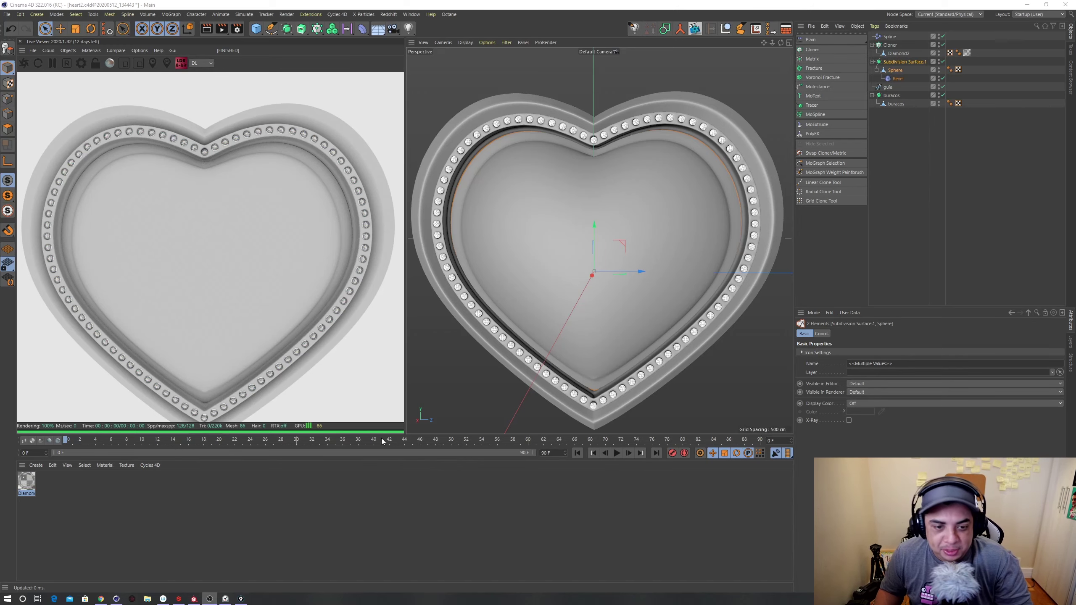
Step: Enlarge both viewports by dragging the panel dividers, then pan and orbit around the heart
left_click_drag(379, 435, 378, 471)
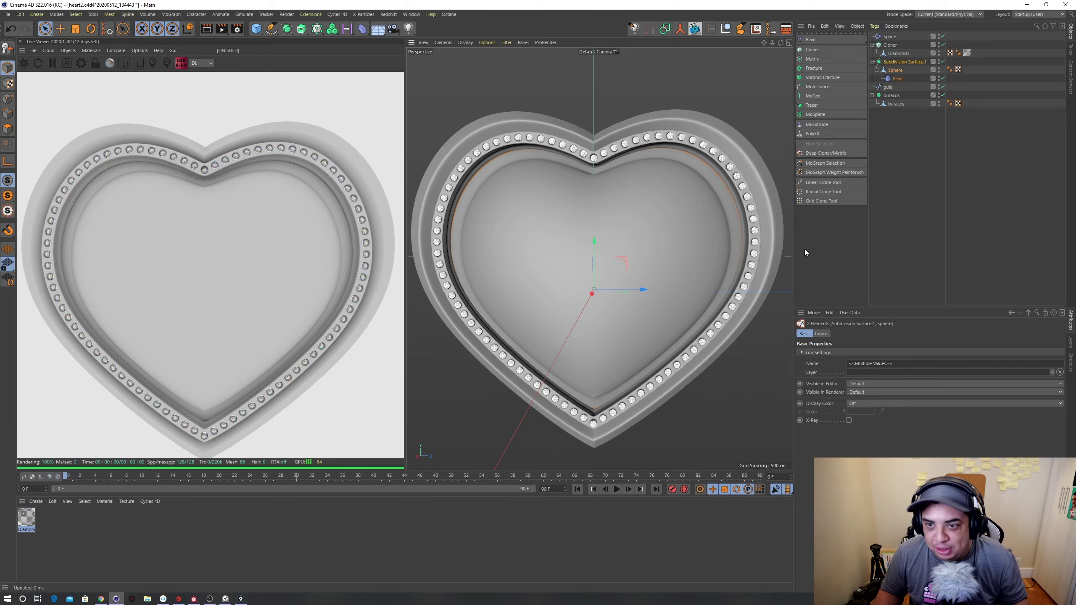
left_click_drag(793, 258, 883, 257)
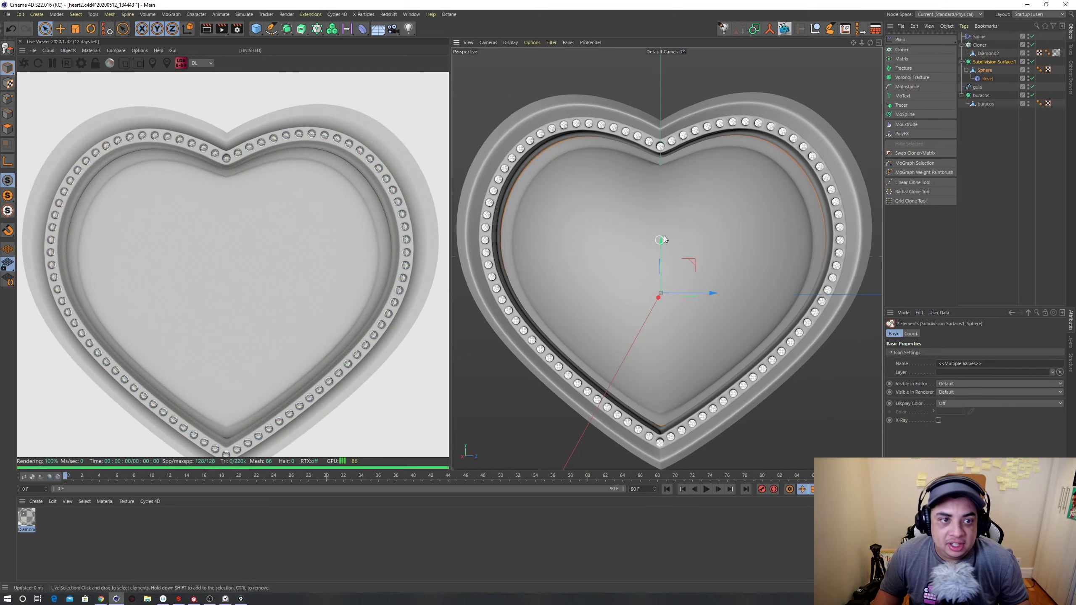
middle_click_drag(656, 272, 663, 251, "alt")
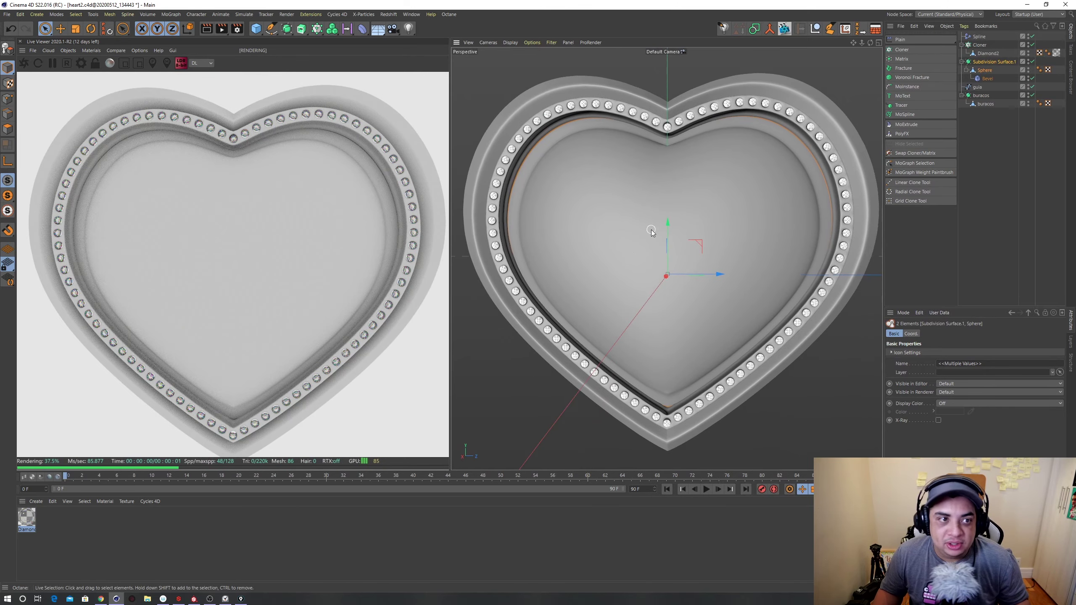
mouse_move(646, 229)
left_mouse_down("alt")
mouse_move(654, 201)
mouse_move(632, 217)
mouse_move(723, 222)
mouse_move(720, 231)
left_mouse_up("alt")
Step: Hide the Live Viewer statistics overlay with Toggle Info and orbit slightly
right_click(237, 305)
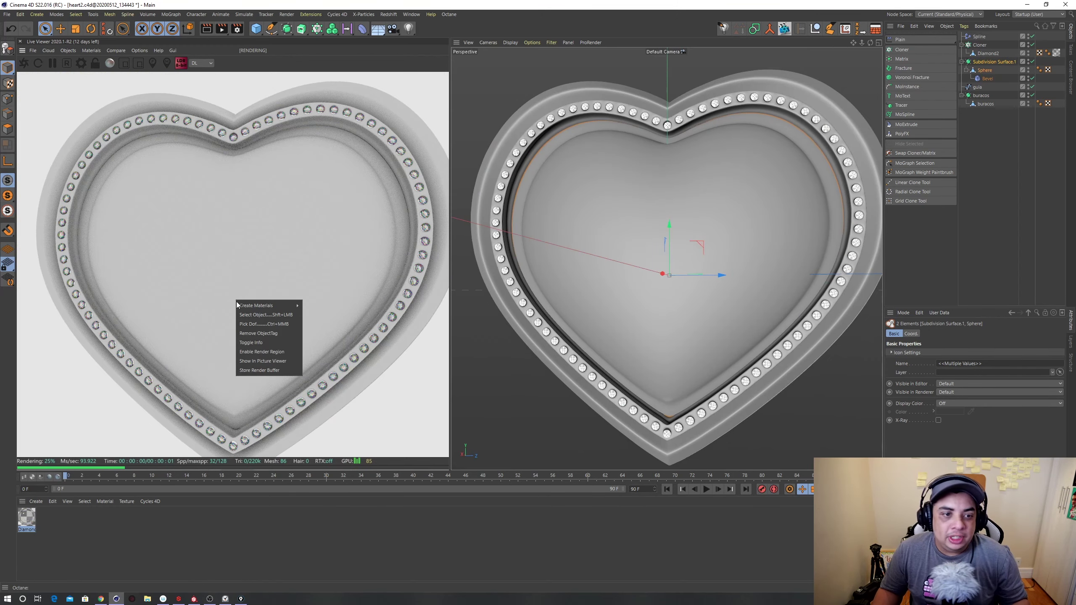
left_click(250, 343)
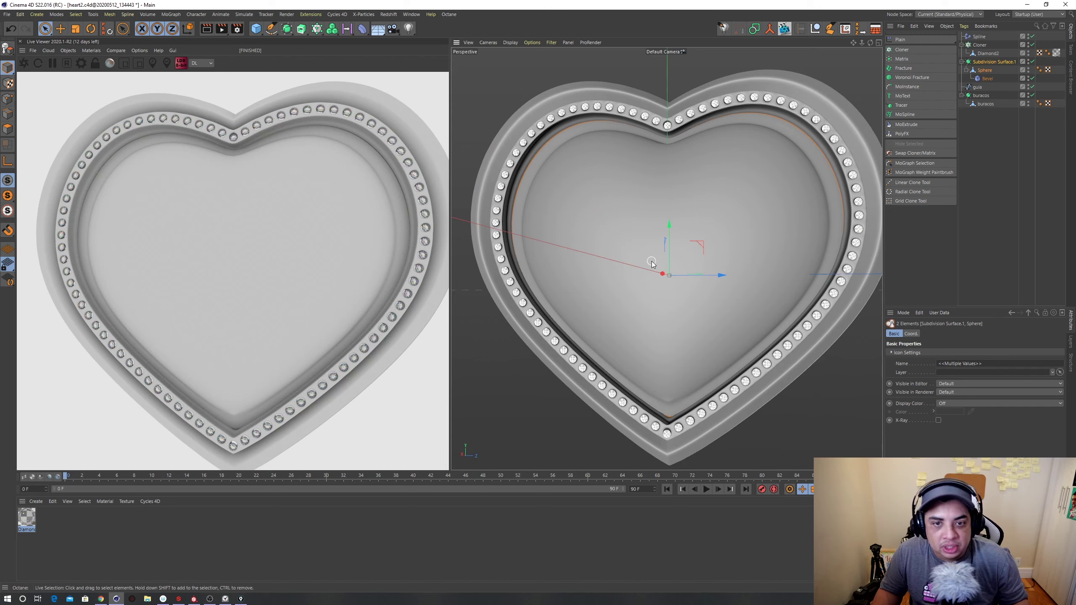
left_click_drag(651, 264, 654, 271, "alt")
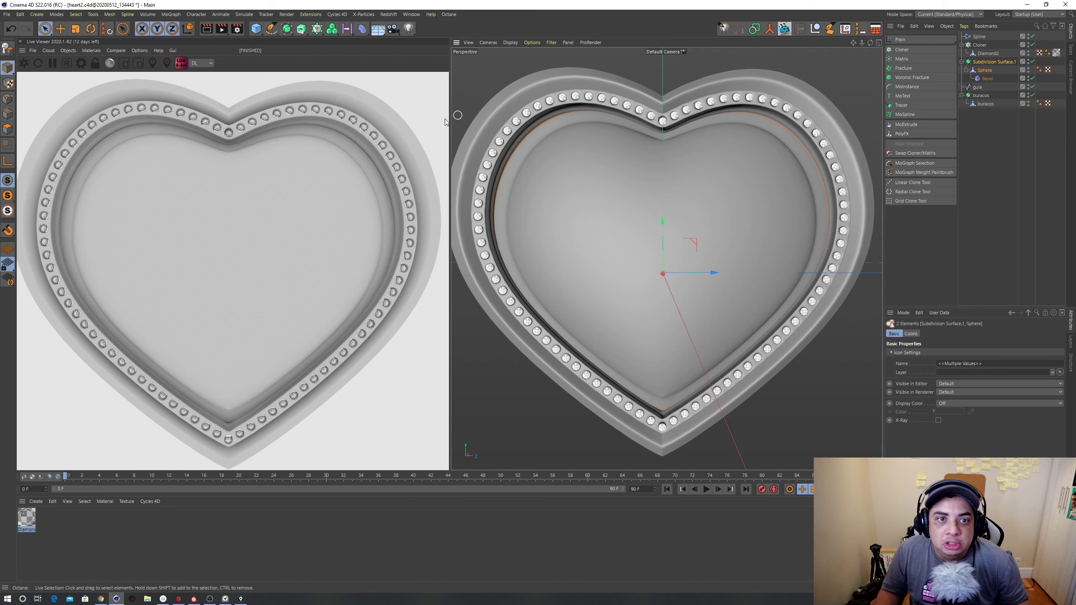
Step: Give the buracos border a metallic Octane material with roughness about 0.08
right_click(374, 120)
mouse_move(395, 123)
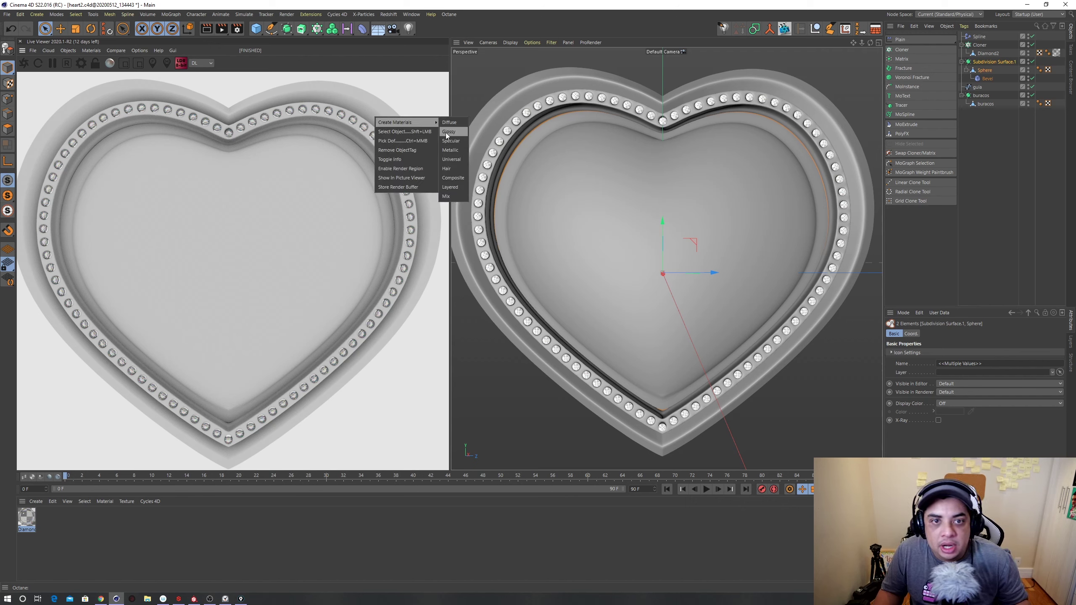
left_click(450, 150)
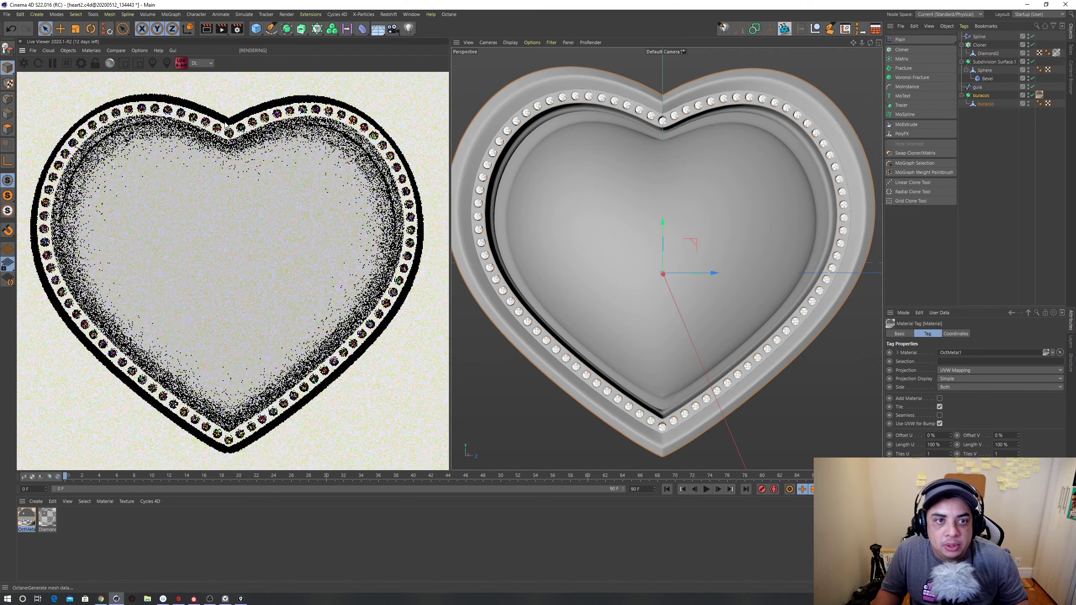
double_click(27, 524)
left_click_drag(268, 62, 534, 169)
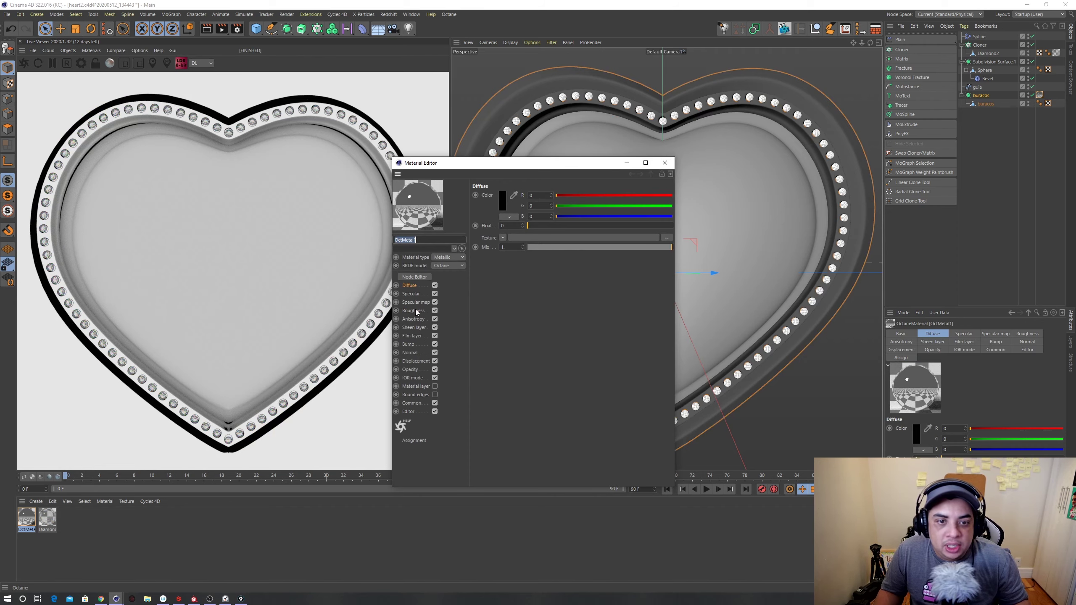
left_click_drag(542, 227, 560, 224)
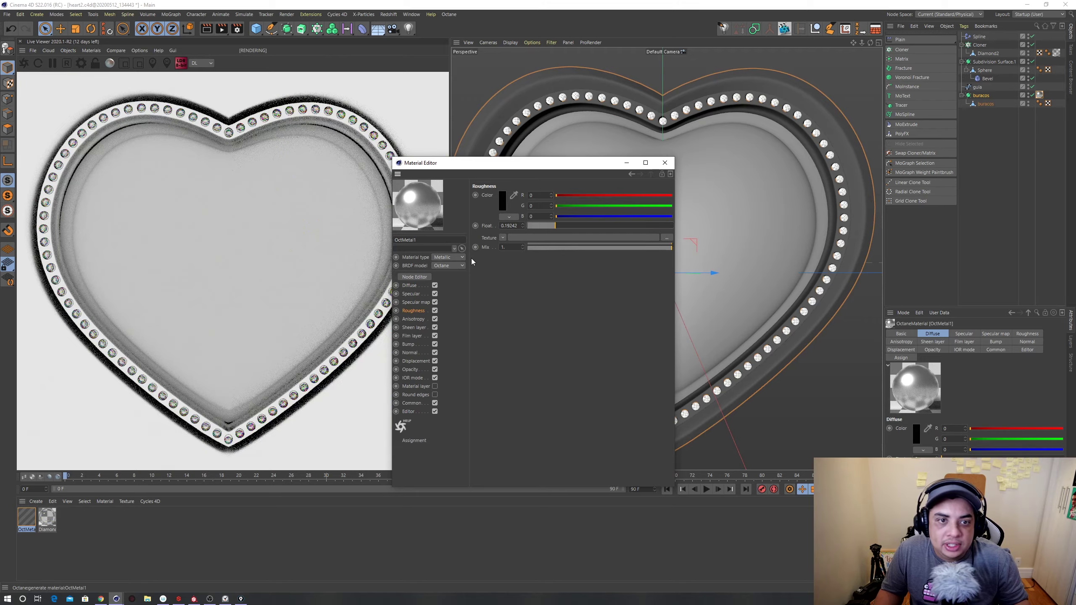
left_click_drag(550, 225, 538, 225)
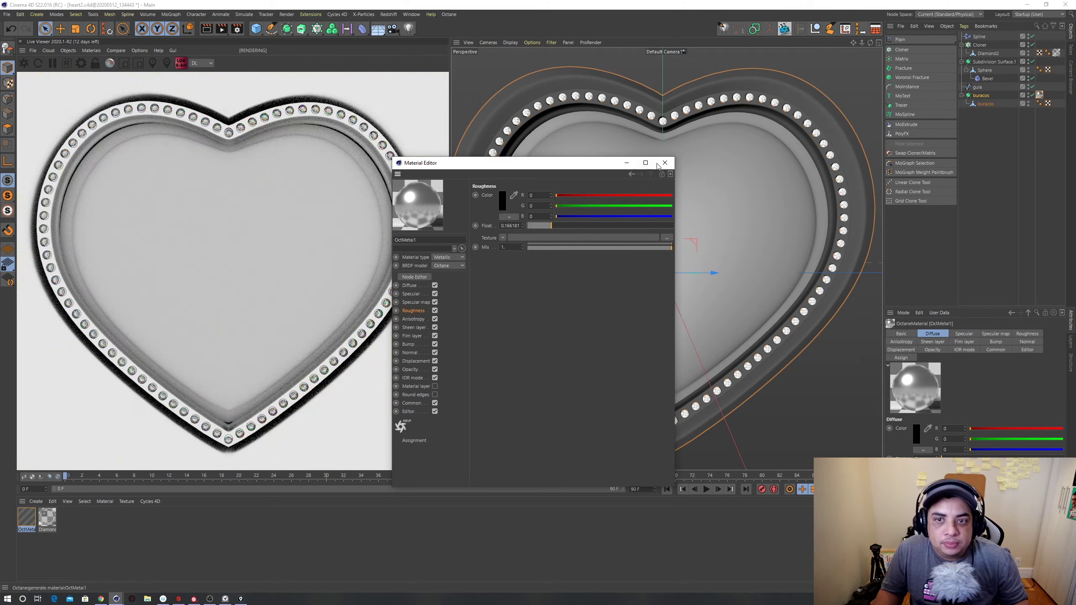
Step: Create a new glossy Octane material for the Sphere
left_click(664, 162)
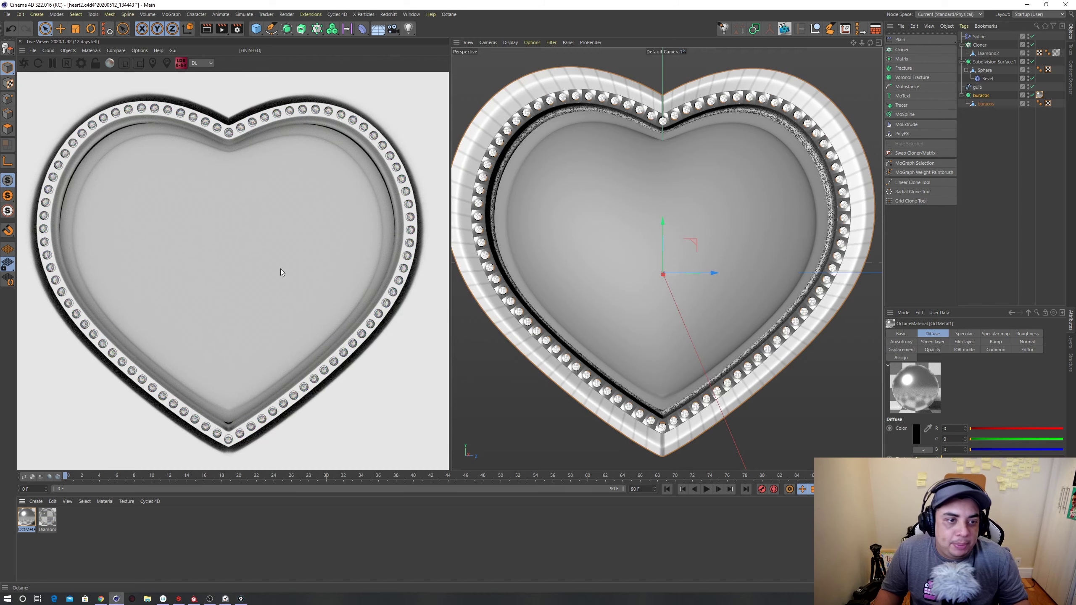
right_click(263, 268)
left_click(352, 284)
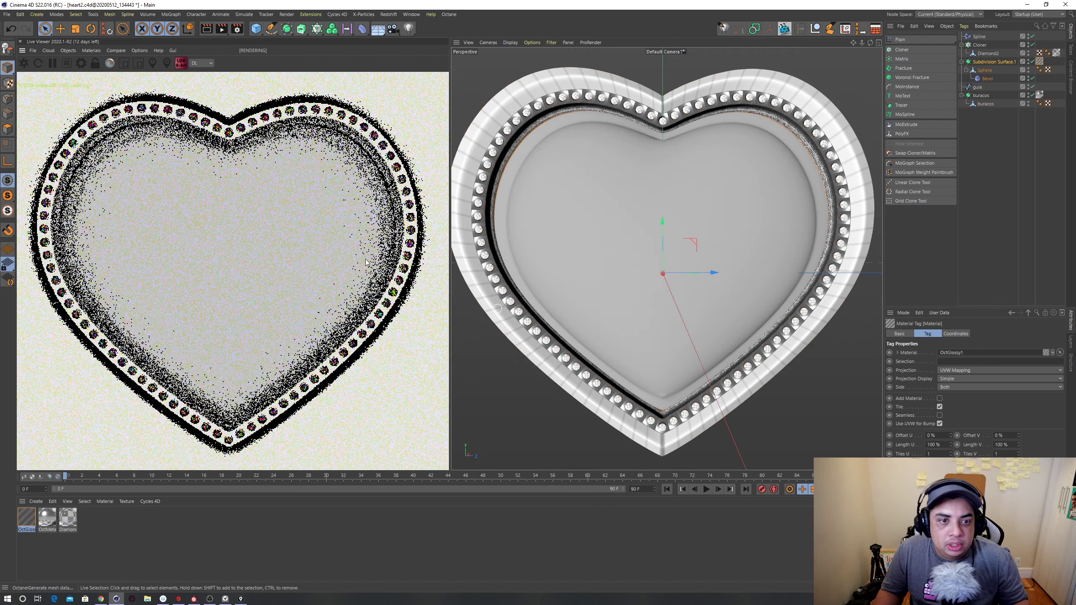
Step: Set the OctGlossy1 roughness colour to red and apply the material to the Sphere
double_click(26, 525)
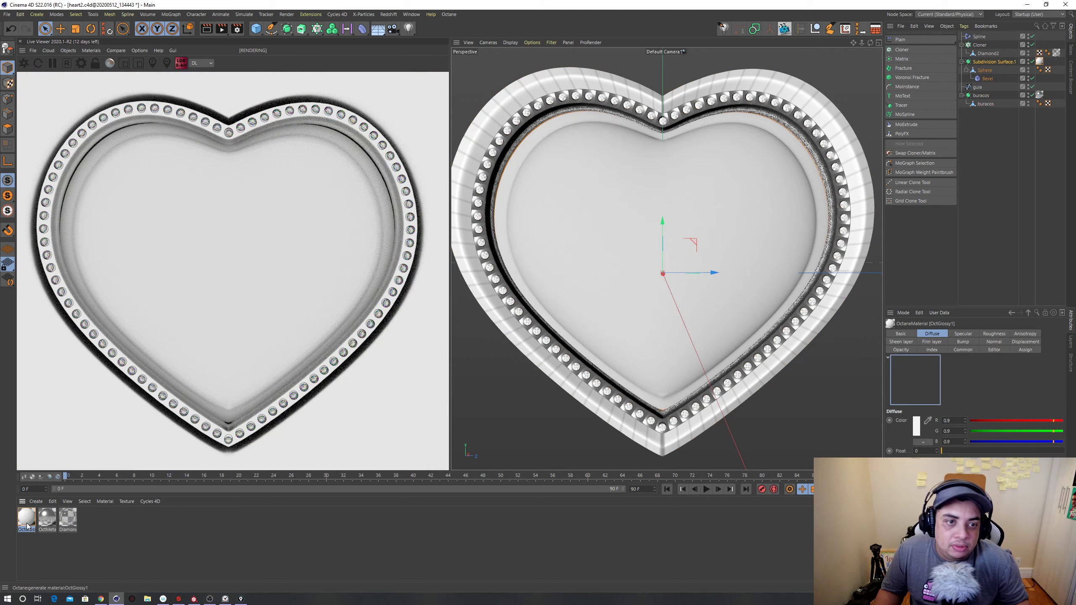
left_click_drag(219, 56, 474, 149)
left_click(489, 193)
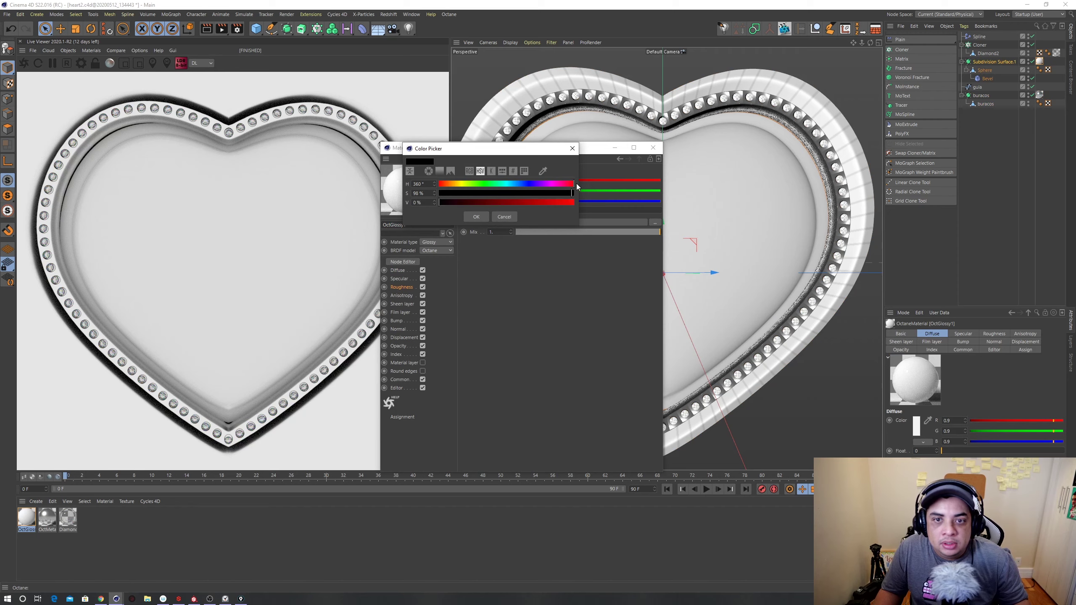
left_click(476, 216)
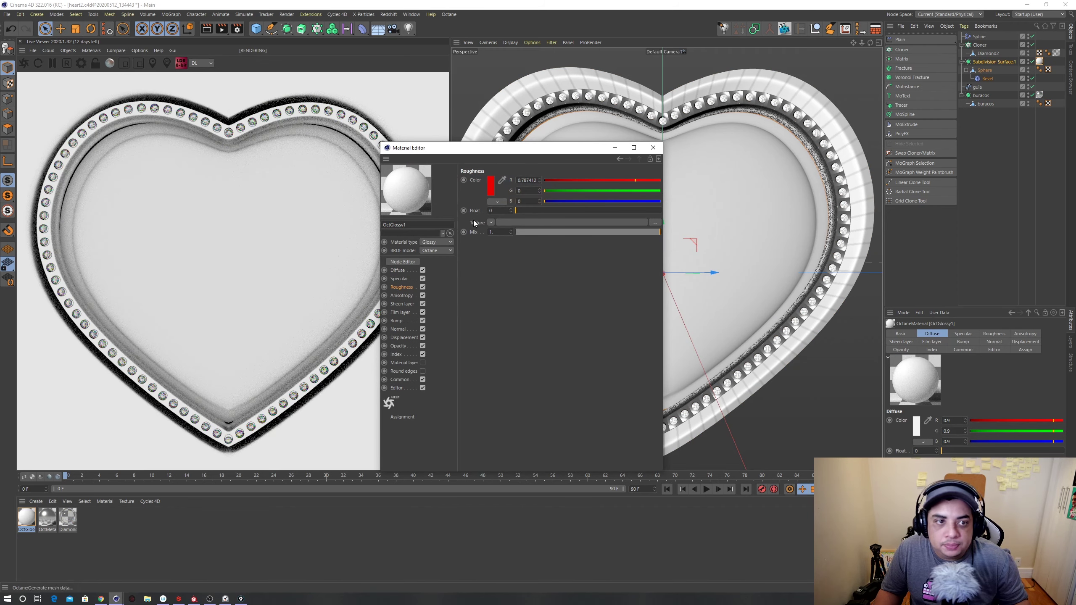
left_click(652, 148)
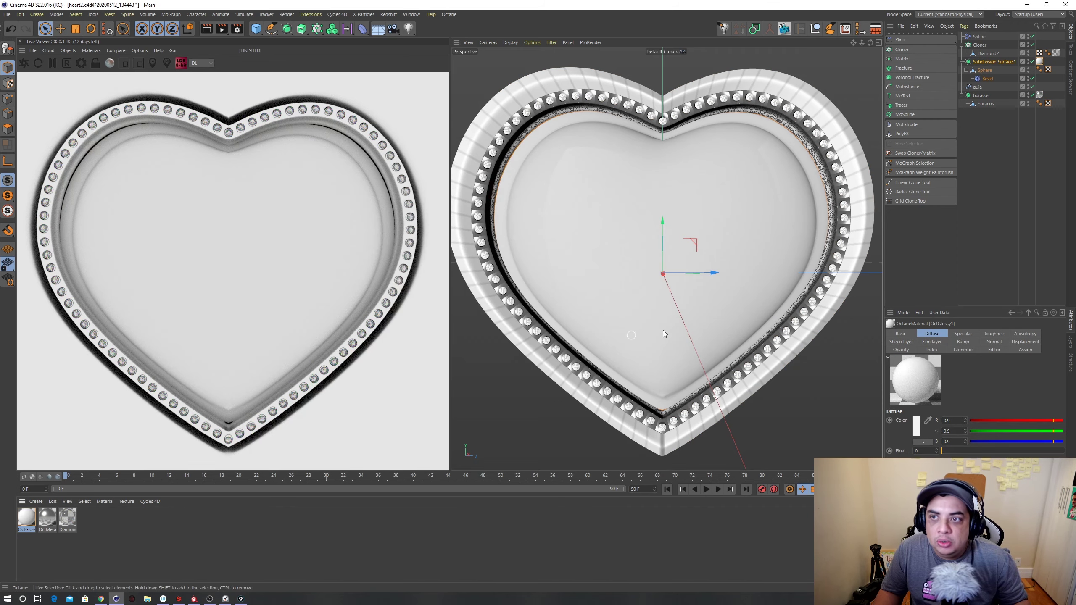
left_click_drag(993, 73, 991, 70)
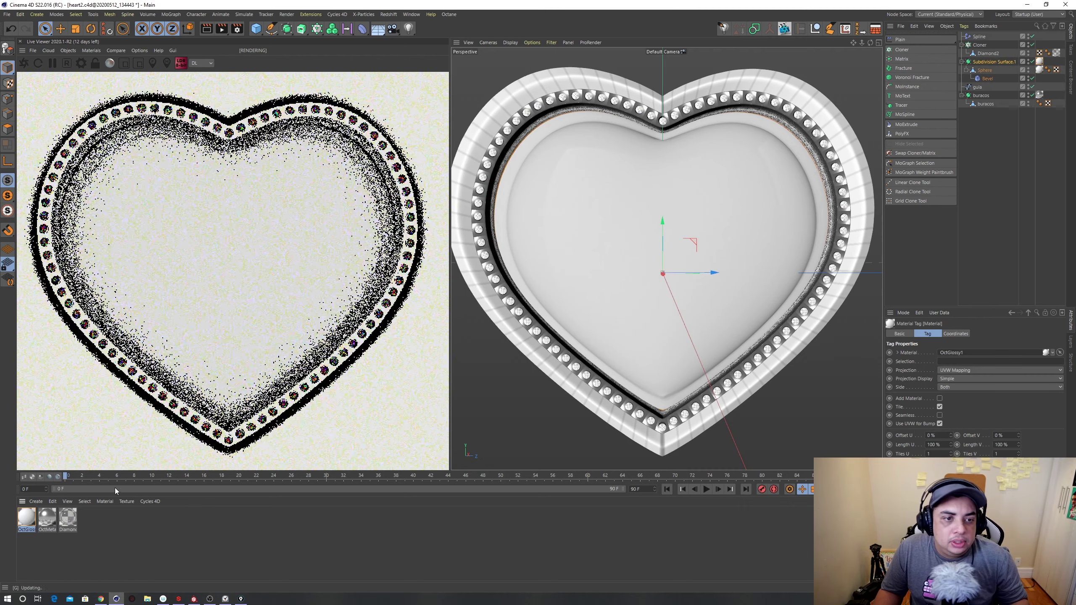
Step: Darken the roughness colour to 17% and set the diffuse colour to pure red
double_click(1039, 70)
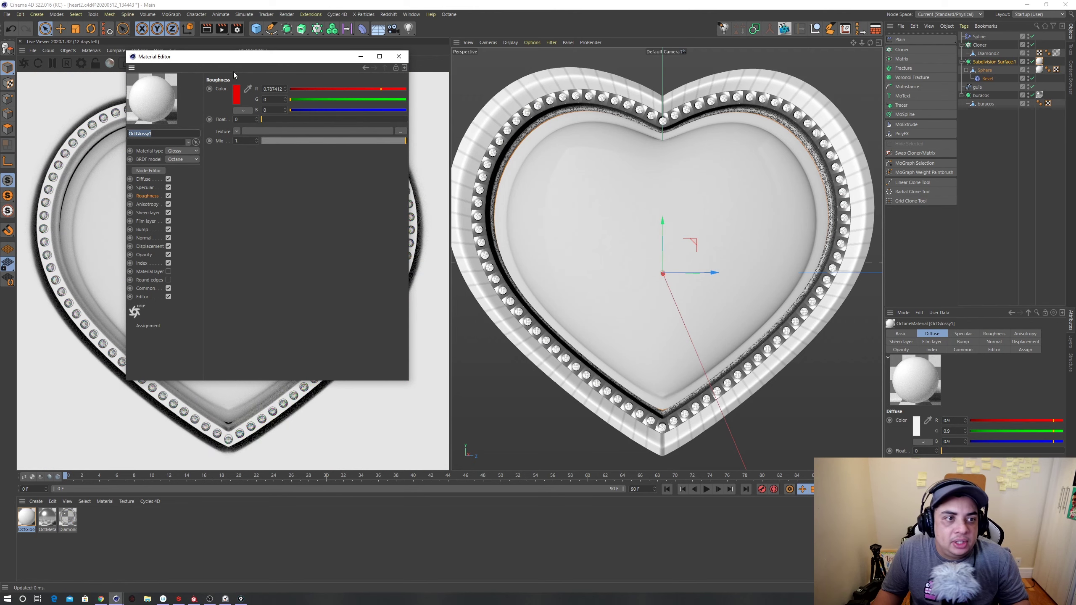
left_click_drag(244, 63, 389, 140)
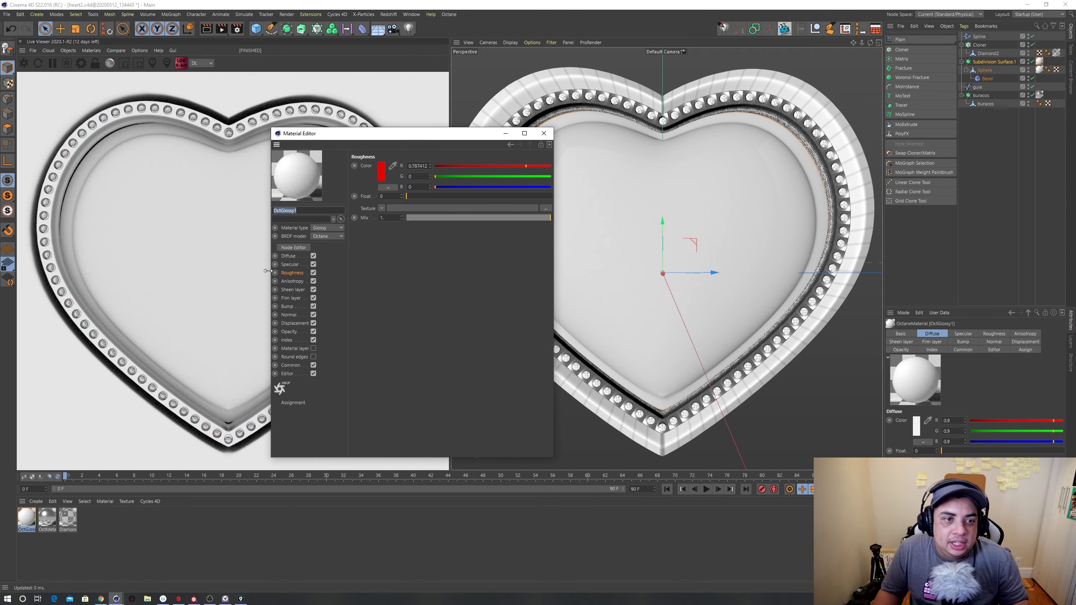
left_click(382, 172)
left_click_drag(440, 187, 354, 192)
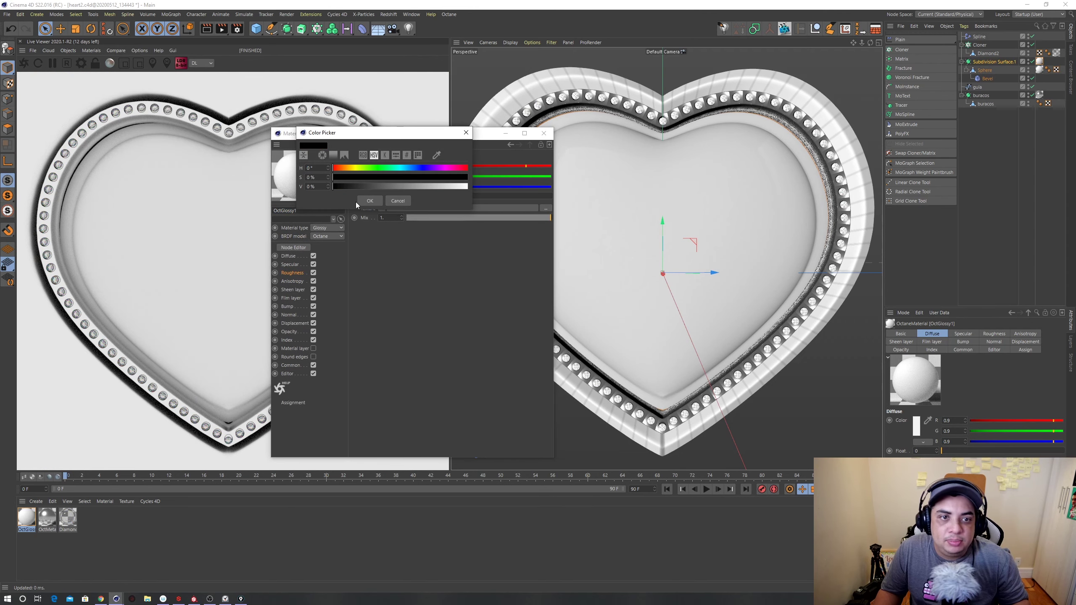
left_click(370, 200)
left_click(288, 256)
left_click(381, 174)
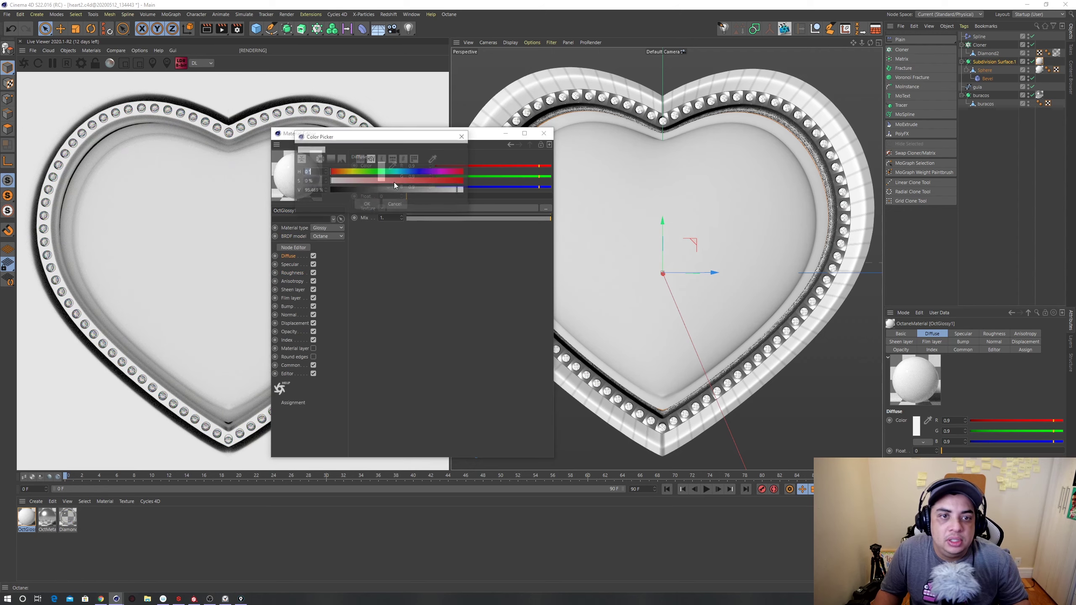
left_click(372, 204)
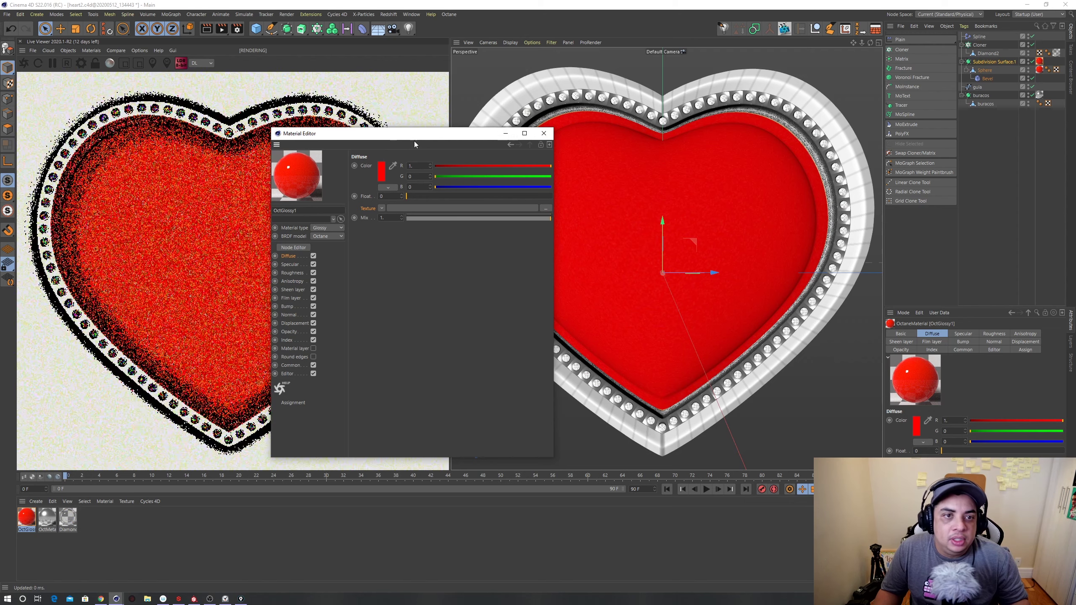
Step: Set the glossy material's index of refraction to 2
left_click_drag(400, 139, 642, 134)
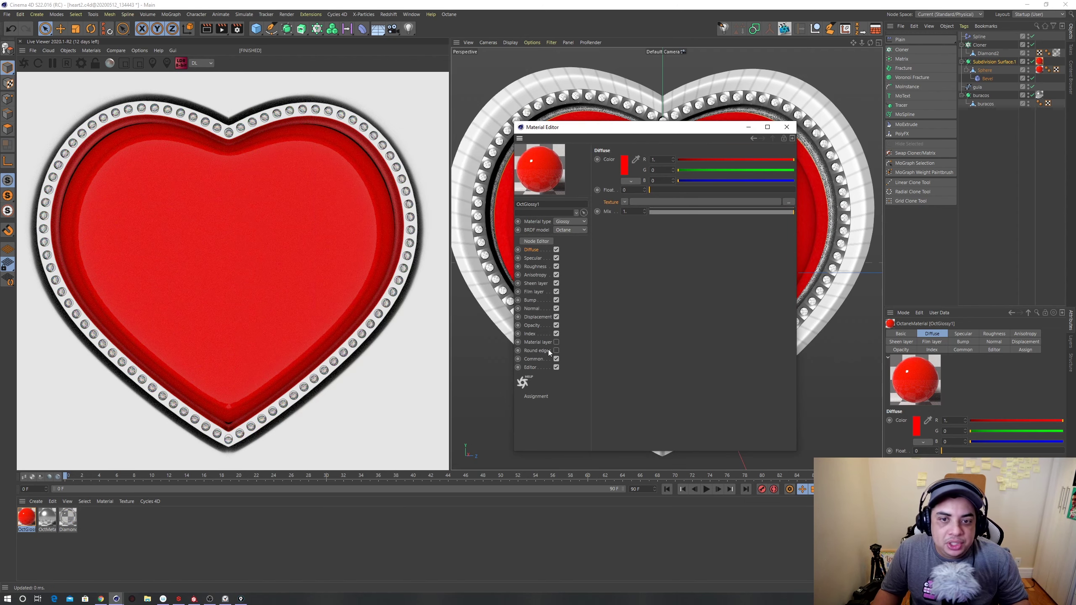
left_click(538, 342)
left_click(530, 334)
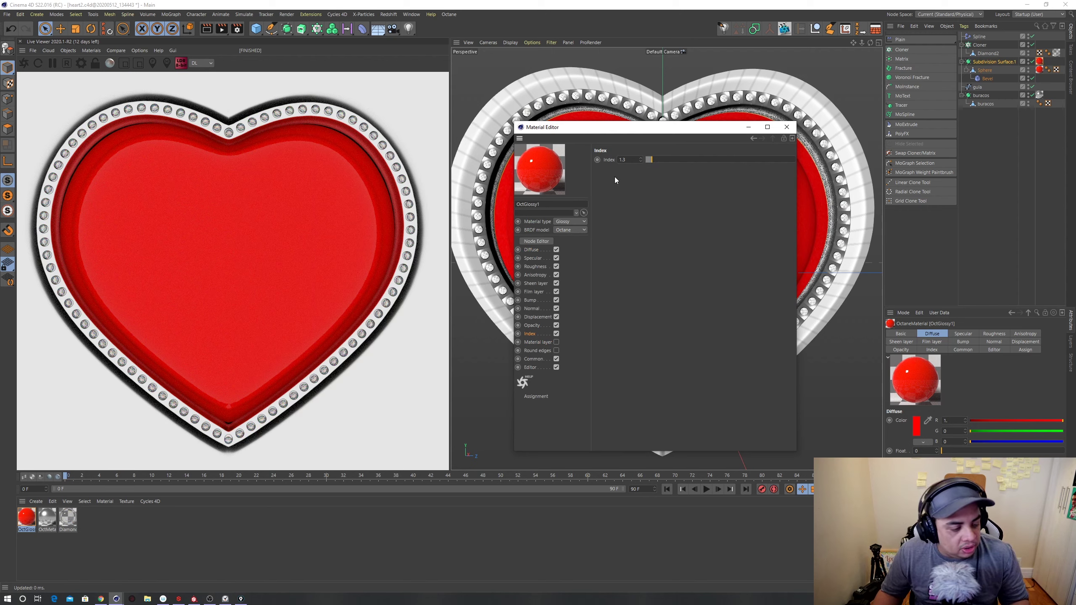
left_click_drag(642, 122, 656, 113)
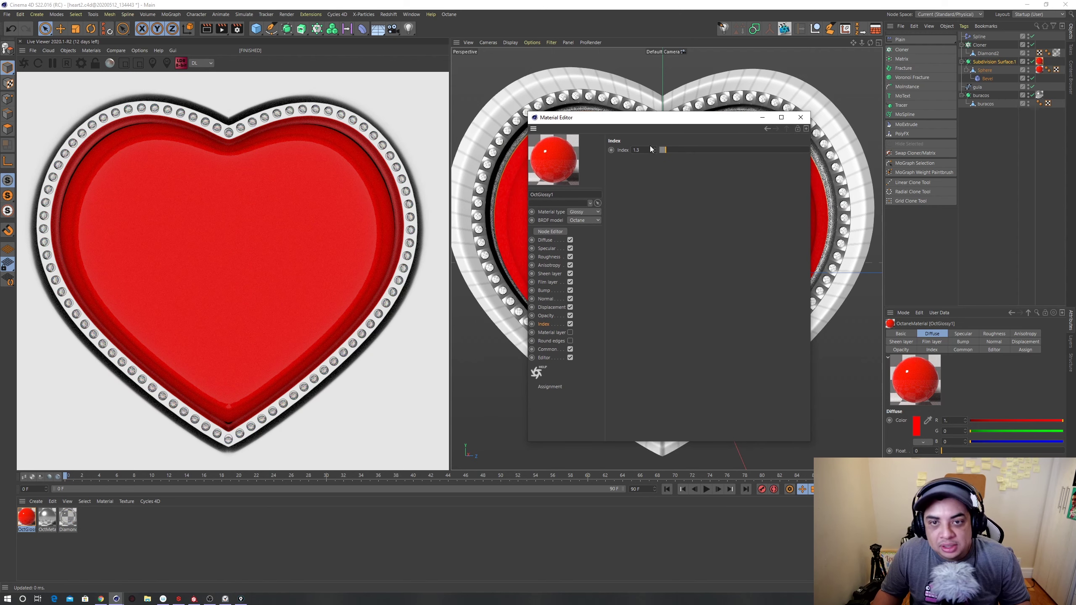
left_click_drag(669, 151, 674, 151)
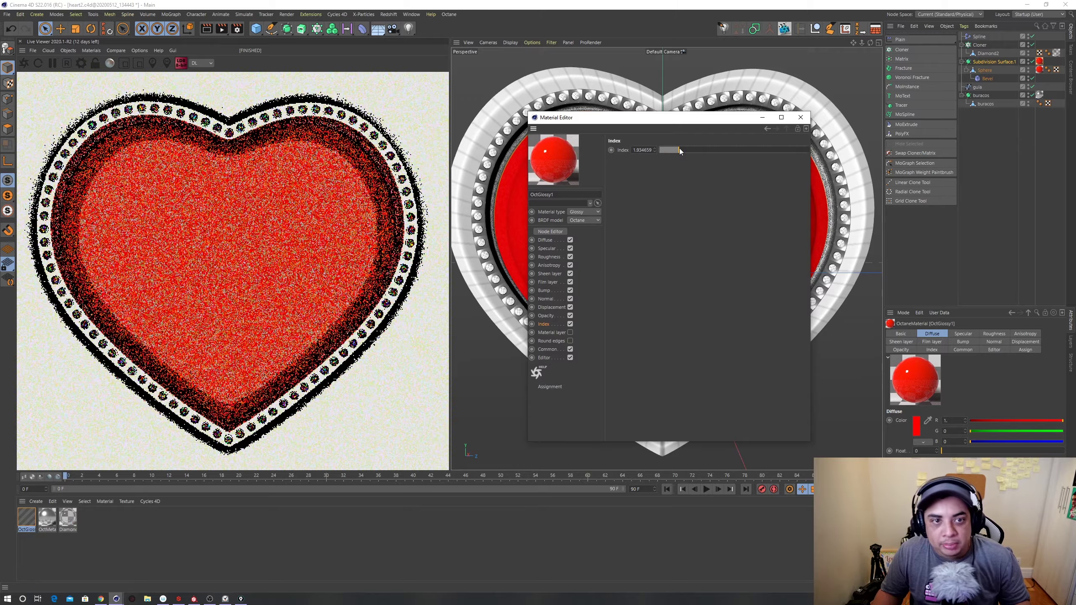
left_click(642, 150)
type("2")
key("Return")
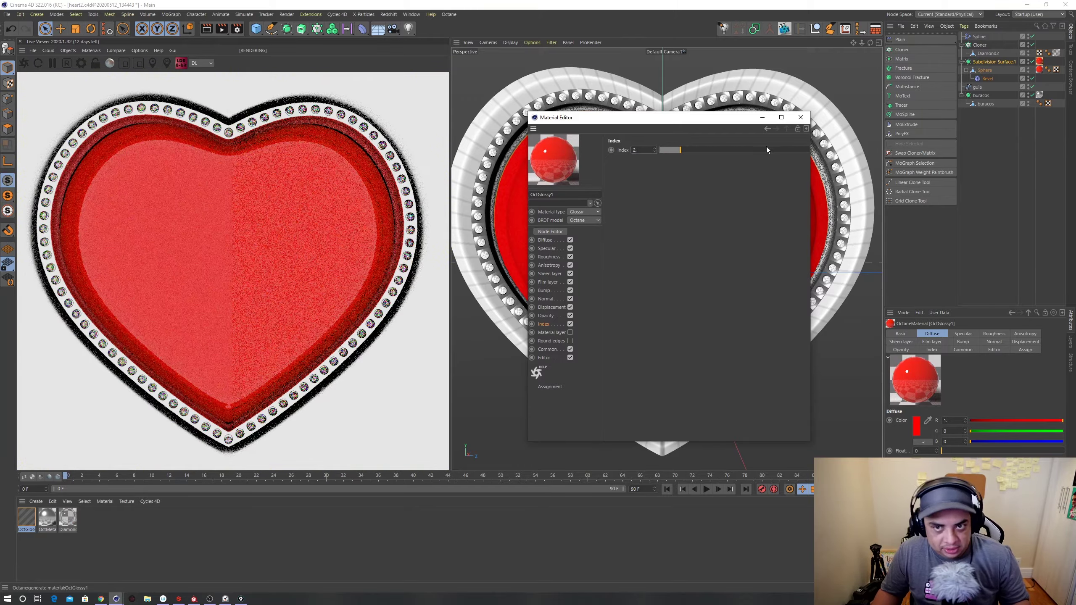
left_click(800, 117)
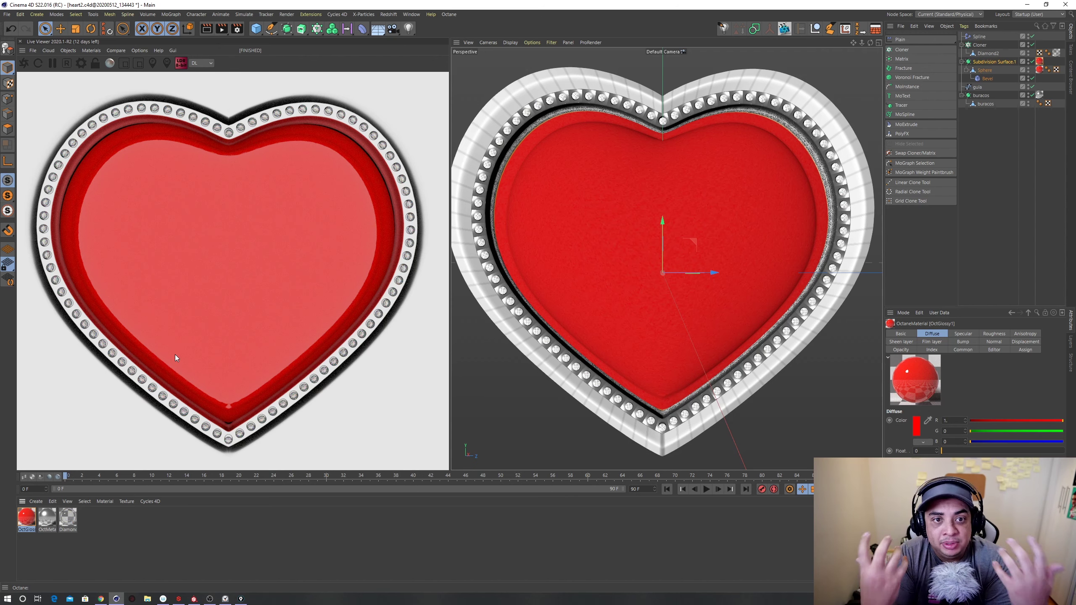
Step: Open the Live Viewer's Objects menu to show the Octane light options
left_click(68, 51)
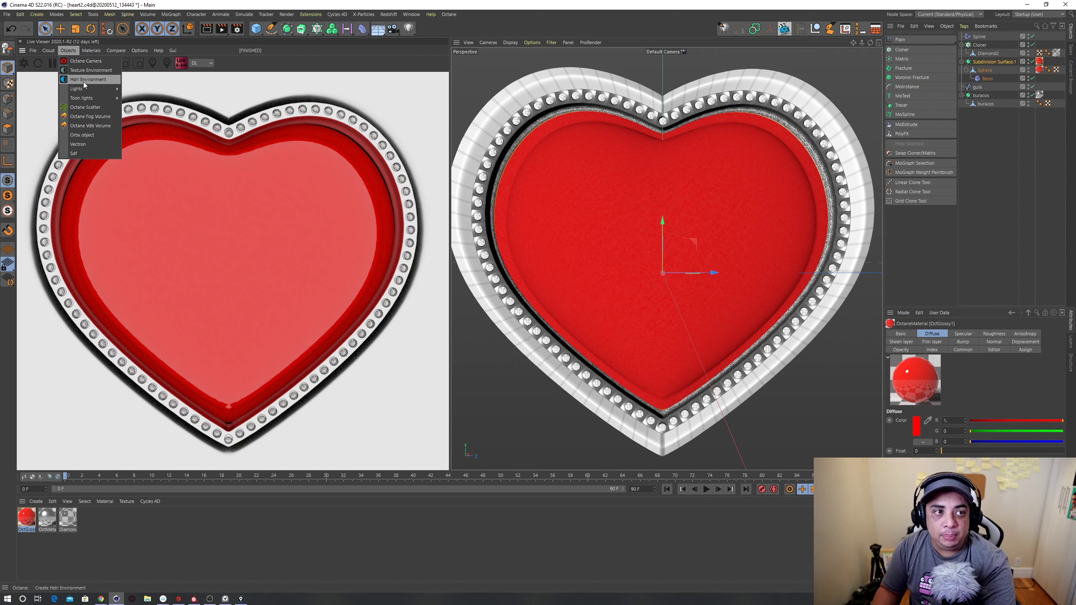
mouse_move(77, 88)
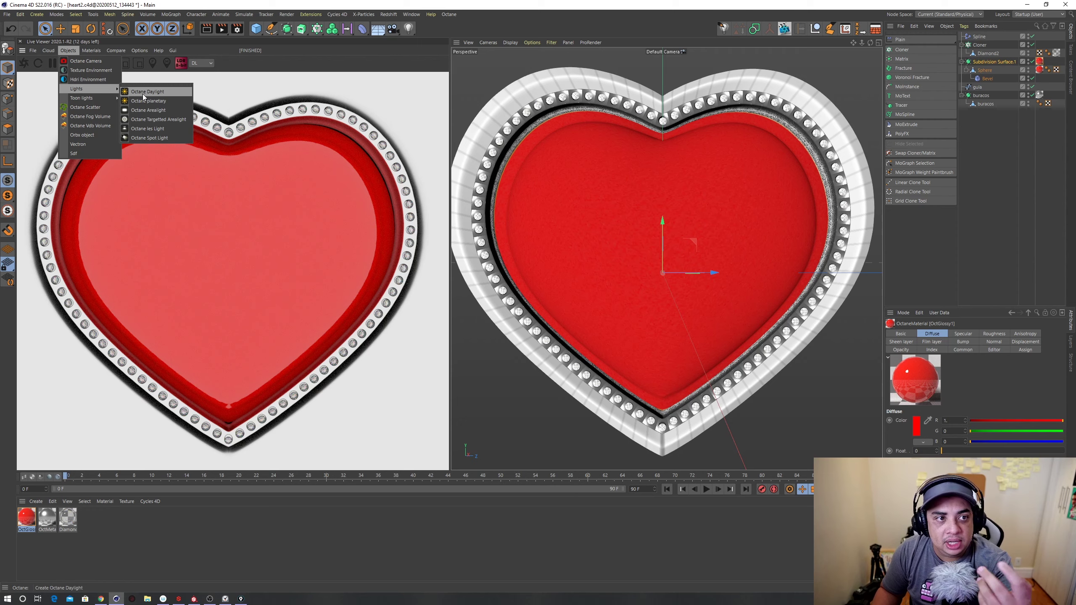
Step: Add an Octane Daylight and rotate it to try a different sun direction
left_click(144, 92)
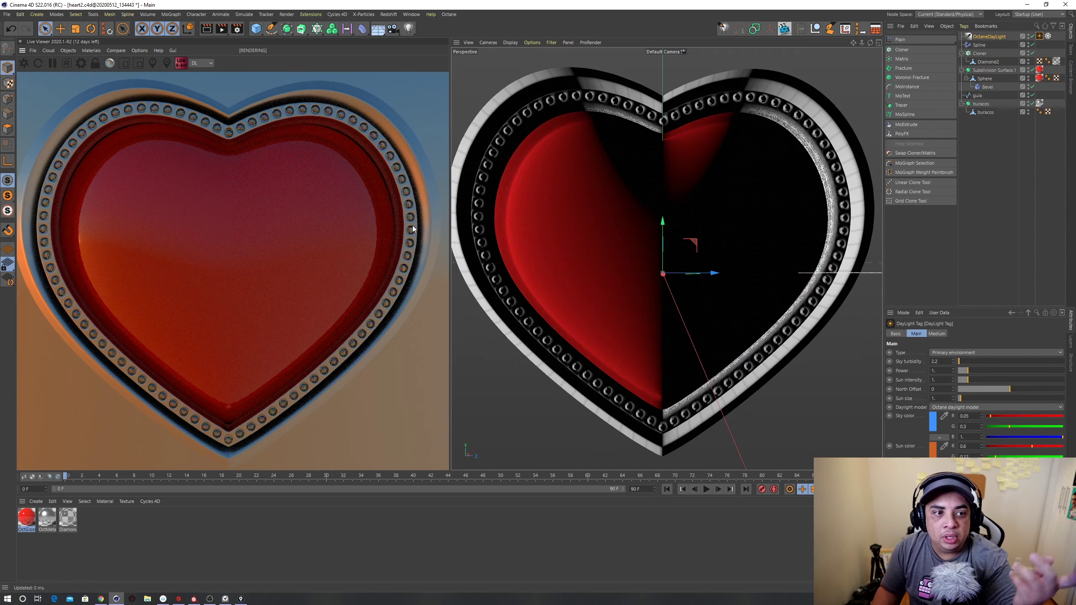
key("r")
mouse_move(680, 291)
left_mouse_down()
mouse_move(666, 251)
mouse_move(677, 270)
left_mouse_up()
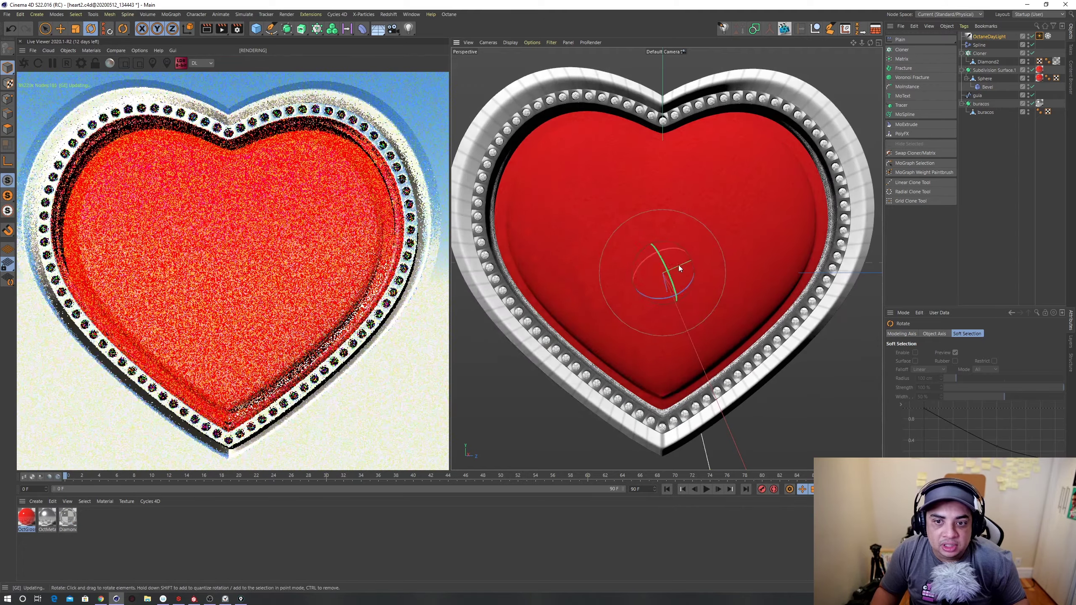
left_click_drag(677, 271, 675, 271)
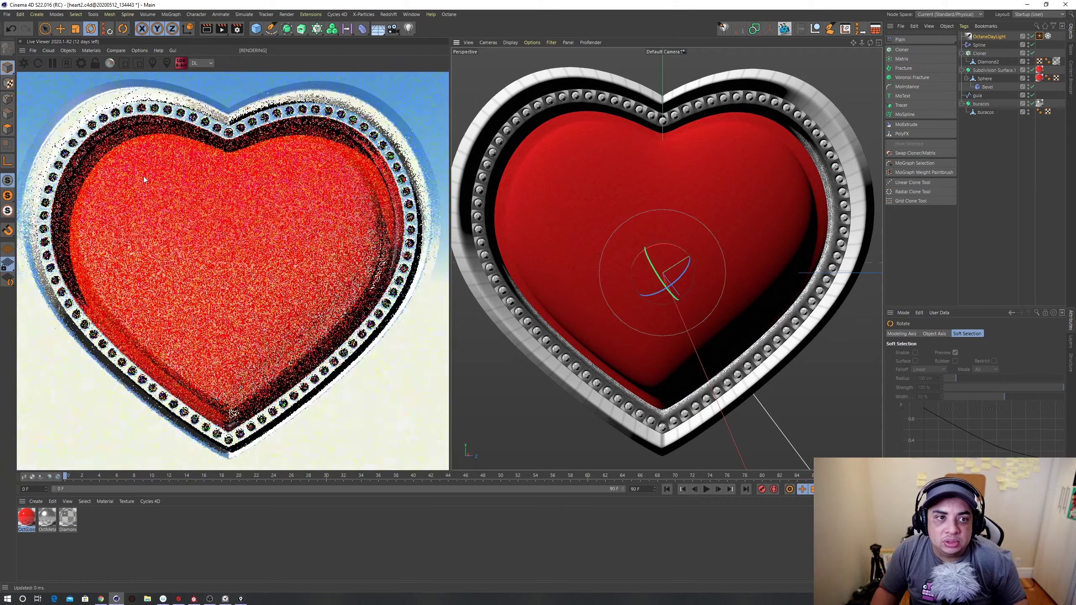
Step: Delete the daylight and add an Octane HDRI Environment instead
left_click(997, 134)
left_click(989, 36)
key("Delete")
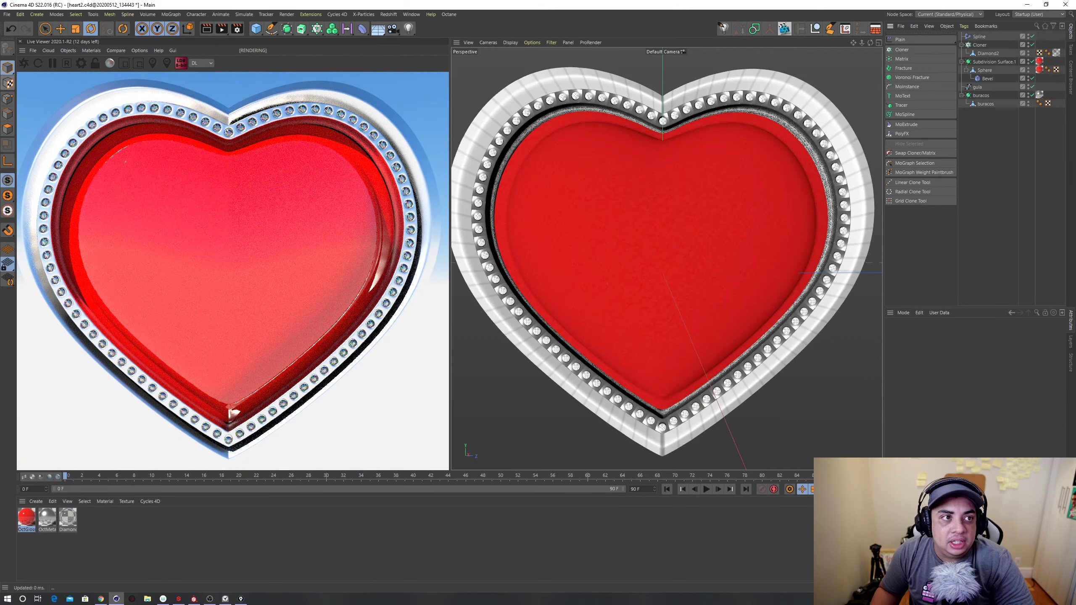
left_click(69, 51)
left_click(83, 80)
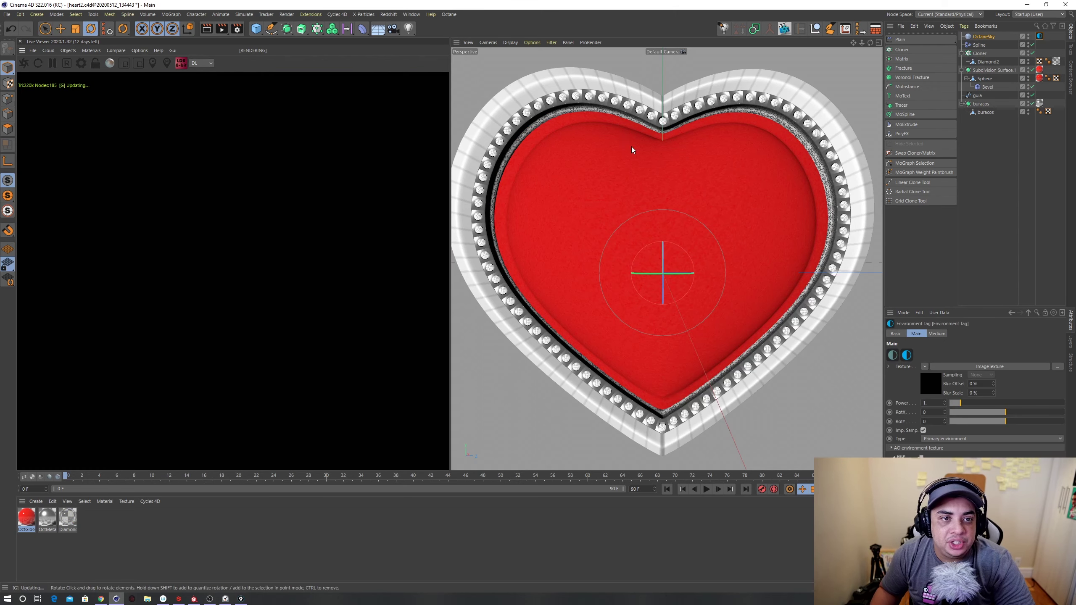
Step: Browse for an HDRI environment texture, listing the files as extra-large icons
left_click_drag(862, 260, 780, 258)
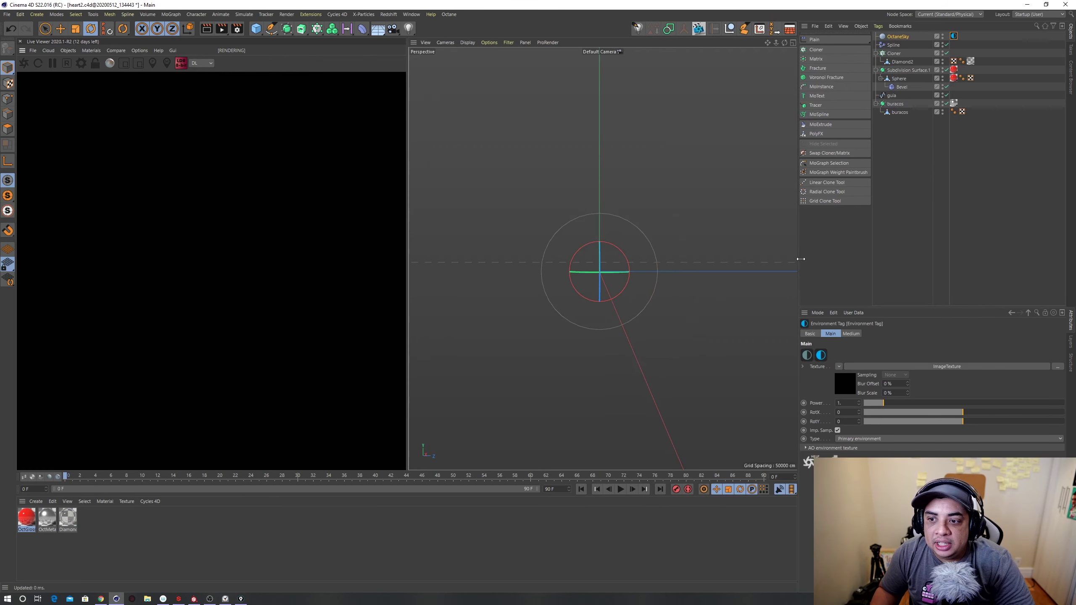
left_click(1059, 367)
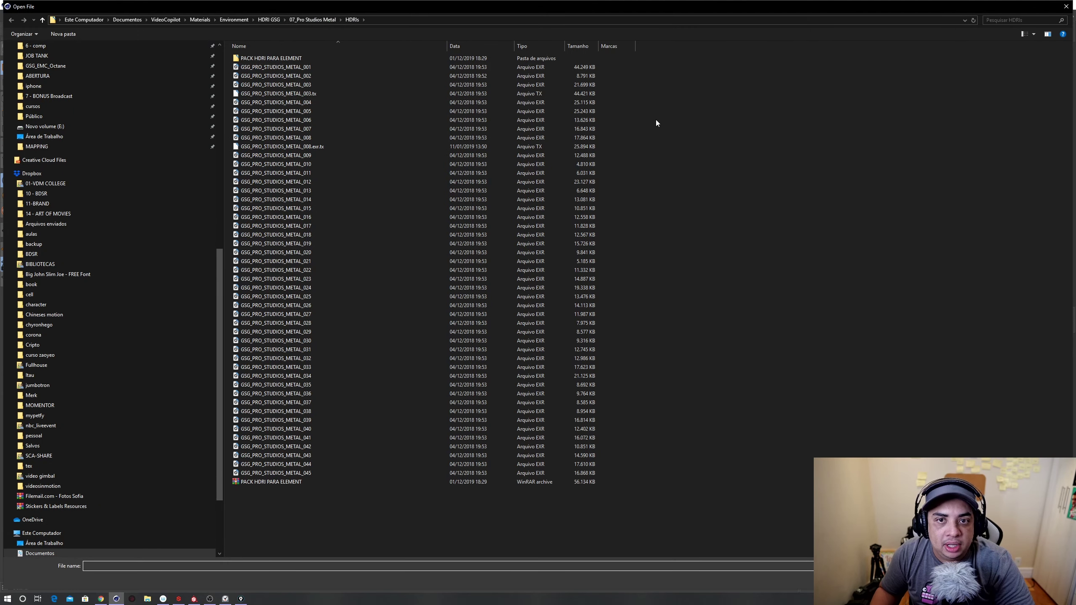
right_click(552, 121)
left_click(689, 141)
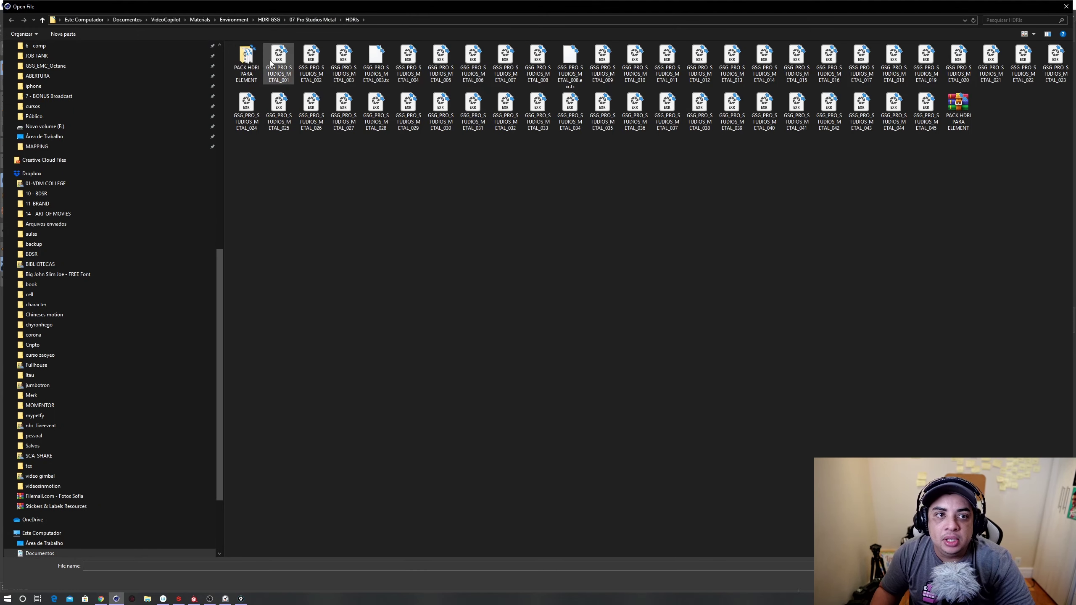
right_click(367, 189)
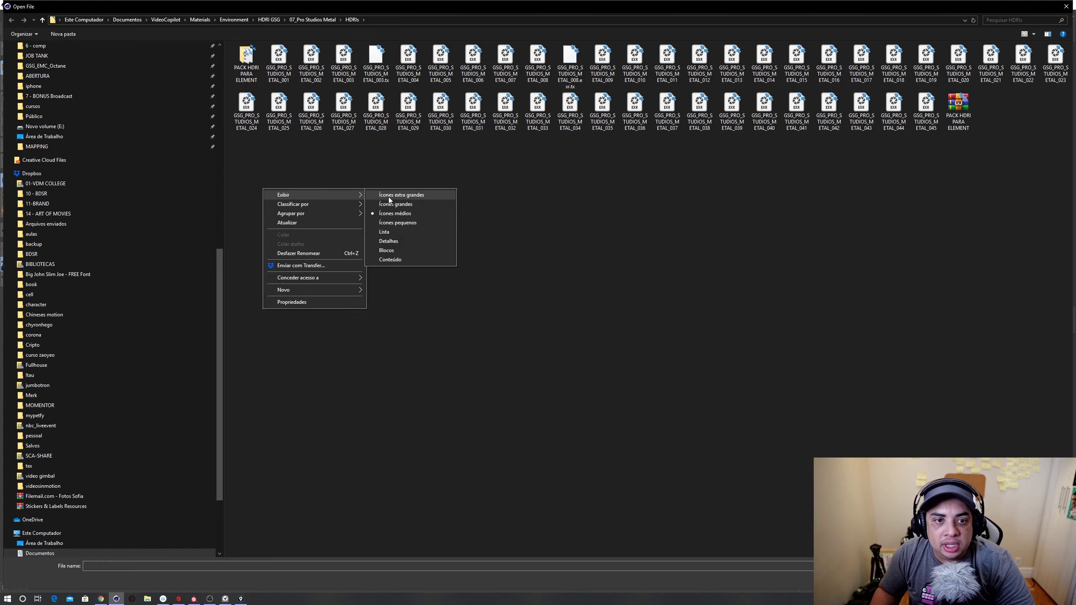
mouse_move(311, 195)
left_click(387, 197)
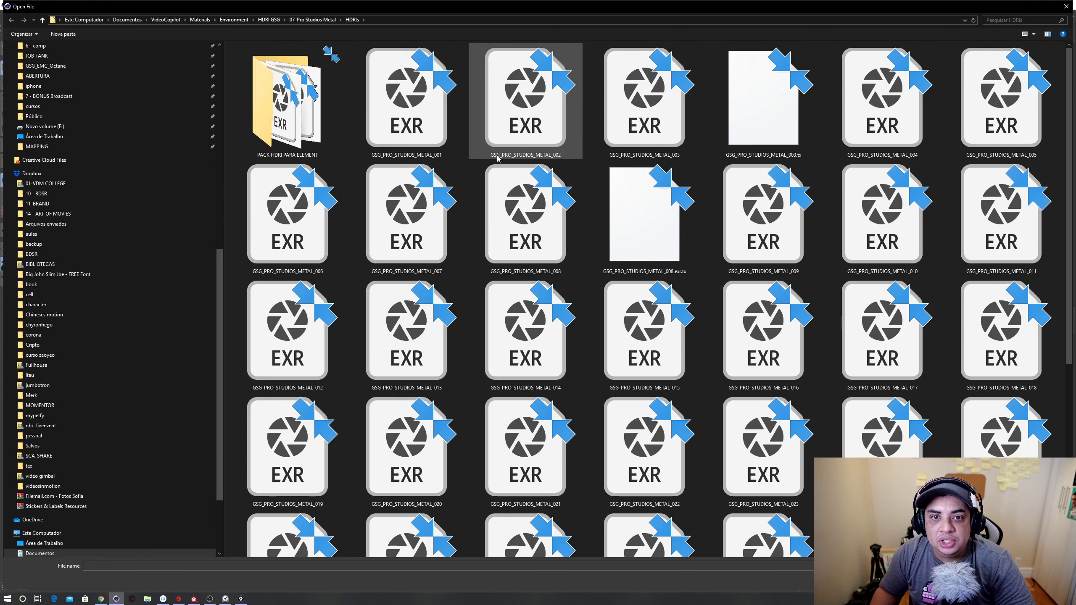
Step: Load GSG_PRO_STUDIOS_METAL_002.exr as the environment texture and rotate it around X
double_click(521, 157)
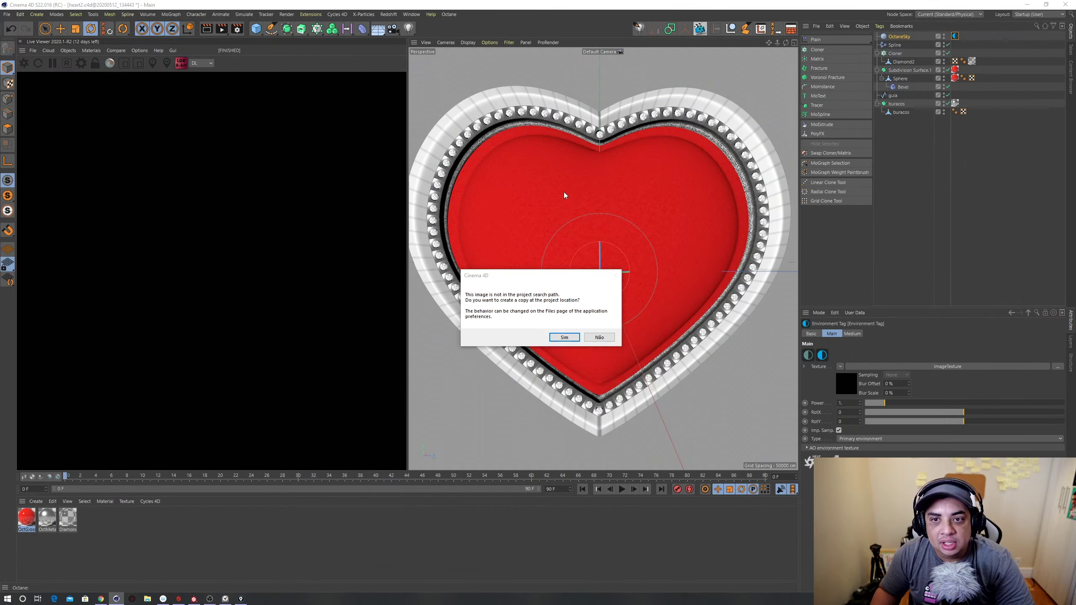
left_click(599, 338)
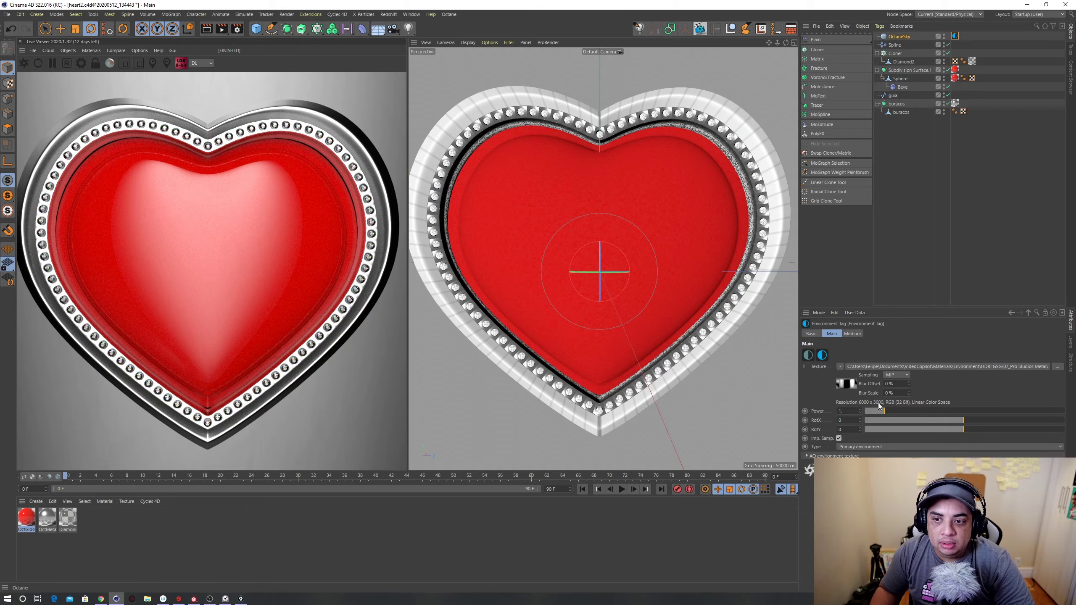
left_click_drag(934, 423, 947, 422)
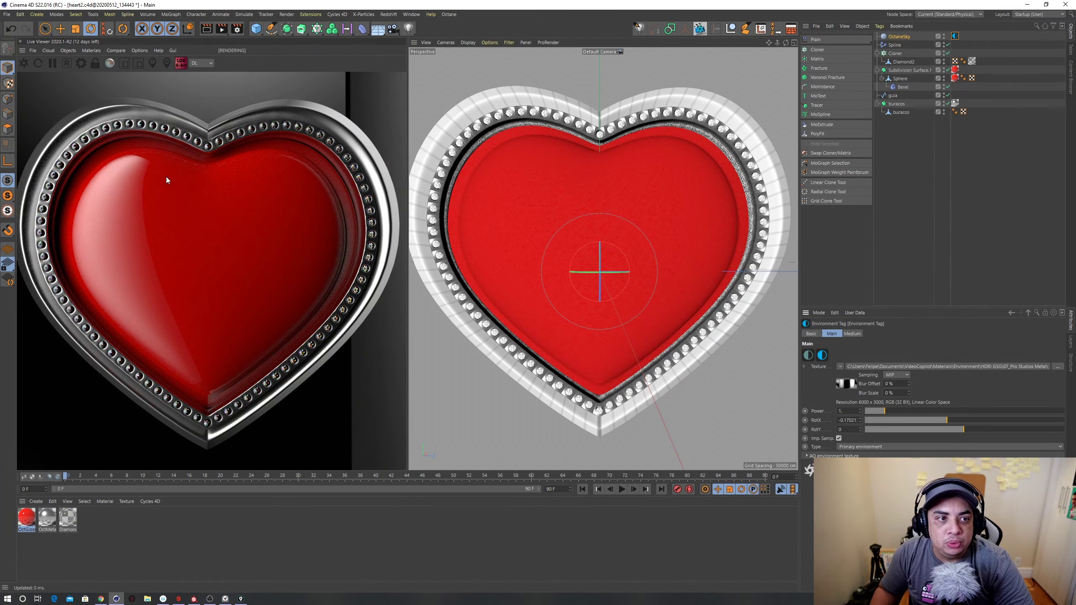
Step: Tune the HDRI rotation to RotX -0.15319 and RotY 0.021277, then pause the render
left_click_drag(964, 430, 966, 430)
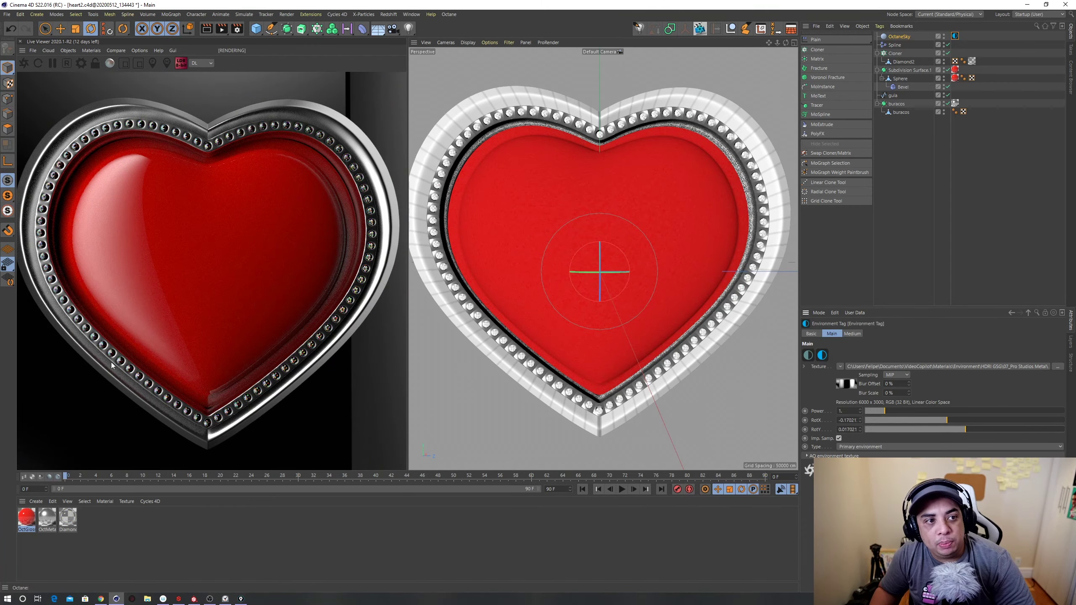
left_click(581, 165)
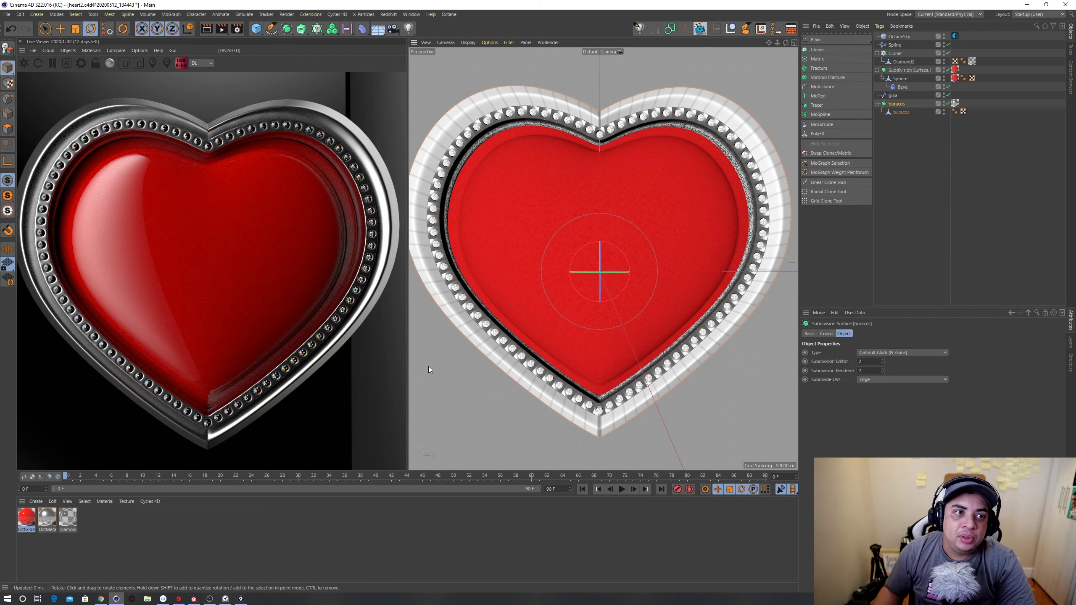
left_click(955, 36)
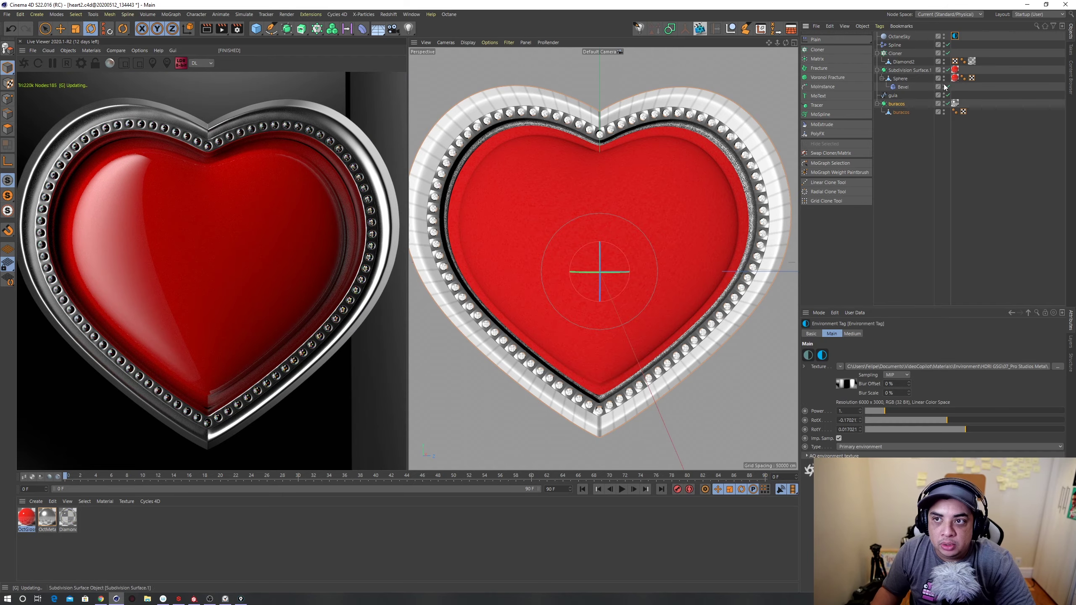
left_click_drag(918, 421, 950, 422)
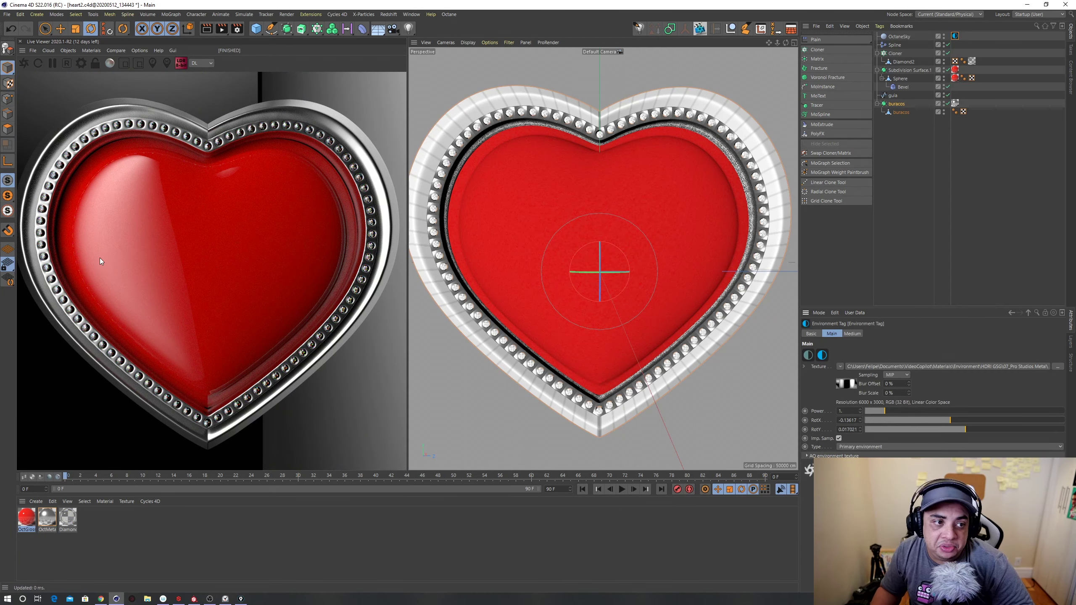
mouse_move(966, 429)
left_mouse_down()
mouse_move(996, 431)
mouse_move(971, 431)
left_mouse_up()
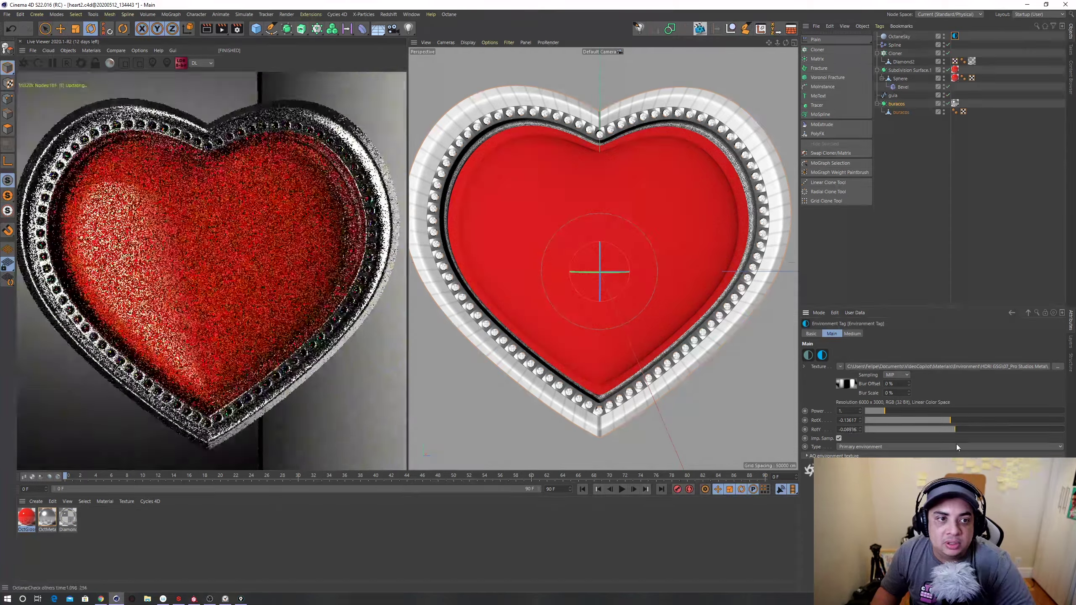
left_click_drag(925, 420, 945, 420)
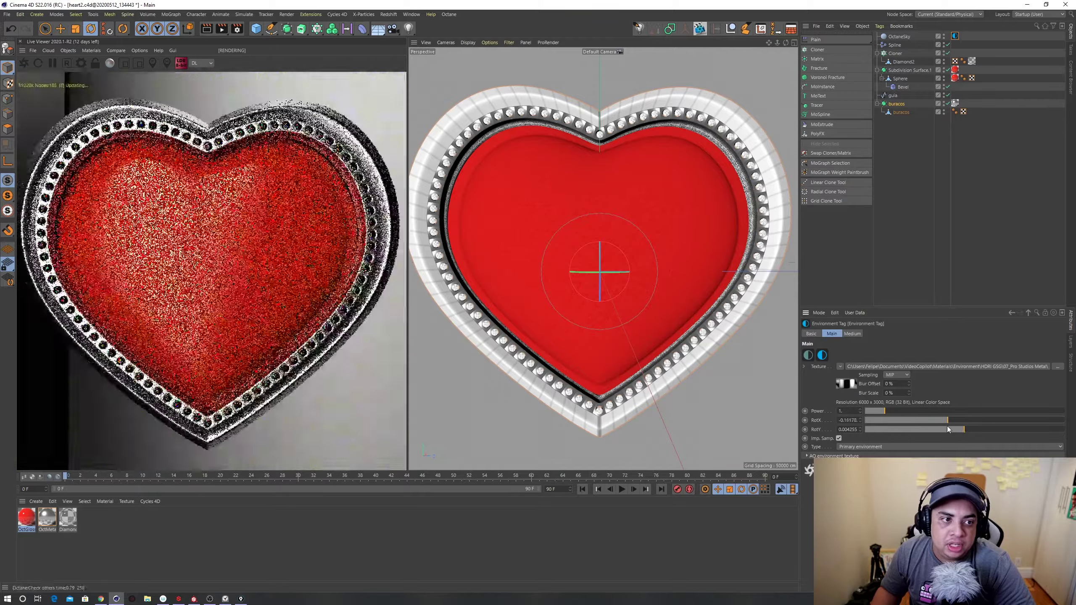
mouse_move(964, 430)
left_mouse_down()
mouse_move(990, 432)
mouse_move(945, 441)
mouse_move(955, 443)
mouse_move(965, 443)
mouse_move(944, 423)
left_mouse_up()
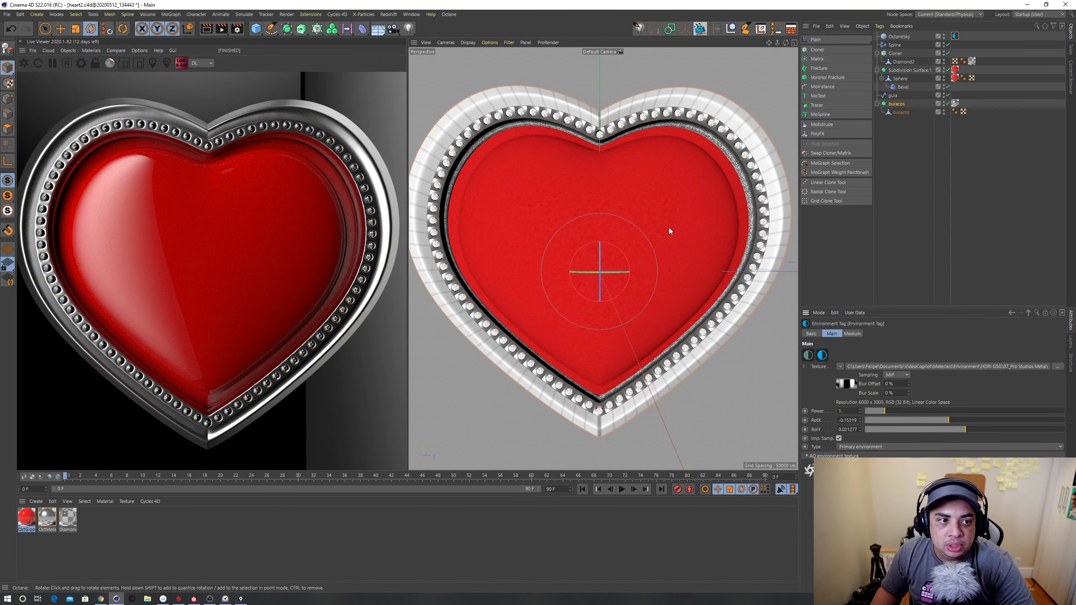
left_click(51, 67)
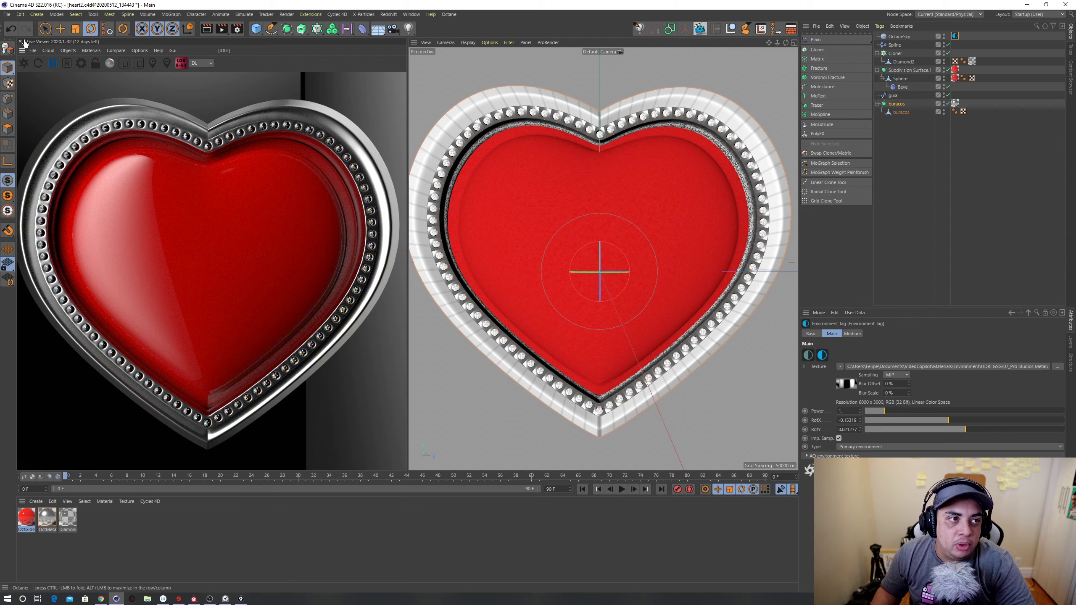
Step: Close the Live Viewer and reframe the heart in the viewport
left_click(20, 42)
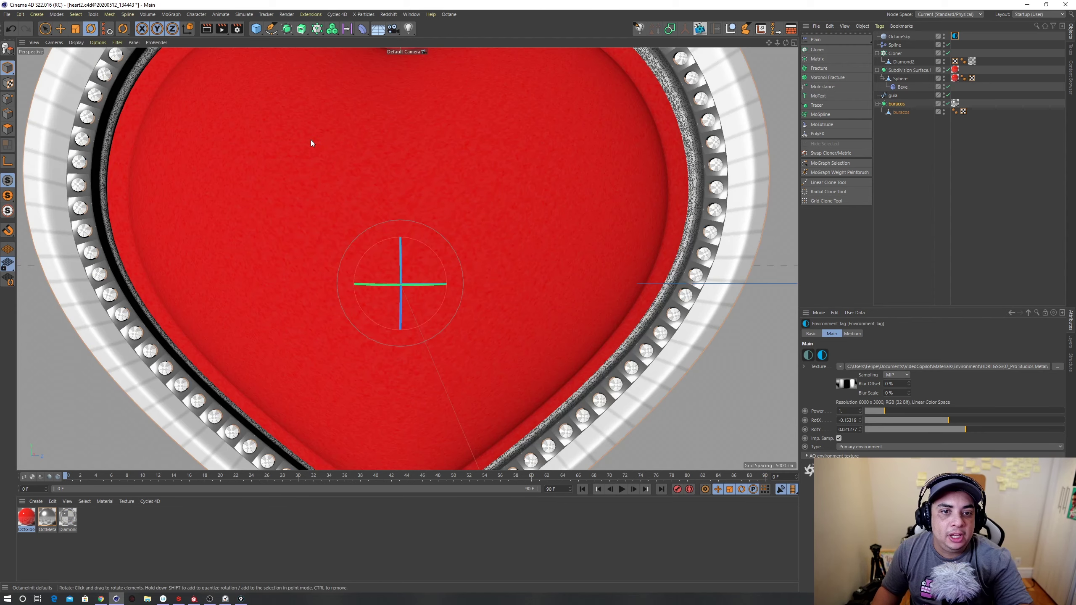
scroll(617, 242, "down", 10)
middle_click_drag(522, 241, 368, 256, "alt")
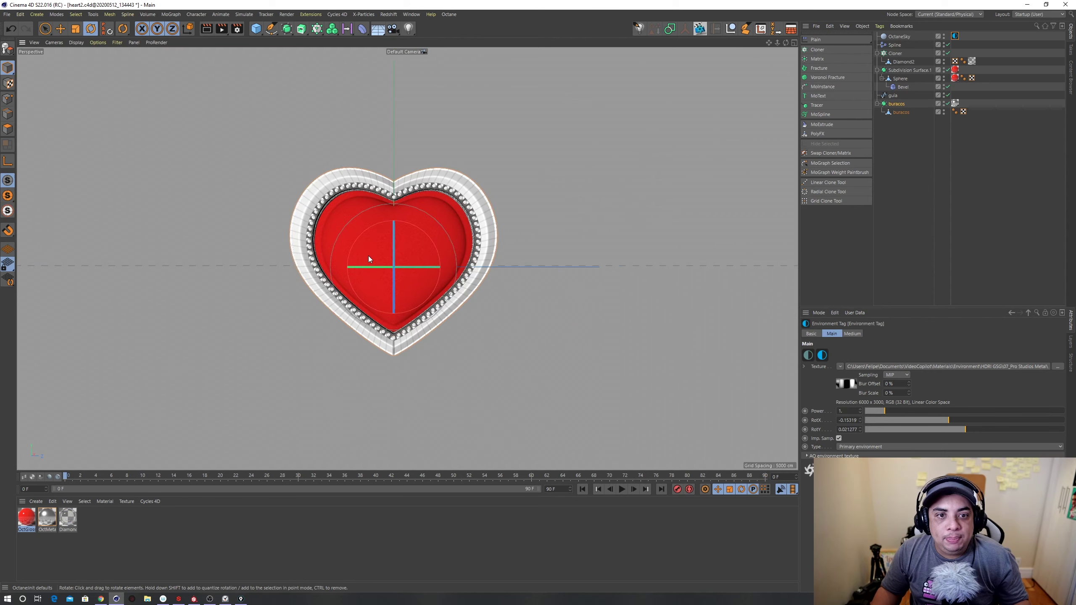
scroll(364, 252, "up", 3)
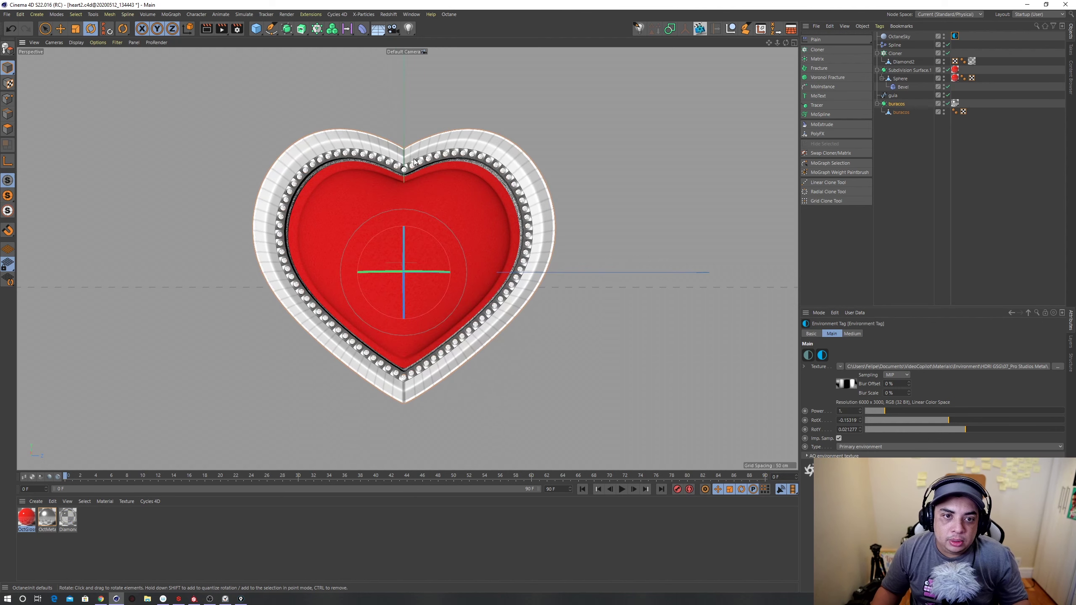
middle_click_drag(269, 115, 265, 109, "alt")
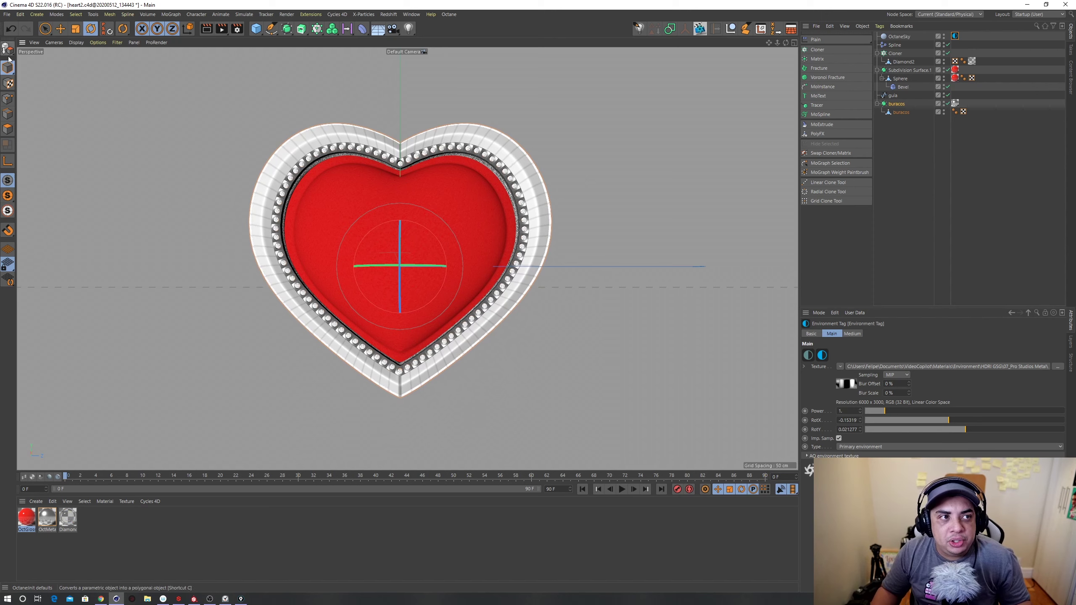
Step: Start a new empty project and add a default MoText object, viewed from the front
left_click(6, 14)
left_click(25, 27)
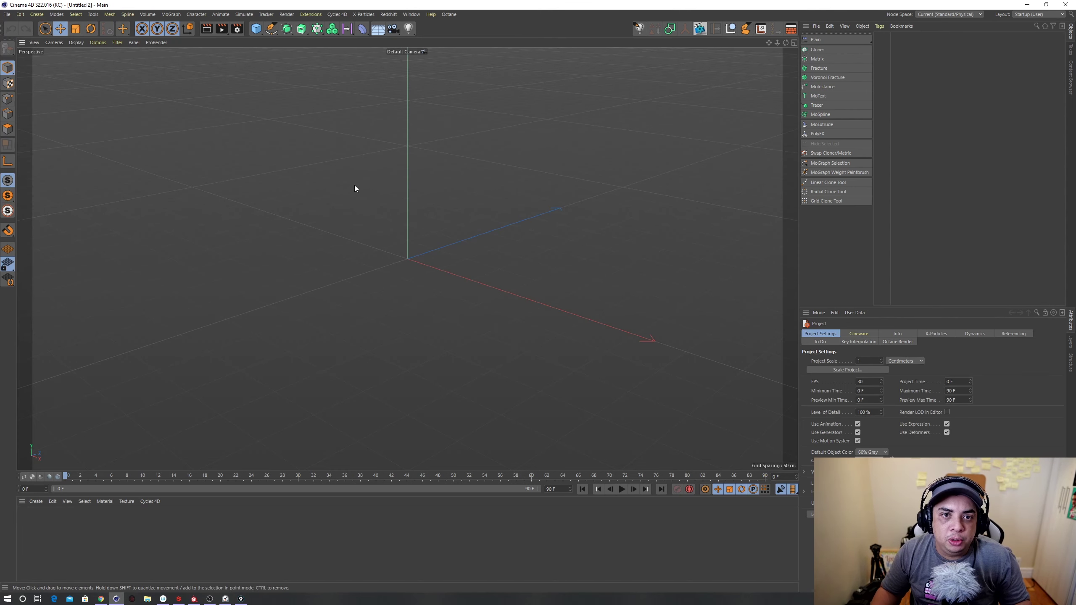
middle_click_drag(289, 236, 417, 299, "alt")
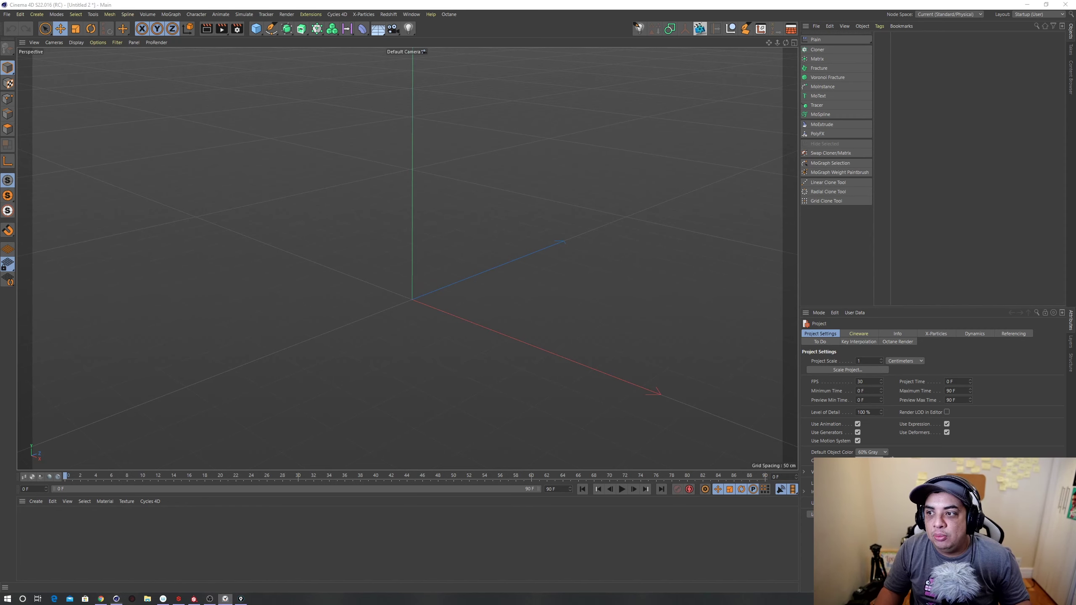
left_click(832, 97)
left_click_drag(685, 149, 393, 241, "alt")
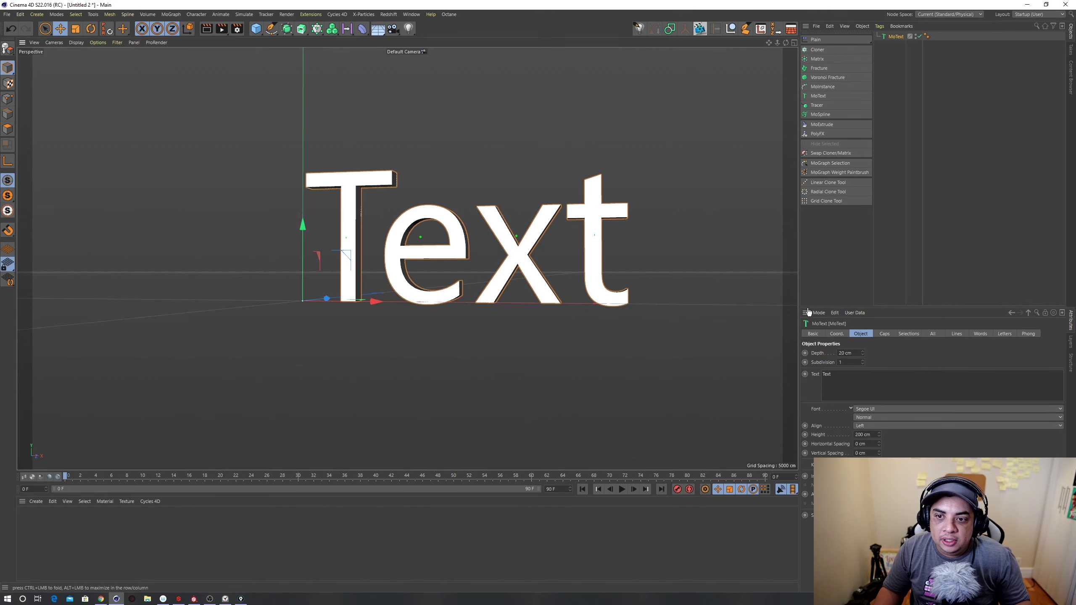
Step: Change the MoText text from 'Text' to 'Mães'
left_click_drag(805, 306, 805, 229)
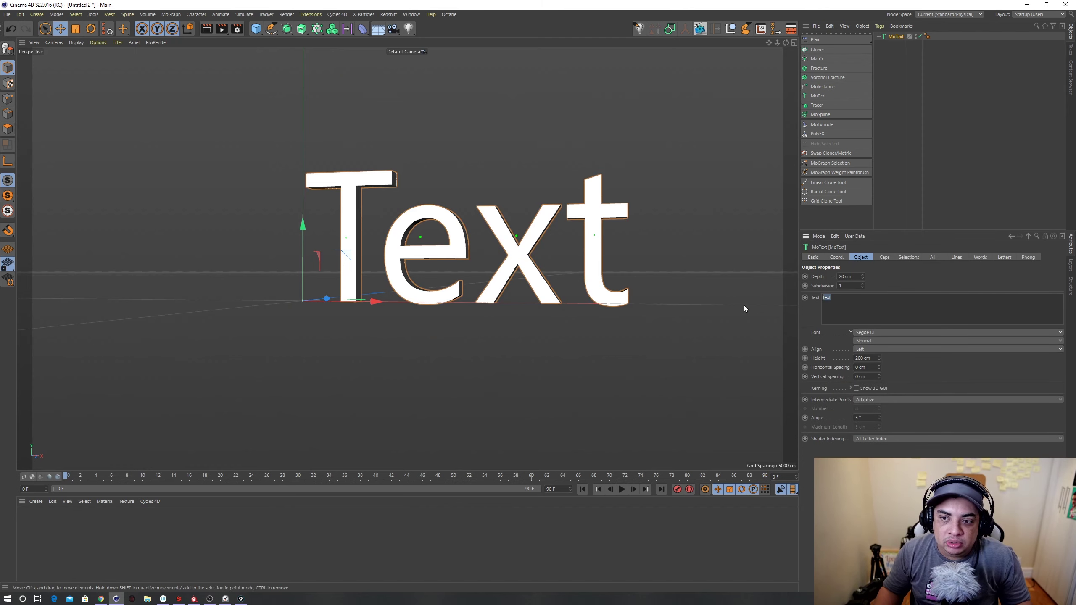
key("ctrl+a")
type("M~ça")
key("BackSpace")
key("BackSpace")
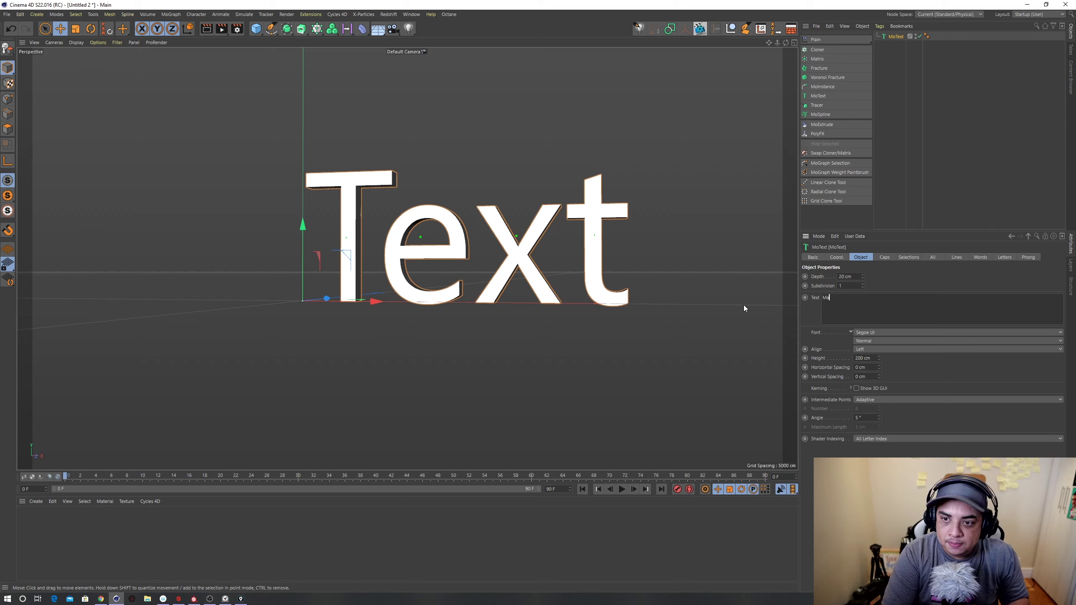
type("ães")
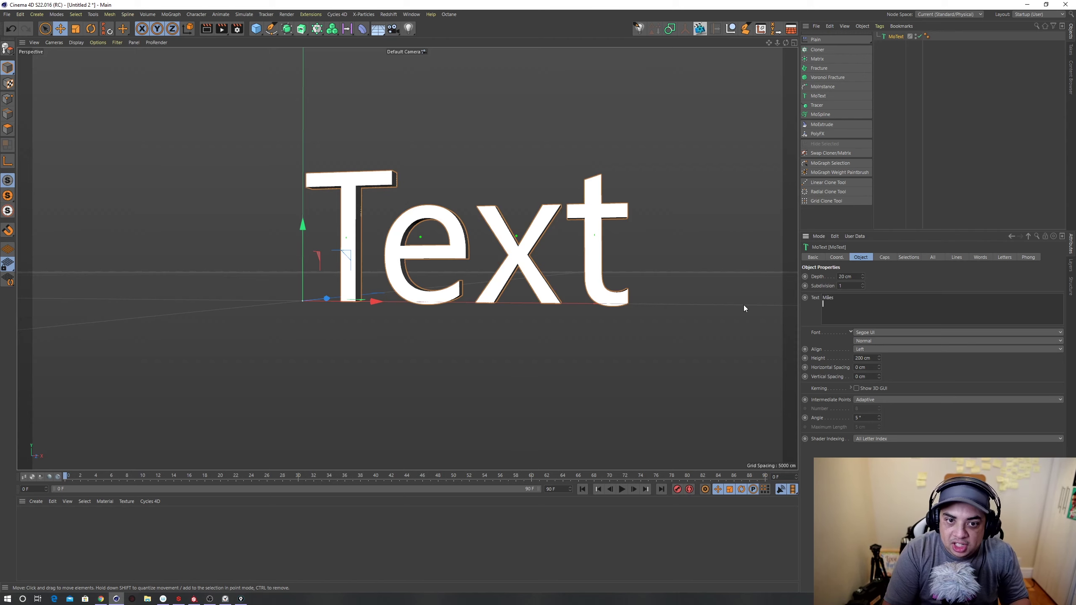
left_click(469, 357)
Step: Orbit around the Mães text and add a Subdivision Surface object
left_click(434, 222)
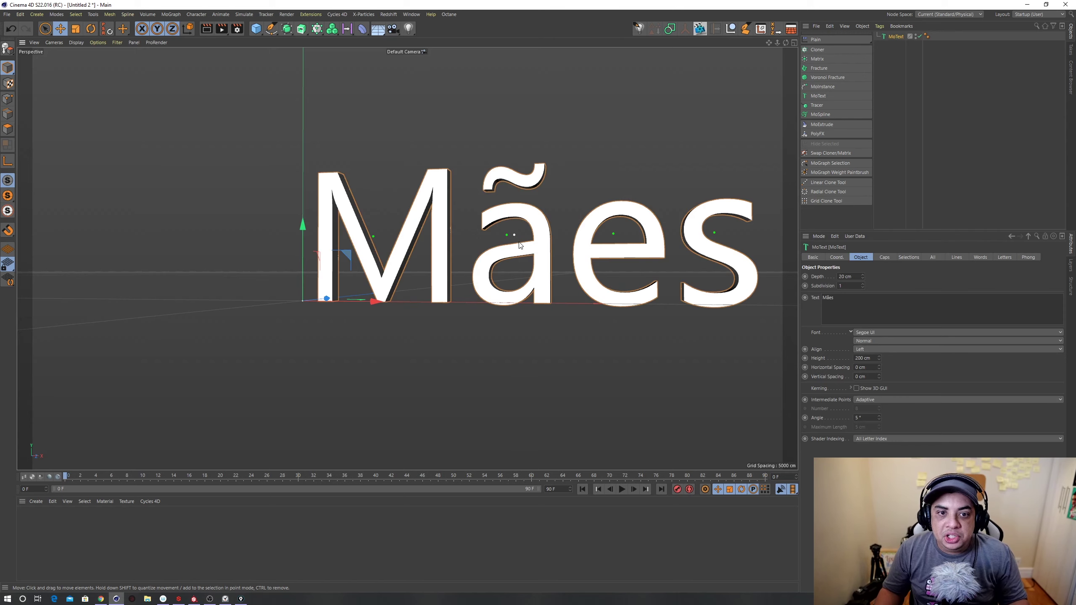
left_click_drag(435, 222, 431, 276, "alt")
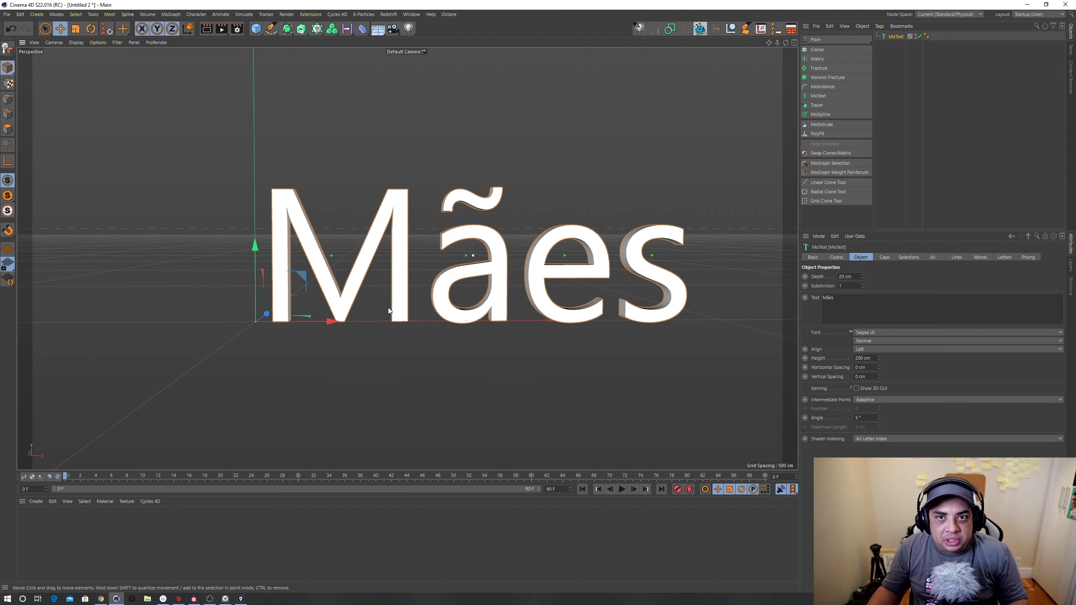
mouse_move(357, 295)
left_mouse_down("alt")
mouse_move(391, 284)
mouse_move(390, 331)
mouse_move(347, 326)
mouse_move(382, 323)
mouse_move(421, 259)
mouse_move(521, 330)
left_mouse_up("alt")
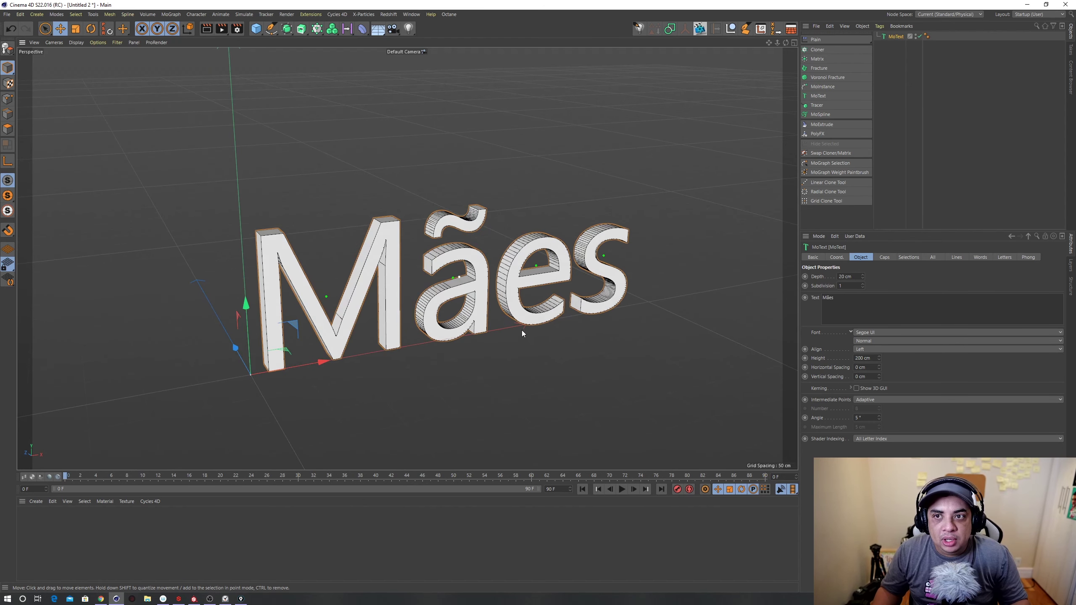
left_click(287, 28, "alt")
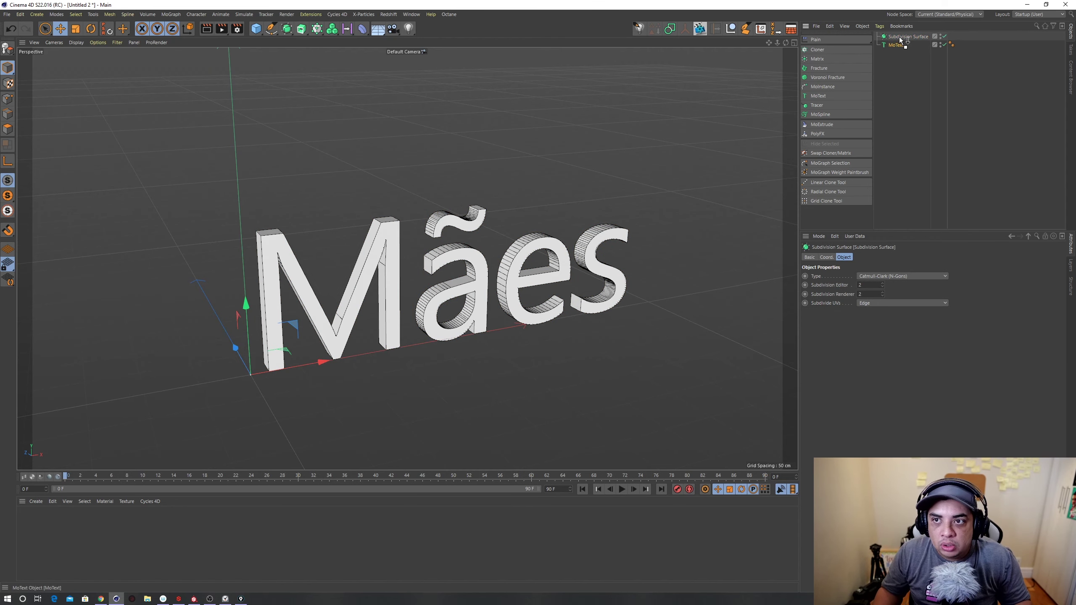
Step: Nest the MoText under the Subdivision Surface and switch the Subdivision Surface off
left_click_drag(899, 36, 899, 38)
mouse_move(476, 245)
left_mouse_down("alt")
mouse_move(551, 217)
mouse_move(477, 171)
mouse_move(563, 182)
left_mouse_up("alt")
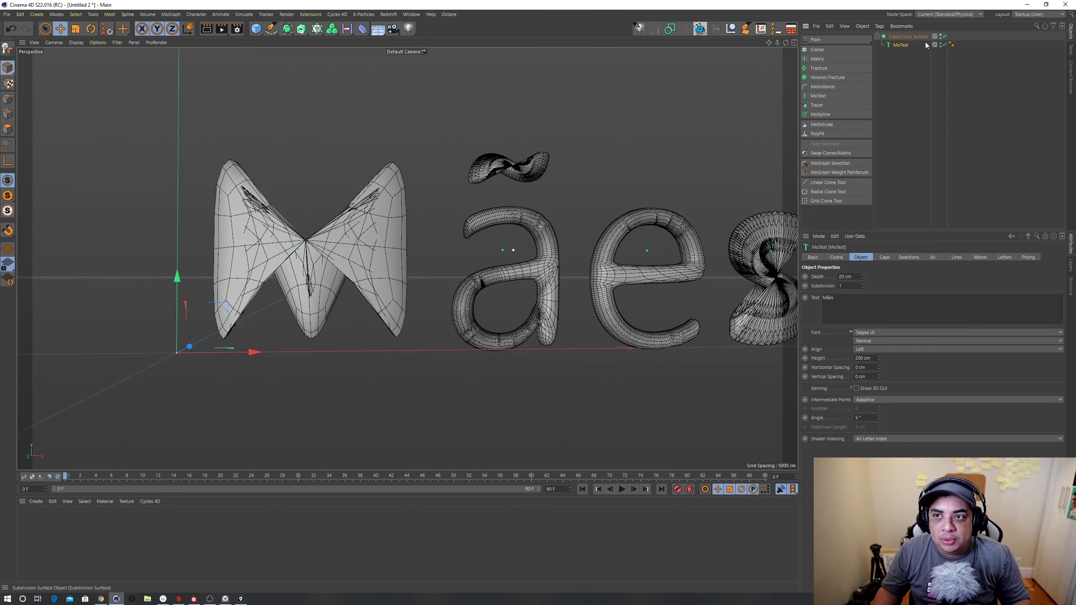
left_click(941, 37)
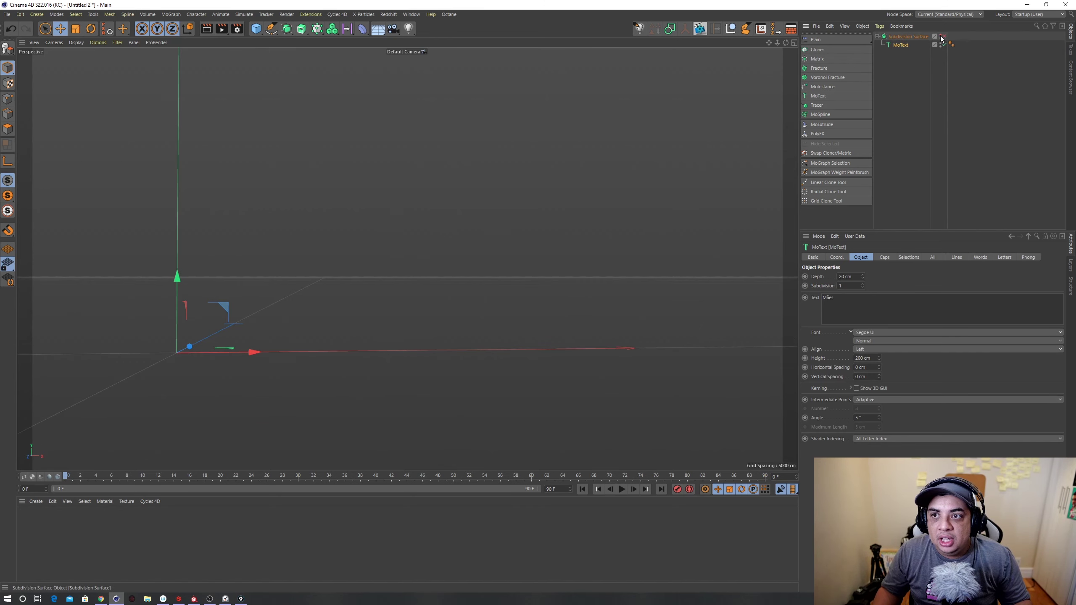
Step: Zoom to inspect the letters, show the MoText Caps settings, then switch to the browser
scroll(407, 148, "up", 3)
scroll(424, 151, "up", 4)
scroll(407, 169, "up", 2)
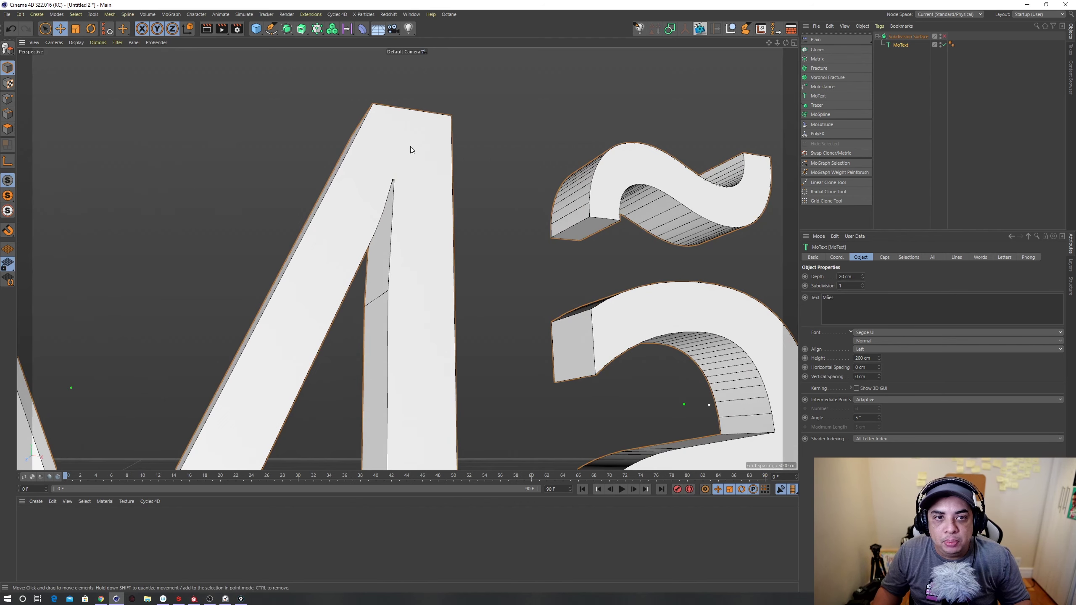
scroll(686, 313, "down", 3)
scroll(536, 287, "down", 3)
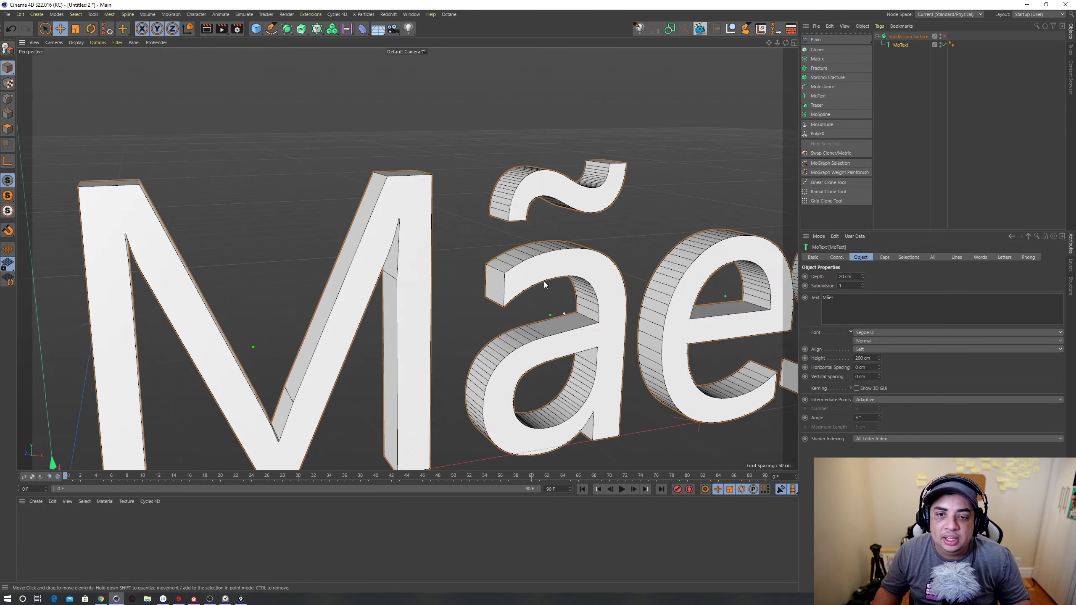
scroll(590, 249, "down", 2)
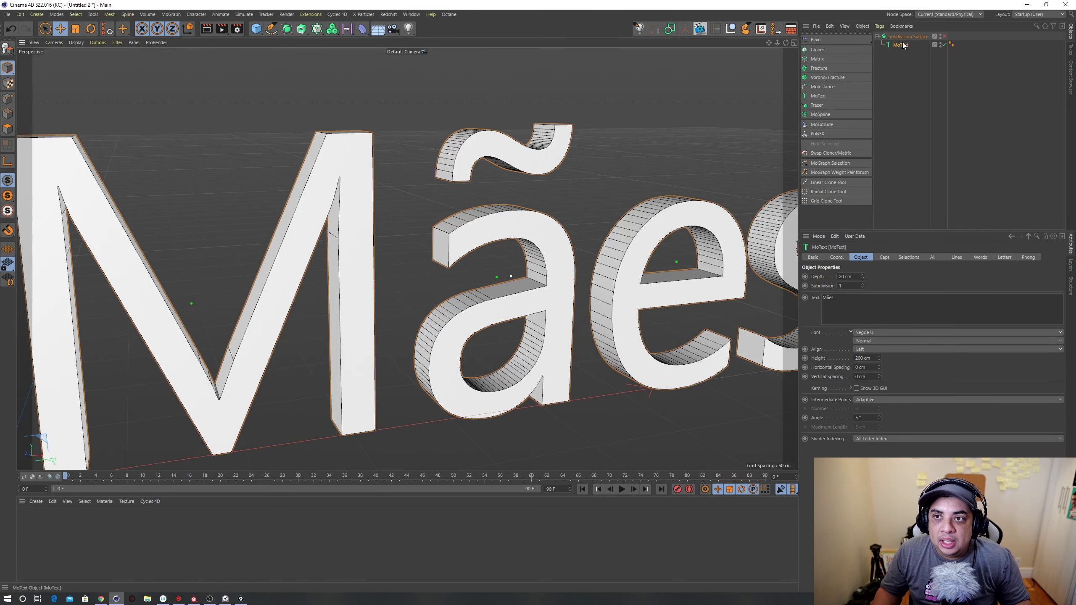
left_click(883, 258)
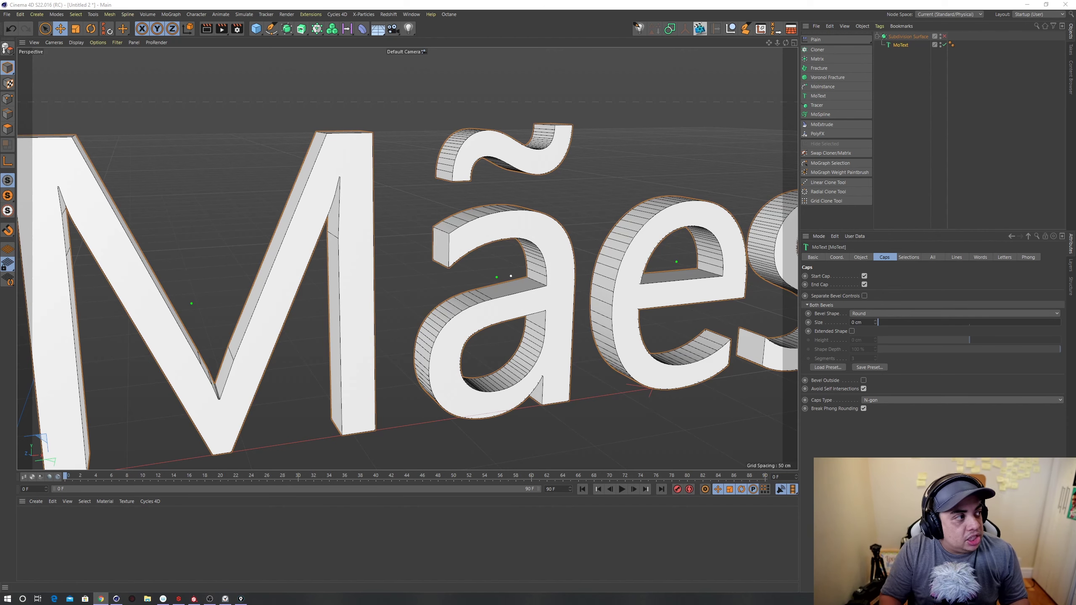
key("alt+Tab")
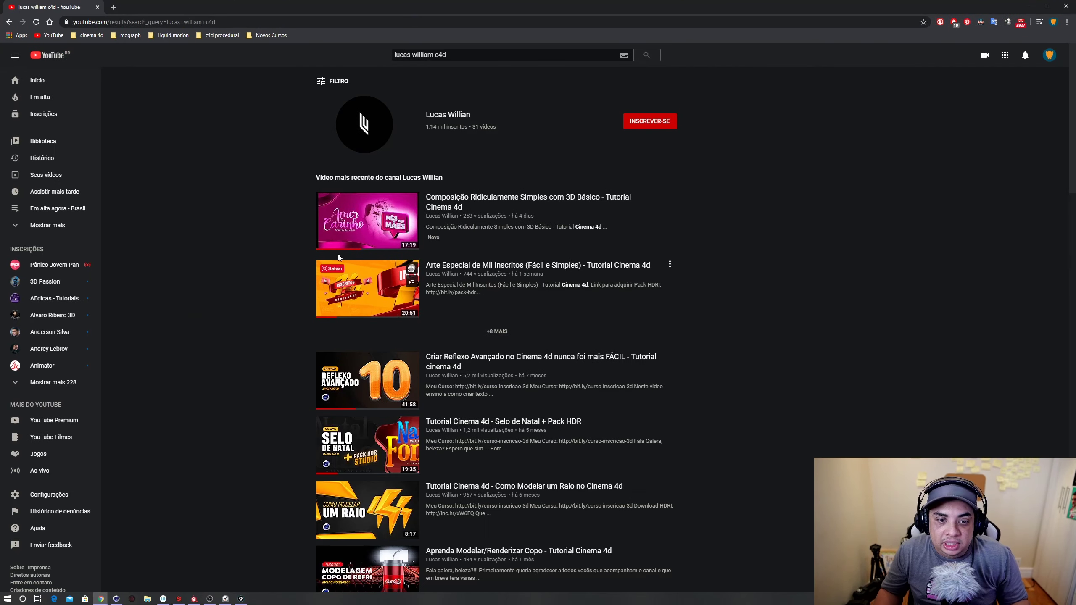
Step: Open the channel's Videos tab from the YouTube search results and scroll through its uploaded tutorials
left_click(446, 115)
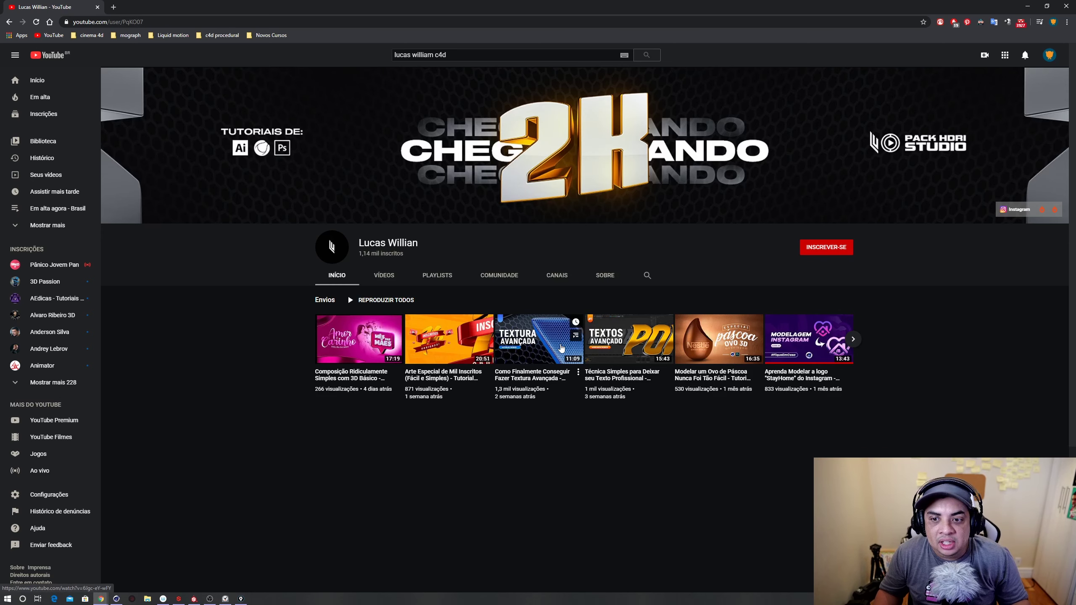
left_click(386, 276)
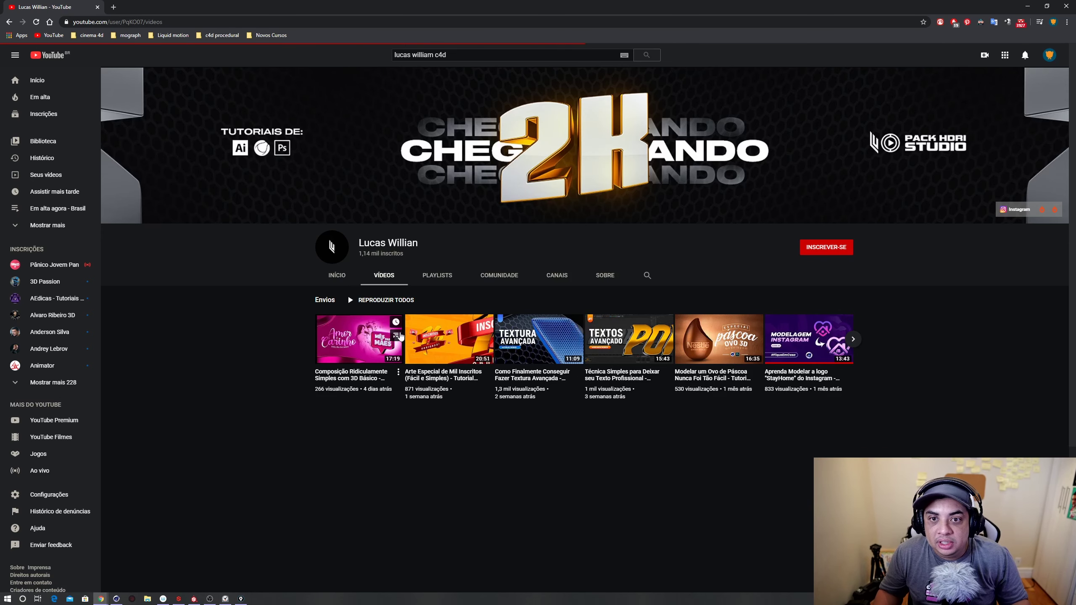
scroll(420, 364, "down", 2)
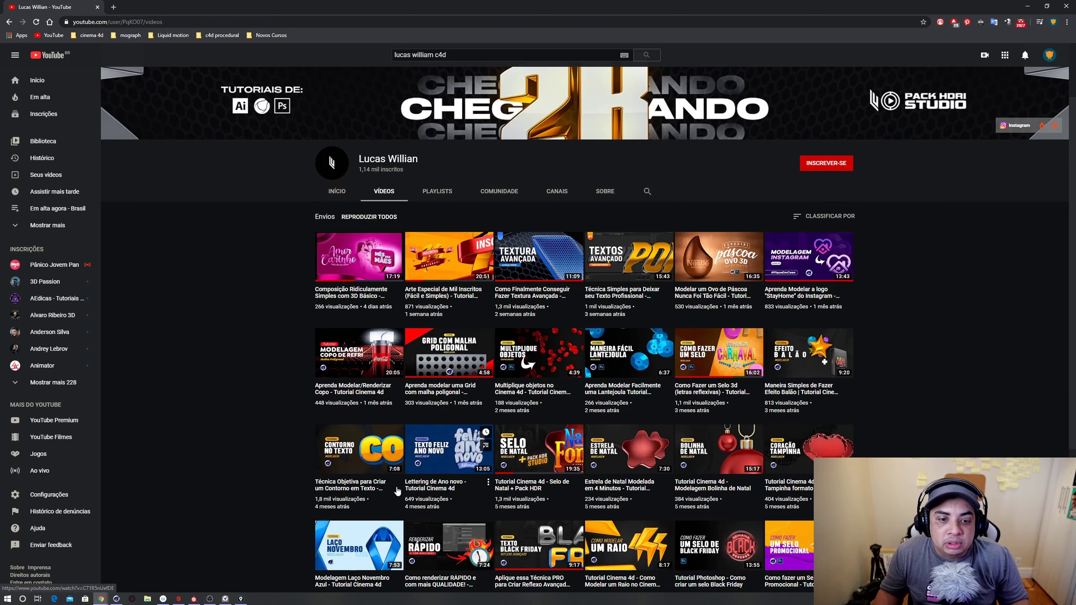
scroll(504, 550, "down", 2)
scroll(504, 550, "down", 2)
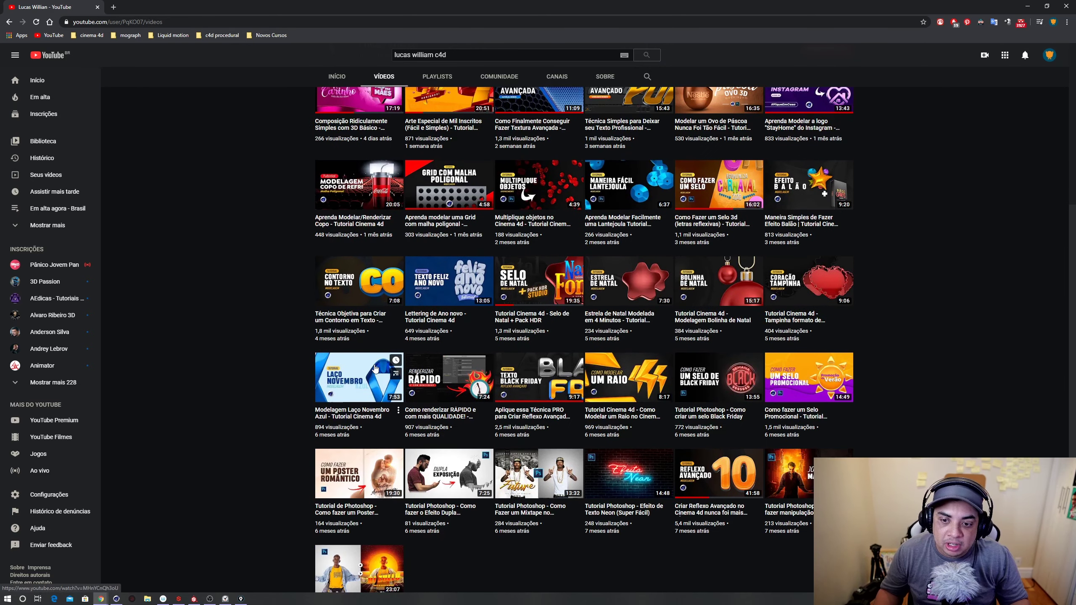
scroll(376, 369, "down", 1)
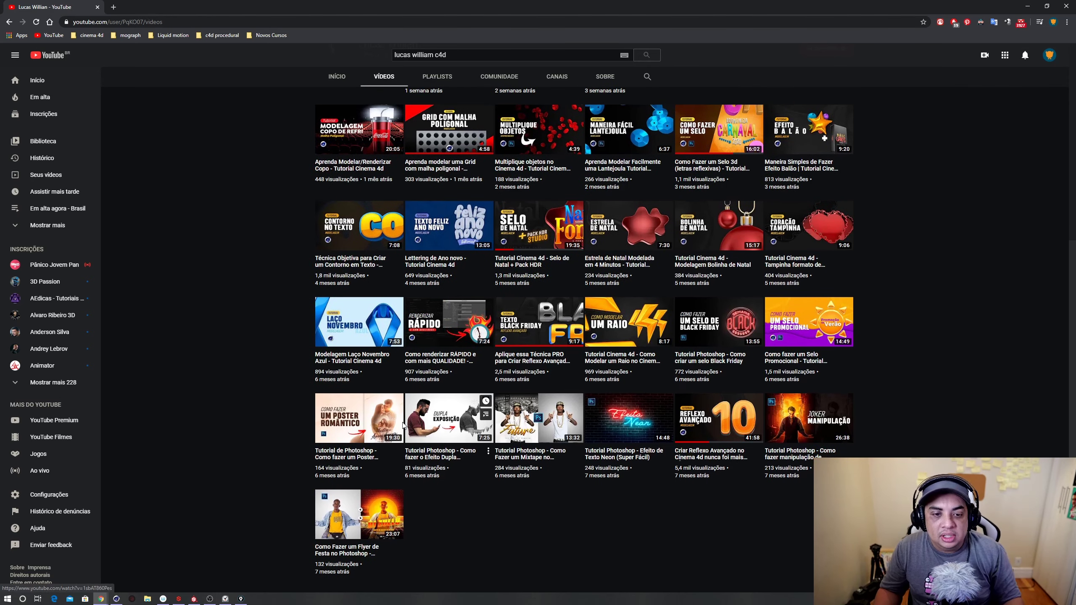
scroll(556, 384, "up", 4)
scroll(556, 384, "up", 3)
scroll(556, 384, "down", 7)
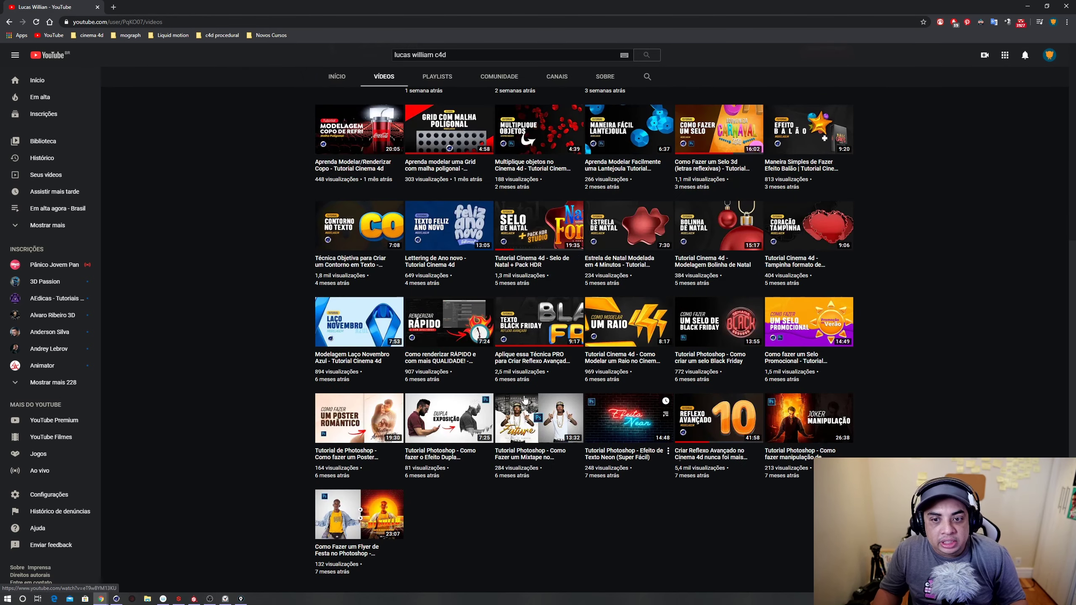
scroll(469, 379, "up", 3)
scroll(549, 348, "down", 3)
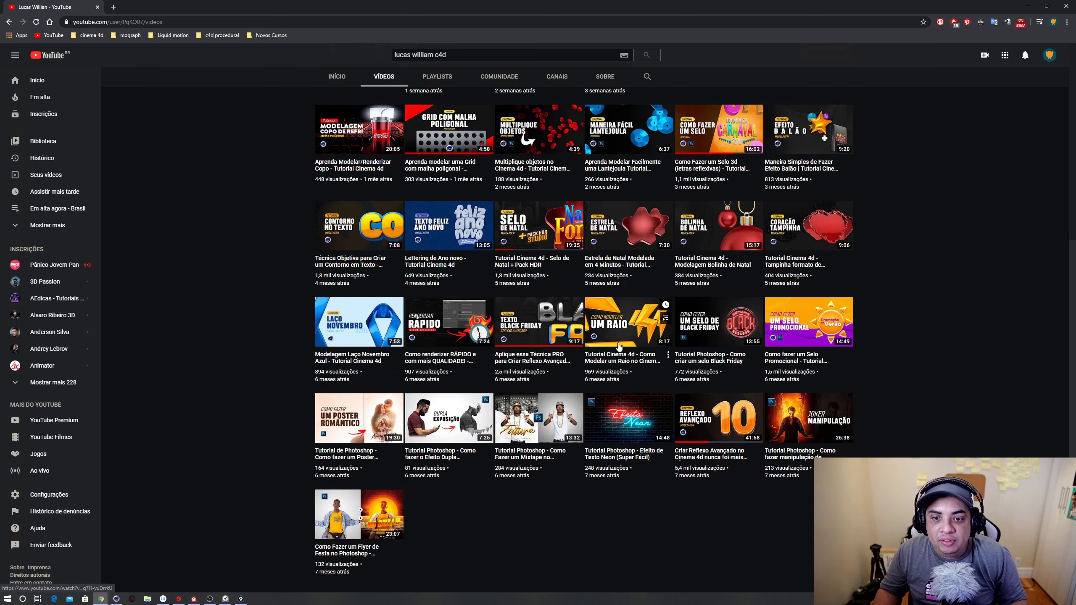
scroll(616, 336, "up", 4)
scroll(616, 336, "up", 2)
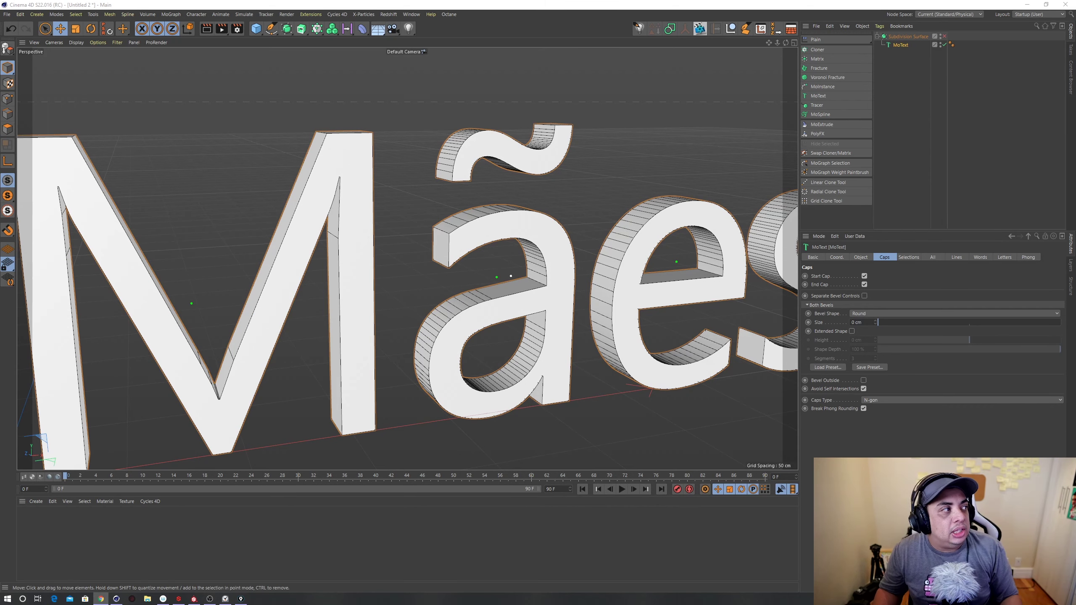
Step: Frame the whole Mães text and set the cap tessellation type to quadrangles
left_click_drag(502, 231, 478, 219, "alt")
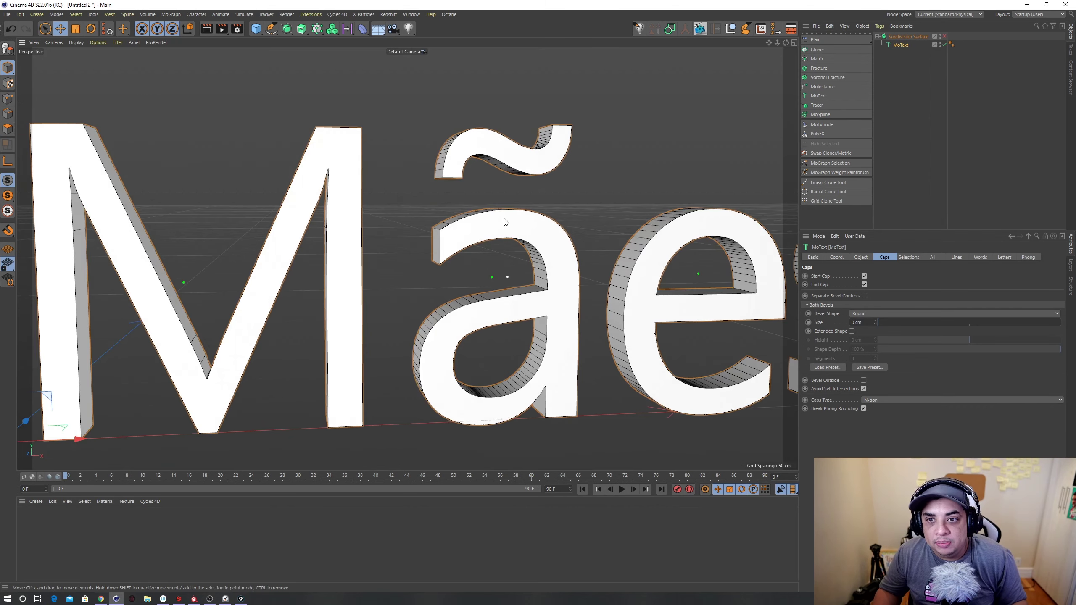
scroll(478, 219, "down", 5)
left_click_drag(420, 238, 603, 247, "alt")
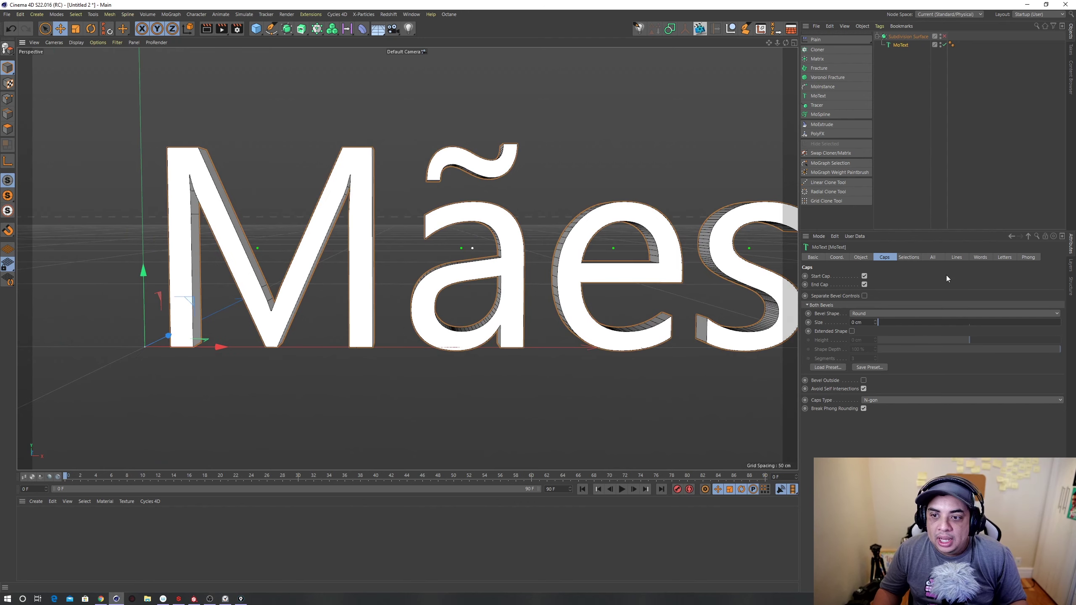
middle_click_drag(792, 339, 766, 332, "alt")
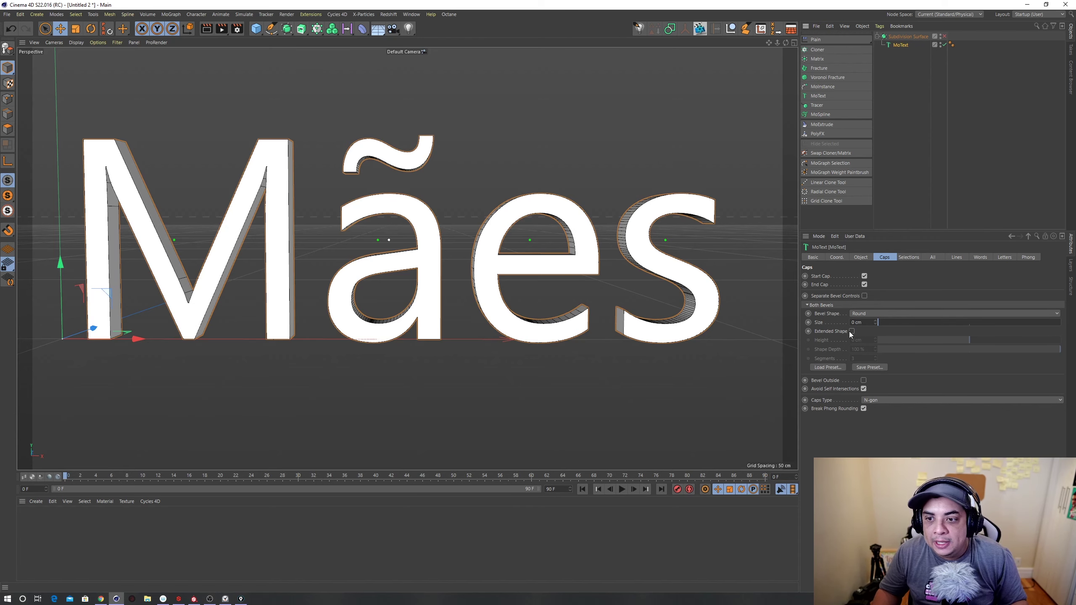
left_click(868, 400)
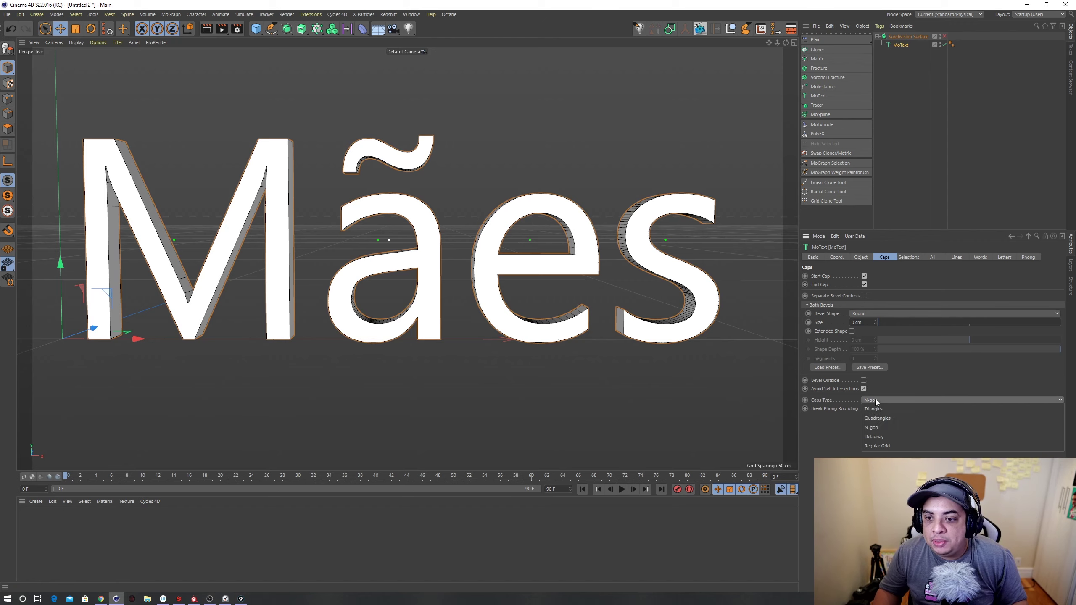
left_click(885, 418)
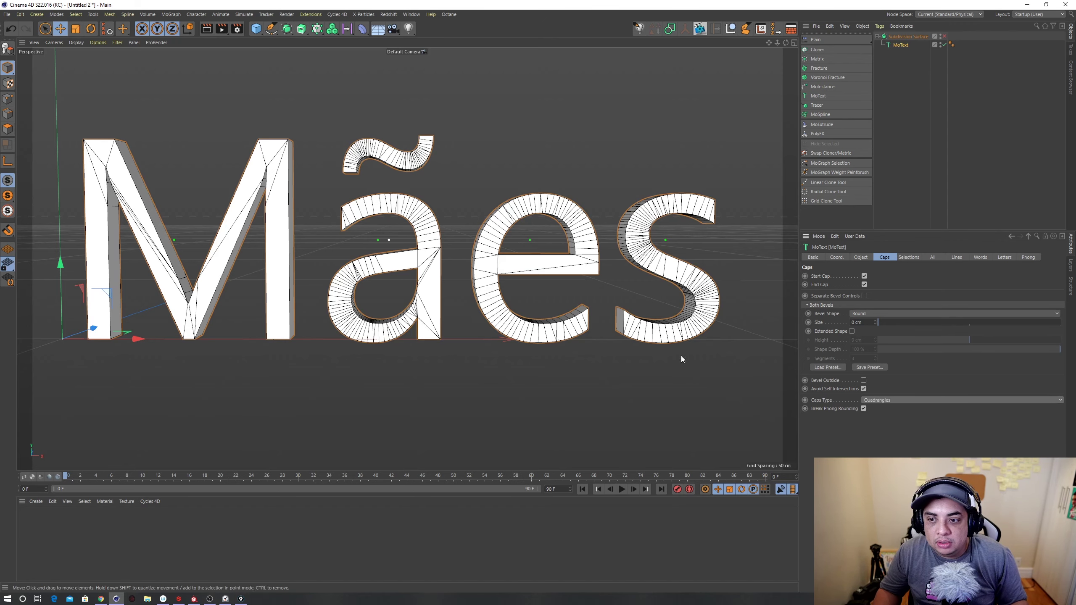
Step: Turn on Subdivision Surface smoothing to preview the smoothed Mães letters
left_click_drag(681, 356, 448, 231, "alt")
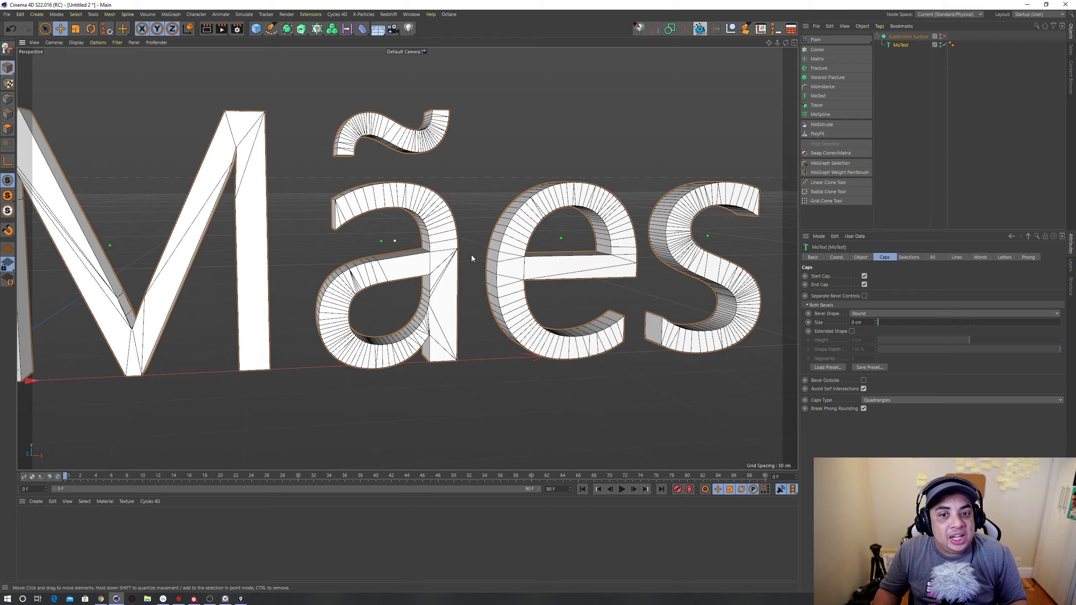
scroll(471, 255, "up", 3)
scroll(421, 250, "up", 2)
left_click_drag(421, 250, 427, 229, "alt")
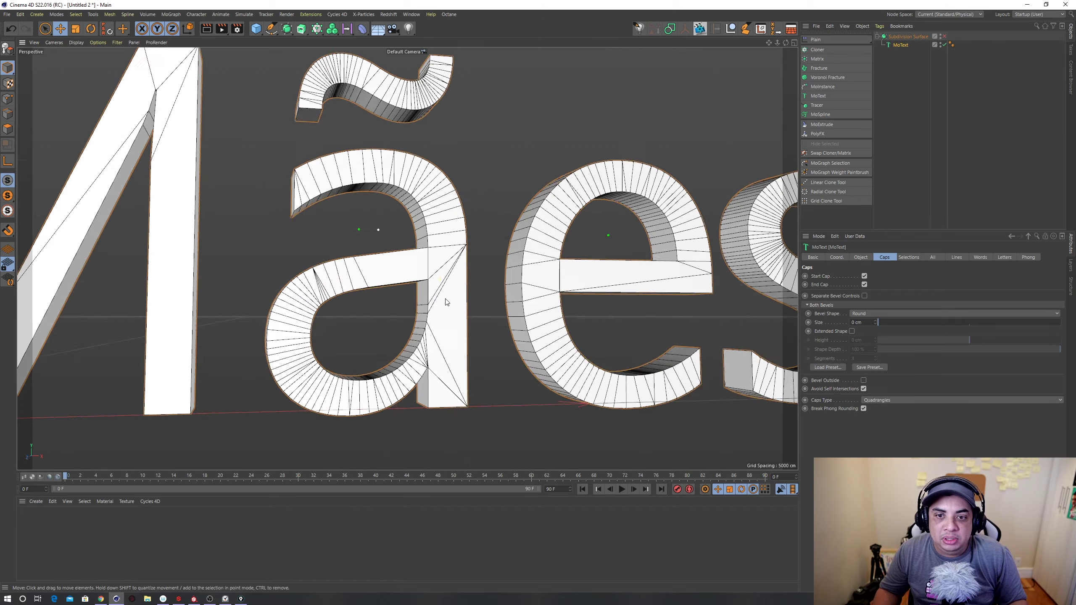
left_click(943, 37)
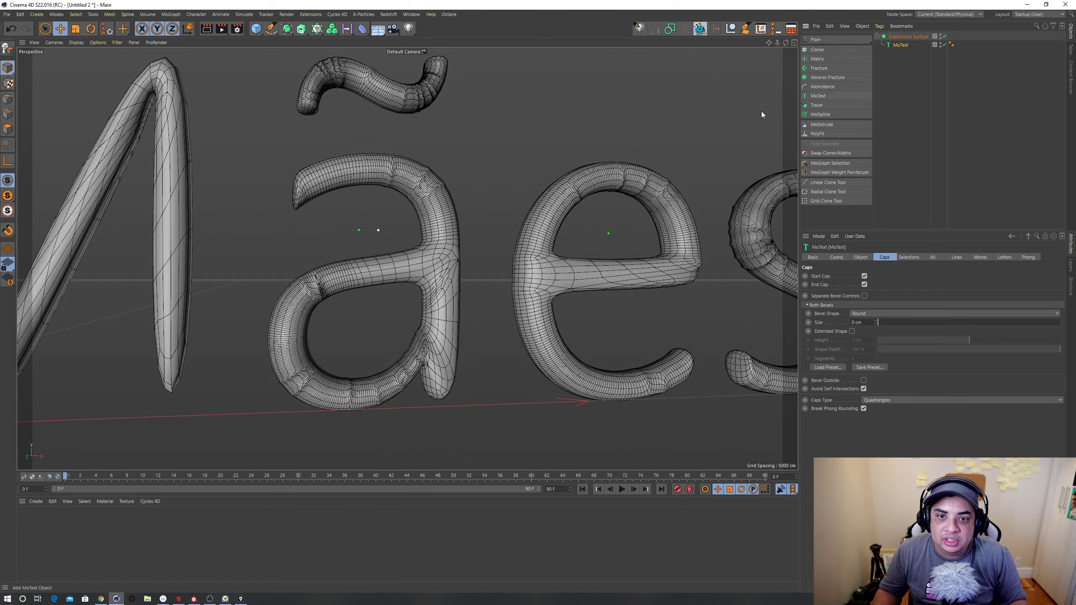
scroll(593, 178, "down", 5)
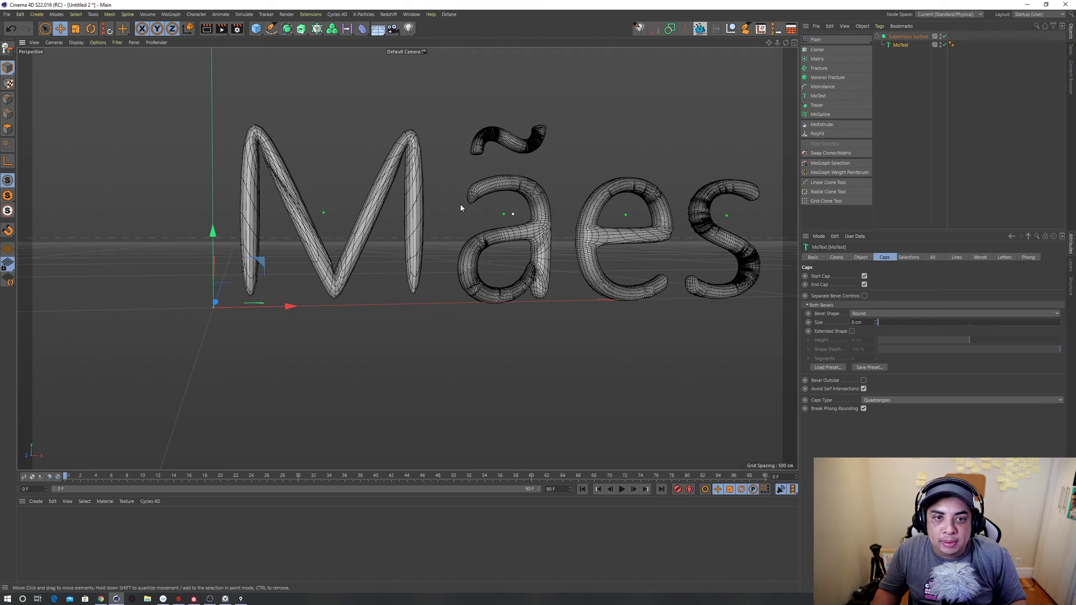
left_click_drag(460, 204, 451, 229, "alt")
left_click_drag(501, 197, 515, 184, "alt")
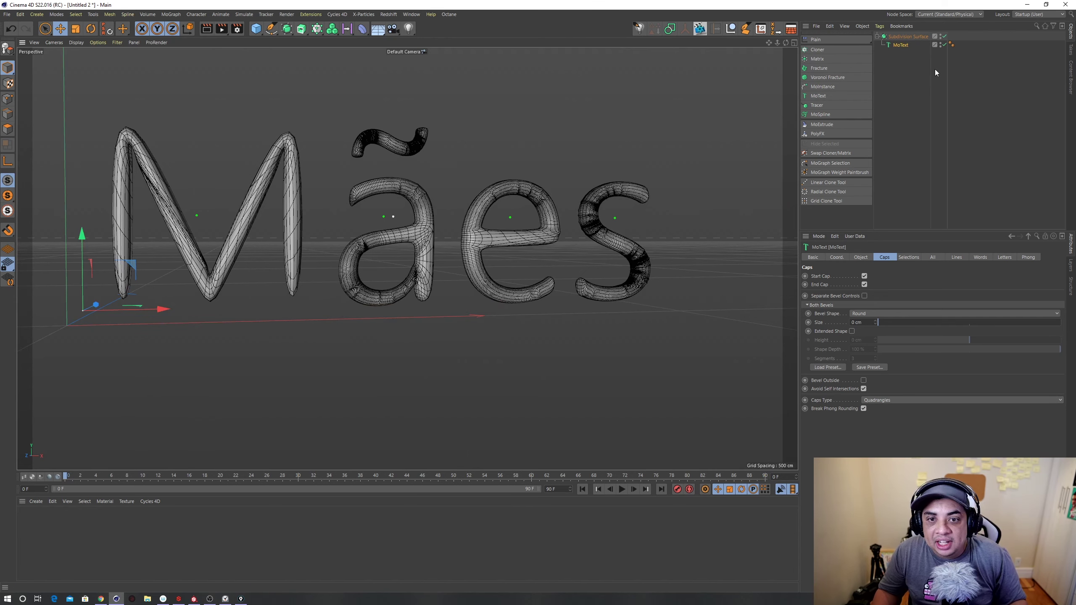
Step: Switch smoothing off again to inspect the raw faceted MoText mesh and its bevel shape options
left_click(945, 37)
scroll(466, 229, "up", 3)
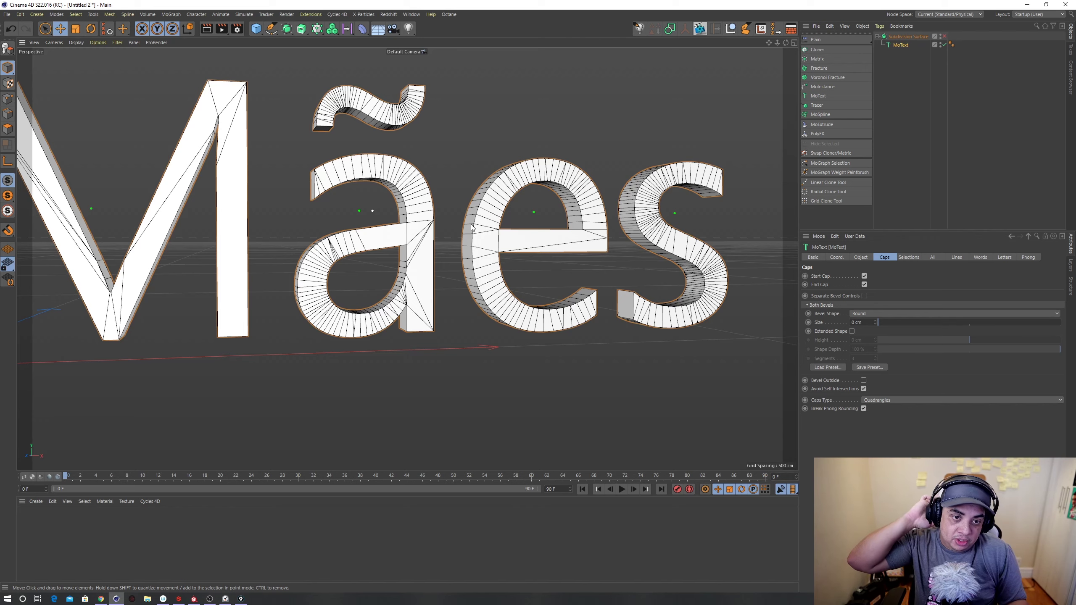
scroll(429, 286, "up", 2)
scroll(440, 267, "up", 2)
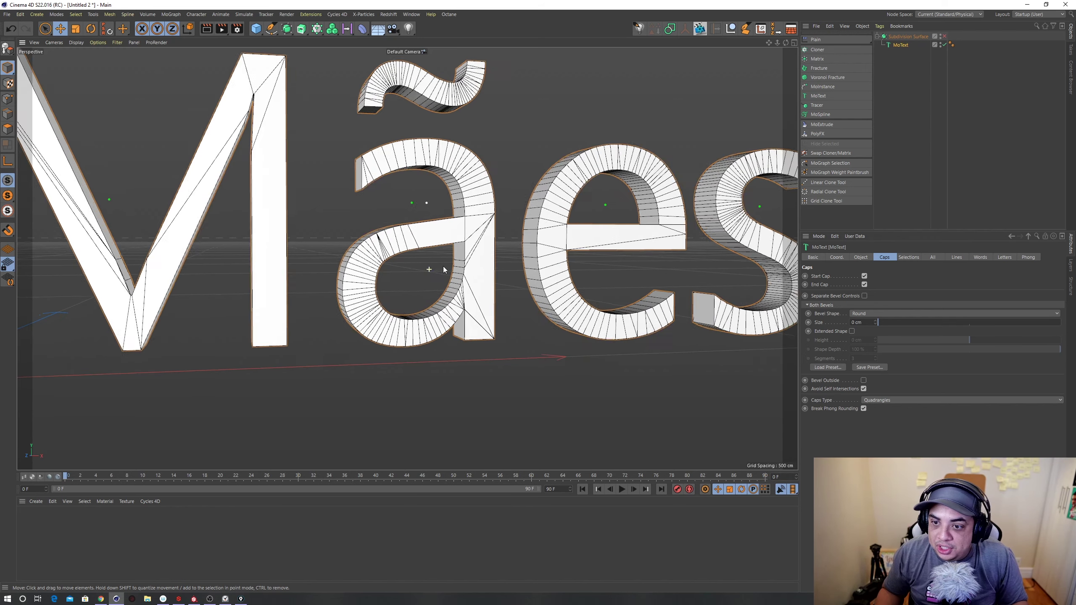
middle_click_drag(655, 292, 590, 309, "alt")
left_click(881, 315)
Step: Set the caps' bevel shape to Curve with a 1 cm bevel size
left_click(873, 330)
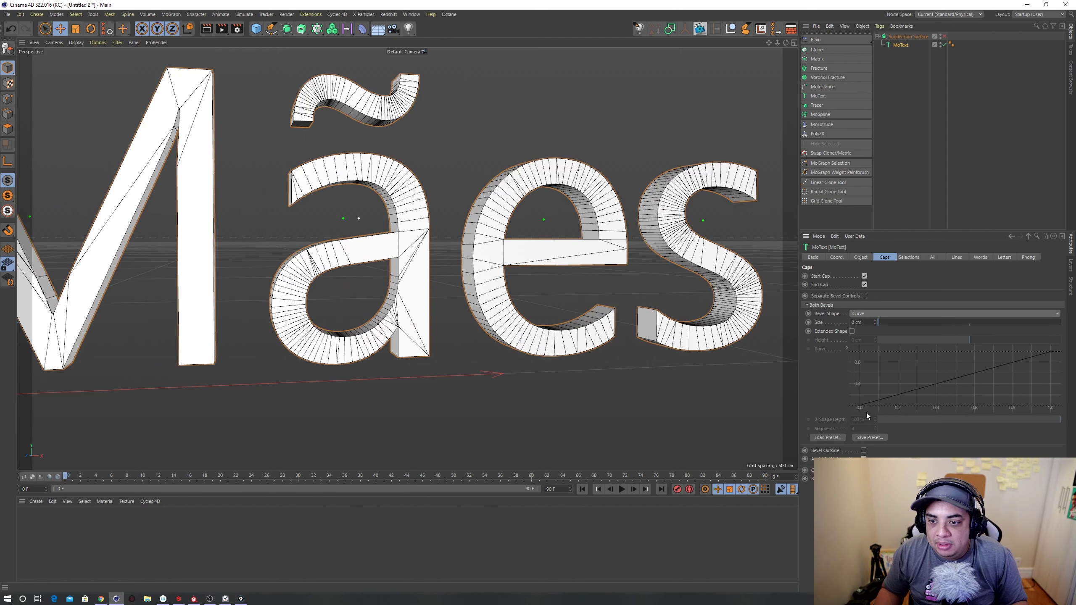
double_click(864, 322)
type("1")
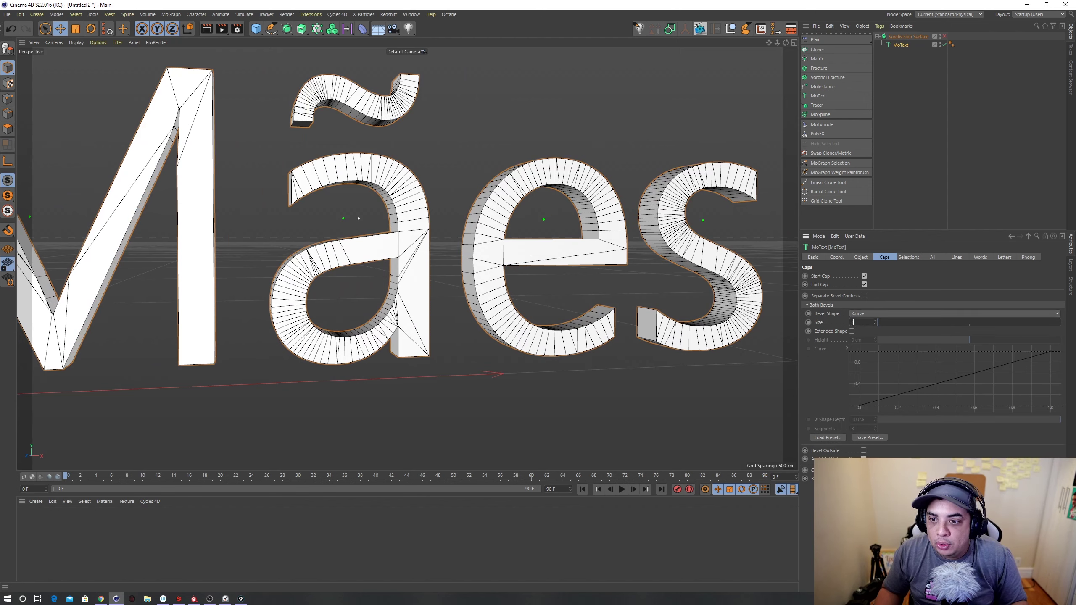
key("Return")
Step: Zoom and orbit around the e arch and neighbouring letters to inspect the bevel
left_click_drag(466, 212, 524, 192, "alt")
scroll(524, 192, "up", 5)
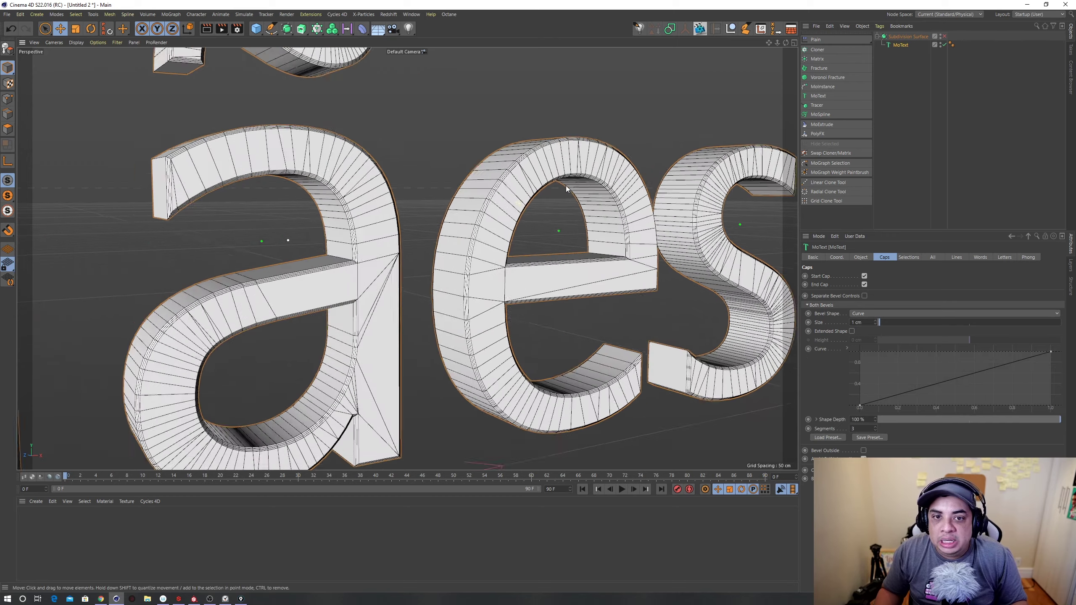
scroll(524, 191, "up", 3)
scroll(550, 155, "up", 3)
mouse_move(547, 152)
left_mouse_down("alt")
mouse_move(511, 154)
mouse_move(536, 176)
left_mouse_up("alt")
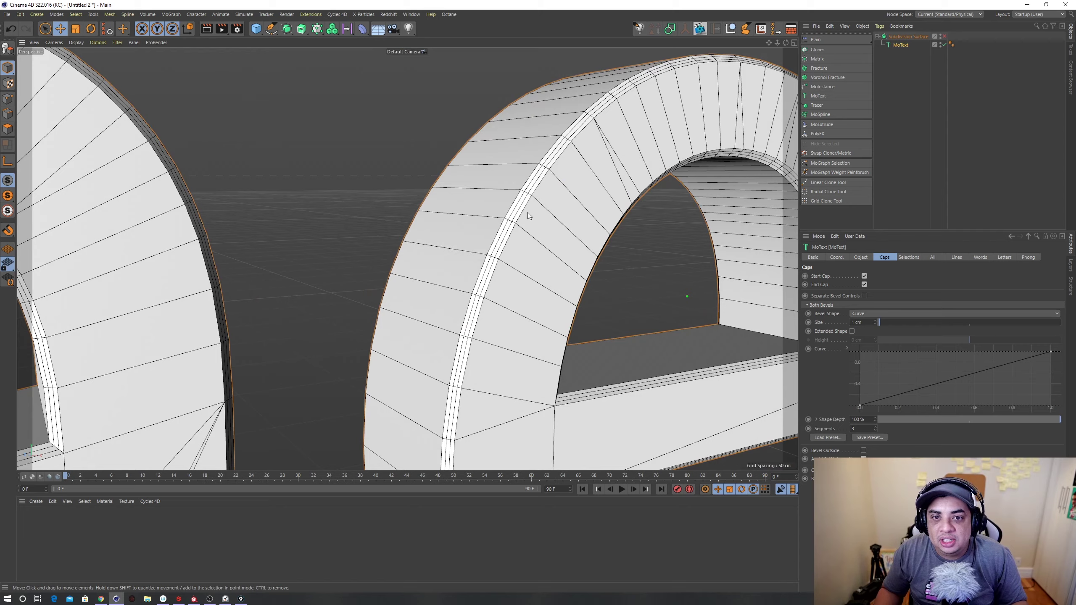
scroll(508, 246, "down", 3)
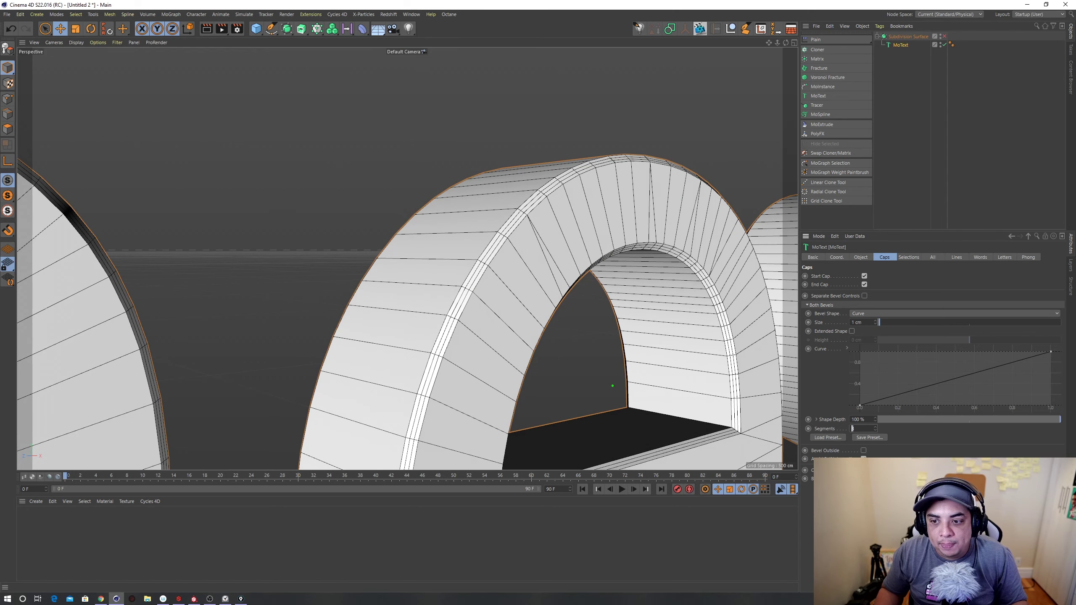
left_click_drag(546, 247, 497, 174, "alt")
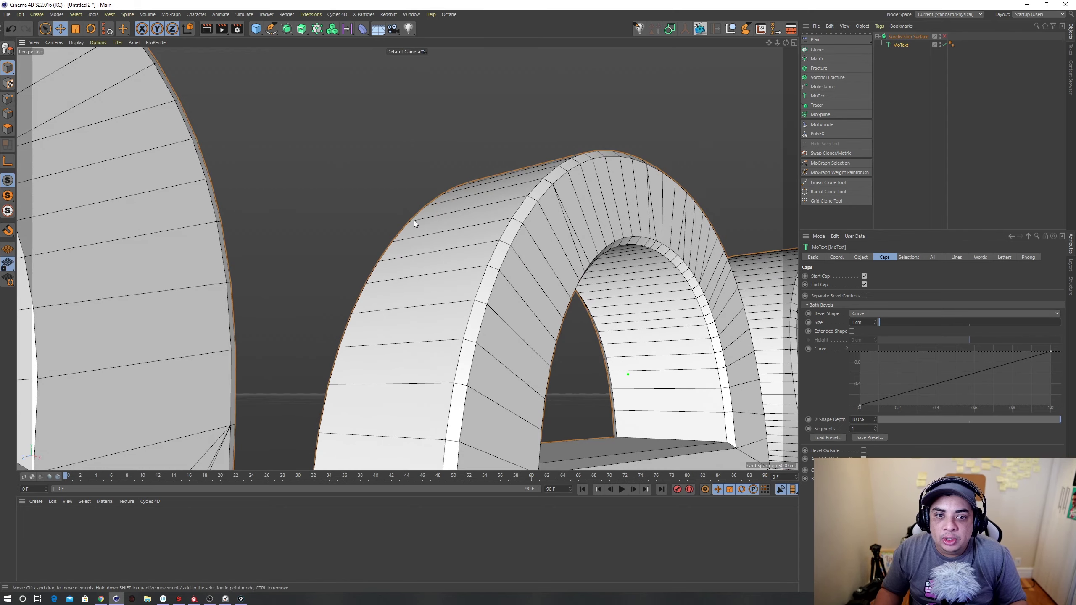
scroll(452, 252, "up", 2)
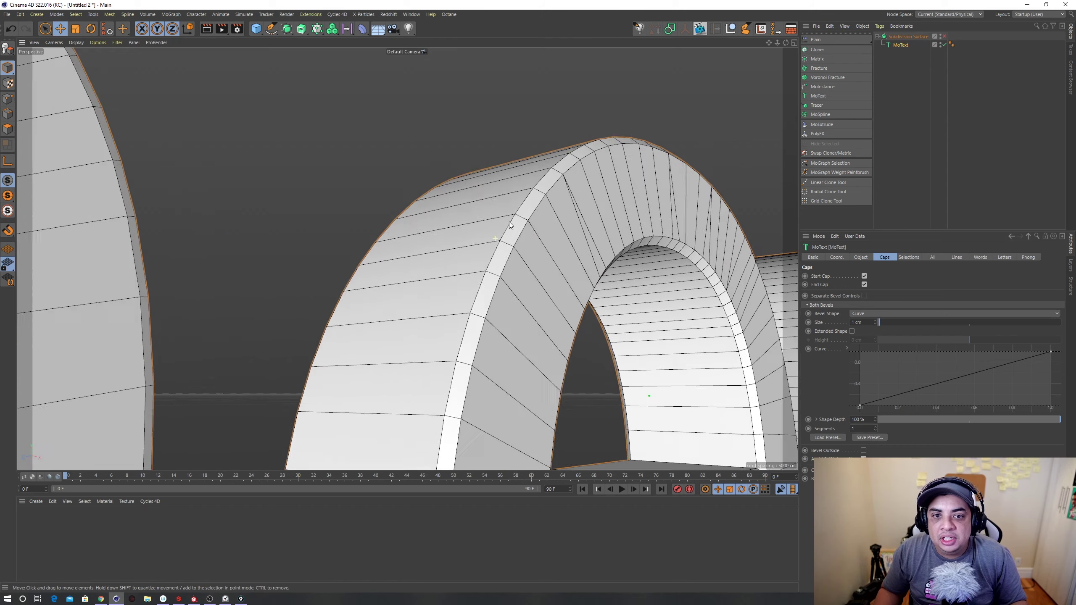
scroll(504, 237, "up", 3)
mouse_move(621, 250)
left_mouse_down("alt")
mouse_move(528, 215)
mouse_move(497, 236)
left_mouse_up("alt")
scroll(491, 232, "up", 3)
scroll(590, 173, "up", 5)
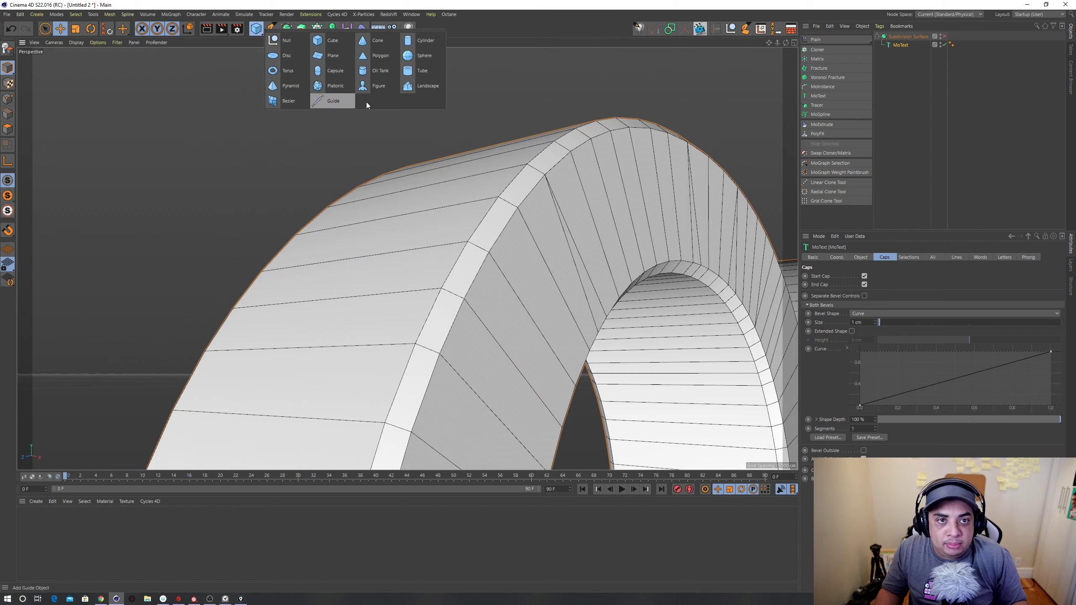
left_click_drag(265, 26, 419, 40)
scroll(349, 161, "down", 3)
scroll(349, 161, "down", 5)
scroll(305, 198, "down", 5)
mouse_move(417, 295)
left_mouse_down("alt")
mouse_move(346, 340)
mouse_move(326, 250)
left_mouse_up("alt")
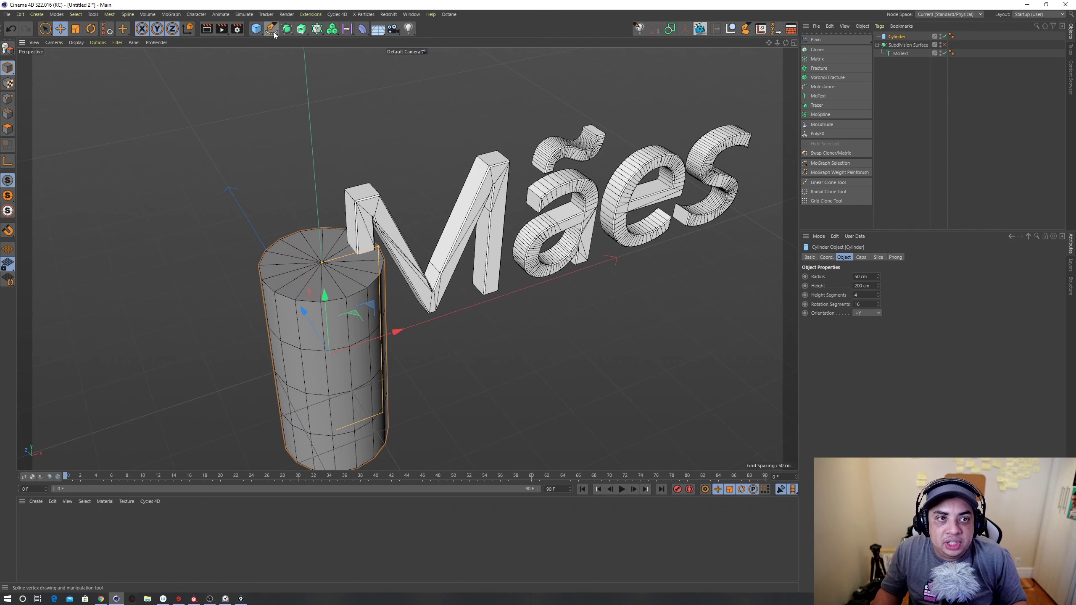
left_click(287, 29)
left_click_drag(897, 37, 898, 38)
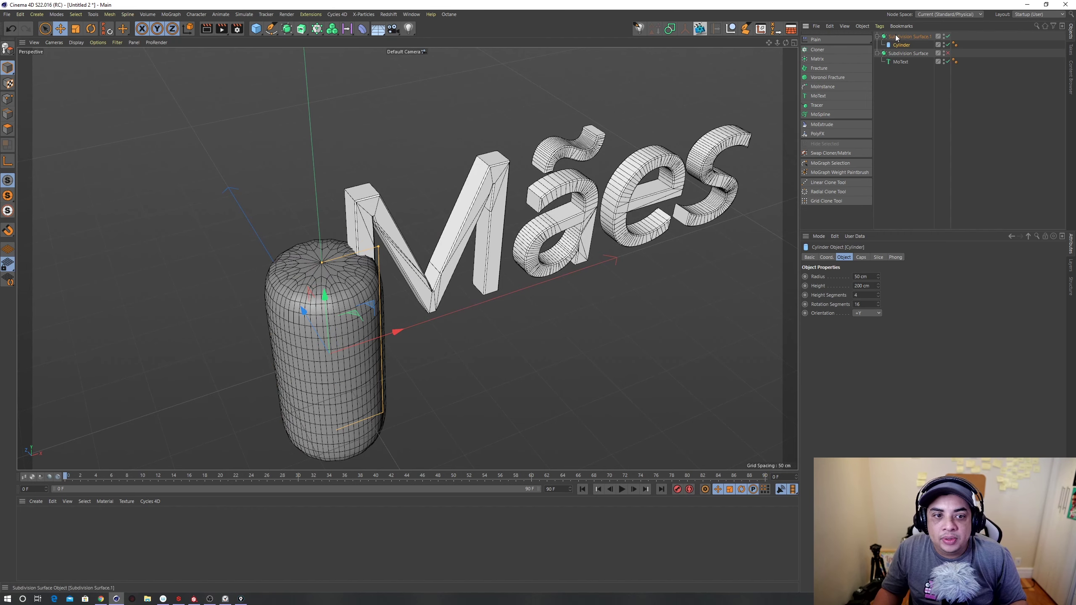
left_click(908, 37)
key("Delete")
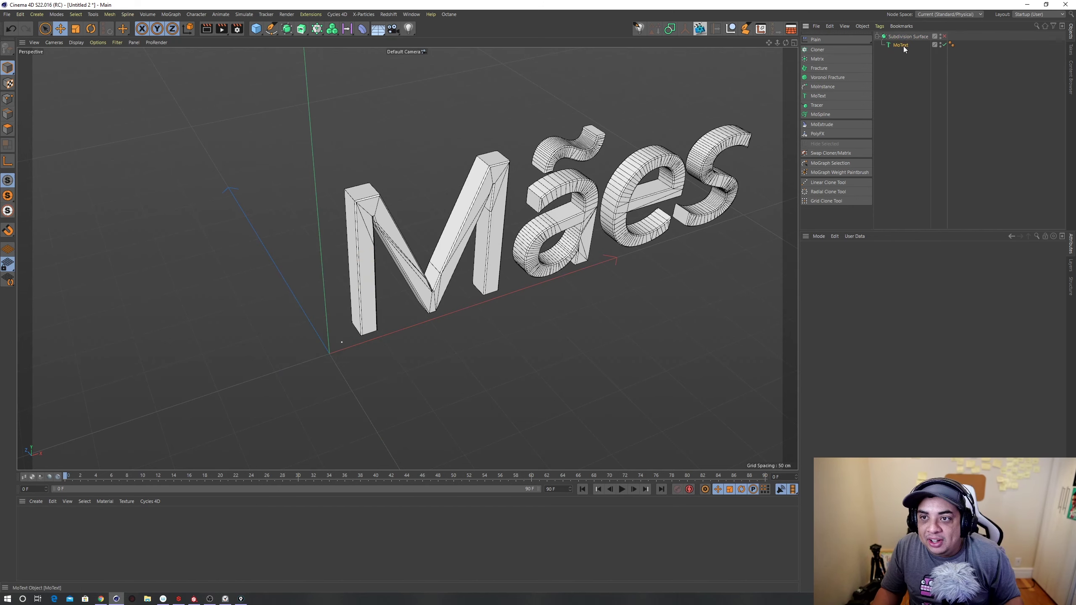
left_click(900, 45)
scroll(478, 202, "up", 10)
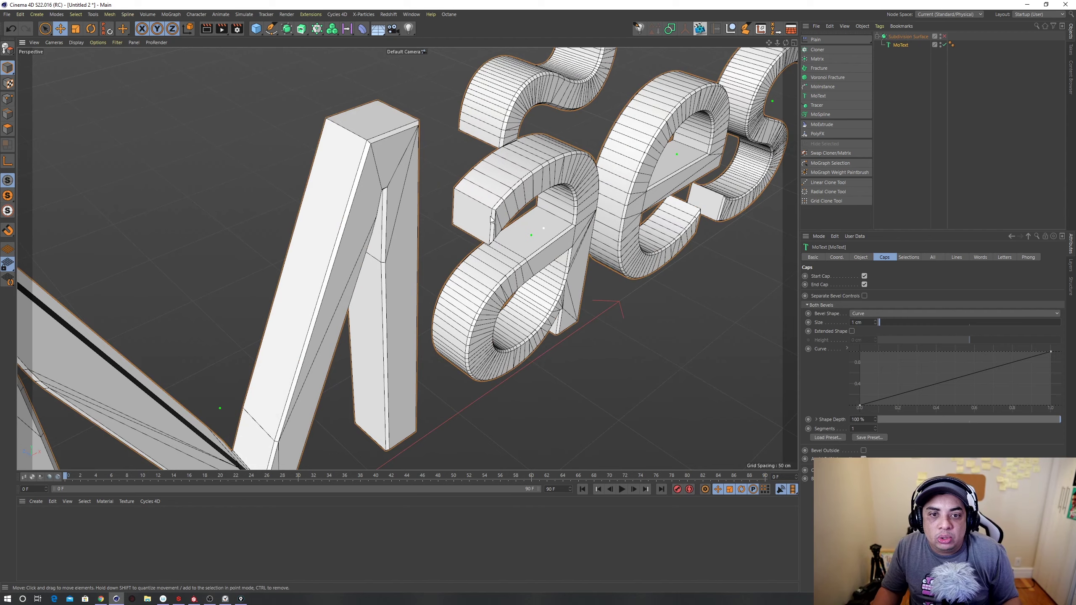
Step: Re-enable Subdivision Surface smoothing and view the M up close from the front
scroll(491, 216, "up", 2)
scroll(491, 216, "up", 3)
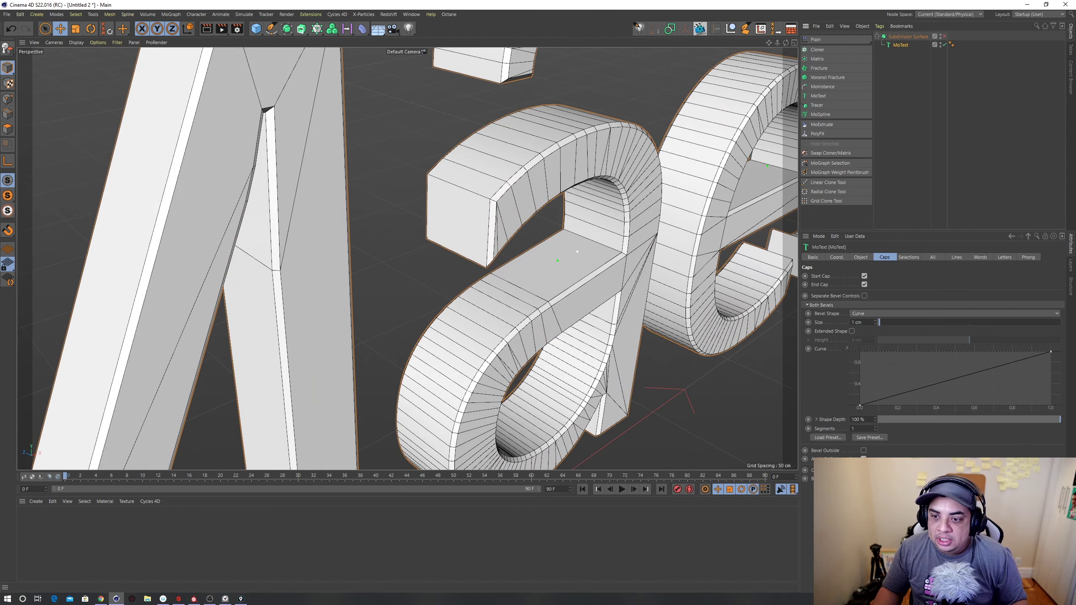
left_click(944, 37)
scroll(642, 161, "down", 5)
mouse_move(464, 204)
left_mouse_down("alt")
mouse_move(442, 210)
mouse_move(513, 164)
left_mouse_up("alt")
scroll(400, 219, "up", 3)
mouse_move(400, 218)
left_mouse_down("alt")
mouse_move(518, 201)
mouse_move(265, 294)
left_mouse_up("alt")
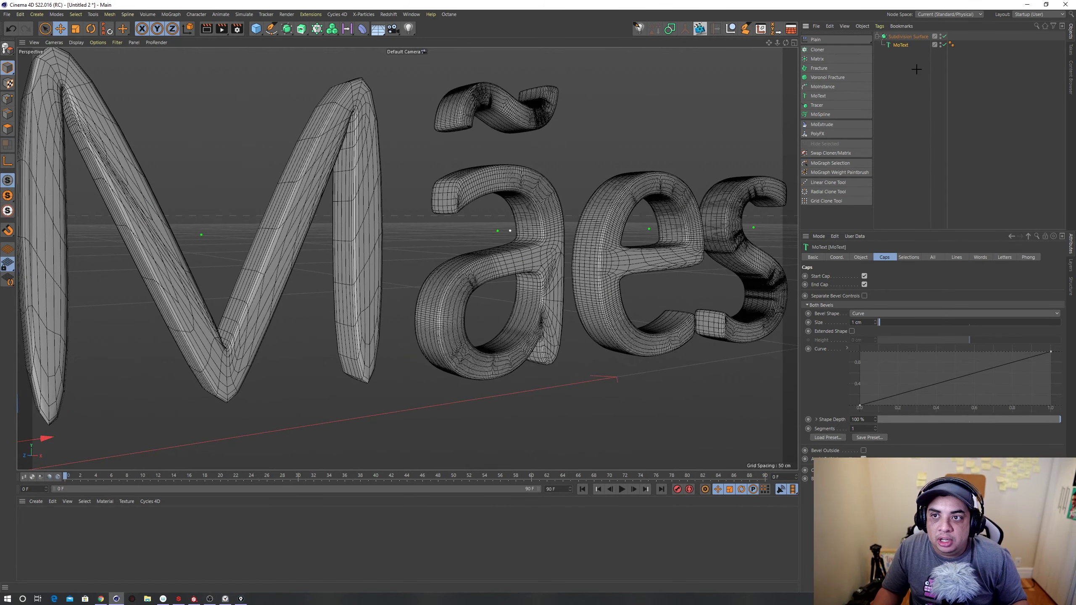
Step: Show the MoText Object properties and enlarge the Attributes panel
left_click(908, 37)
left_click(861, 257)
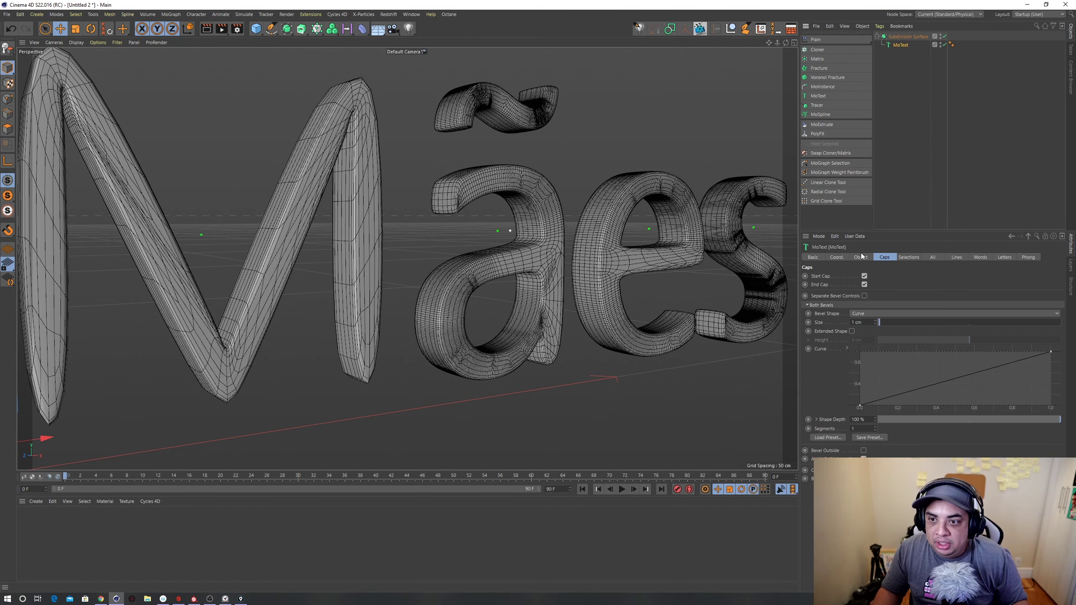
left_click_drag(885, 230, 885, 168)
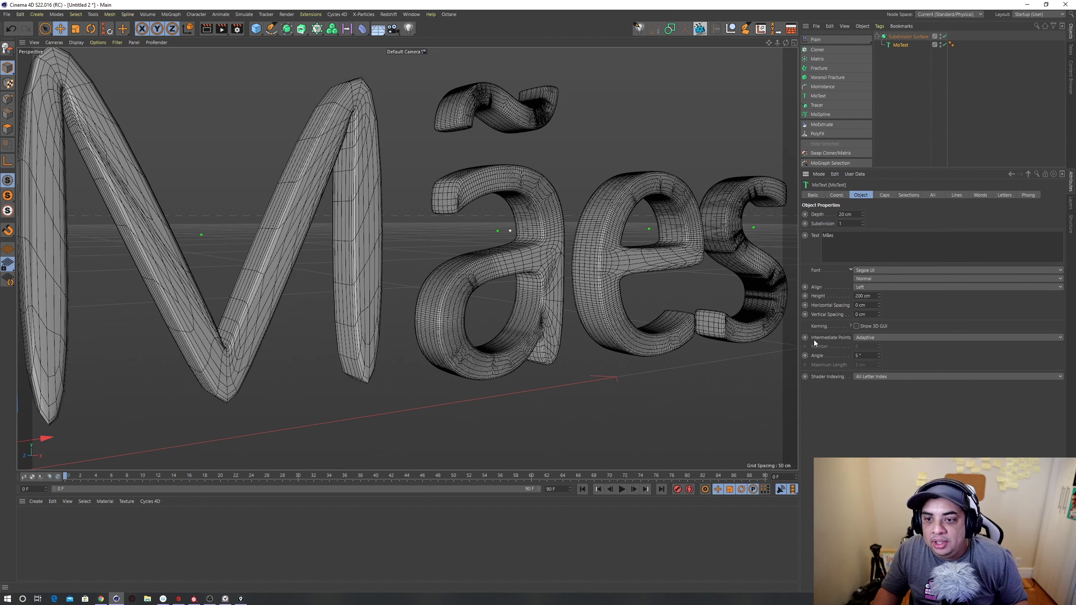
Step: Set Intermediate Points to Subdivided at a 90° angle, and lower the Subdivision Surface editor level to 1
left_click(862, 338)
left_click(866, 383)
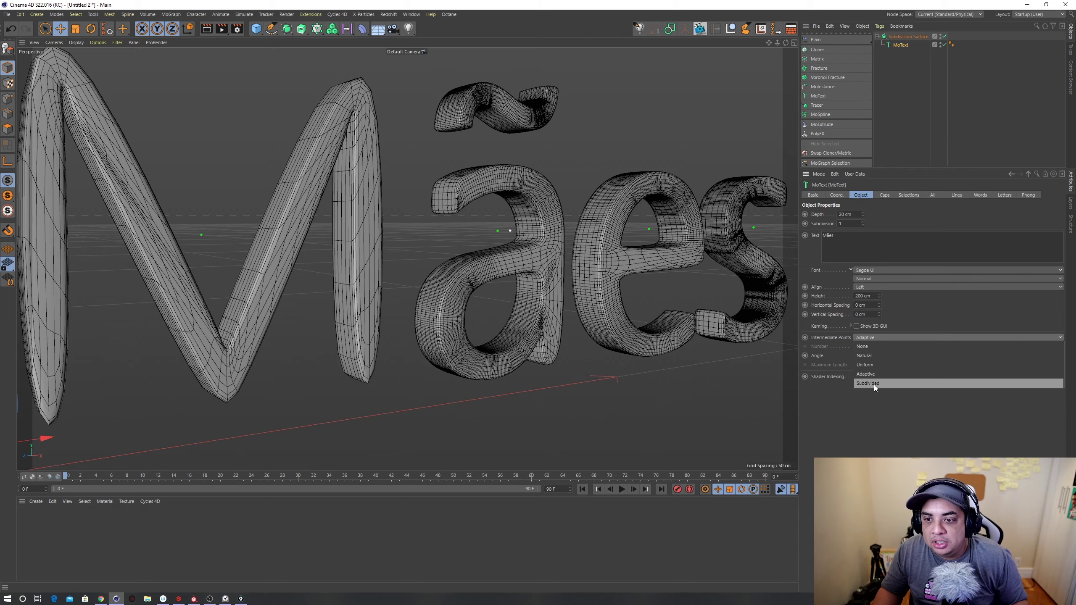
scroll(574, 267, "up", 2)
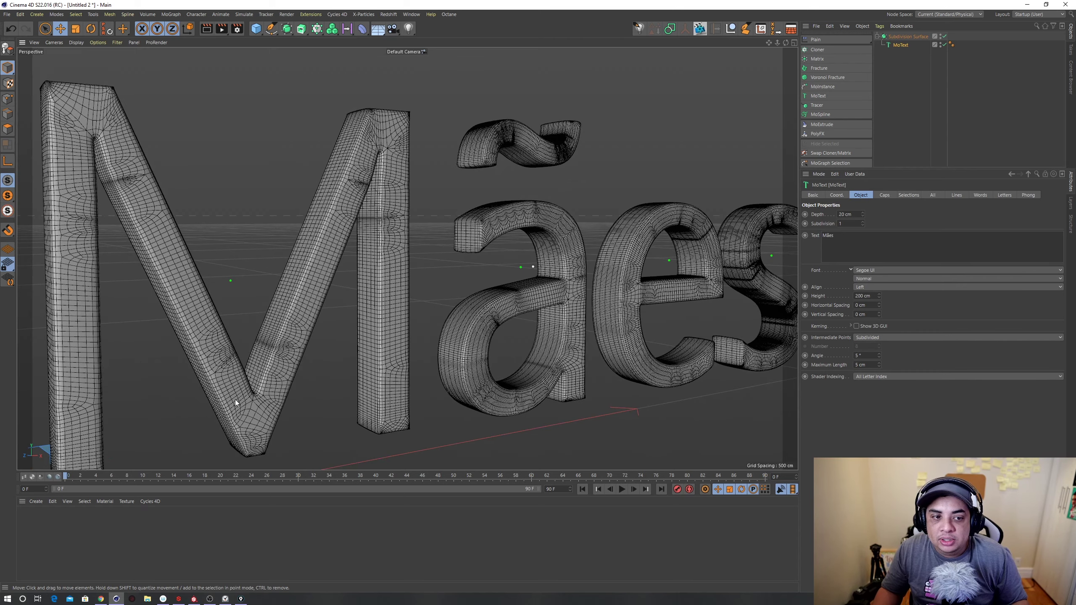
scroll(409, 185, "down", 2)
scroll(565, 215, "up", 2)
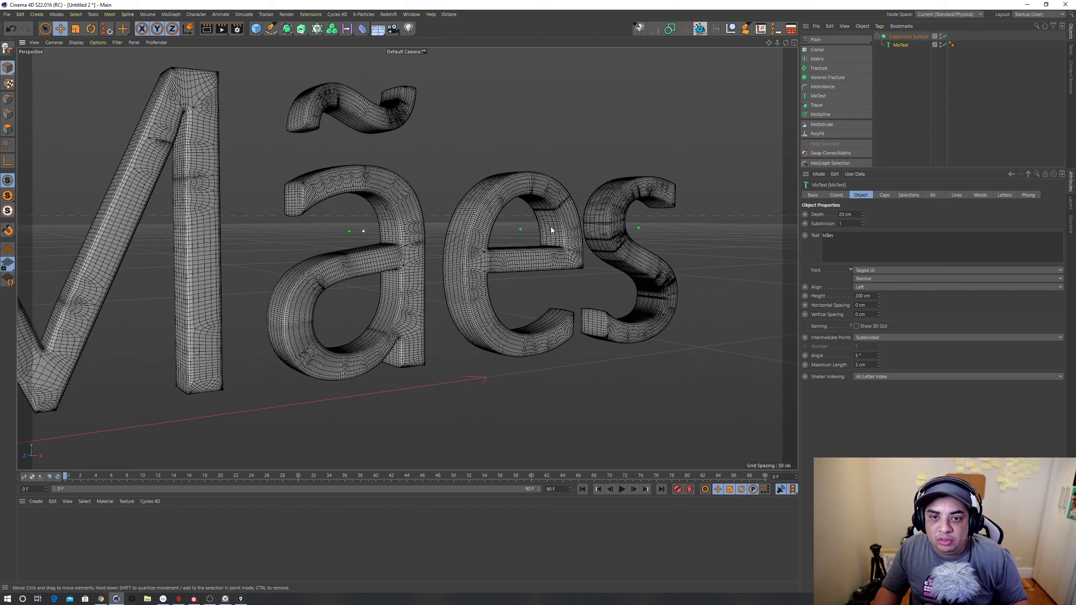
scroll(556, 232, "up", 2)
double_click(862, 355)
type("90")
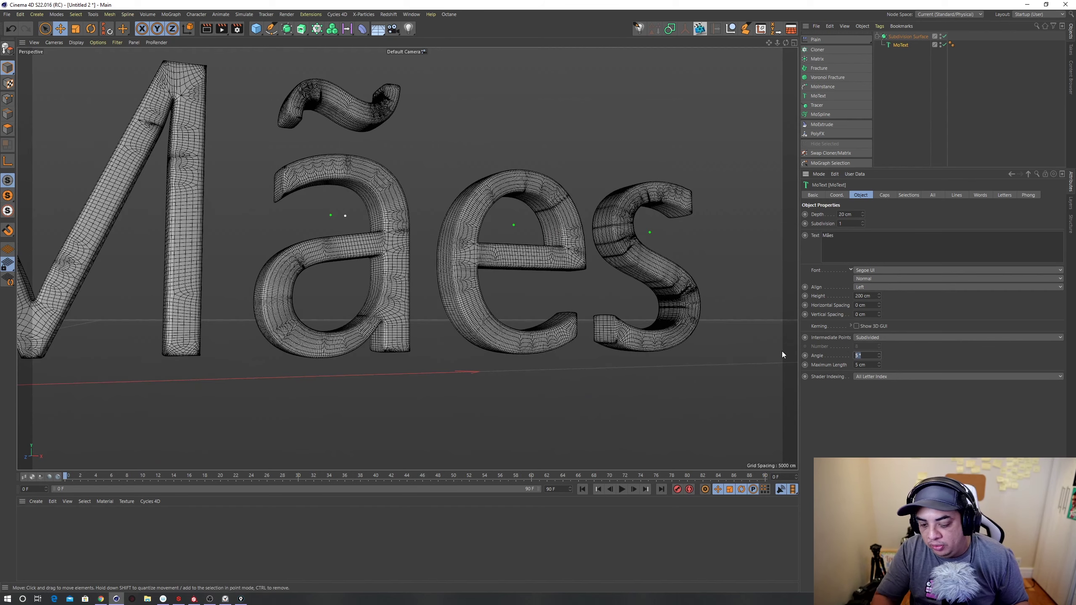
key("Return")
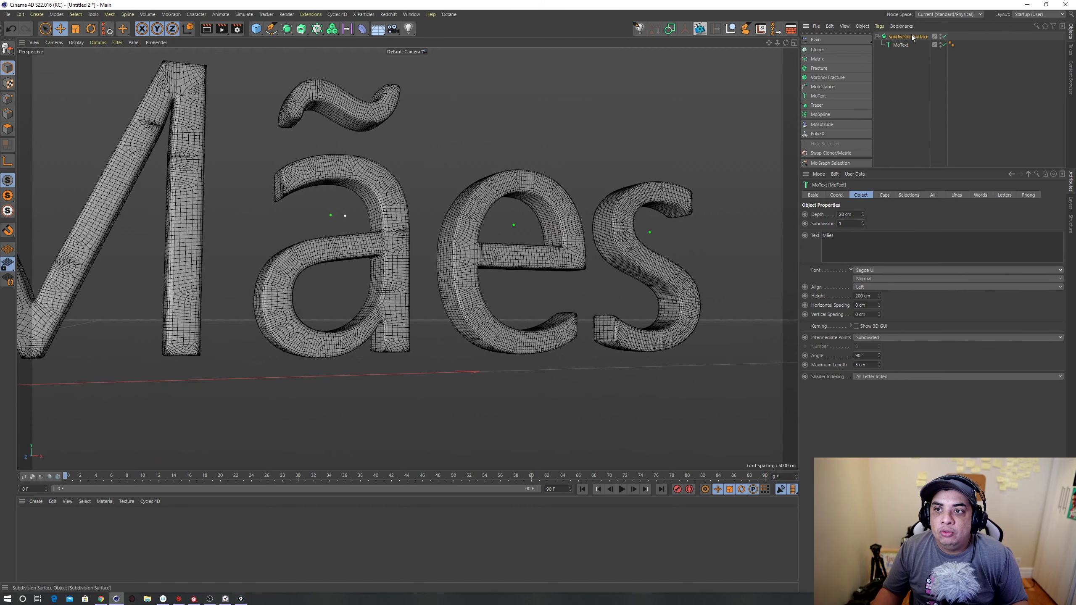
left_click(608, 261)
left_click(882, 224)
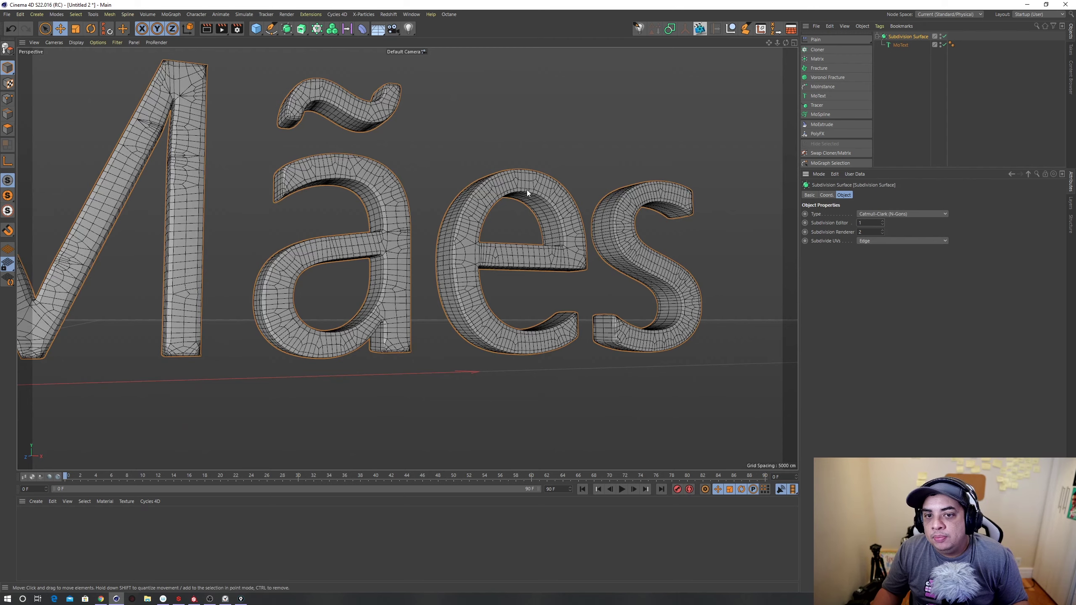
Step: Switch subdivision smoothing off and select the MoText object
scroll(473, 201, "up", 2)
scroll(473, 202, "up", 1)
scroll(568, 168, "up", 1)
scroll(530, 177, "up", 3)
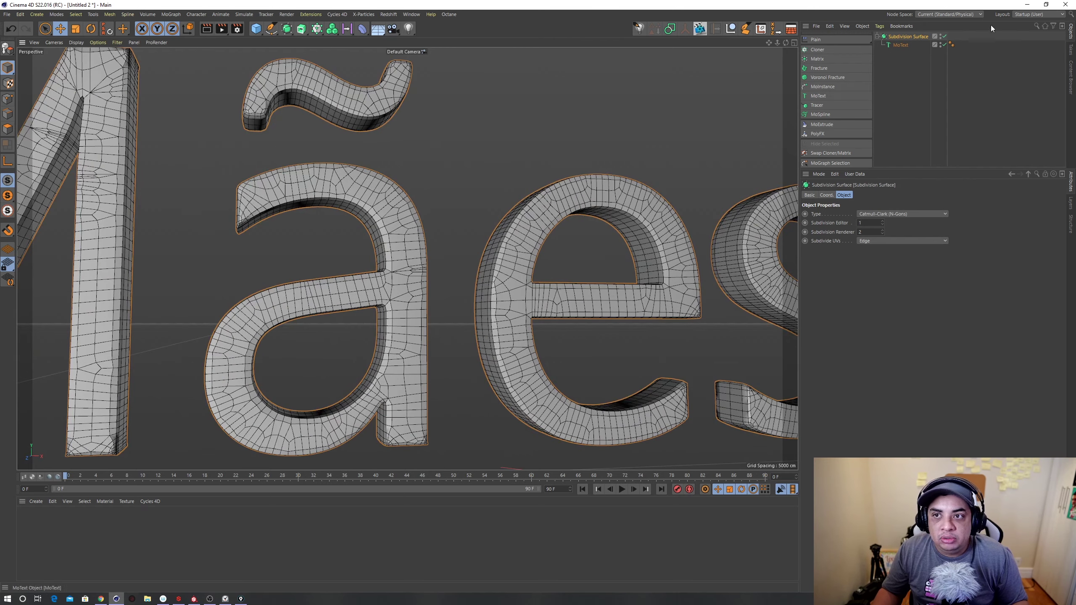
left_click(944, 36)
left_click(944, 36)
left_click(944, 36)
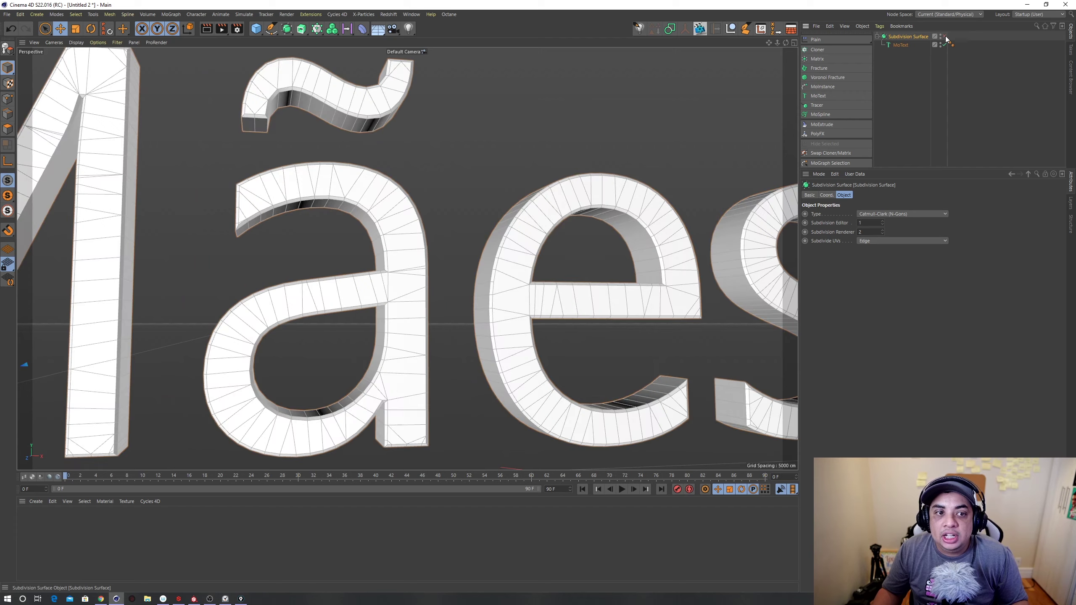
middle_click_drag(357, 171, 489, 152, "alt")
left_click(901, 45)
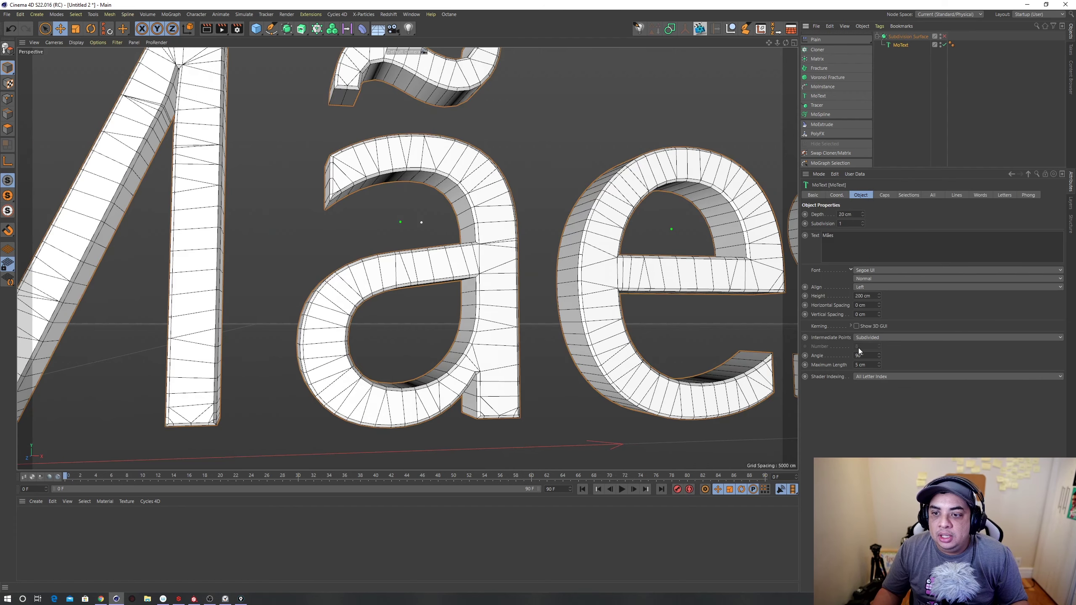
Step: Orbit closely around the ae letters, e crossbar and s to inspect the mesh
middle_click_drag(680, 199, 510, 198, "alt")
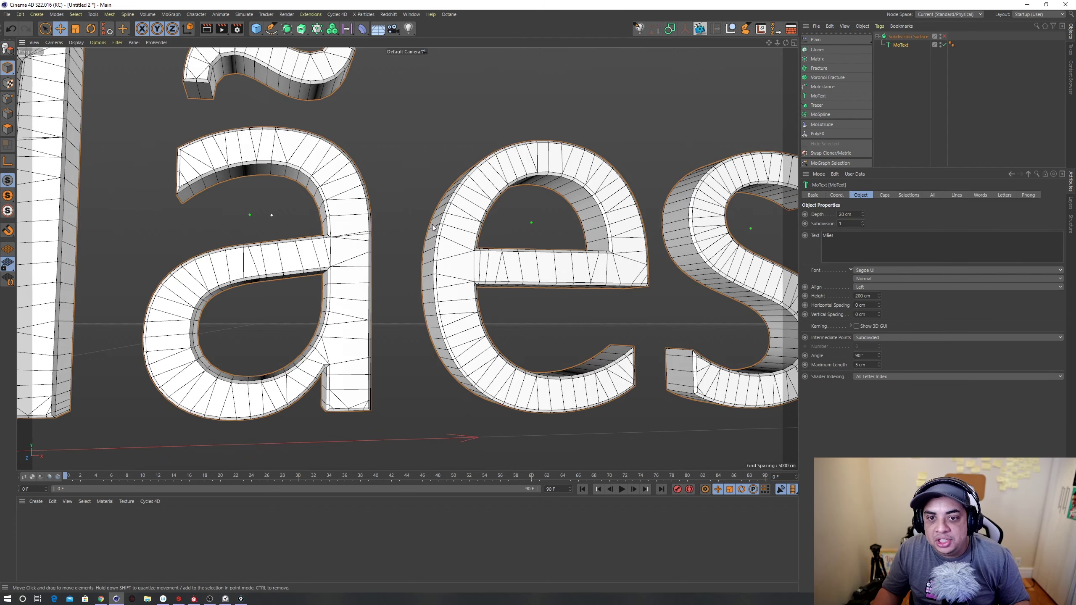
scroll(510, 198, "up", 3)
left_click_drag(510, 198, 393, 222, "alt")
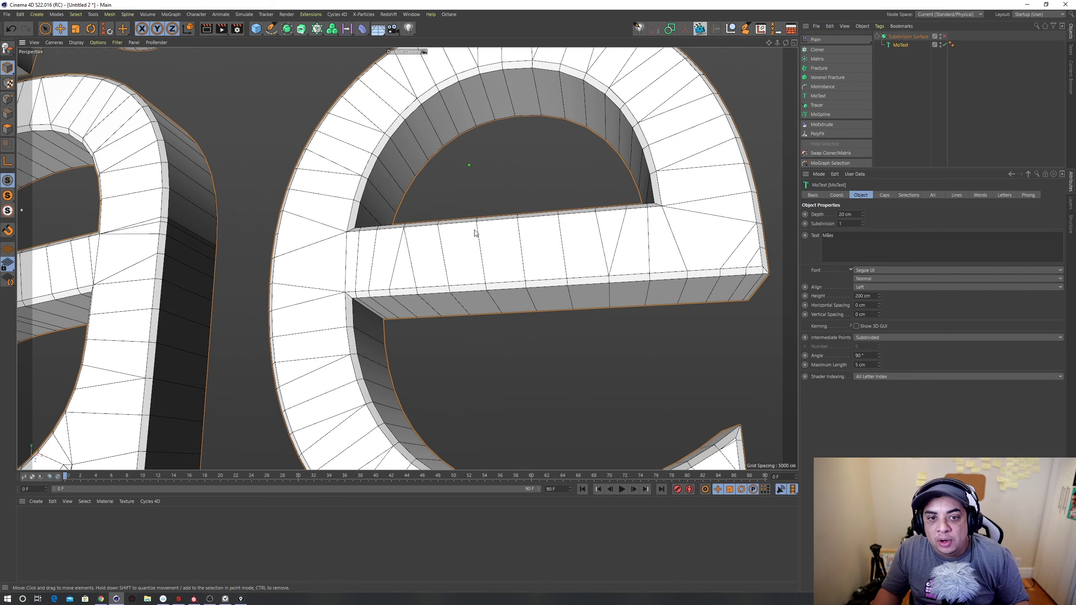
left_click_drag(497, 218, 448, 218, "alt")
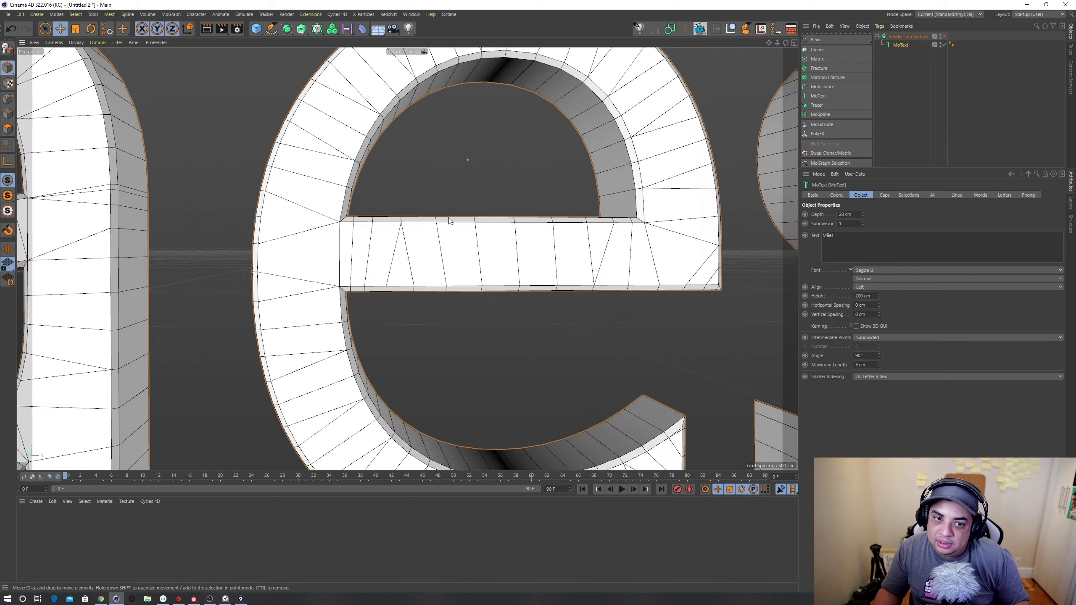
left_click_drag(540, 239, 471, 184, "alt")
scroll(483, 195, "up", 5)
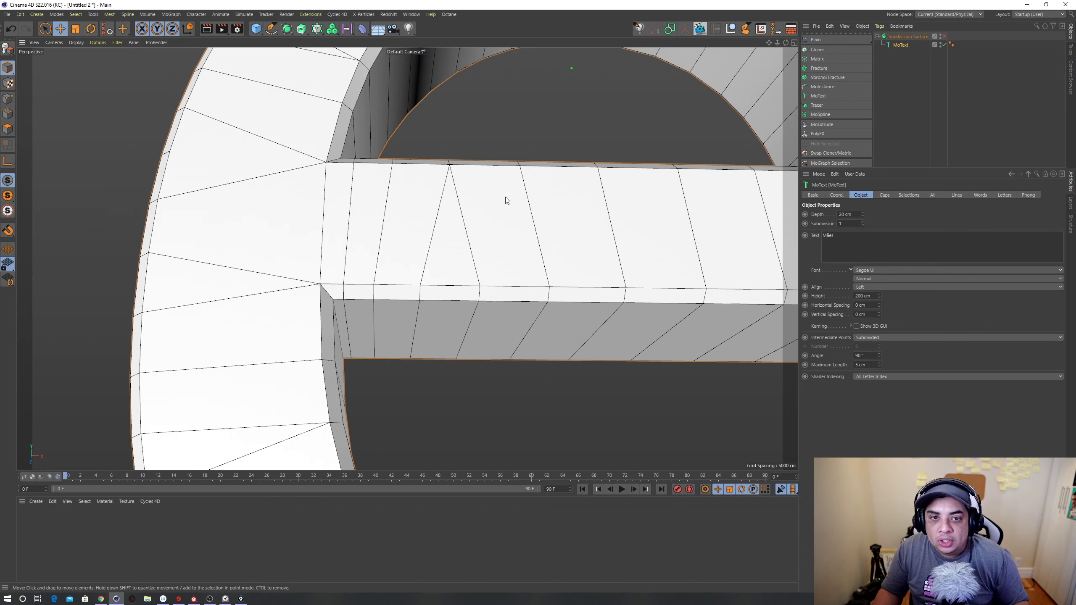
scroll(496, 212, "down", 2)
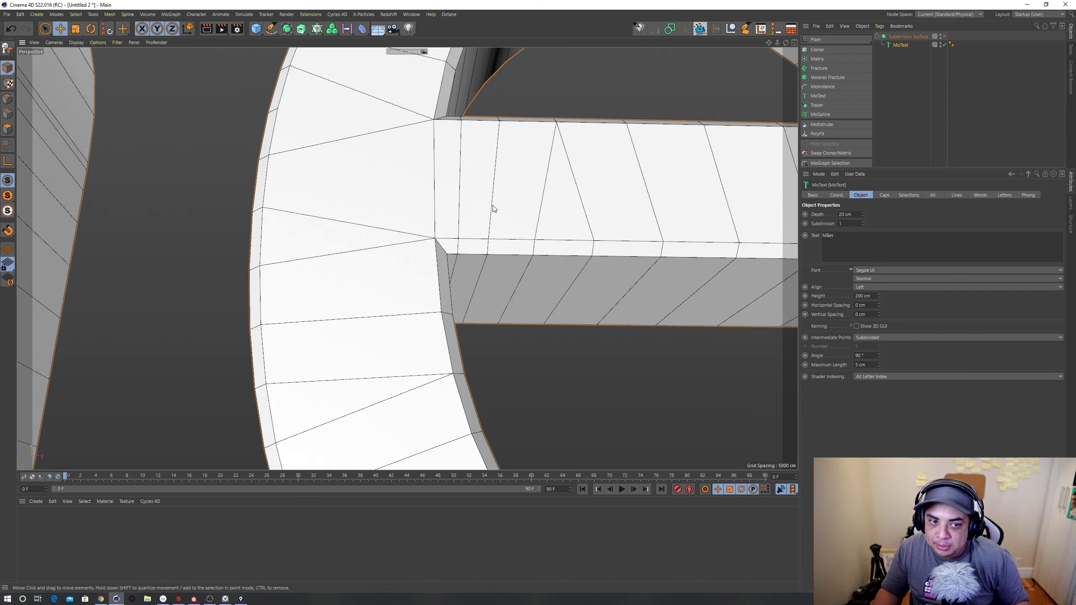
scroll(366, 206, "down", 3)
mouse_move(432, 282)
left_mouse_down("alt")
mouse_move(418, 238)
mouse_move(525, 261)
left_mouse_up("alt")
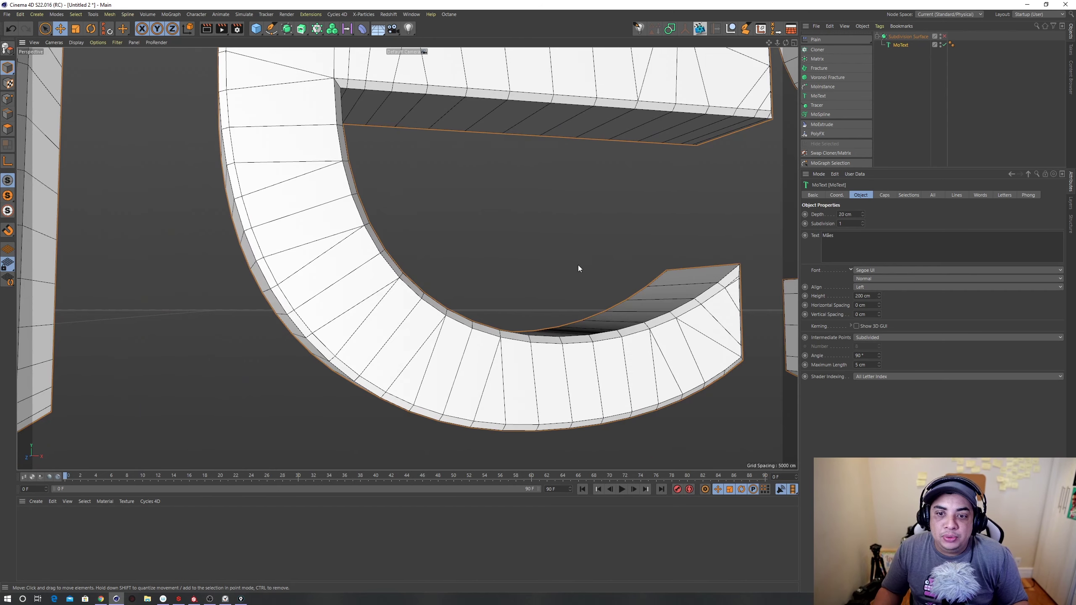
mouse_move(667, 264)
left_mouse_down("alt")
mouse_move(615, 256)
mouse_move(704, 261)
left_mouse_up("alt")
mouse_move(628, 272)
left_mouse_down("alt")
mouse_move(582, 275)
mouse_move(484, 246)
mouse_move(445, 312)
mouse_move(531, 292)
left_mouse_up("alt")
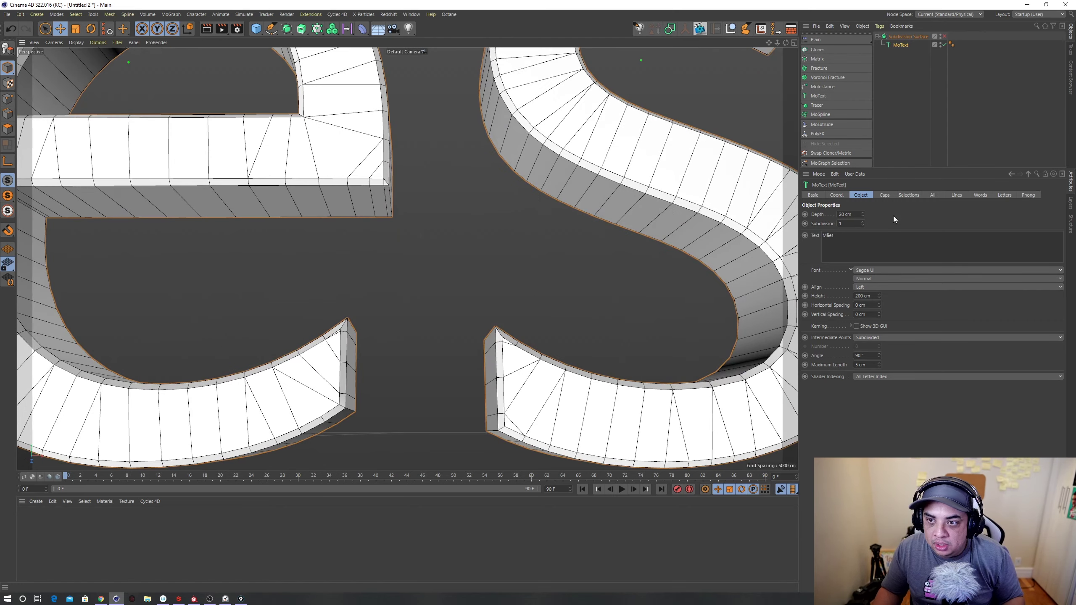
Step: Hide the workplane grid through the viewport Filter settings (Shift+V)
key("shift+v")
left_click(845, 195)
left_click(856, 287)
scroll(511, 279, "down", 5)
Step: Reselect MoText and check the Font list, leaving it on Segoe UI
scroll(484, 353, "up", 3)
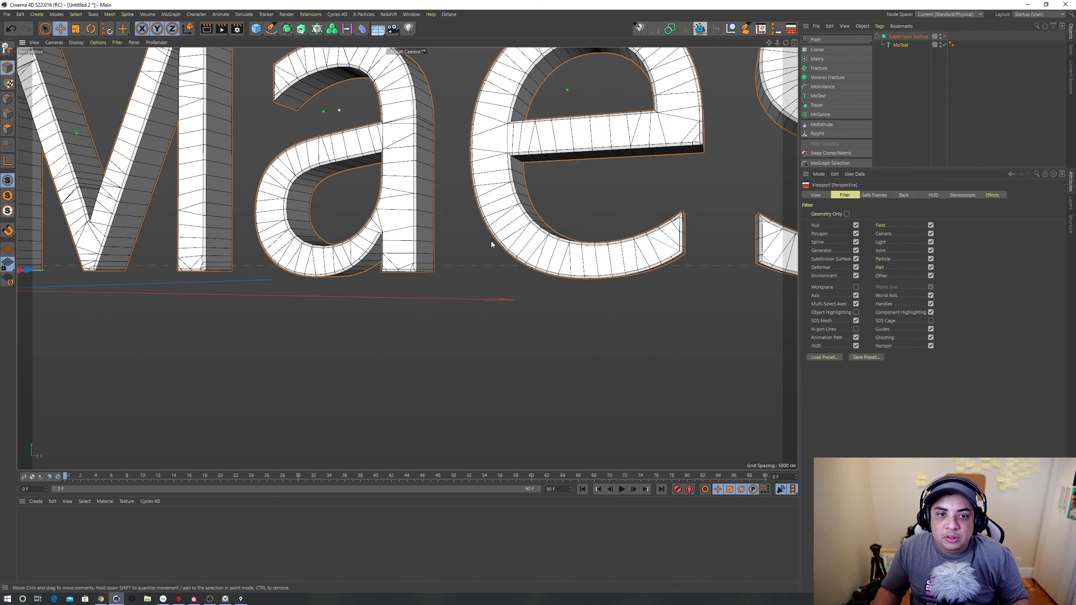
left_click(428, 193)
left_click_drag(429, 193, 487, 199, "alt")
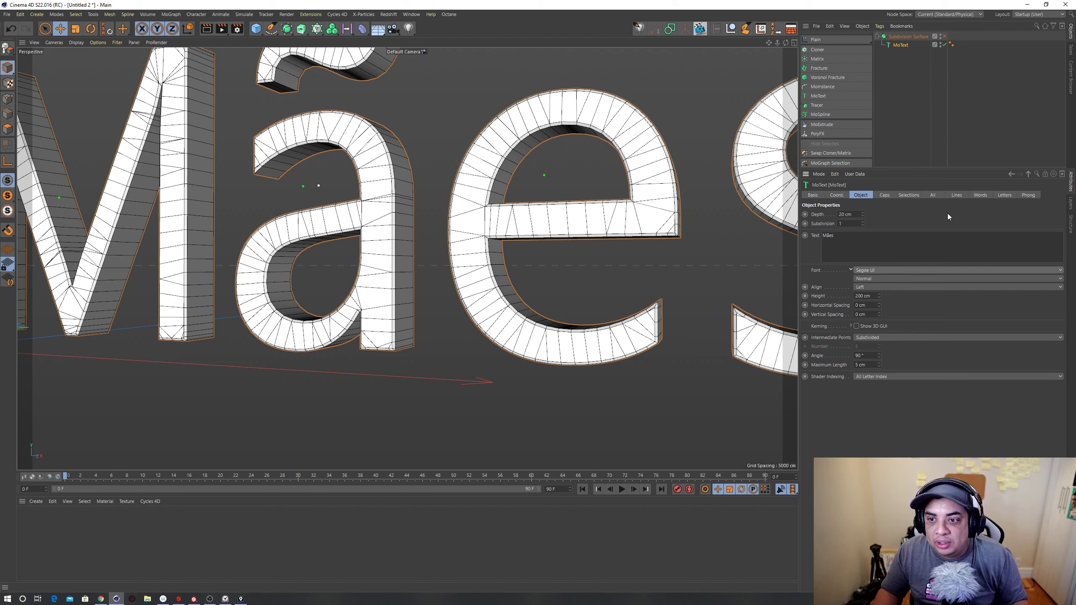
left_click(875, 269)
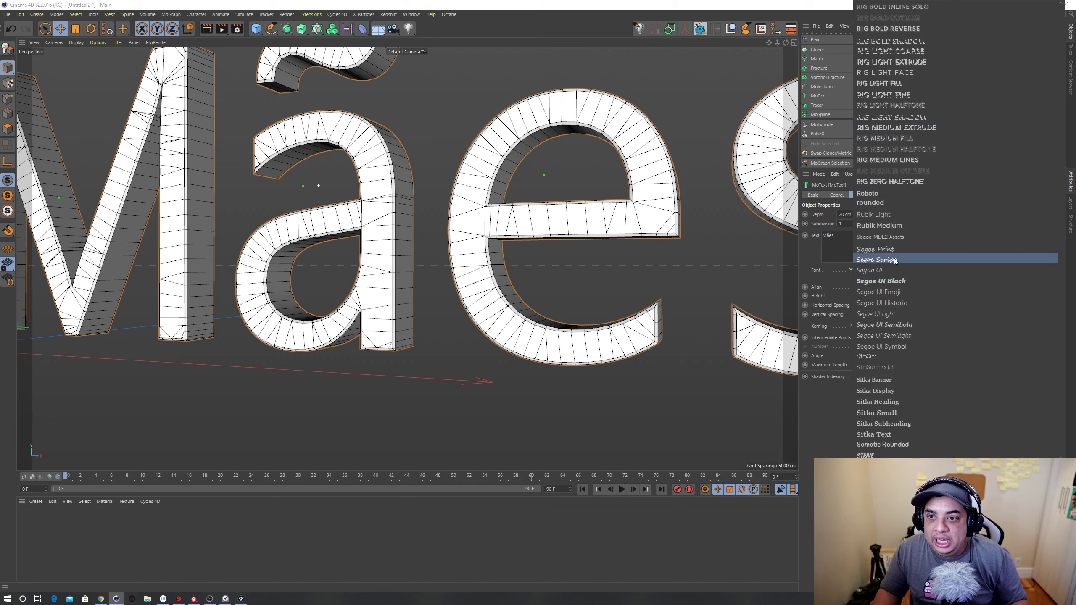
left_click(886, 272)
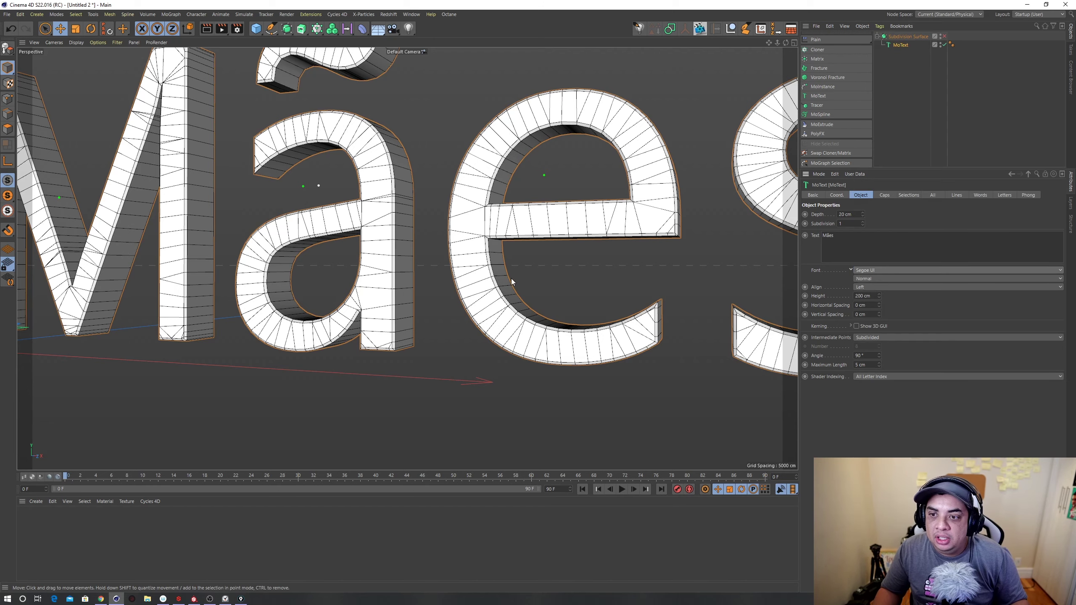
middle_click_drag(505, 247, 435, 247, "alt")
left_click_drag(435, 247, 421, 249, "alt")
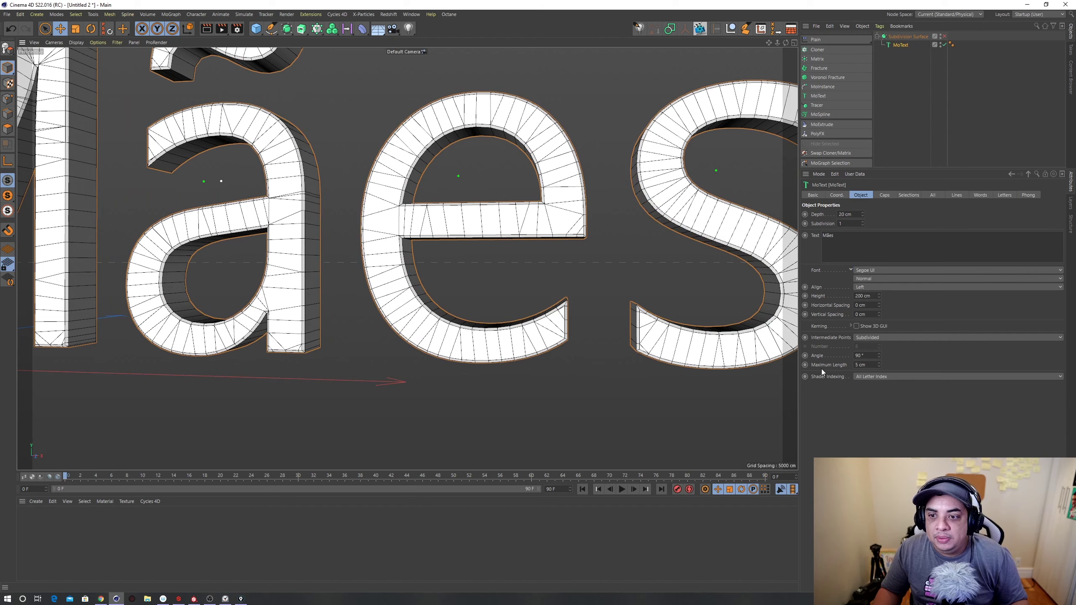
Step: Lower MoText's Maximum Length to 3 cm, then step it back up to 10 cm
left_click(879, 367)
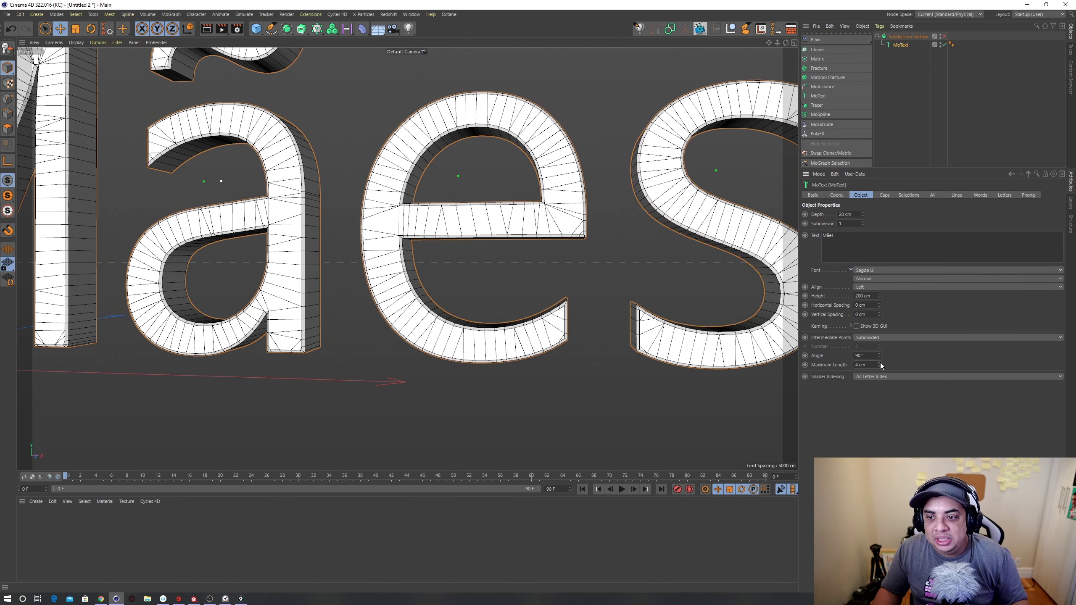
left_click(879, 367)
middle_click_drag(720, 144, 620, 142, "alt")
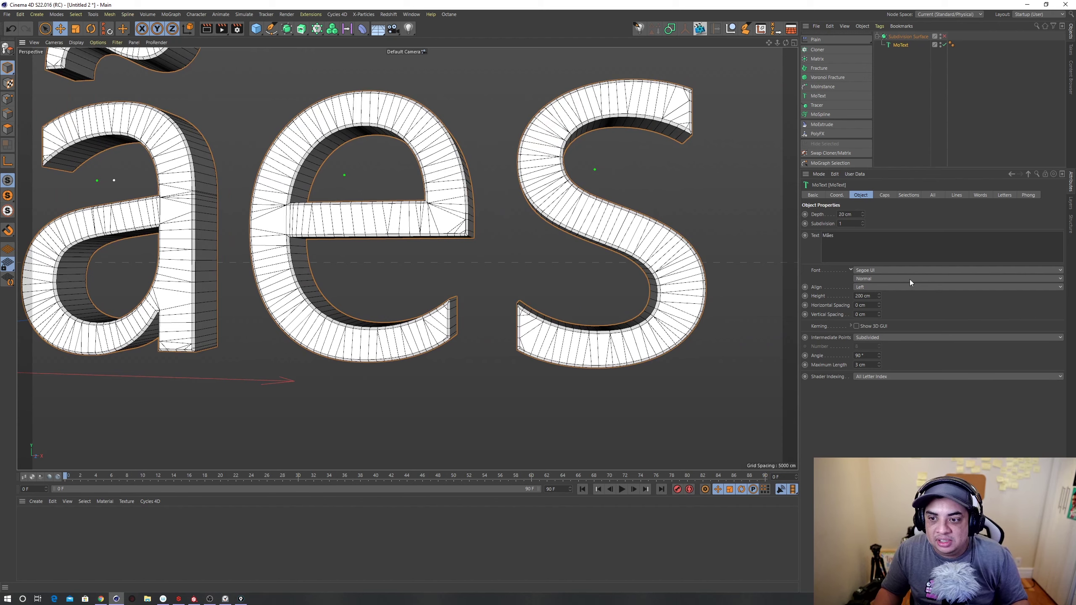
left_click(879, 363)
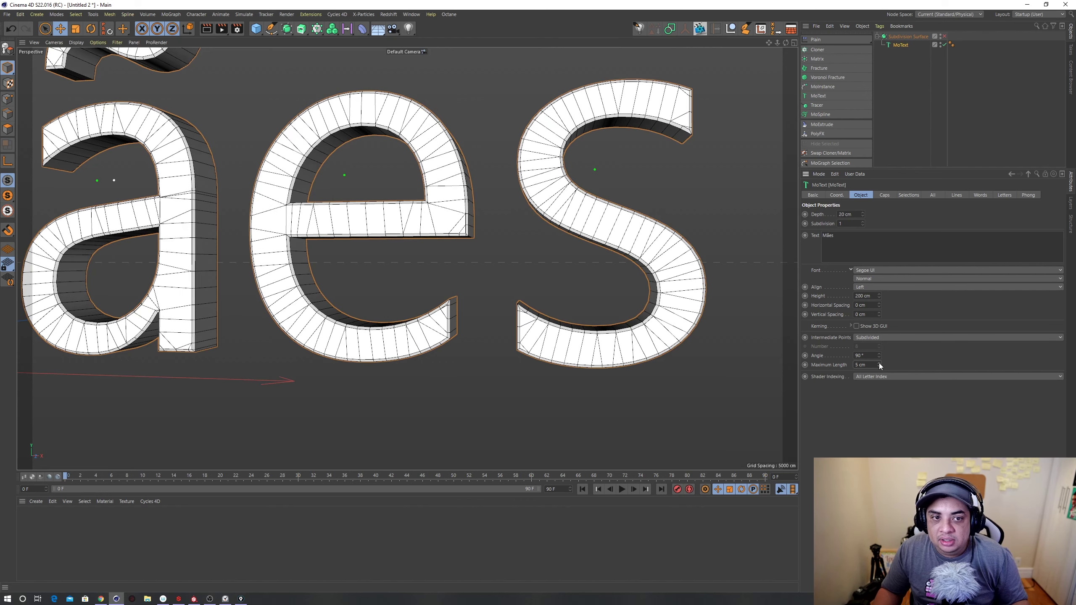
left_click(879, 363)
left_click(879, 363)
left_click(879, 363)
left_click(879, 363)
middle_click_drag(280, 217, 380, 226, "alt")
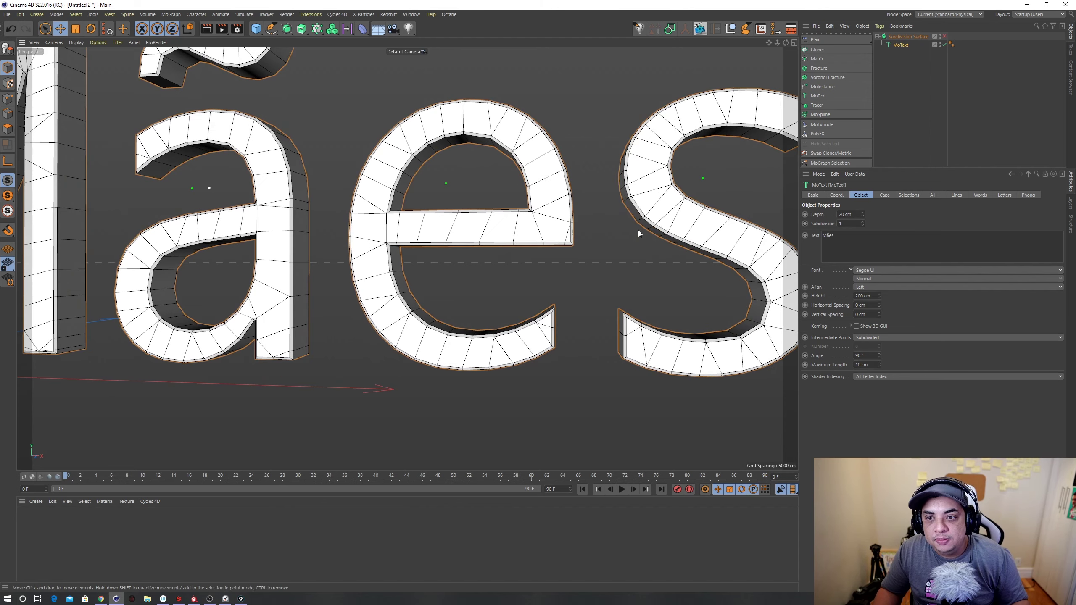
Step: Enable Subdivision Surface smoothing, toggling it with Q to compare the letters
left_click(944, 37)
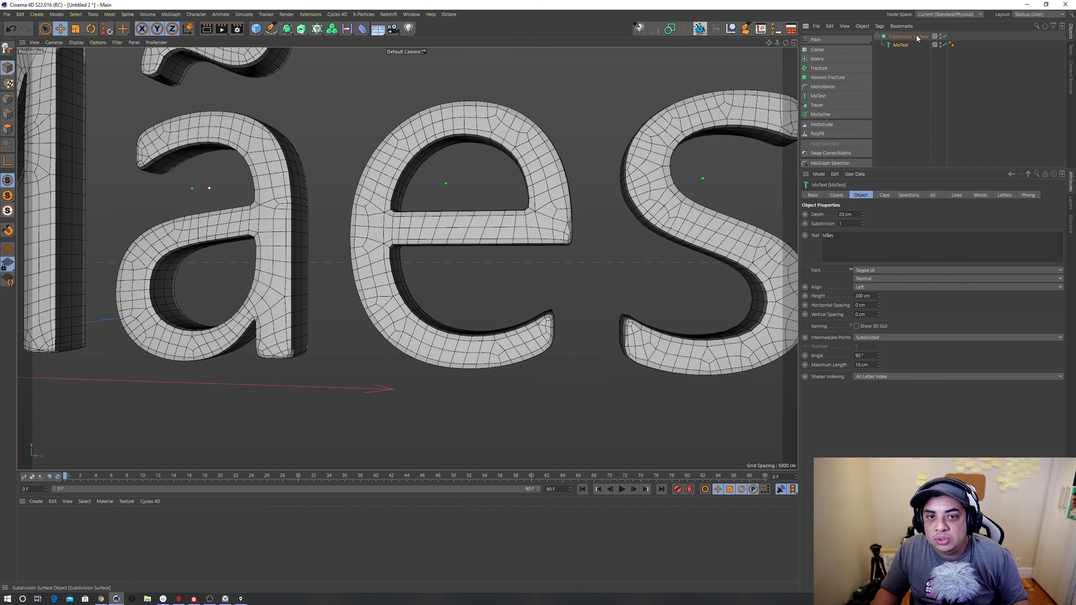
middle_click_drag(447, 207, 489, 210, "alt")
middle_click_drag(560, 194, 565, 201, "alt")
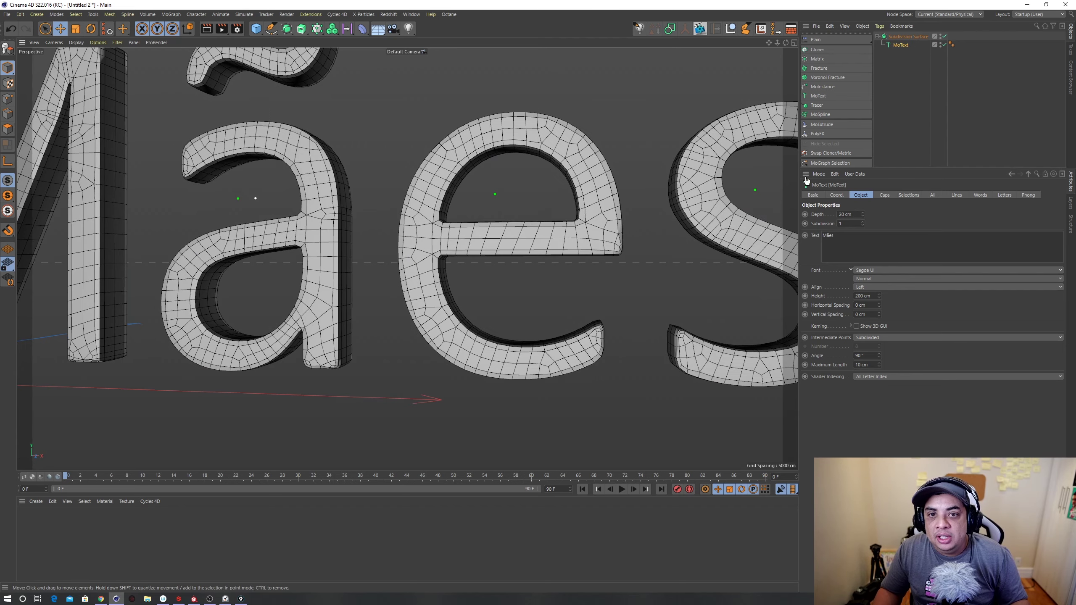
key("q")
key("q")
key("q")
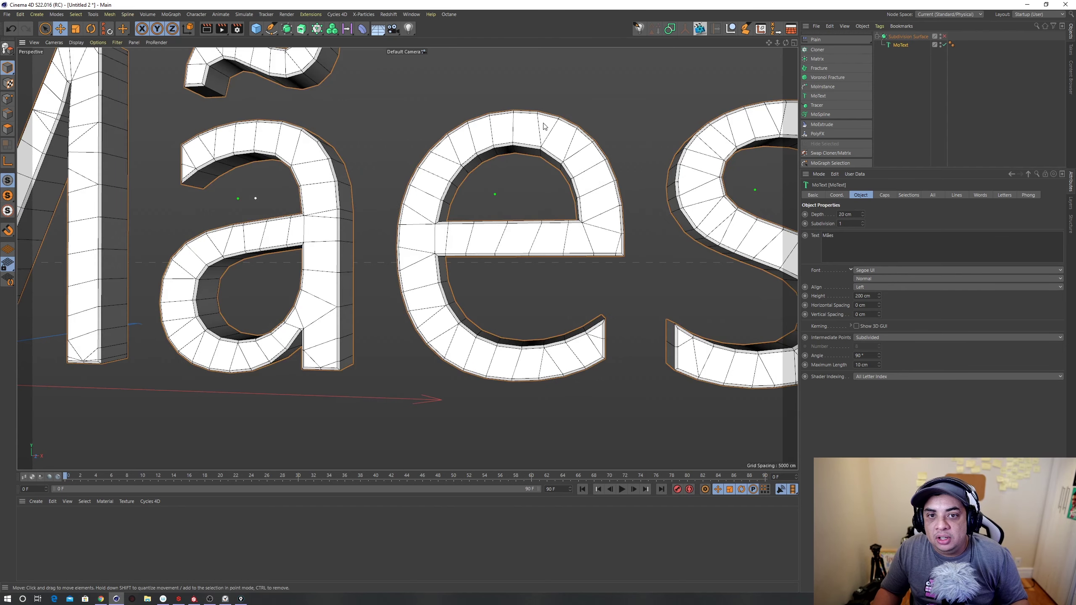
key("q")
key("q")
key("q")
key("q")
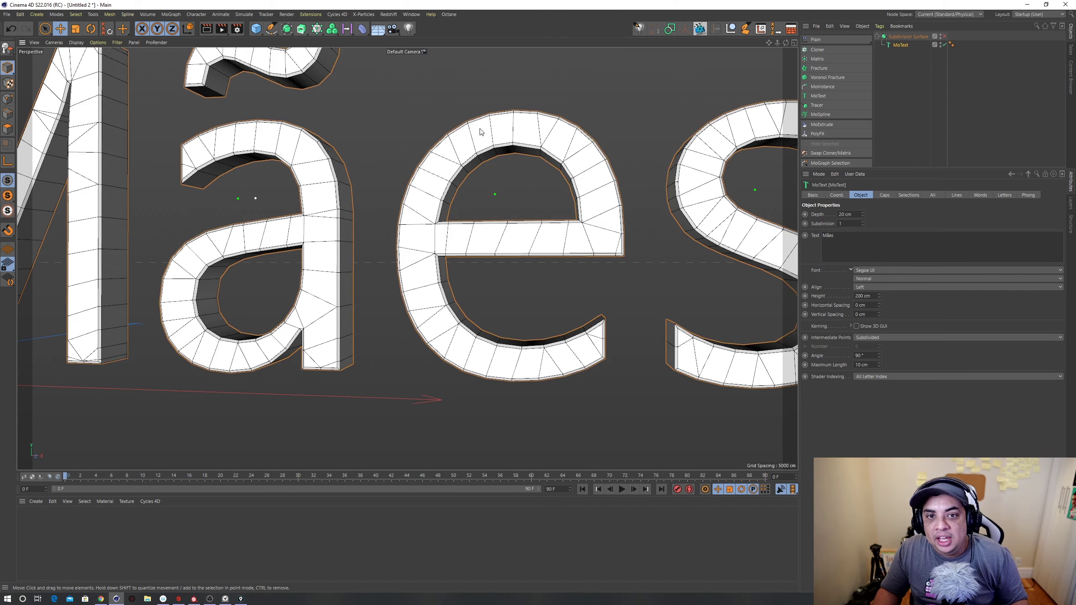
key("q")
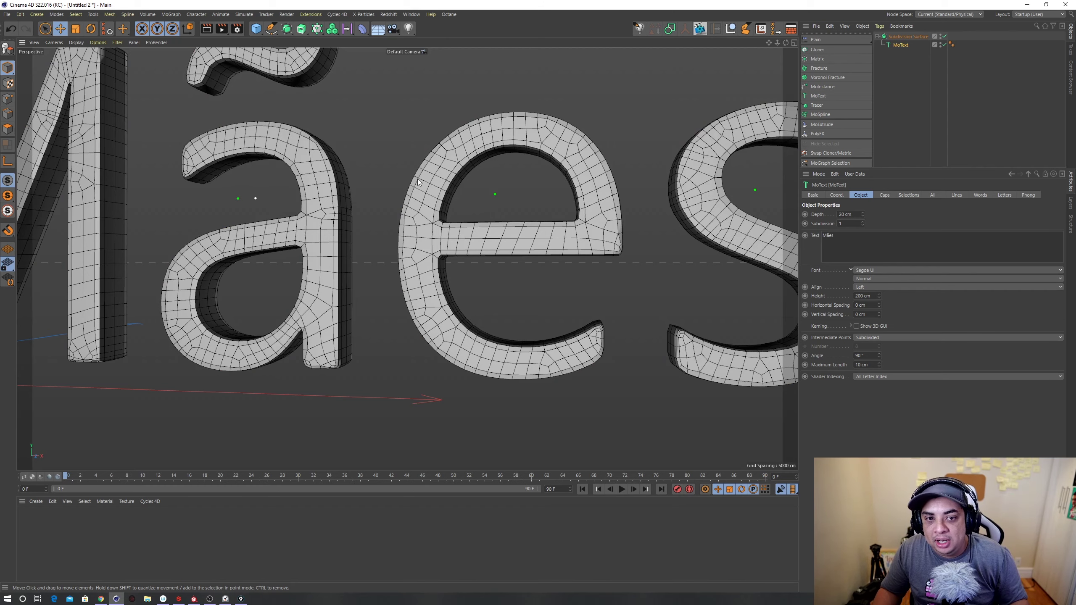
mouse_move(504, 114)
middle_mouse_down()
mouse_move(410, 117)
mouse_move(450, 167)
mouse_move(543, 139)
mouse_move(432, 128)
middle_mouse_up()
middle_click_drag(531, 131, 572, 200)
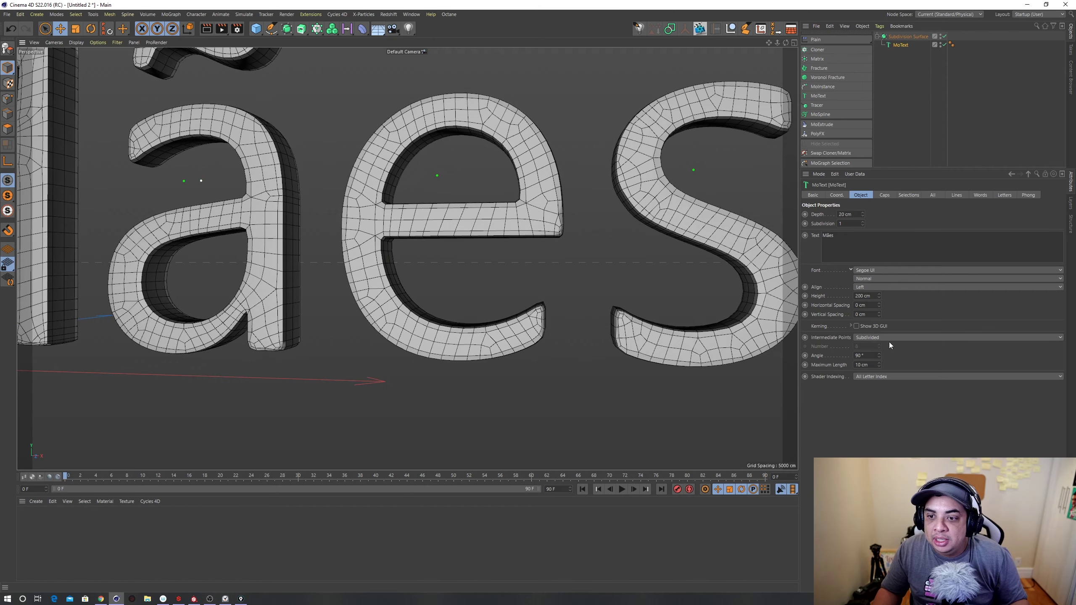
Step: Raise the Maximum Length to 15 cm for a coarser, even mesh
left_click(881, 363)
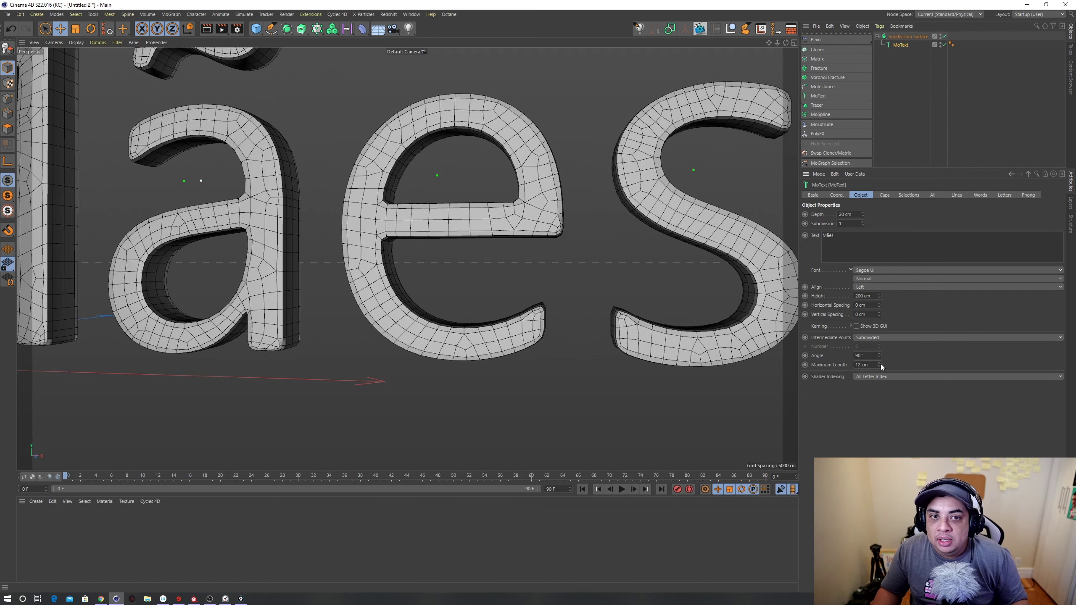
left_click(881, 363)
left_click(881, 363)
left_click(880, 363)
scroll(411, 226, "down", 4)
scroll(424, 221, "up", 2)
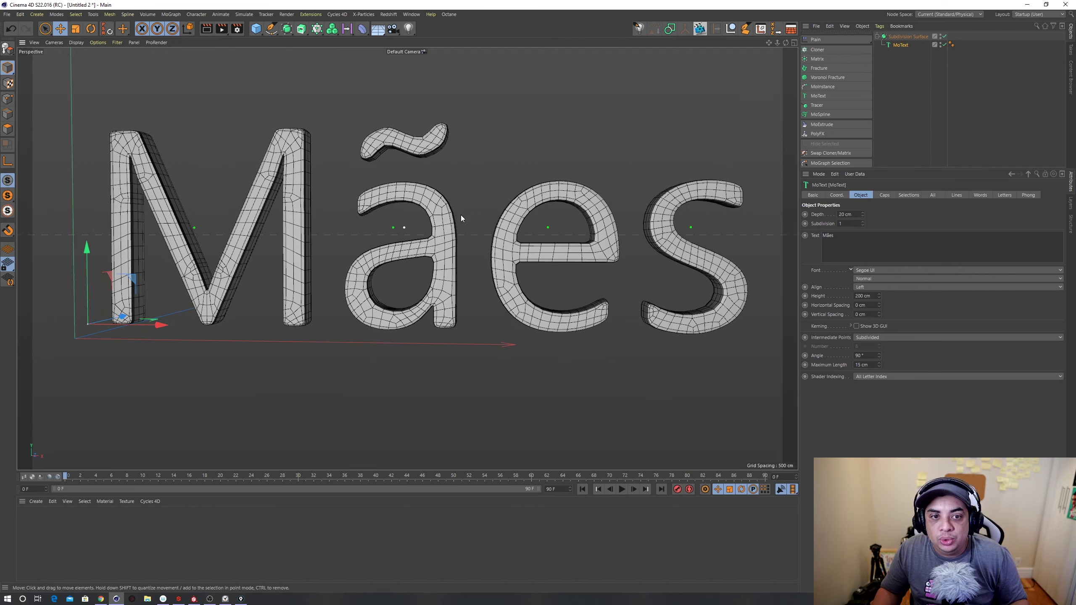
Step: Step the Mães MoText's Maximum Length up from 16 cm to 20 cm
scroll(461, 215, "up", 2)
scroll(572, 262, "up", 1)
left_click(880, 363)
left_click(879, 363)
left_click(879, 363)
left_click(879, 363)
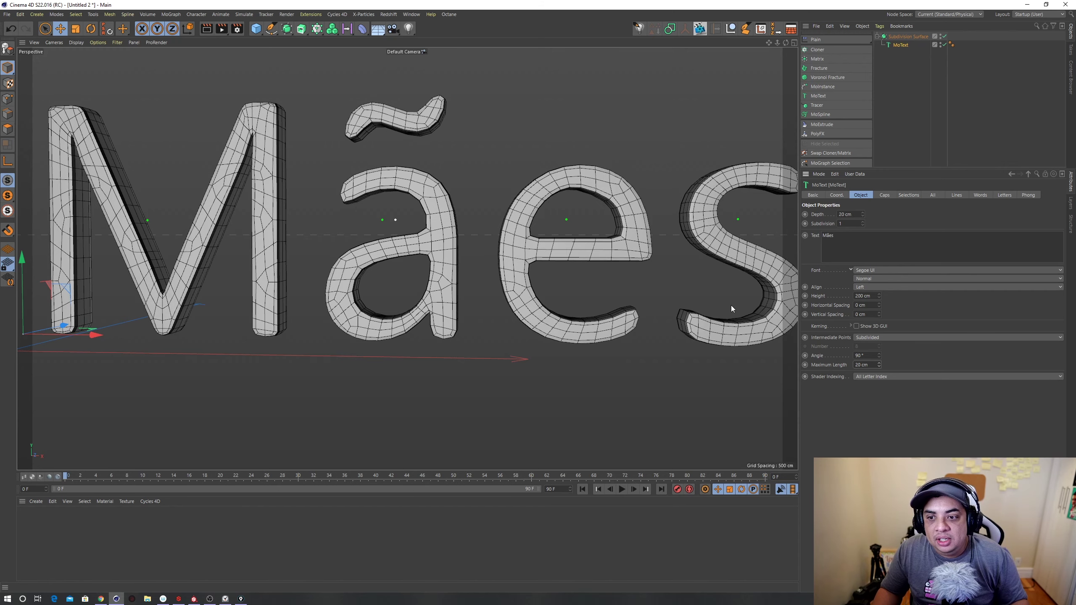
Step: Briefly disable subdivision smoothing, then settle the Maximum Length at 19 cm
left_click(944, 36)
key("ctrl+z")
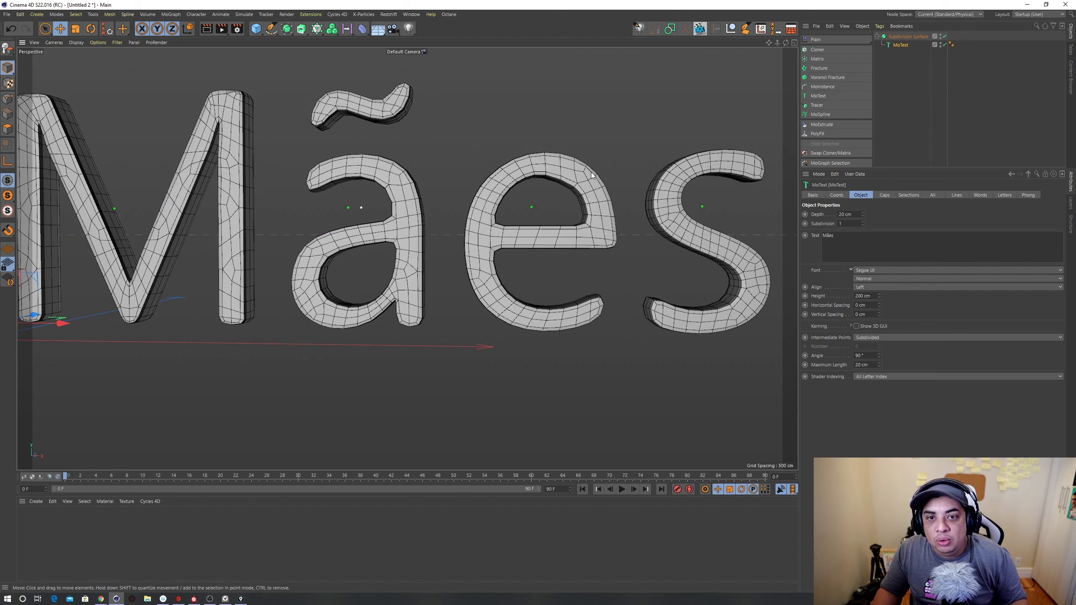
left_click_drag(603, 196, 630, 208, "alt")
left_click(879, 366)
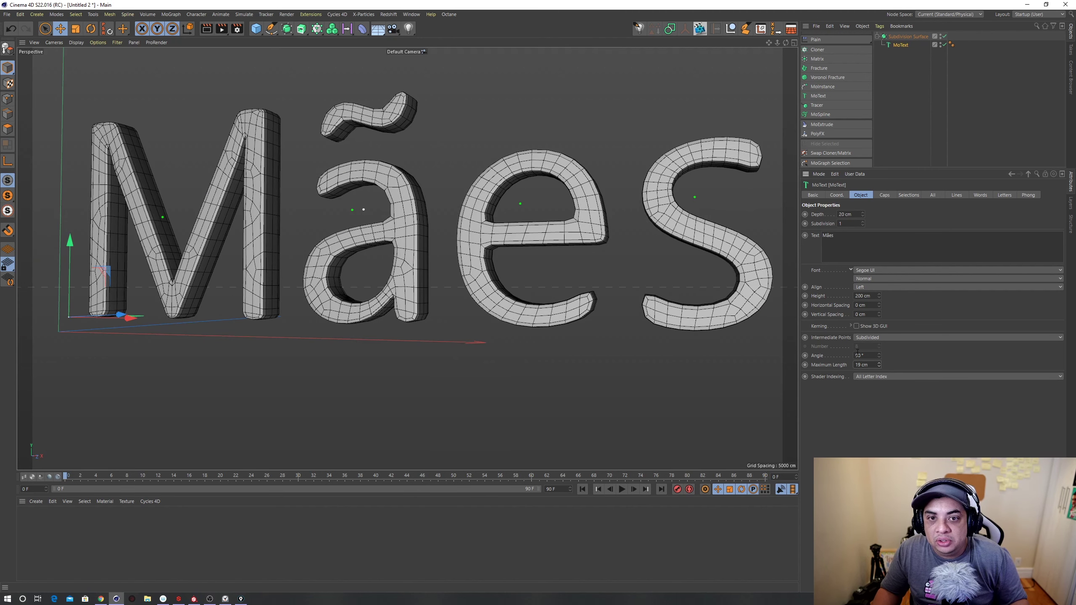
scroll(566, 186, "up", 1)
left_click(879, 363)
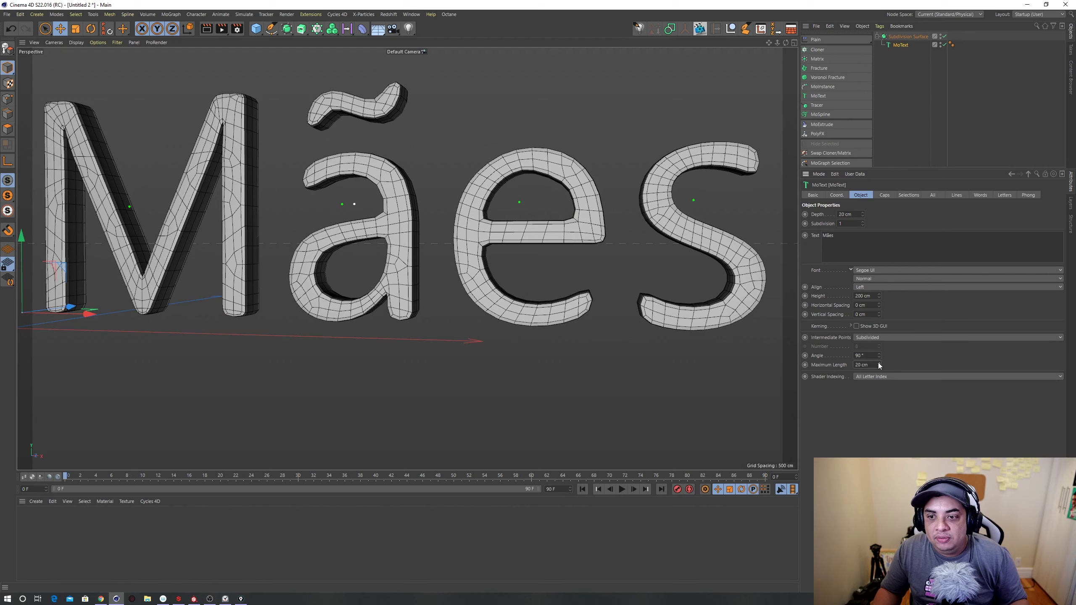
left_click(880, 366)
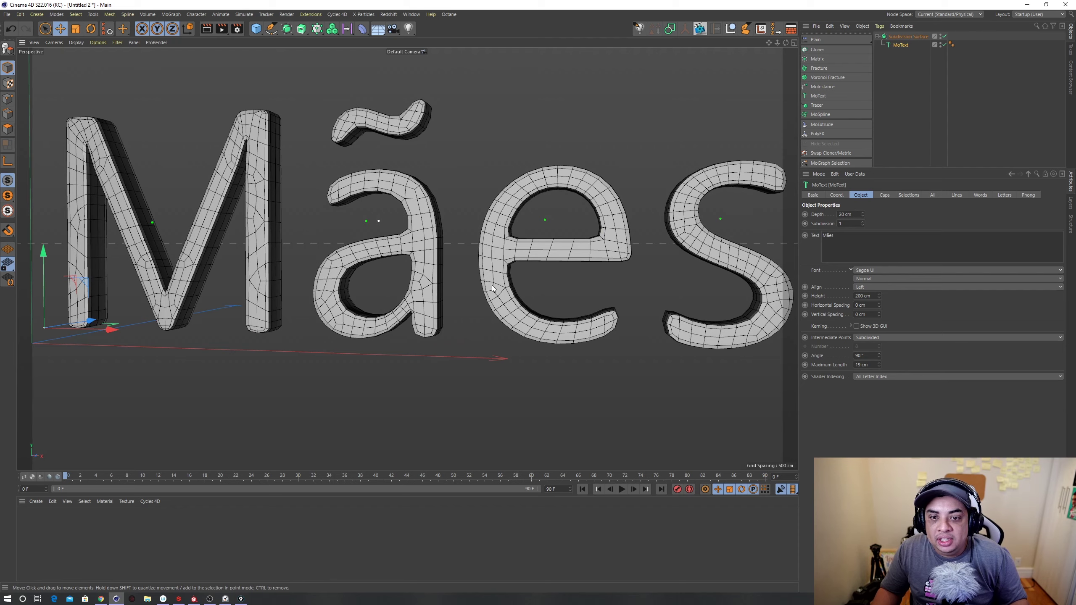
Step: Turn the Subdivision Surface off to inspect the base mesh, then re-enable it
middle_click_drag(590, 200, 694, 251)
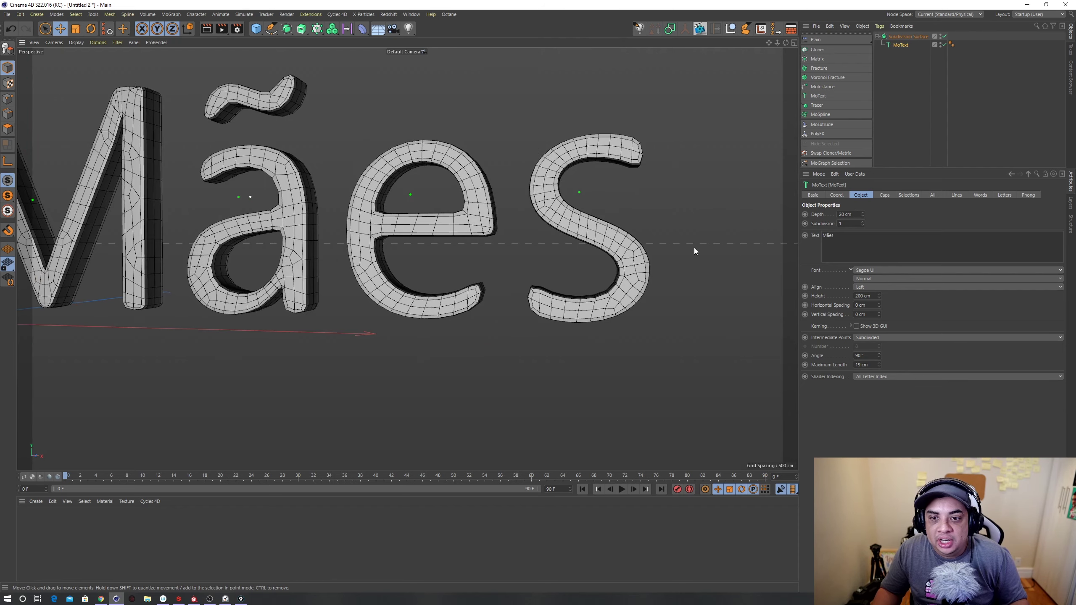
scroll(570, 267, "down", 5)
scroll(496, 255, "up", 5)
key("q")
key("q")
scroll(581, 213, "up", 2)
left_click(913, 36)
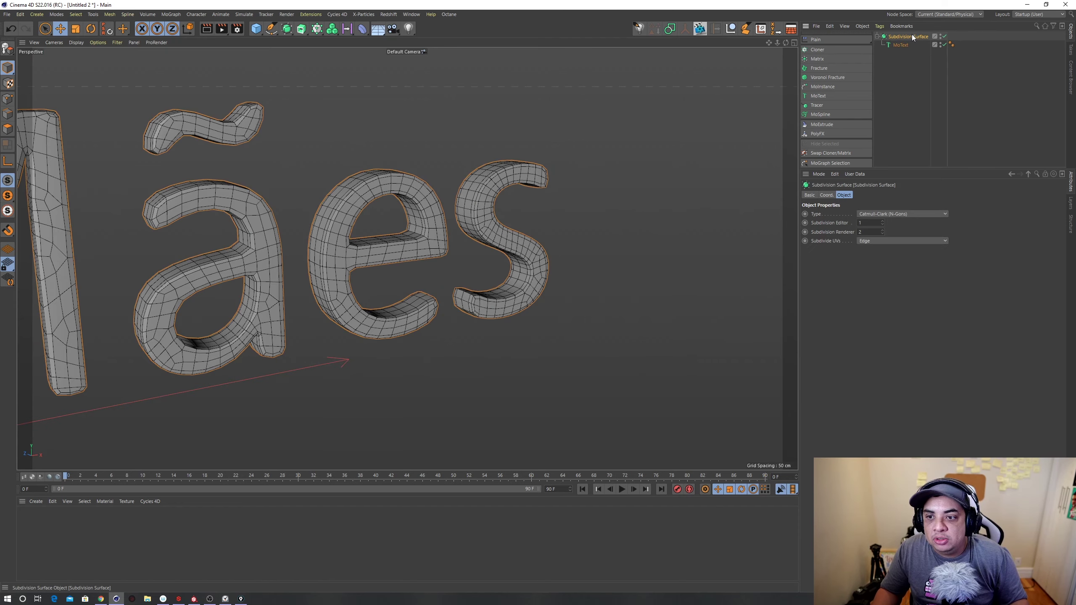
Step: Raise the Subdivision Editor level to 2 and inspect the smoothed a up close
left_click(882, 221)
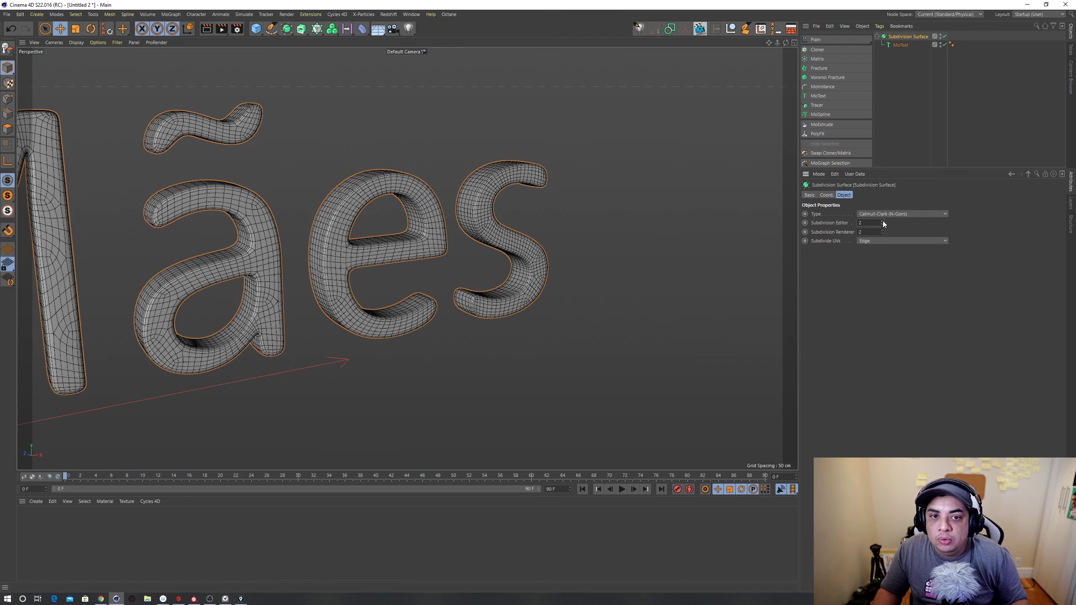
scroll(538, 166, "down", 3)
mouse_move(393, 166)
left_mouse_down("alt")
mouse_move(531, 183)
mouse_move(506, 202)
left_mouse_up("alt")
scroll(506, 201, "up", 3)
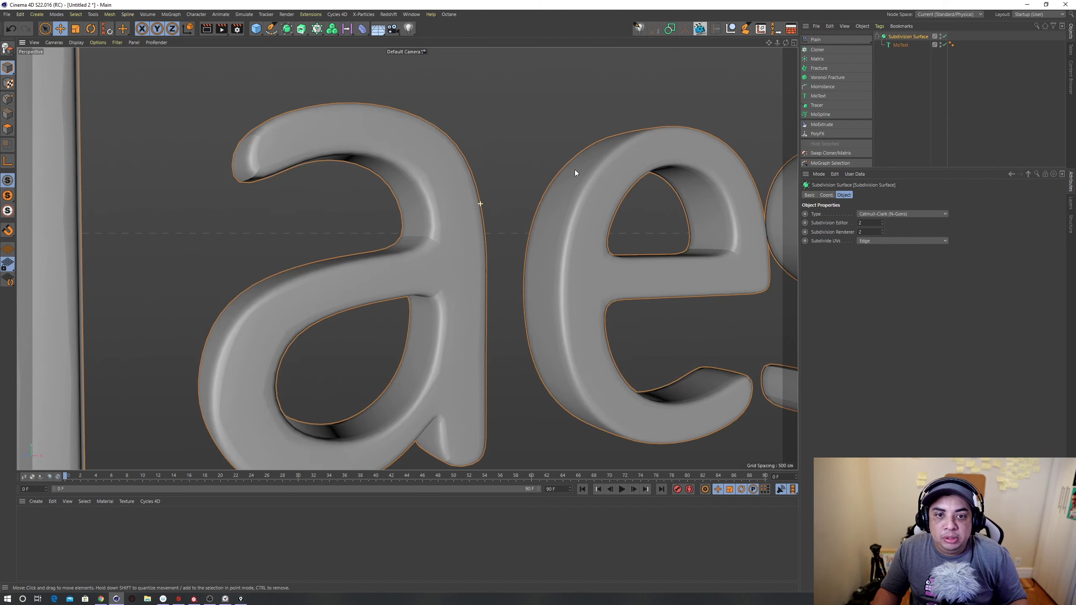
scroll(574, 170, "up", 2)
scroll(506, 211, "up", 2)
left_click_drag(481, 174, 455, 243, "alt")
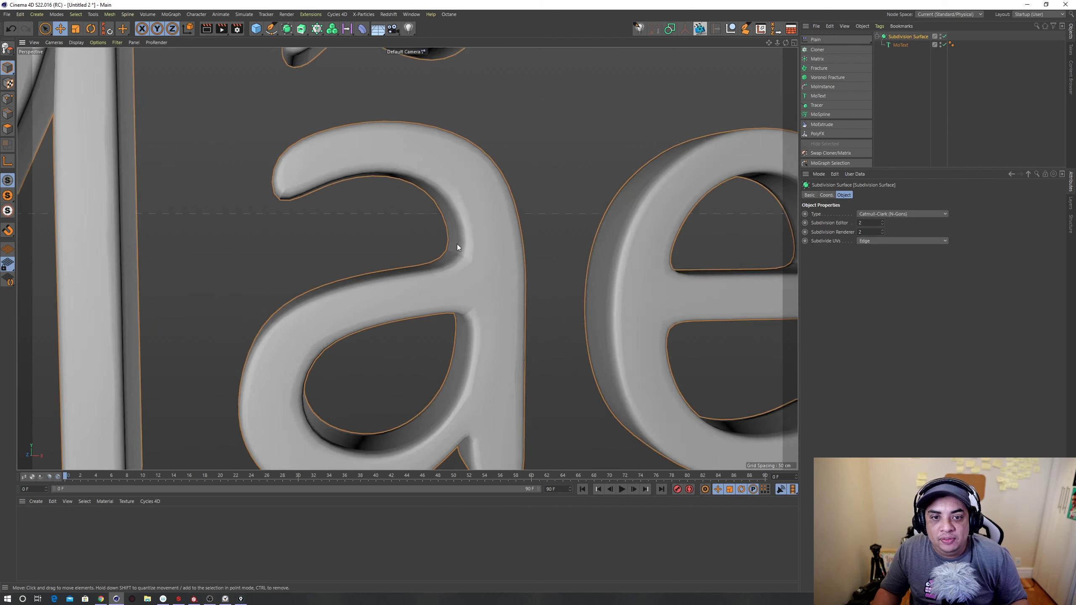
scroll(456, 244, "up", 2)
scroll(505, 217, "up", 1)
middle_click_drag(463, 286, 515, 252, "alt")
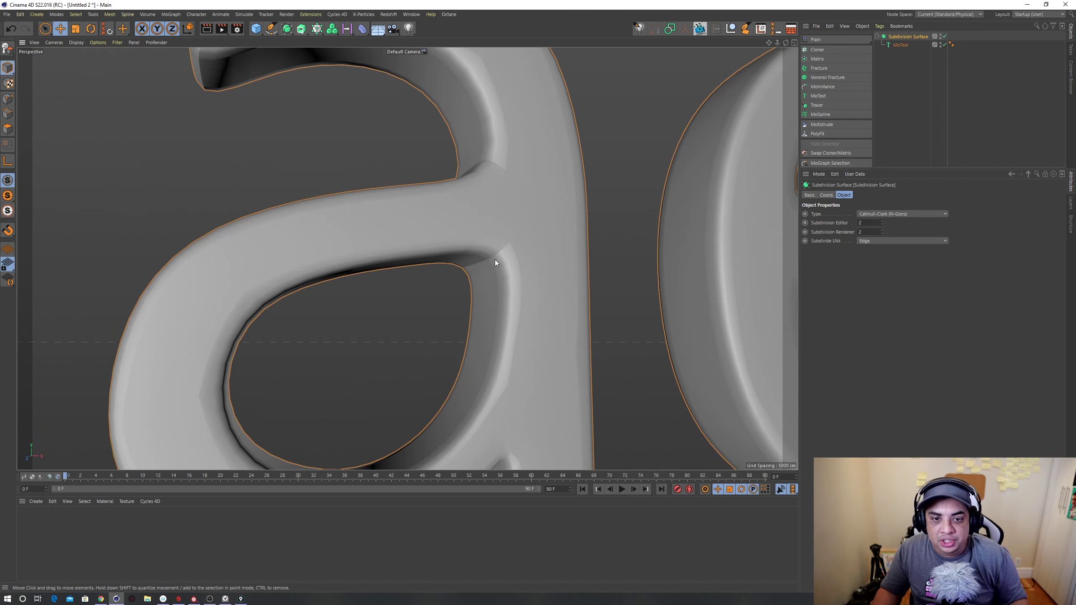
Step: Turn off Angle Limit on the MoText's Phong tag for smoother shading
left_click(900, 45)
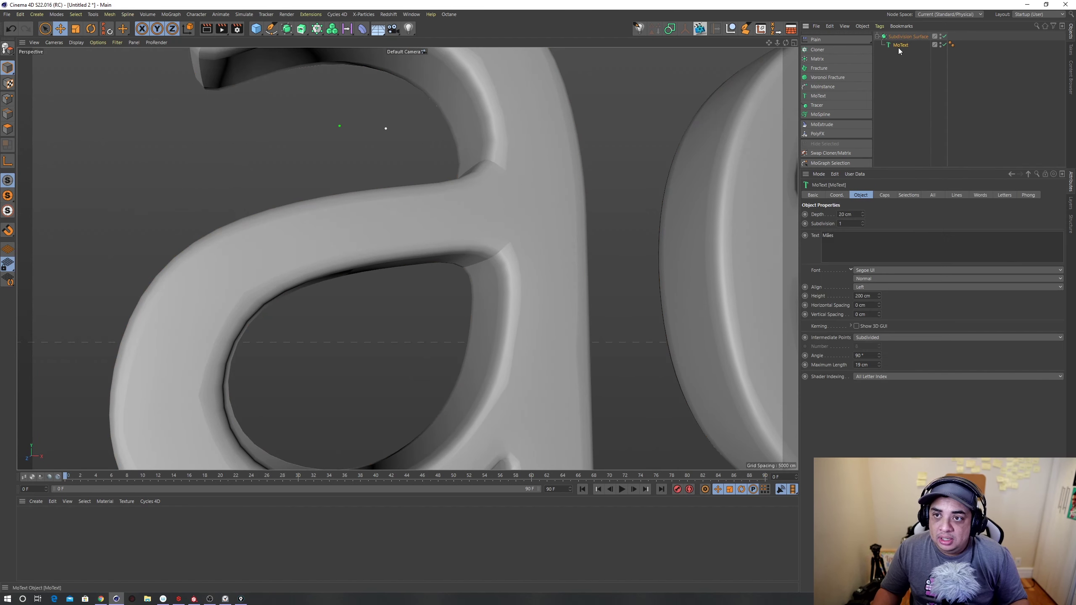
left_click(919, 118)
left_click(951, 44)
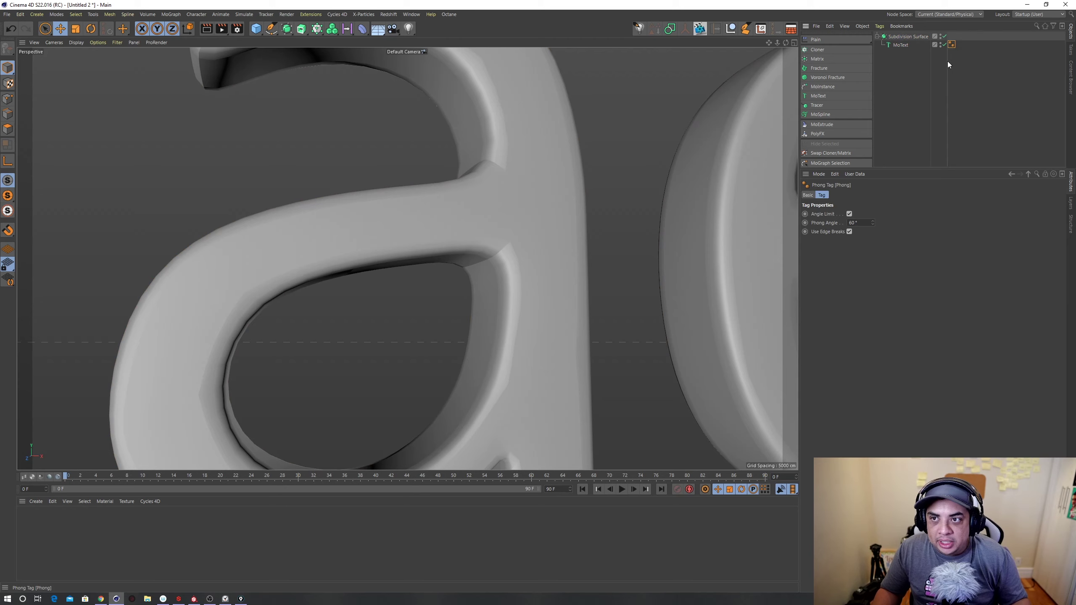
left_click(850, 214)
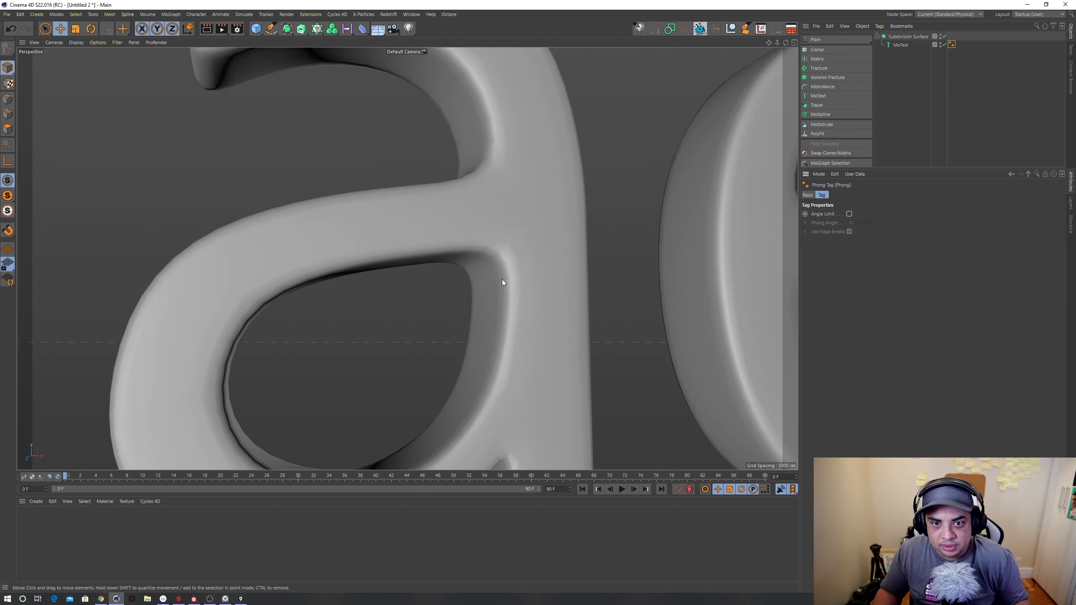
left_click_drag(451, 247, 533, 272, "alt")
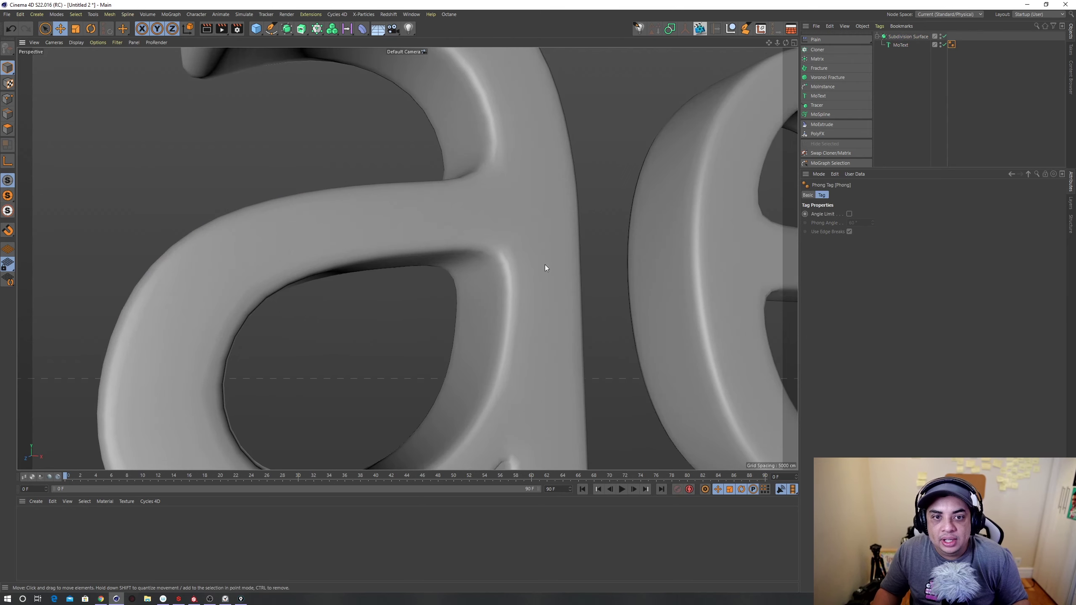
Step: Raise the Subdivision Surface editor level to 3 and view the whole word
left_click(927, 37)
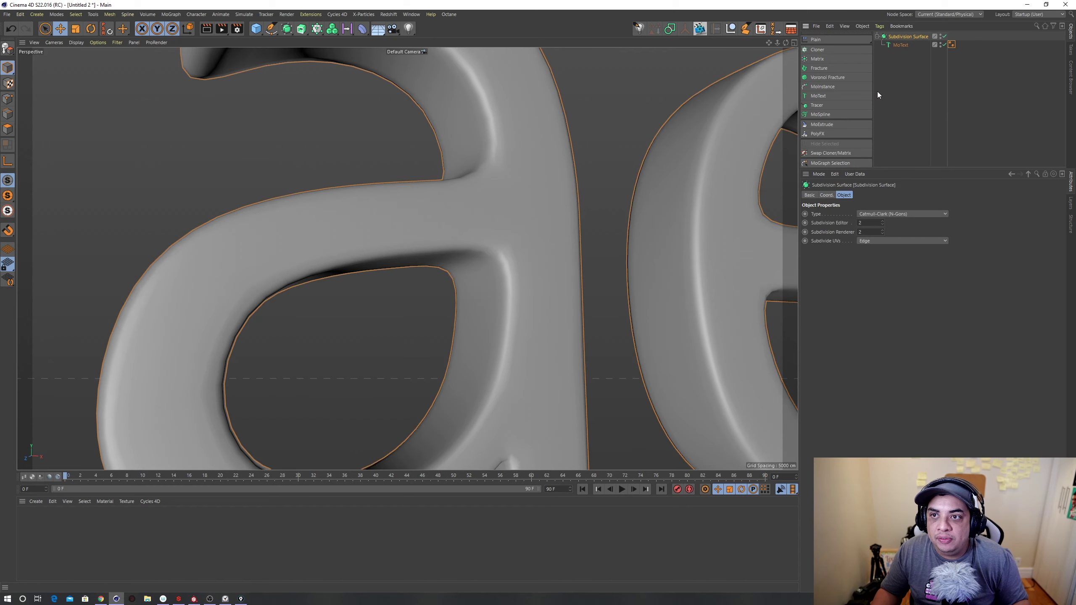
left_click(882, 221)
scroll(524, 202, "down", 5)
mouse_move(525, 202)
left_mouse_down("alt")
mouse_move(506, 273)
mouse_move(587, 217)
mouse_move(438, 241)
mouse_move(590, 243)
mouse_move(470, 202)
mouse_move(489, 225)
left_mouse_up("alt")
mouse_move(571, 186)
left_mouse_down("alt")
mouse_move(566, 215)
mouse_move(520, 199)
left_mouse_up("alt")
Step: Enable Show 3D GUI on the MoText to get per-letter handles
left_click(906, 45)
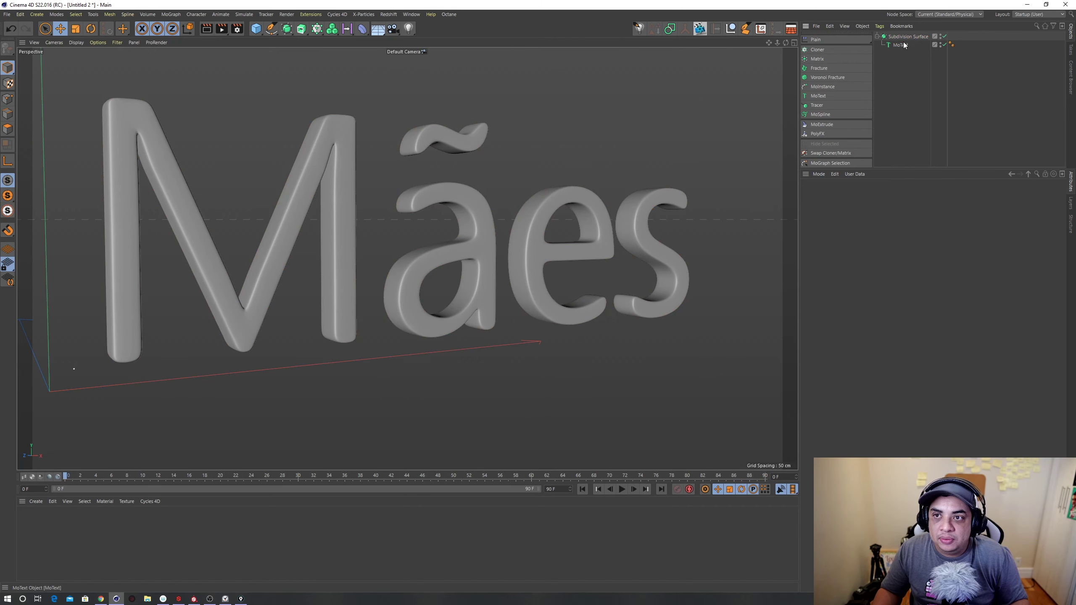
left_click_drag(650, 195, 627, 199, "alt")
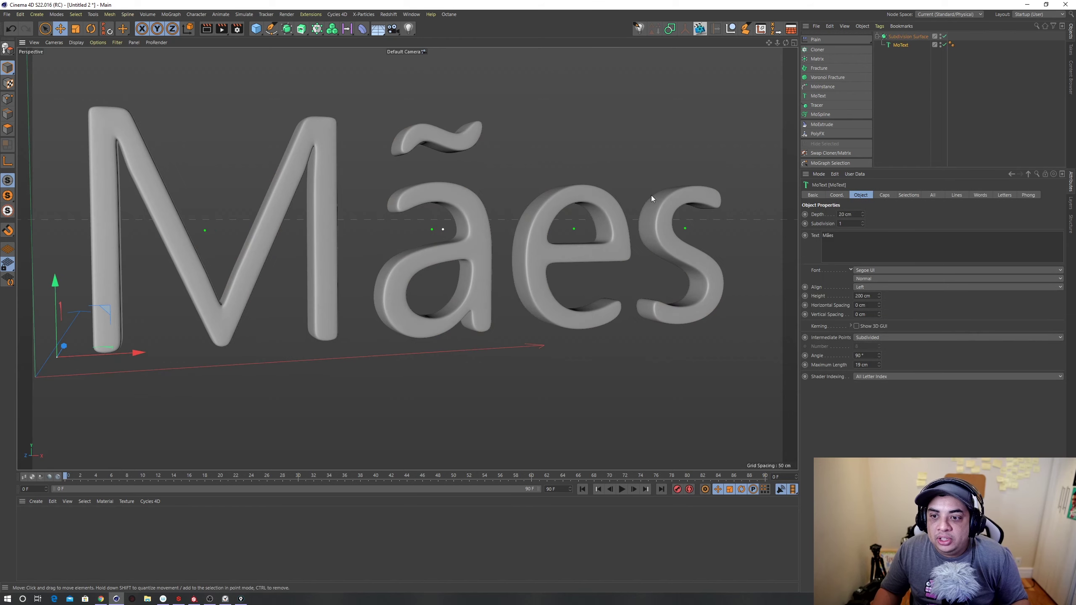
left_click(856, 325)
Step: Slide the ã, e and s letters and switch the font to Montserrat Bold
scroll(439, 235, "up", 4)
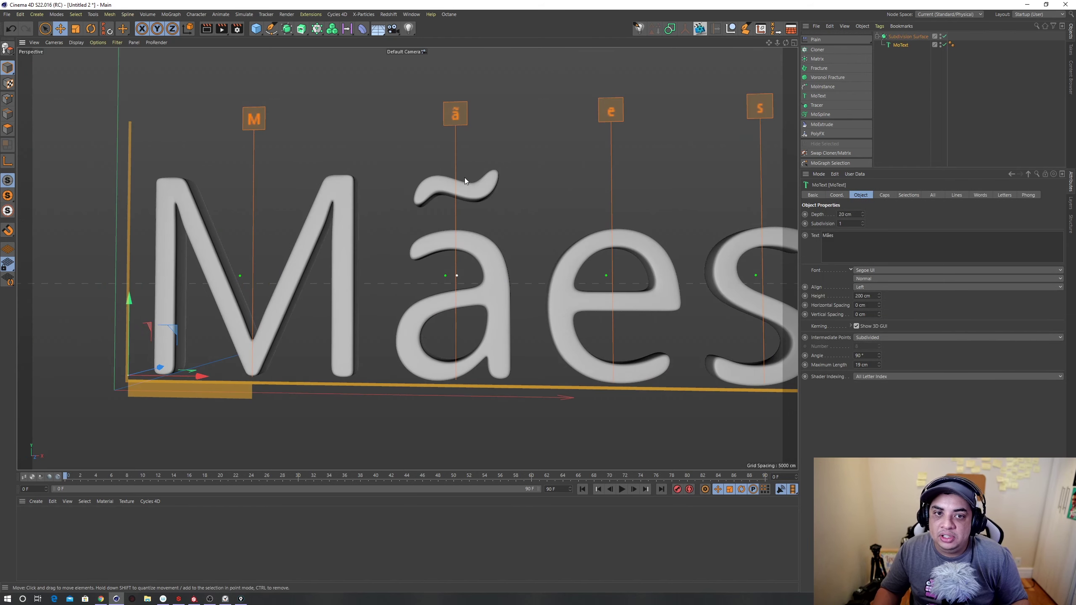
mouse_move(450, 119)
left_mouse_down()
mouse_move(438, 116)
mouse_move(463, 120)
mouse_move(445, 119)
left_mouse_up()
mouse_move(583, 118)
left_mouse_down("alt")
mouse_move(580, 138)
mouse_move(485, 195)
mouse_move(424, 251)
left_mouse_up("alt")
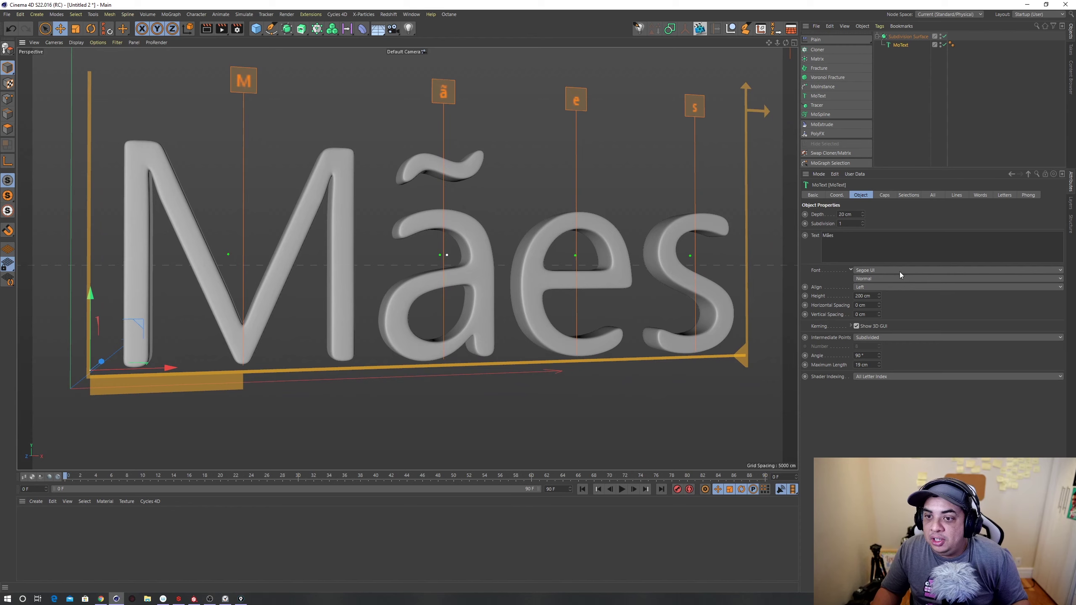
left_click(873, 269)
scroll(894, 82, "up", 3)
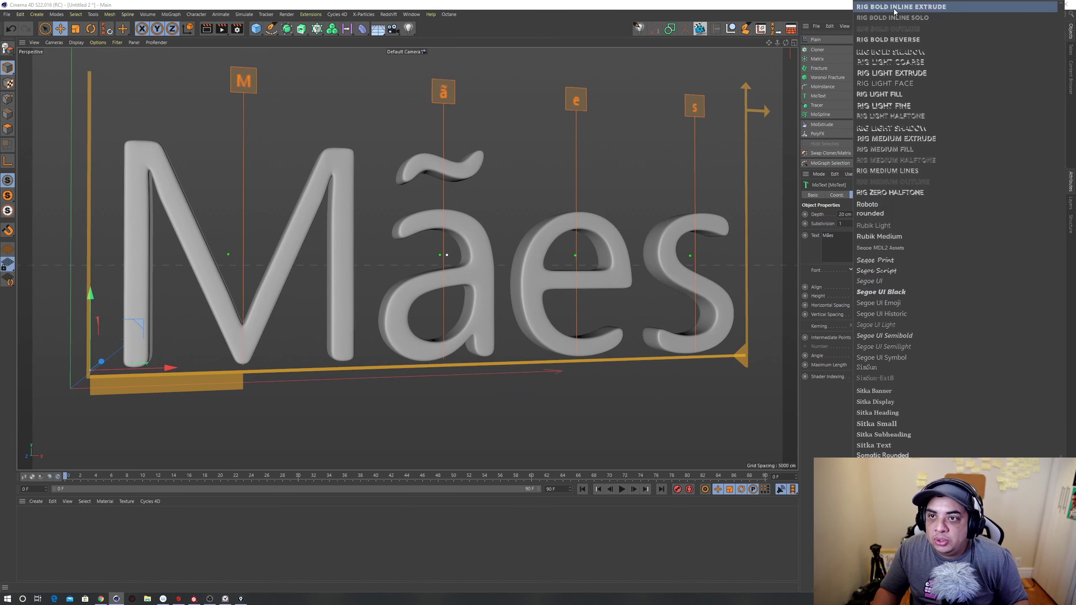
scroll(894, 82, "up", 5)
scroll(918, 139, "up", 5)
scroll(903, 111, "up", 5)
scroll(903, 110, "up", 3)
left_click(886, 110)
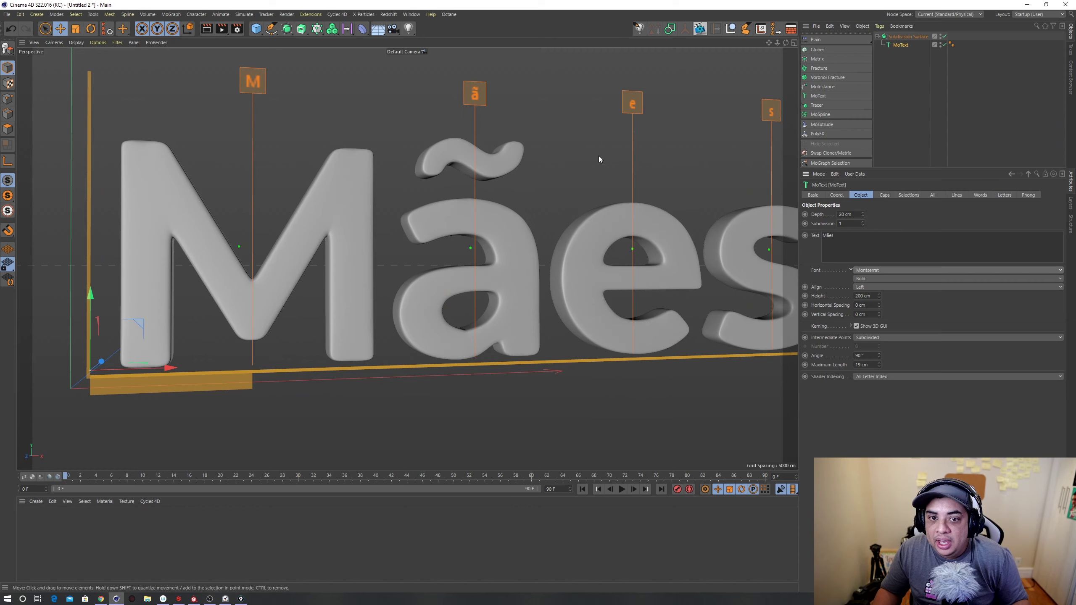
Step: Orbit and zoom to inspect the Montserrat Bold letters up close
mouse_move(452, 152)
left_mouse_down("alt")
mouse_move(479, 192)
mouse_move(383, 233)
mouse_move(339, 235)
left_mouse_up("alt")
scroll(424, 227, "up", 4)
mouse_move(423, 227)
left_mouse_down("alt")
mouse_move(386, 328)
mouse_move(526, 280)
mouse_move(353, 254)
mouse_move(597, 235)
mouse_move(519, 184)
mouse_move(650, 207)
left_mouse_up("alt")
scroll(371, 326, "up", 2)
scroll(370, 322, "down", 3)
scroll(519, 185, "down", 5)
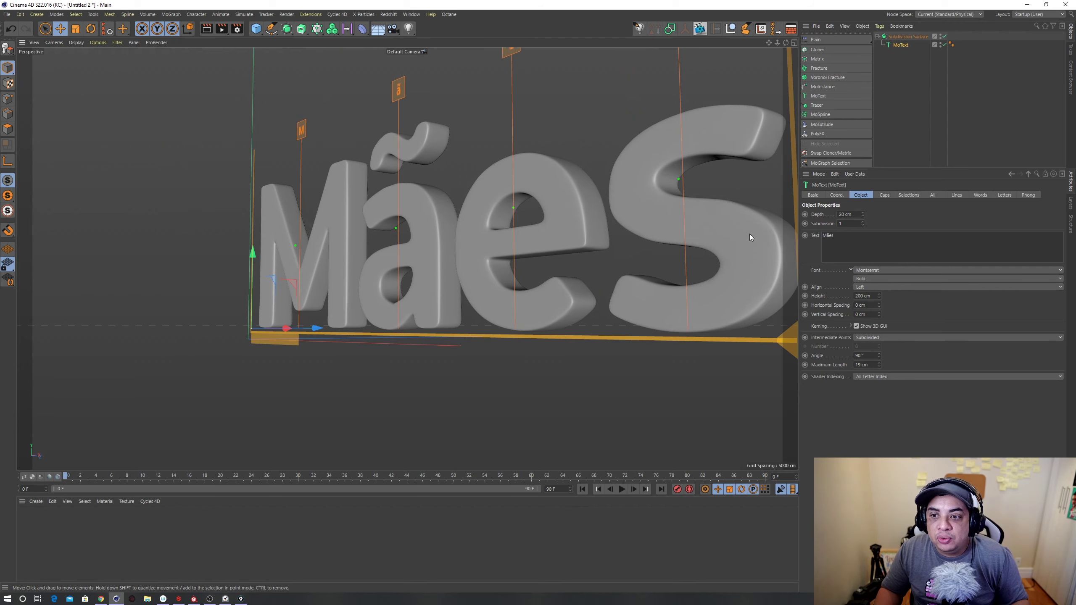
Step: Try Gotham Bold as the font and orbit around Mães to judge it
left_click(899, 270)
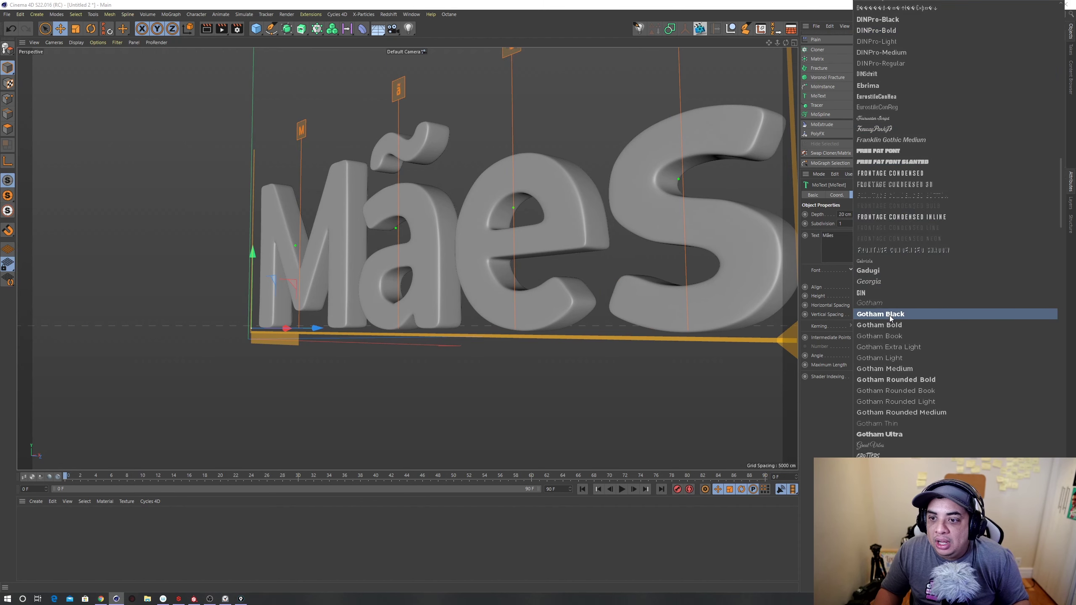
left_click(889, 325)
scroll(563, 212, "up", 3)
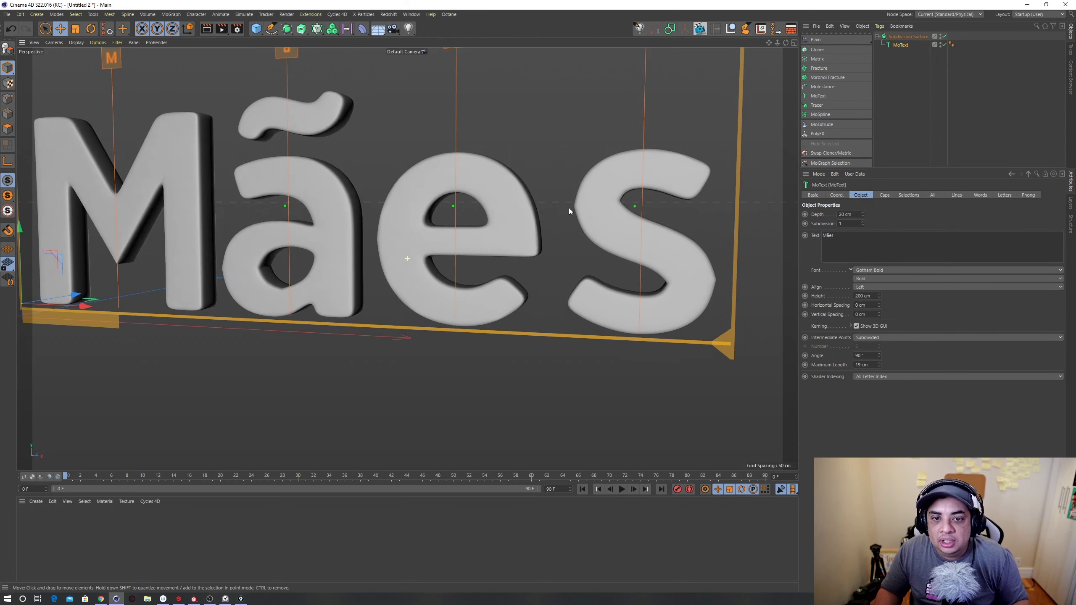
scroll(568, 233, "down", 2)
left_click_drag(627, 274, 642, 265, "alt")
scroll(597, 222, "up", 2)
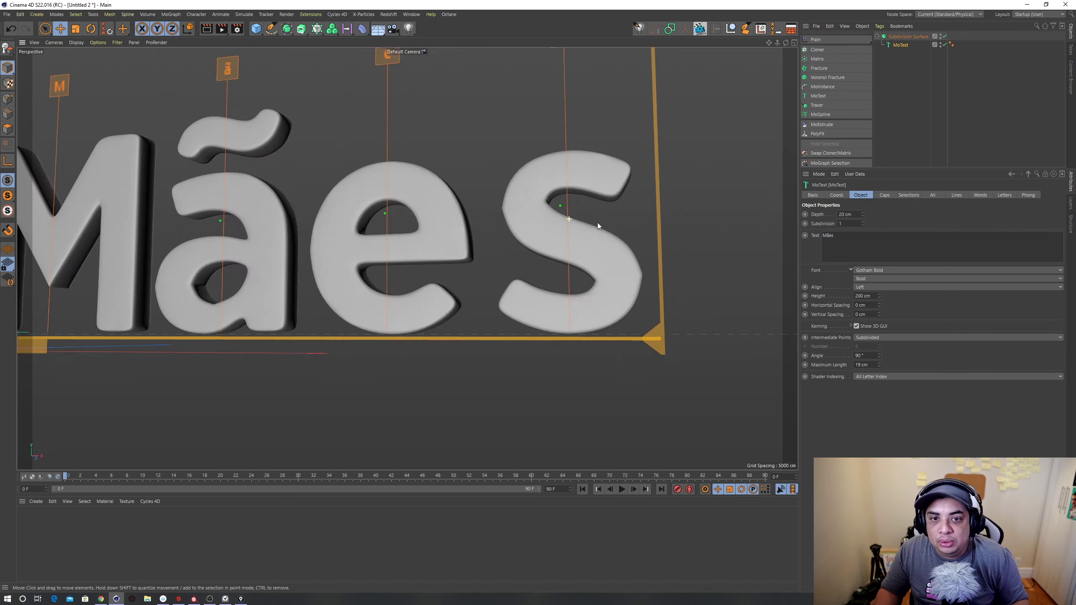
scroll(518, 199, "up", 2)
scroll(615, 208, "up", 2)
left_click_drag(615, 208, 506, 239, "alt")
mouse_move(399, 245)
left_mouse_down("alt")
mouse_move(260, 295)
mouse_move(334, 325)
left_mouse_up("alt")
left_click_drag(480, 284, 625, 236, "alt")
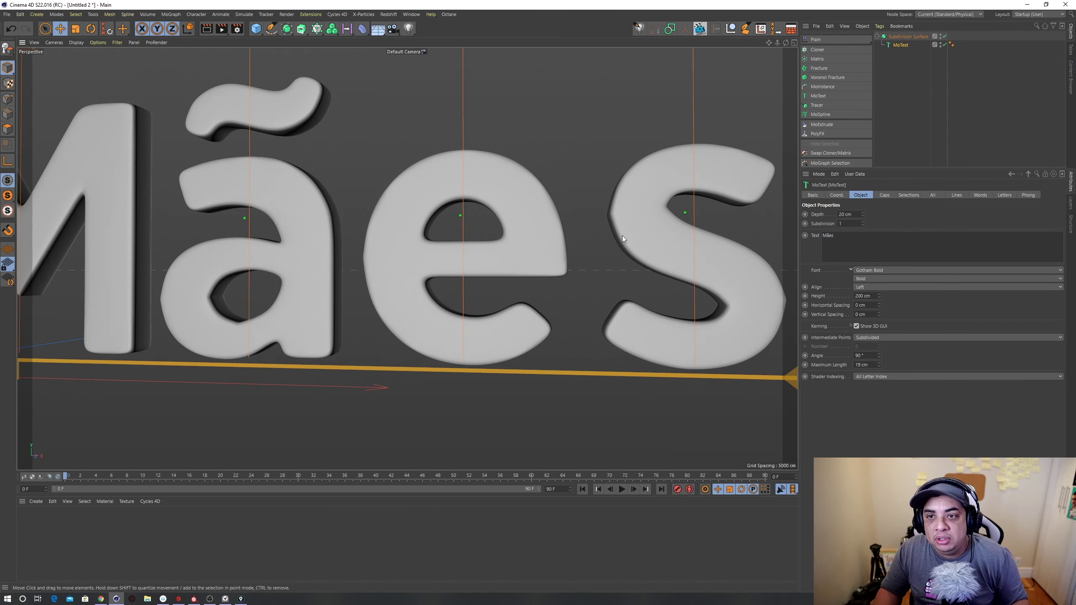
Step: Switch the font to DIN Bold and orbit so Mães fills the view
left_click(874, 271)
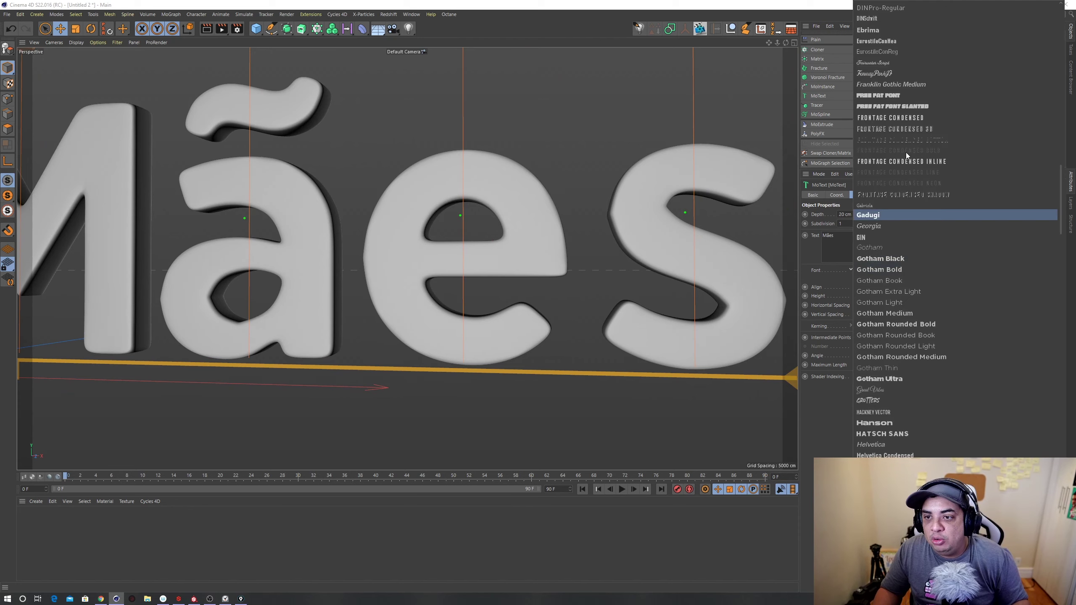
scroll(898, 17, "up", 10)
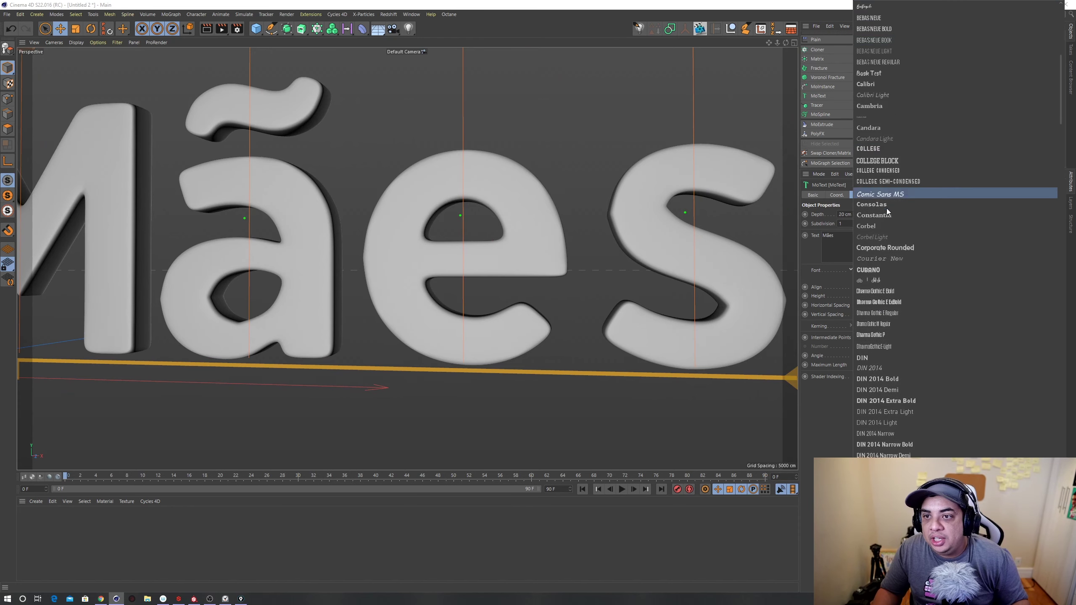
left_click(885, 358)
mouse_move(615, 253)
left_mouse_down("alt")
mouse_move(567, 253)
mouse_move(610, 299)
mouse_move(670, 272)
left_mouse_up("alt")
right_click_drag(670, 272, 720, 276, "alt")
mouse_move(719, 276)
left_mouse_down("alt")
mouse_move(632, 293)
mouse_move(674, 322)
mouse_move(630, 301)
mouse_move(759, 275)
left_mouse_up("alt")
Step: Change the font to DINPro-Bold and adjust the gap between M and ã
left_click(859, 272)
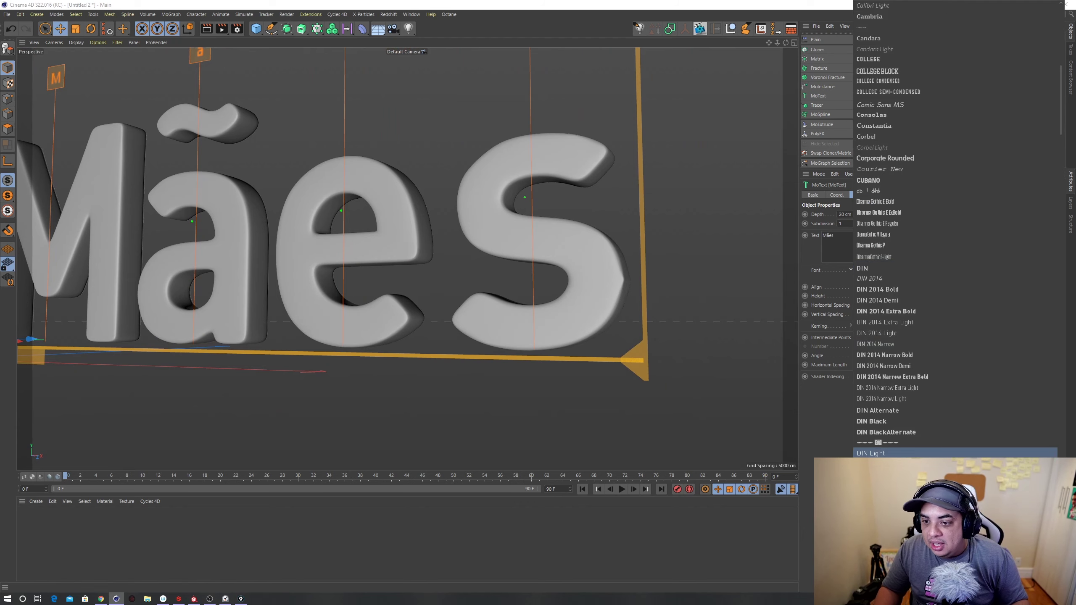
scroll(890, 254, "down", 6)
scroll(890, 254, "down", 6)
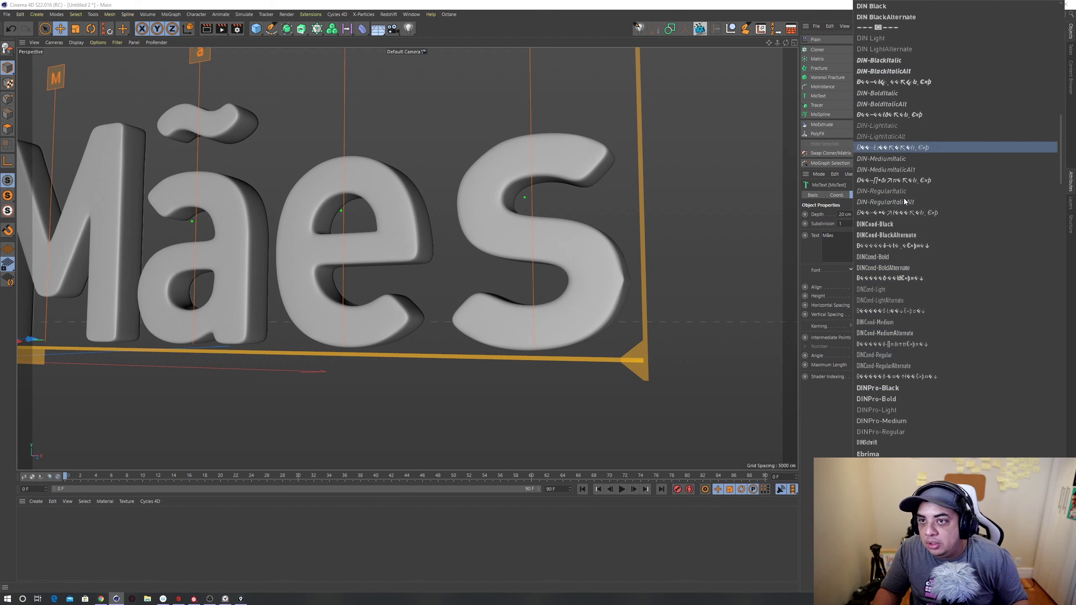
scroll(889, 254, "down", 6)
scroll(890, 254, "down", 6)
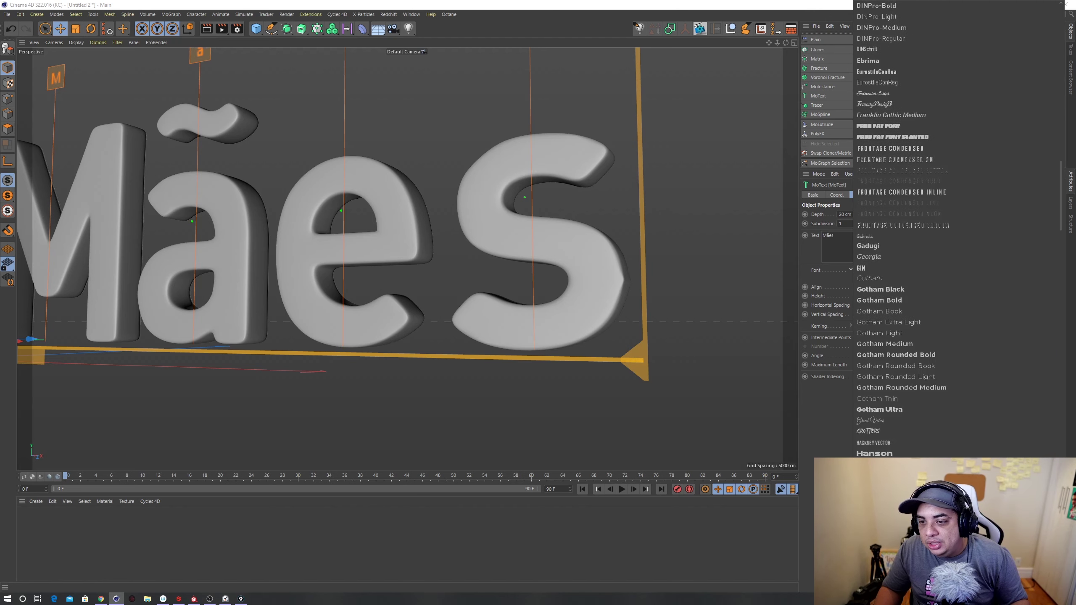
scroll(911, 85, "up", 5)
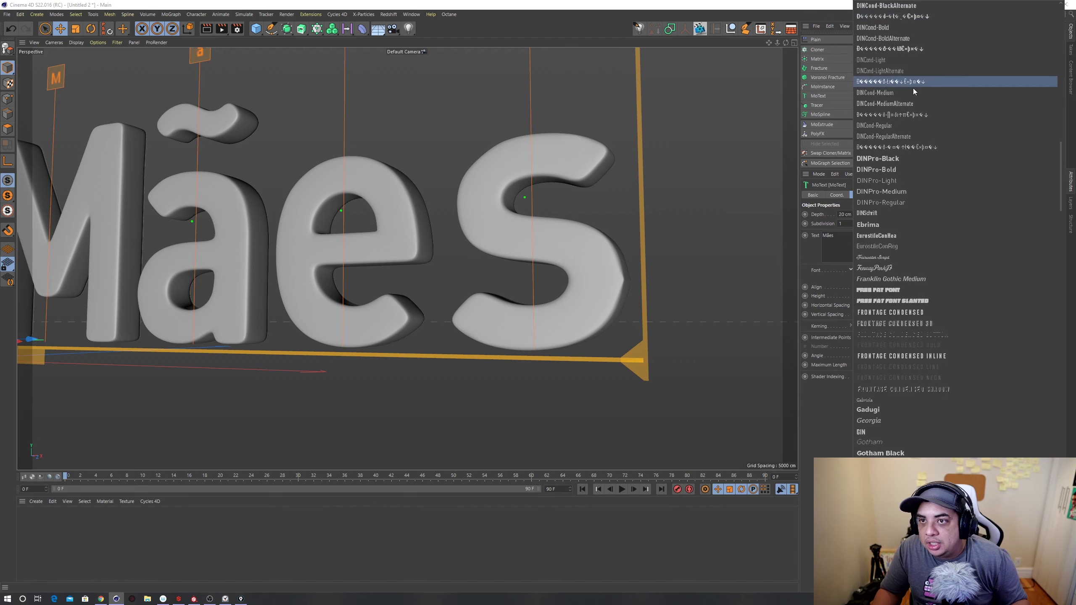
left_click(902, 169)
mouse_move(558, 224)
left_mouse_down("alt")
mouse_move(650, 246)
mouse_move(531, 257)
mouse_move(569, 250)
left_mouse_up("alt")
left_click_drag(462, 144, 464, 147)
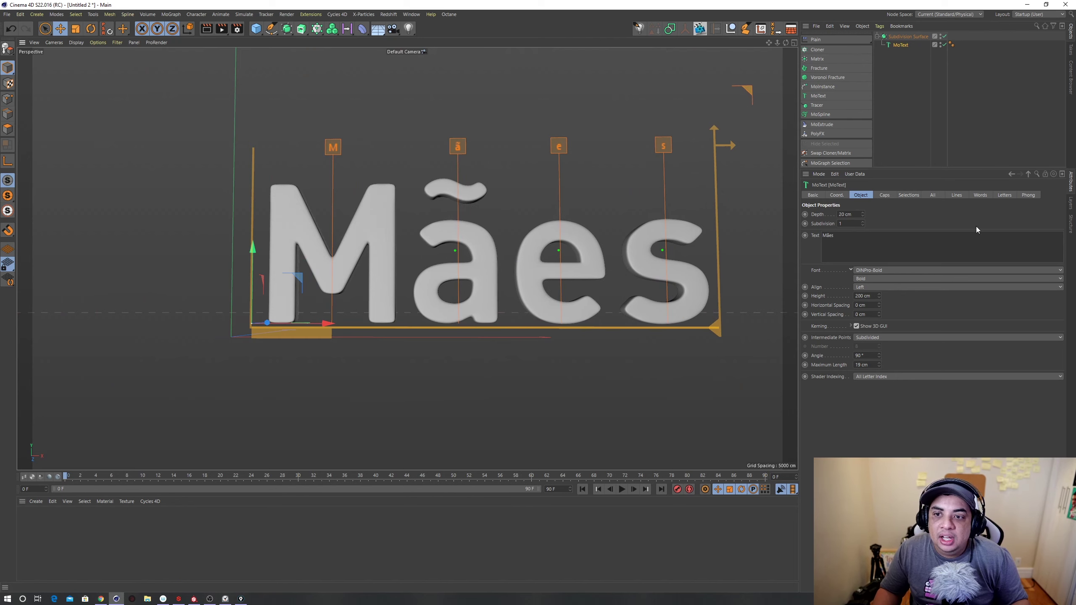
Step: Try Industry Bold as the font and view the text from below
left_click(886, 270)
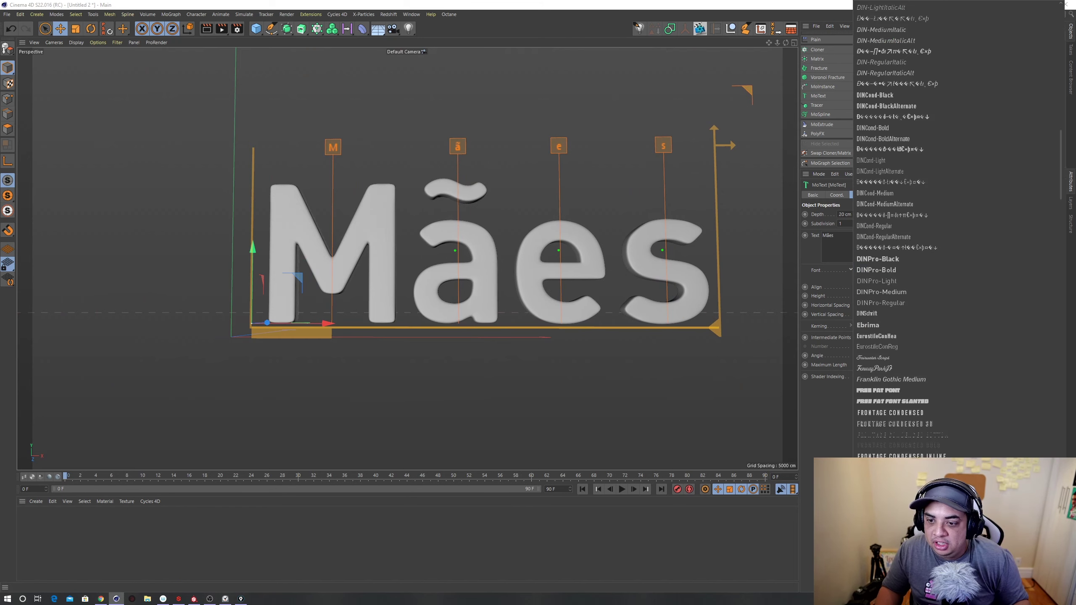
scroll(899, 312, "down", 5)
scroll(899, 313, "down", 5)
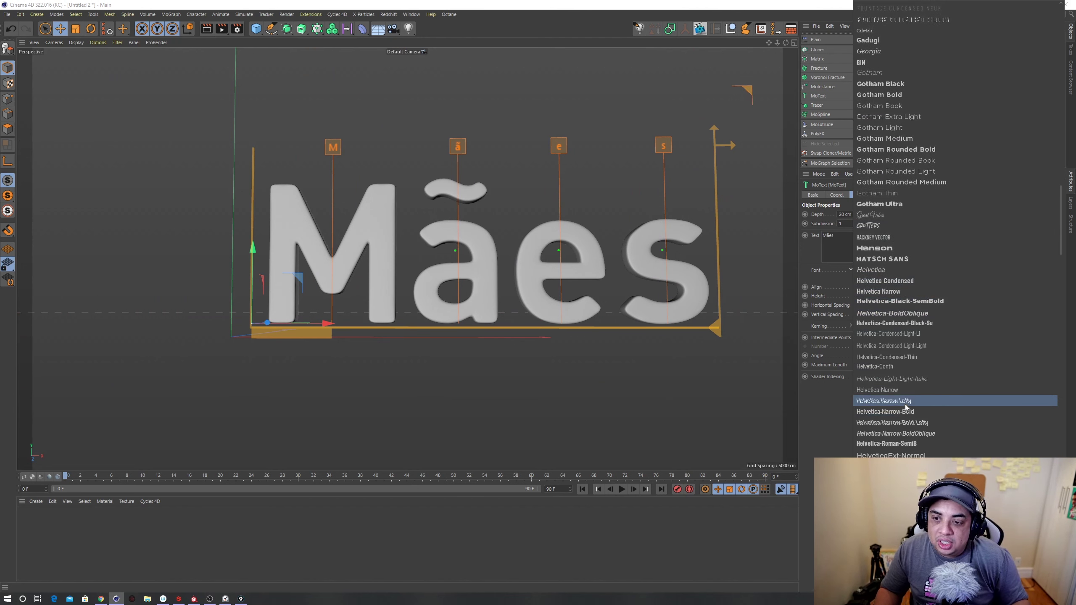
scroll(902, 251, "down", 3)
scroll(902, 251, "down", 3)
scroll(902, 251, "down", 3)
scroll(902, 251, "down", 2)
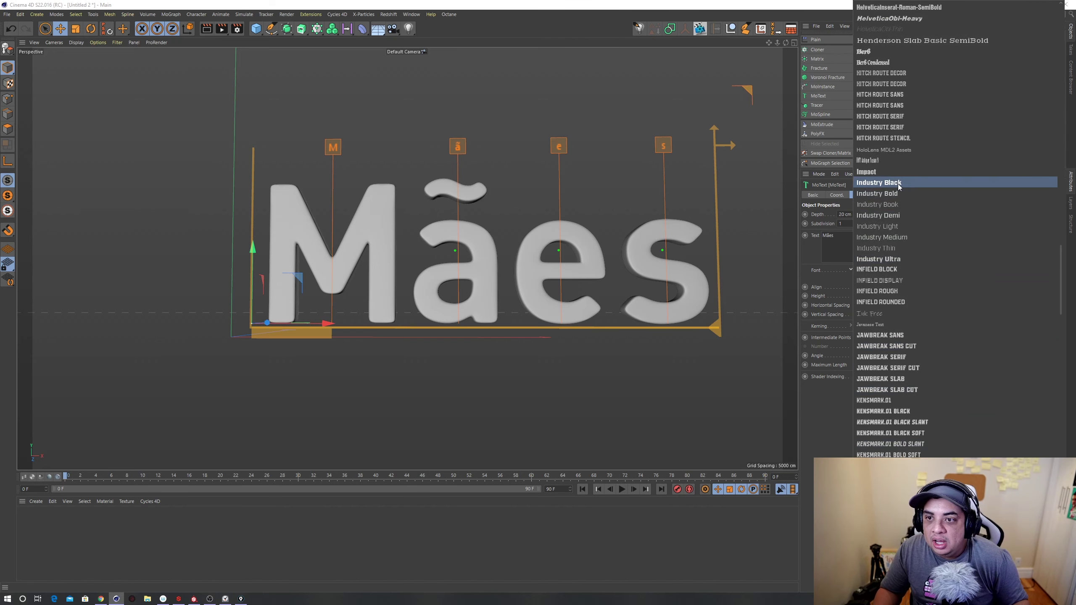
left_click(890, 194)
mouse_move(510, 282)
left_mouse_down("alt")
mouse_move(529, 278)
mouse_move(504, 270)
mouse_move(529, 254)
mouse_move(511, 244)
mouse_move(542, 248)
mouse_move(528, 258)
left_mouse_up("alt")
Step: Scroll through the font list to find Montserrat again
left_click(877, 271)
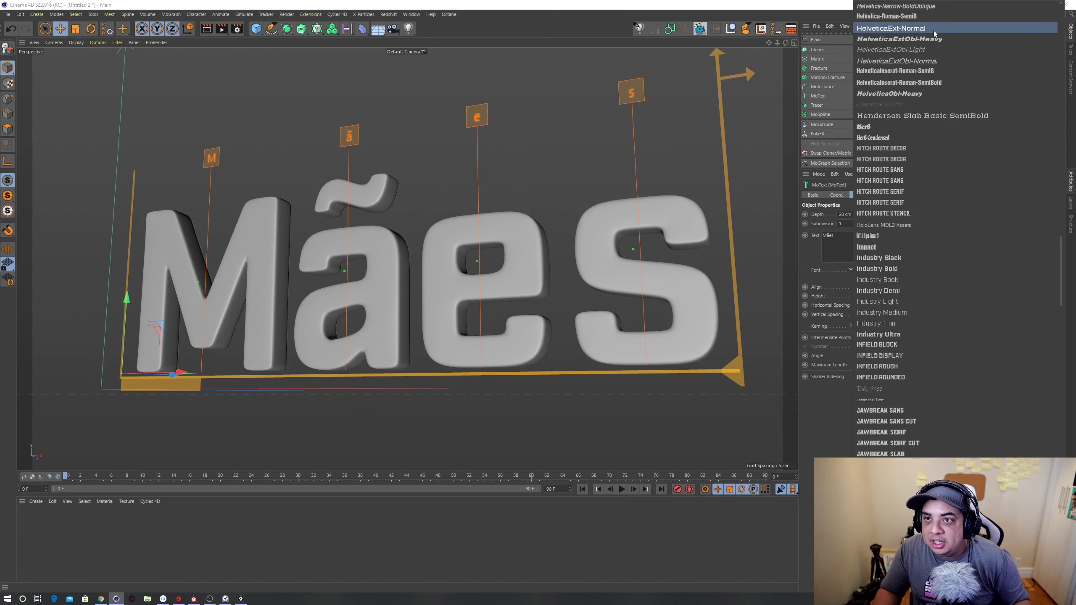
scroll(927, 17, "up", 5)
scroll(928, 17, "up", 5)
scroll(928, 14, "up", 5)
scroll(928, 17, "up", 5)
scroll(927, 126, "up", 5)
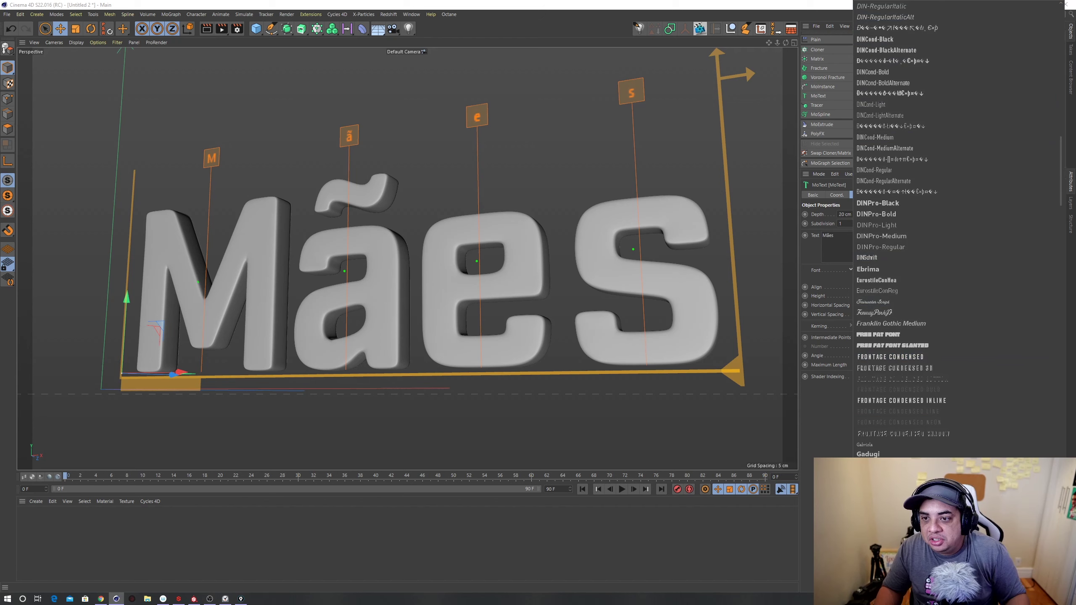
scroll(919, 409, "down", 5)
scroll(931, 297, "down", 5)
scroll(932, 297, "down", 5)
scroll(931, 297, "down", 5)
scroll(932, 296, "down", 5)
scroll(932, 230, "down", 5)
scroll(932, 229, "down", 5)
scroll(932, 229, "down", 5)
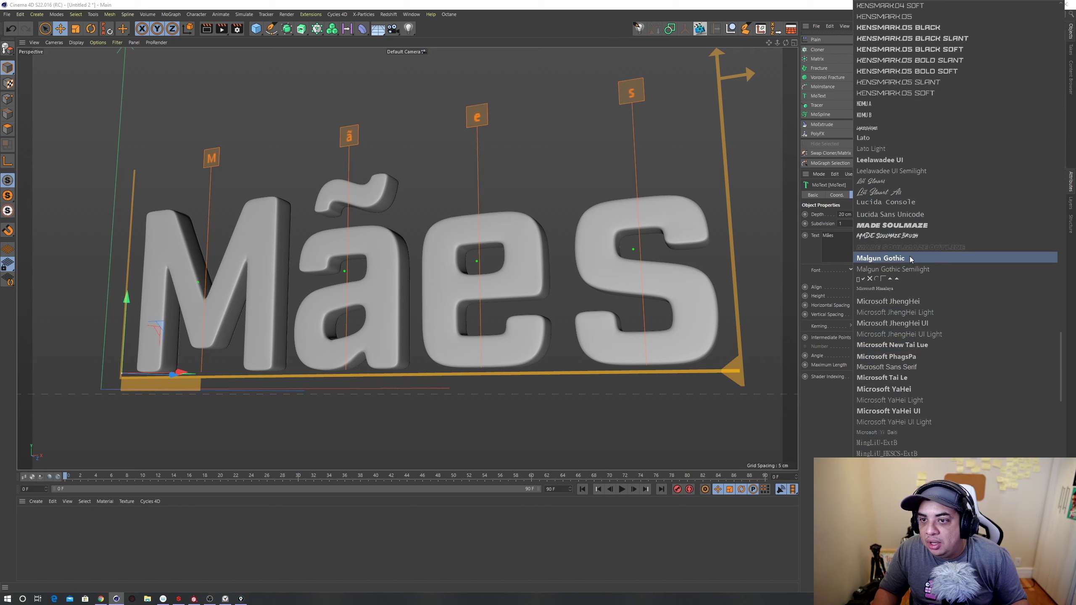
scroll(914, 260, "down", 2)
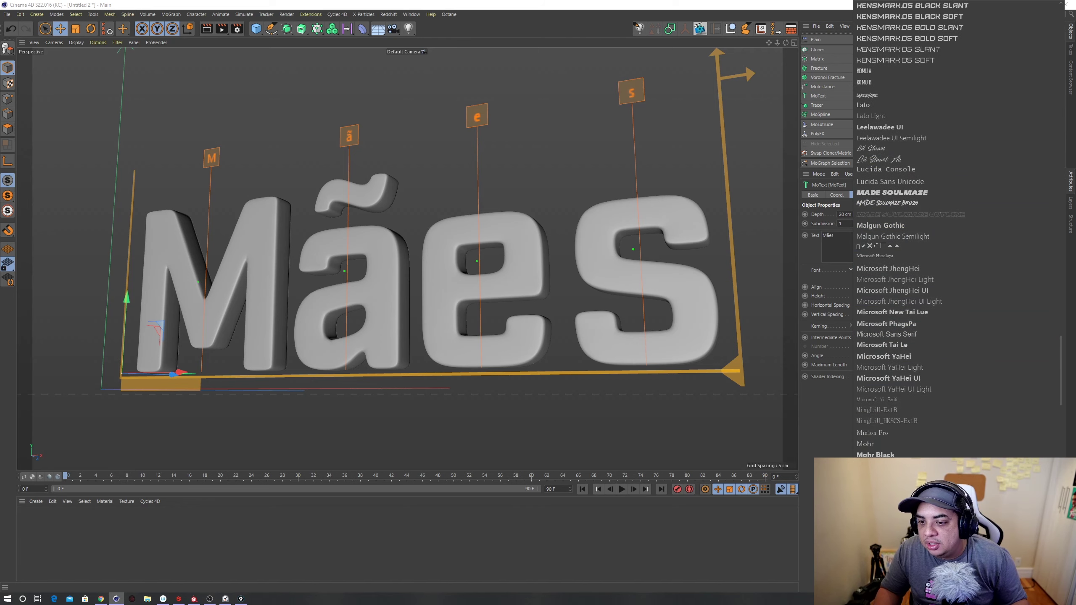
scroll(915, 261, "down", 3)
Step: Set the font to Montserrat Bold and pull ã, e and s toward the M
left_click(900, 455)
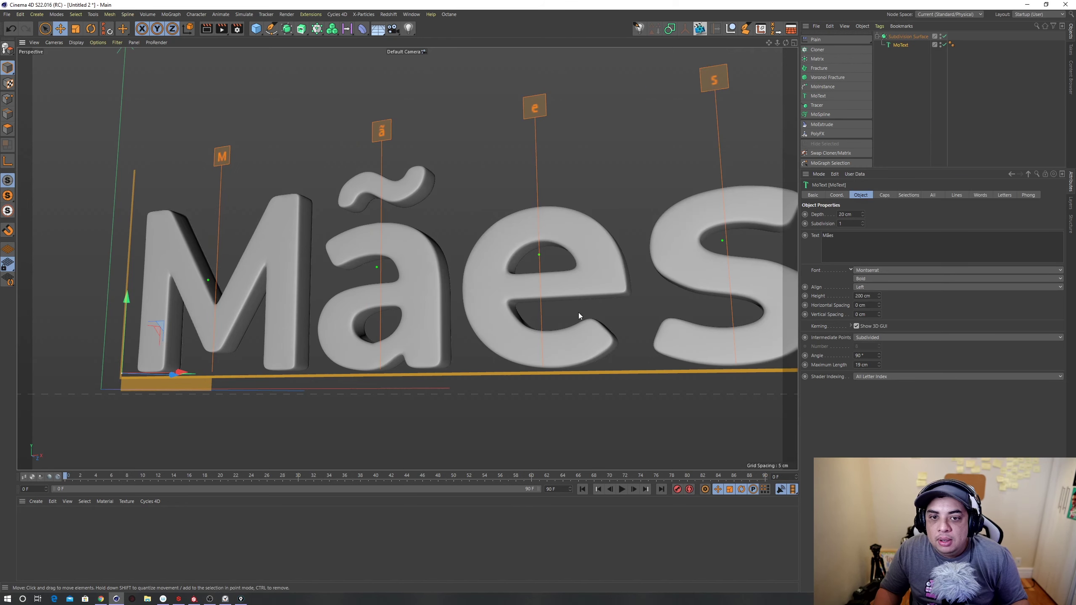
scroll(593, 309, "up", 2)
scroll(614, 310, "up", 3)
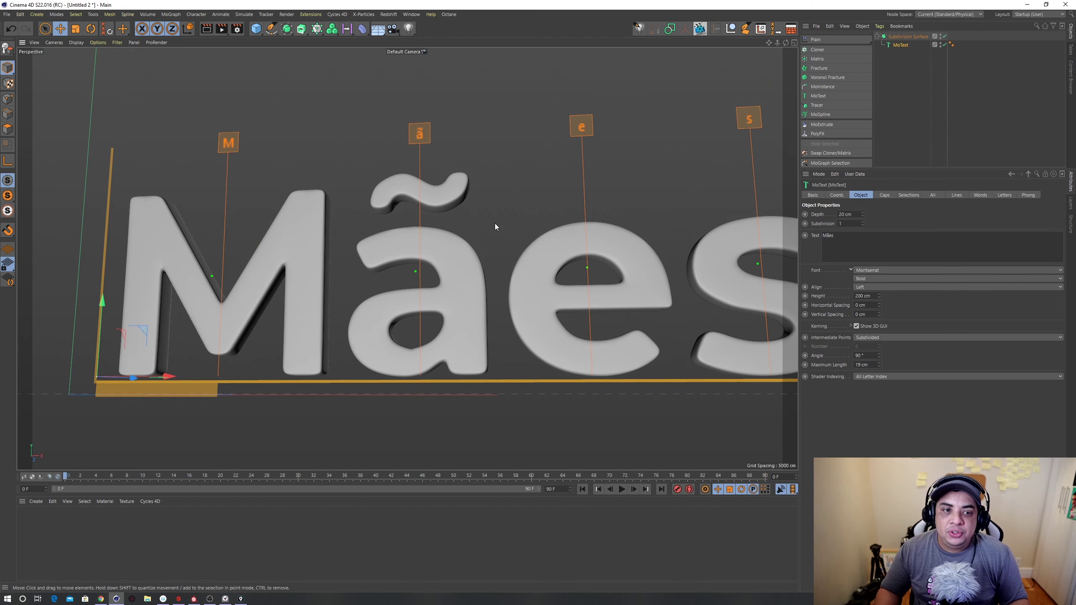
left_click_drag(433, 140, 411, 137)
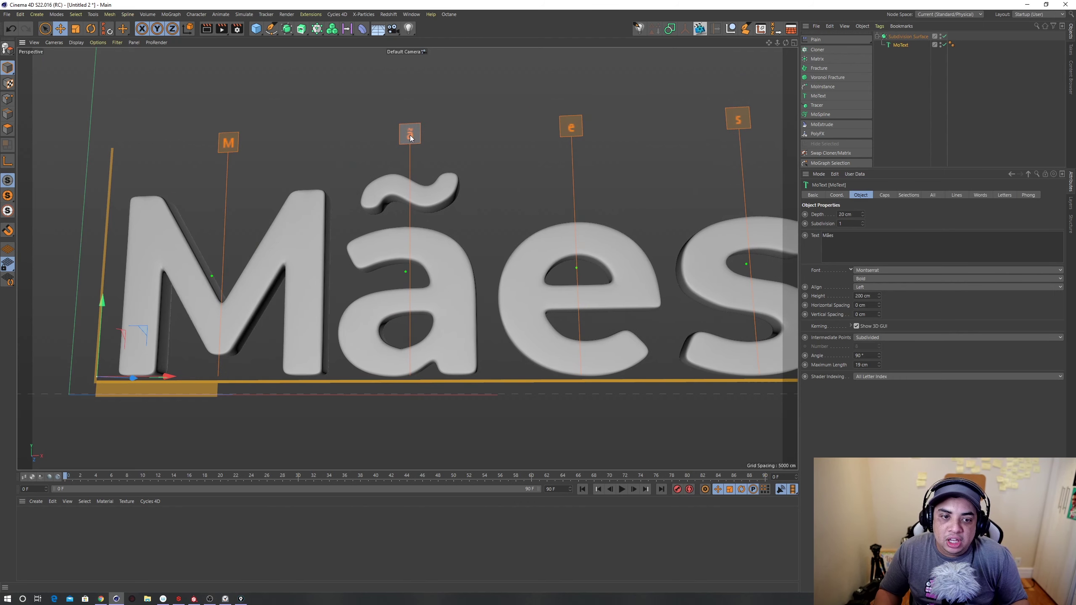
left_click_drag(569, 135, 557, 135)
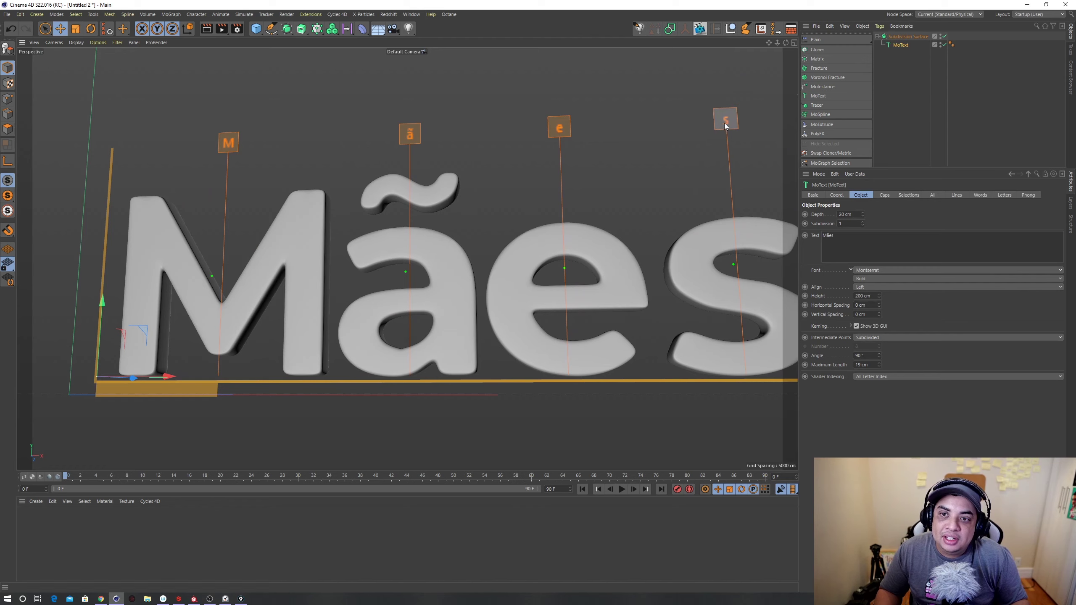
left_click_drag(725, 126, 713, 127)
key("h")
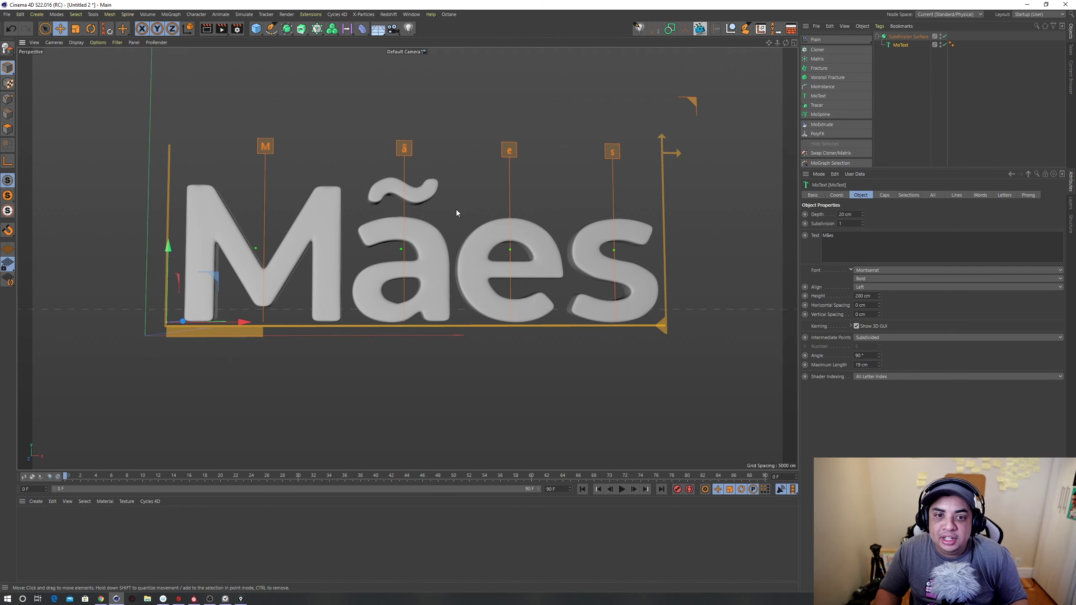
left_click_drag(404, 148, 401, 147)
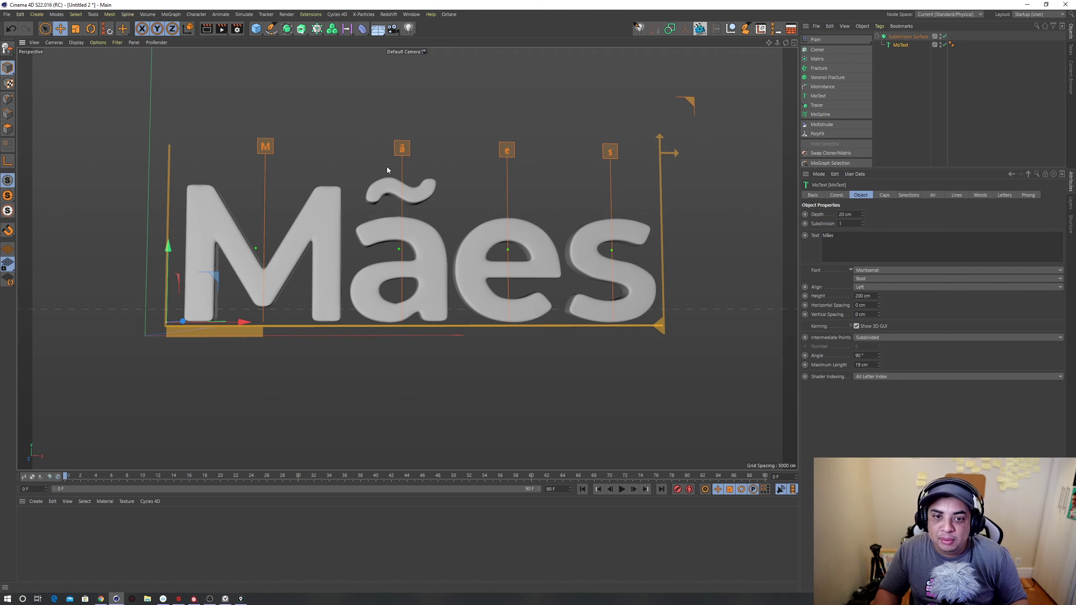
Step: Orbit, zoom and pan the viewport to inspect the tightened Mães lettering
left_click_drag(400, 241, 373, 316, "alt")
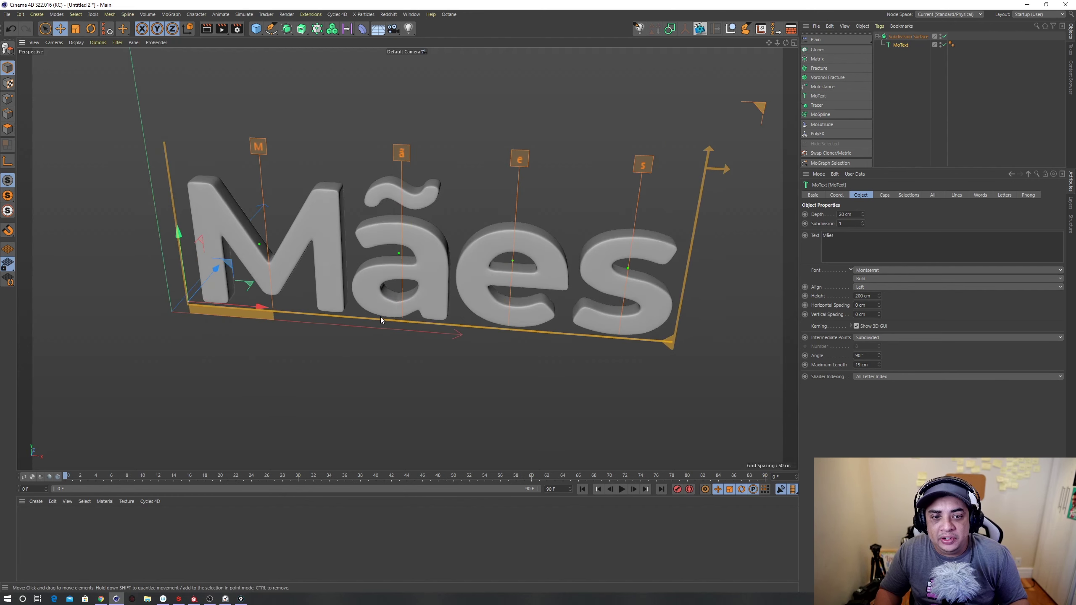
scroll(439, 285, "up", 5)
left_click_drag(439, 284, 395, 309, "alt")
scroll(378, 259, "down", 5)
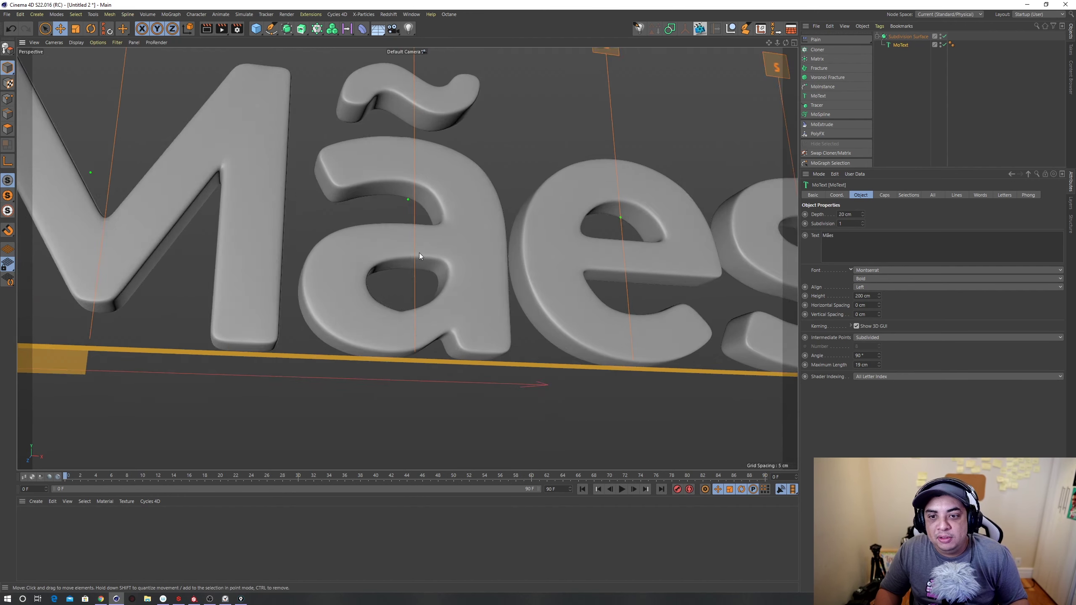
scroll(406, 253, "down", 3)
mouse_move(417, 269)
left_mouse_down("alt")
mouse_move(360, 287)
mouse_move(373, 271)
mouse_move(456, 264)
left_mouse_up("alt")
middle_click_drag(662, 156, 613, 152, "alt")
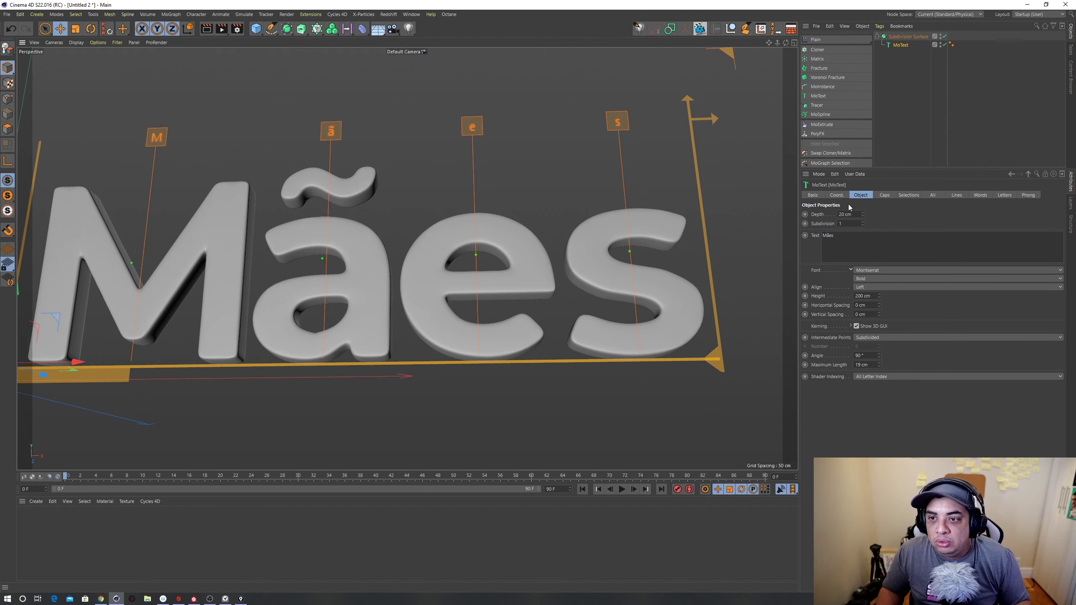
left_click_drag(553, 186, 626, 176, "alt")
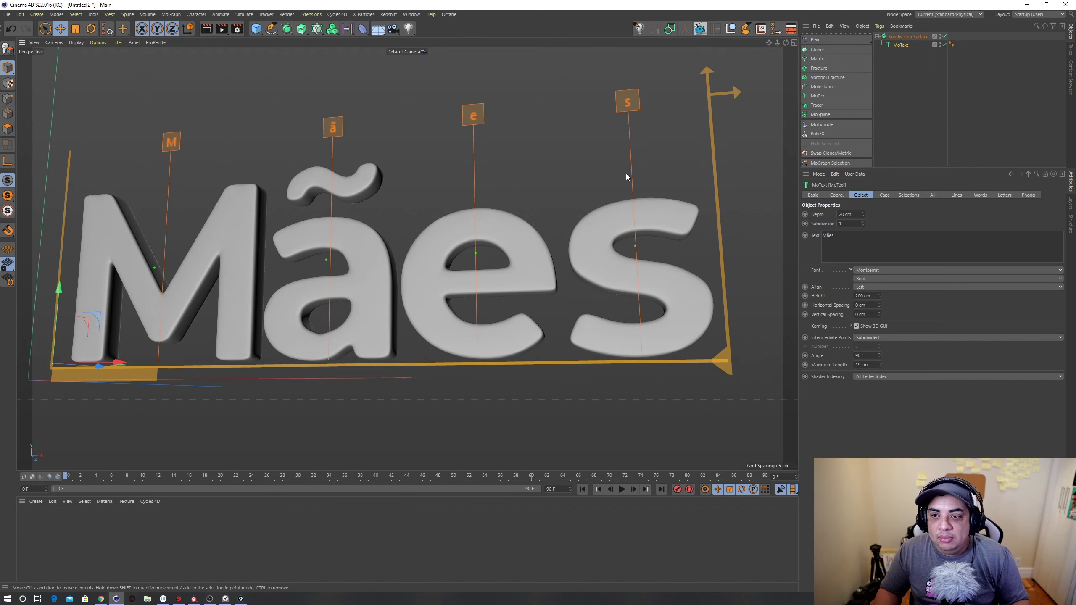
left_click(882, 195)
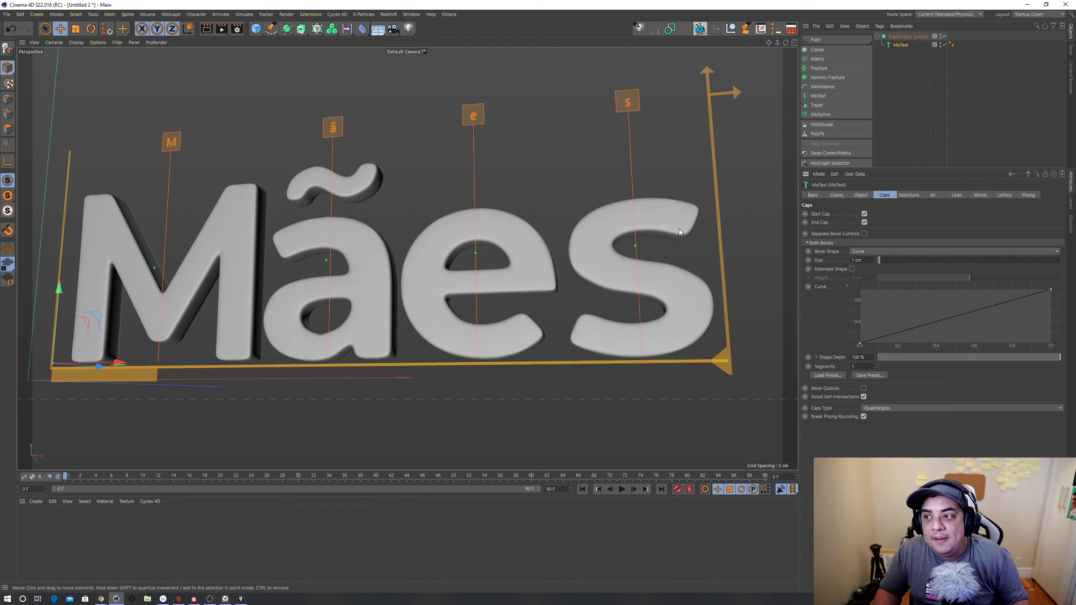
Step: Set Bevel Size to 20.76 cm, checking it with subdivision off and wireframe shown
left_click(826, 376)
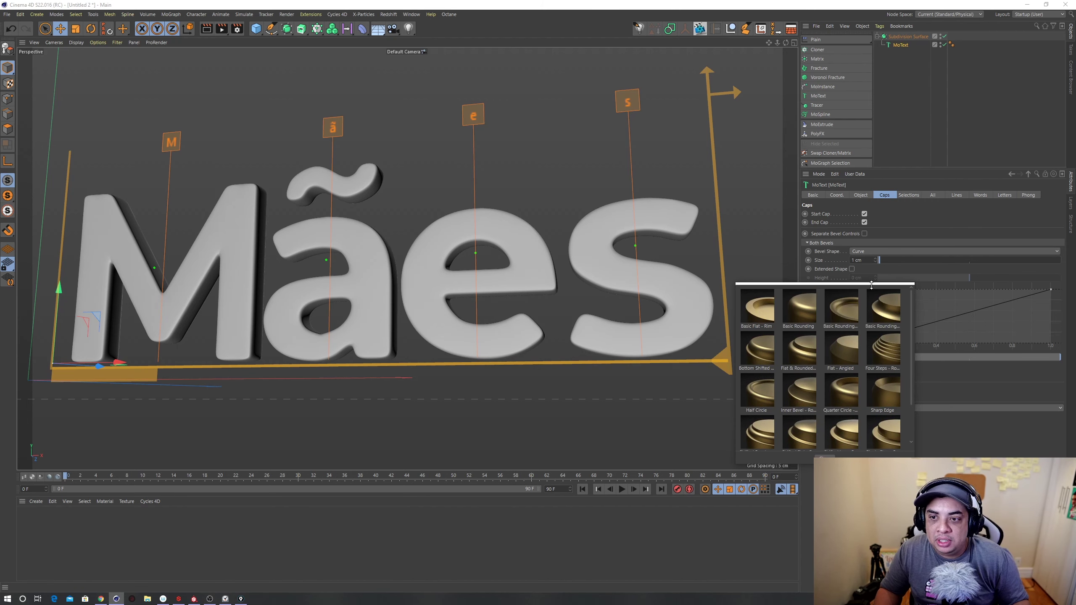
mouse_move(890, 259)
left_mouse_down()
mouse_move(937, 265)
mouse_move(916, 259)
left_mouse_up()
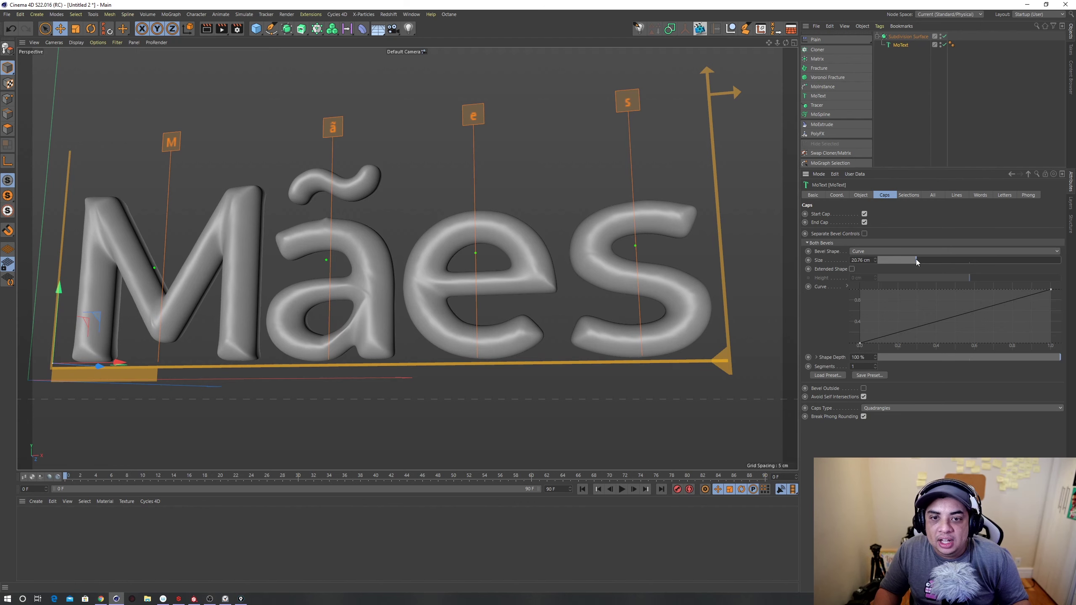
left_click(943, 37)
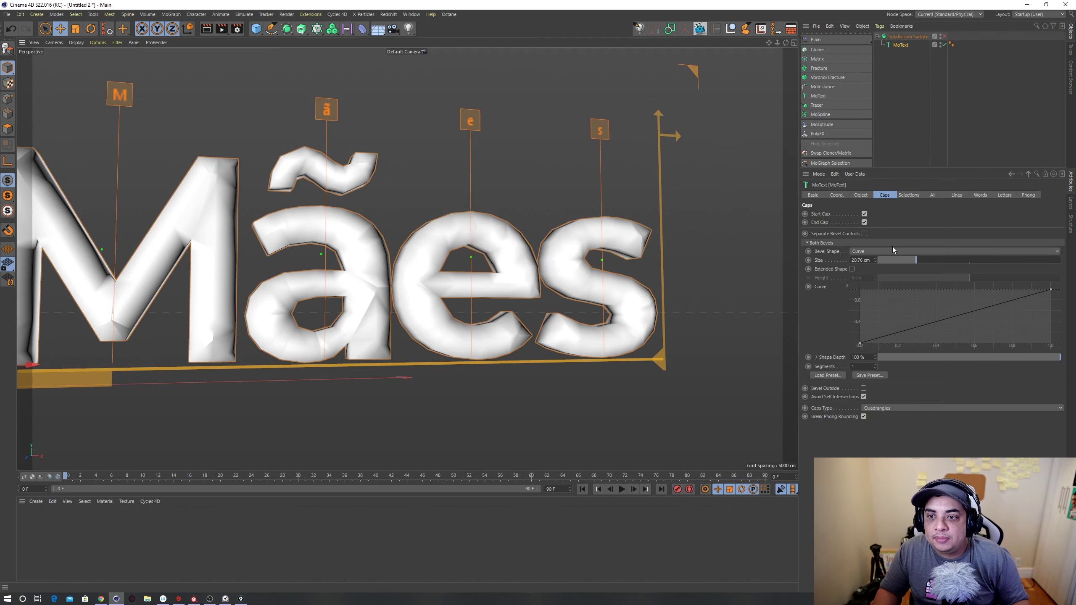
key("n")
key("b")
left_click_drag(593, 237, 618, 229, "alt")
mouse_move(893, 261)
left_mouse_down()
mouse_move(921, 267)
mouse_move(886, 260)
left_mouse_up()
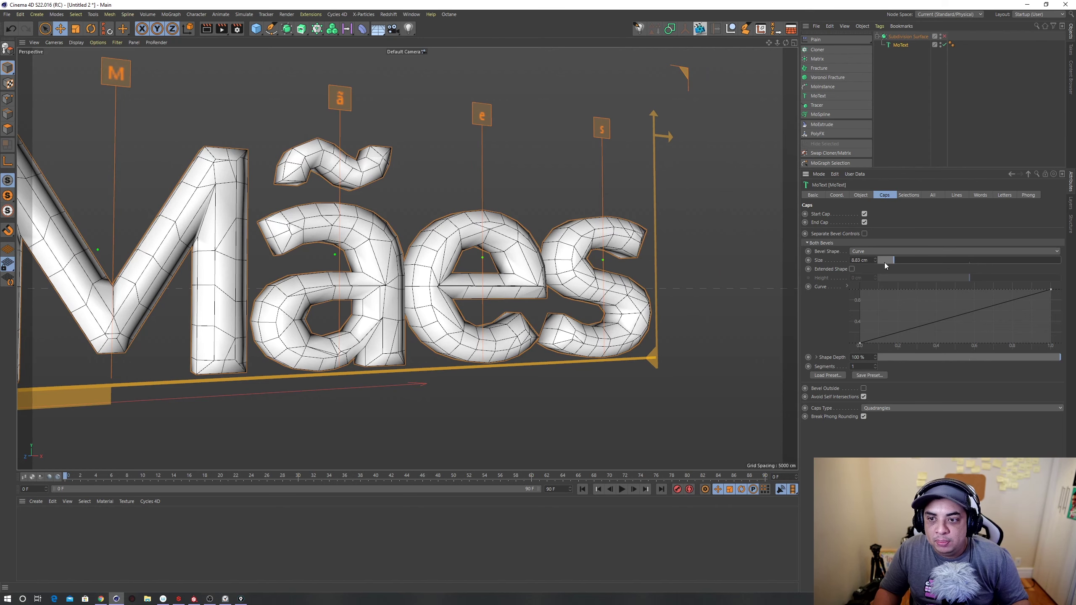
key("ctrl+z")
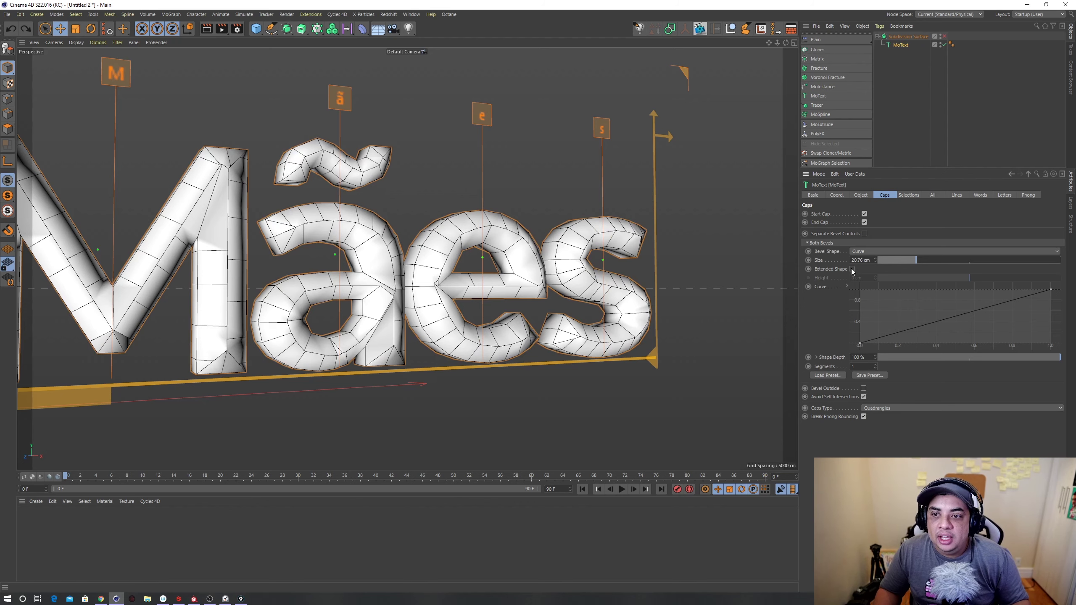
Step: Enable Extended Shape, adjust the bevel height and set Bevel Shape to Round
left_click(852, 268)
left_click_drag(935, 261, 901, 258)
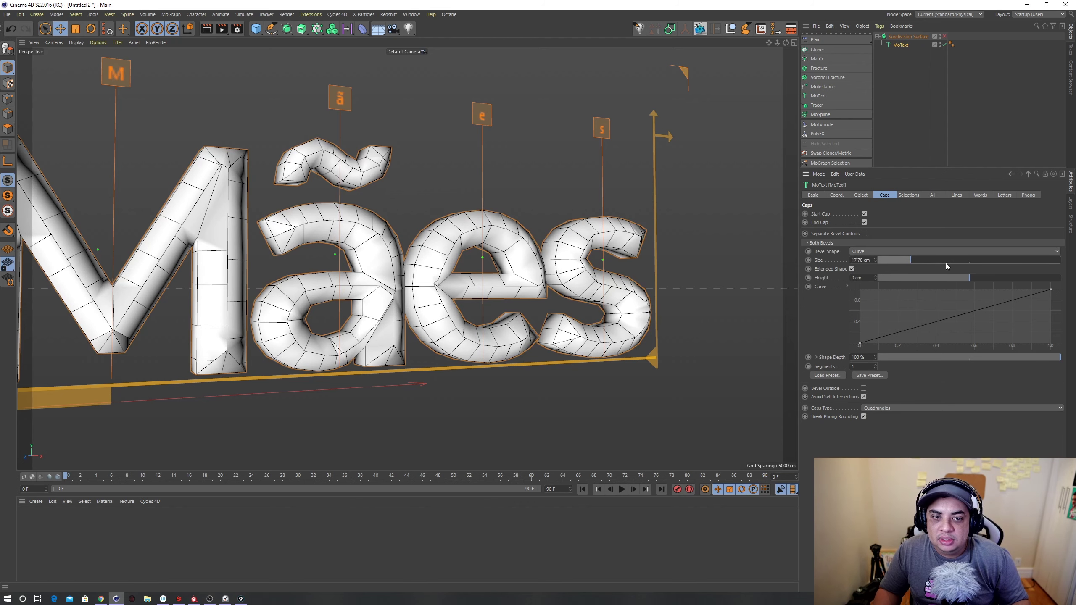
key("ctrl+z")
key("ctrl+z")
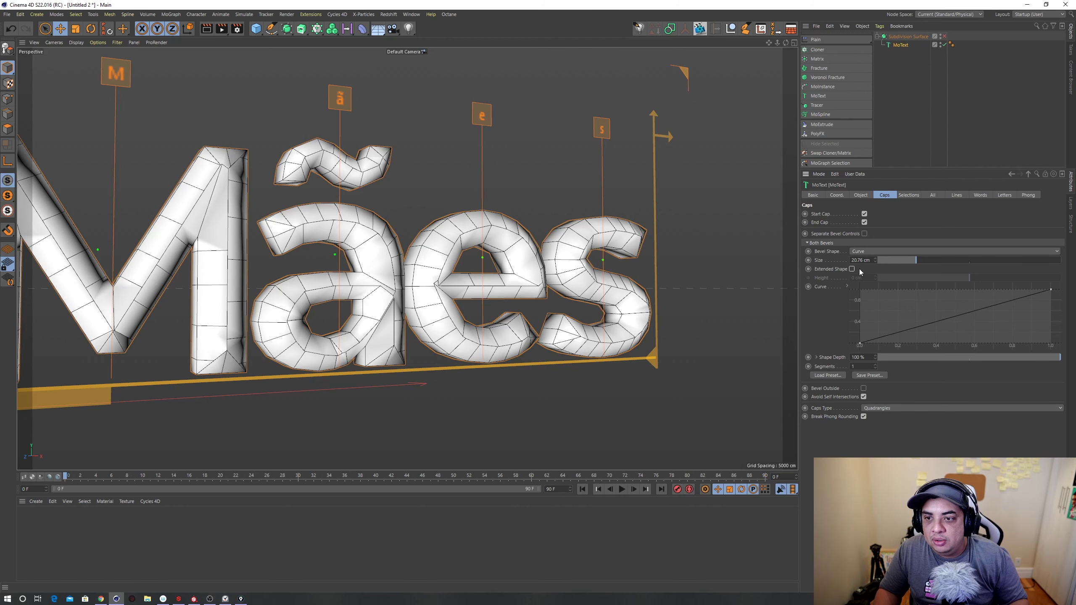
mouse_move(969, 279)
left_mouse_down()
mouse_move(1020, 278)
mouse_move(896, 264)
left_mouse_up()
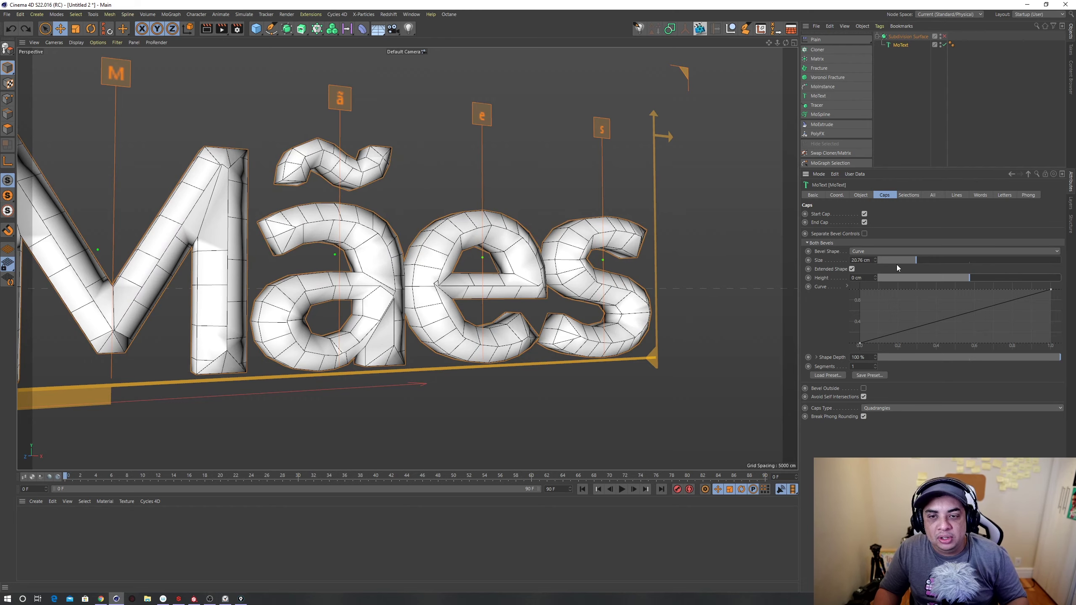
left_click(905, 251)
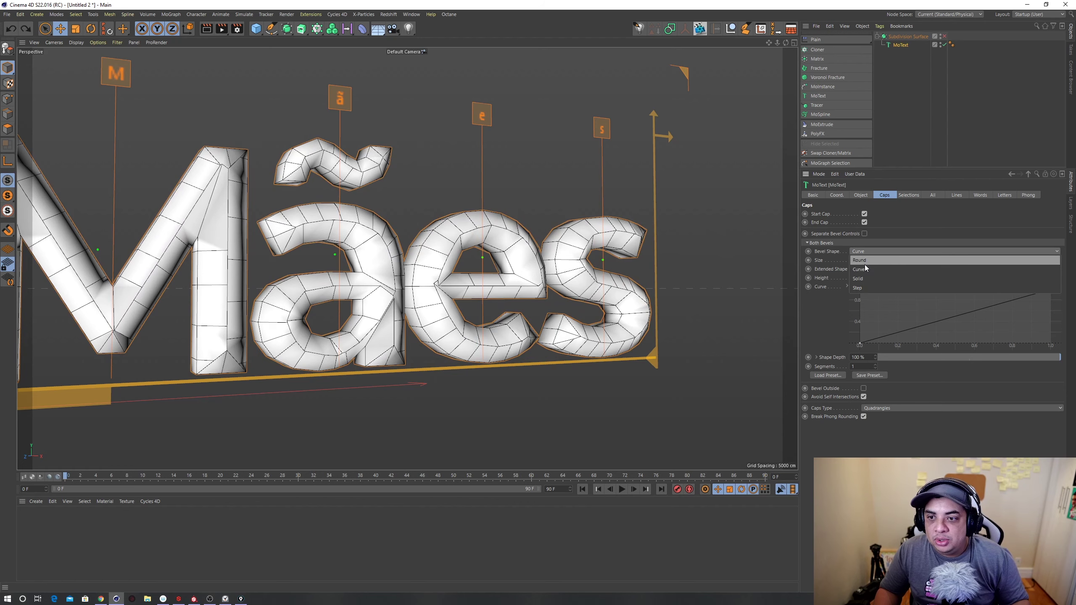
left_click(868, 259)
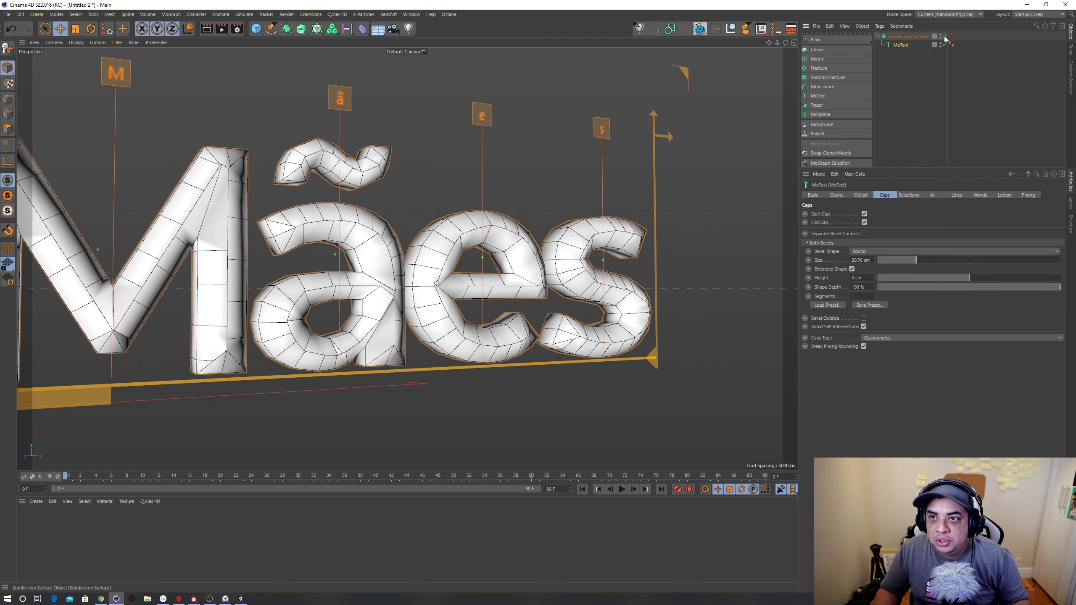
Step: Give the Mães letters a thinner 2-segment bevel and switch the viewport to Gouraud shading
left_click(945, 37)
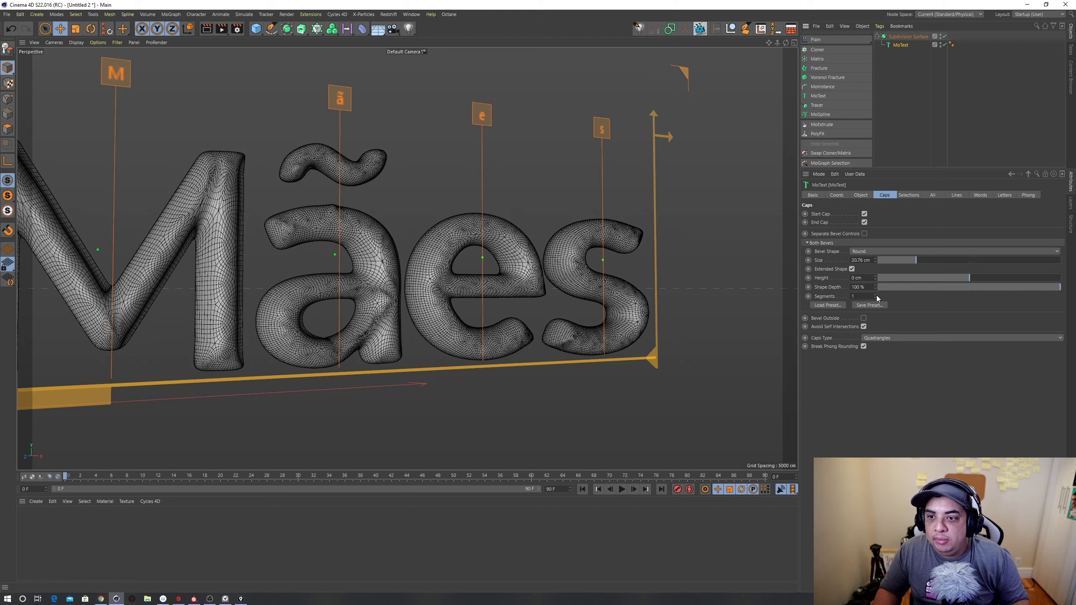
left_click(875, 295)
mouse_move(475, 271)
left_mouse_down("alt")
mouse_move(469, 302)
mouse_move(425, 243)
left_mouse_up("alt")
left_click_drag(911, 262, 891, 261)
left_click(365, 29)
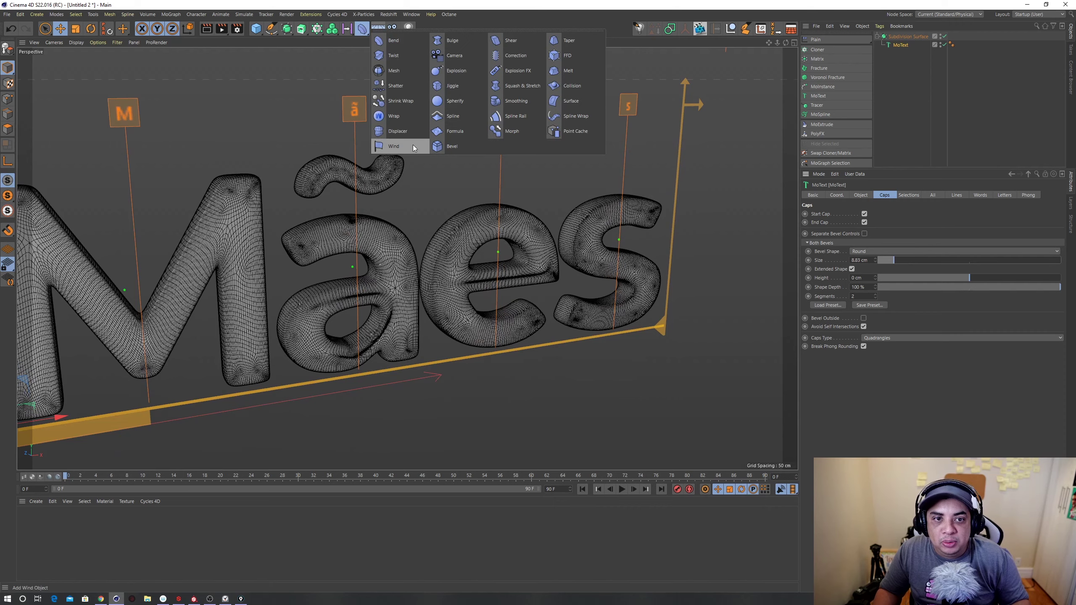
left_click_drag(449, 188, 414, 204, "alt")
key("n")
key("a")
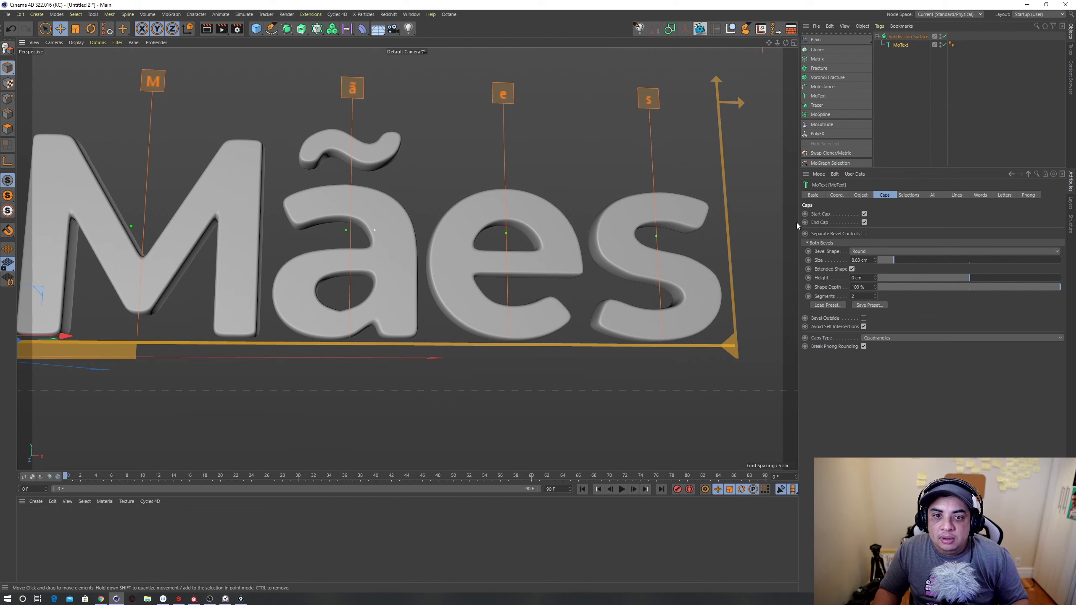
Step: Apply the Half Circle bevel preset and reshape the Bevel Curve into a steep arch
left_click(827, 304)
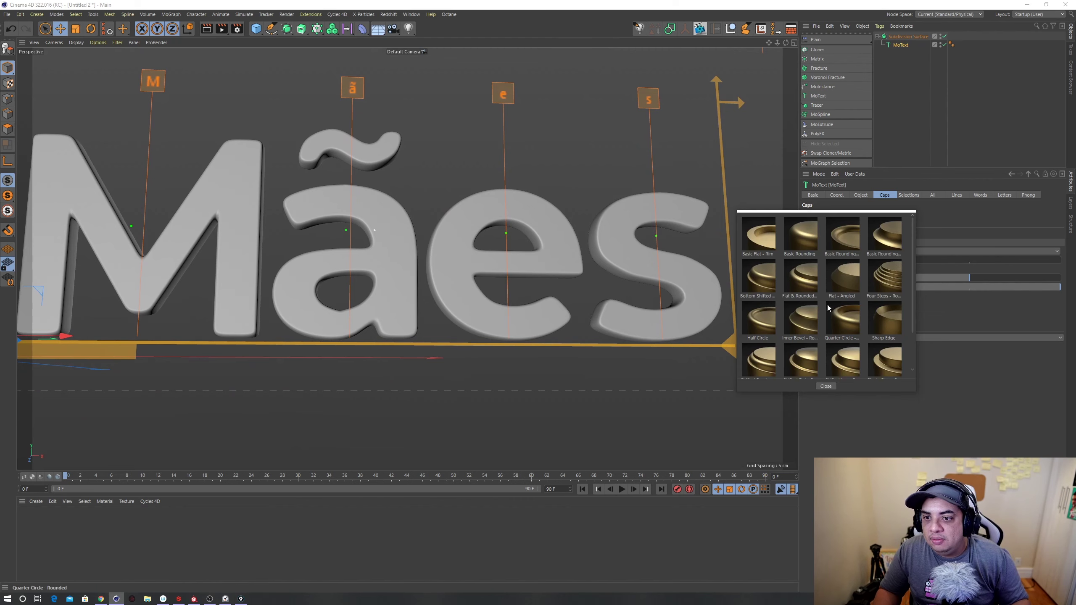
left_click(760, 332)
left_click_drag(462, 250, 520, 188, "alt")
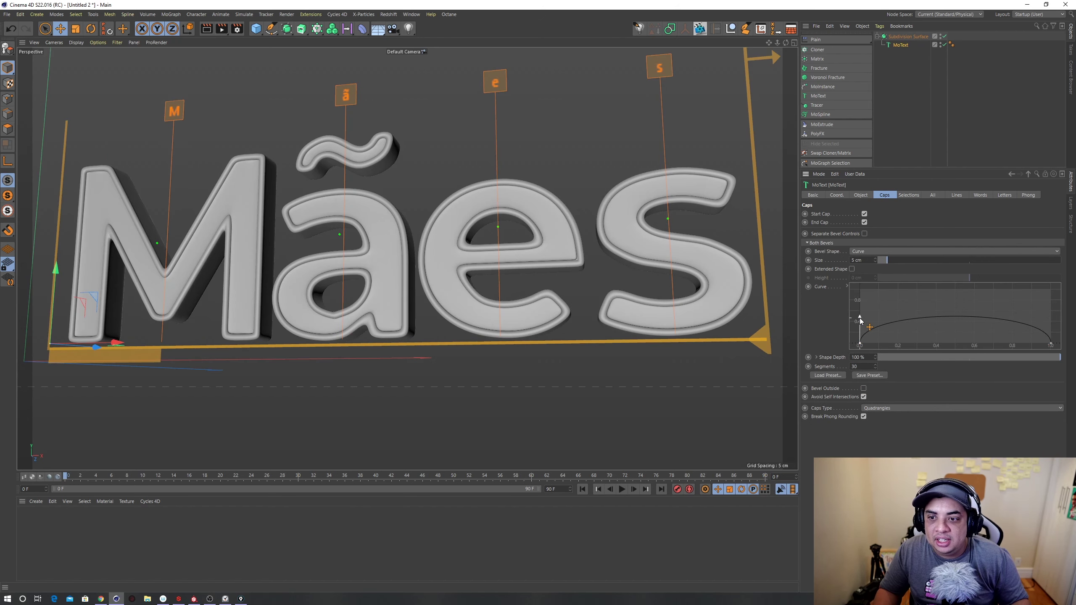
left_click_drag(924, 319, 929, 317)
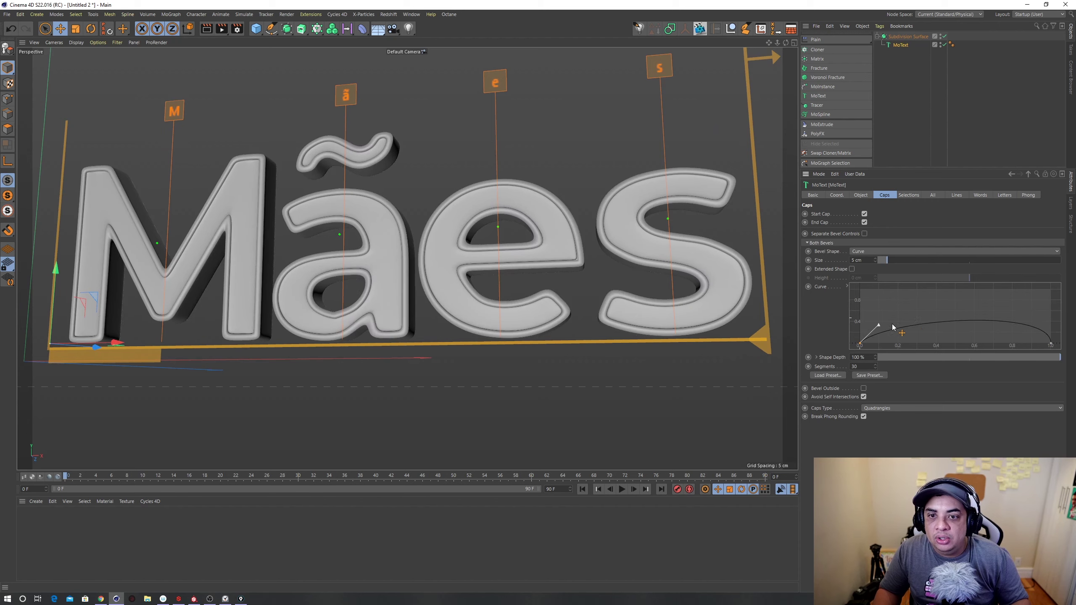
left_click_drag(930, 317, 864, 285)
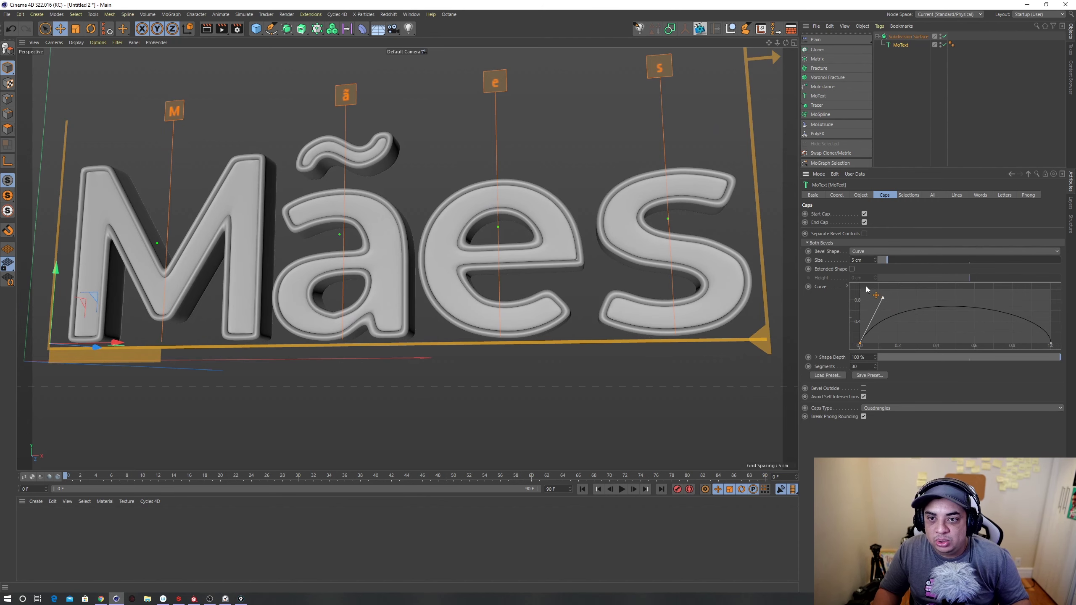
left_click_drag(917, 314, 862, 310)
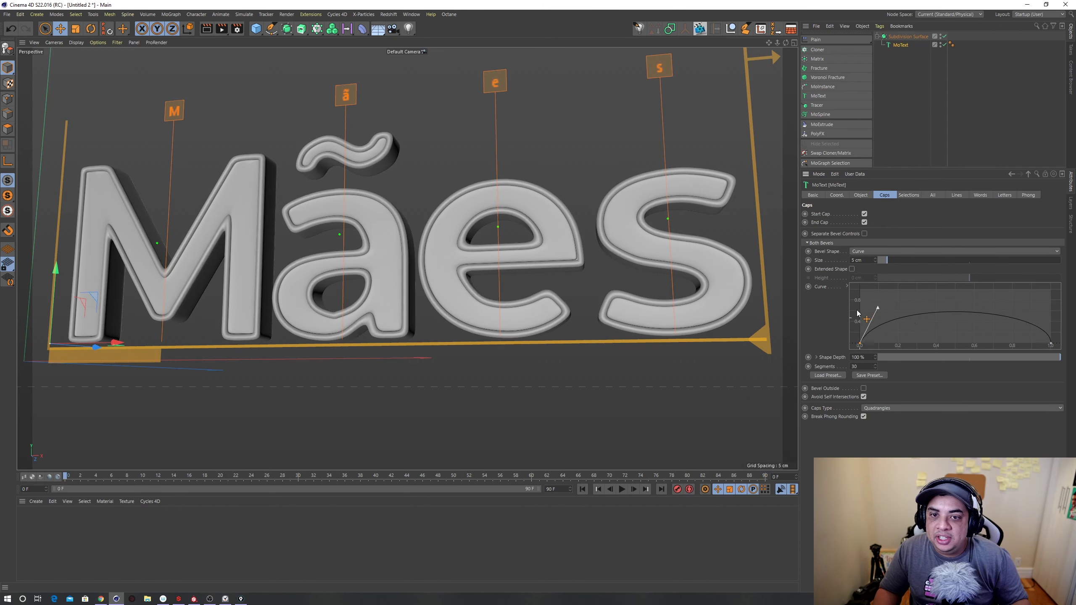
mouse_move(351, 231)
left_mouse_down("alt")
mouse_move(535, 249)
mouse_move(486, 224)
left_mouse_up("alt")
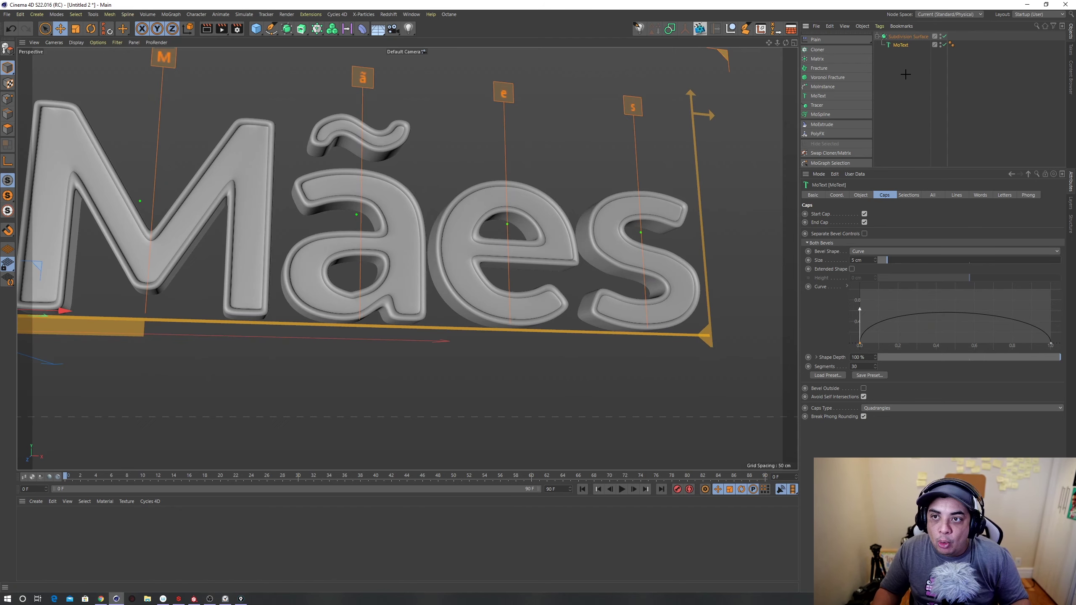
Step: Rename the Subdivision Surface and its MoText to 'borda'
double_click(905, 37)
type("borda")
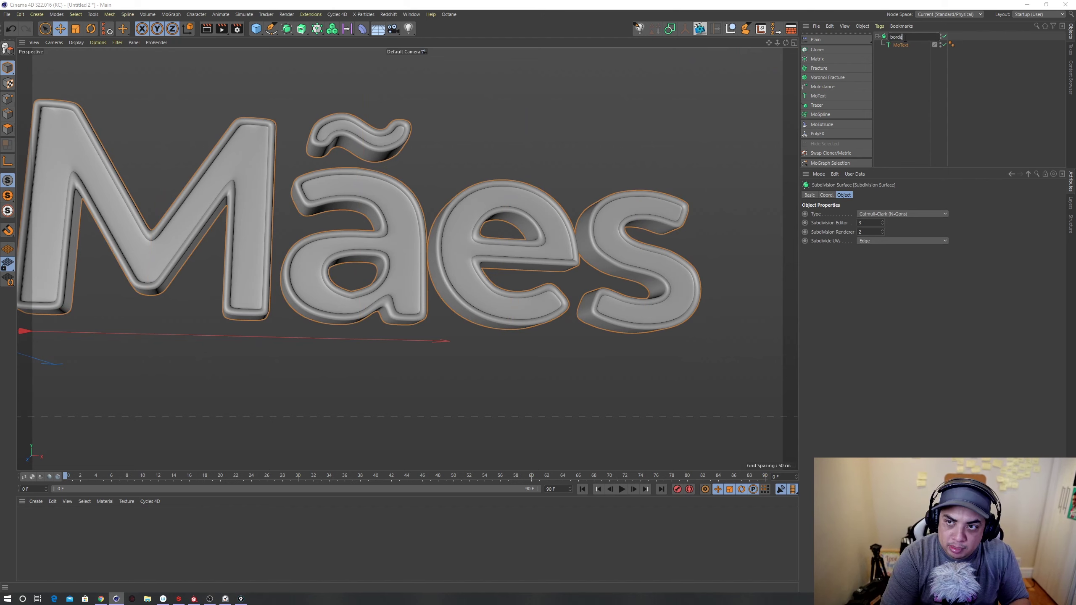
left_click(896, 66)
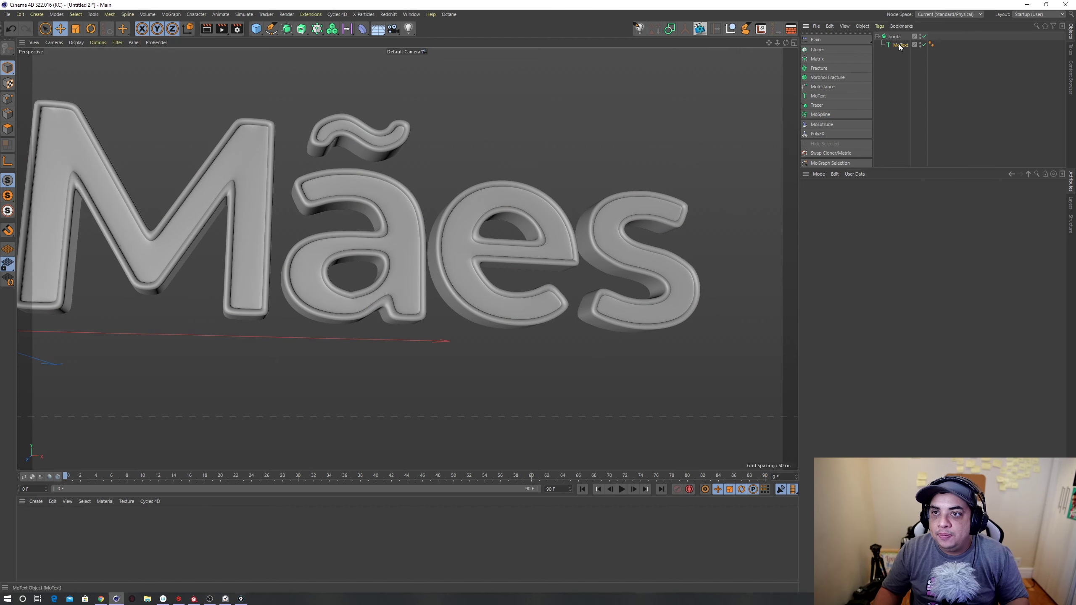
double_click(900, 45)
type("borda")
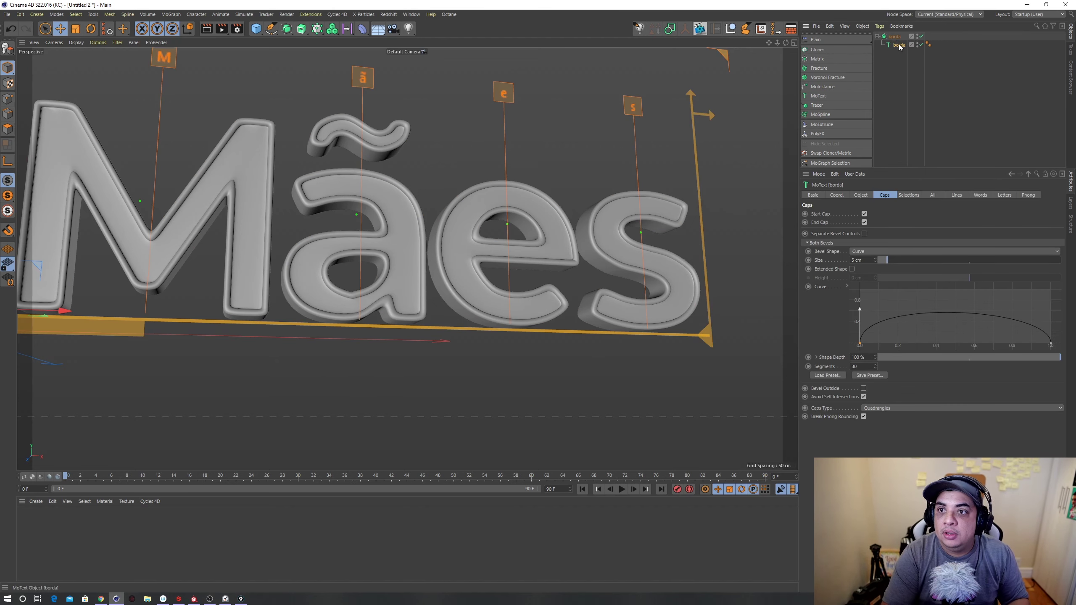
left_click(891, 68)
Step: Duplicate the borda hierarchy and rename the copies to 'base'
left_click_drag(894, 36, 887, 70, "ctrl")
double_click(896, 54)
type("base")
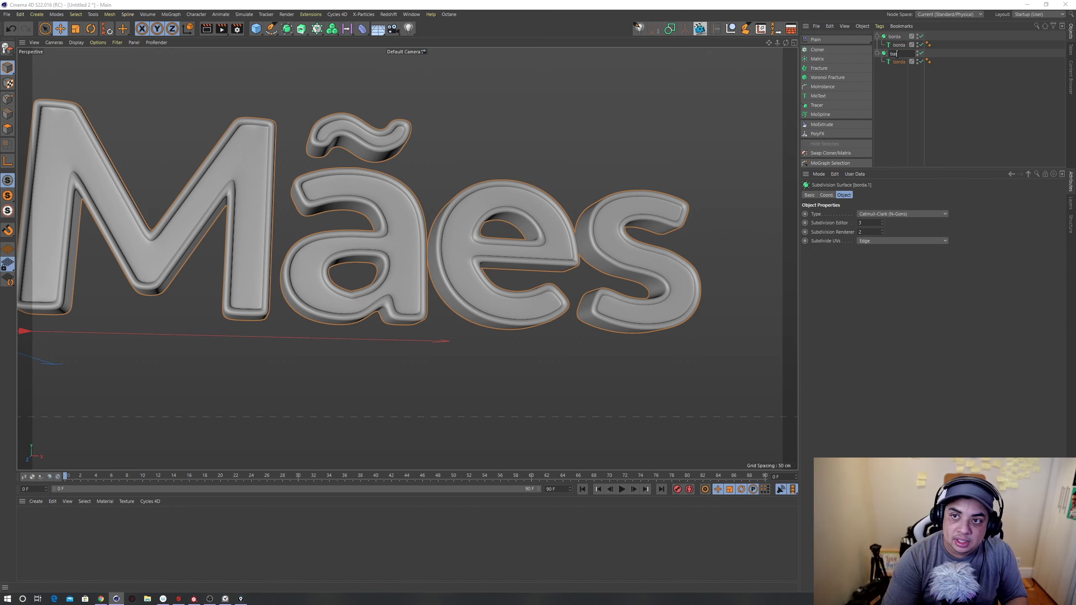
left_click(898, 61)
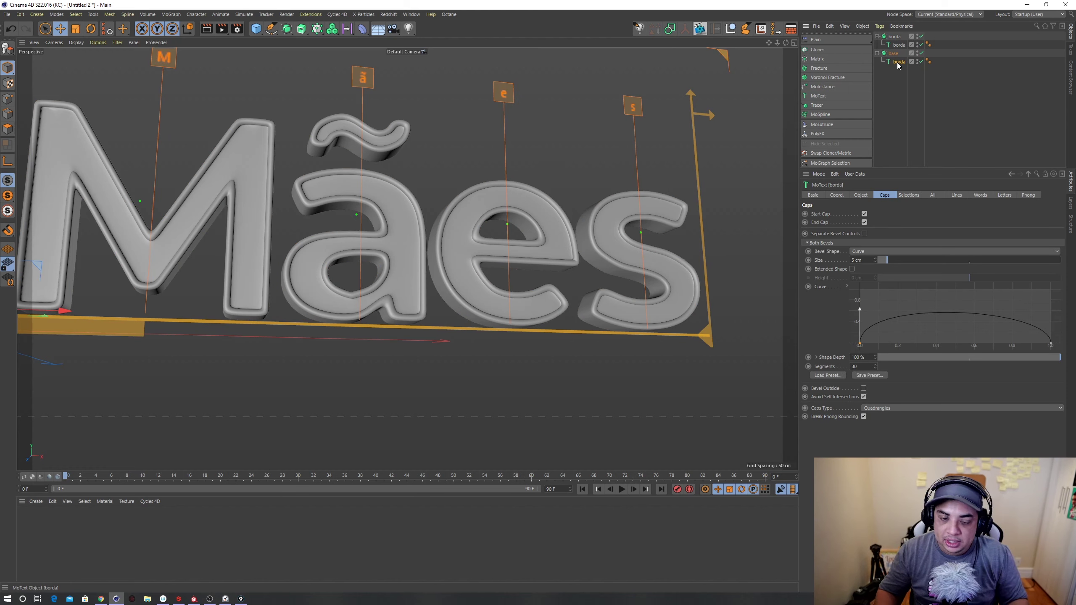
double_click(898, 62)
type("base")
key("Return")
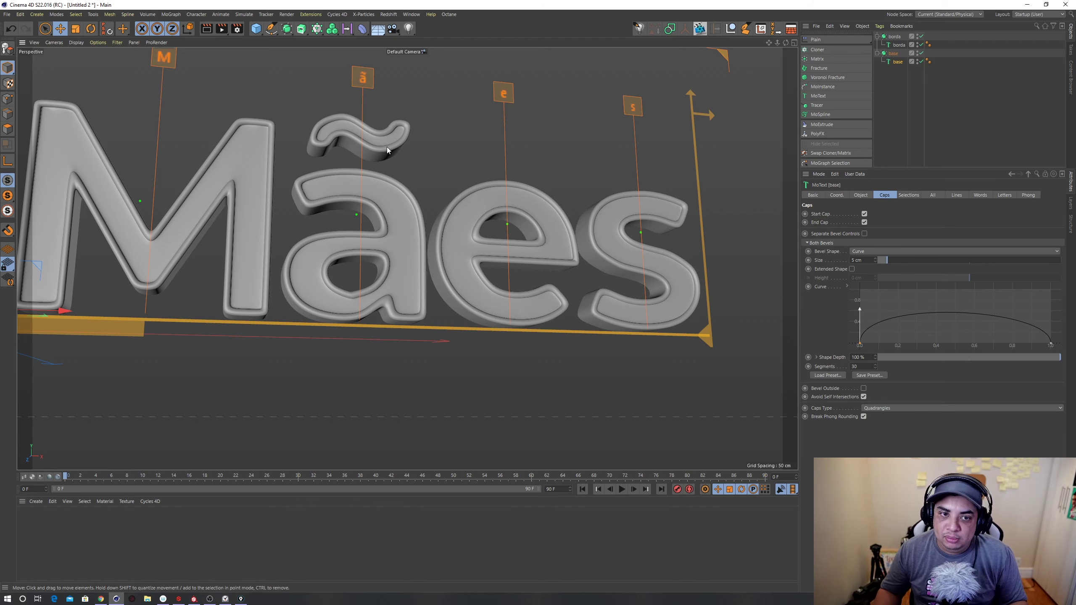
key("h")
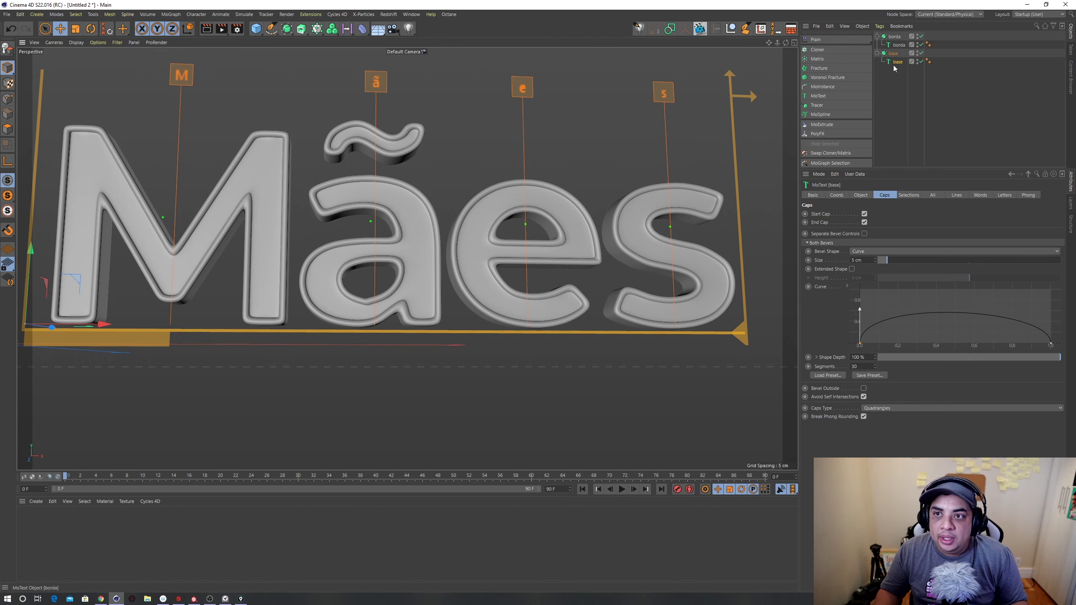
middle_click_drag(513, 193, 373, 215, "alt")
left_click_drag(377, 216, 306, 226, "alt")
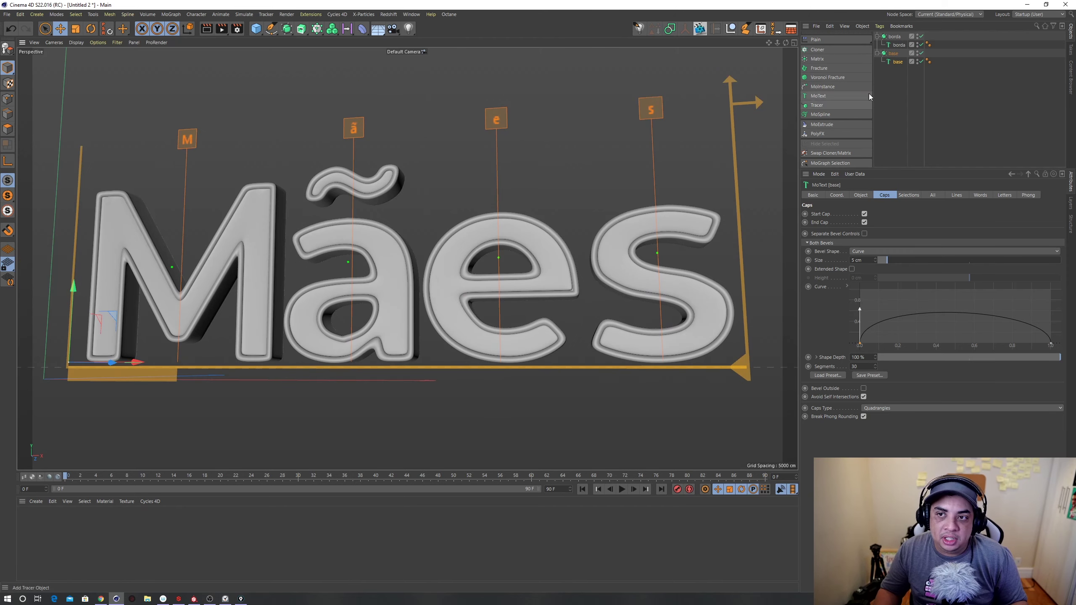
Step: Enable Bevel Outside on the borda MoText and slide the borda text along X
left_click(897, 94)
left_click(898, 44)
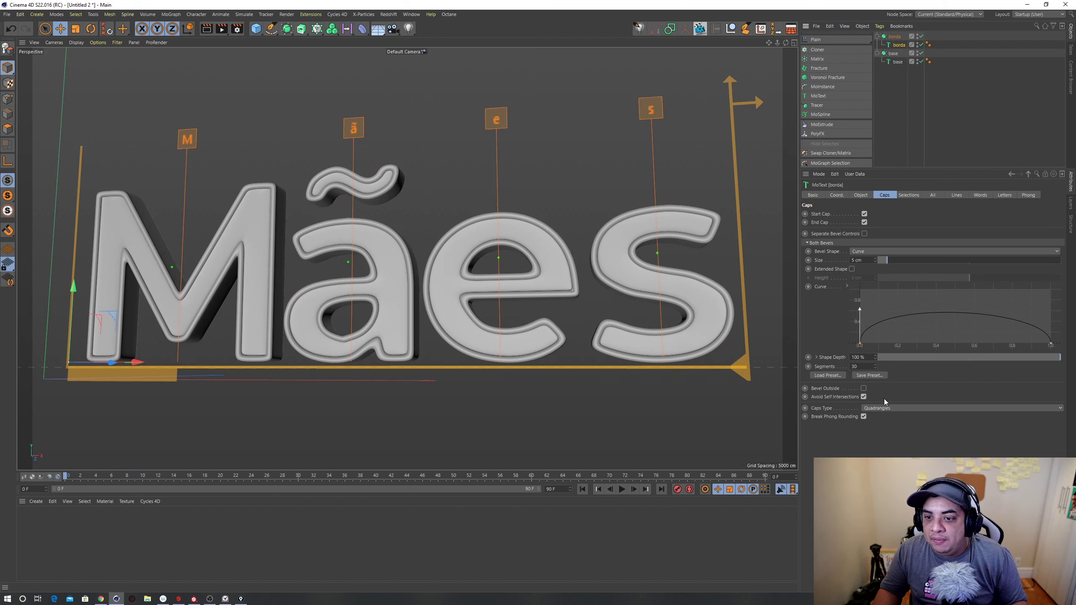
left_click(863, 388)
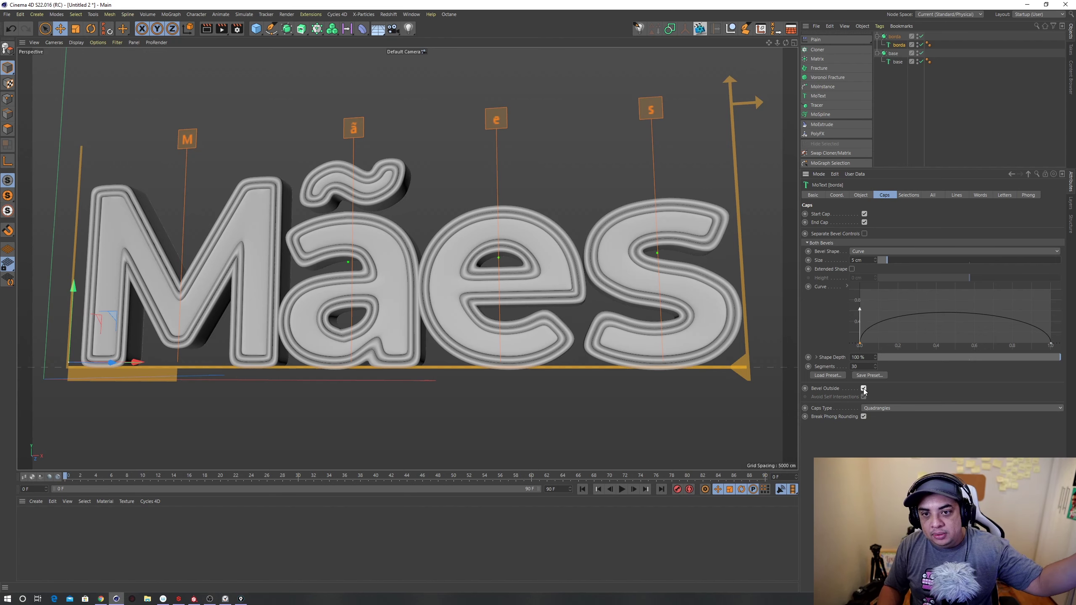
left_click(894, 36)
mouse_move(530, 200)
left_mouse_down("alt")
mouse_move(601, 194)
mouse_move(550, 204)
left_mouse_up("alt")
key("e")
left_click_drag(276, 345, 297, 351)
mouse_move(604, 215)
left_mouse_down("alt")
mouse_move(679, 199)
mouse_move(614, 176)
left_mouse_up("alt")
Step: Apply the Basic Rounding bevel preset to the base MoText
left_click(893, 53)
left_click(897, 62)
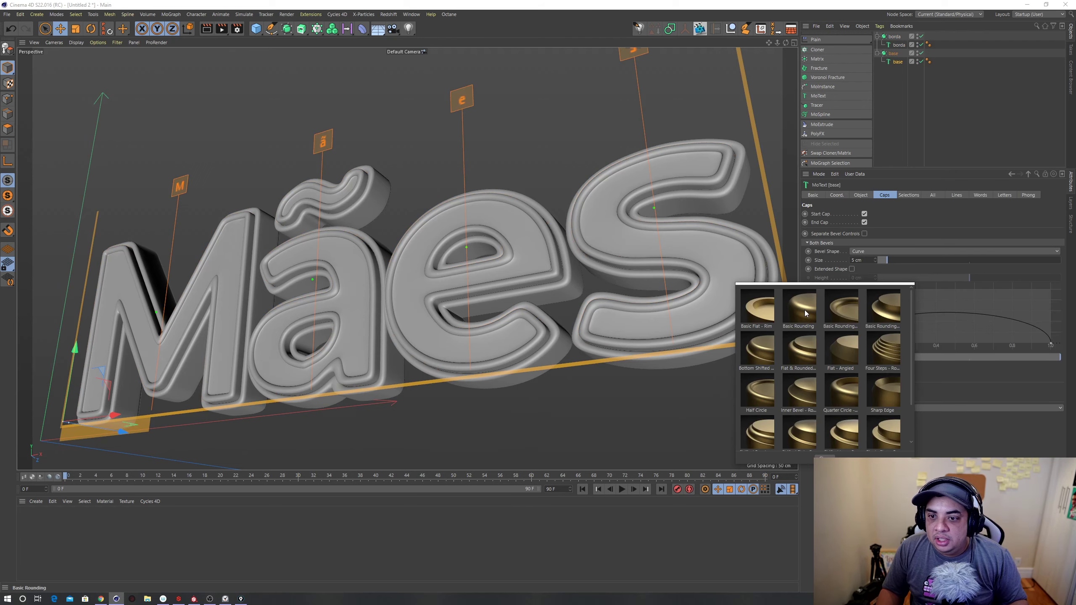
left_click(805, 314)
scroll(682, 233, "up", 3)
left_click(650, 243)
mouse_move(651, 243)
left_mouse_down("alt")
mouse_move(610, 286)
mouse_move(579, 281)
mouse_move(500, 200)
mouse_move(444, 187)
mouse_move(709, 147)
mouse_move(648, 208)
mouse_move(719, 190)
mouse_move(645, 189)
left_mouse_up("alt")
left_click(646, 189)
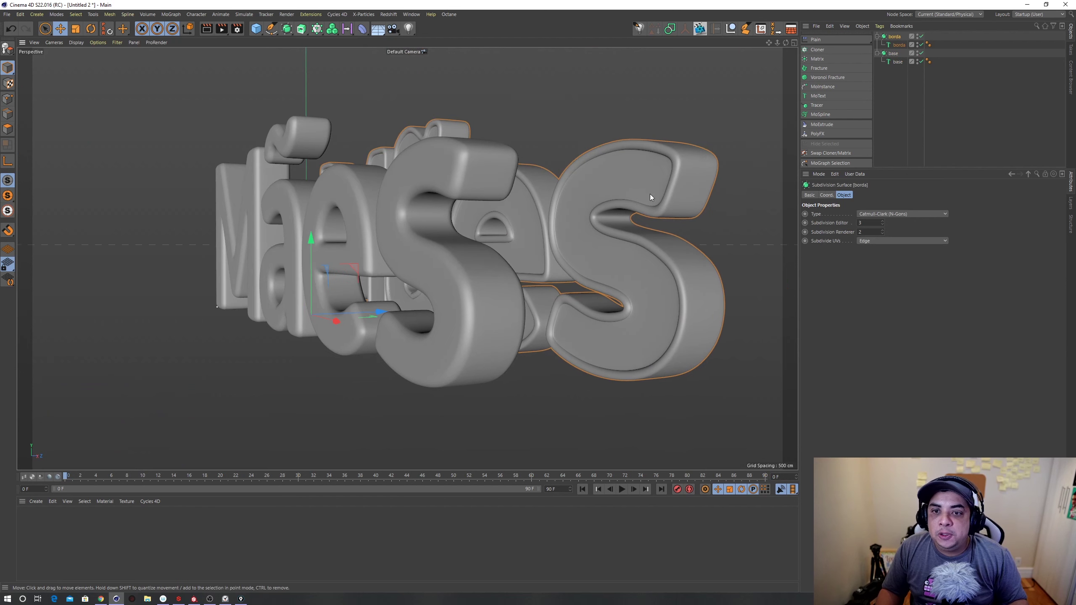
Step: Raise the borda bevel's Shape Depth to 416%
left_click(899, 44)
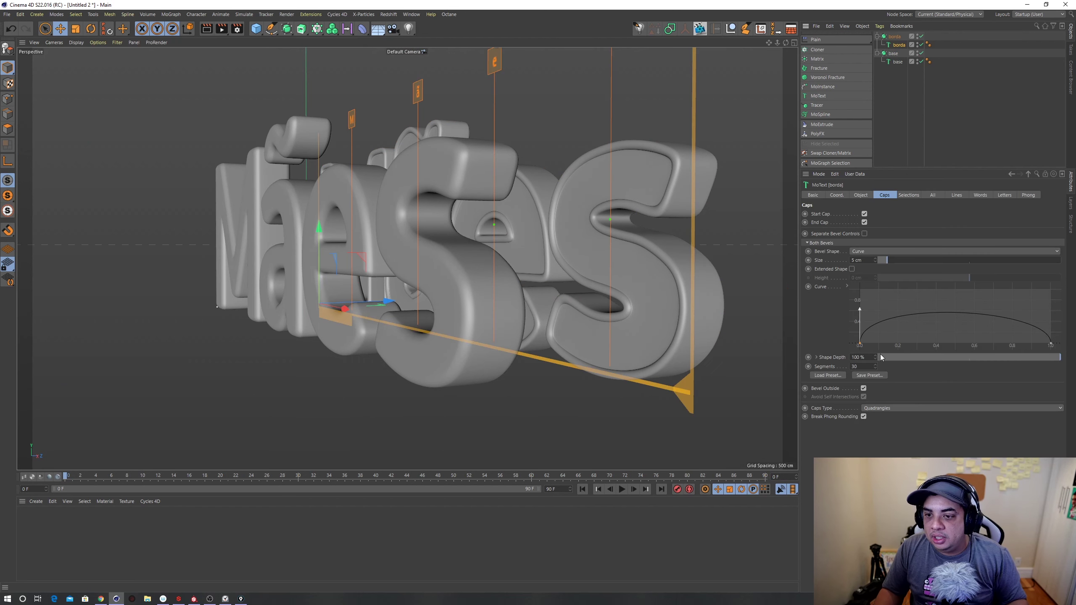
left_click_drag(874, 357, 847, 307)
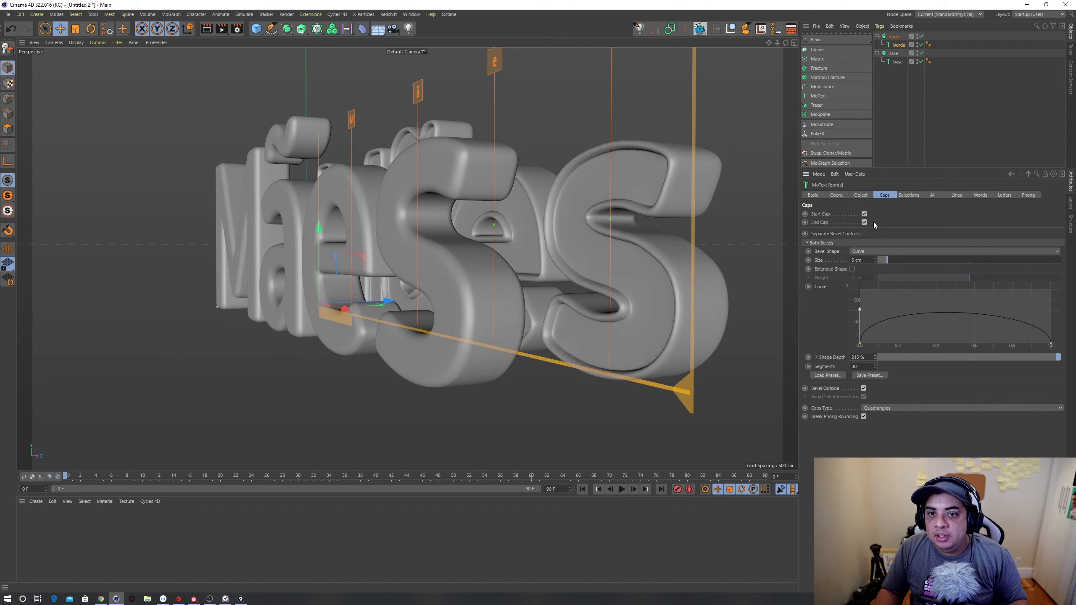
left_click_drag(847, 307, 827, 205)
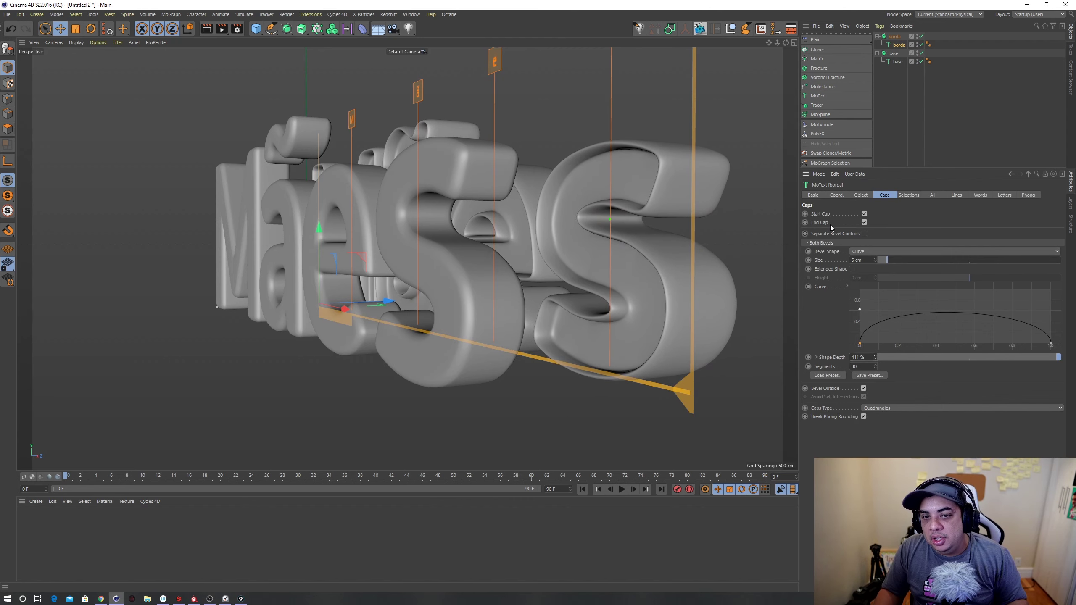
Step: Set the base MoText depth to 5 cm and slide it along X to align with borda
left_click(440, 171)
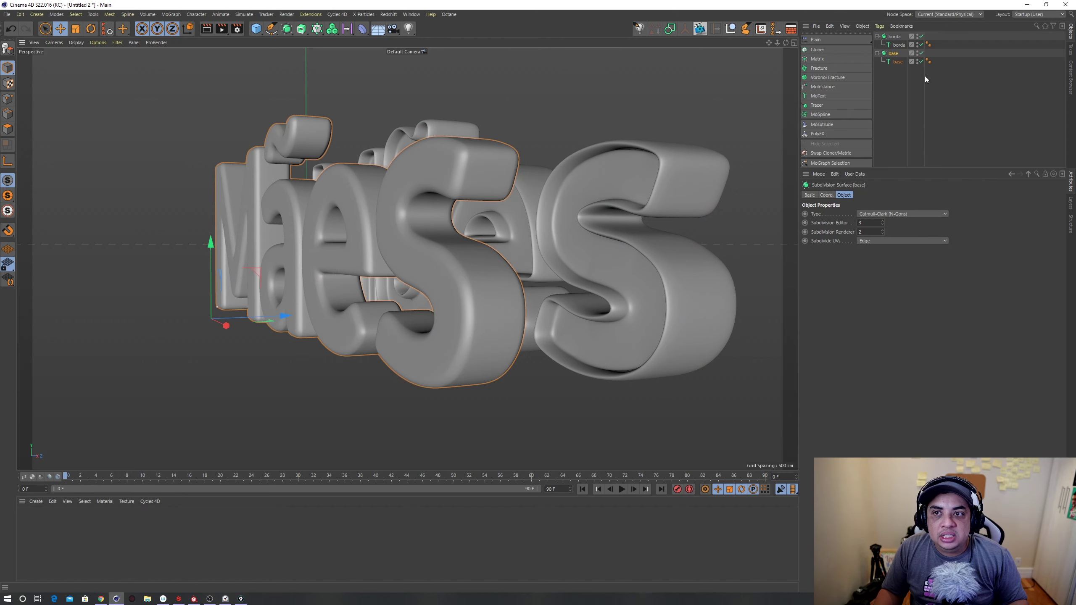
left_click(897, 63)
left_click(861, 195)
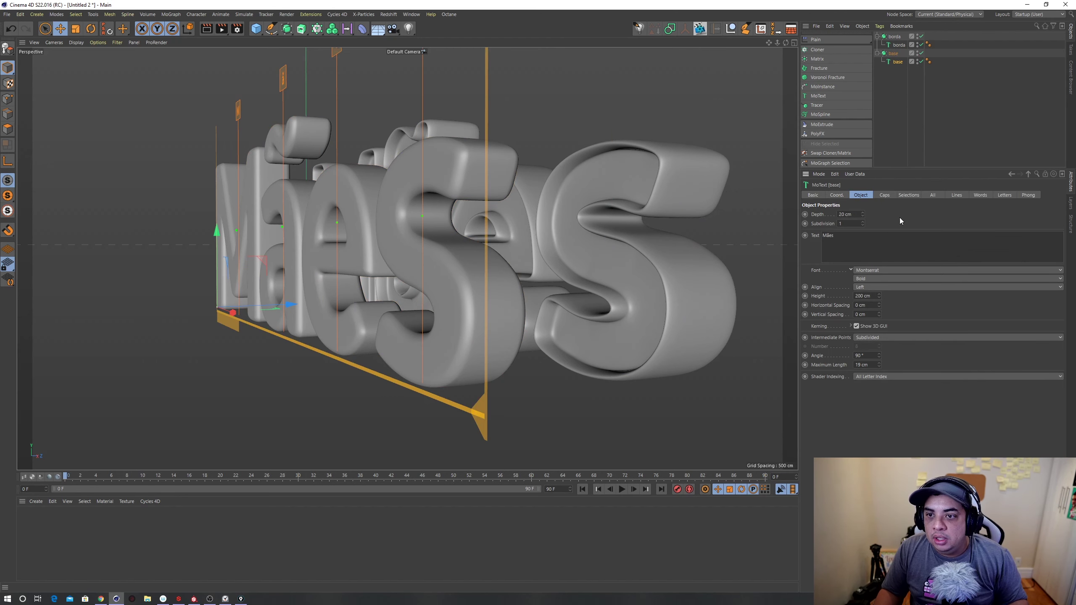
type("5")
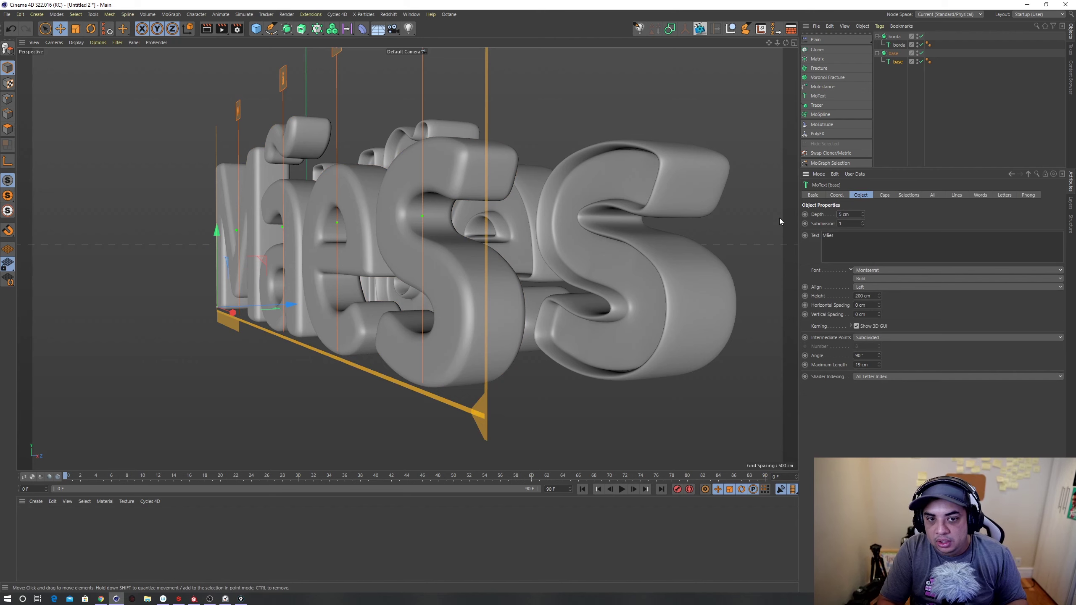
key("Return")
left_click_drag(663, 250, 529, 284, "alt")
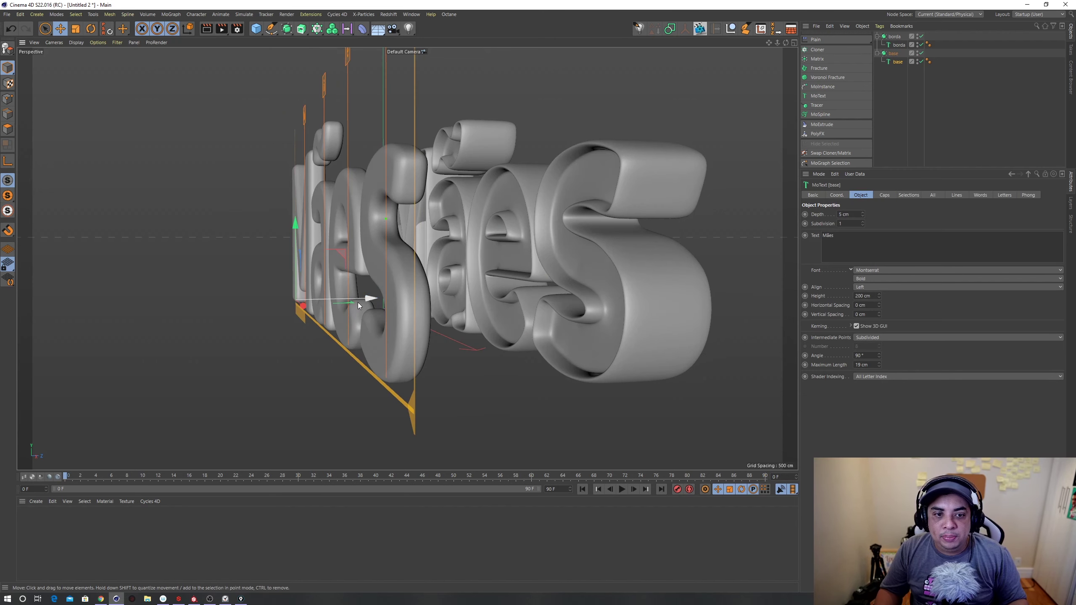
left_click_drag(358, 303, 448, 299)
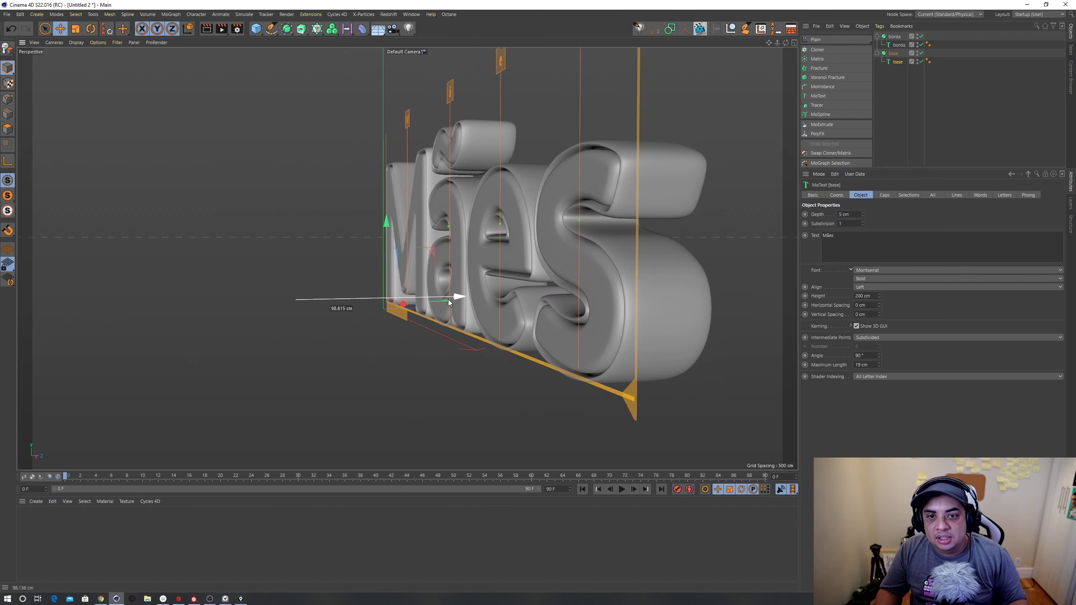
mouse_move(447, 299)
left_mouse_down("alt")
mouse_move(564, 278)
mouse_move(617, 286)
left_mouse_up("alt")
left_click_drag(530, 218, 554, 215, "alt")
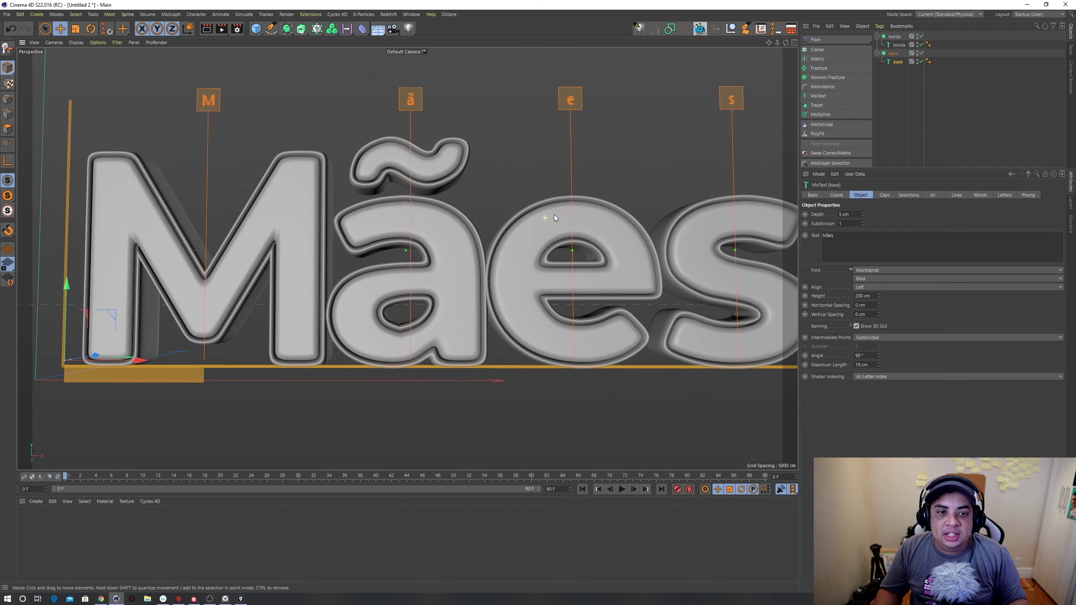
Step: Set the borda bevel Size to 3.5 cm in the Caps settings
left_click(897, 45)
left_click(884, 195)
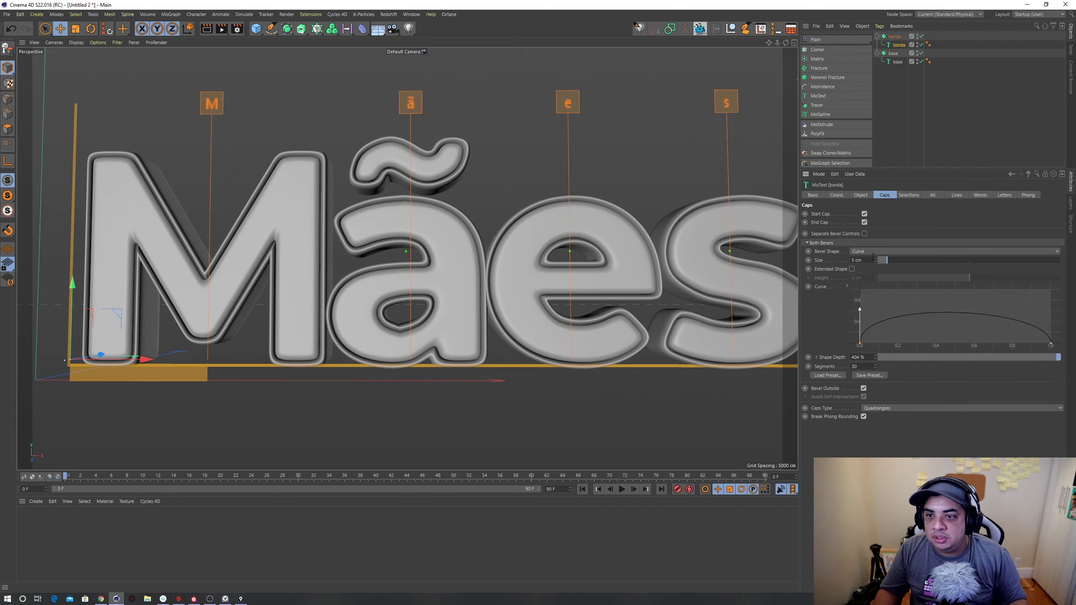
double_click(872, 259)
type("3")
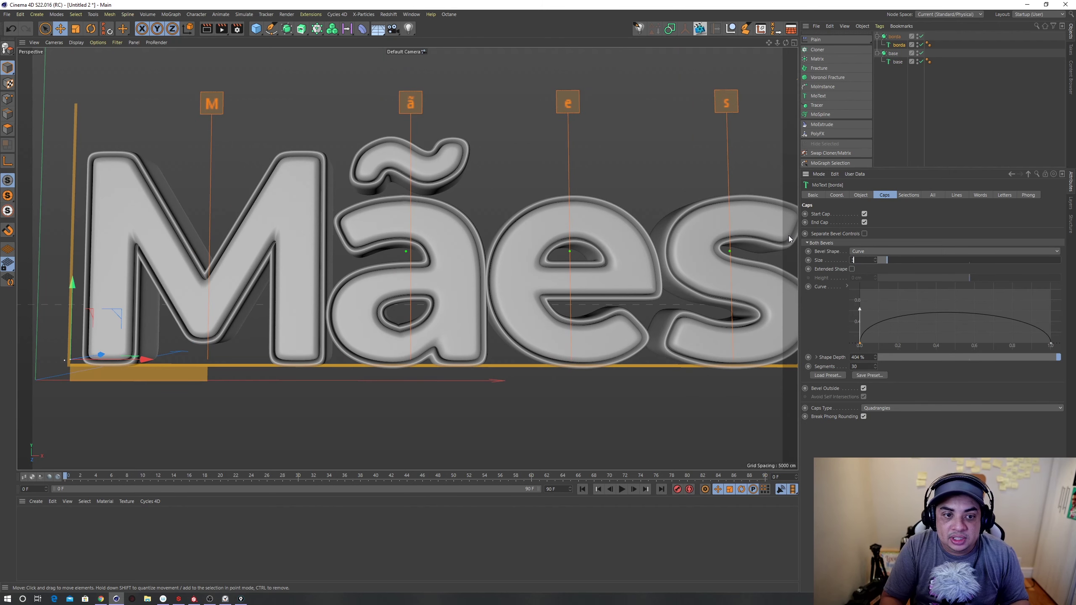
key("Return")
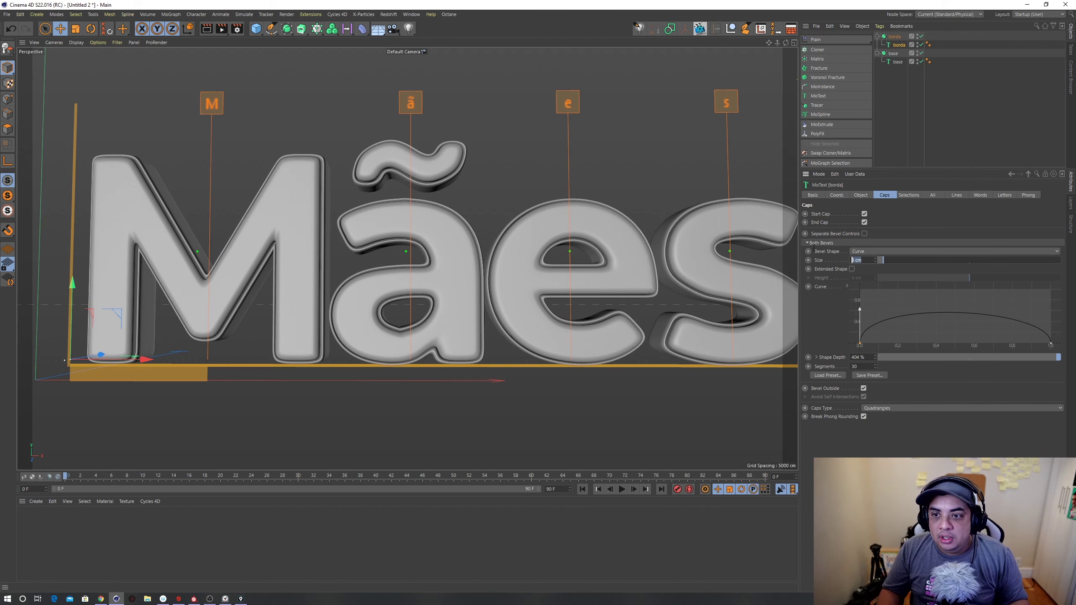
type("3.5")
key("Return")
left_click_drag(553, 261, 487, 287, "alt")
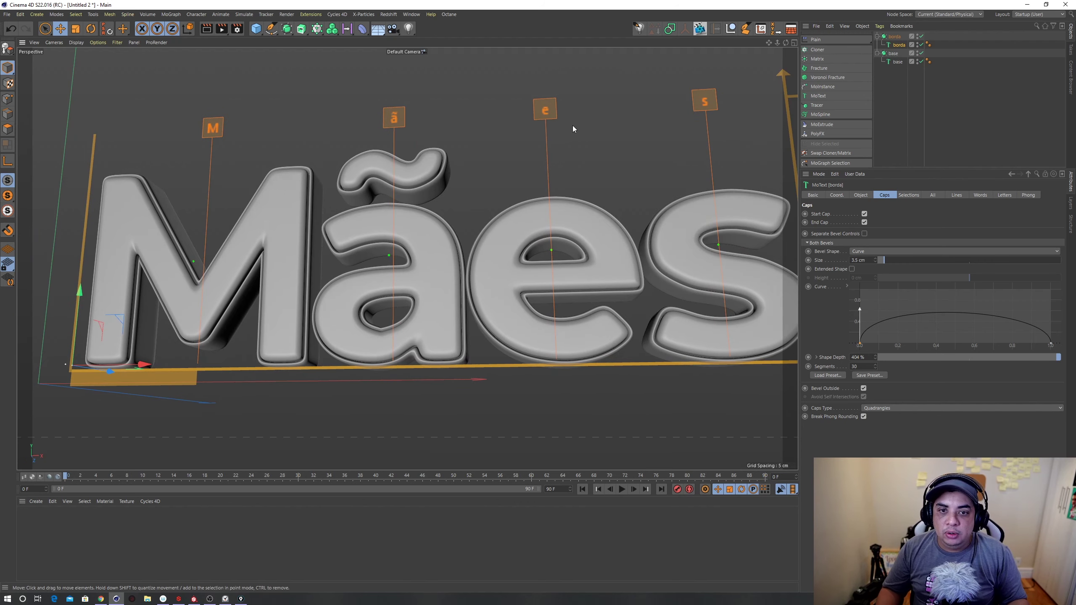
Step: Shift the e and s letters right on both borda and base text
left_click(897, 61)
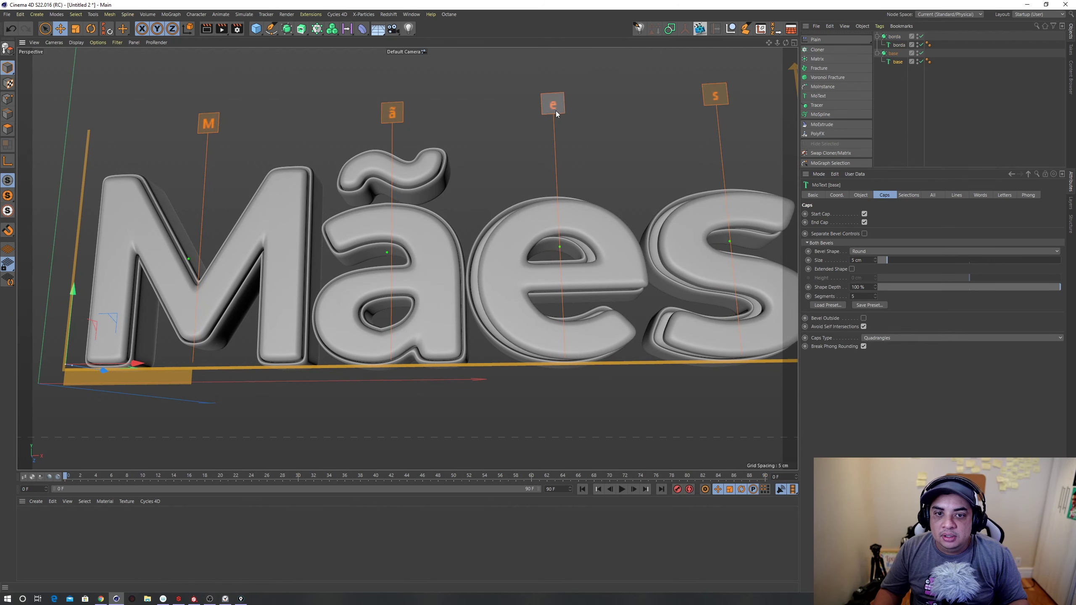
left_click(899, 45)
left_click_drag(549, 110, 555, 115)
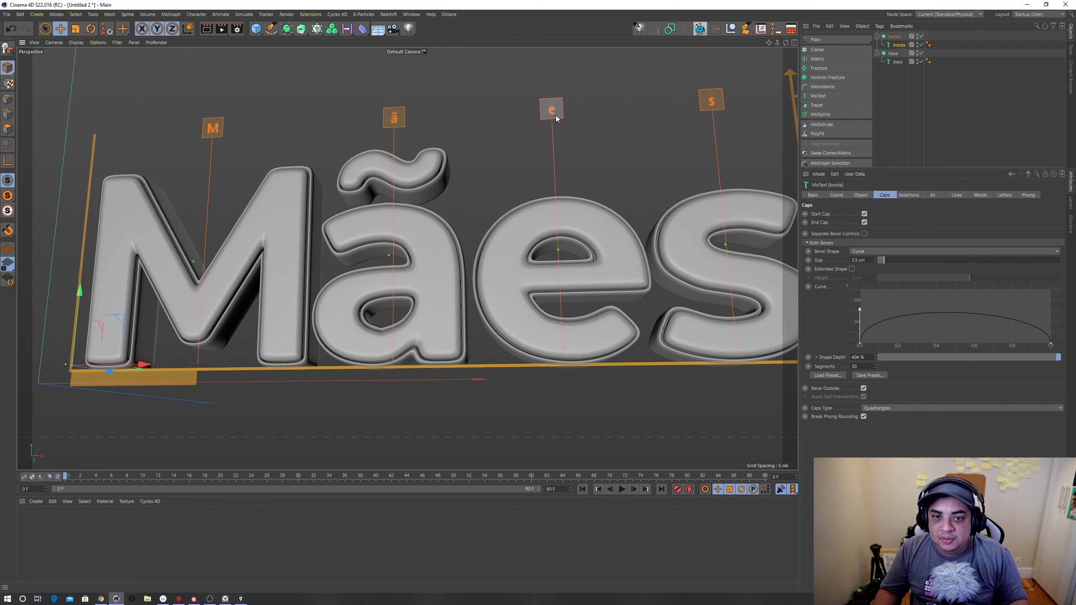
mouse_move(556, 116)
left_mouse_down("alt")
mouse_move(548, 169)
mouse_move(590, 160)
mouse_move(581, 145)
mouse_move(598, 108)
left_mouse_up("alt")
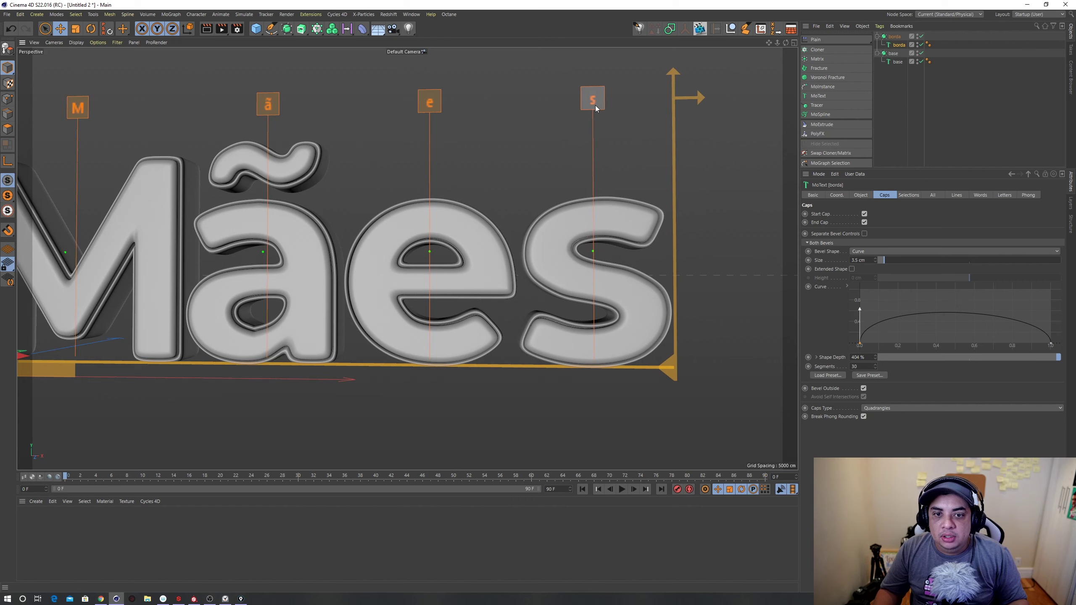
left_click(901, 63)
left_click_drag(599, 103, 600, 104)
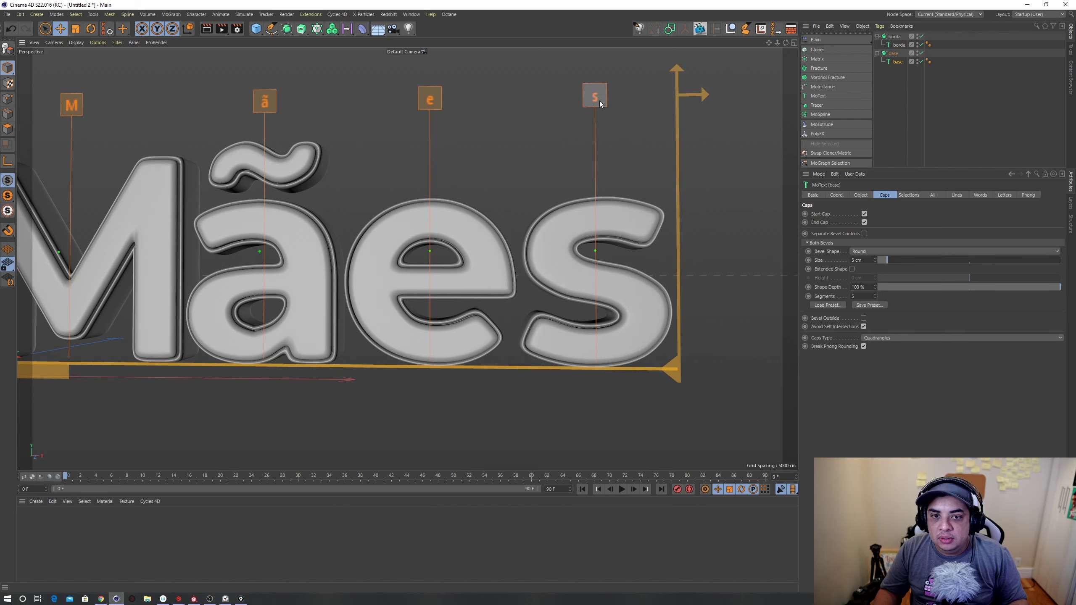
Step: Raise the borda bevel Size to 5 cm, respace borda and base letters, and add a Camera
left_click(897, 45)
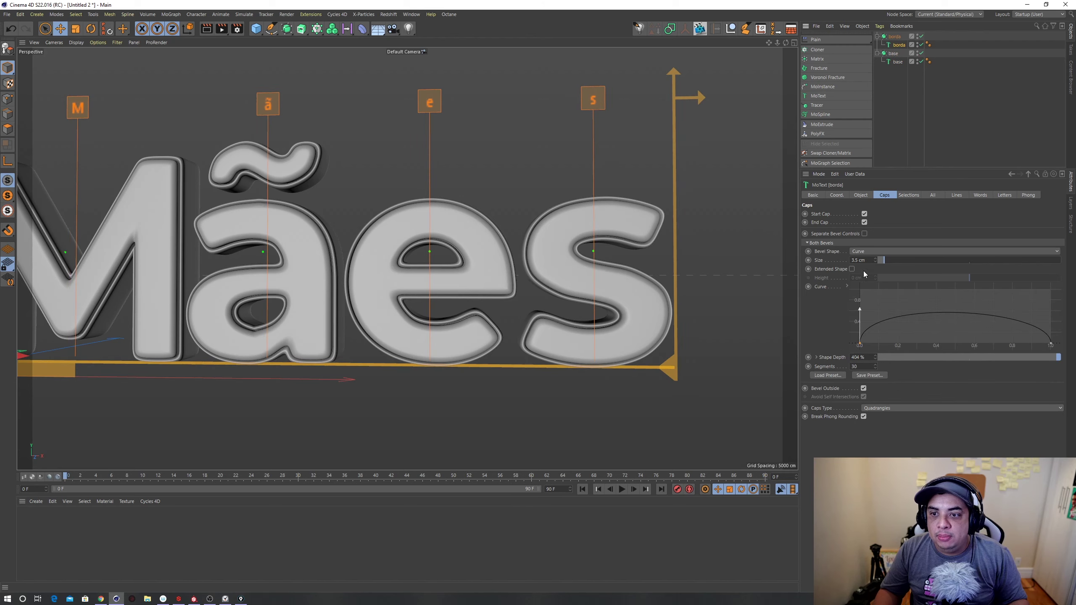
type("5")
key("Return")
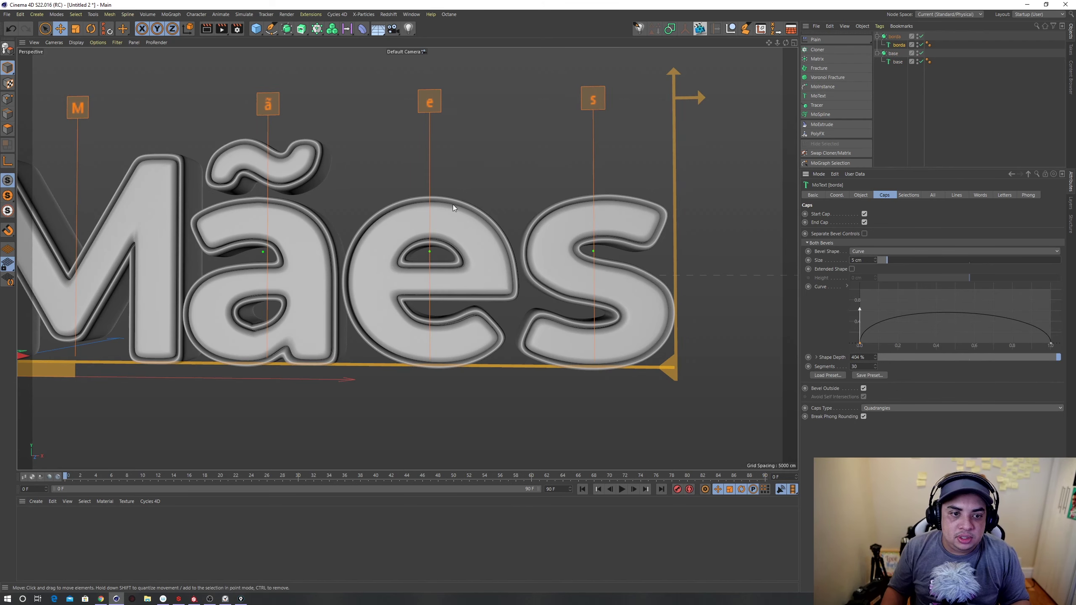
middle_click_drag(452, 204, 423, 239, "alt")
mouse_move(423, 238)
left_mouse_down("alt")
mouse_move(452, 229)
mouse_move(410, 215)
left_mouse_up("alt")
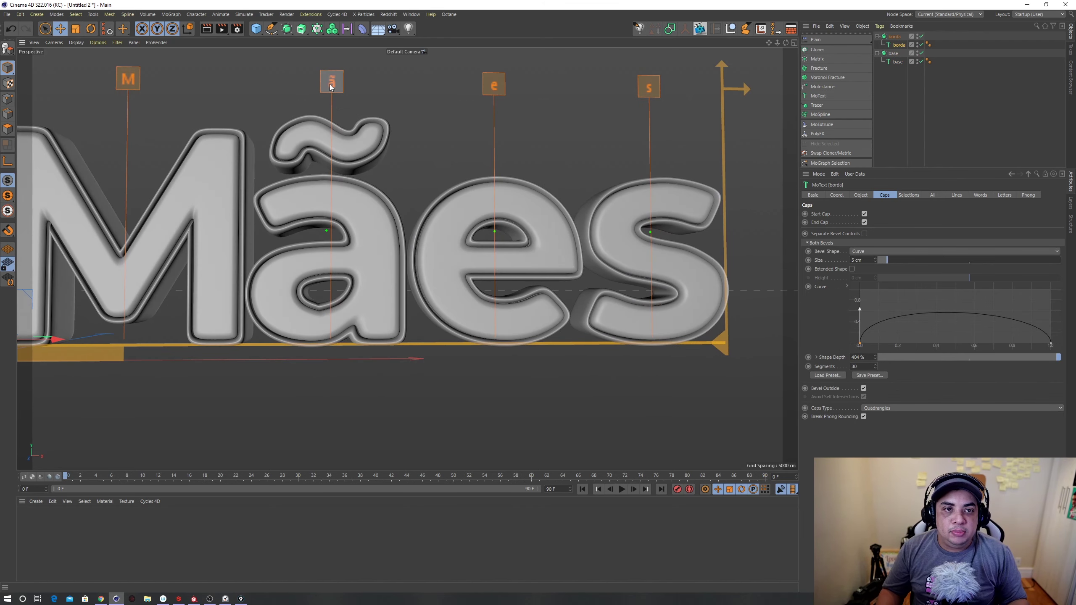
left_click_drag(337, 89, 345, 89)
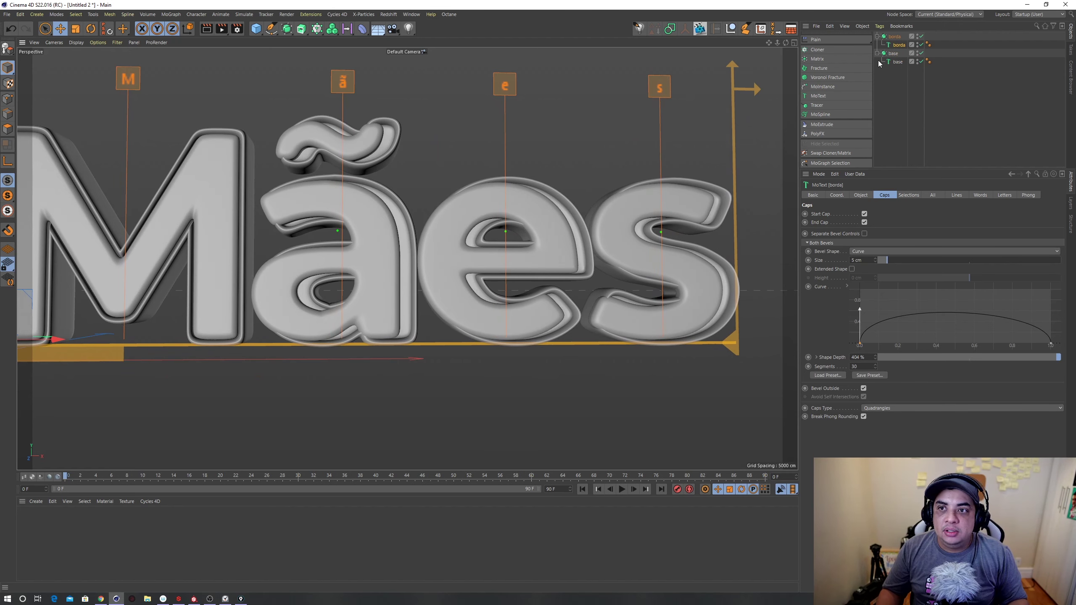
left_click(898, 62)
left_click_drag(338, 83, 350, 85)
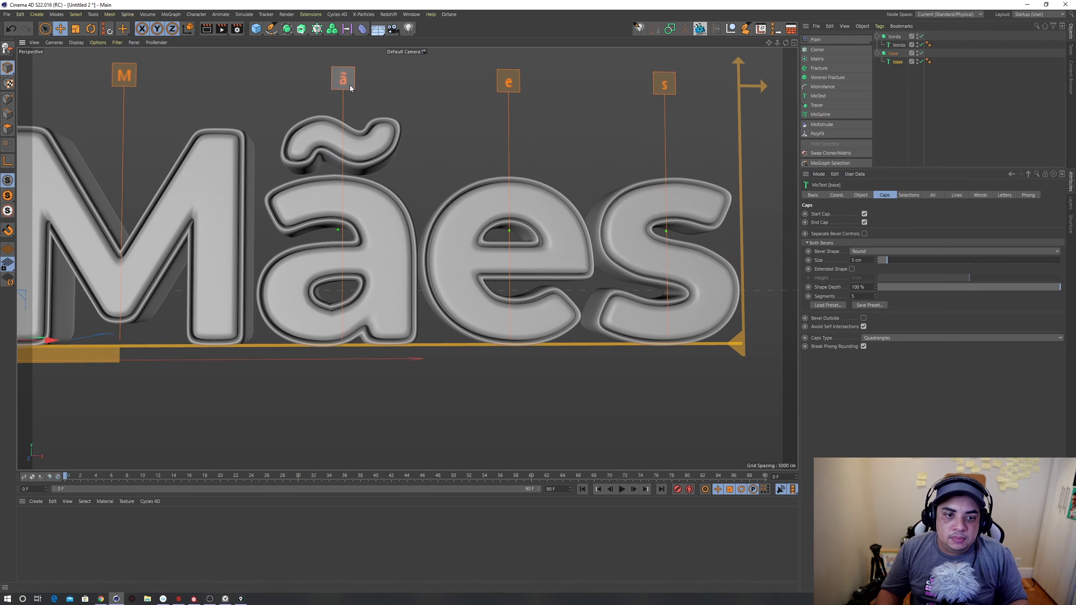
left_click(395, 32)
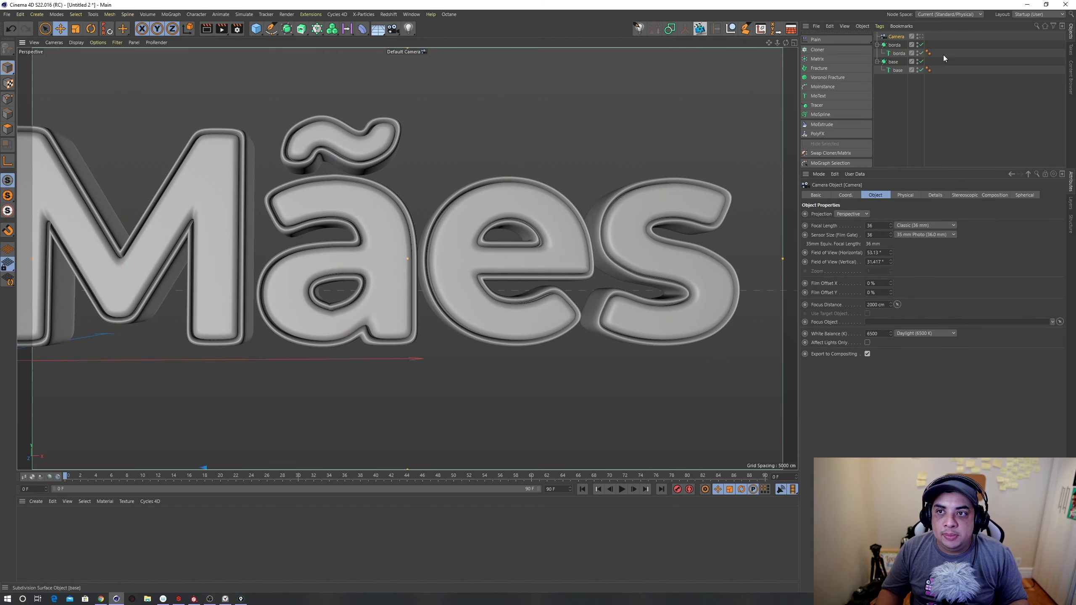
Step: Activate the camera with a 150 mm focal length, framing Mães at an angle
left_click(921, 37)
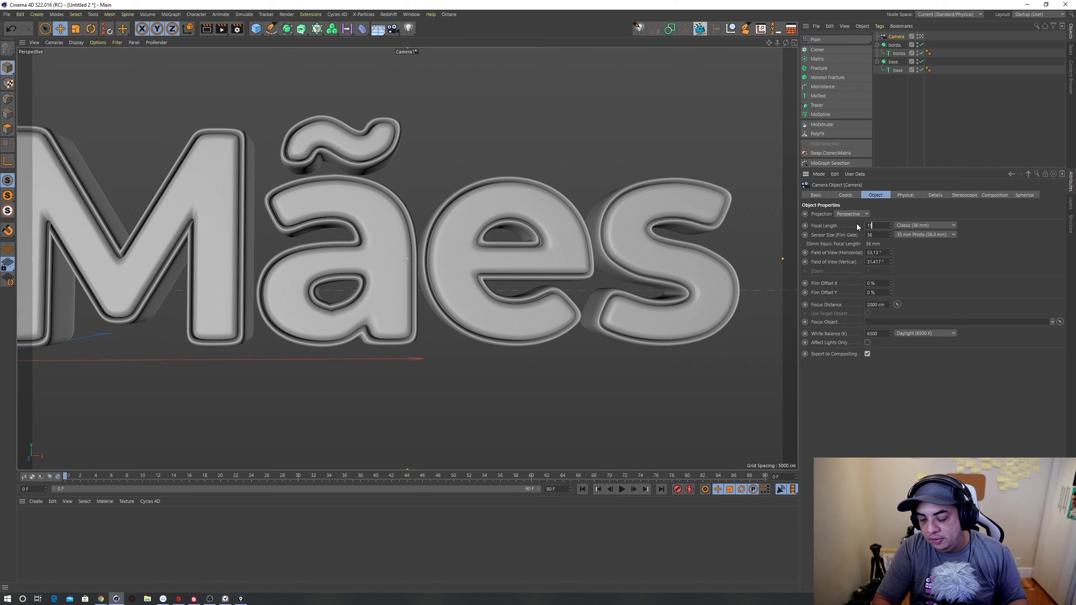
type("150")
key("Return")
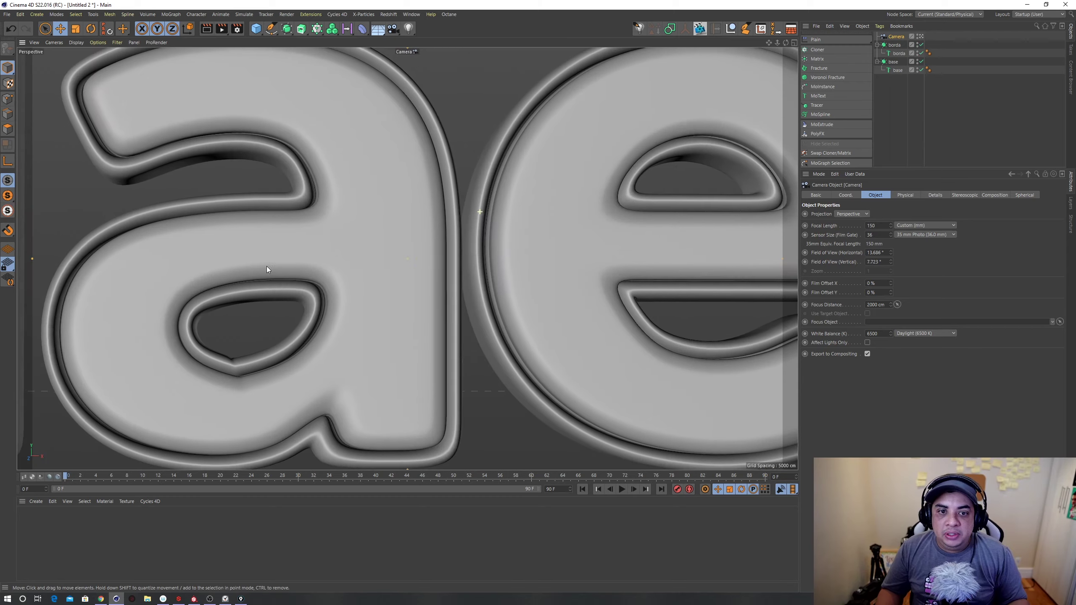
scroll(267, 269, "down", 5)
mouse_move(423, 220)
left_mouse_down("alt")
mouse_move(343, 226)
mouse_move(446, 249)
mouse_move(415, 258)
mouse_move(528, 231)
mouse_move(430, 241)
mouse_move(460, 237)
mouse_move(459, 203)
mouse_move(480, 190)
mouse_move(447, 229)
left_mouse_up("alt")
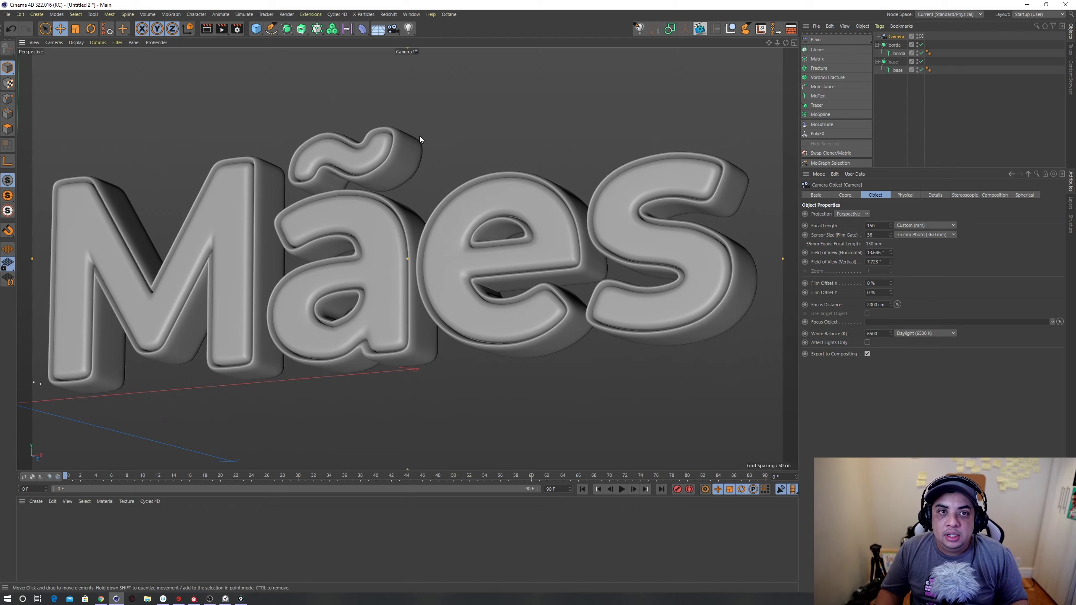
Step: Start saving the project under a new name, beginning with 'tex'
left_click(6, 14)
left_click(40, 98)
type("texto editavewl")
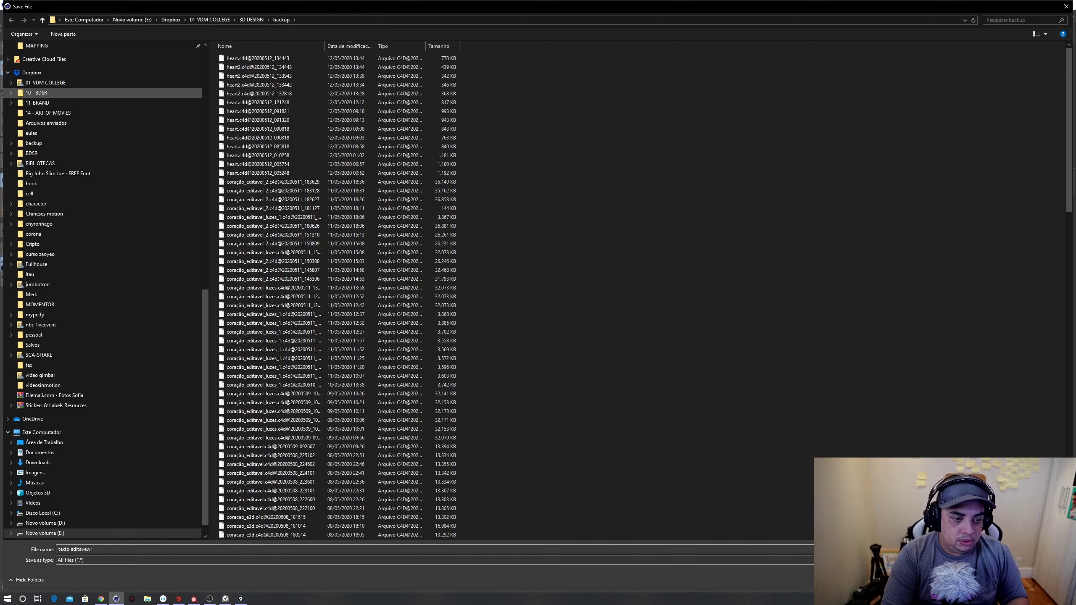
key("BackSpace")
key("BackSpace")
Step: Complete the name 'texto editavel maes' and save it into the 3D DESIGN folder
type("l maes")
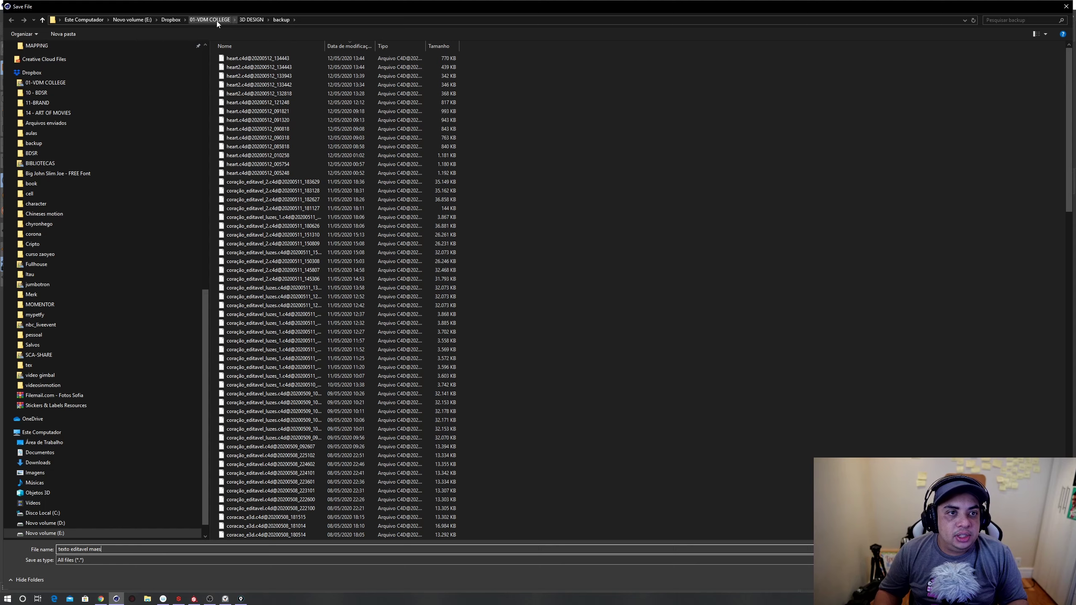
left_click(250, 19)
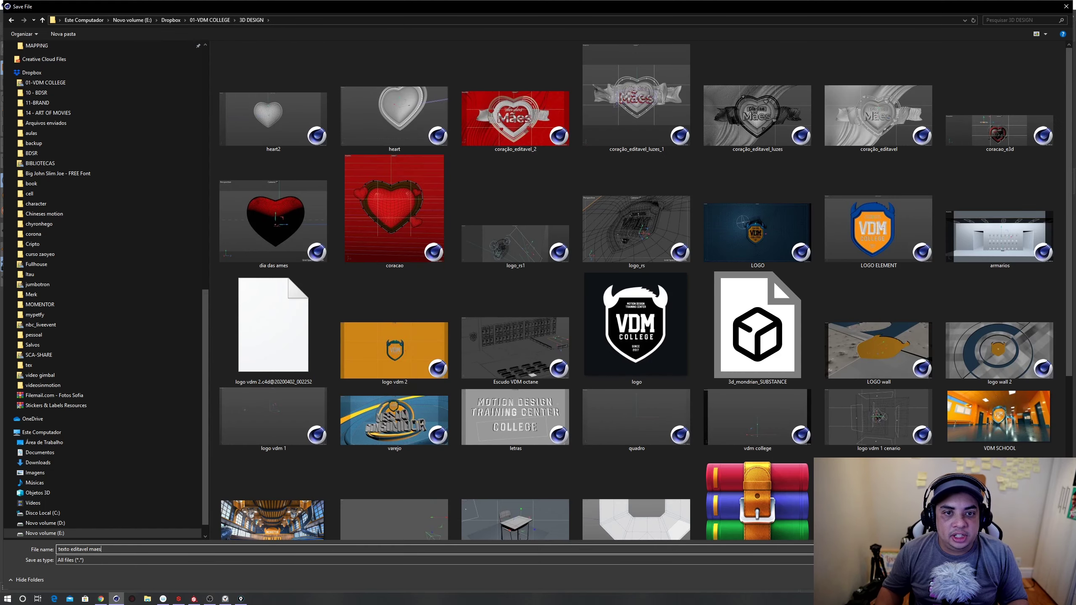
key("Return")
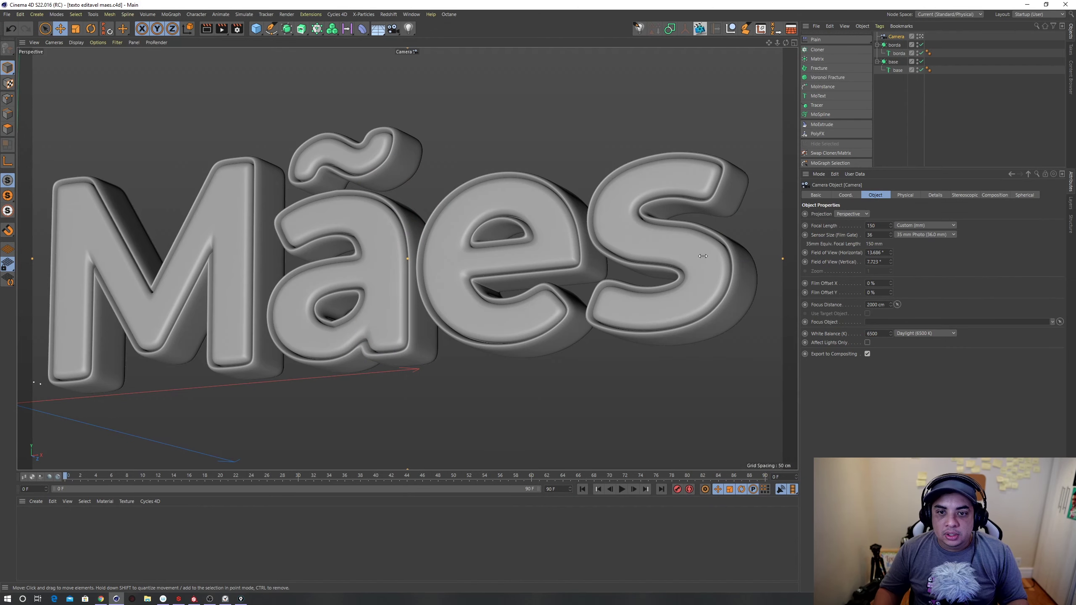
Step: Dock the Octane Live Viewer on the left with the 3D view in the right column
left_click(449, 14)
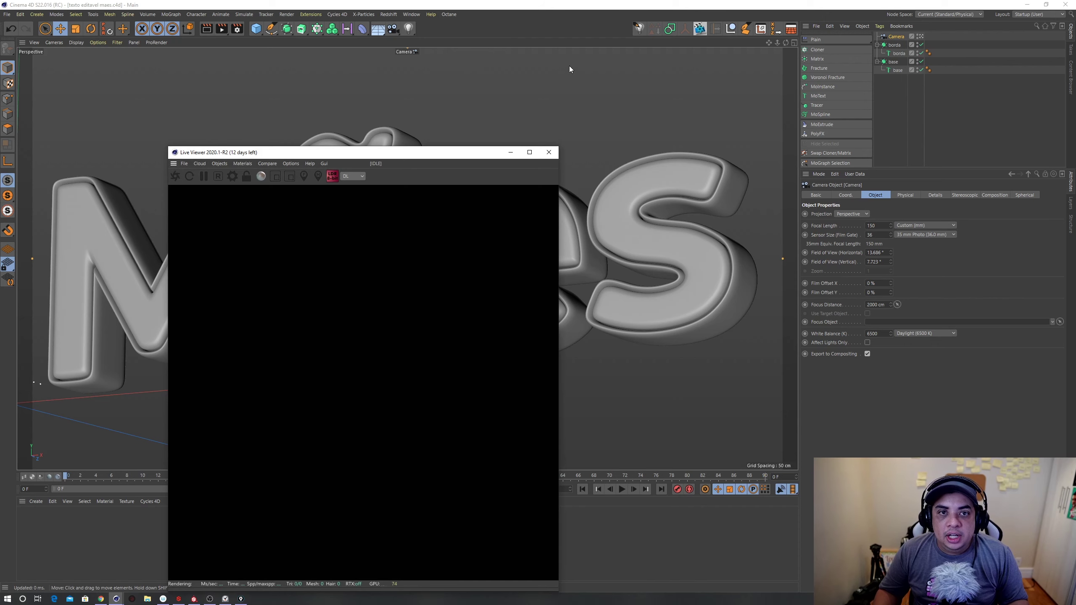
left_click_drag(174, 165, 36, 165)
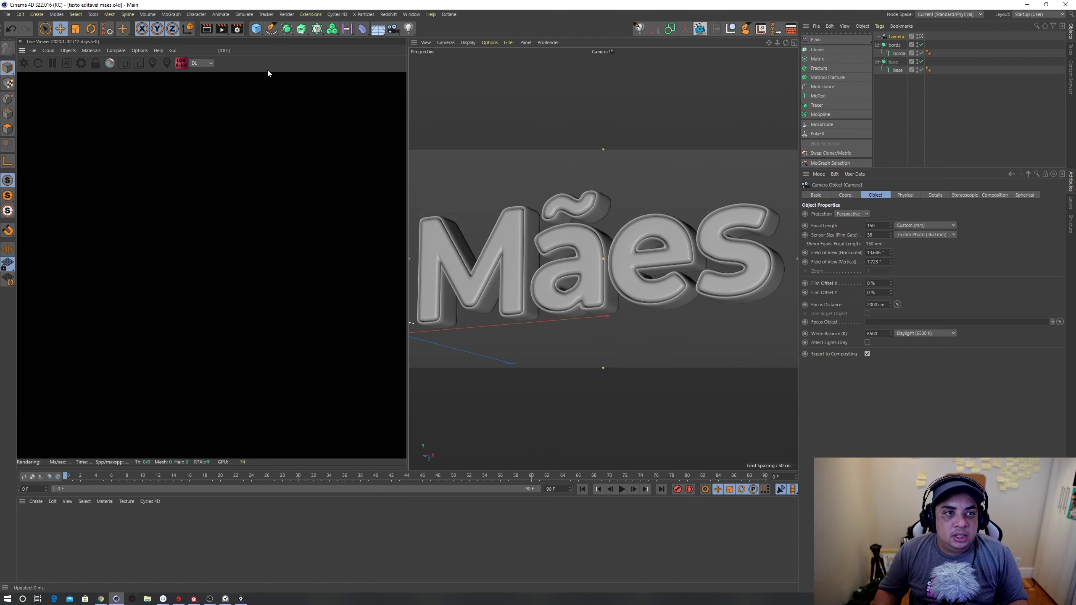
left_click_drag(418, 50, 807, 203)
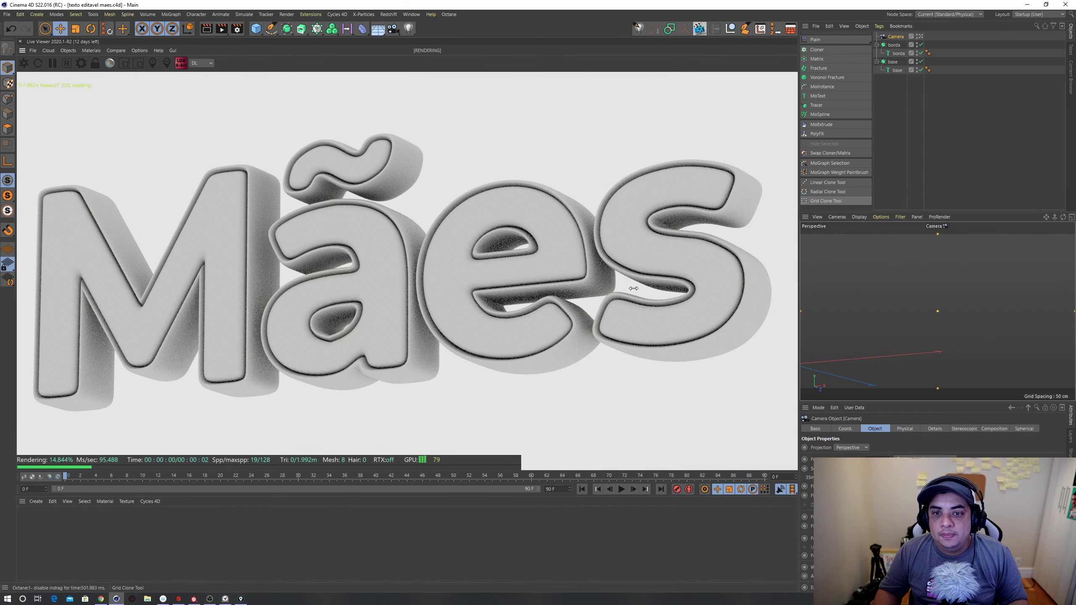
left_click_drag(729, 258, 749, 259)
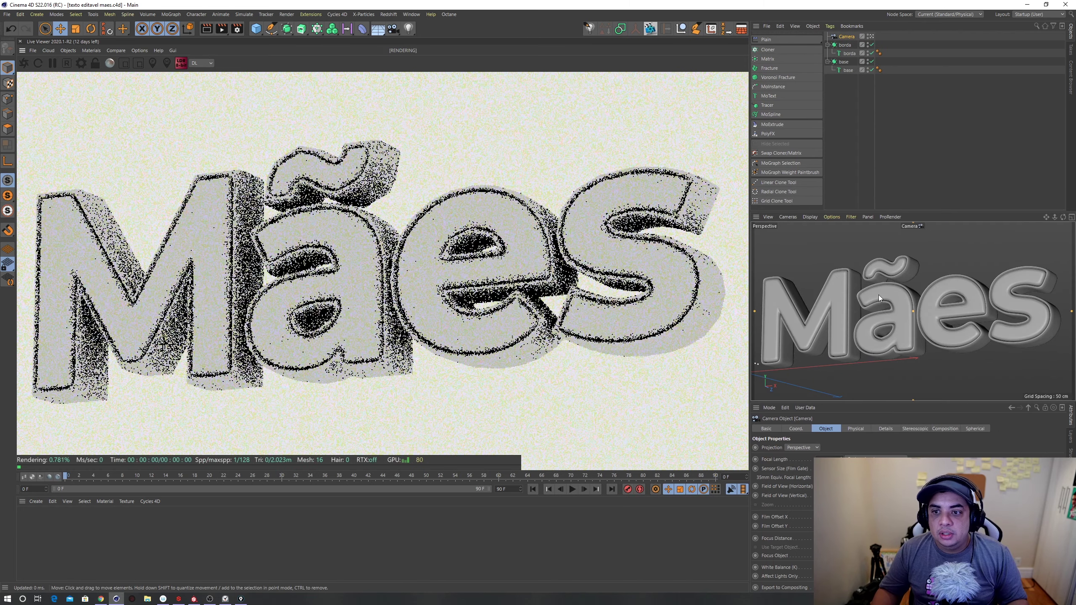
Step: Group the borda and base objects under a new Null with Alt+G
left_click(844, 45)
left_click(827, 62)
left_click_drag(831, 46, 831, 42)
key("alt+g")
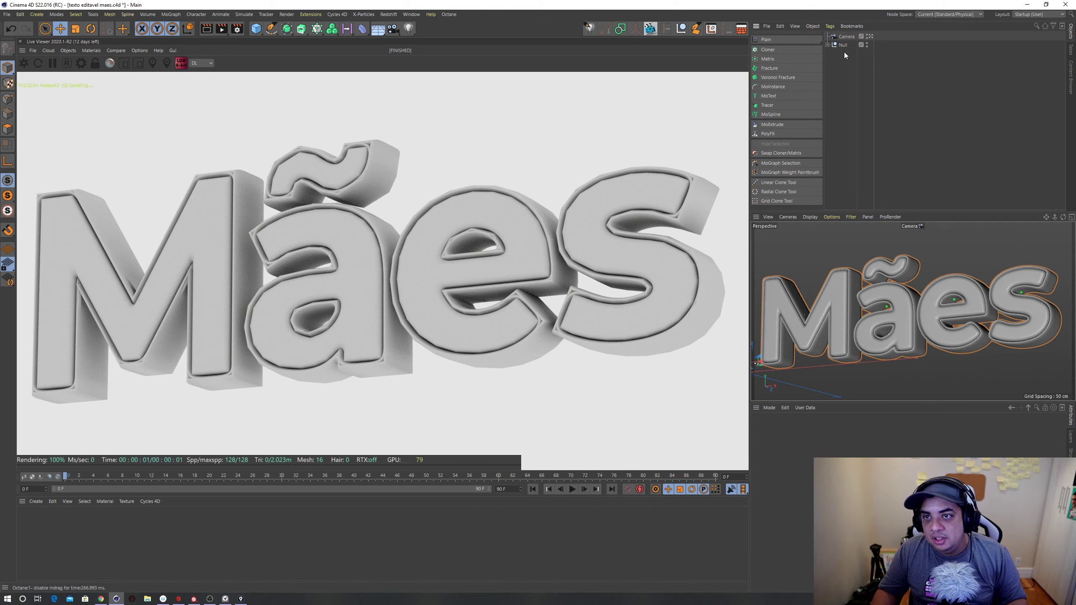
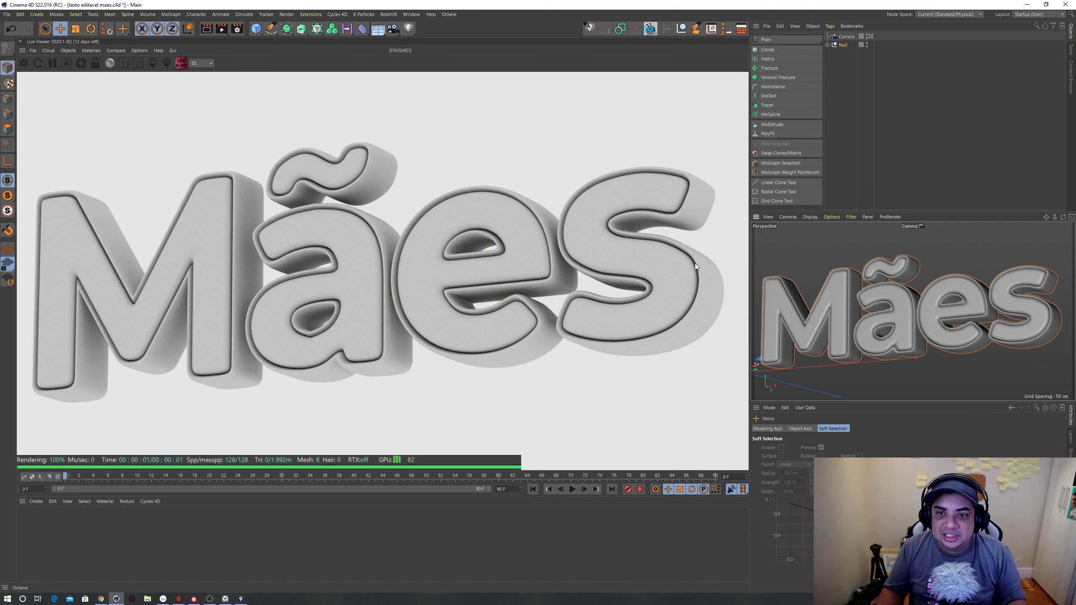
Step: Switch off the Subdivision Surfaces on the base and borda text objects
left_click(827, 44)
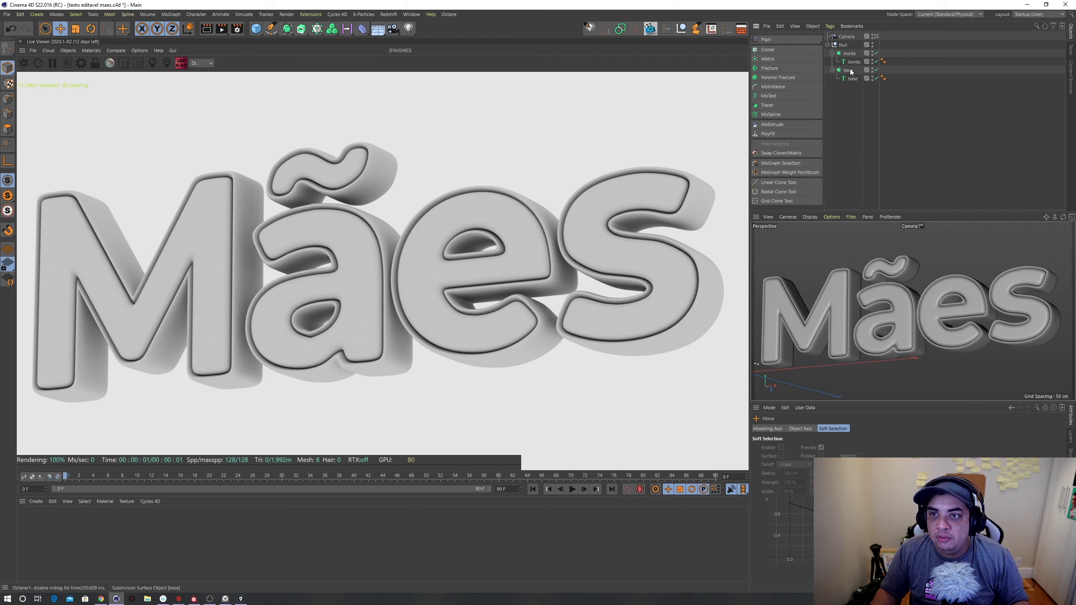
left_click(876, 70)
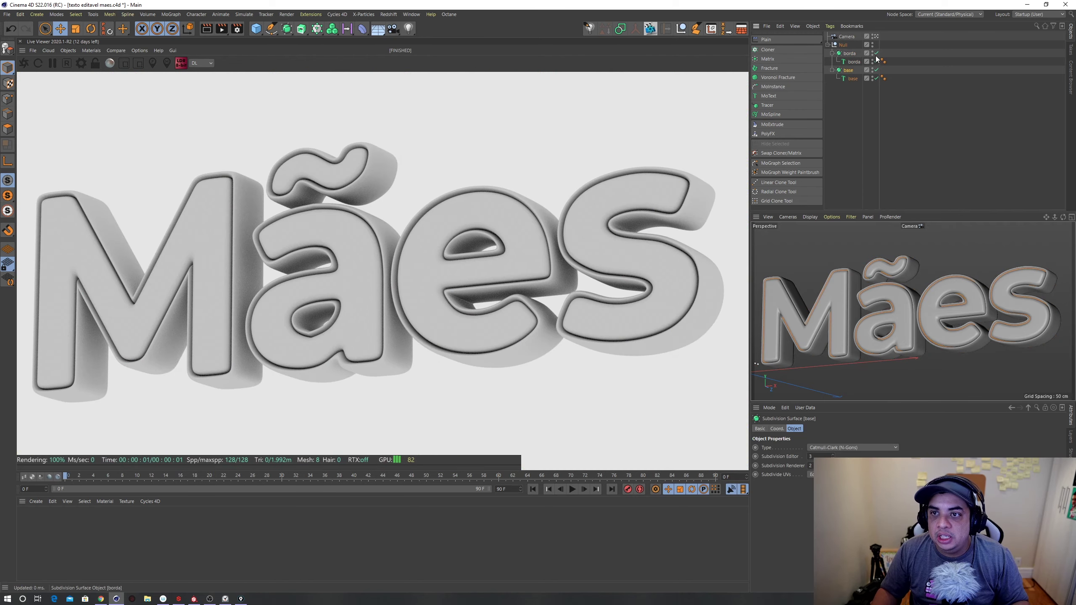
left_click(876, 69)
left_click(875, 53)
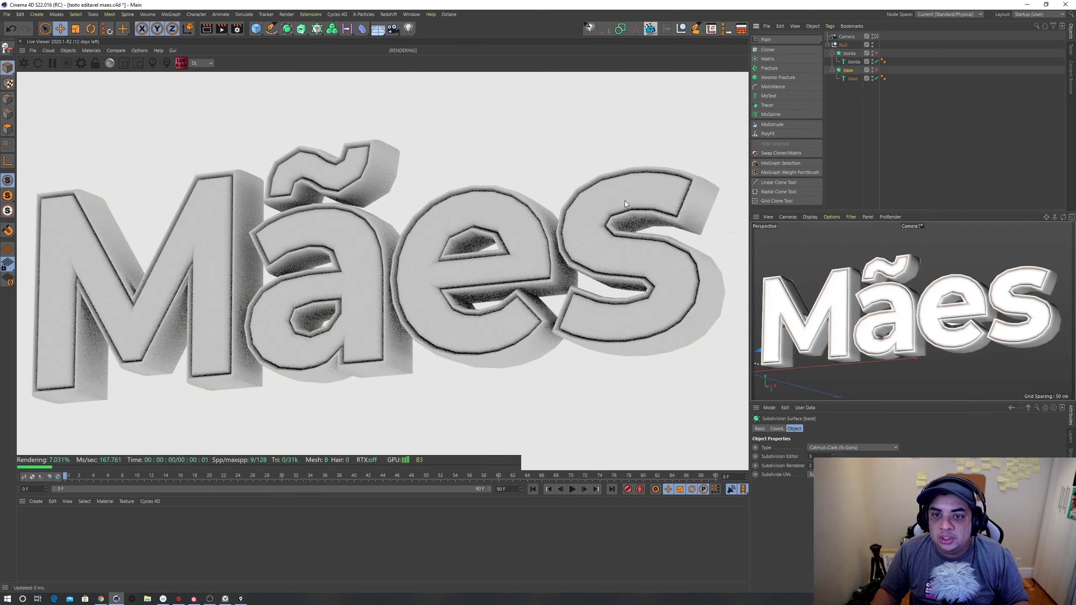
left_click(857, 174)
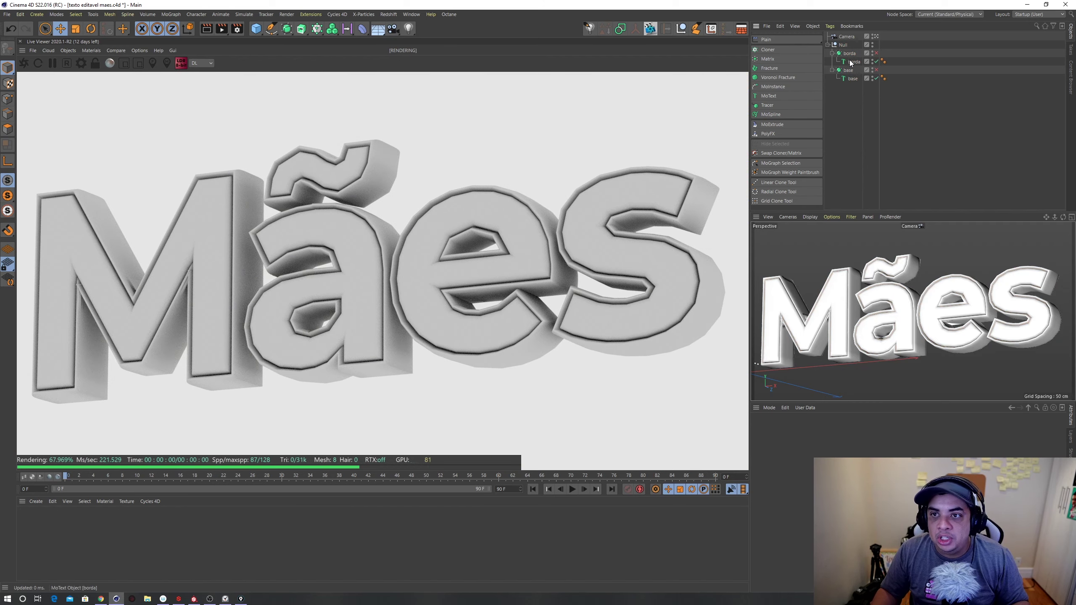
right_click(851, 62)
key("Escape")
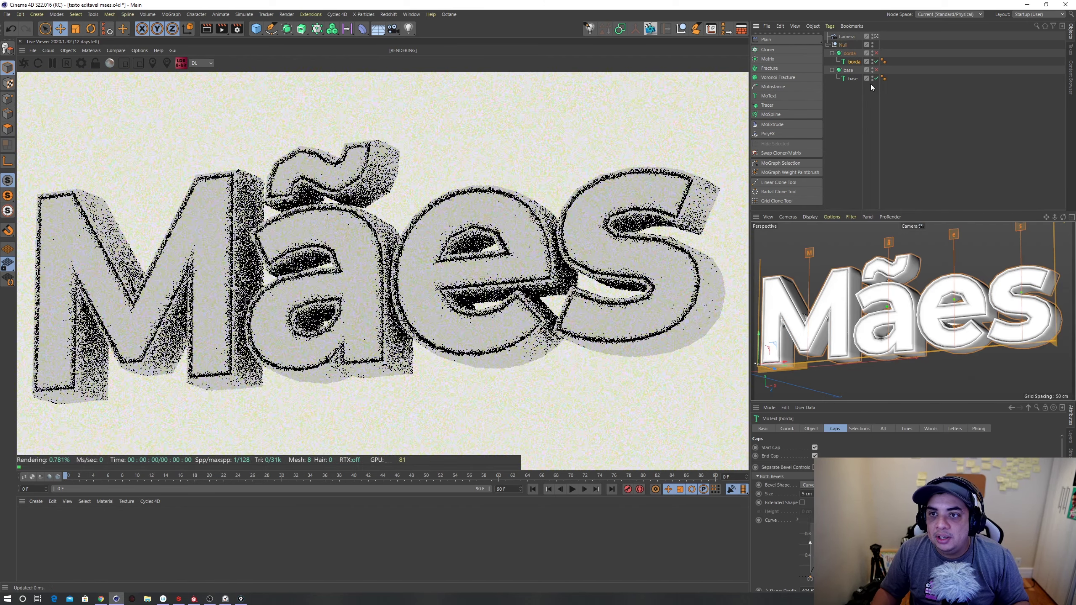
Step: Rename the Null group to 'texto' and add an Octane ObjectTag to it
right_click(842, 45)
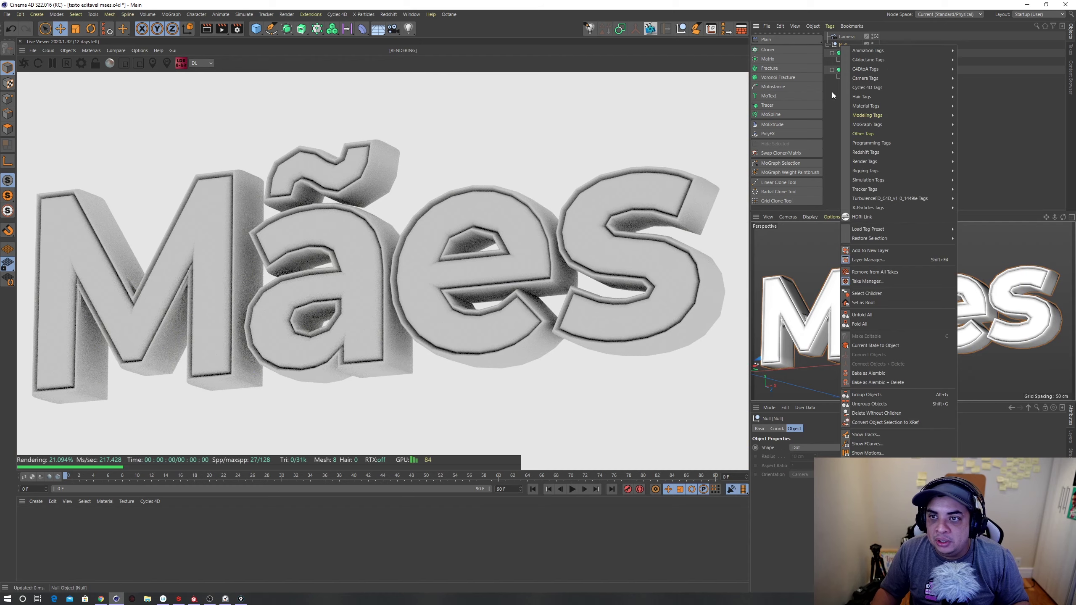
double_click(843, 45)
type("te")
key("Return")
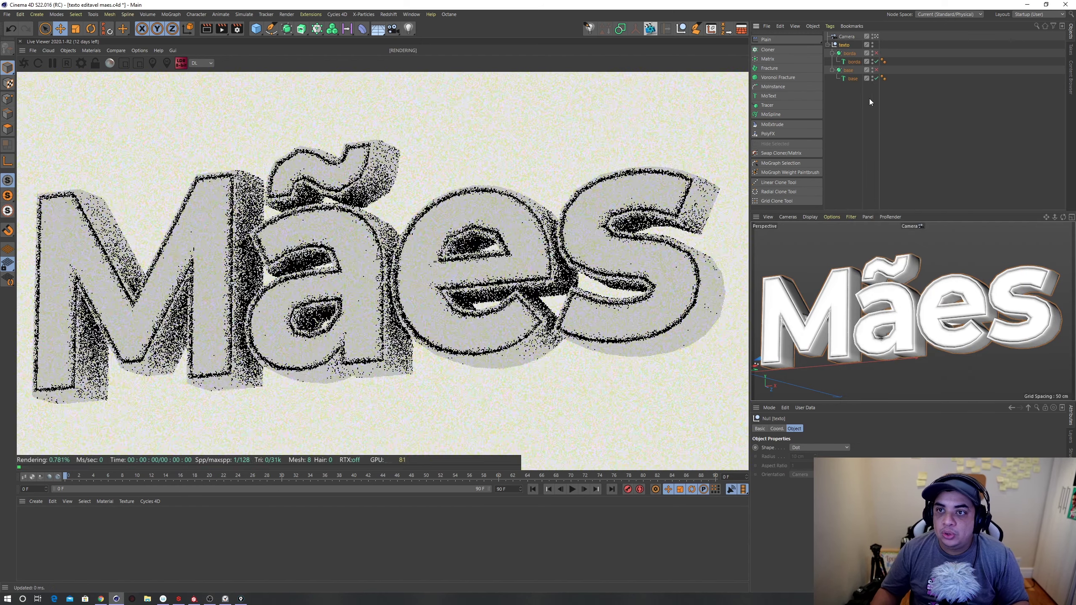
right_click(845, 46)
mouse_move(872, 61)
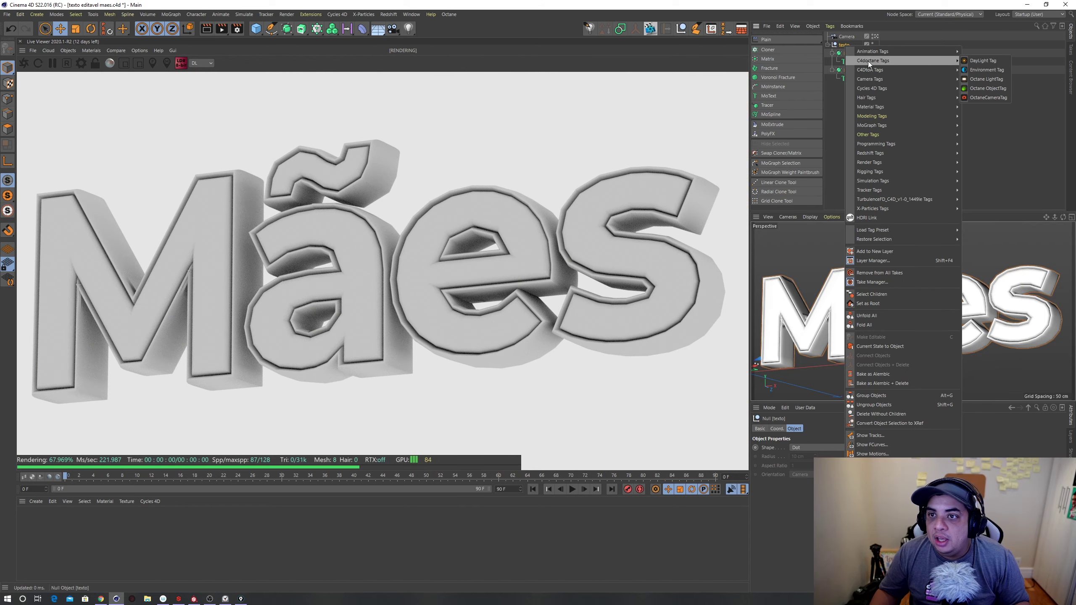
left_click(977, 88)
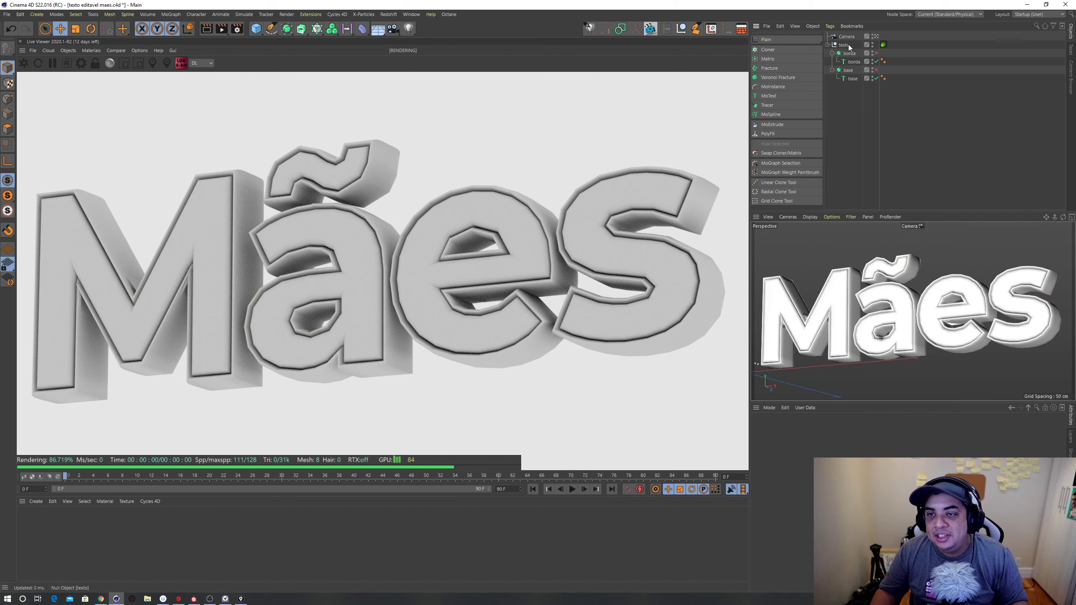
Step: Set the texto Octane tag's Subdivision level to 2 so the lettering renders smooth
left_click(883, 45)
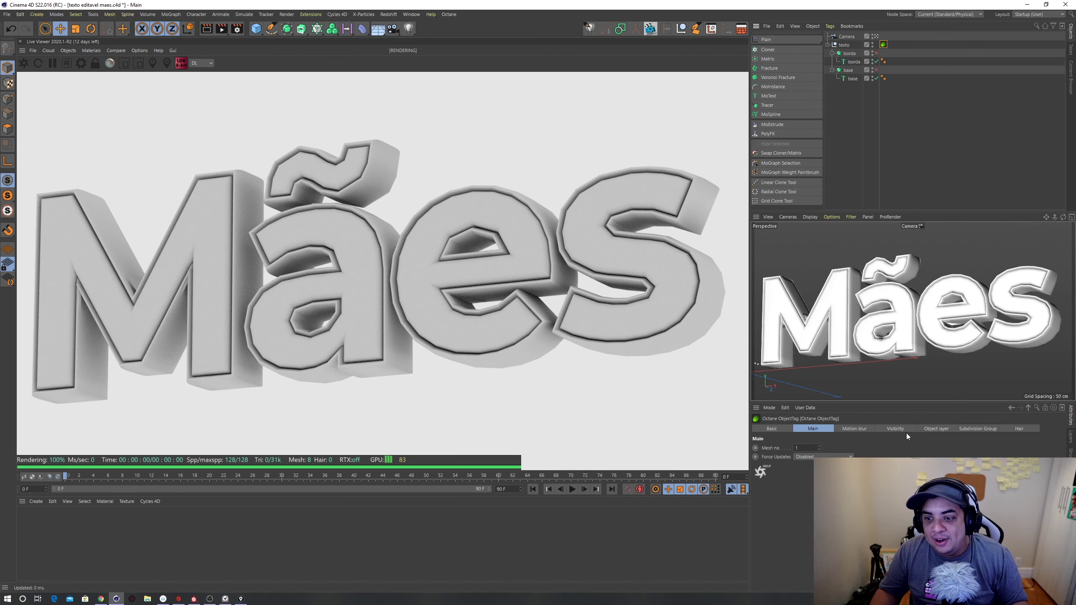
left_click(976, 429)
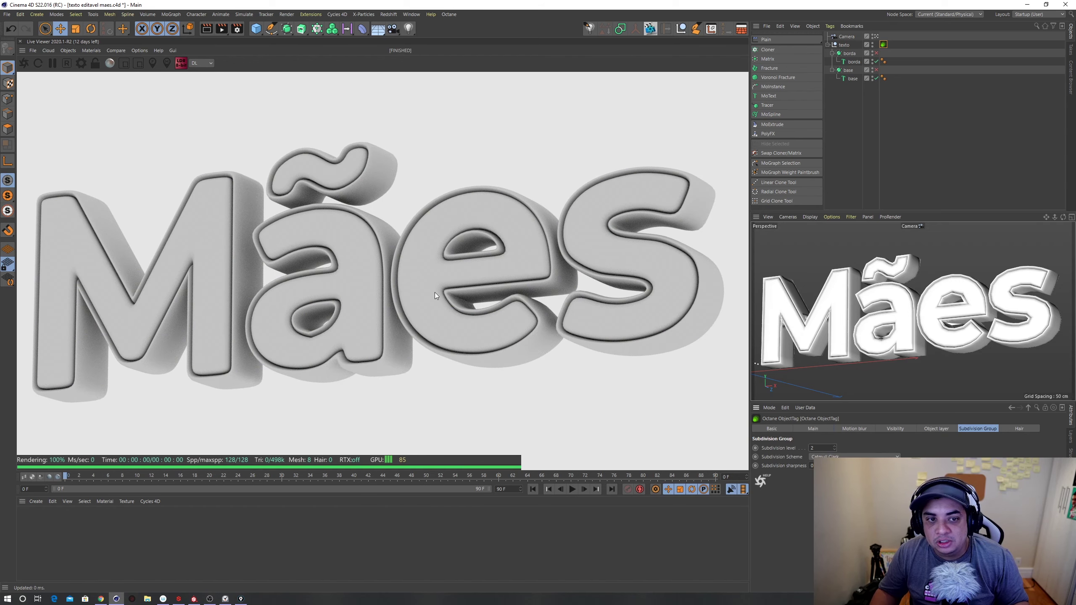
left_click_drag(884, 340, 887, 333, "alt")
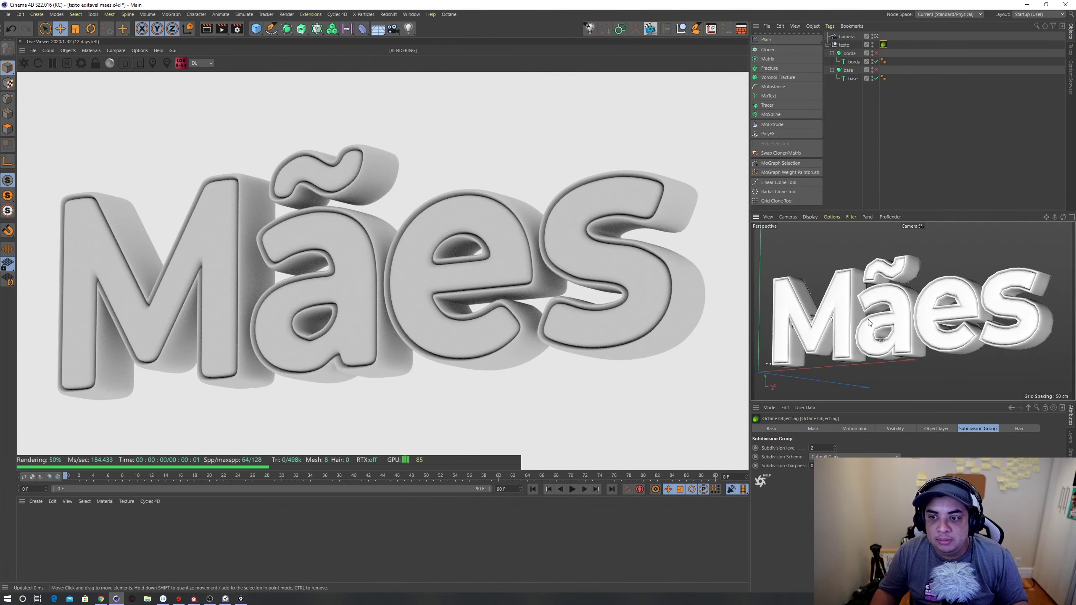
left_click(69, 51)
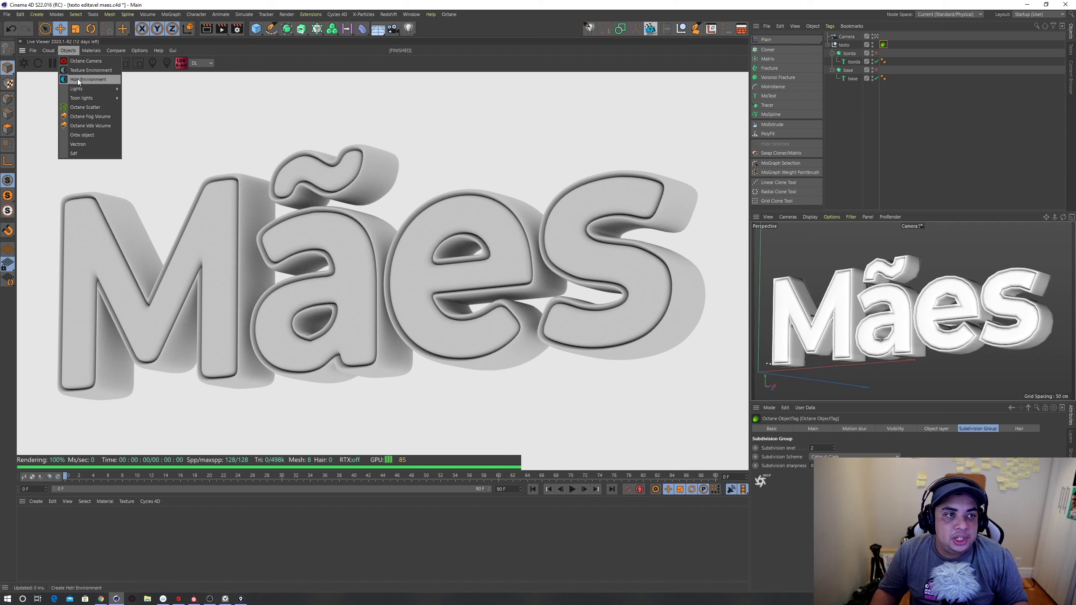
Step: Add an OctaneSky HDRI environment and give it an HDRI Link tag
left_click(80, 80)
right_click(858, 37)
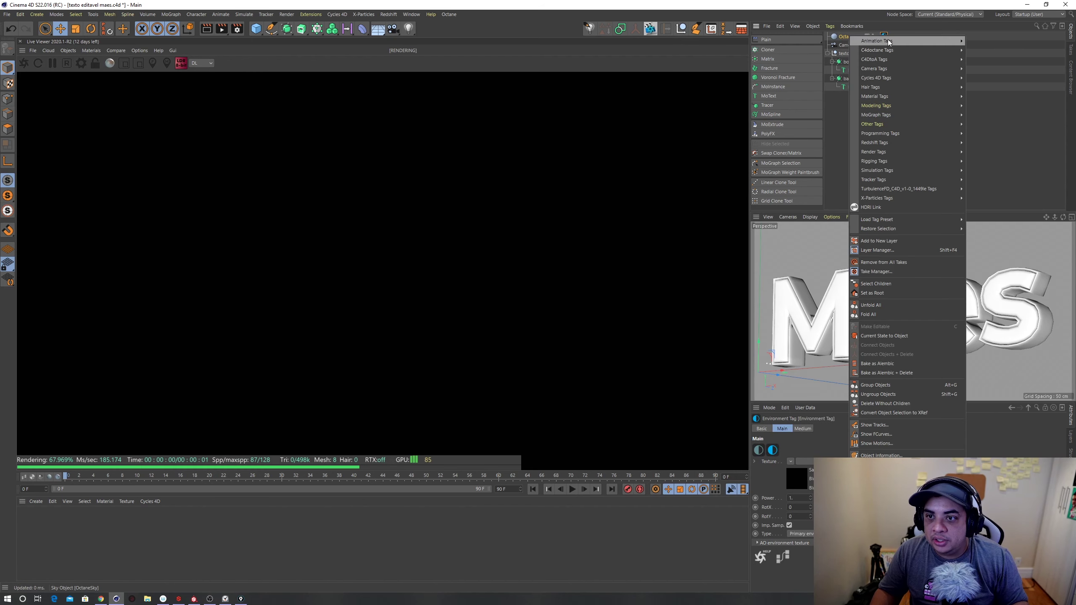
left_click(881, 206)
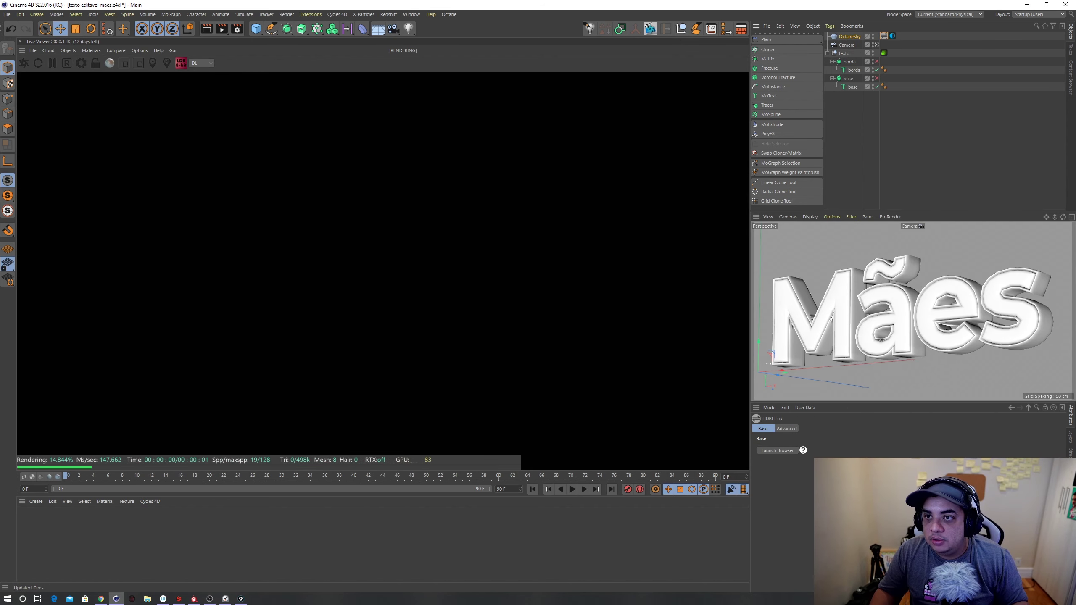
left_click(892, 36)
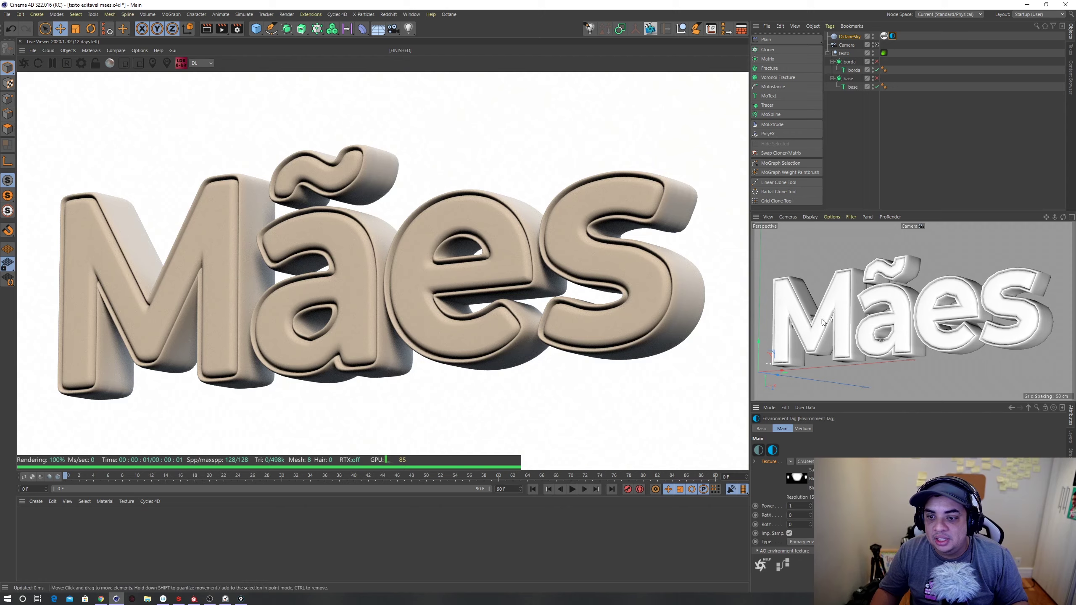
left_click(884, 37)
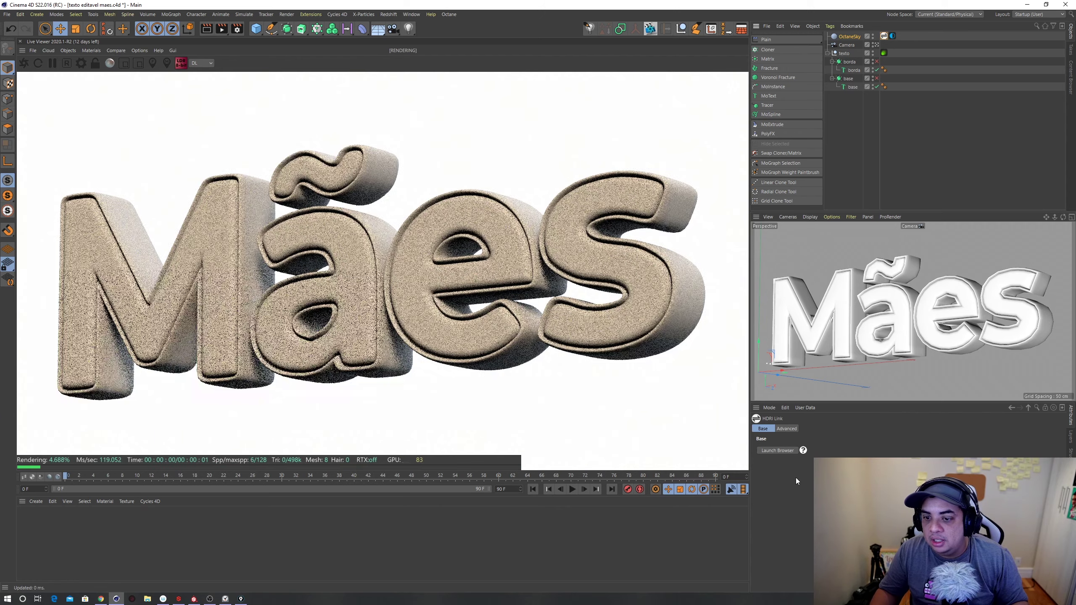
Step: Dock the HDRI Browser below the timeline and rearrange the materials and render panels
left_click(780, 452)
mouse_move(477, 13)
left_mouse_down()
mouse_move(647, 255)
mouse_move(334, 373)
left_mouse_up()
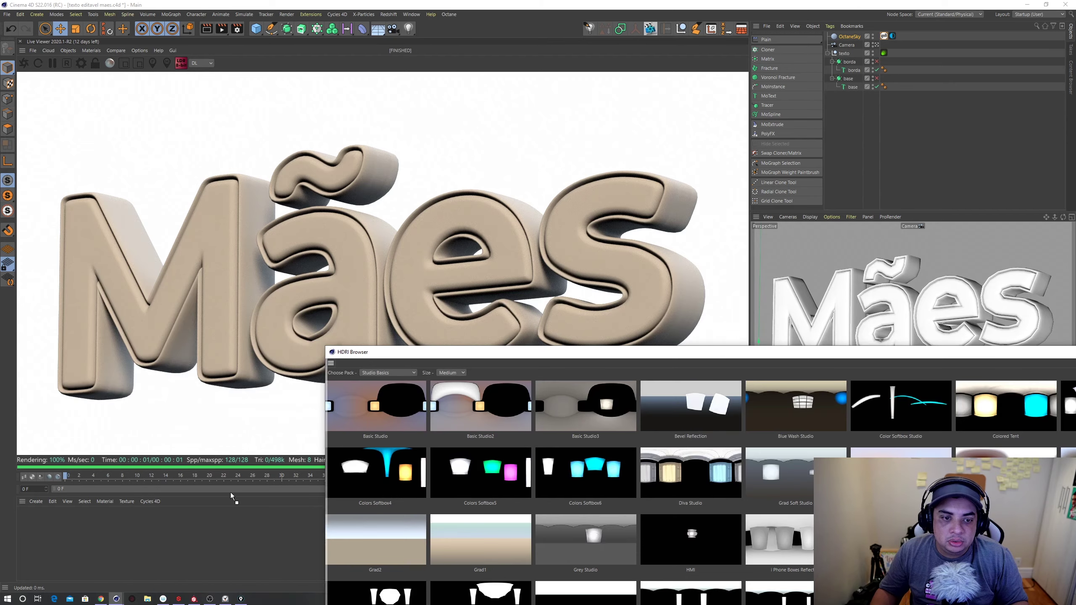
left_click_drag(230, 493, 158, 507)
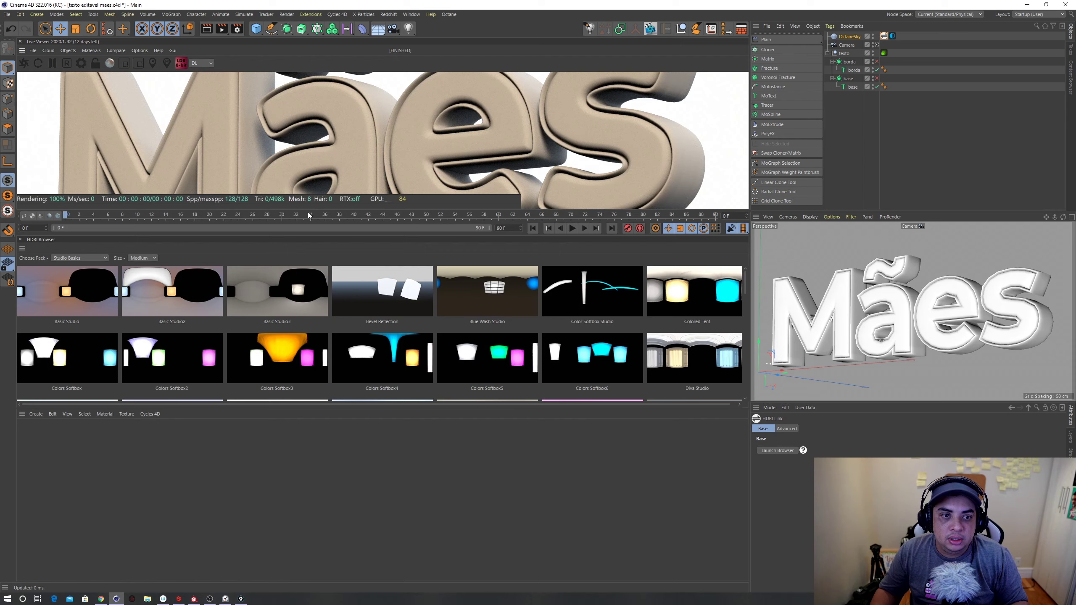
left_click_drag(60, 361, 37, 576)
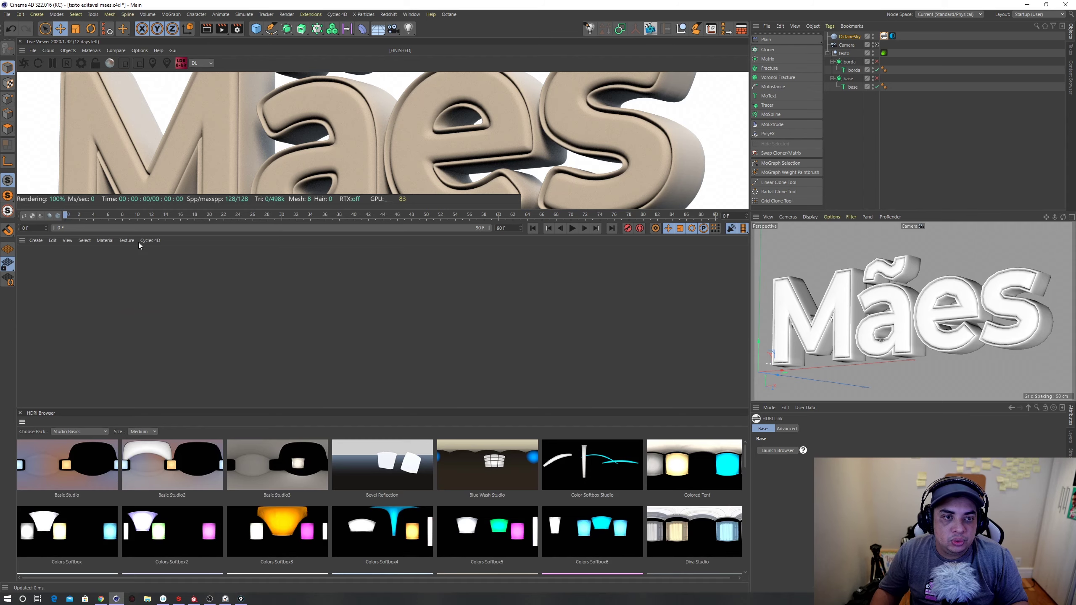
left_click_drag(22, 241, 830, 216)
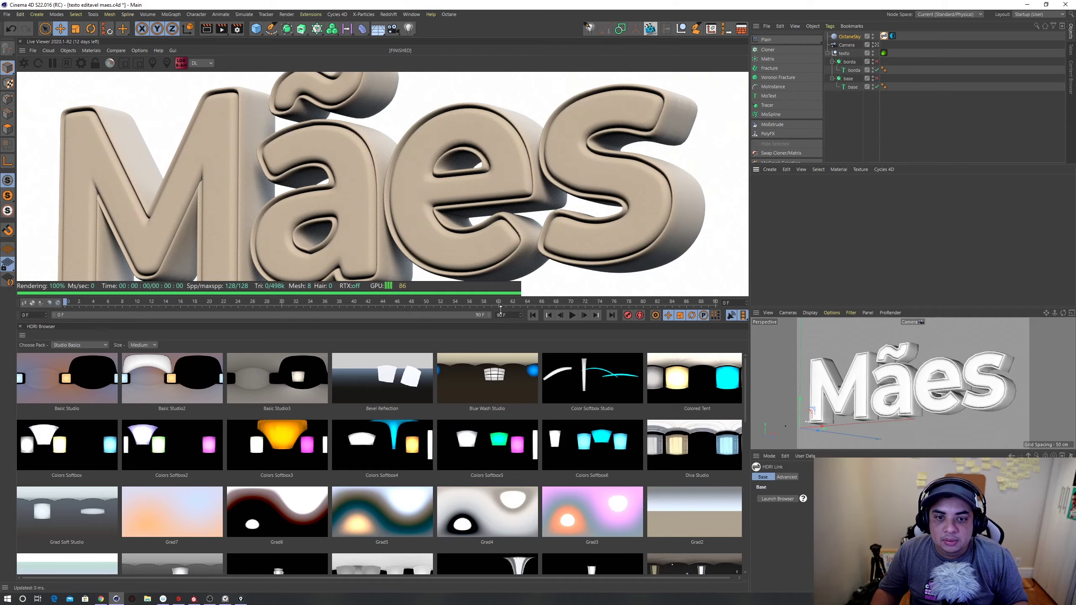
left_click_drag(513, 319, 498, 396)
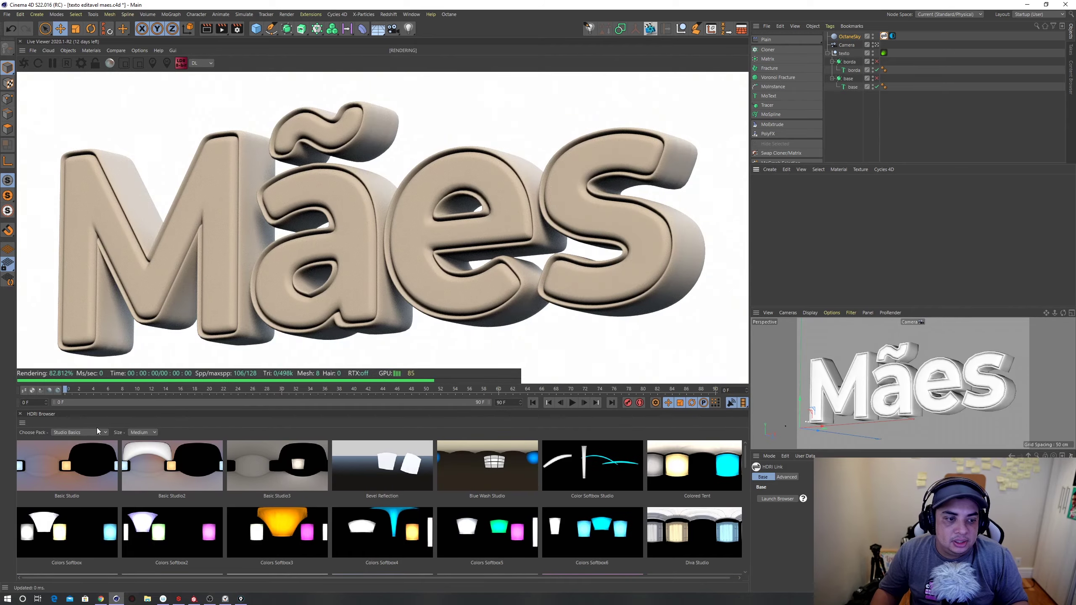
Step: Choose the Pro Studios Metal pack and try several metal studio HDRIs
left_click(80, 433)
left_click(76, 500)
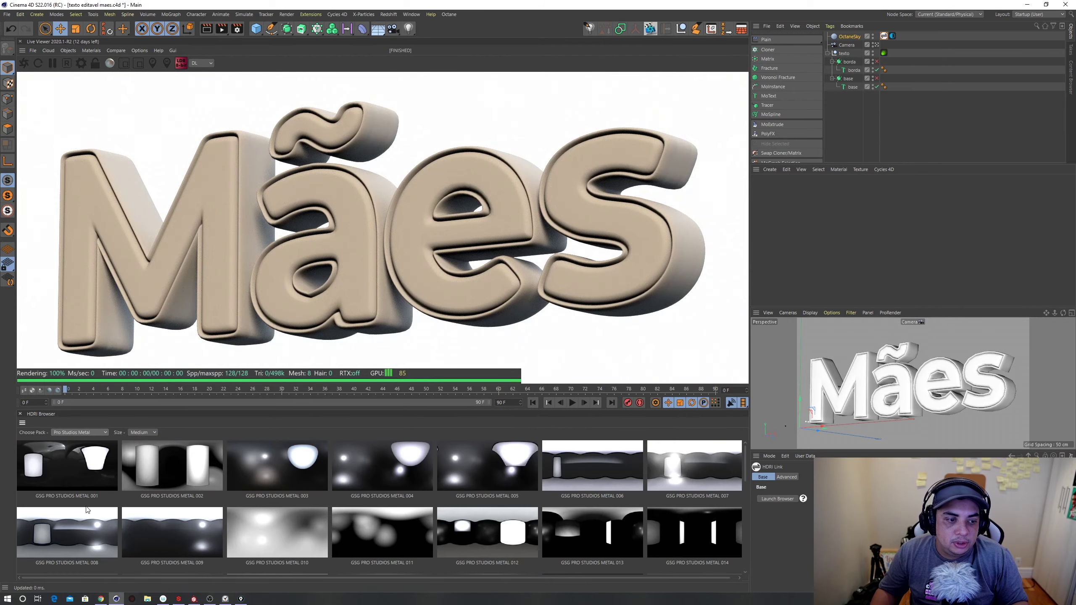
left_click(464, 442)
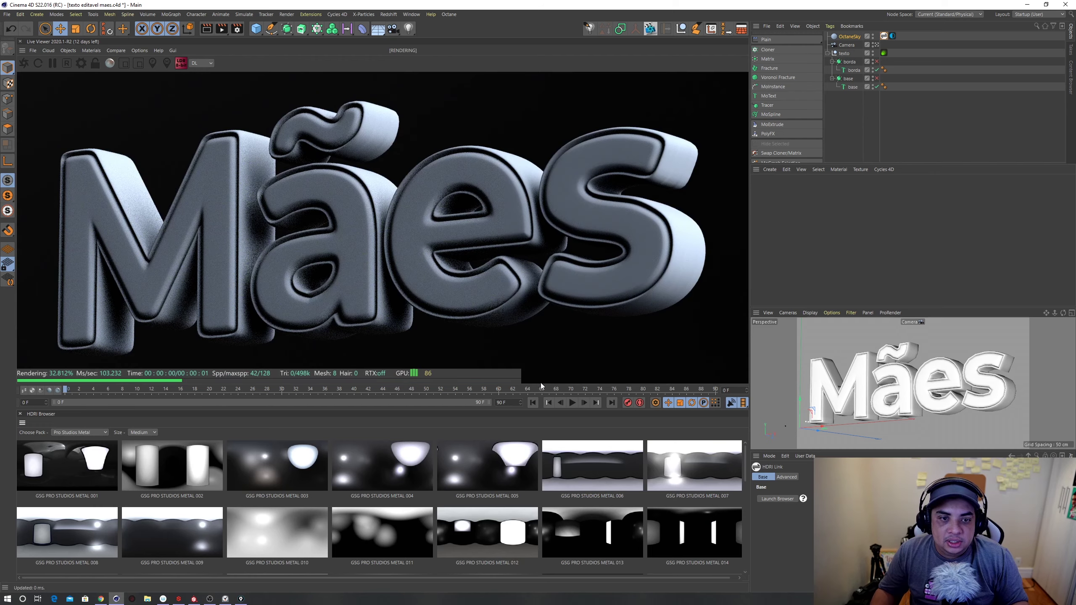
left_click(477, 482)
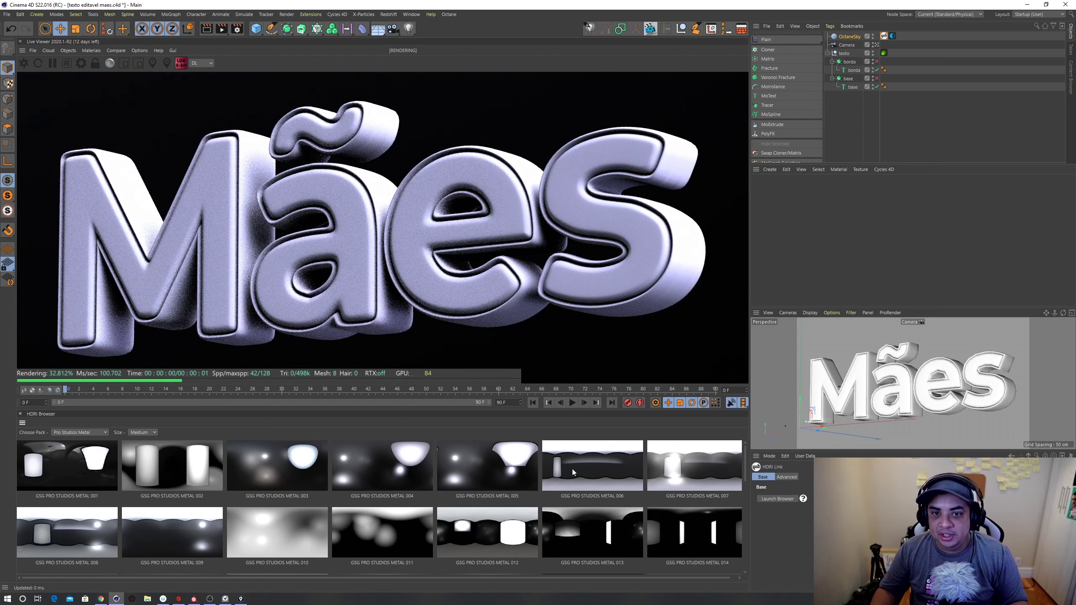
left_click(678, 465)
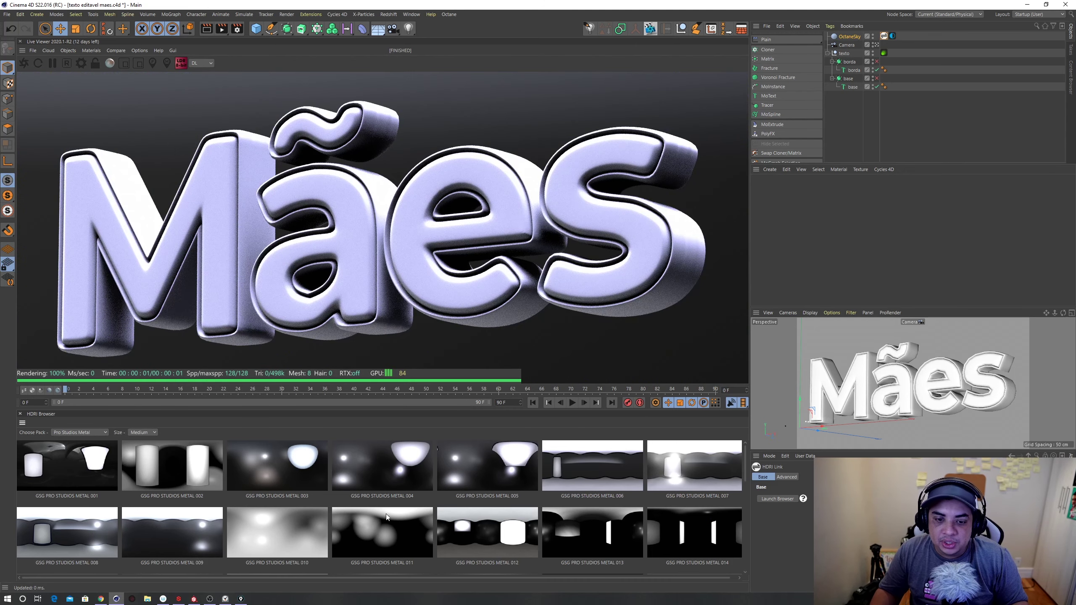
left_click(350, 513)
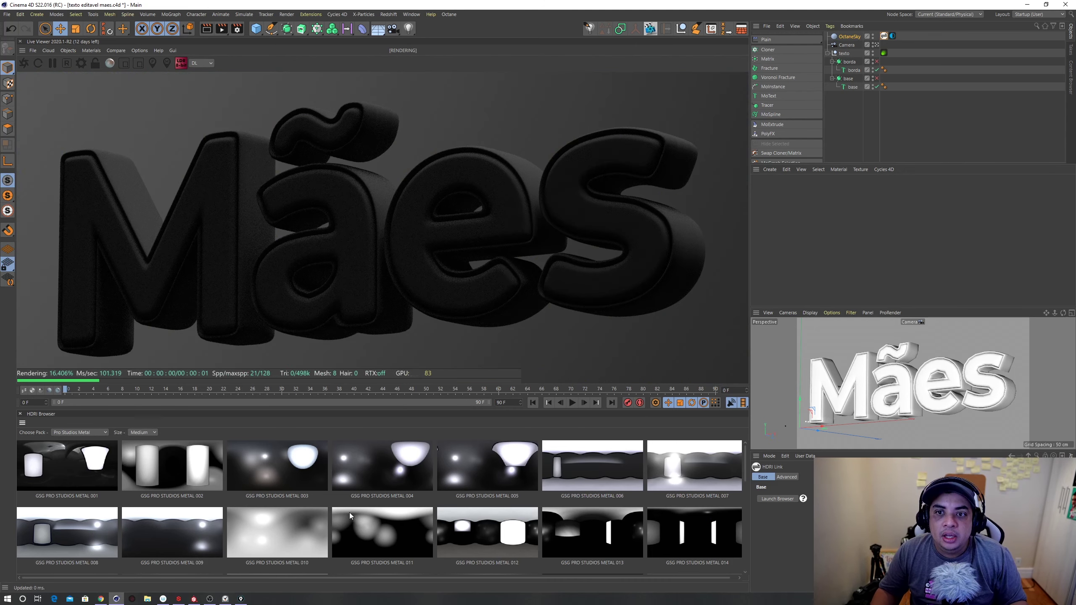
Step: Rotate the sky HDRI on X and Y so the text glows lavender on black
left_click(892, 37)
left_click_drag(774, 306, 774, 190)
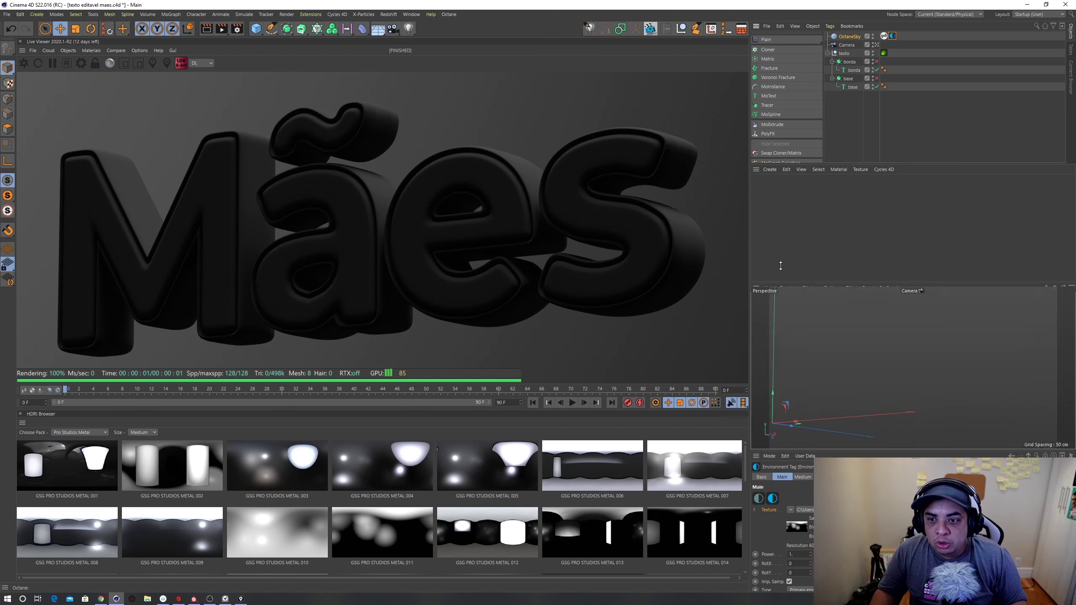
left_click_drag(792, 450, 798, 408)
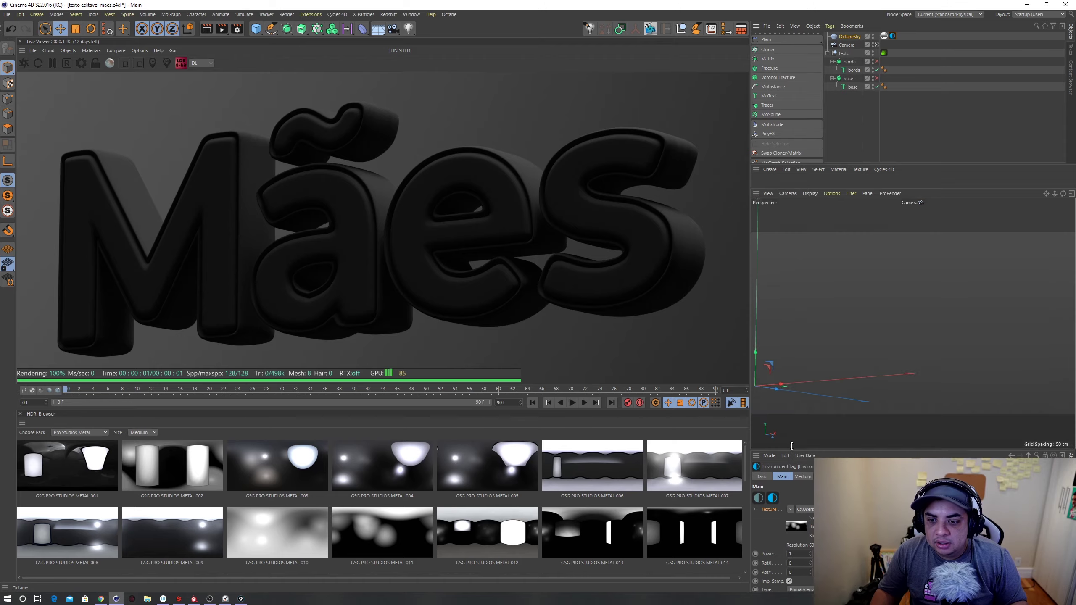
left_click_drag(811, 521, 810, 547)
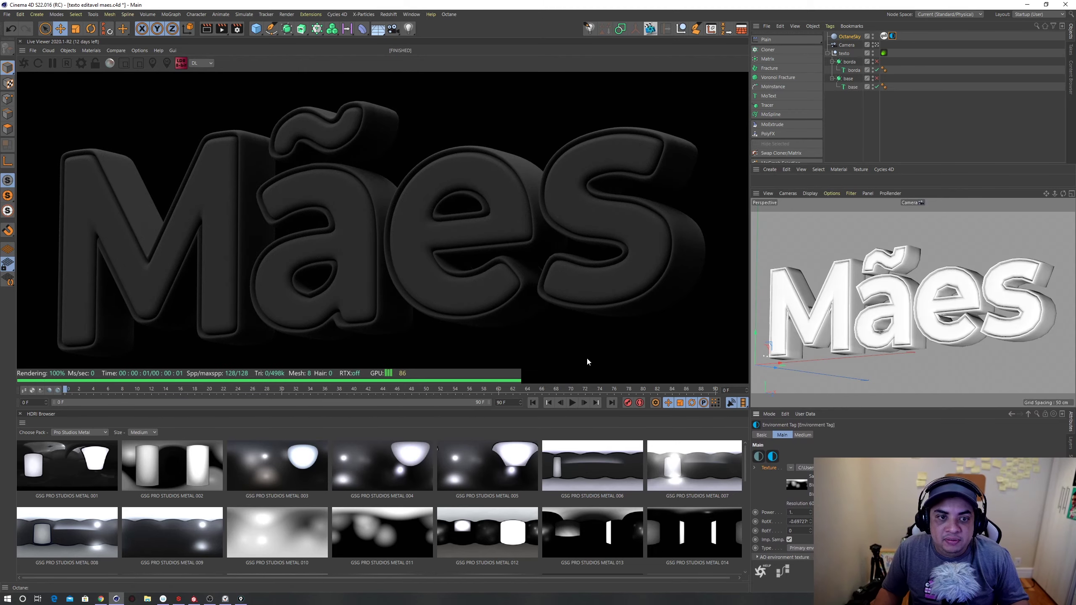
left_click_drag(810, 531, 811, 535)
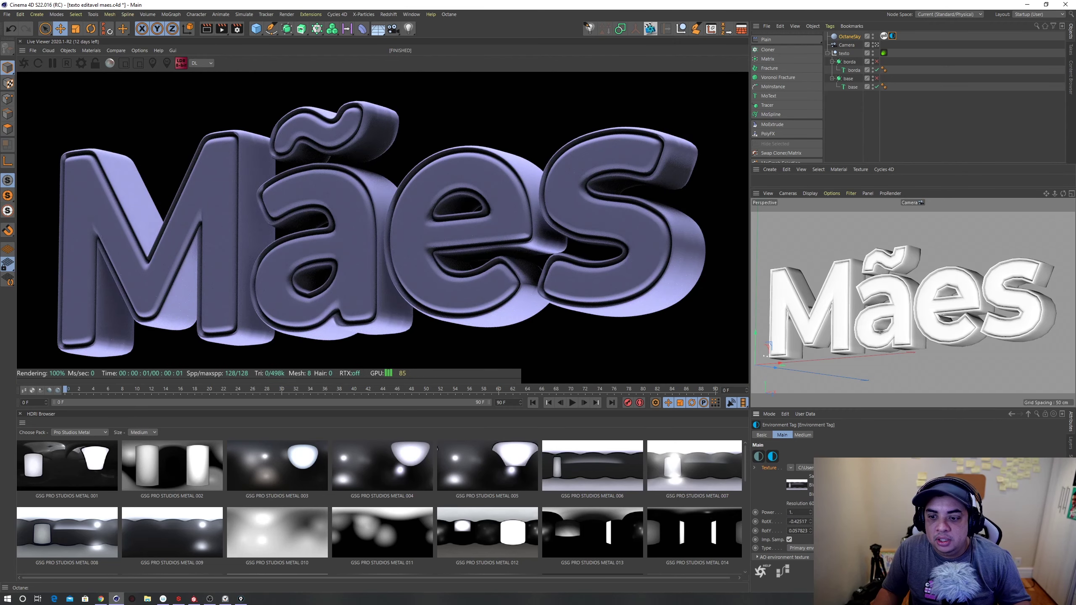
left_click_drag(811, 521, 810, 525)
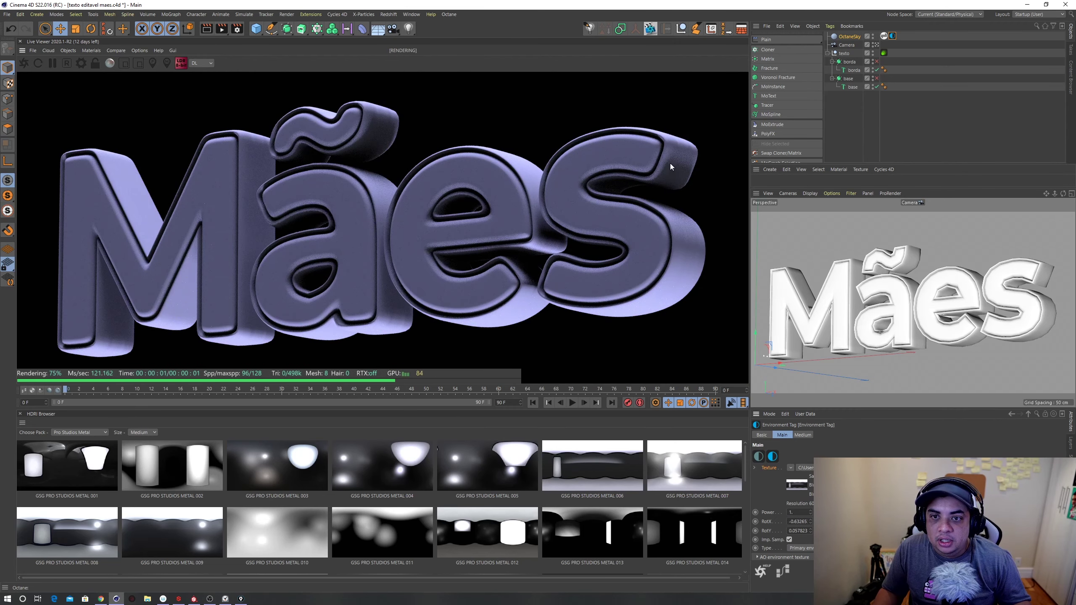
Step: Give borda a new glossy material set to Metallic with roughness about 0.41
right_click(671, 166)
left_click(744, 178)
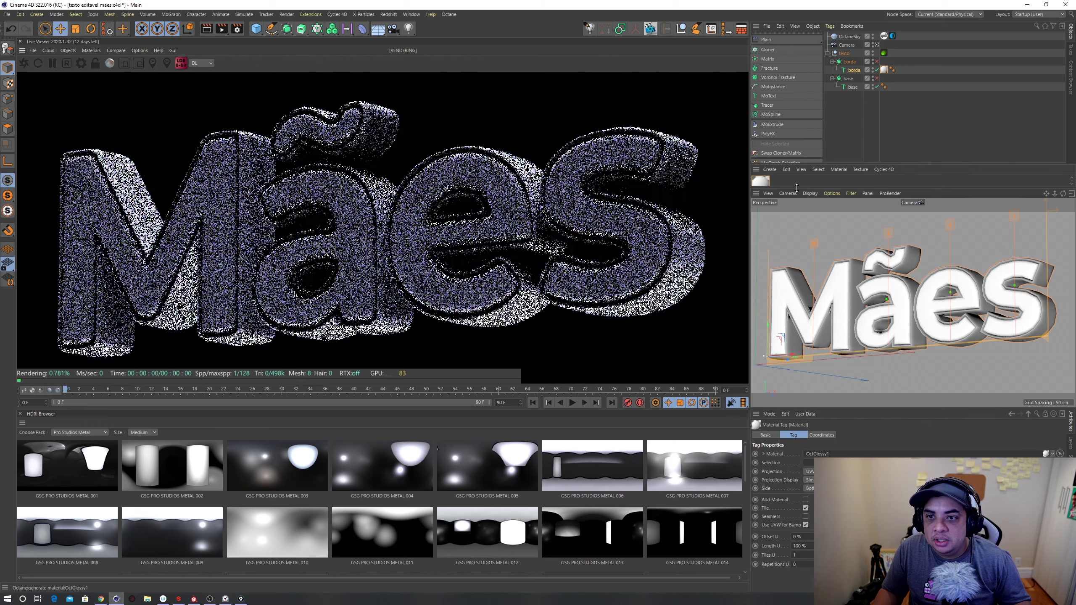
left_click_drag(788, 189, 788, 209)
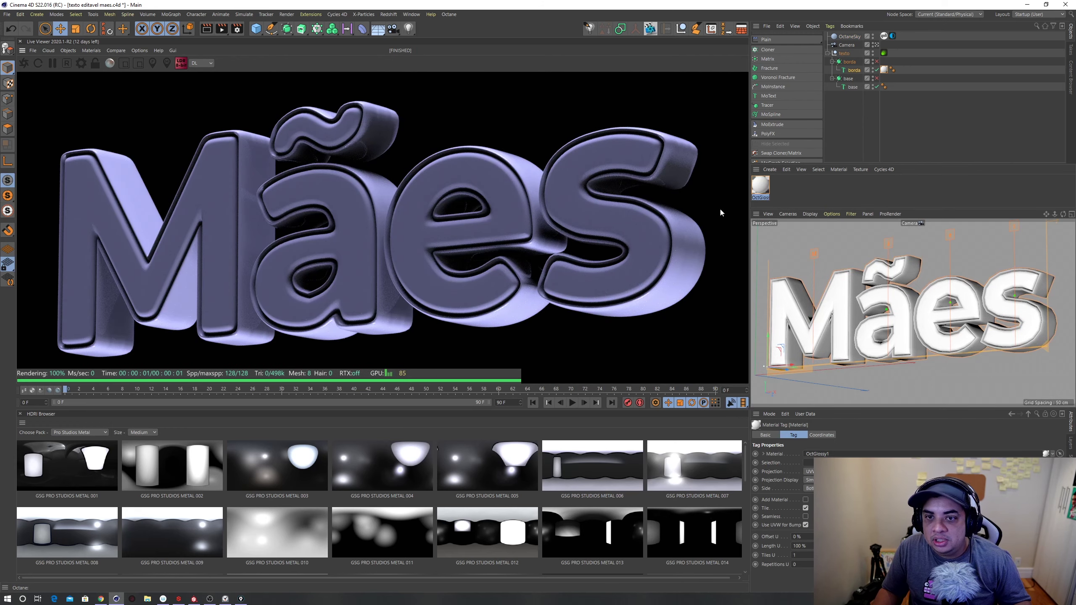
double_click(760, 185)
left_click_drag(287, 61, 564, 180)
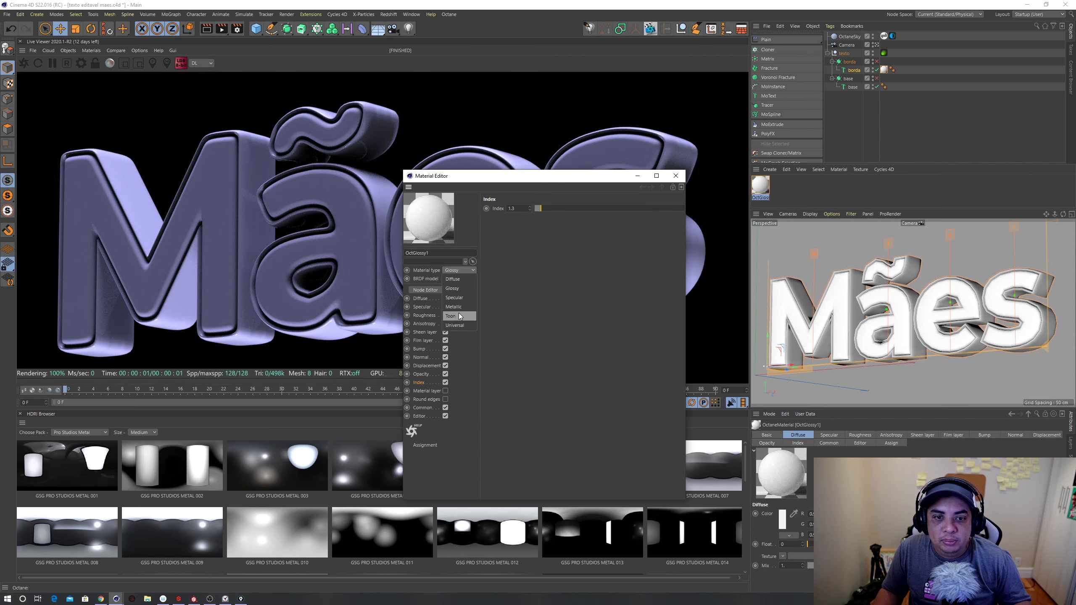
left_click(453, 306)
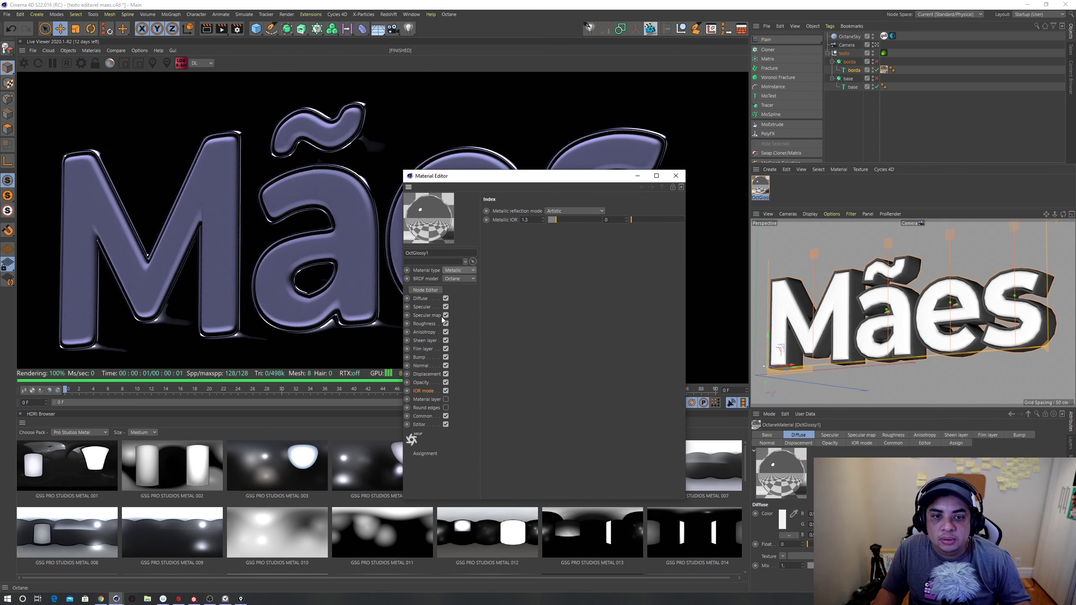
left_click(428, 306)
left_click_drag(500, 175, 702, 187)
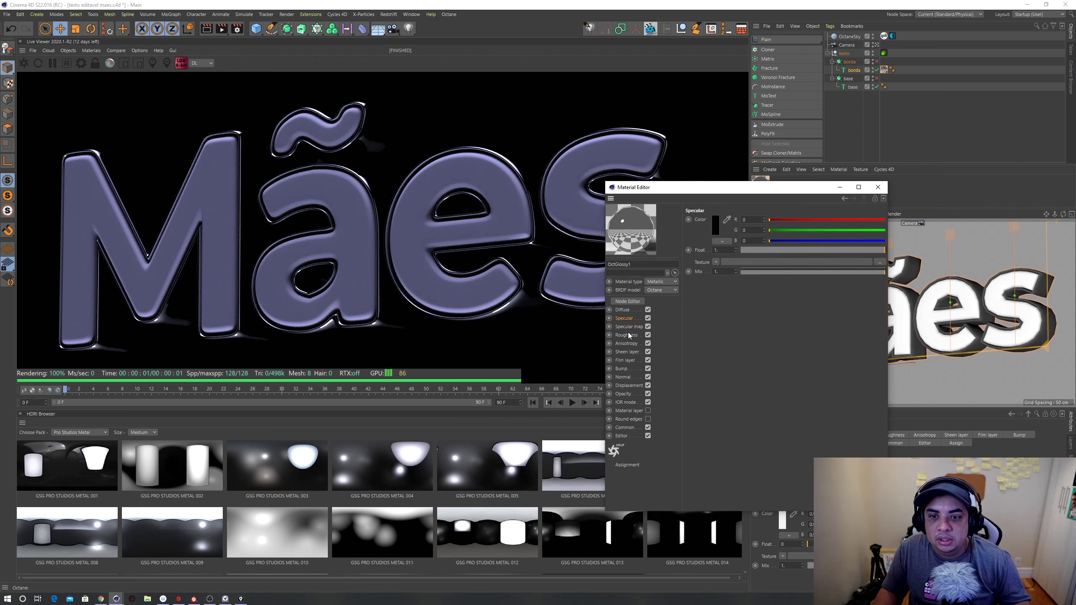
left_click_drag(787, 250, 801, 250)
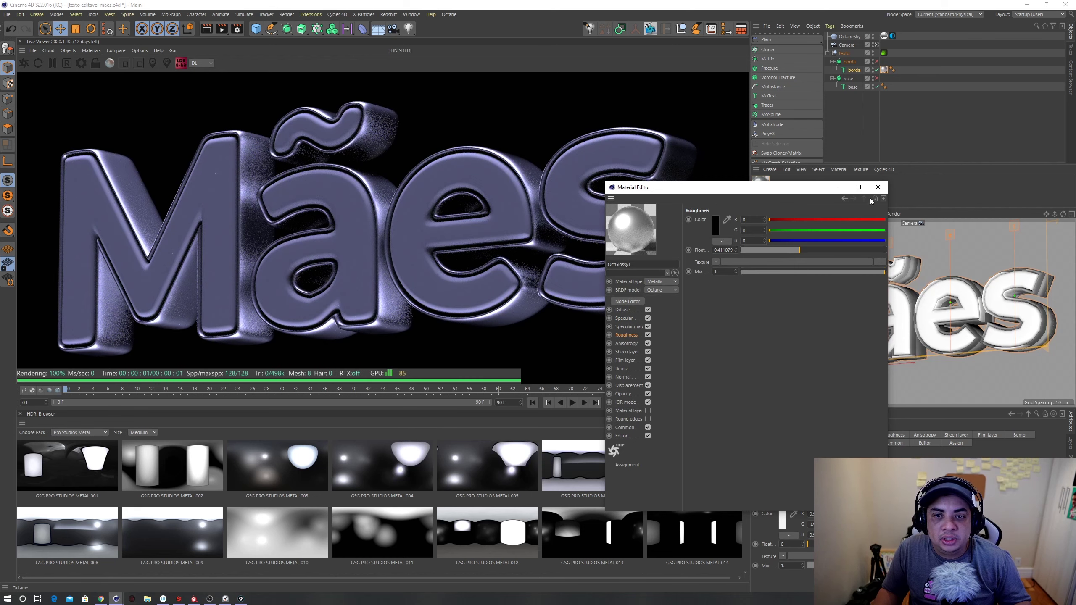
left_click(878, 187)
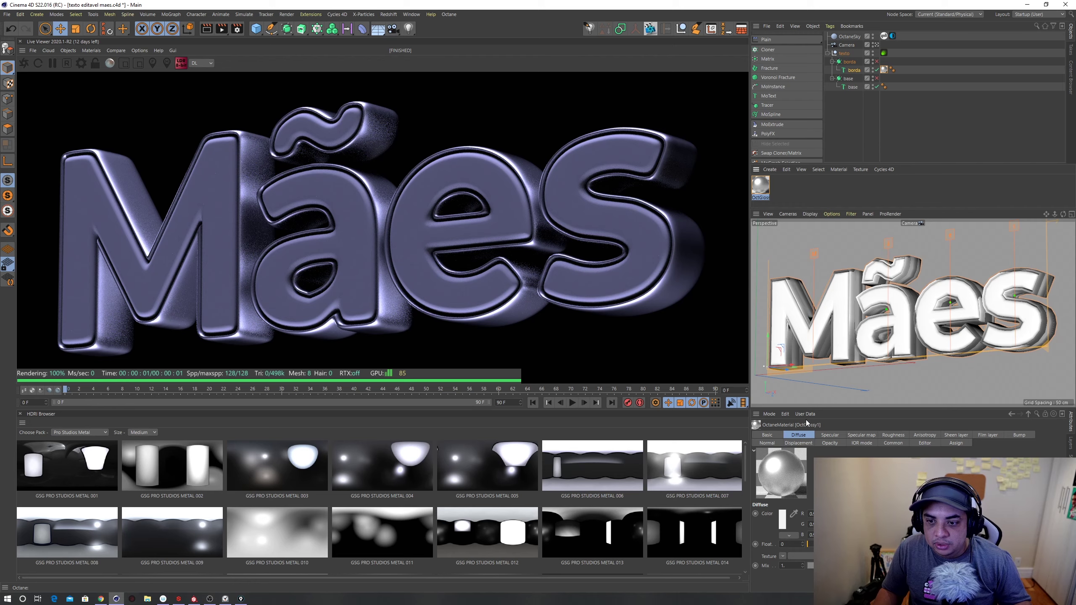
left_click_drag(795, 408, 796, 373)
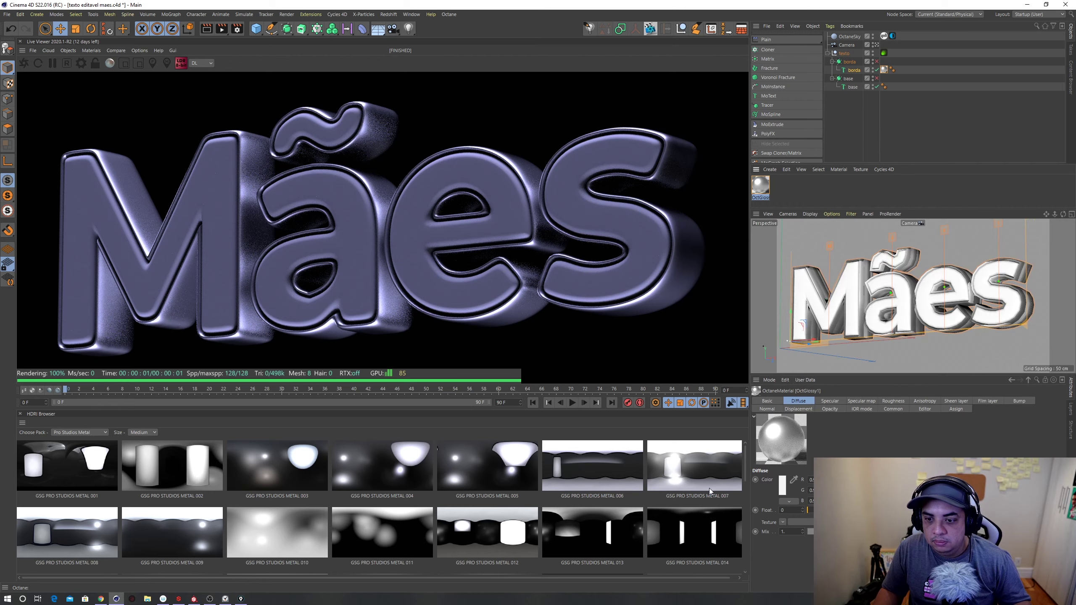
Step: Rotate the HDRI and lower its environment power to about 0.49
left_click(891, 37)
mouse_move(382, 211)
left_mouse_down()
mouse_move(423, 238)
mouse_move(398, 212)
left_mouse_up()
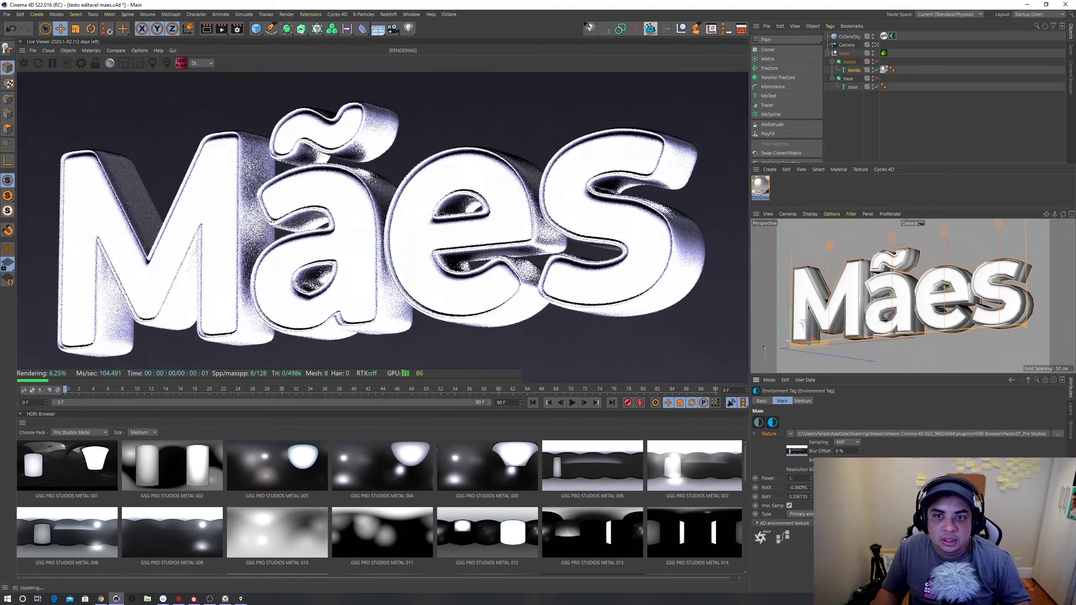
left_click_drag(810, 478, 810, 491)
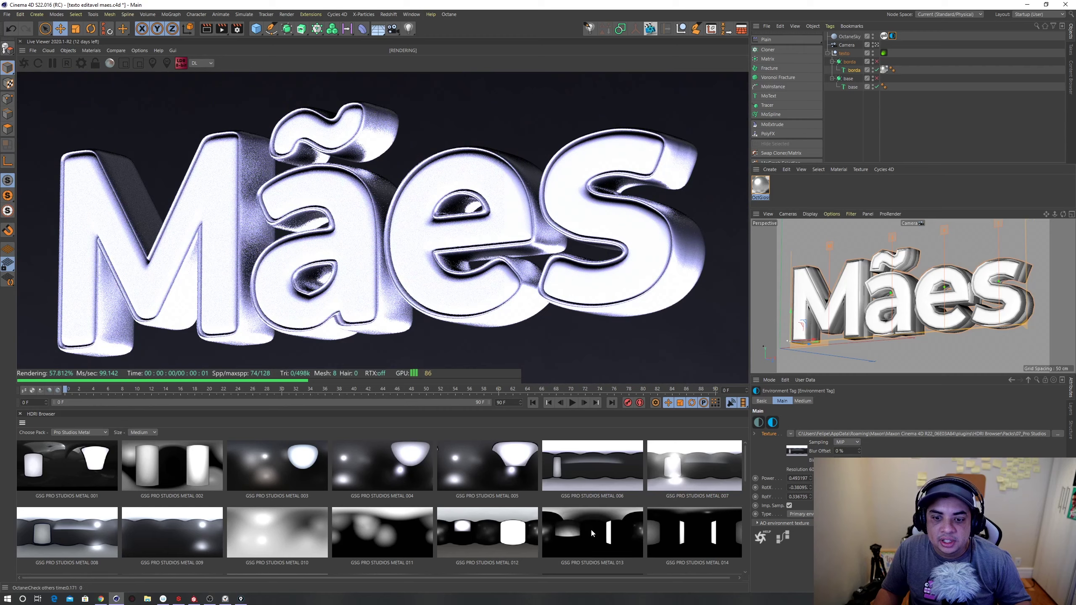
left_click(704, 535)
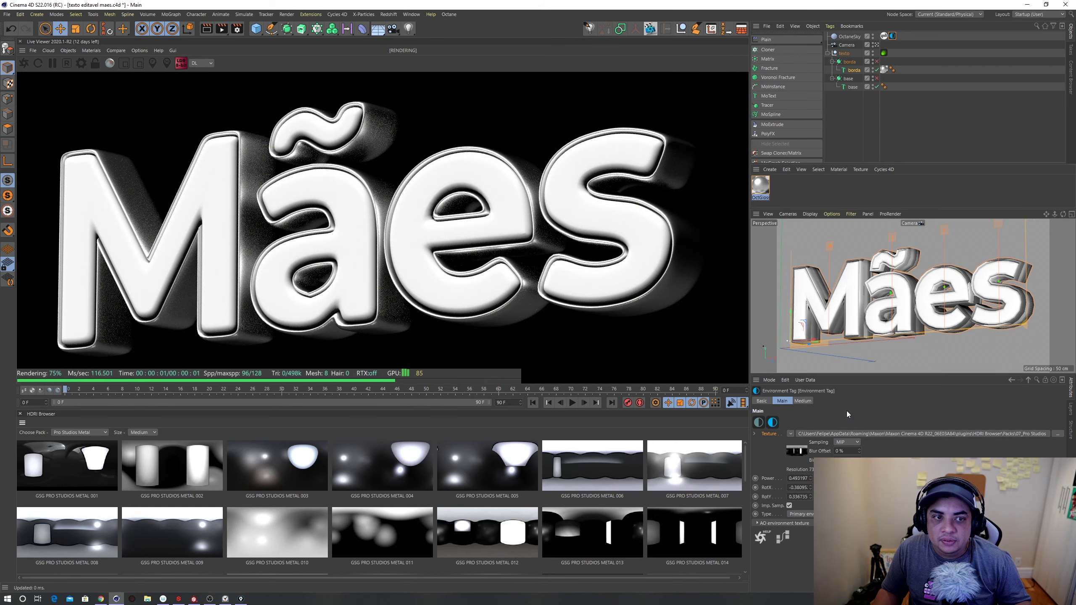
Step: Create a second glossy material, OctGlossy2, on the base text with index 2
right_click(609, 213)
mouse_move(630, 219)
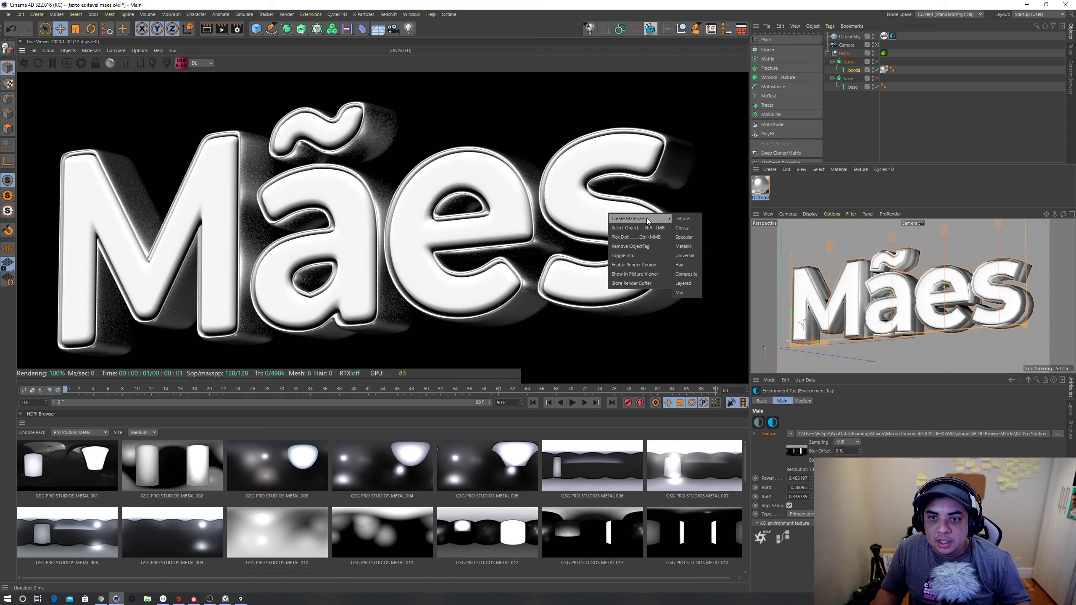
left_click(683, 229)
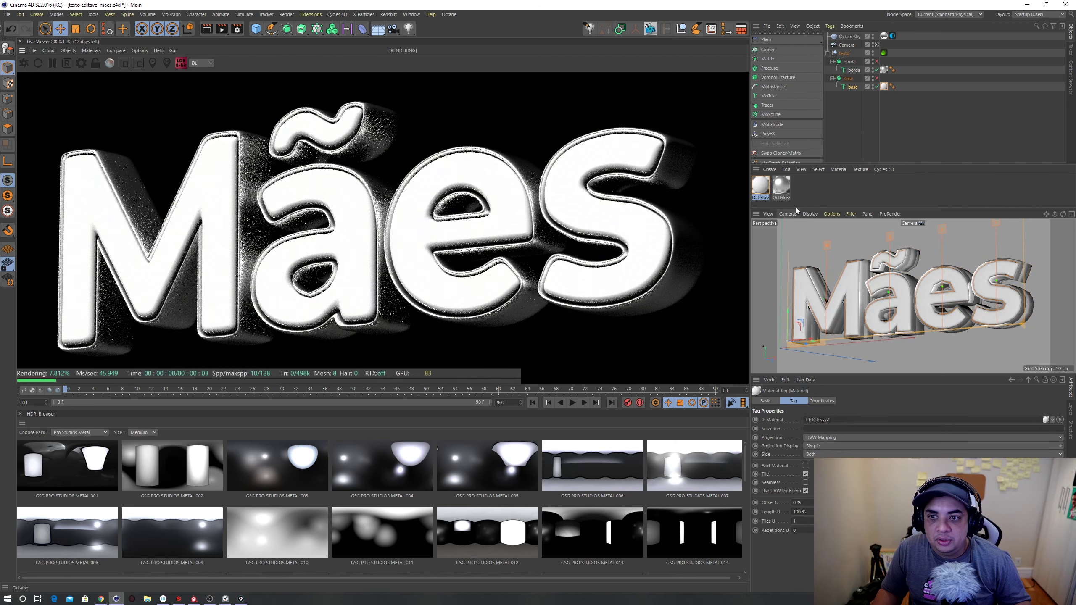
double_click(768, 190)
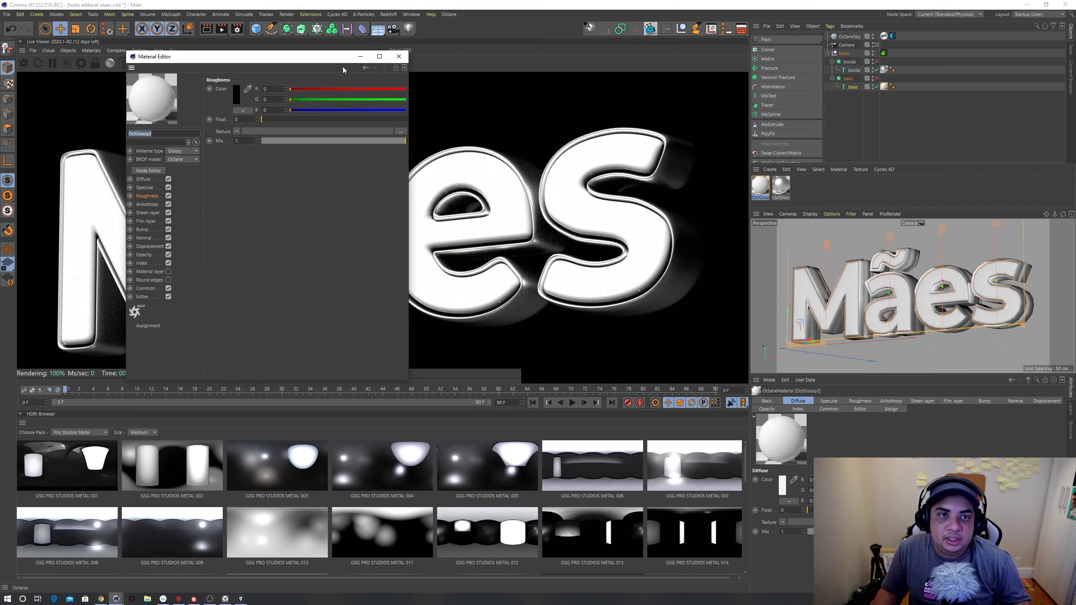
left_click_drag(326, 59, 701, 183)
left_click(530, 382)
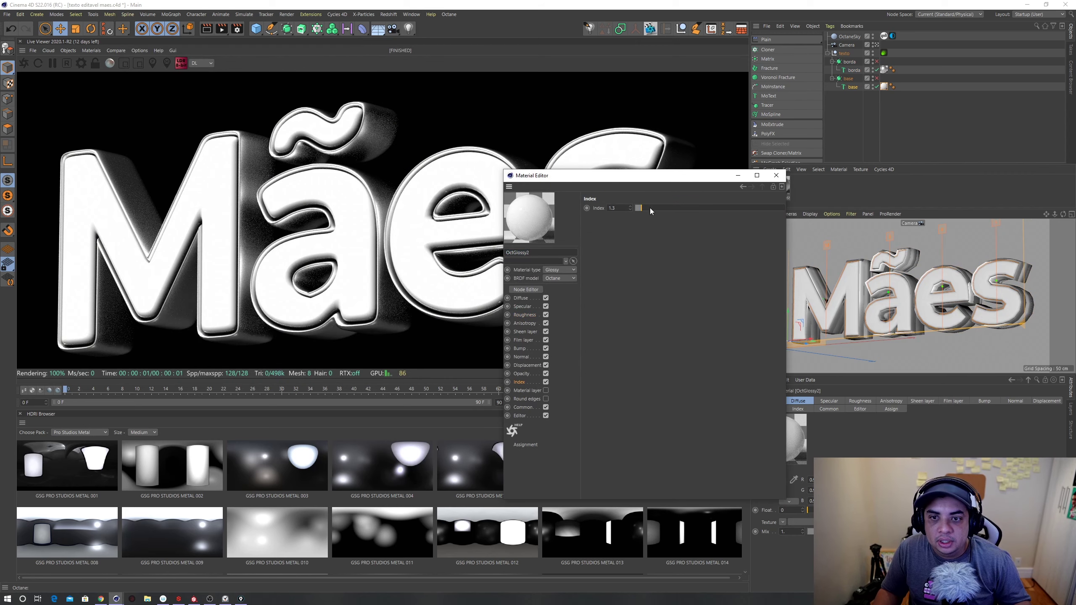
left_click(776, 175)
right_click(678, 165)
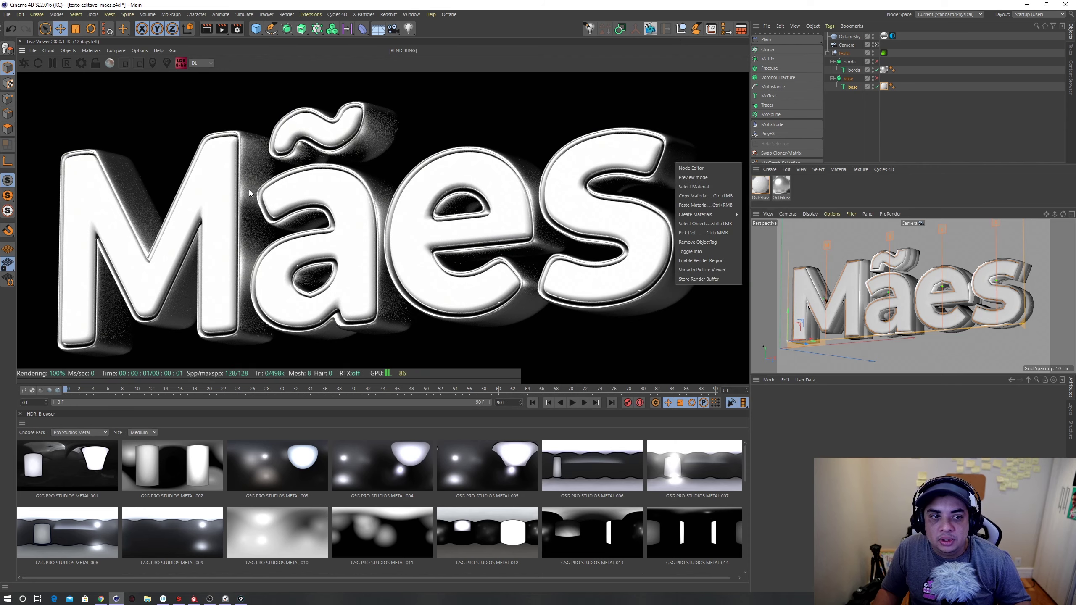
Step: Delete OctGlossy2 and give borda a new glossy material with red diffuse colour
right_click(257, 166)
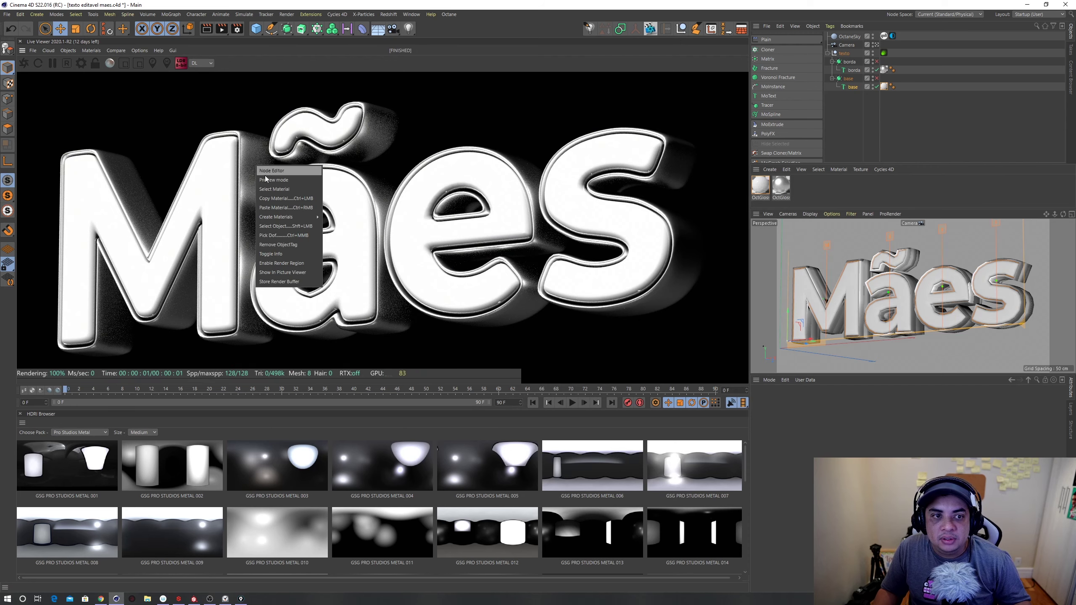
left_click(304, 225)
left_click(777, 198)
key("Delete")
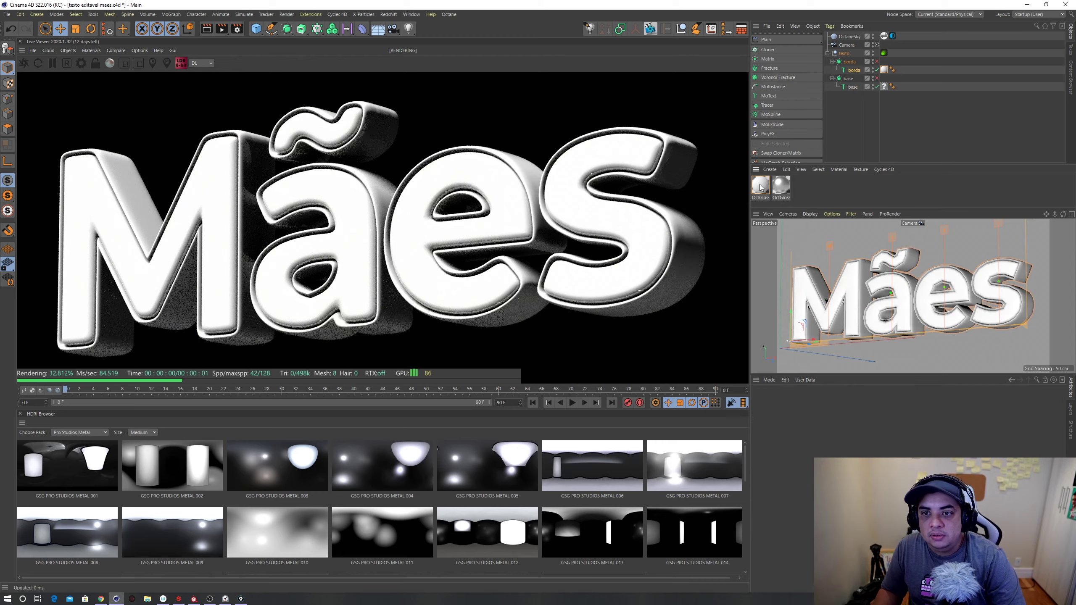
double_click(781, 187)
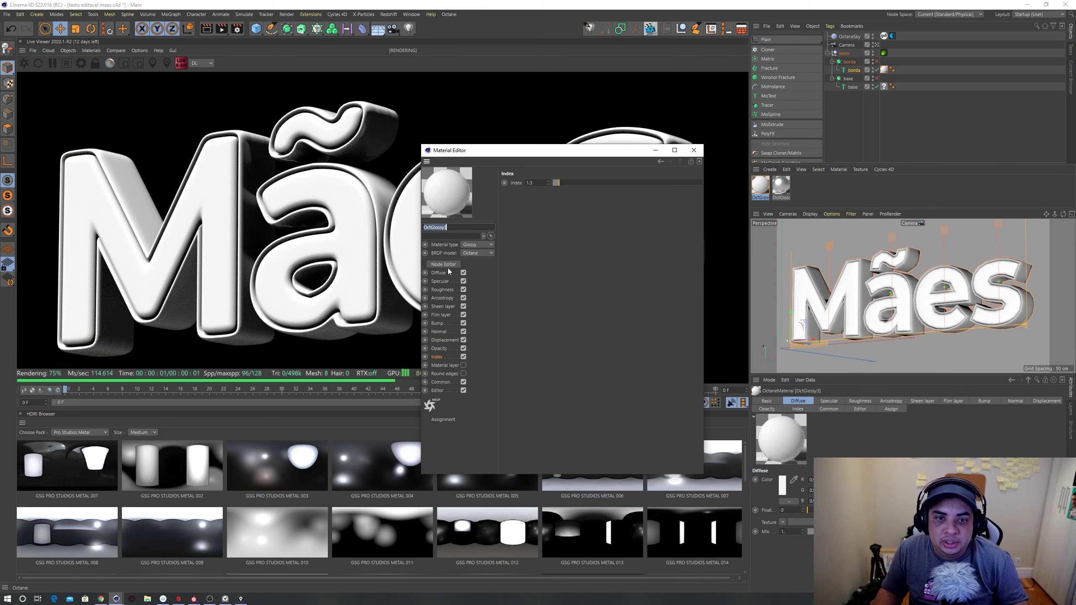
left_click(532, 190)
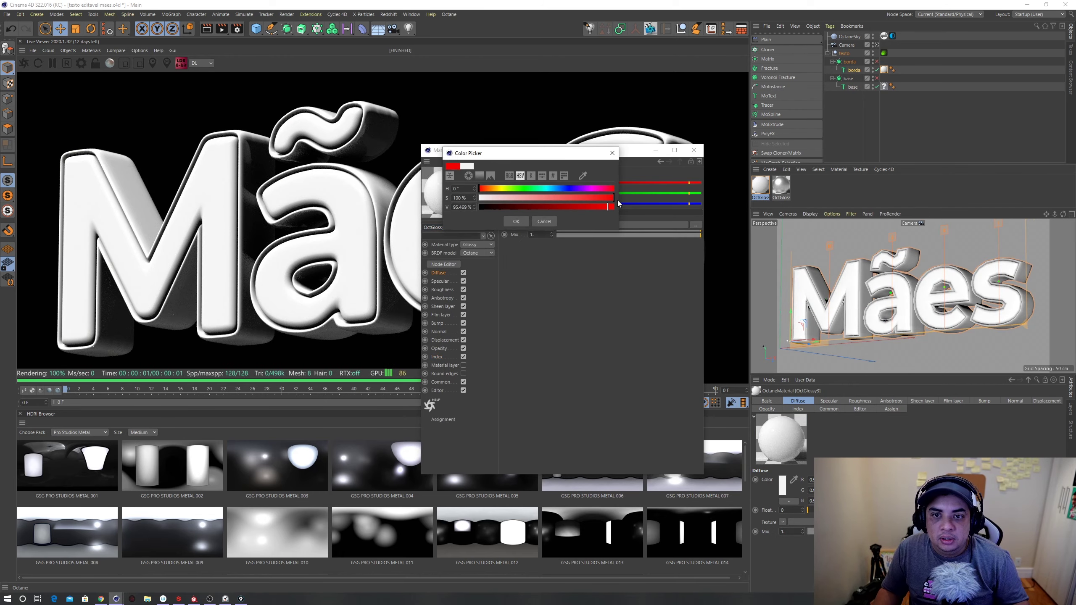
left_click(515, 221)
left_click_drag(508, 150, 673, 125)
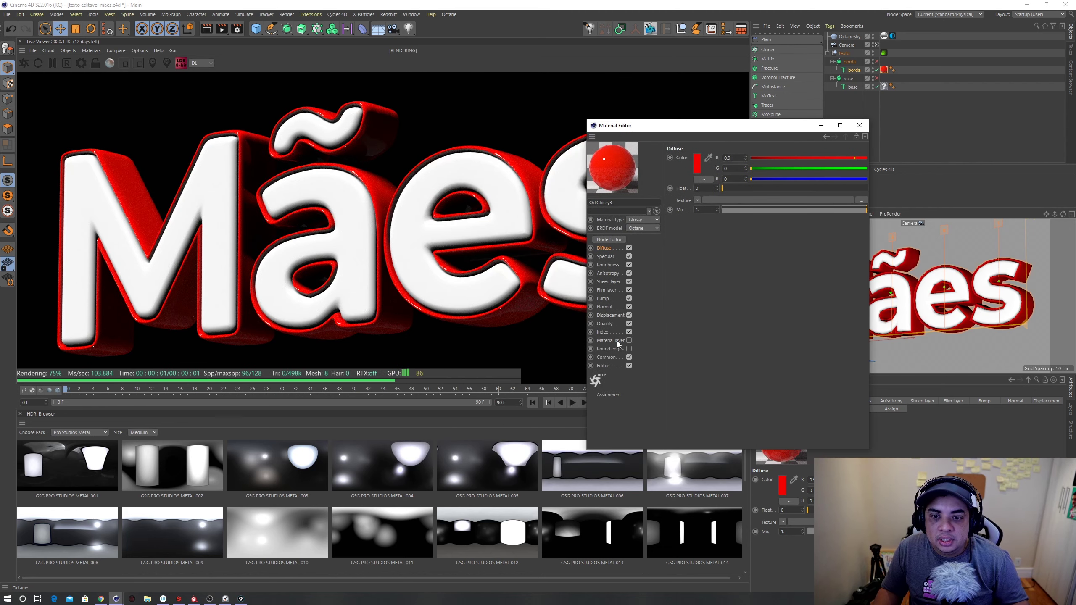
left_click(603, 332)
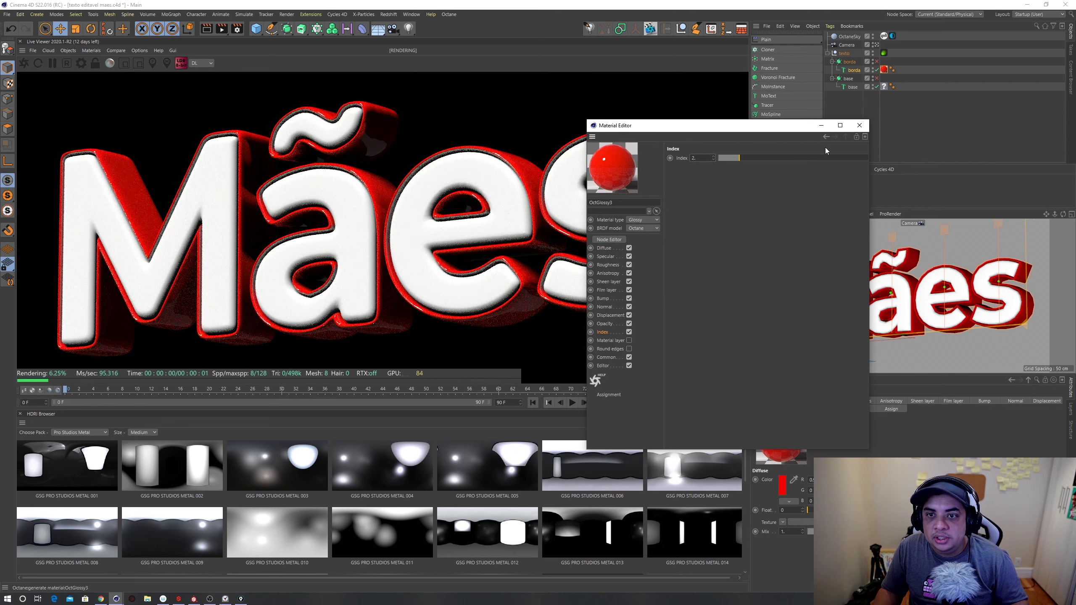
left_click(859, 124)
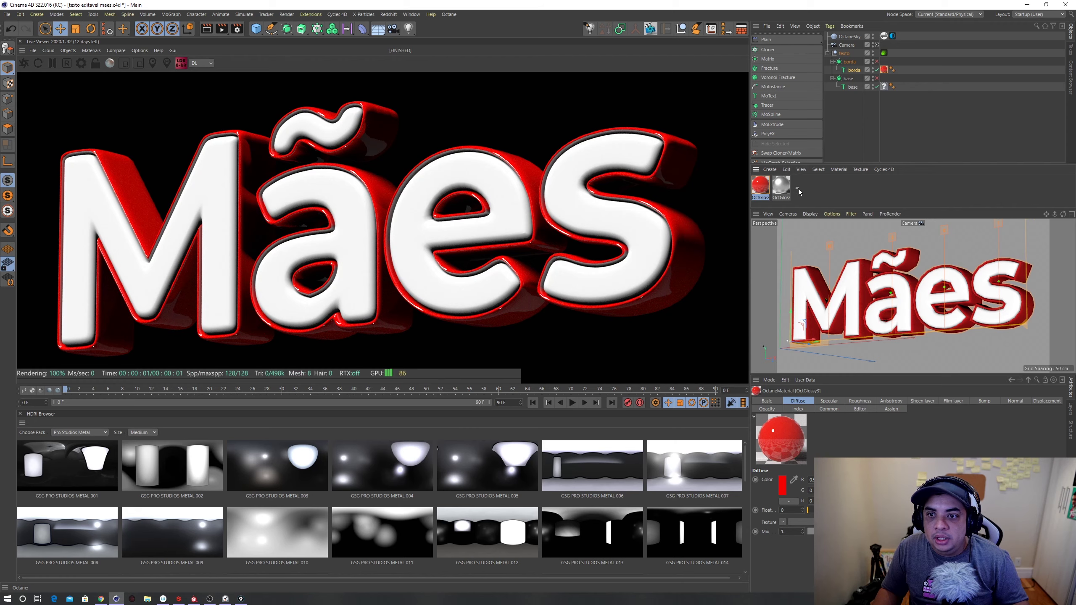
Step: Remove the extra glossy material, undoing the accidental deletion of the border object
left_click(781, 187)
key("Delete")
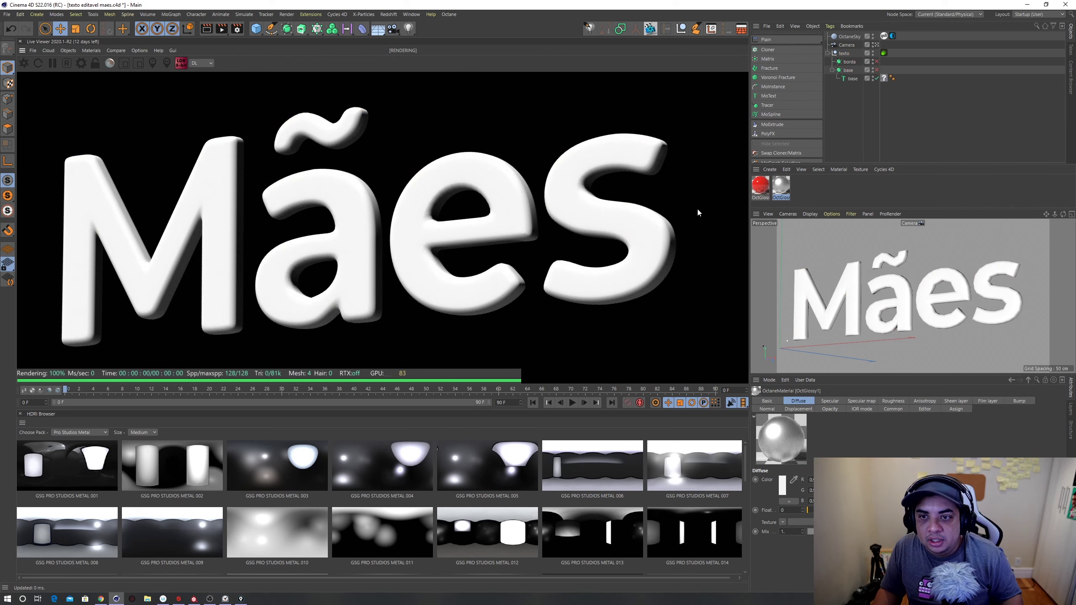
key("ctrl+z")
key("Delete")
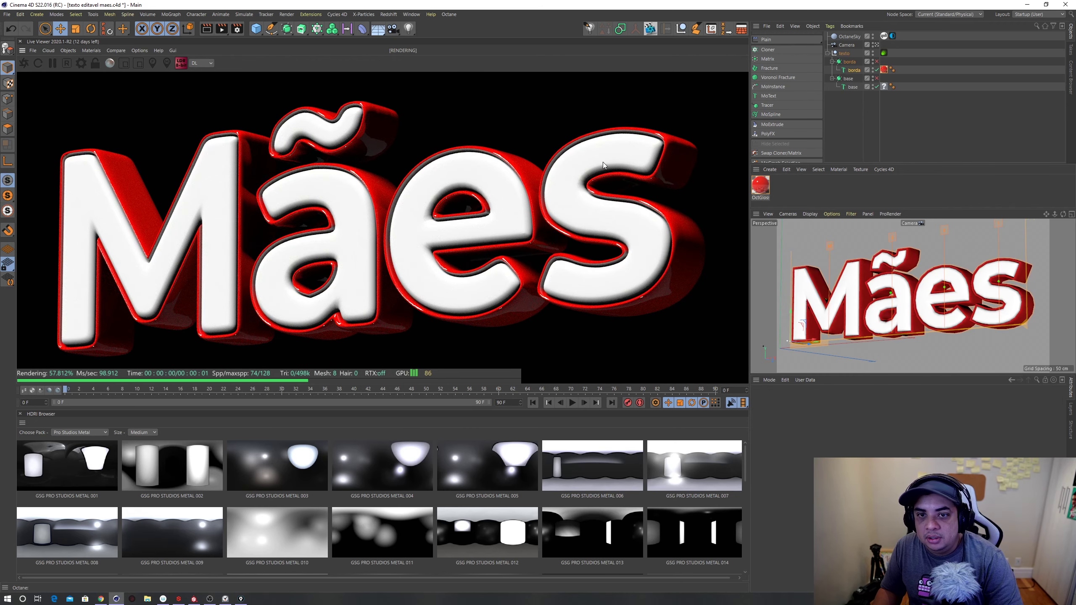
Step: Create a white glossy material on the base text
right_click(602, 161)
left_click(689, 179)
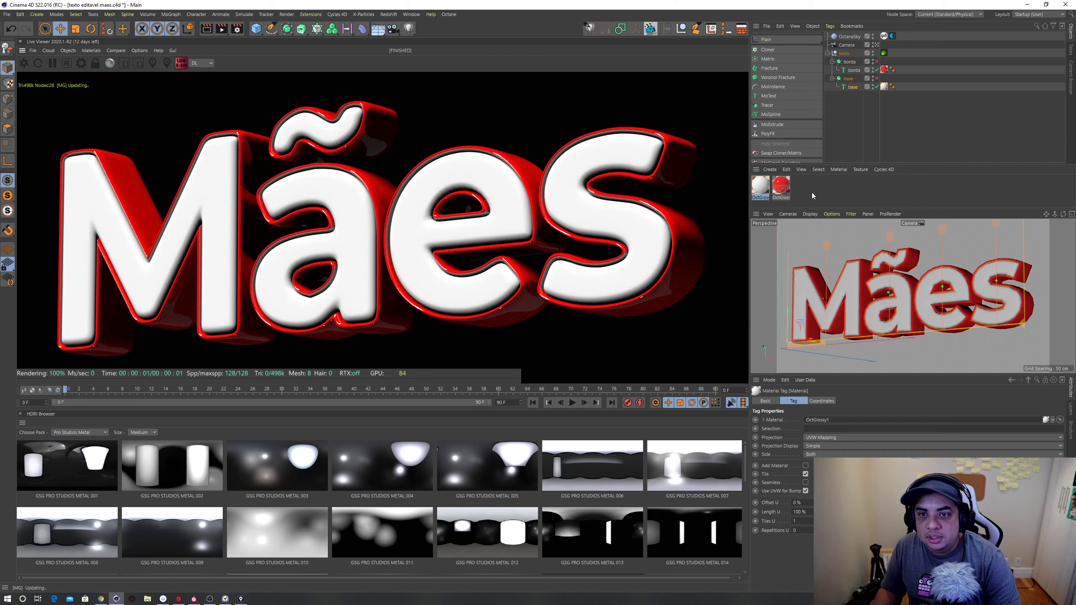
double_click(763, 187)
left_click_drag(212, 53, 464, 73)
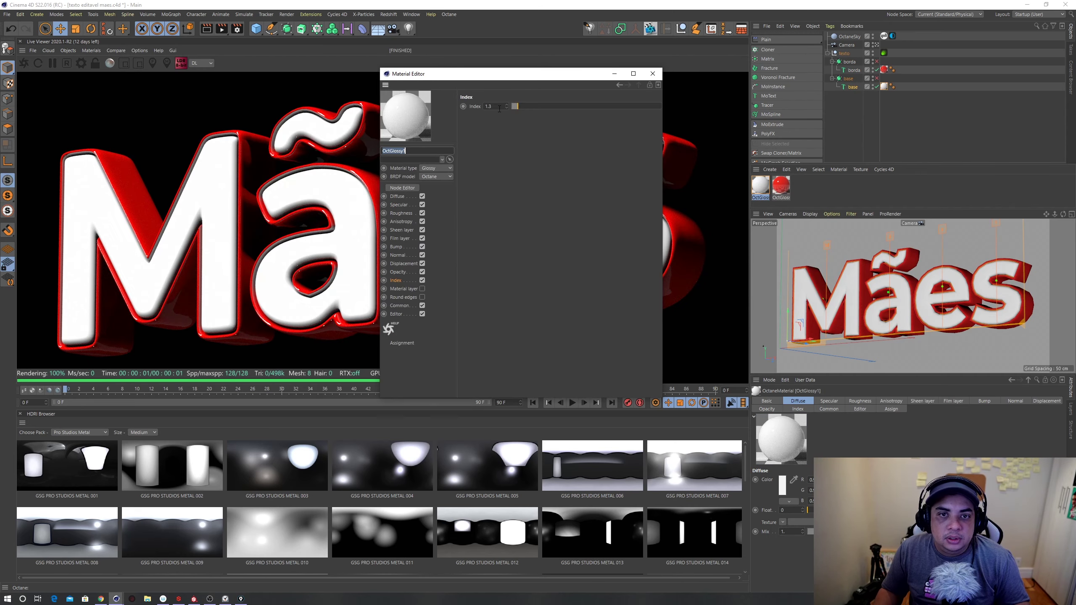
left_click(653, 73)
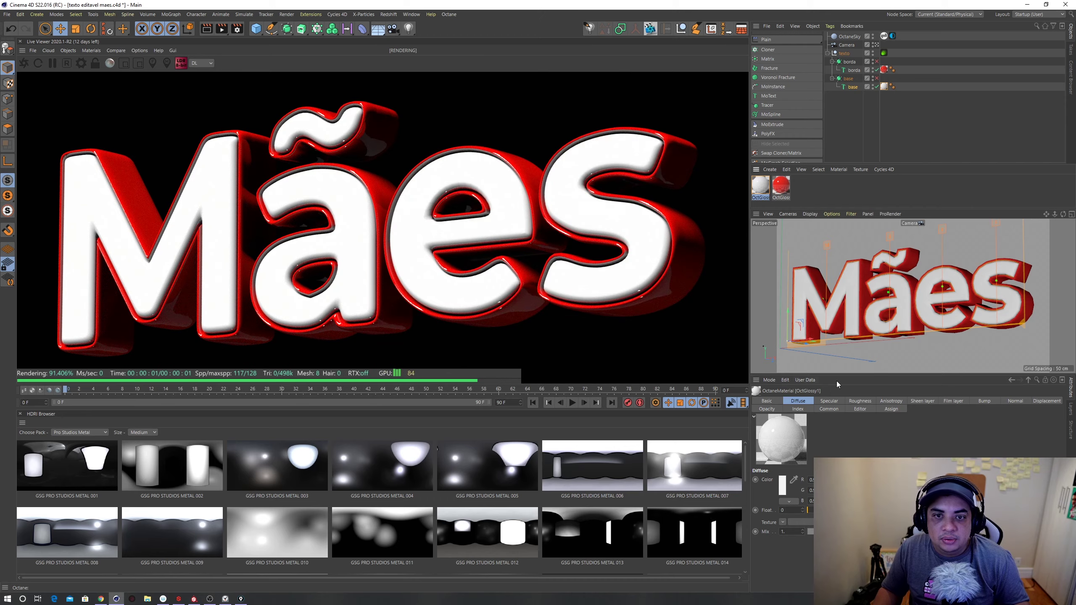
left_click(891, 37)
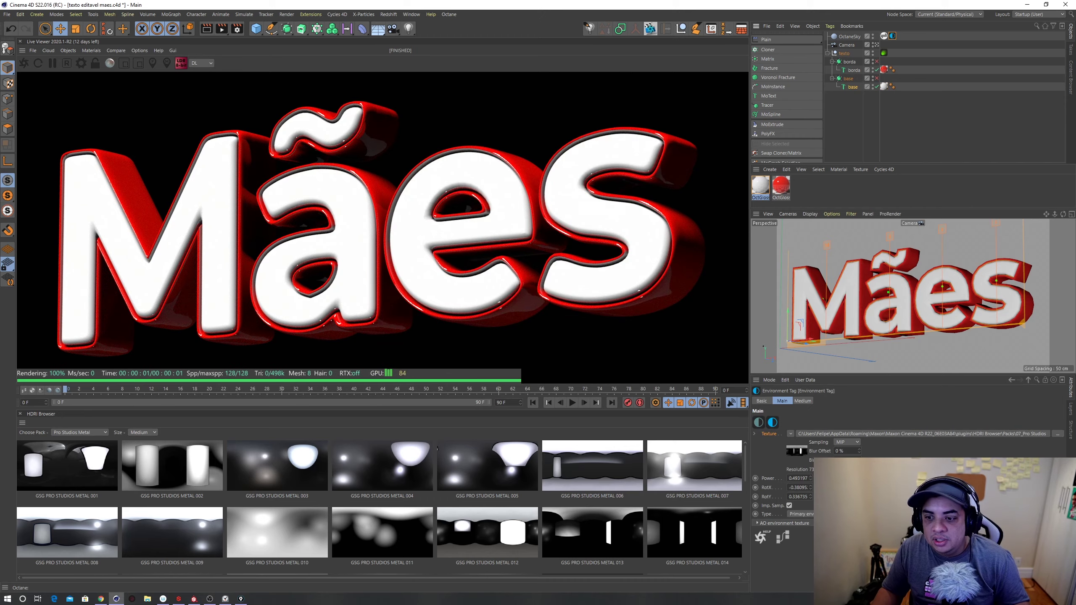
Step: Switch to GSG Pro Studios Metal 013, then 011, and lower RotX to about 0.24
mouse_move(810, 487)
left_mouse_down()
mouse_move(810, 474)
mouse_move(811, 508)
mouse_move(810, 488)
left_mouse_up()
left_click(562, 473)
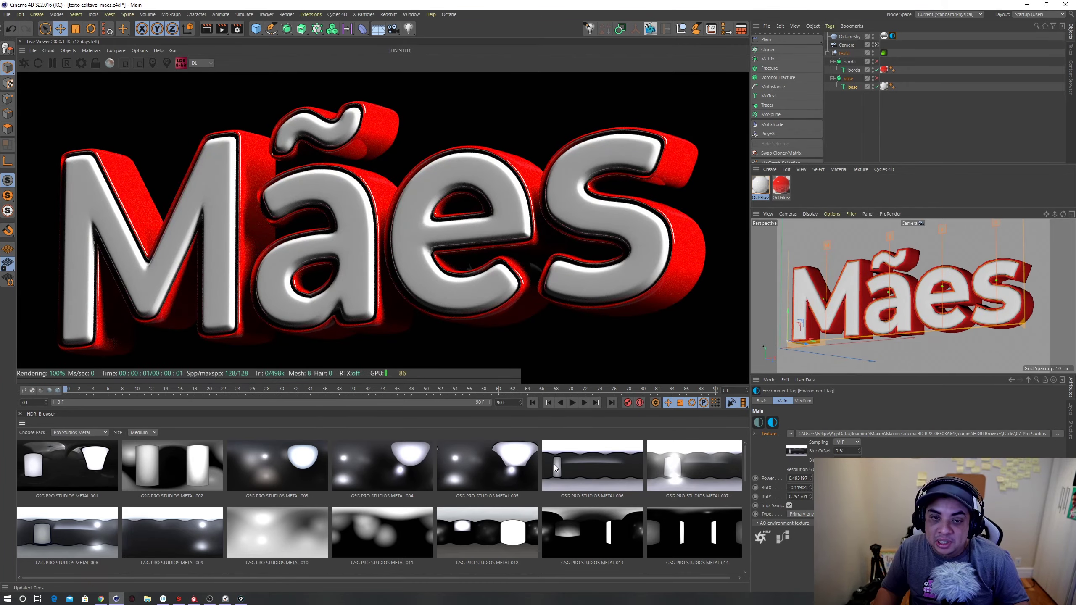
left_click_drag(811, 488, 810, 504)
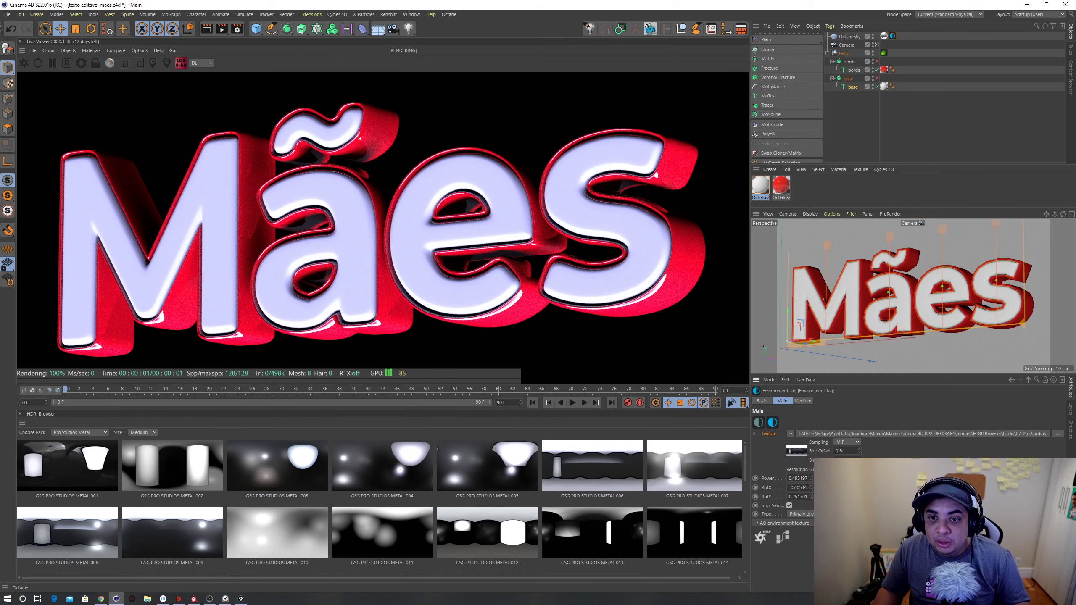
left_click(562, 518)
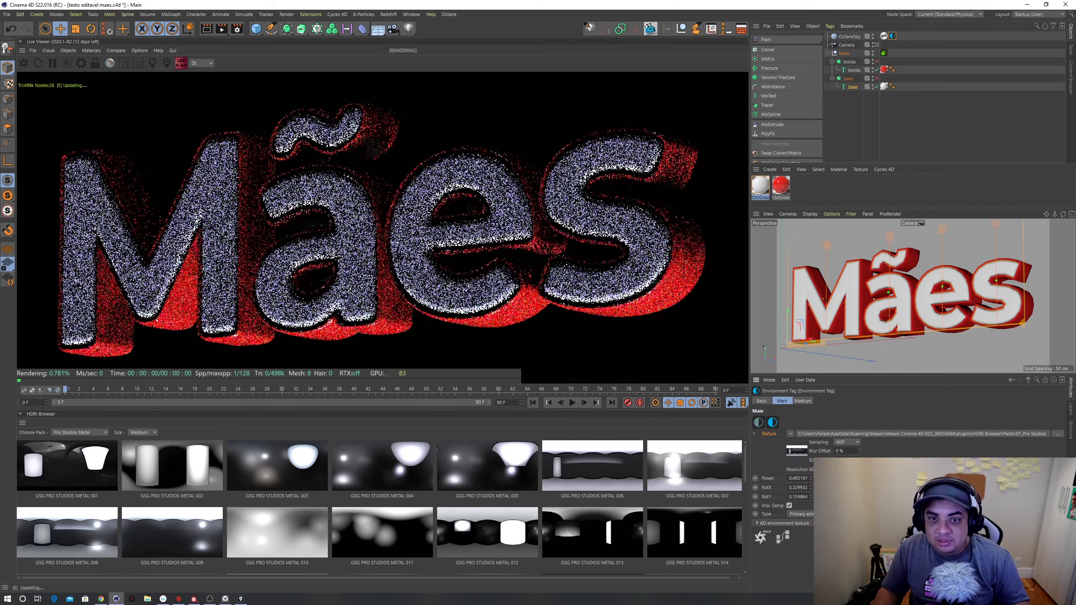
left_click(360, 531)
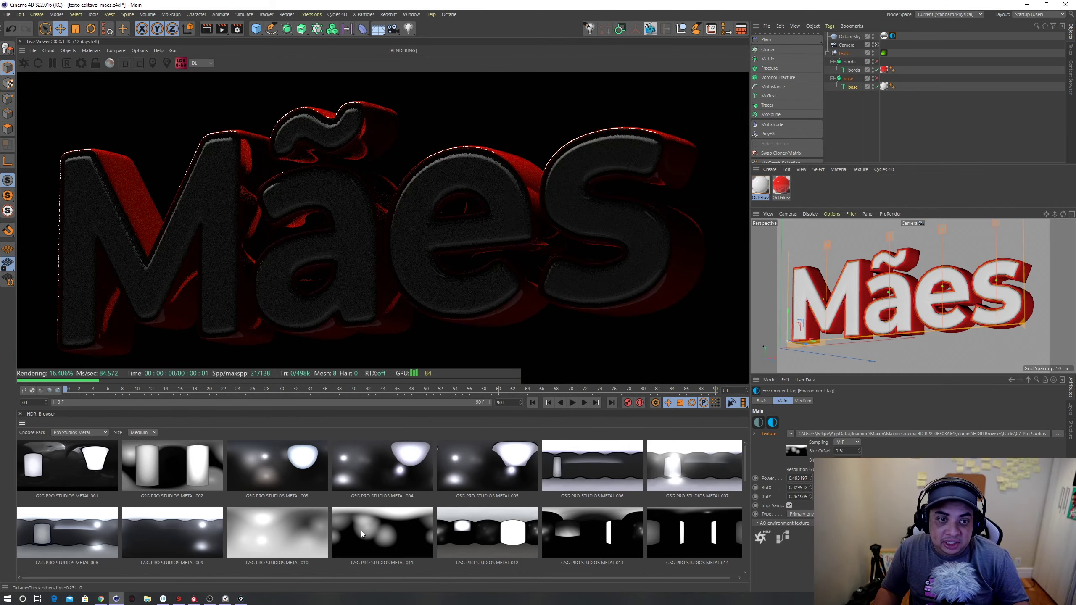
mouse_move(810, 488)
left_mouse_down()
mouse_move(810, 500)
mouse_move(810, 466)
mouse_move(810, 483)
left_mouse_up()
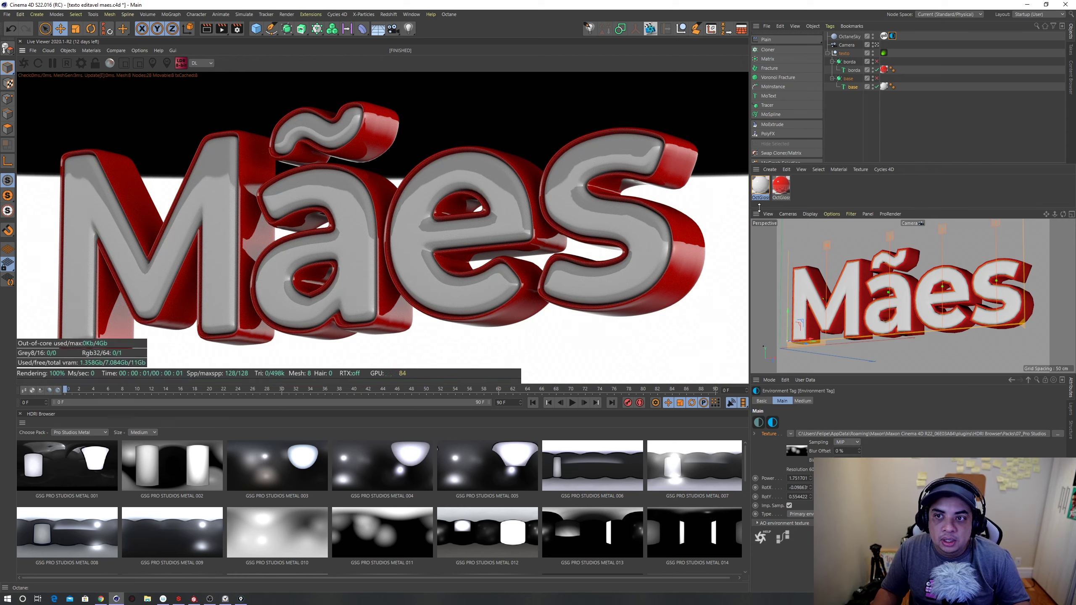
Step: Open OctGlossy1 in the Octane Node Editor and dock it beside the Live Viewer
double_click(761, 185)
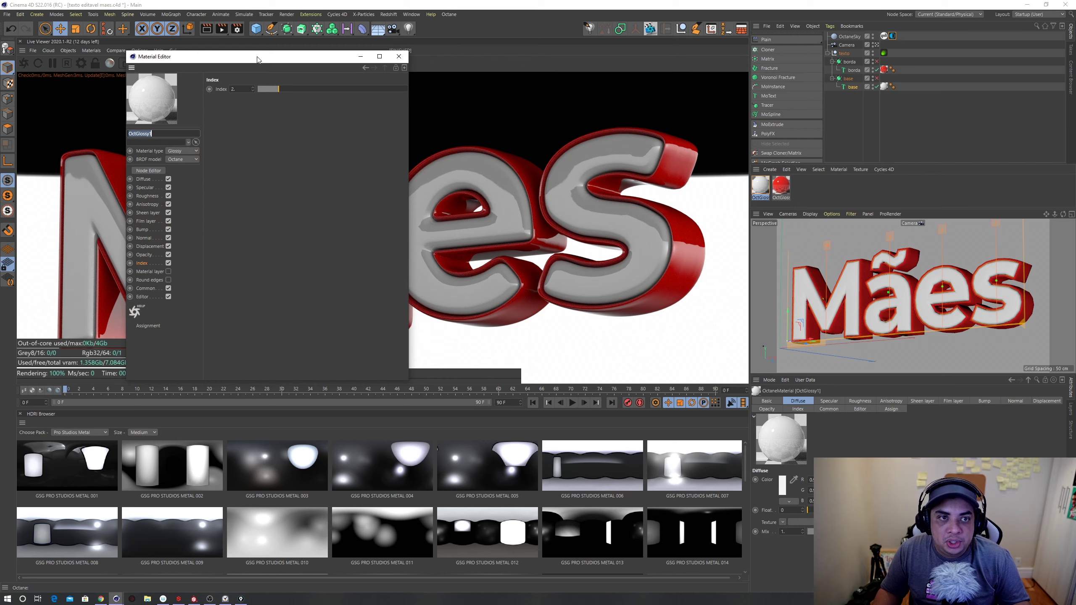
left_click_drag(258, 58, 725, 116)
left_click(616, 228)
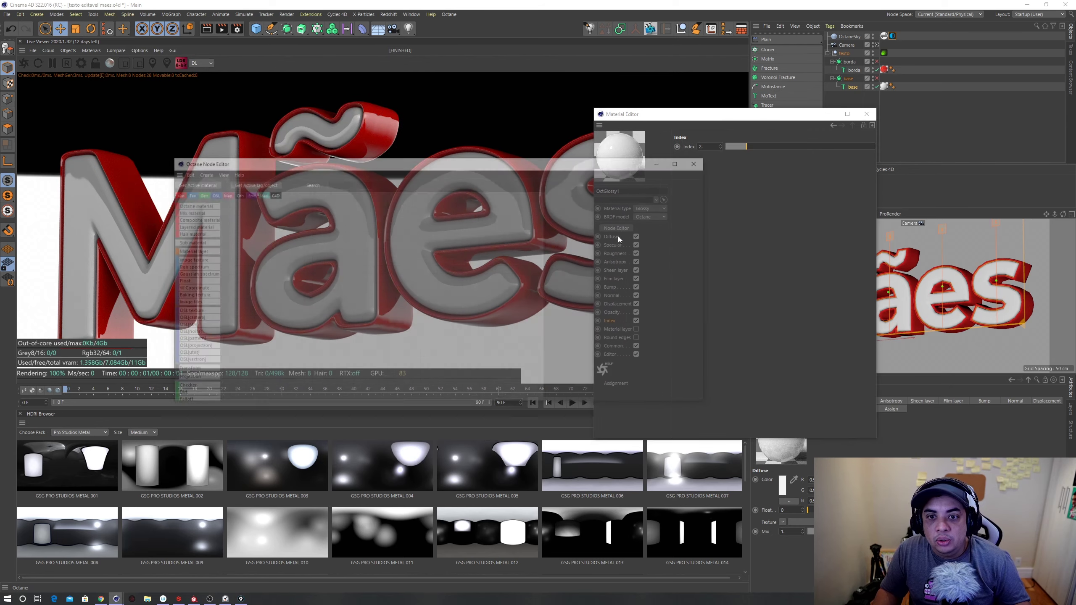
left_click(867, 114)
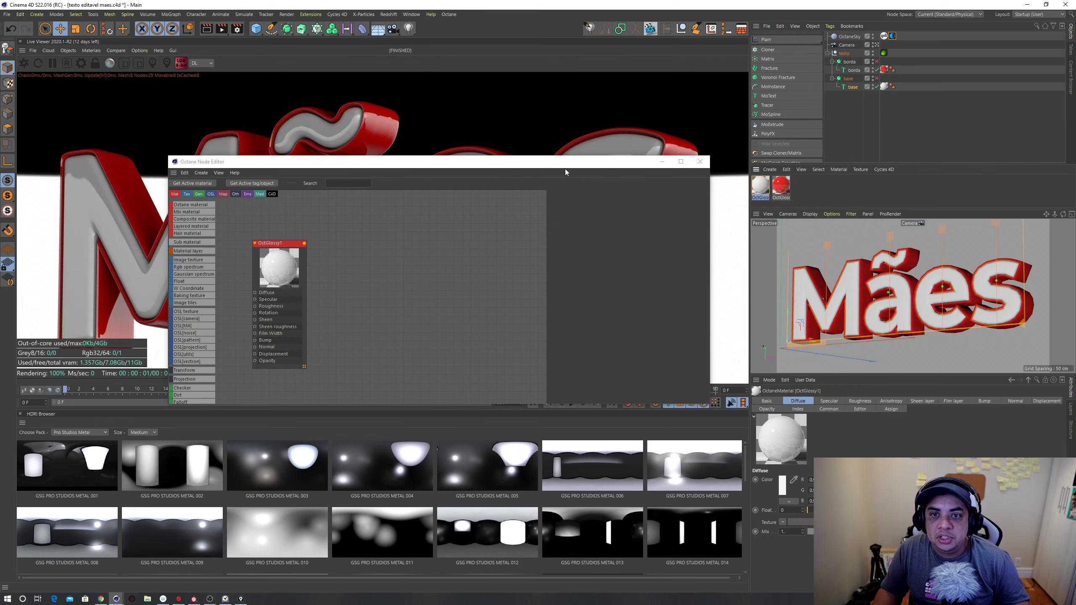
left_click_drag(492, 162, 824, 251)
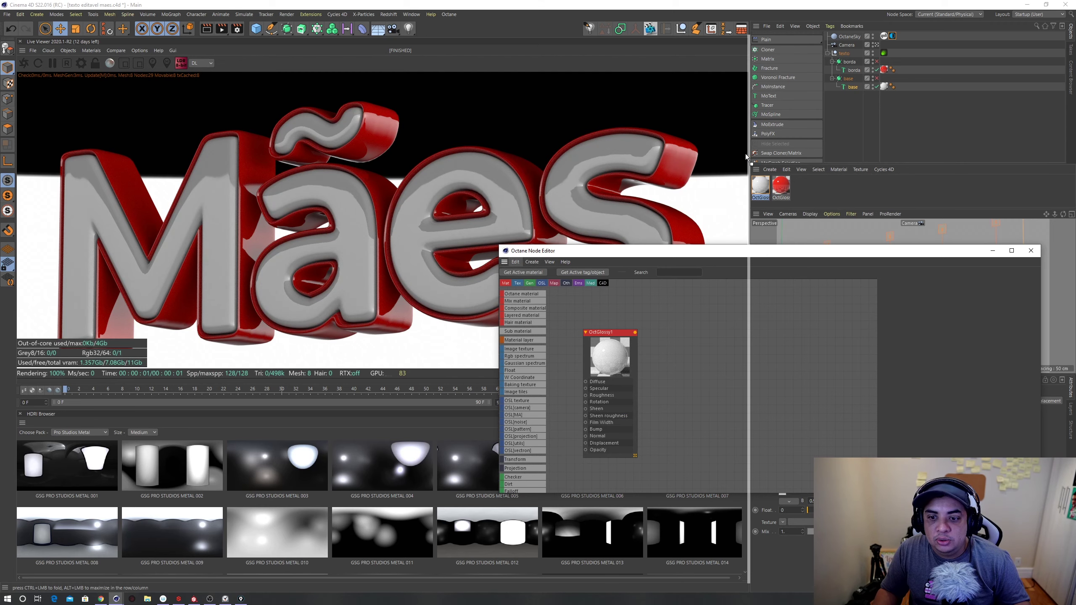
left_click_drag(745, 153, 911, 165)
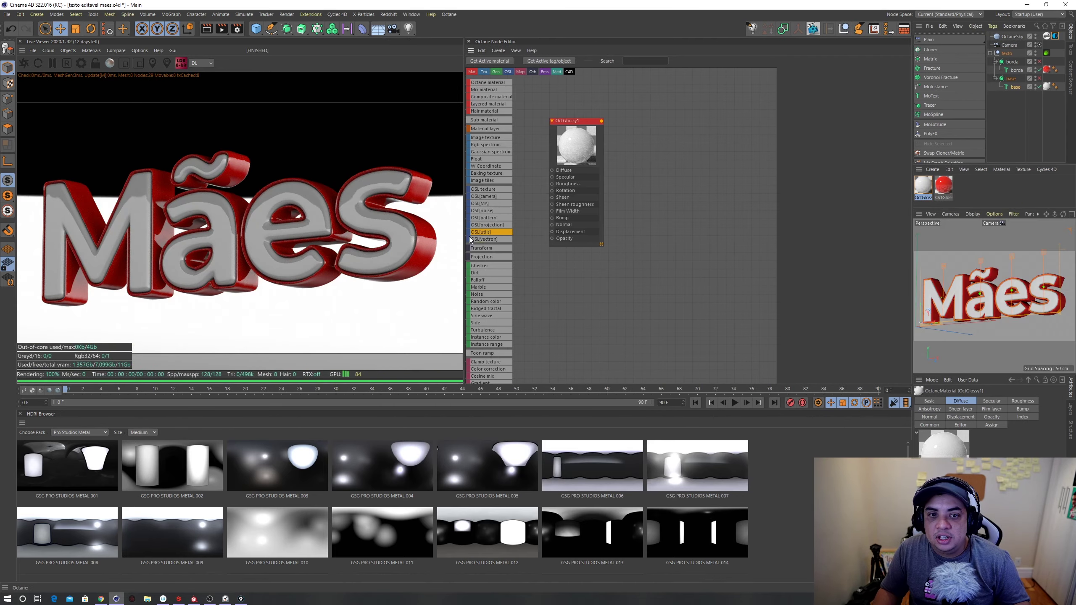
left_click_drag(464, 237, 575, 237)
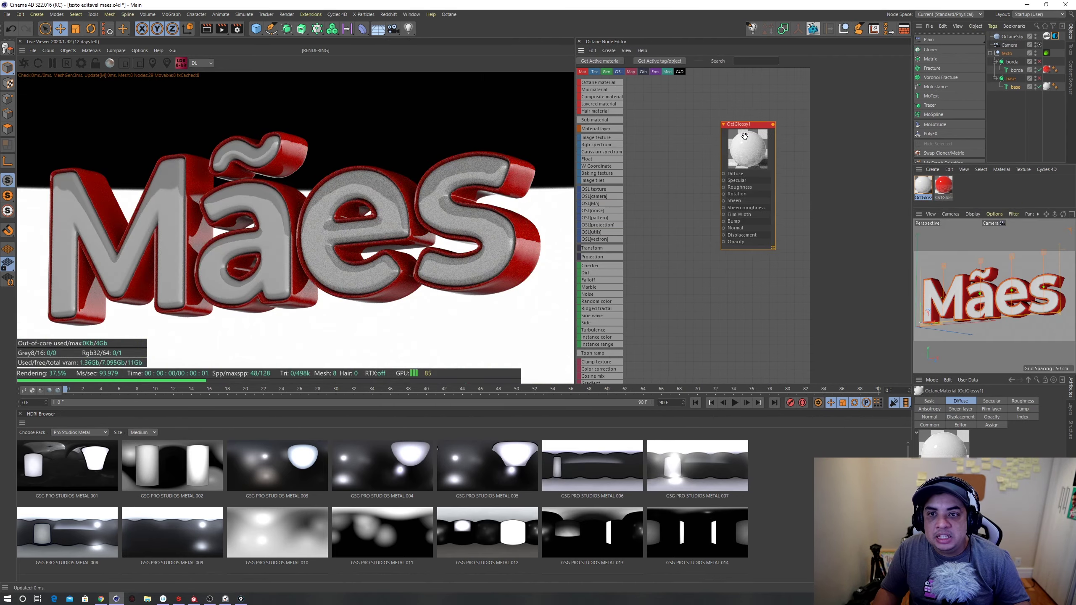
Step: Cycle OctGlossy1's material type through Diffuse, Glossy, Specular and Metallic to Universal, rendering path-traced
left_click(825, 72)
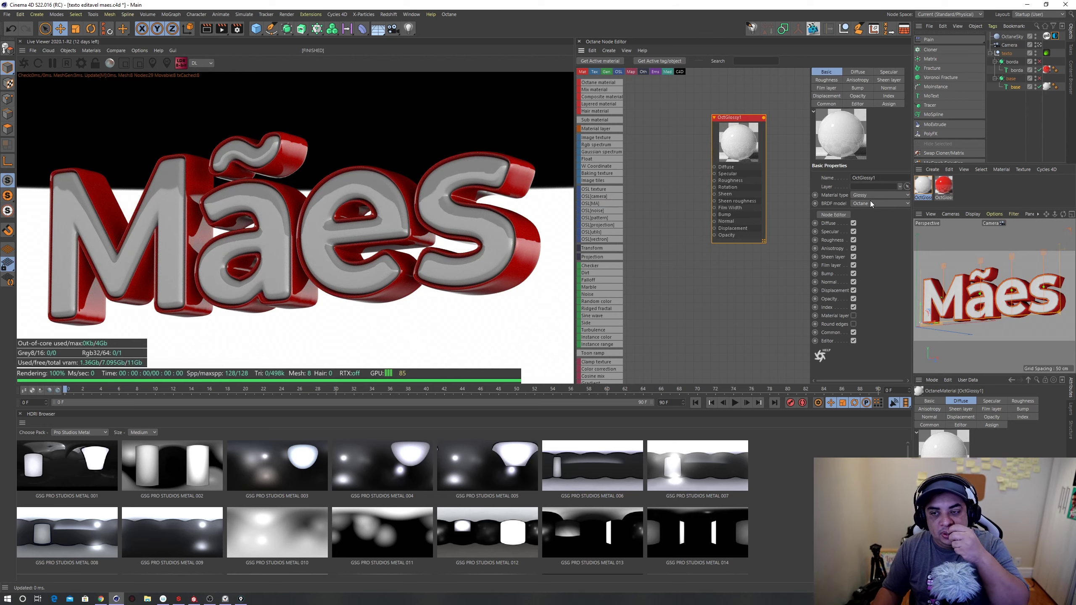
left_click(860, 193)
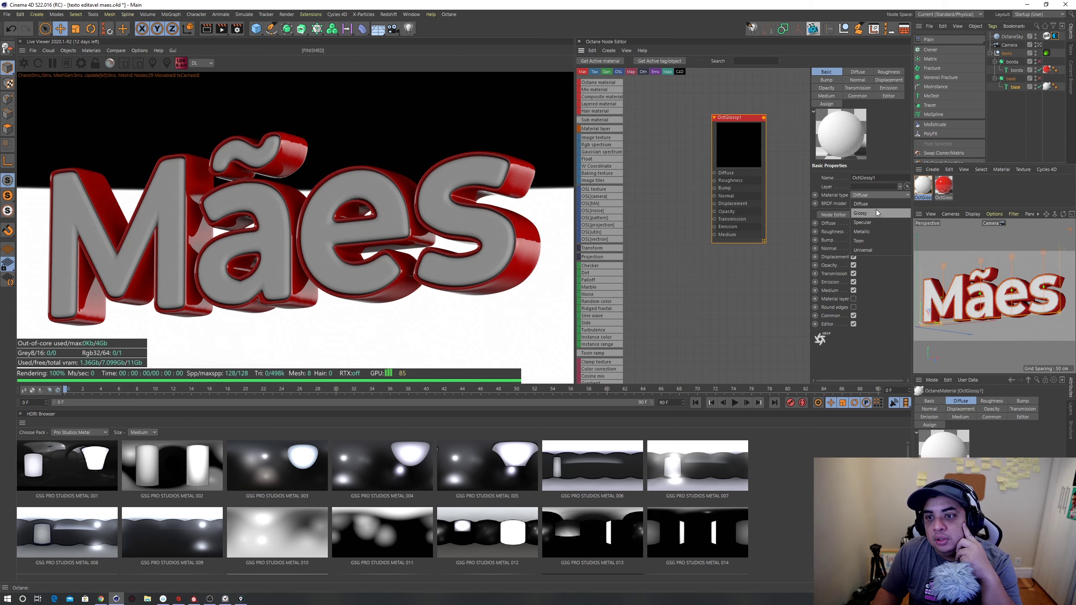
left_click(876, 213)
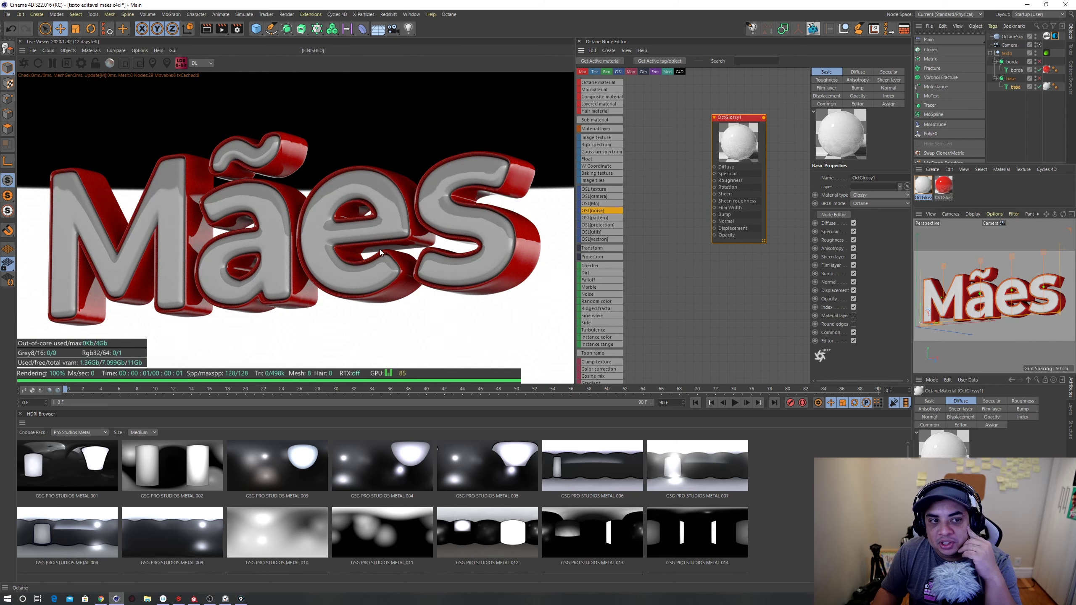
left_click(863, 223)
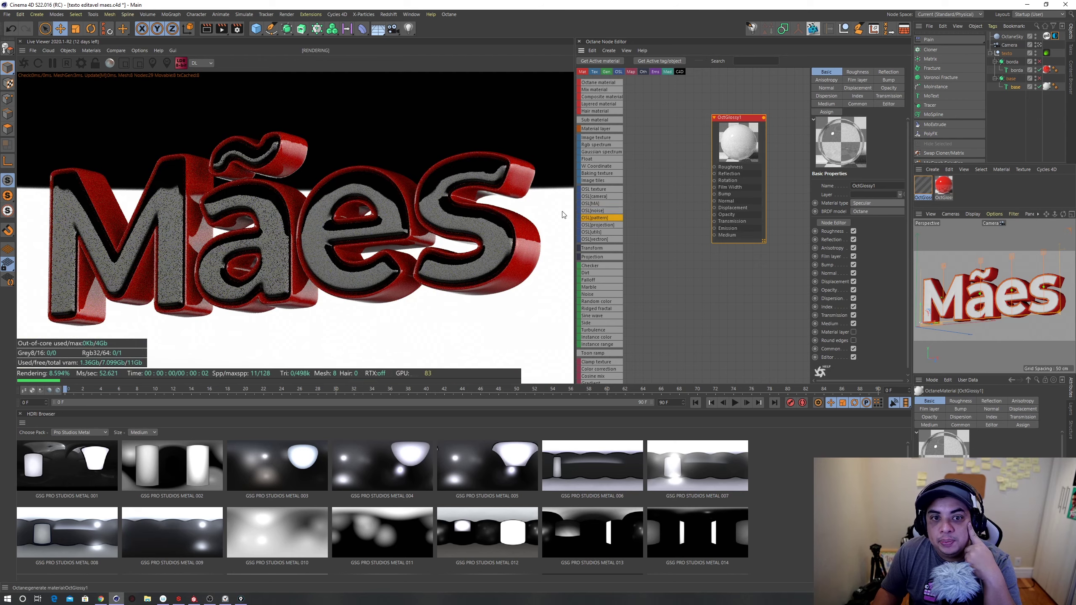
left_click(205, 64)
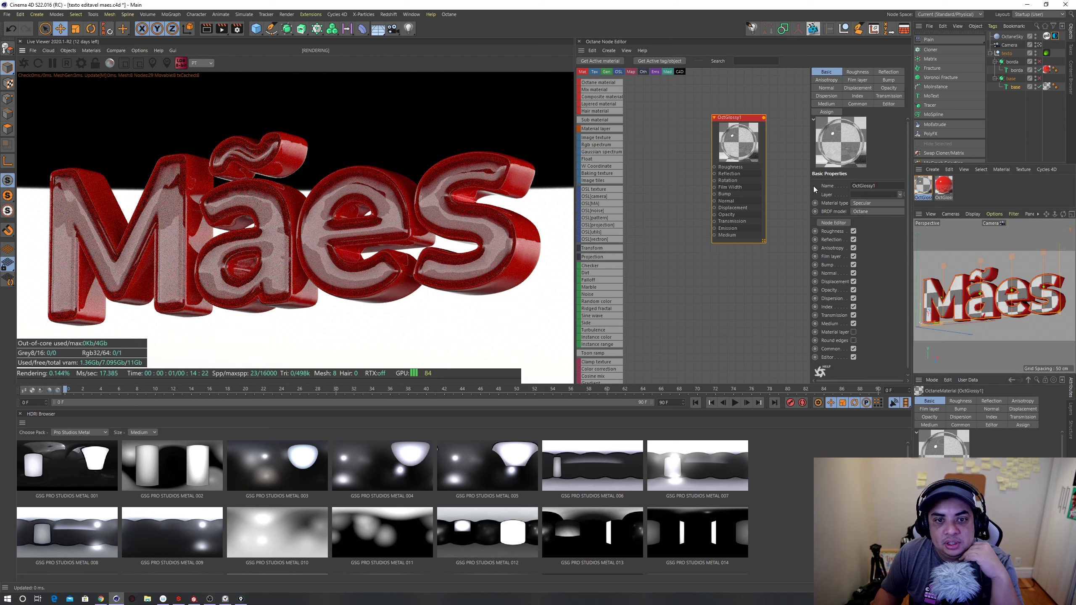
left_click(872, 203)
left_click(868, 240)
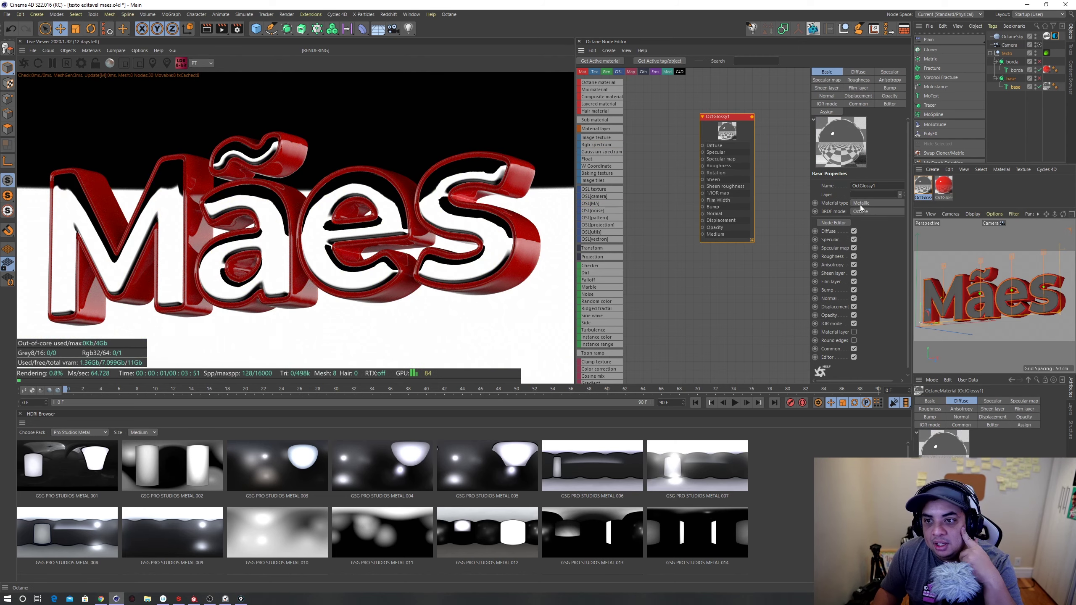
left_click(874, 203)
left_click(862, 260)
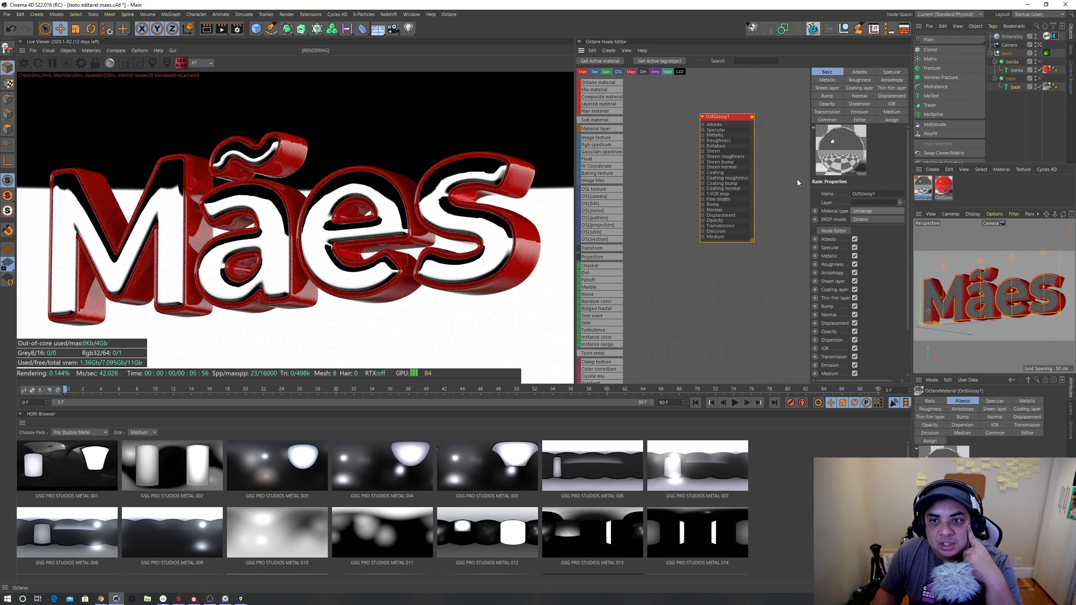
Step: Rearrange the OctGlossy1 node and widen the material attributes area
left_click_drag(720, 121, 697, 134)
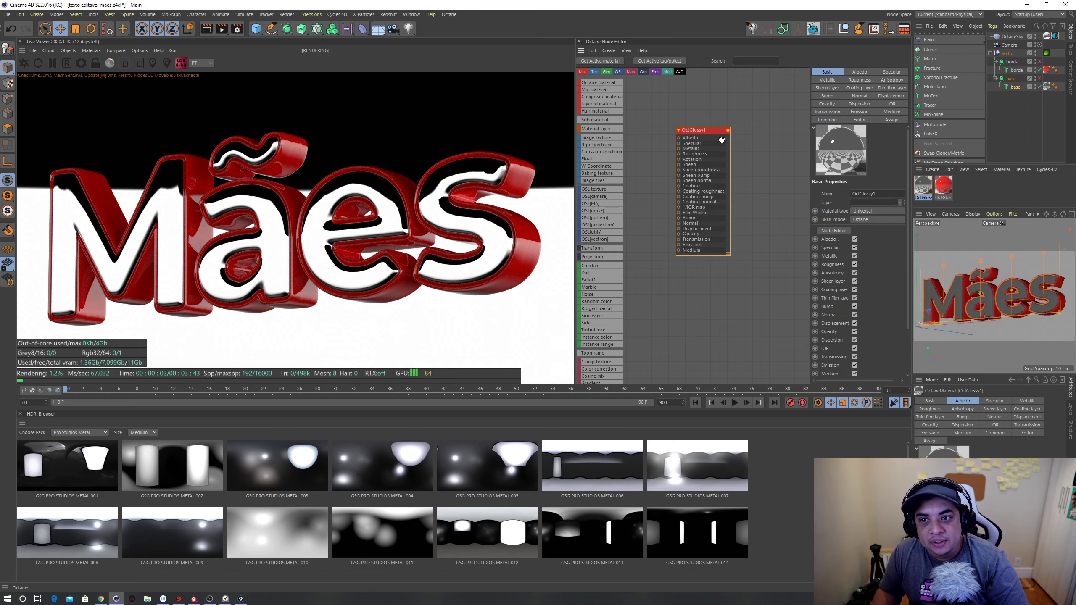
left_click_drag(696, 129, 691, 111)
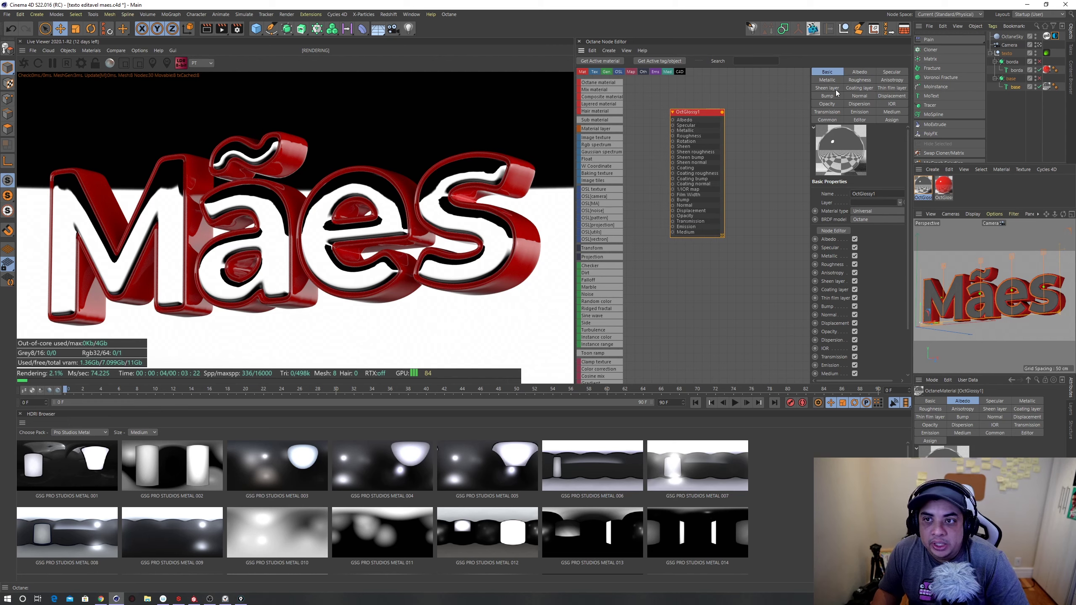
left_click_drag(809, 127, 806, 127)
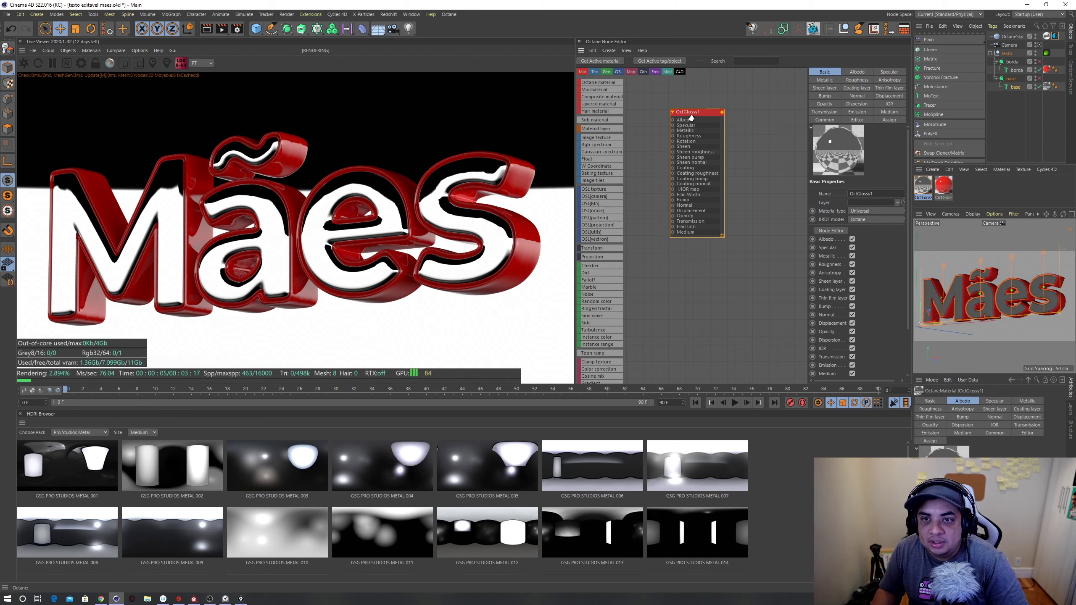
mouse_move(696, 117)
left_mouse_down()
mouse_move(768, 120)
mouse_move(740, 116)
left_mouse_up()
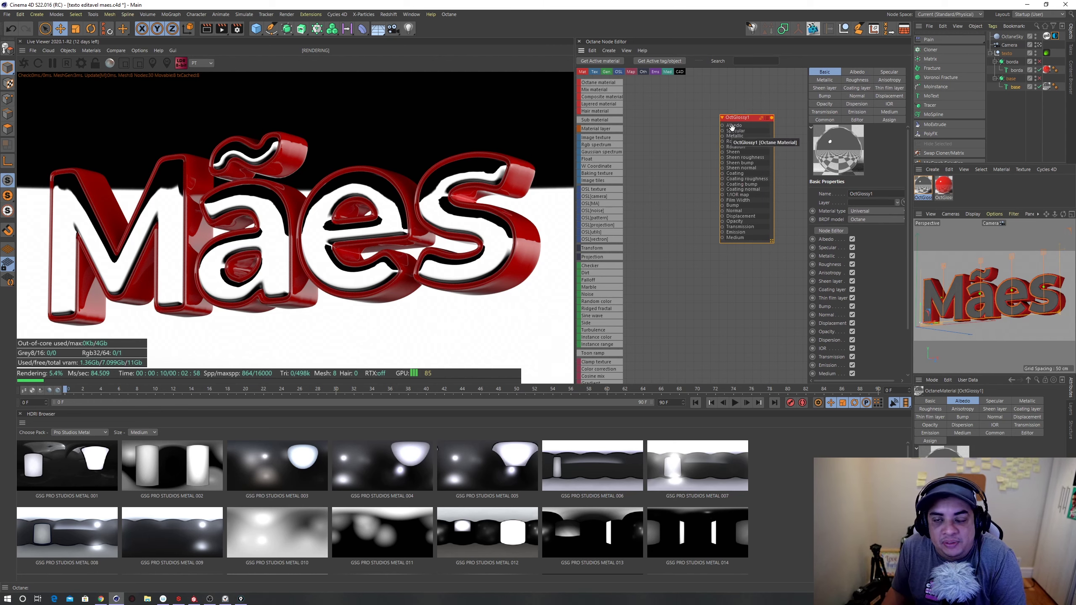
left_click_drag(740, 116, 722, 112)
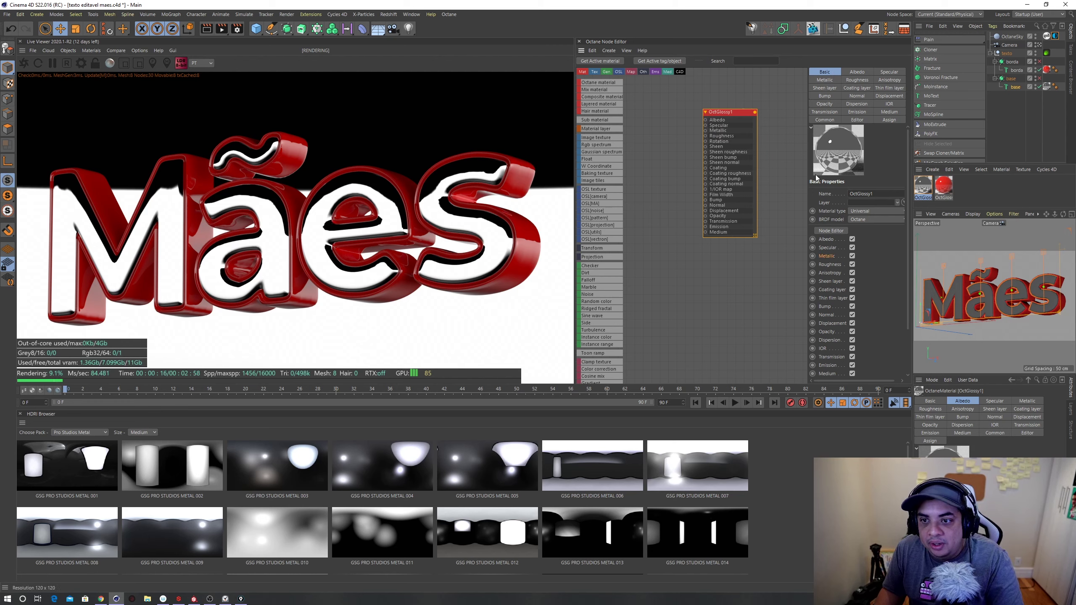
left_click_drag(804, 183, 784, 182)
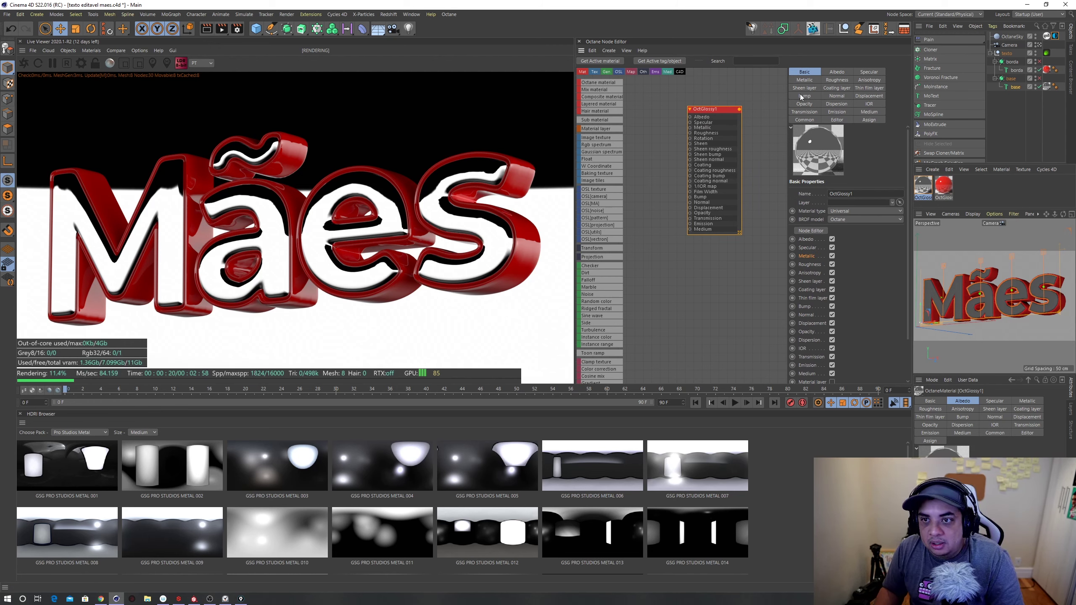
Step: Enable Metallic, set the Specular map to 0, and add an Image Texture node
left_click(842, 73)
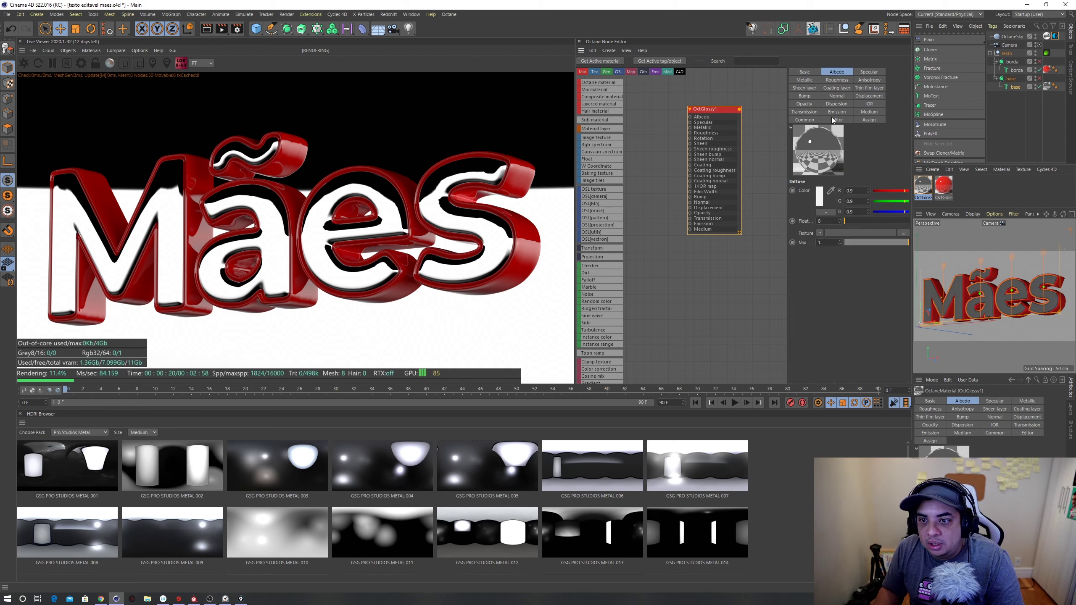
left_click(807, 70)
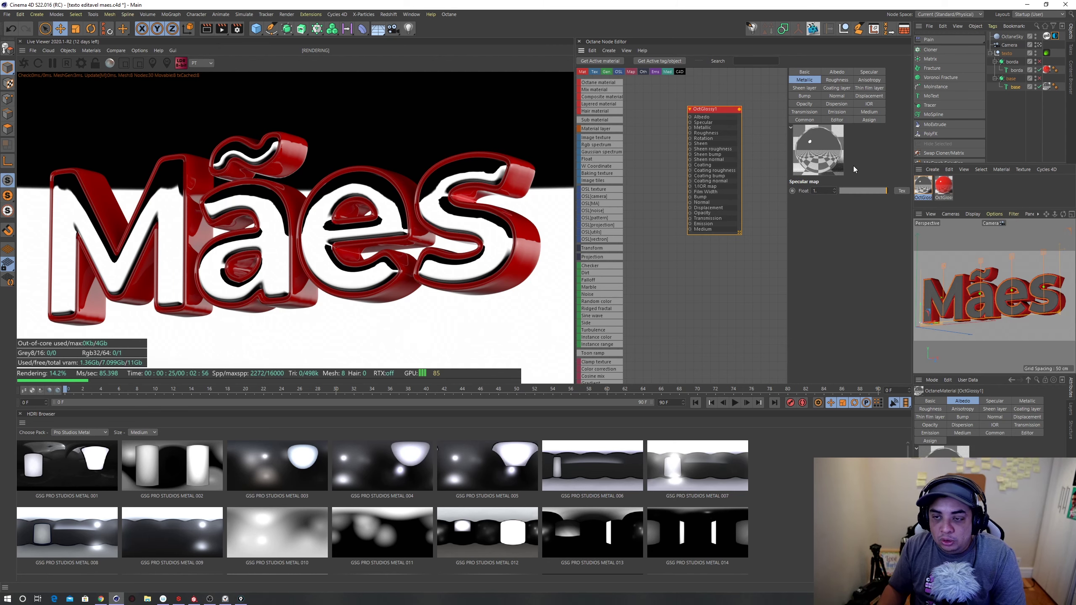
left_click(803, 73)
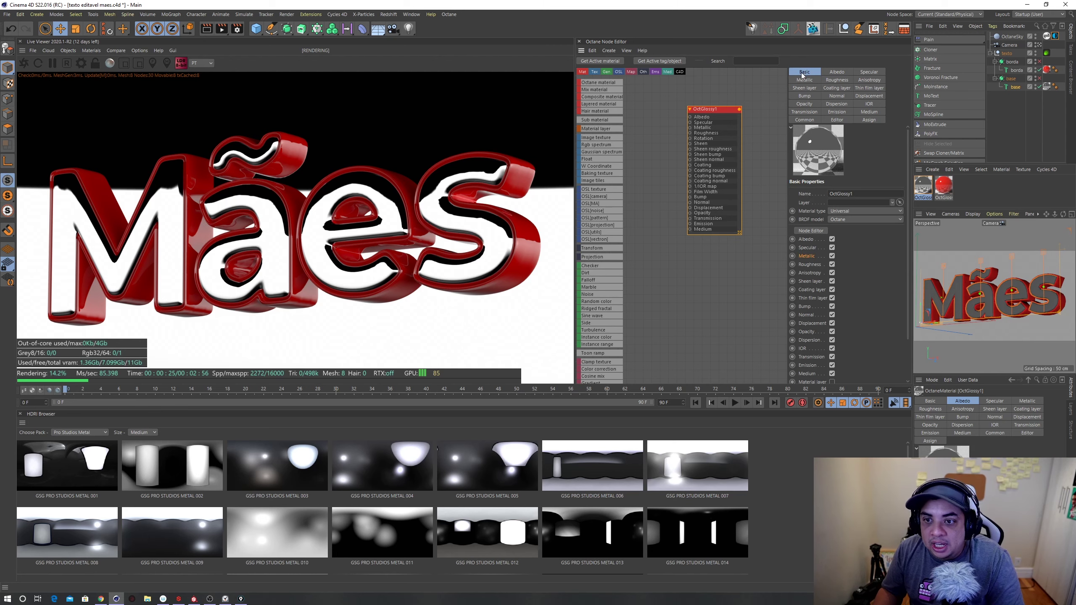
left_click(831, 256)
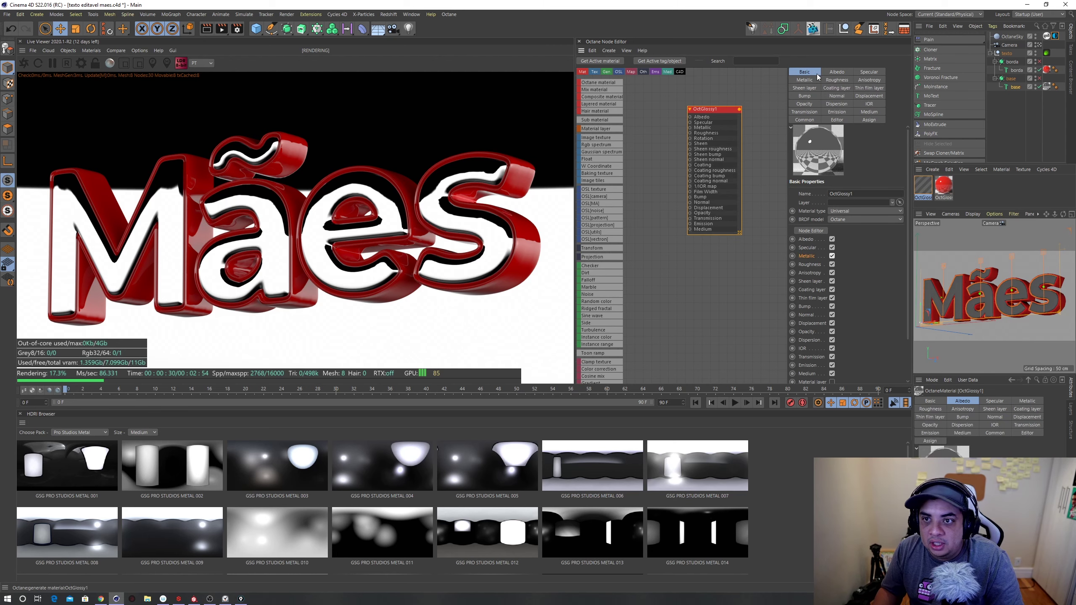
left_click(811, 78)
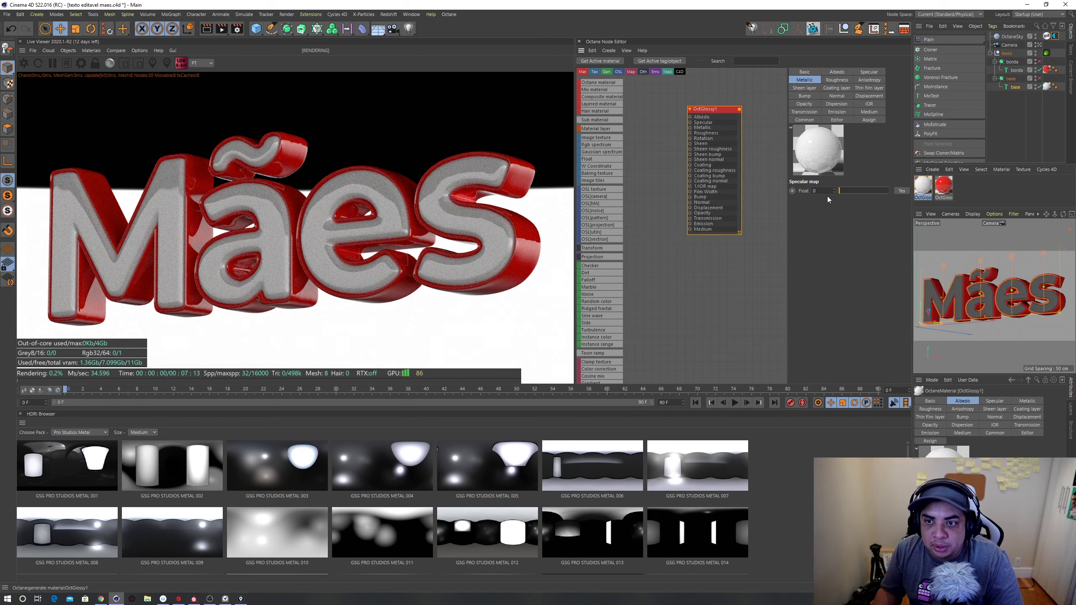
left_click_drag(827, 194, 812, 194)
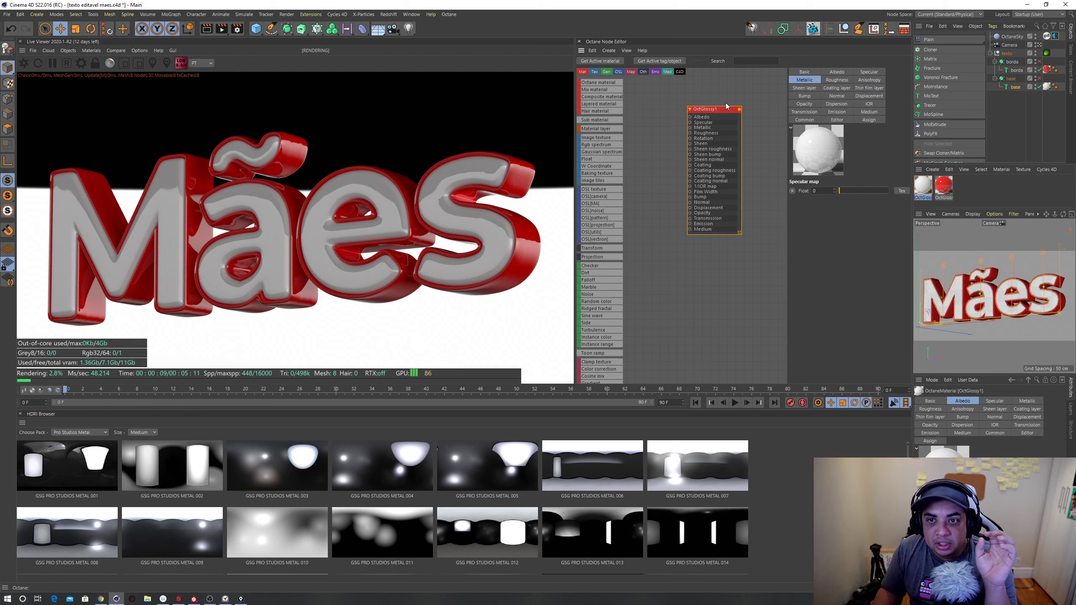
left_click_drag(719, 109, 734, 109)
left_click_drag(622, 161, 645, 214)
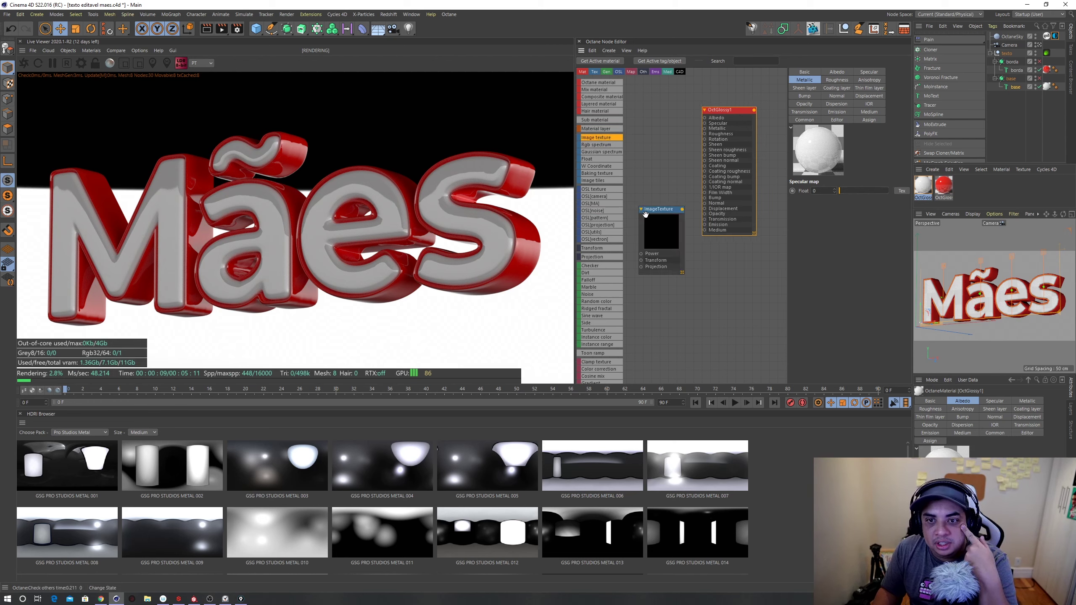
Step: Connect the Image Texture node to OctGlossy1's Normal input and resize the panels
left_click(646, 218)
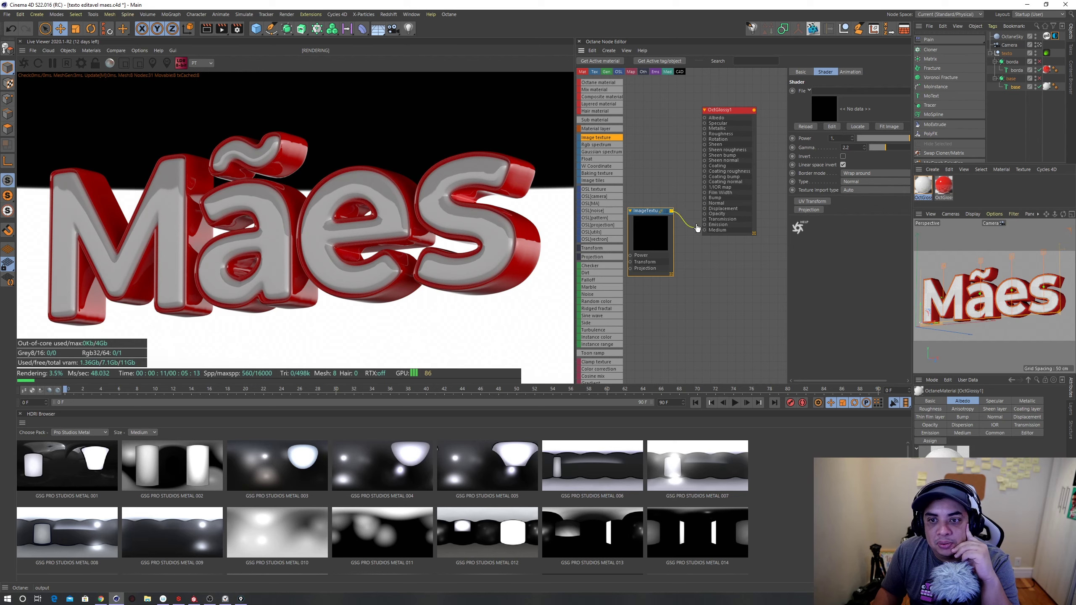
left_click_drag(732, 112, 742, 111)
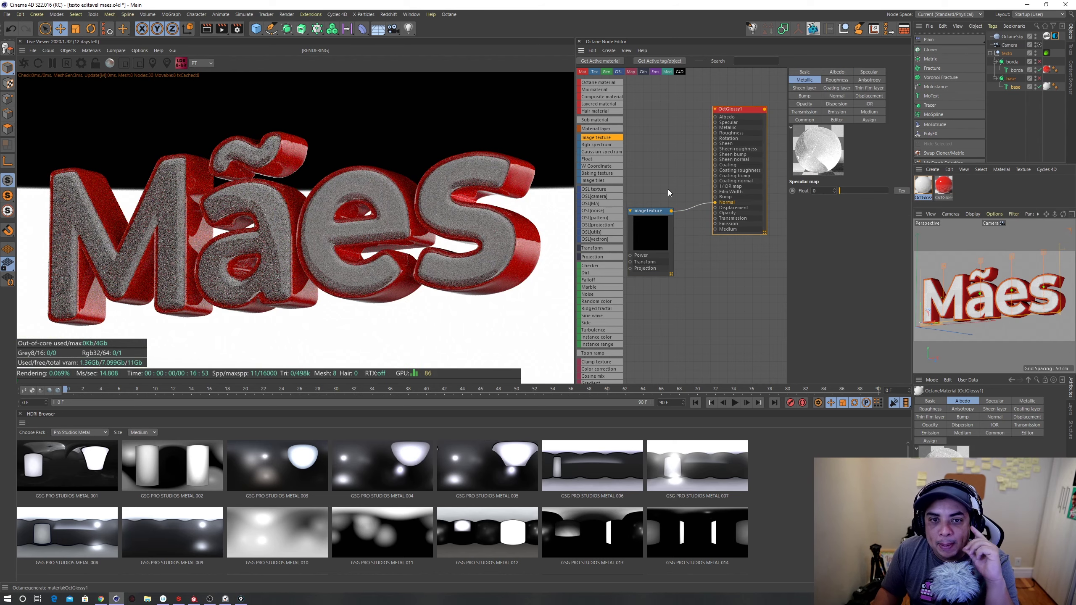
left_click_drag(659, 234, 664, 230)
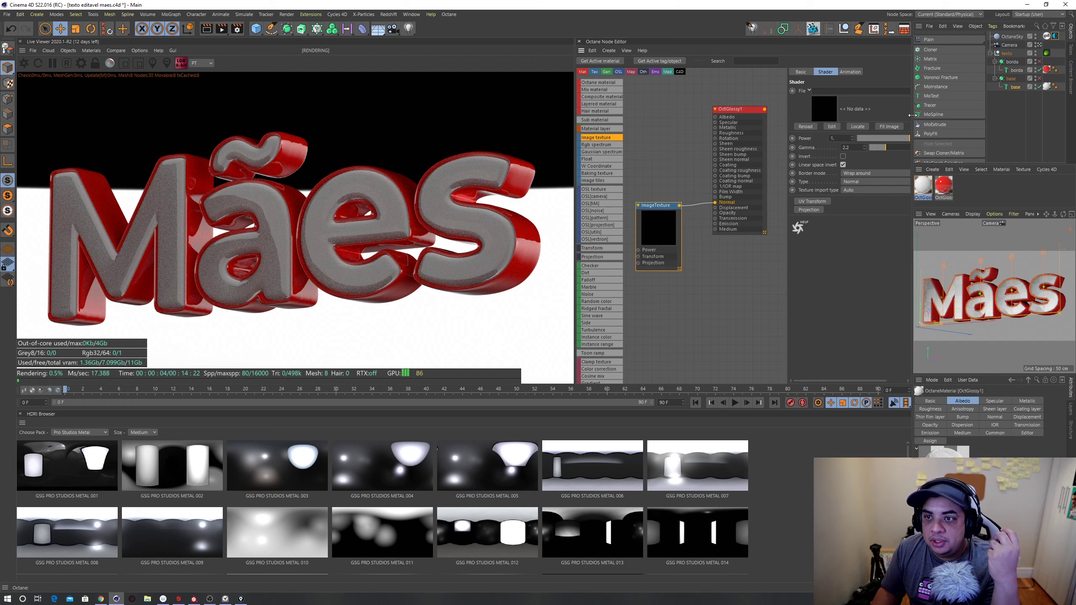
left_click_drag(911, 115, 934, 116)
left_click_drag(810, 118, 773, 122)
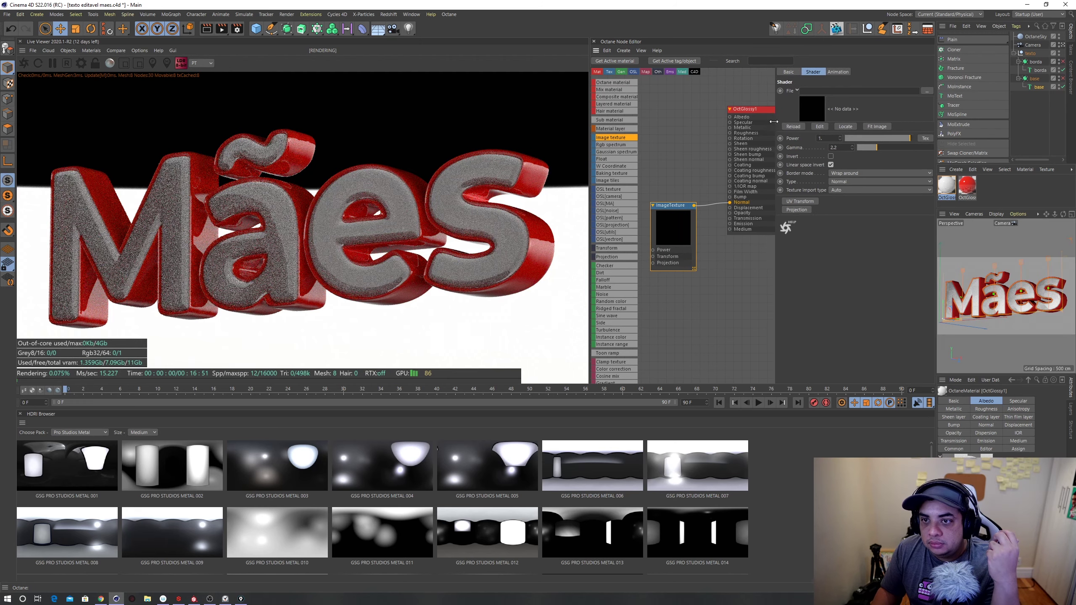
Step: Browse to Normal Map Version > Hex and choose 97_hex_grid_normal as the texture image
left_click(926, 91)
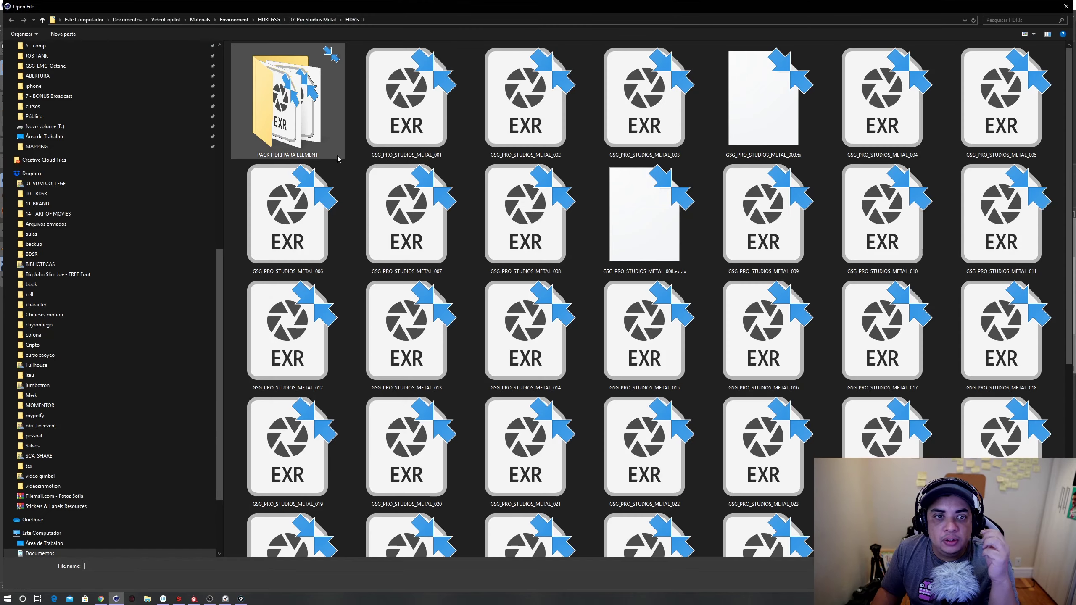
left_click_drag(219, 267, 219, 71)
left_click(43, 133)
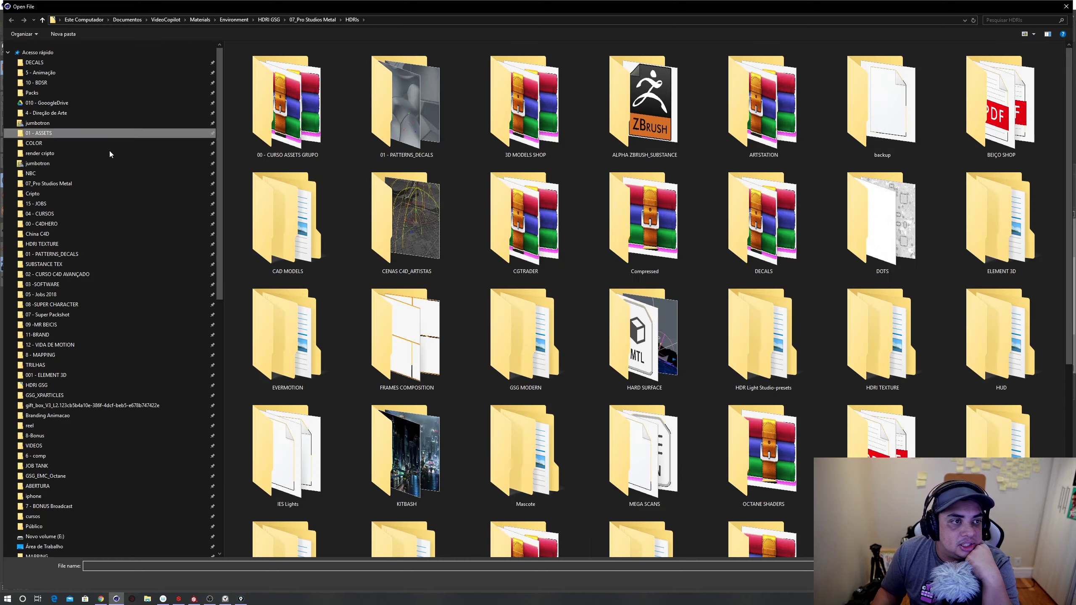
scroll(644, 262, "down", 3)
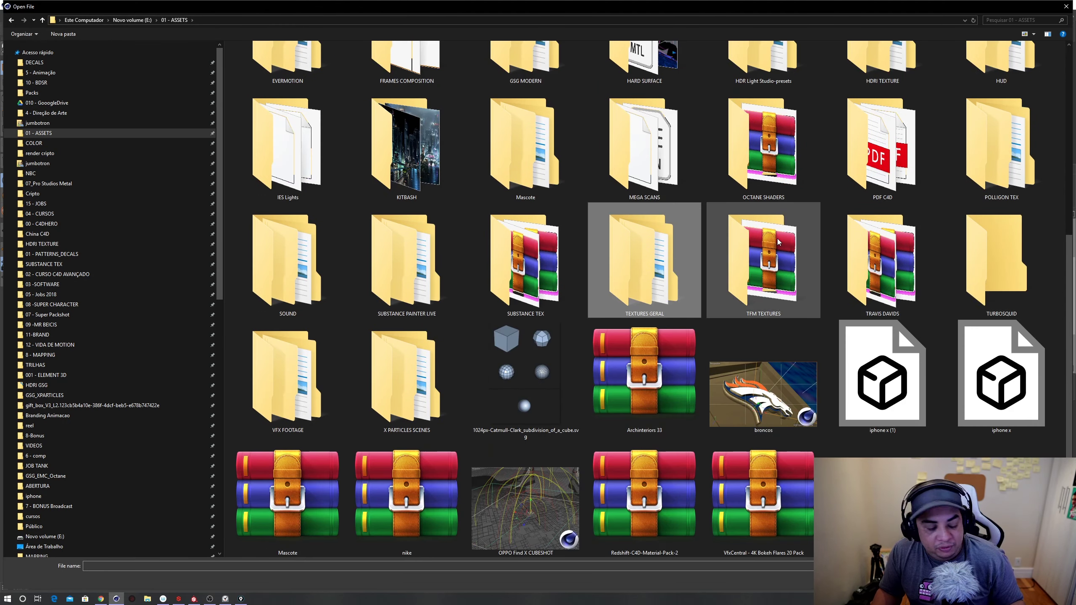
double_click(881, 263)
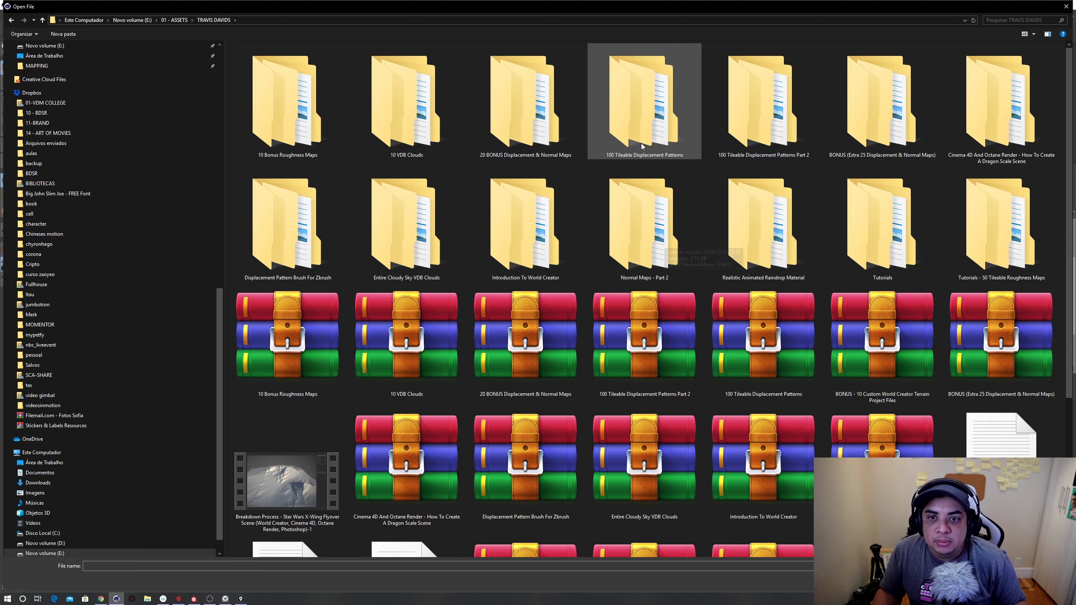
double_click(639, 130)
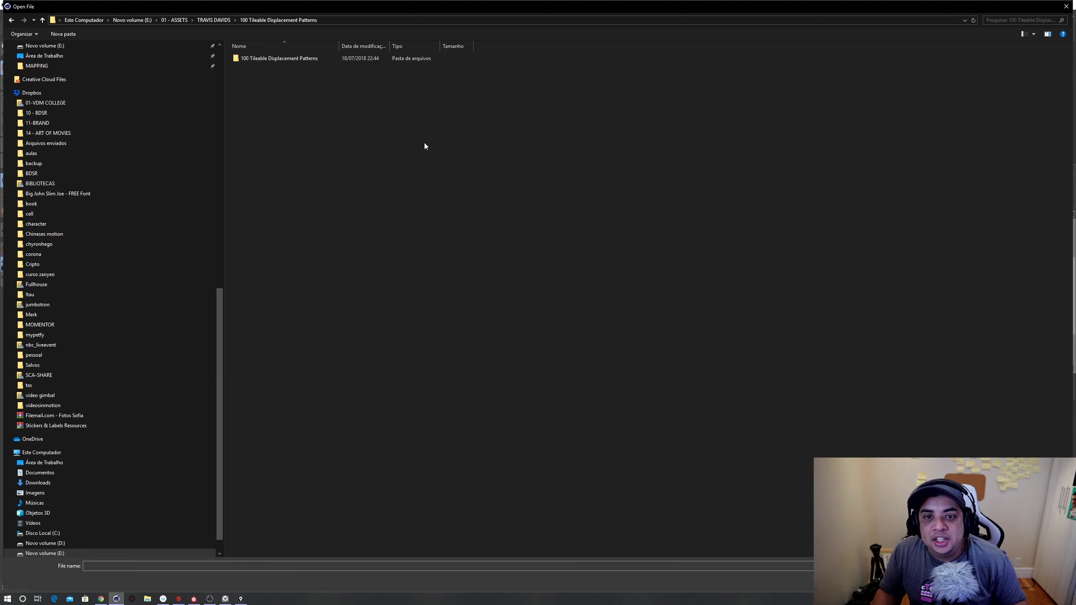
double_click(279, 58)
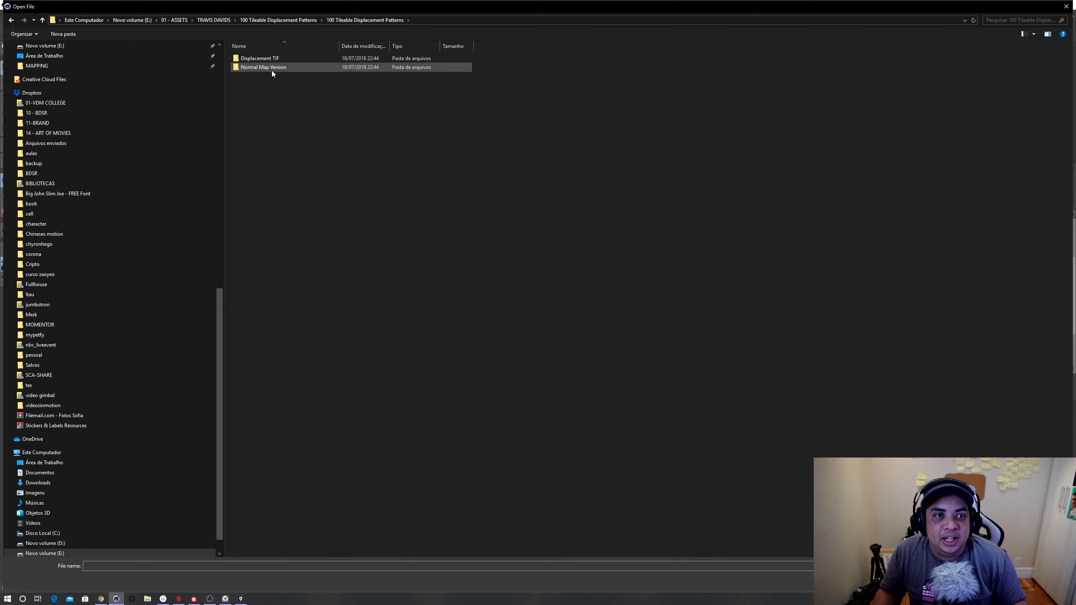
double_click(272, 68)
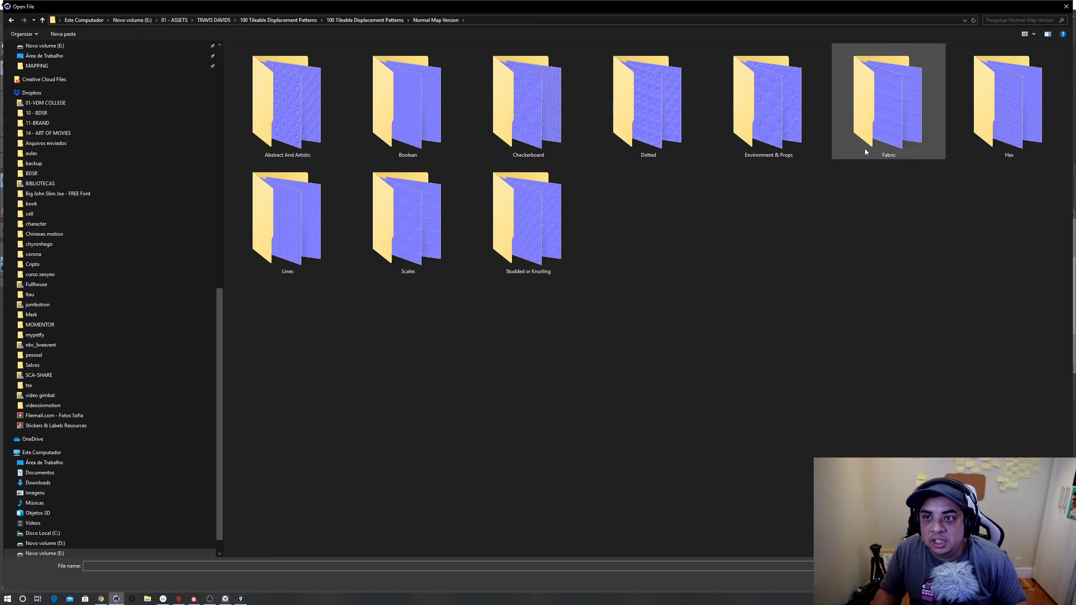
double_click(654, 129)
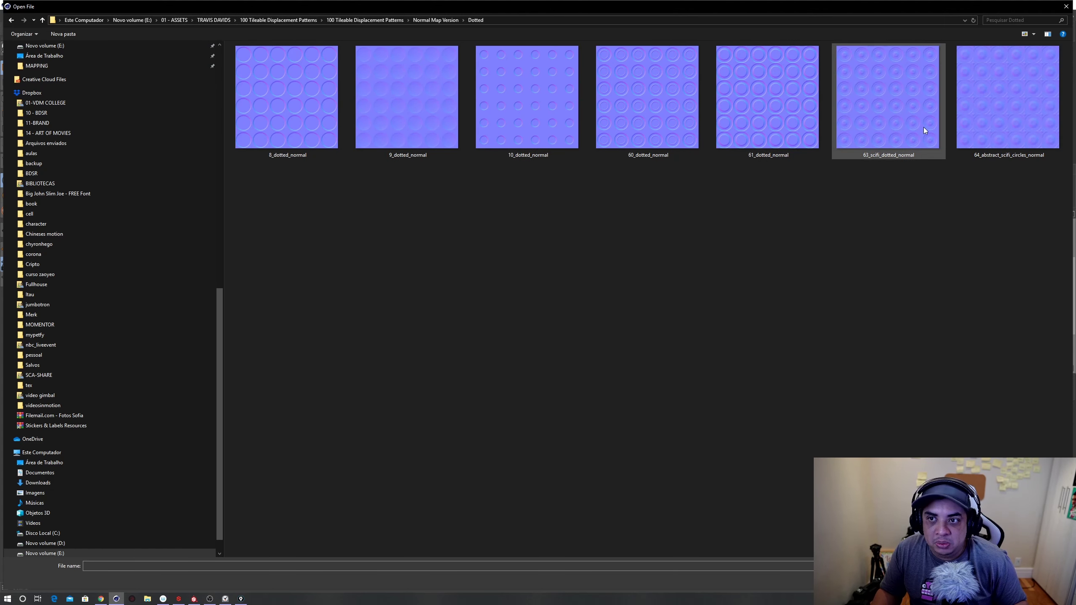
key("alt+Left")
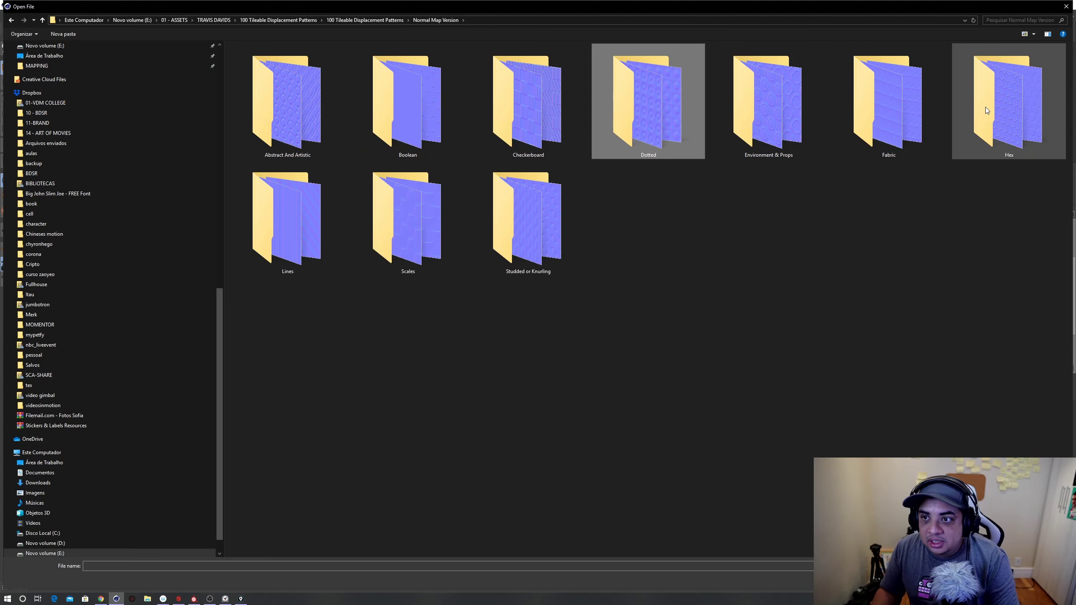
double_click(984, 107)
double_click(299, 126)
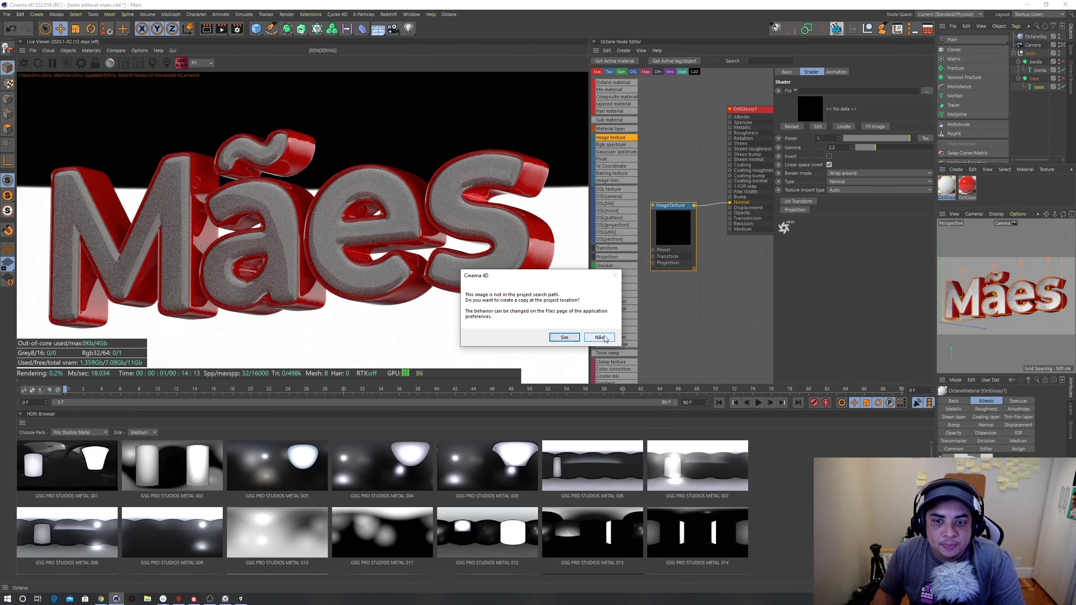
Step: Decline copying the image and add a Transform node below the Image Texture
left_click(600, 338)
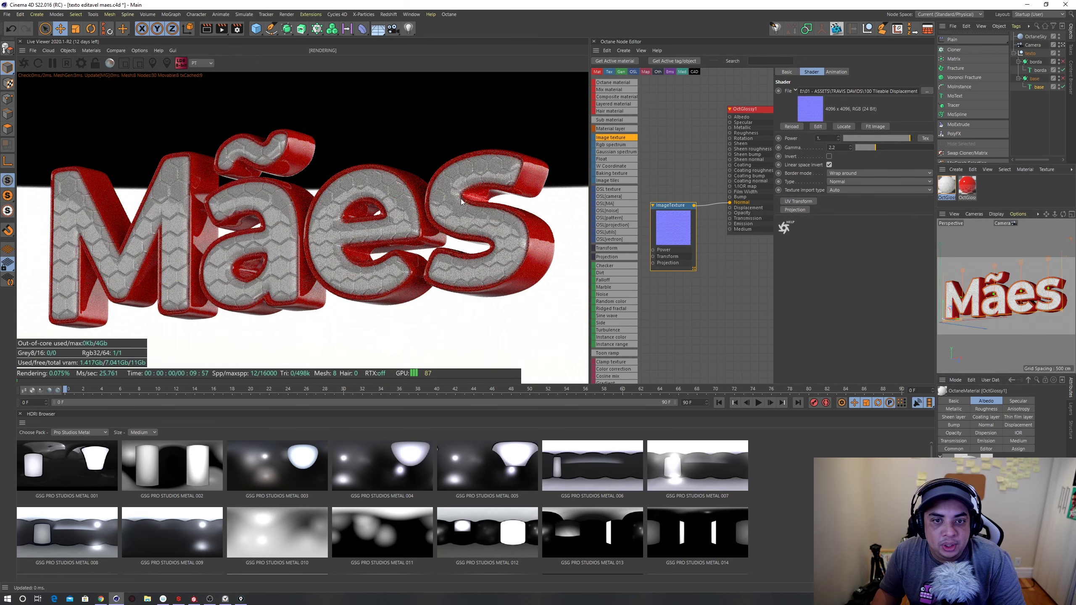
left_click_drag(675, 247, 684, 233)
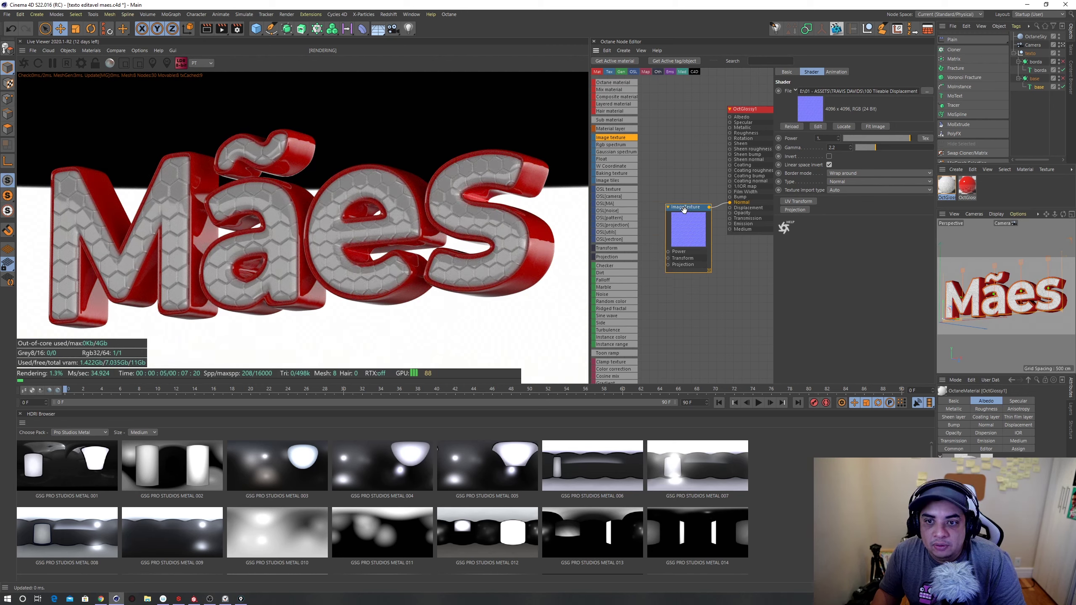
left_click(794, 203)
left_click_drag(668, 110, 680, 286)
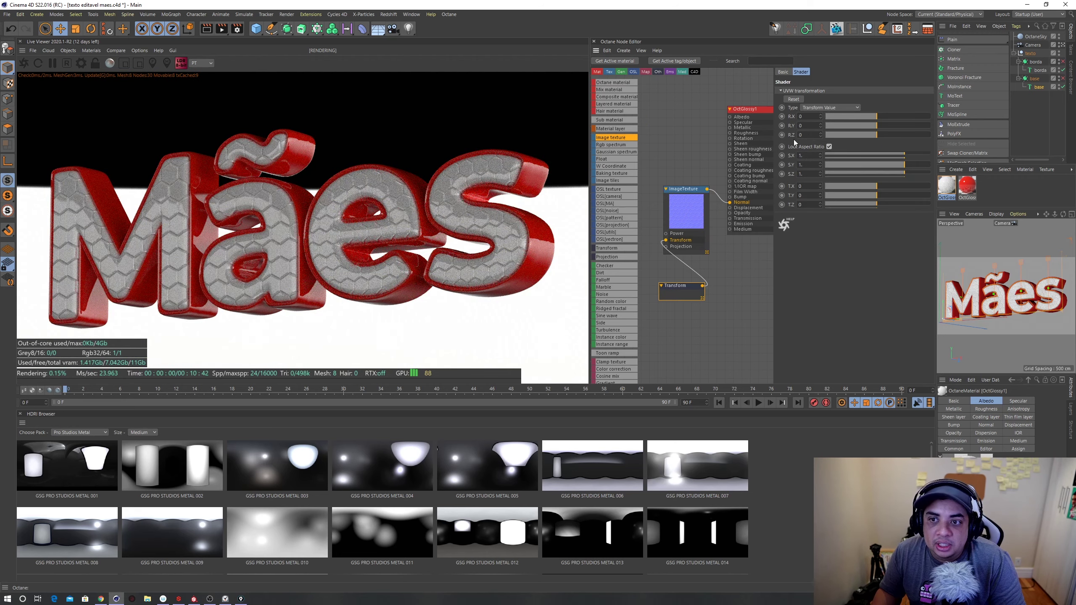
Step: Set the Transform's T.X to -0.04065 and scale S.X/Y/Z to 0.377637
mouse_move(865, 117)
left_mouse_down()
mouse_move(891, 120)
mouse_move(881, 118)
left_mouse_up()
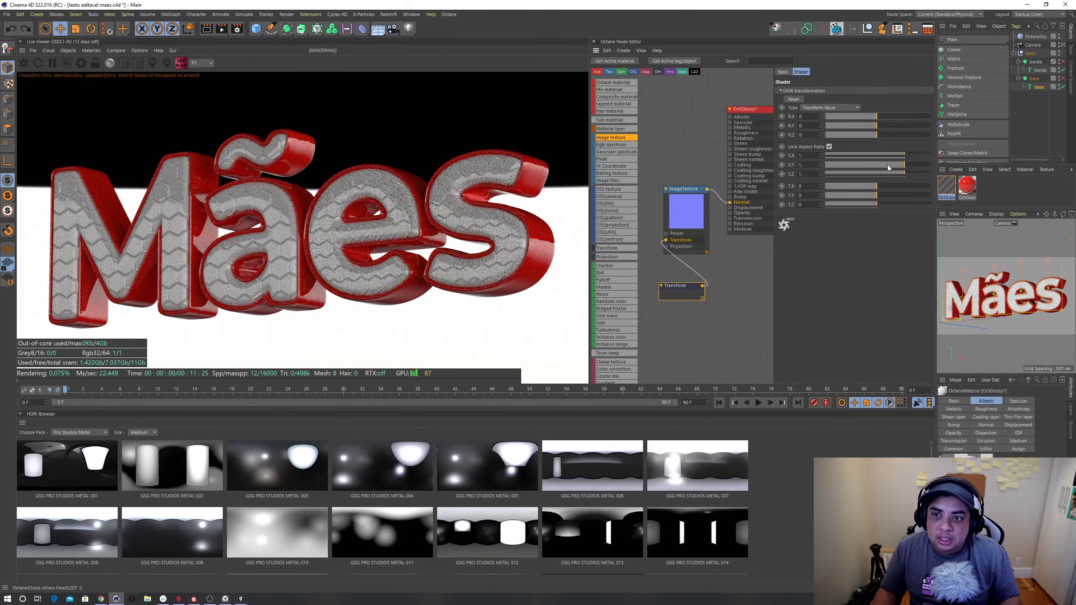
left_click_drag(866, 187, 861, 185)
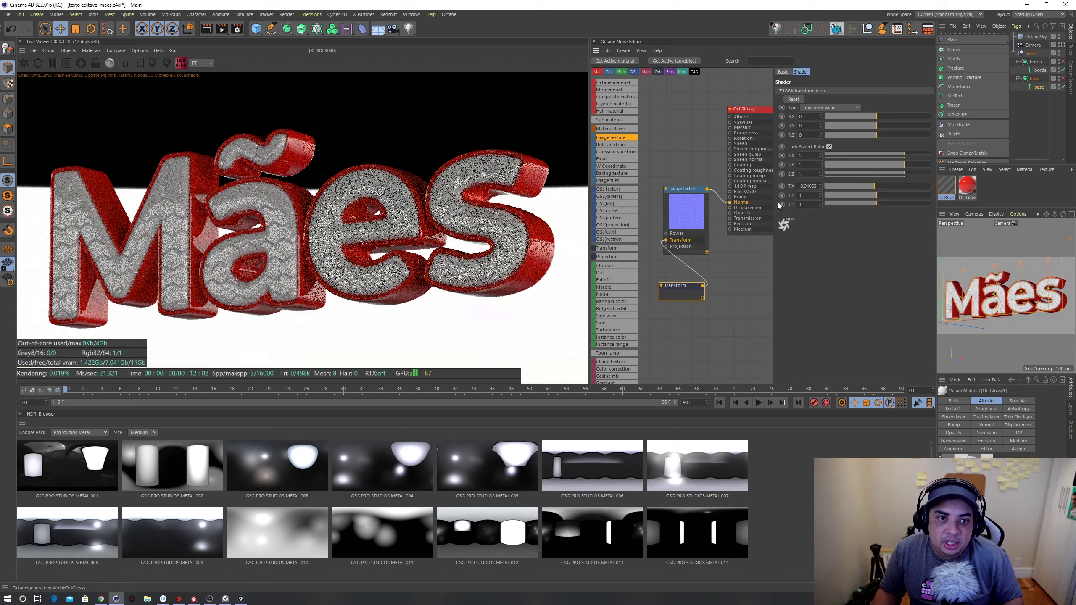
left_click_drag(904, 155, 897, 160)
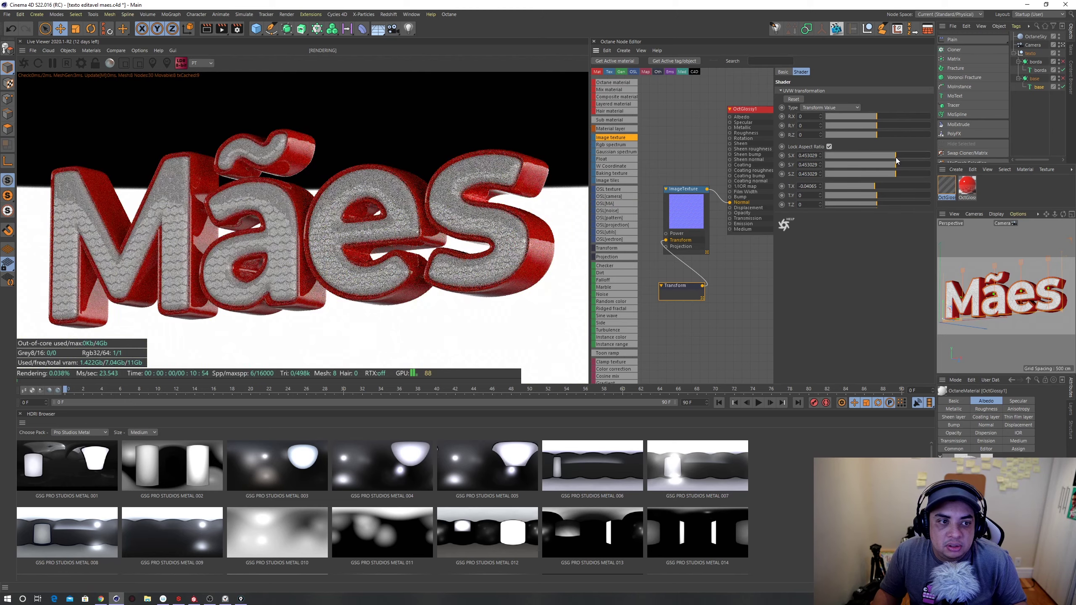
left_click_drag(897, 160, 894, 161)
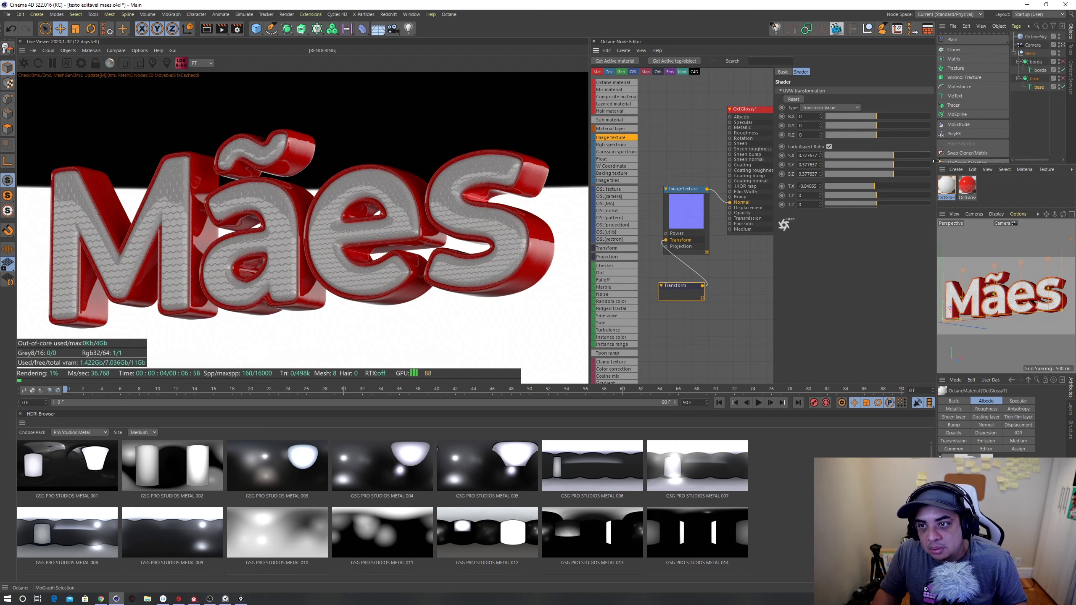
left_click_drag(936, 161, 897, 161)
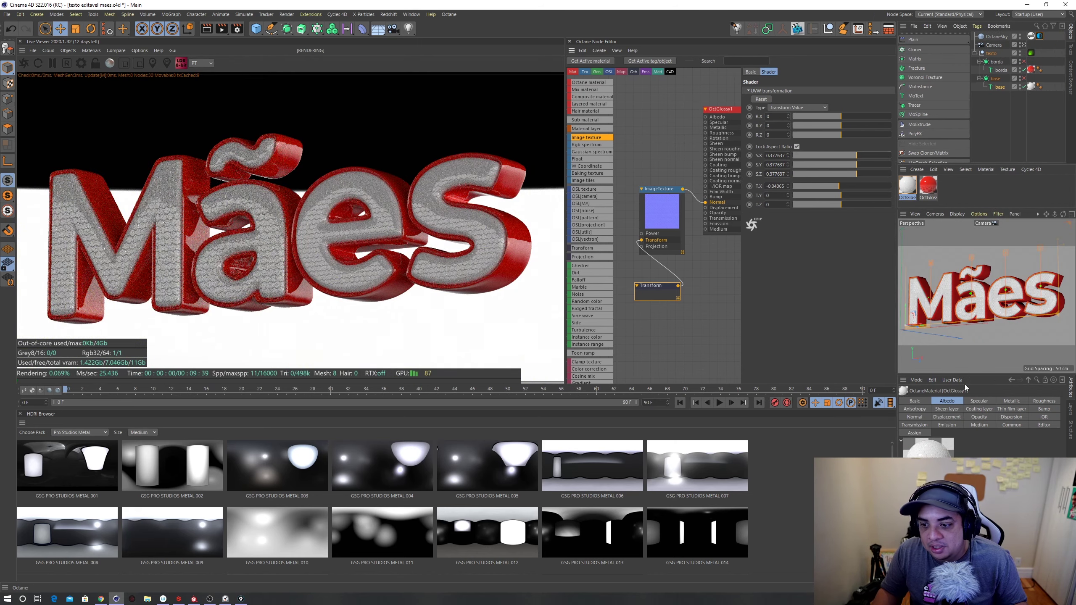
left_click(1030, 36)
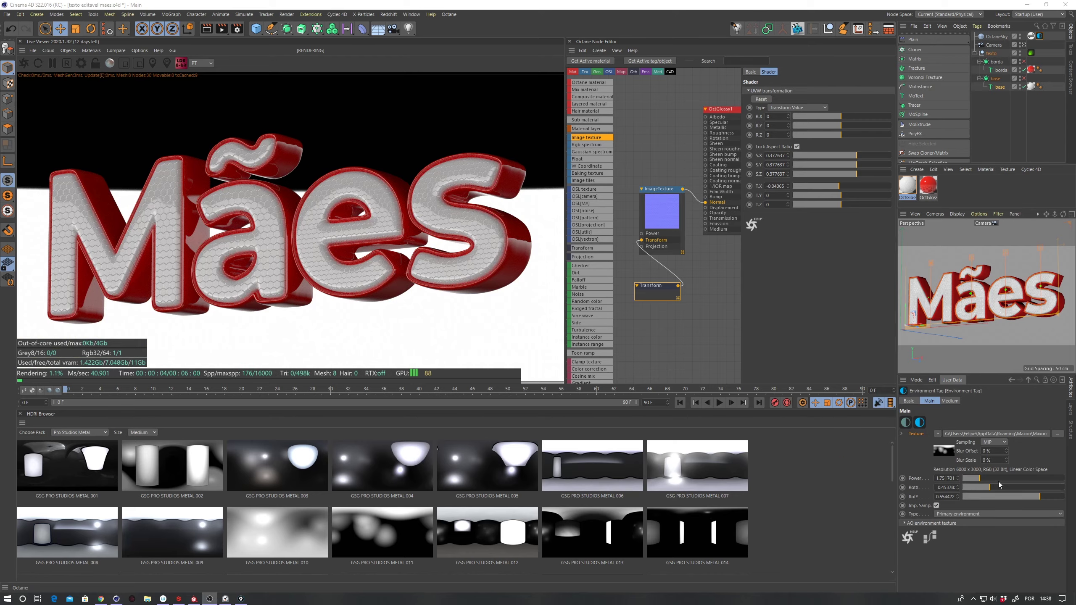
Step: Rotate the HDRI environment to about RotX −0.303 and RotY 0.647
left_click_drag(990, 489, 997, 492)
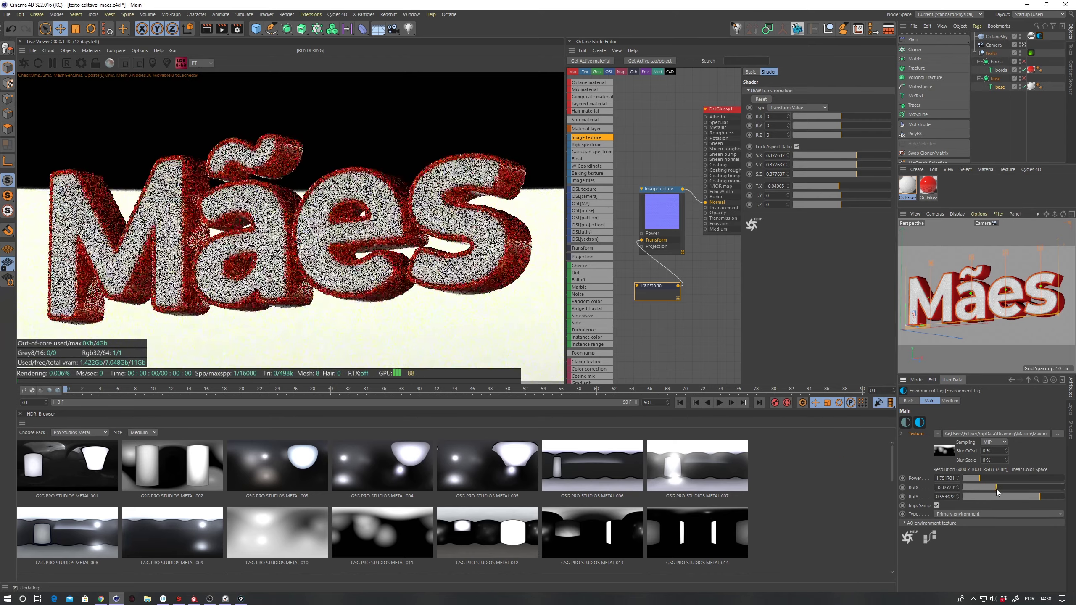
left_click_drag(1030, 496, 1045, 496)
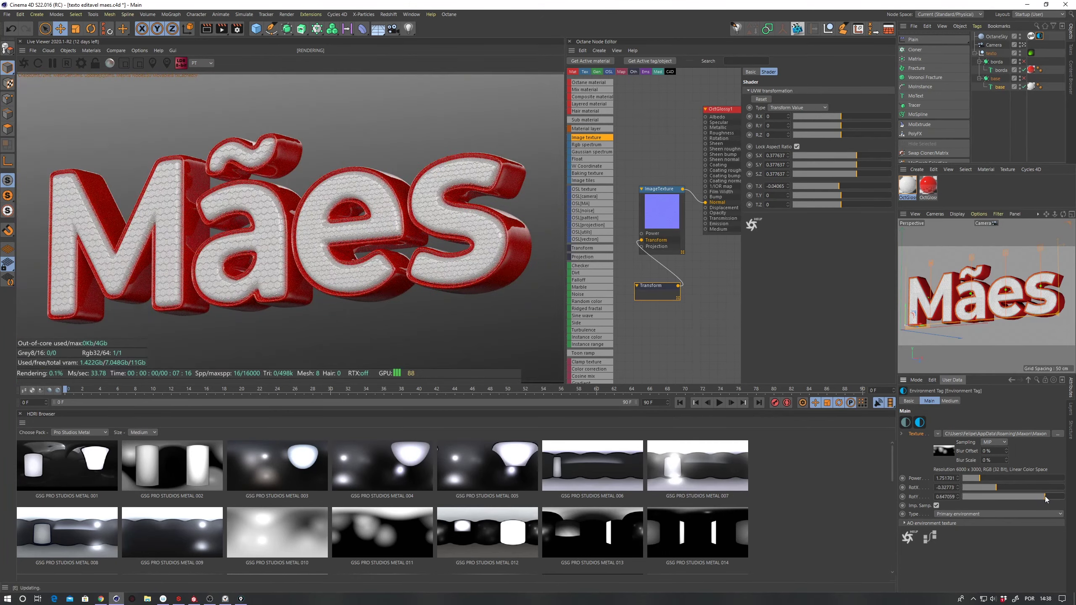
left_click_drag(998, 488, 997, 488)
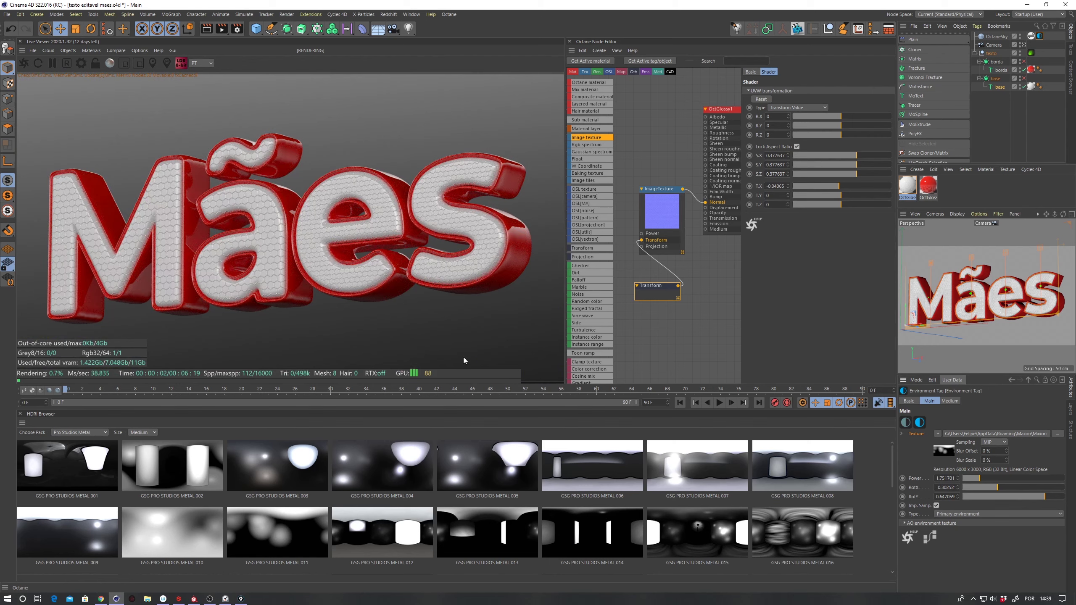
left_click_drag(715, 110, 706, 109)
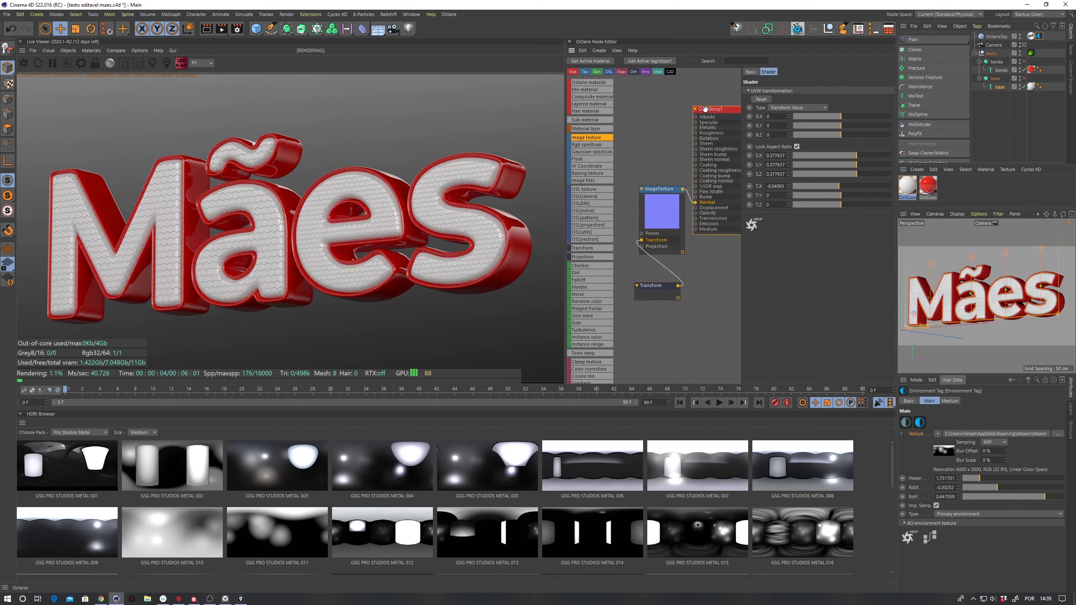
Step: Brighten OctGlossy1's diffuse colour to 89% value and set its dielectric IOR to about 2.22
left_click_drag(673, 240, 665, 265)
left_click_drag(716, 116, 710, 115)
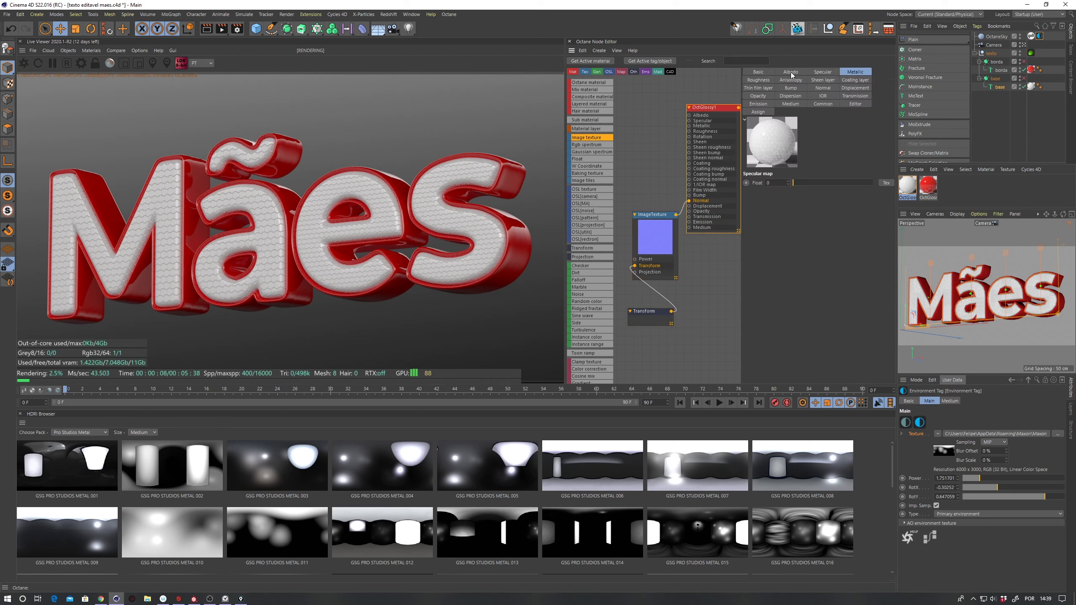
left_click(791, 73)
left_click(772, 190)
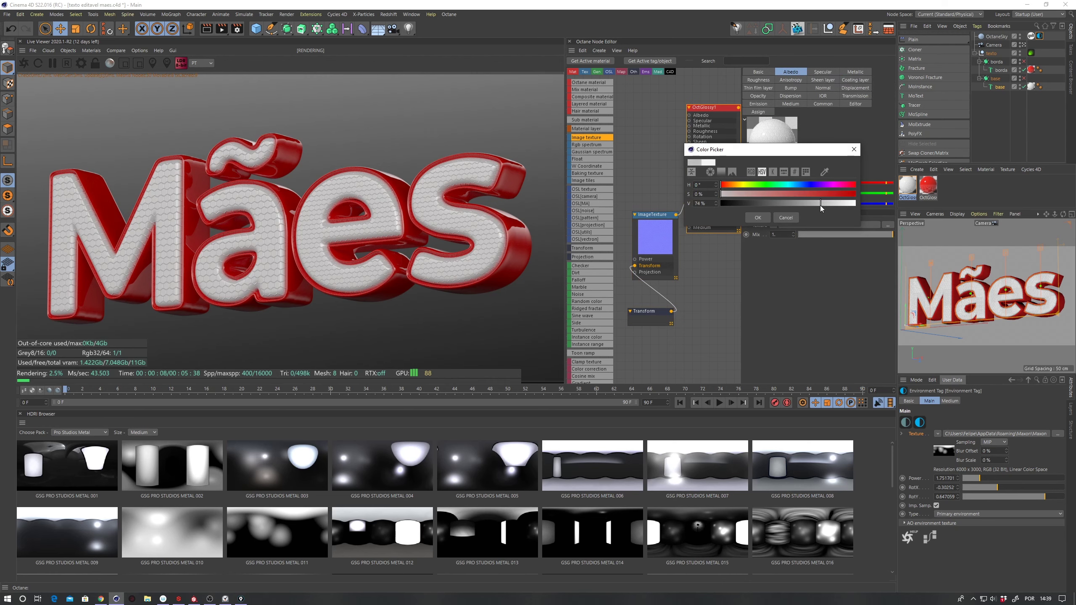
left_click(765, 218)
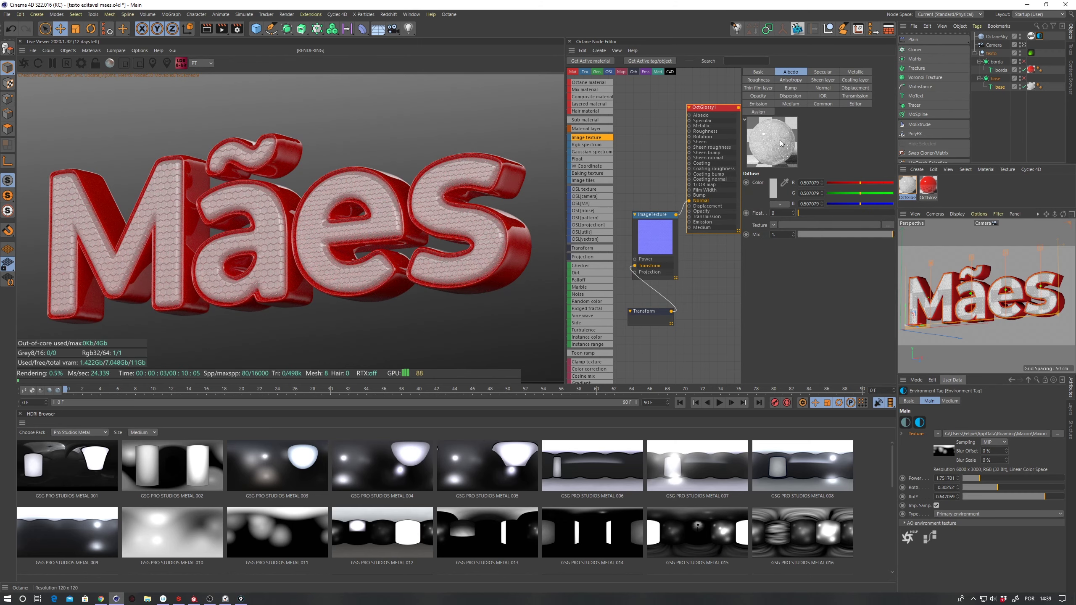
left_click(773, 193)
left_click_drag(797, 208, 843, 207)
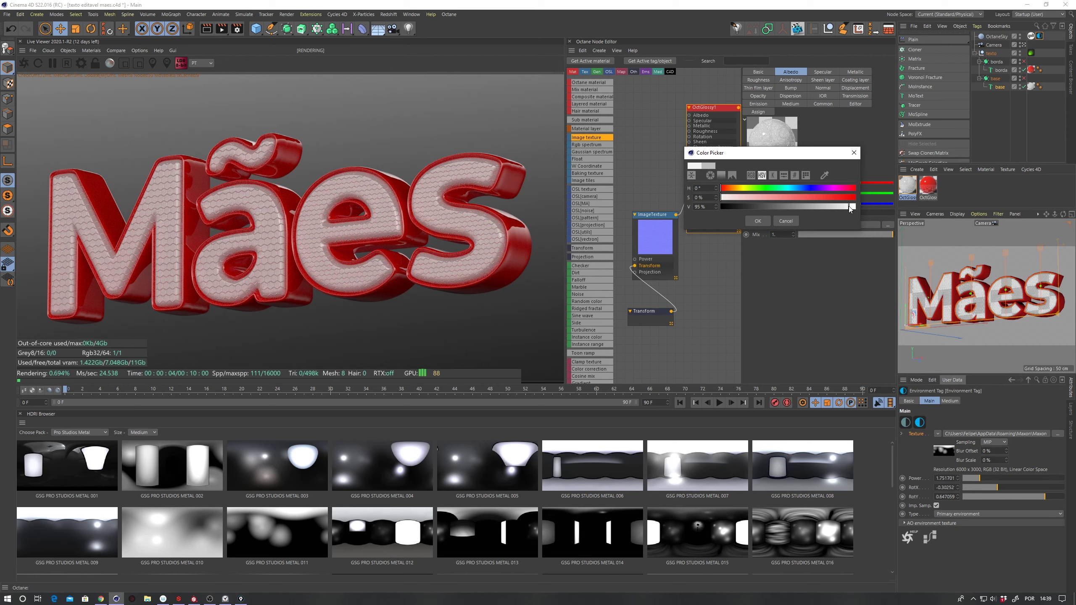
left_click(758, 220)
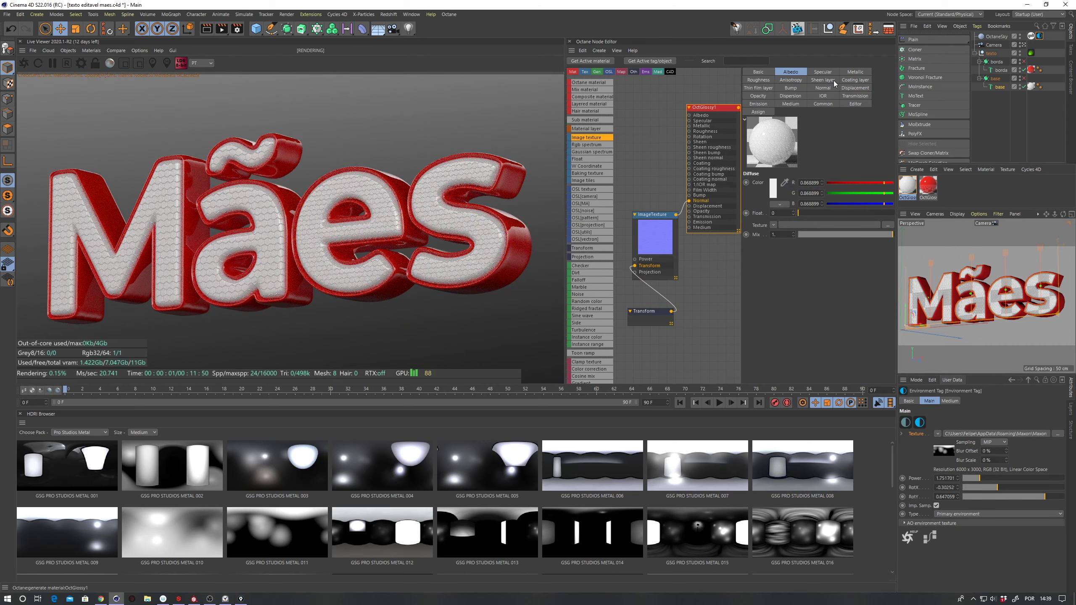
left_click(822, 97)
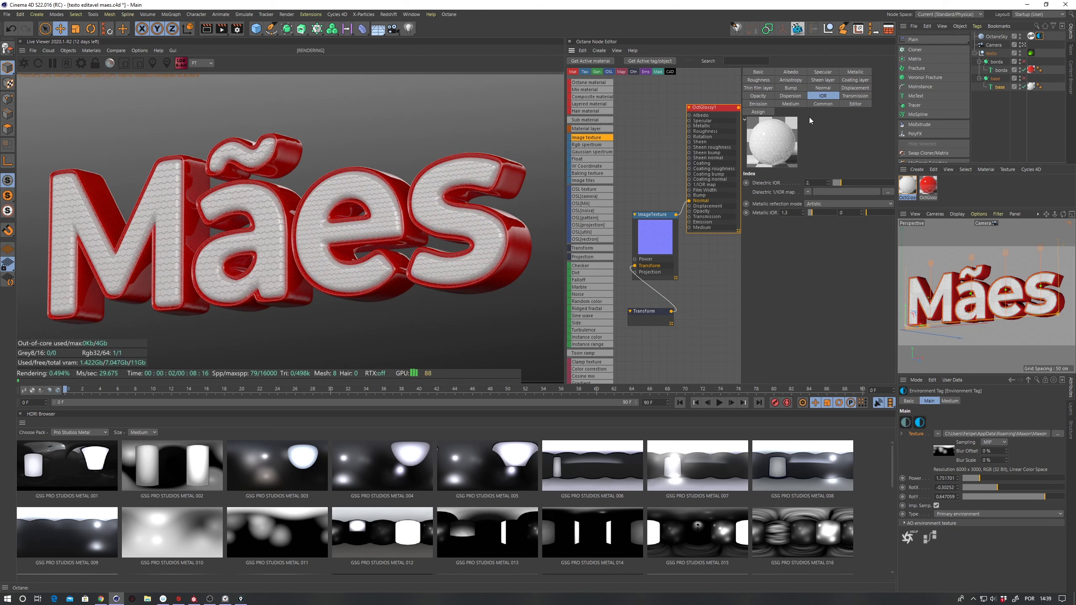
left_click_drag(857, 186, 869, 185)
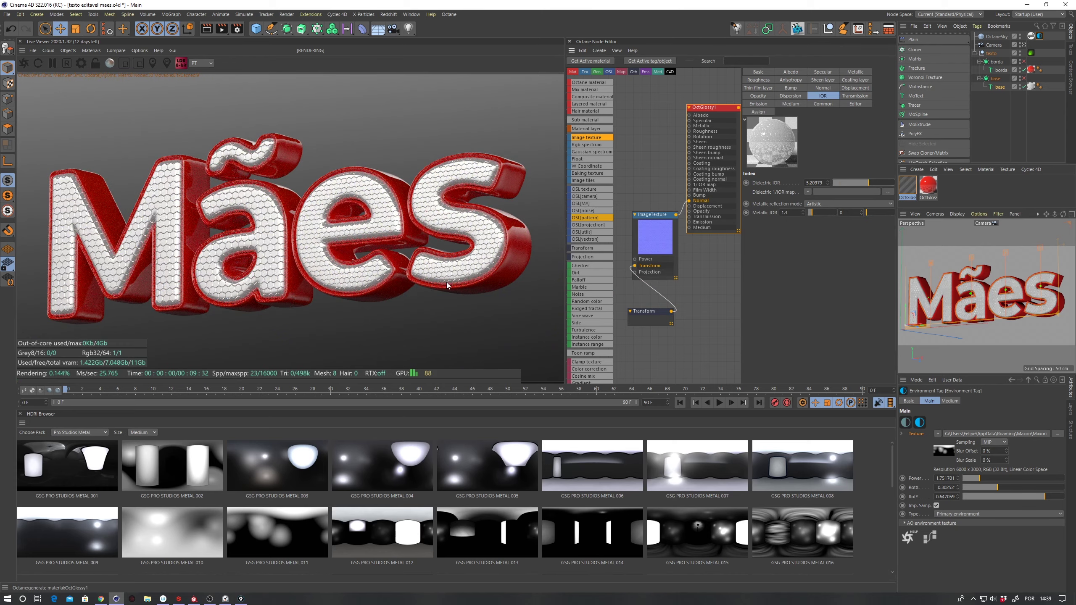
left_click_drag(869, 185, 843, 183)
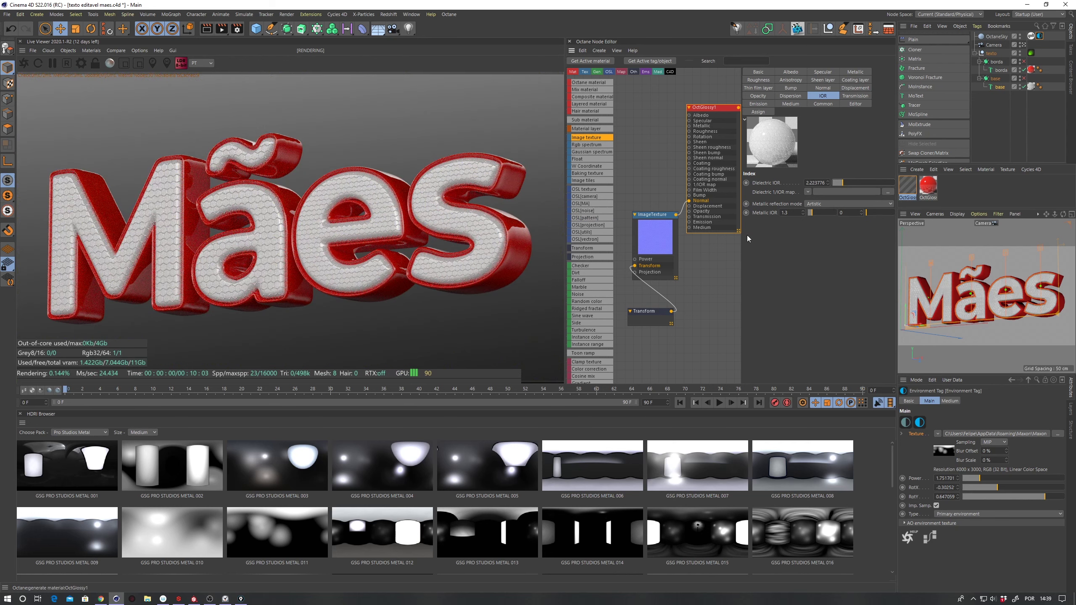
Step: Reset the hex Image Texture's power to 1
left_click(655, 235)
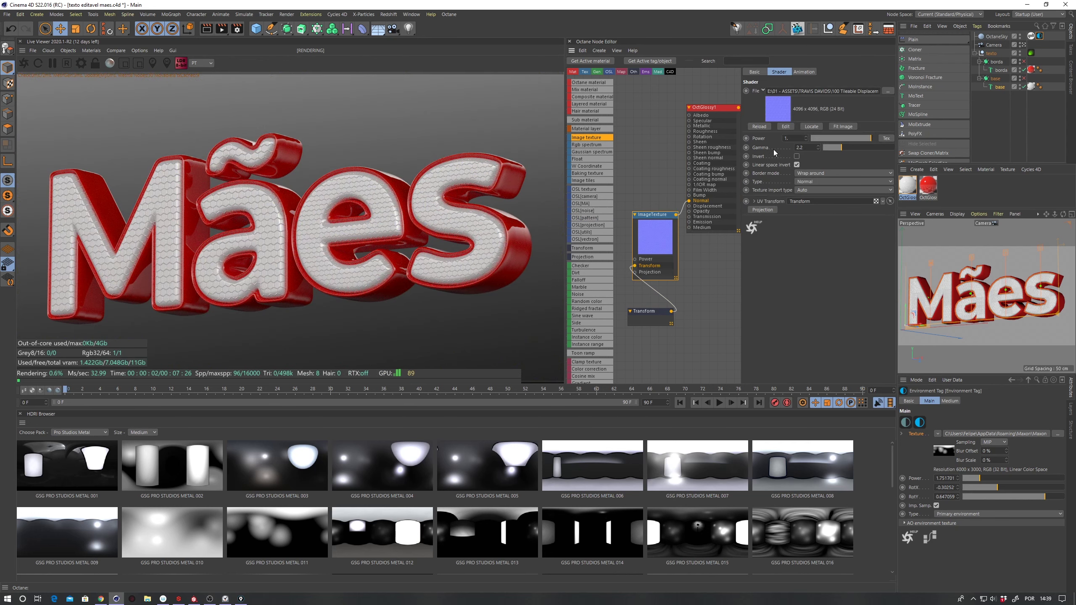
mouse_move(845, 138)
left_mouse_down()
mouse_move(819, 140)
mouse_move(849, 142)
left_mouse_up()
type("1")
key("Return")
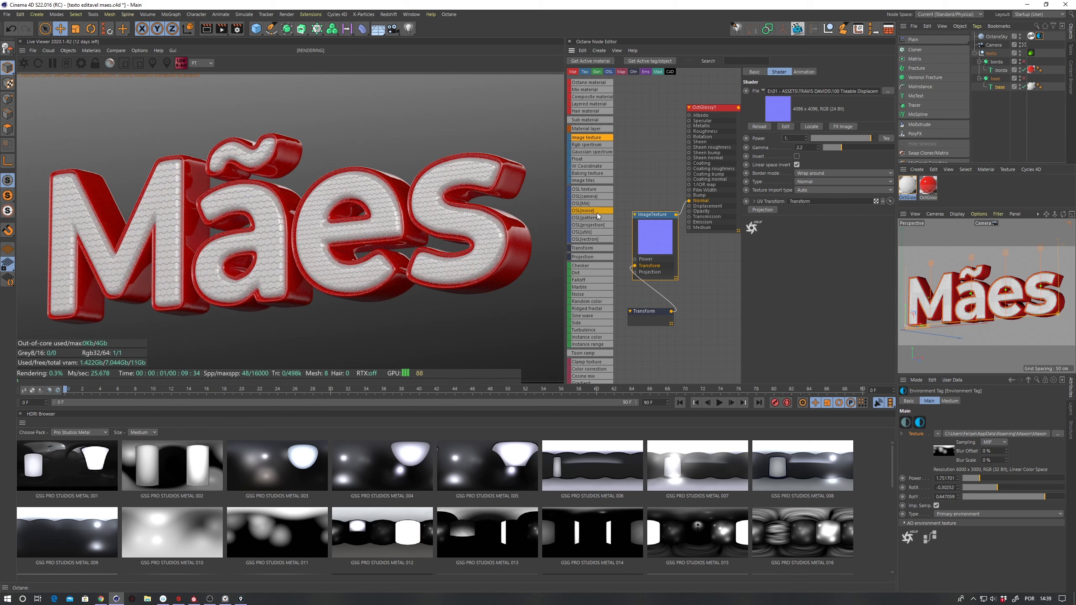
left_click_drag(712, 107, 701, 111)
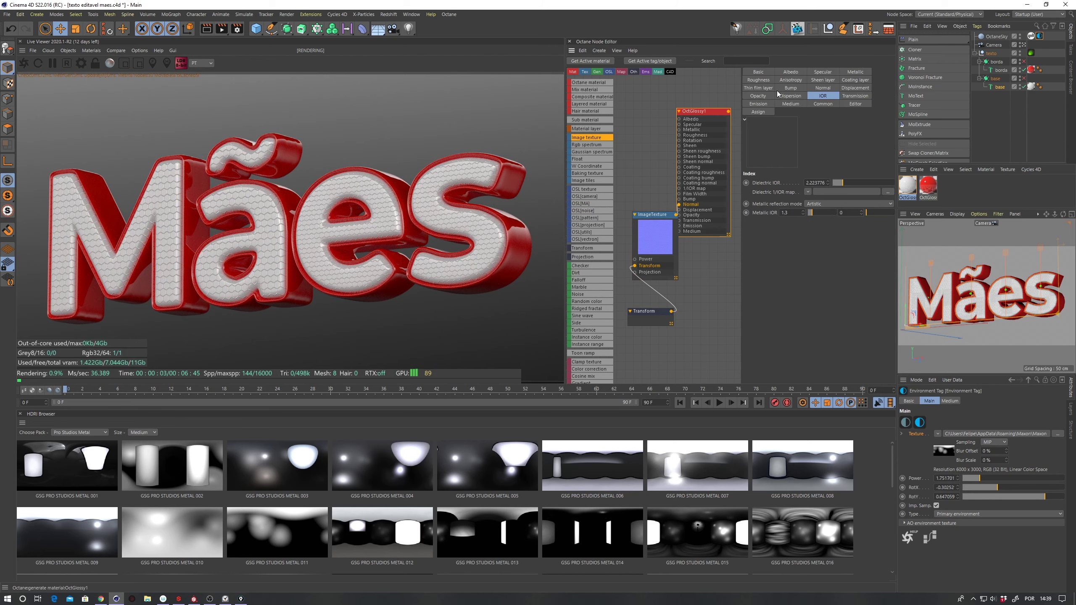
left_click(769, 72)
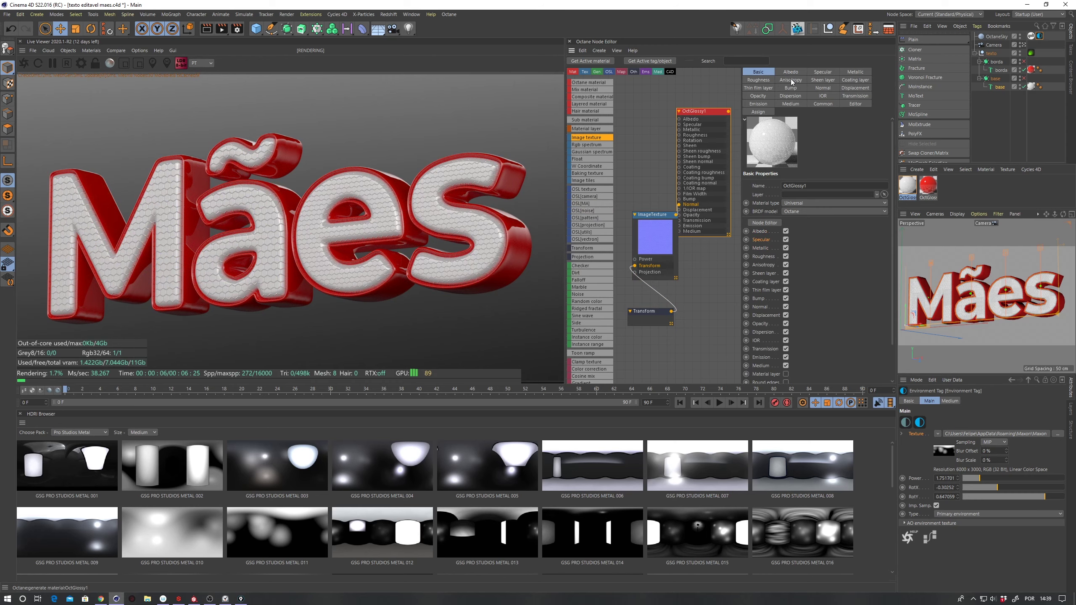
Step: Keep OctGlossy1's specular at 1 and set its roughness to about 0.142
left_click(822, 72)
left_click_drag(846, 212, 818, 215)
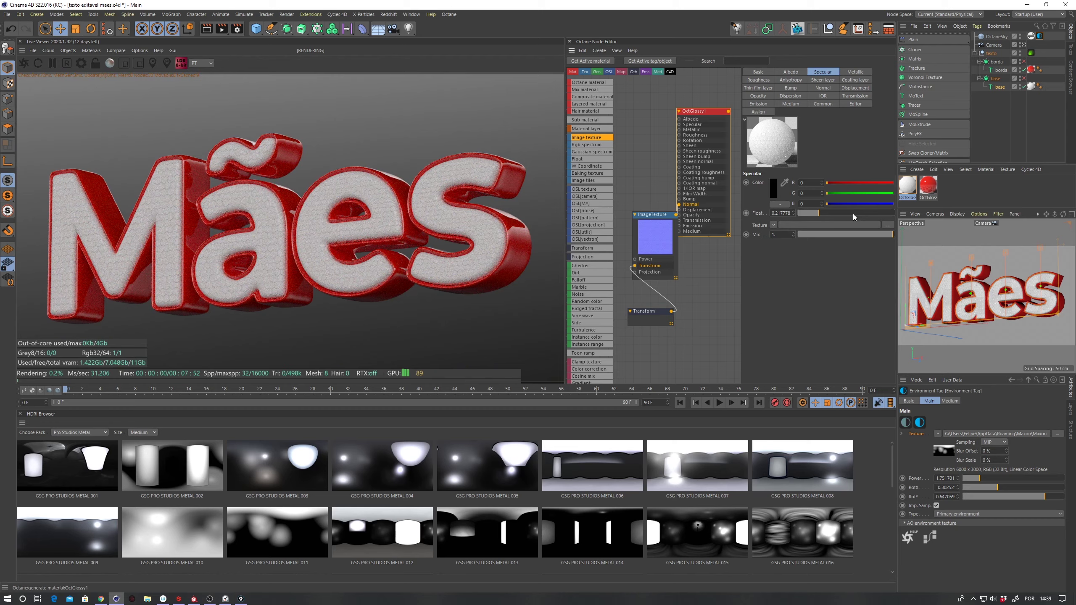
left_click_drag(854, 214, 894, 213)
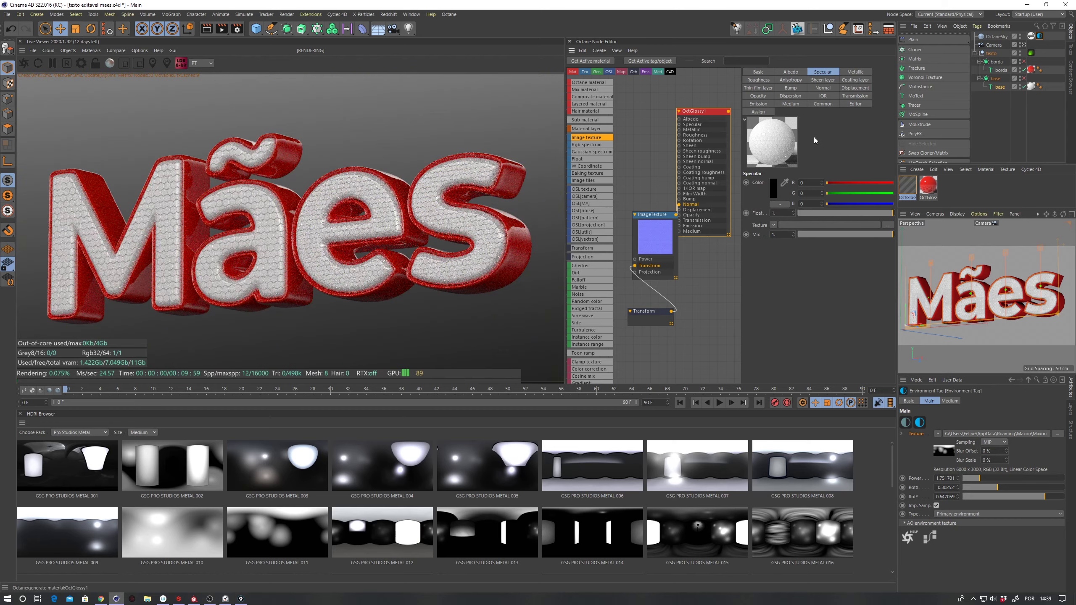
left_click(758, 81)
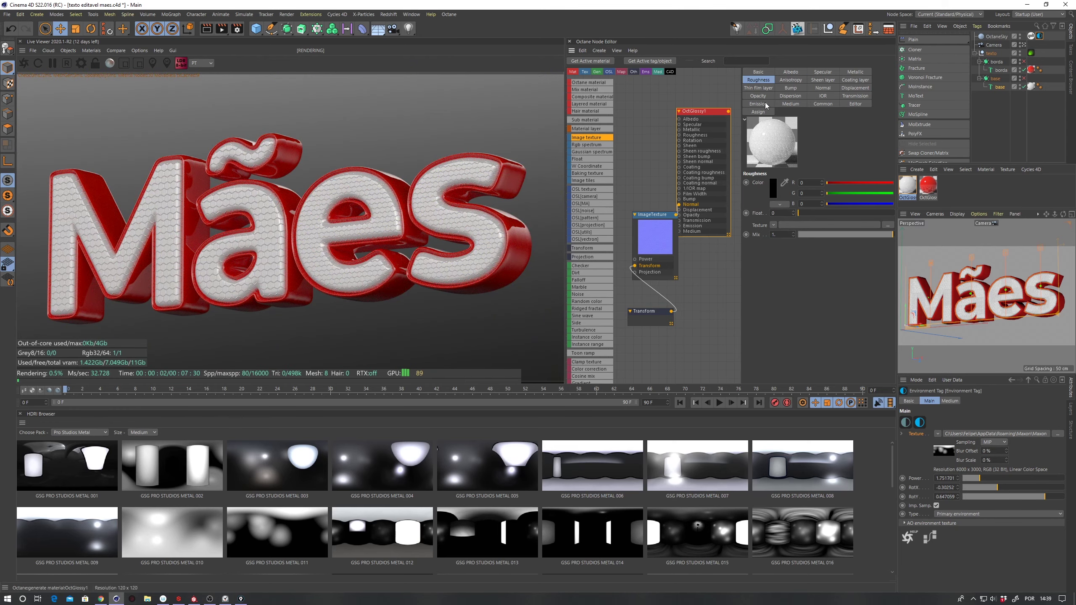
left_click(818, 72)
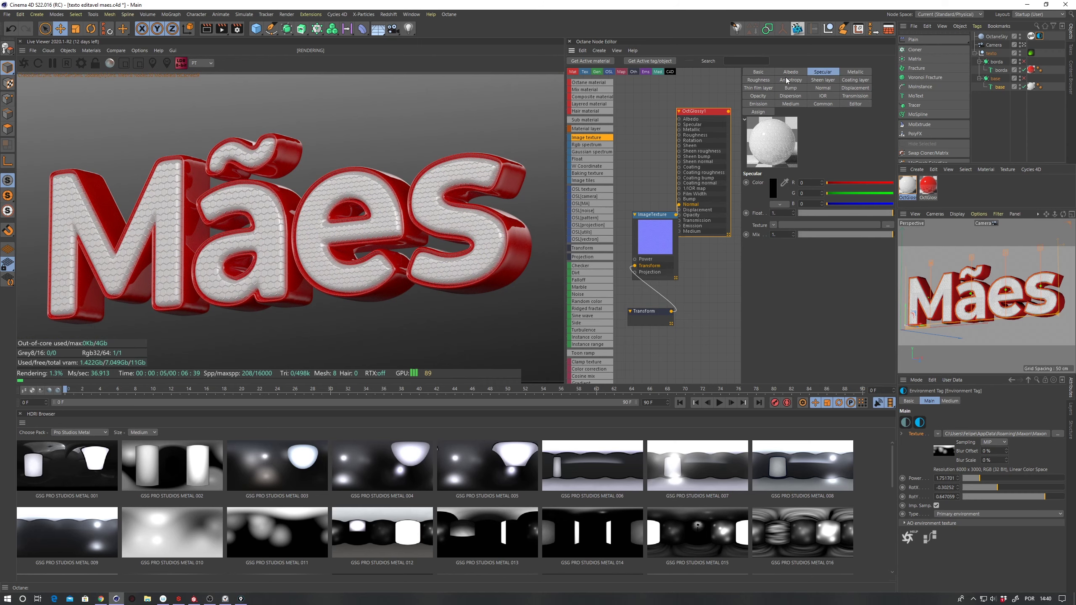
left_click(760, 81)
left_click_drag(802, 213, 838, 210)
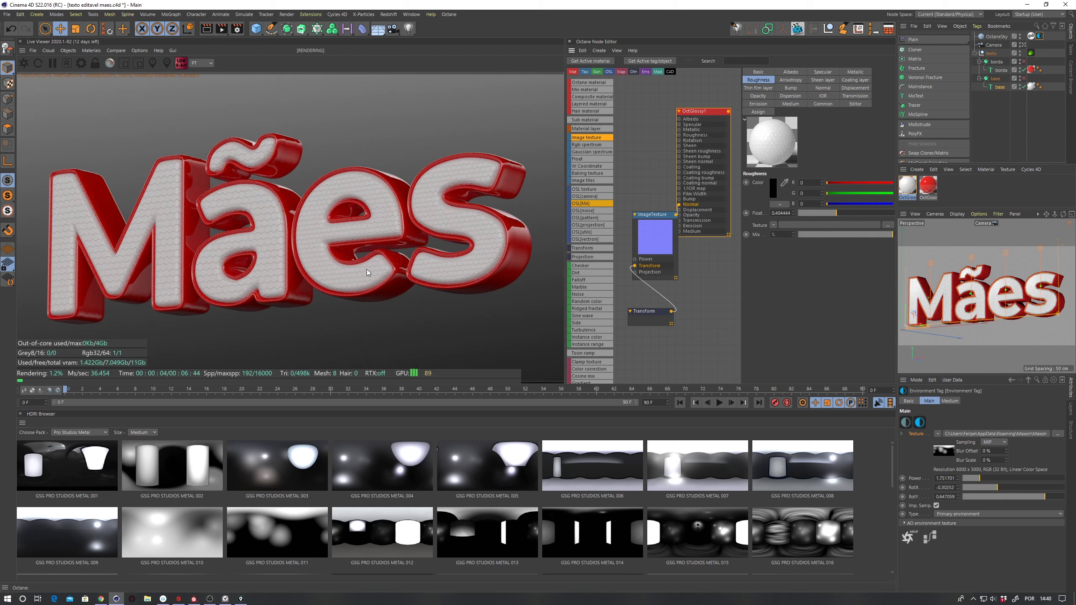
left_click_drag(829, 214, 810, 216)
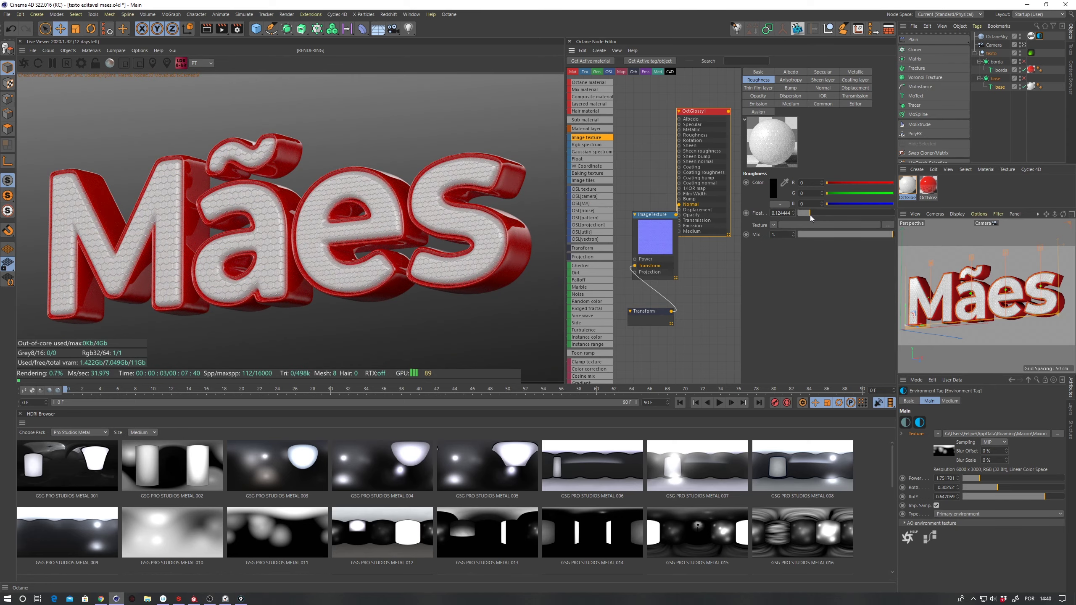
left_click_drag(810, 215, 812, 215)
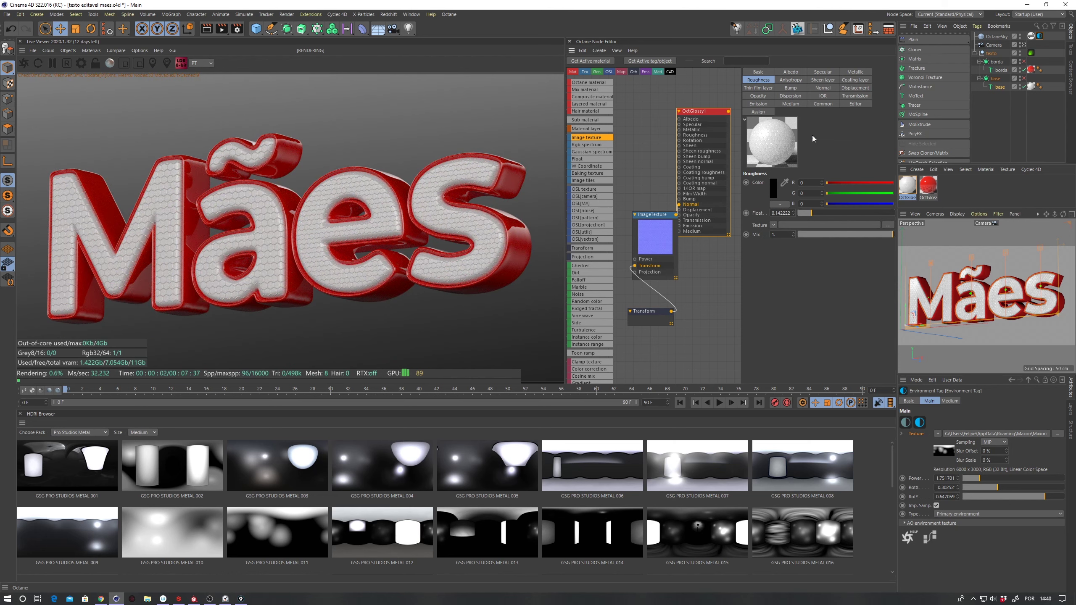
left_click(854, 80)
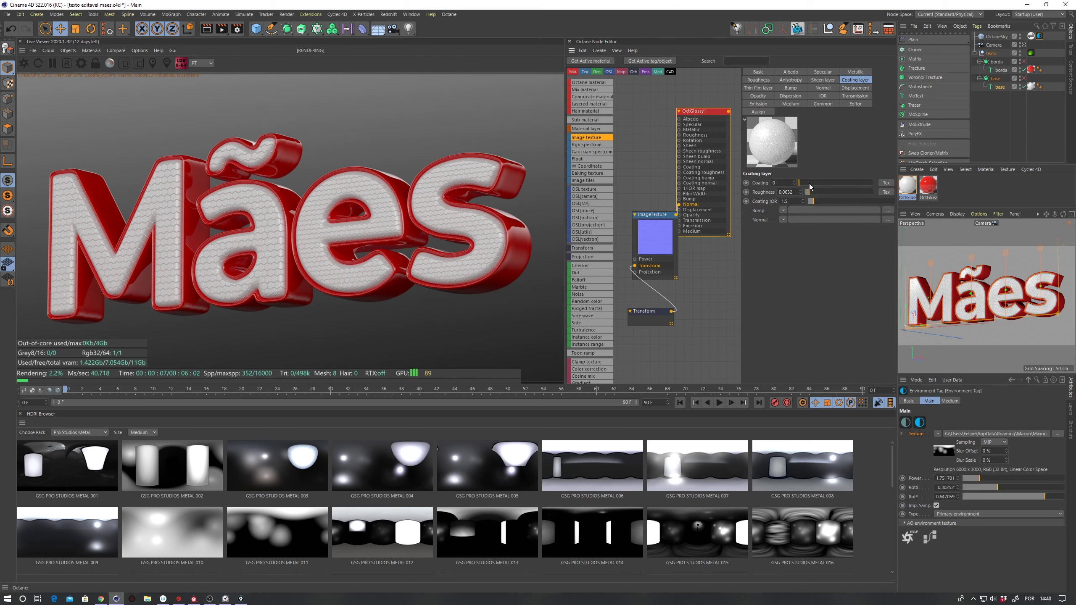
Step: Set the coating to 1 with IOR about 2.1 and coating roughness 0.026
left_click_drag(809, 185, 874, 185)
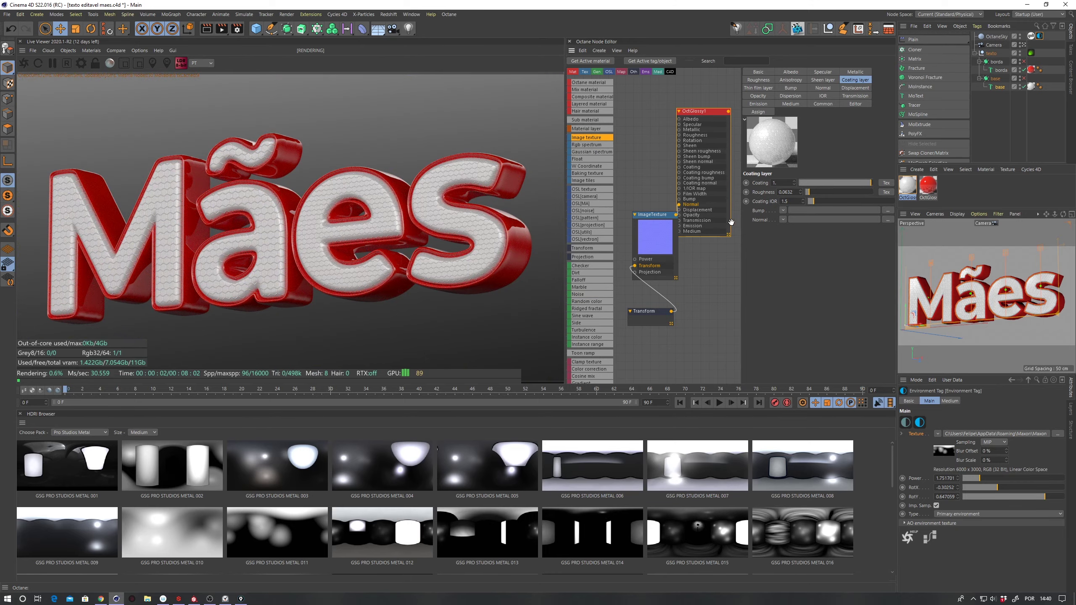
mouse_move(811, 201)
left_mouse_down()
mouse_move(840, 201)
mouse_move(822, 200)
left_mouse_up()
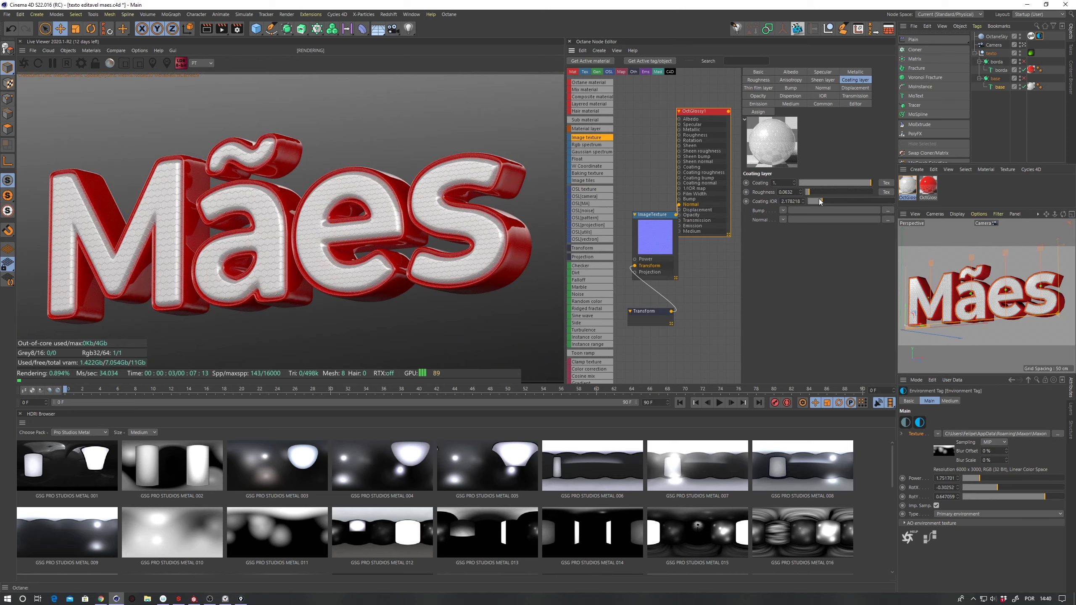
left_click_drag(813, 196, 808, 196)
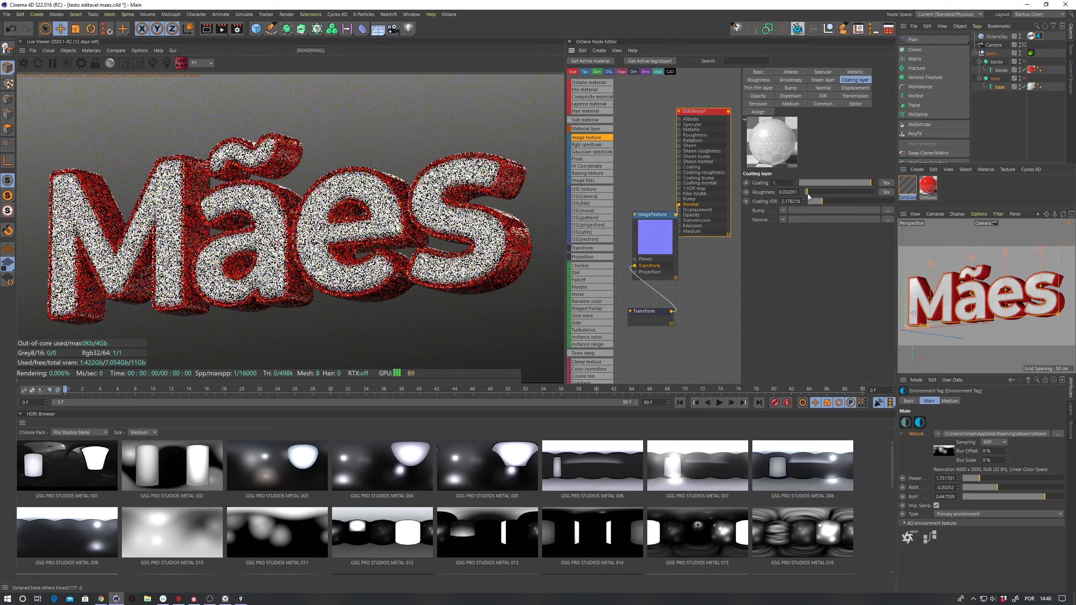
left_click_drag(823, 198, 820, 199)
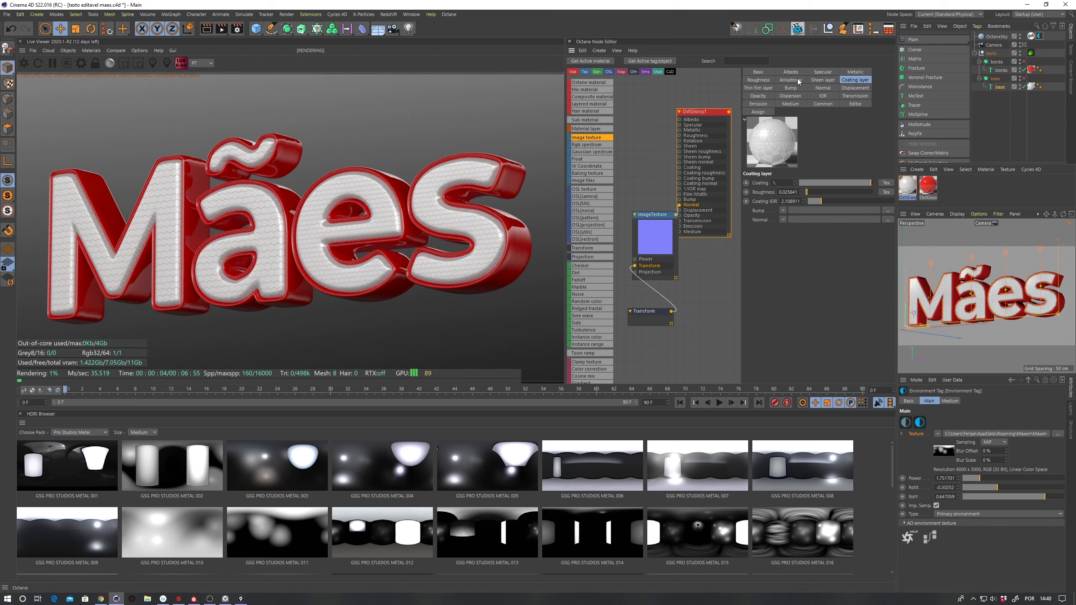
Step: Set the face material's roughness to 0.24
left_click(758, 80)
left_click(822, 213)
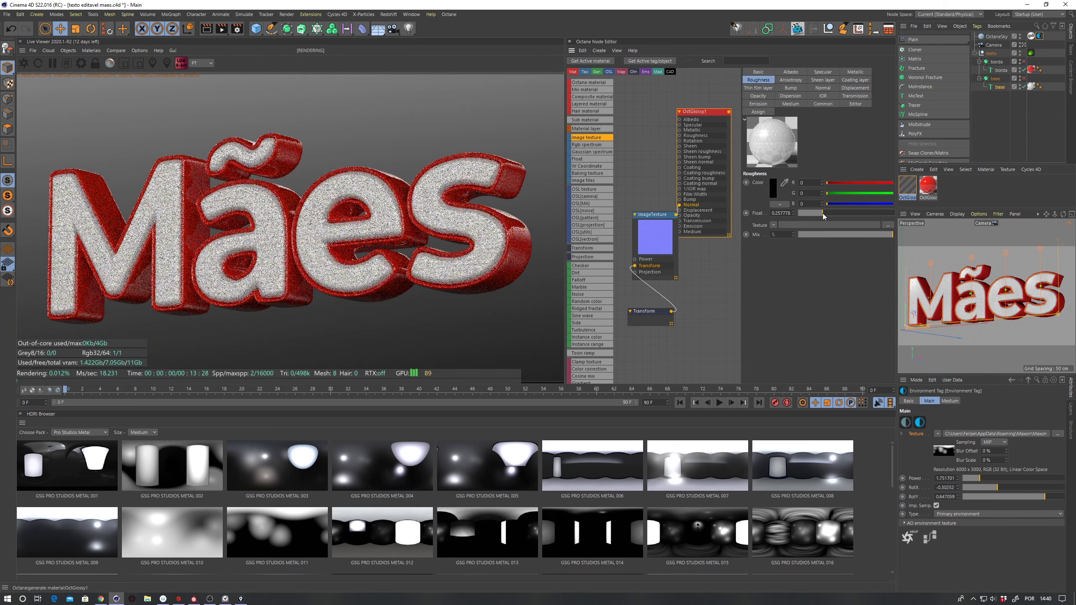
left_click(820, 213)
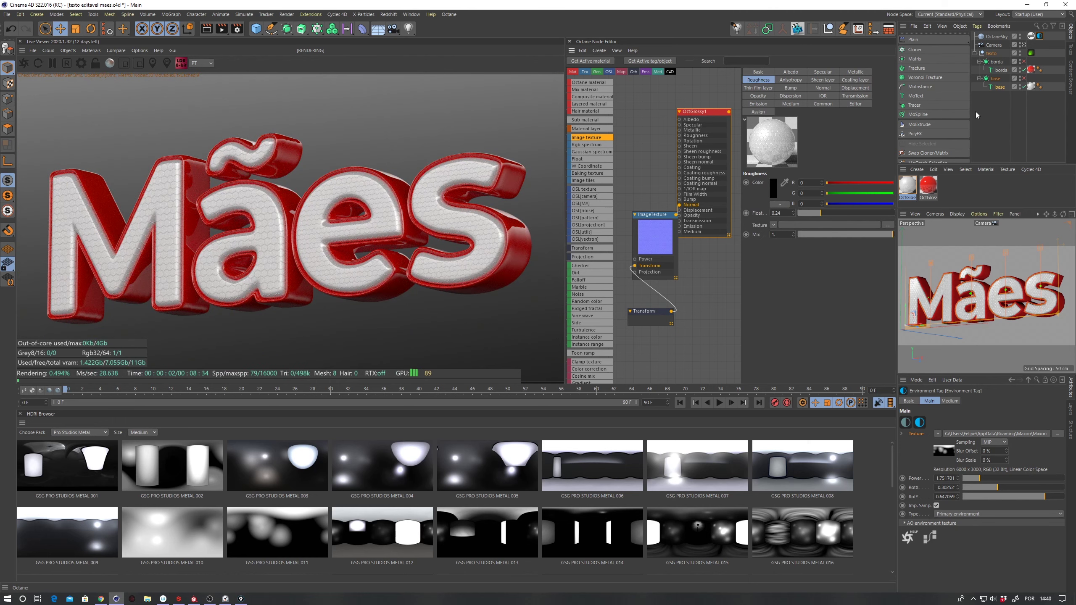
left_click(999, 88)
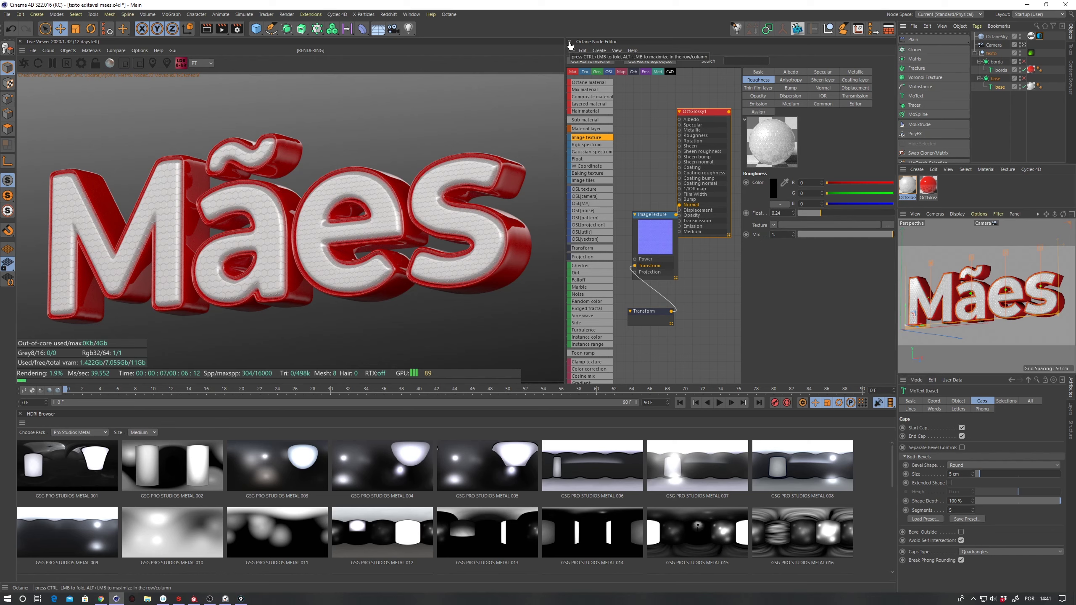
Step: Close the Octane Node Editor and resize the panels to enlarge the live render
key("ctrl+w")
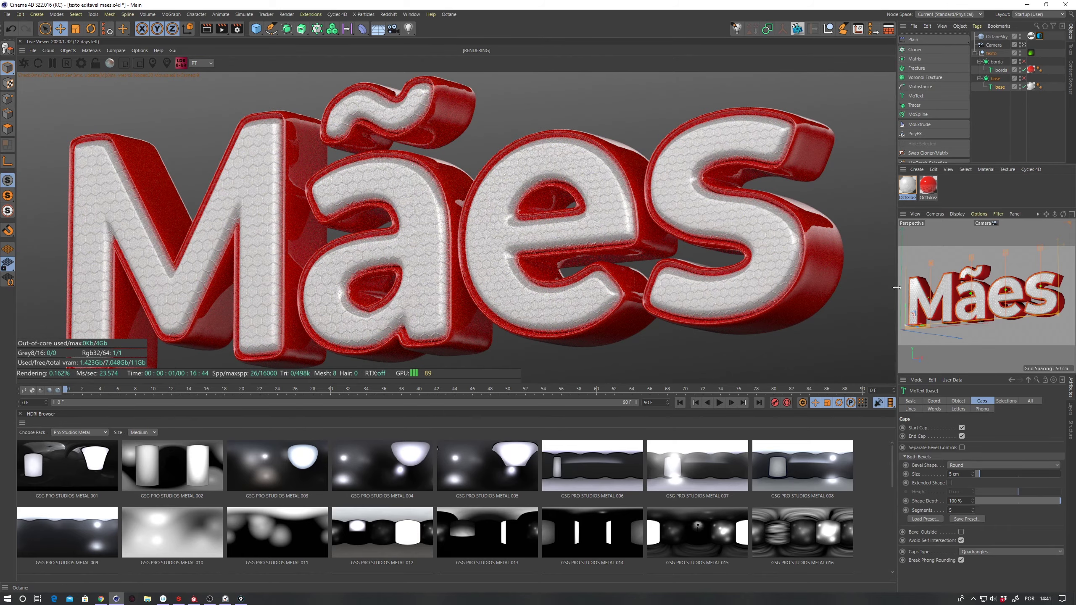
left_click_drag(898, 290, 786, 279)
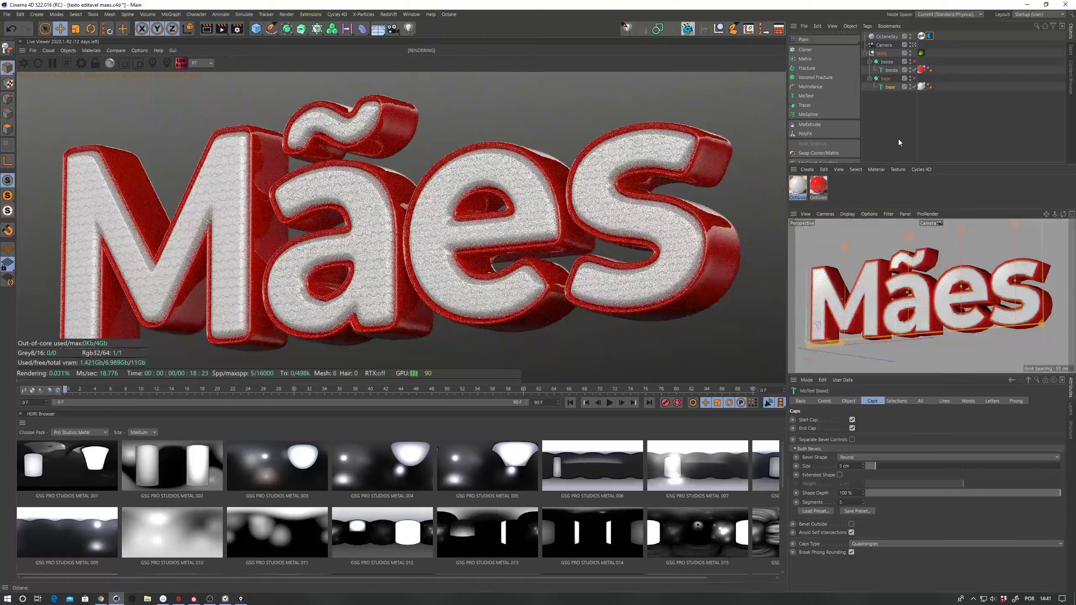
mouse_move(786, 279)
left_mouse_down()
mouse_move(861, 297)
mouse_move(769, 305)
left_mouse_up()
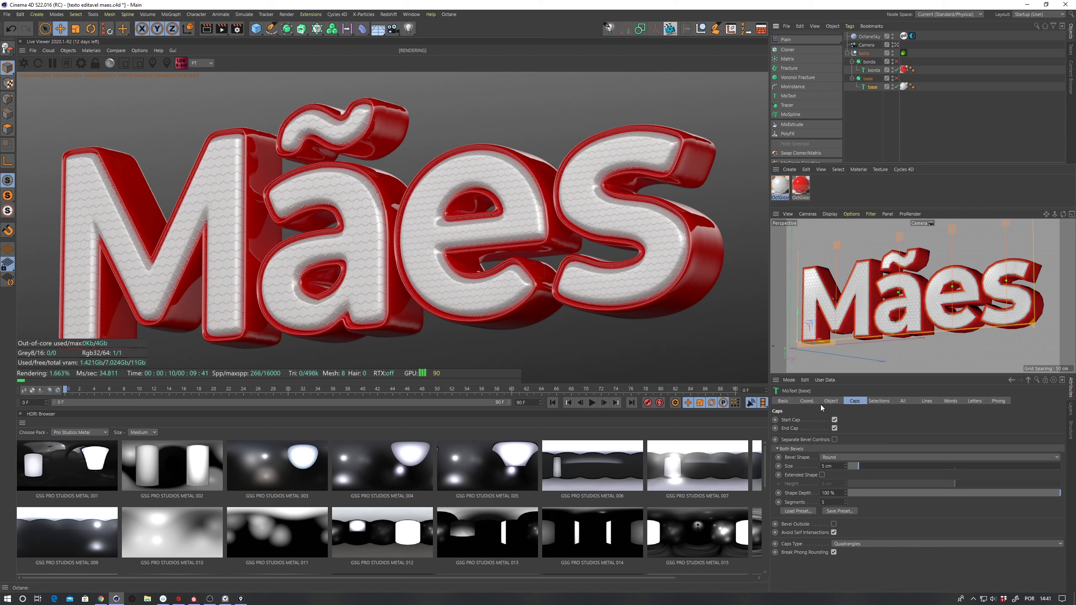
left_click_drag(806, 372, 814, 333)
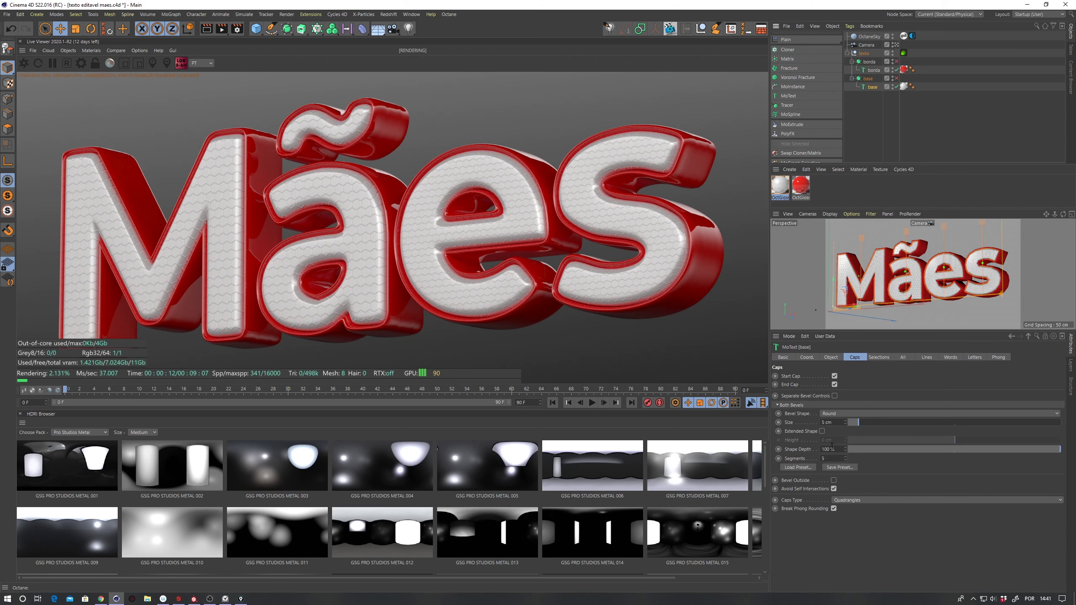
Step: Give the base text's Round bevel 2 segments and a size of about 3.06 cm
left_click(811, 467)
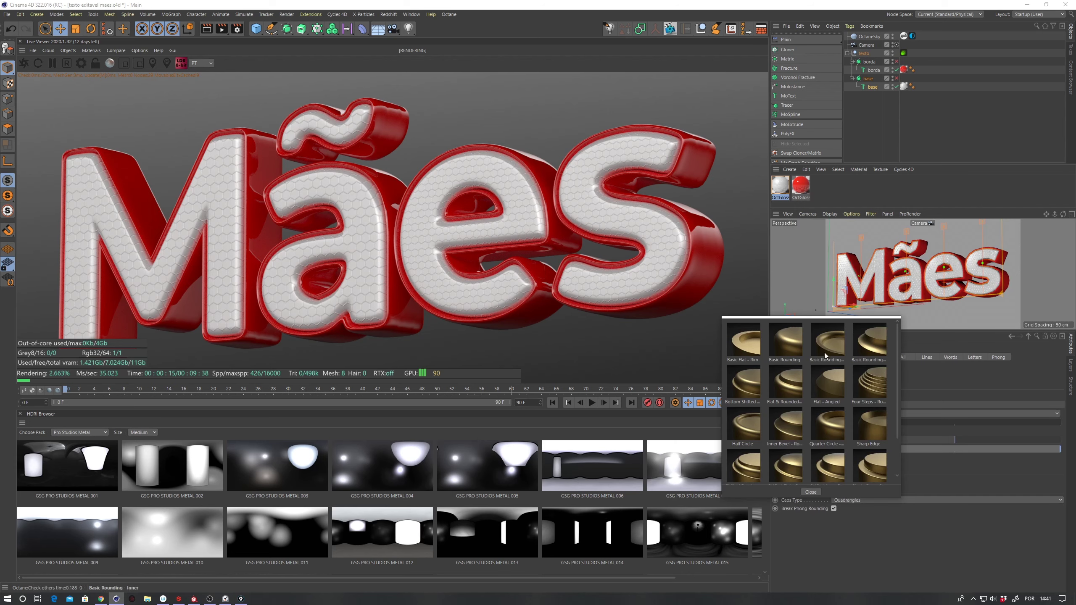
left_click(811, 492)
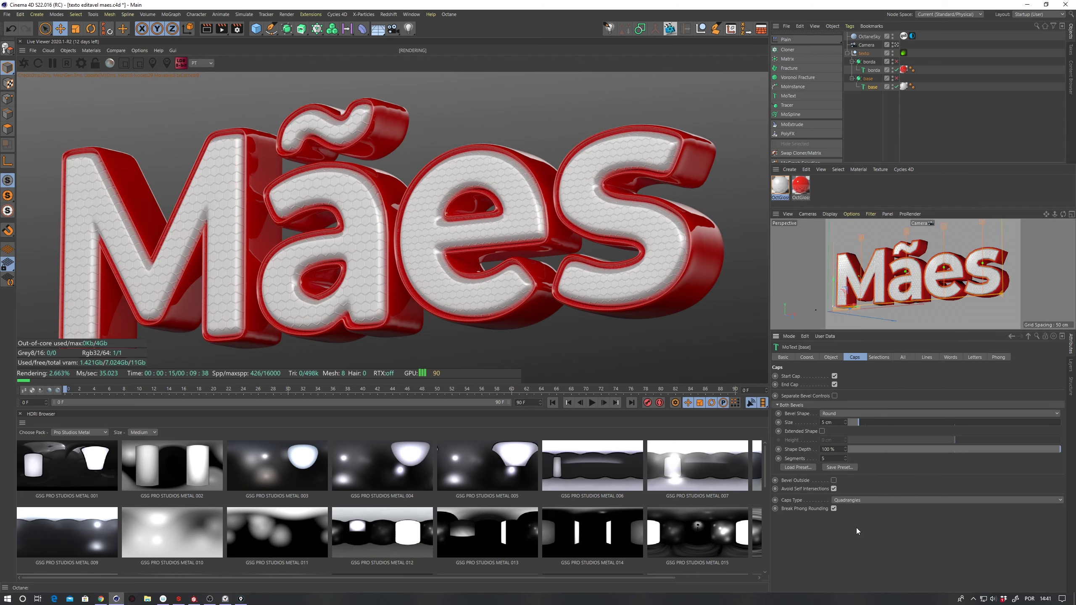
left_click(829, 459)
key("Return")
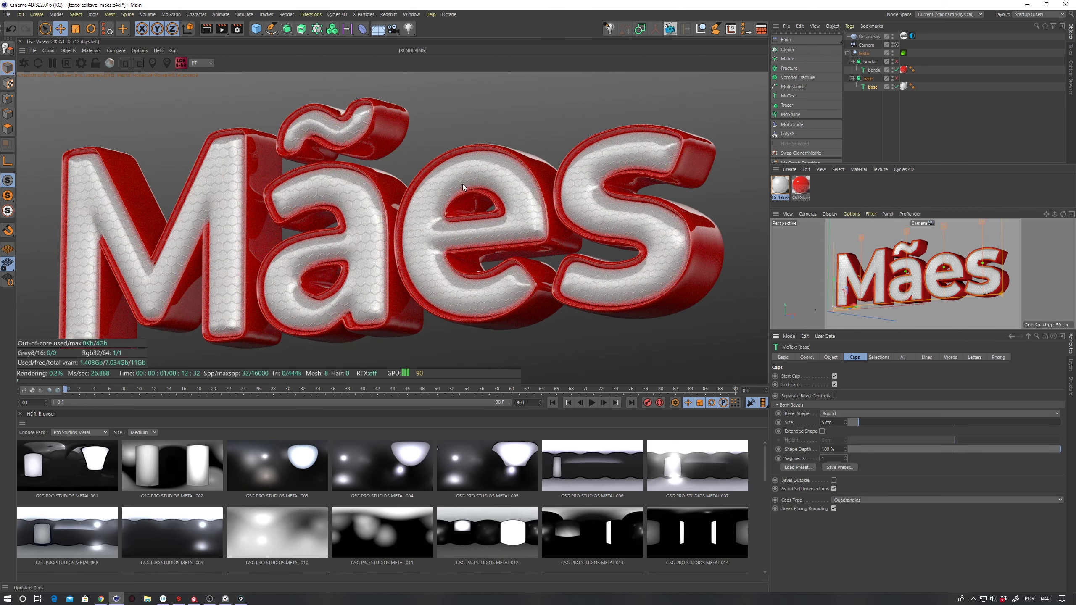
left_click(845, 457)
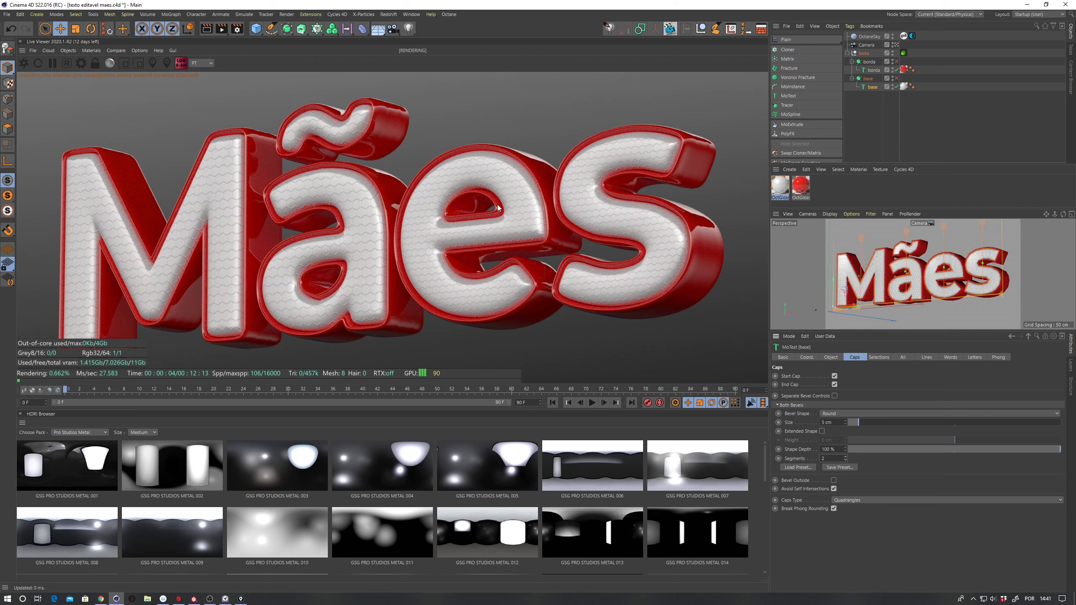
left_click(845, 457)
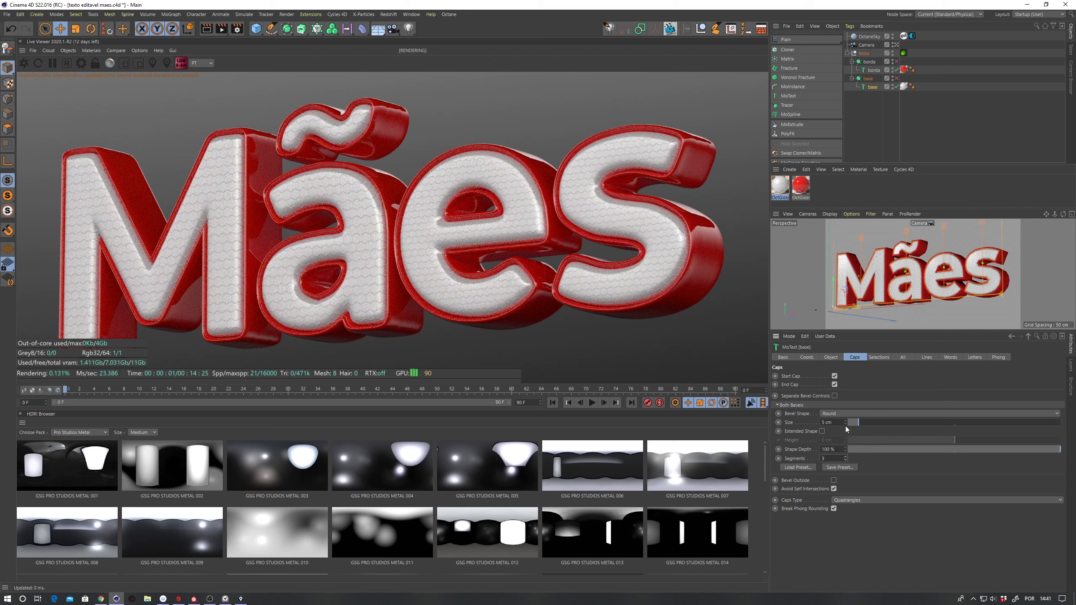
left_click_drag(856, 423, 859, 425)
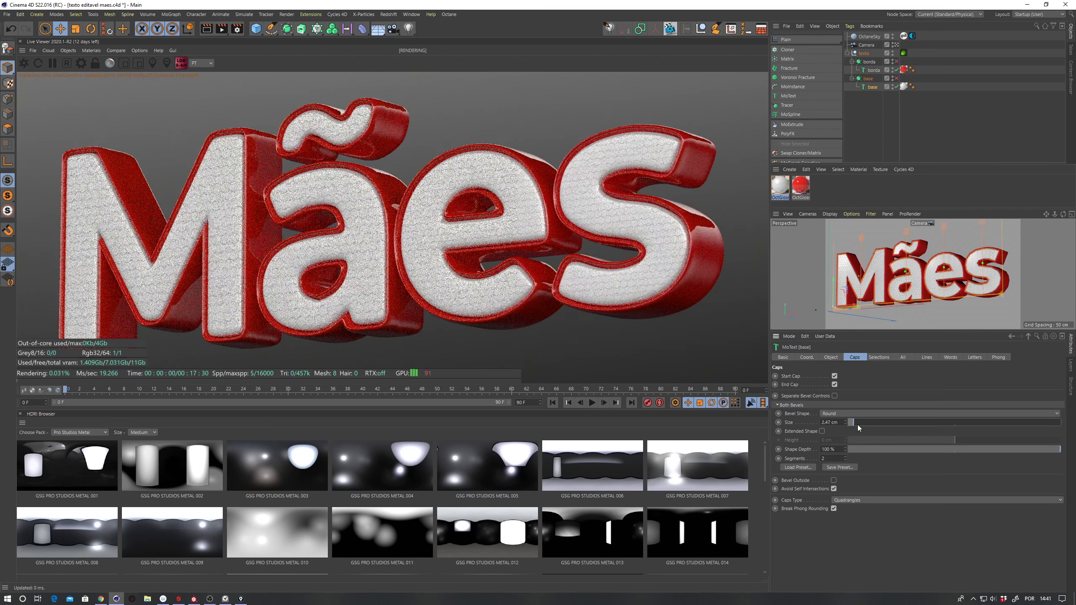
left_click_drag(859, 423, 877, 422)
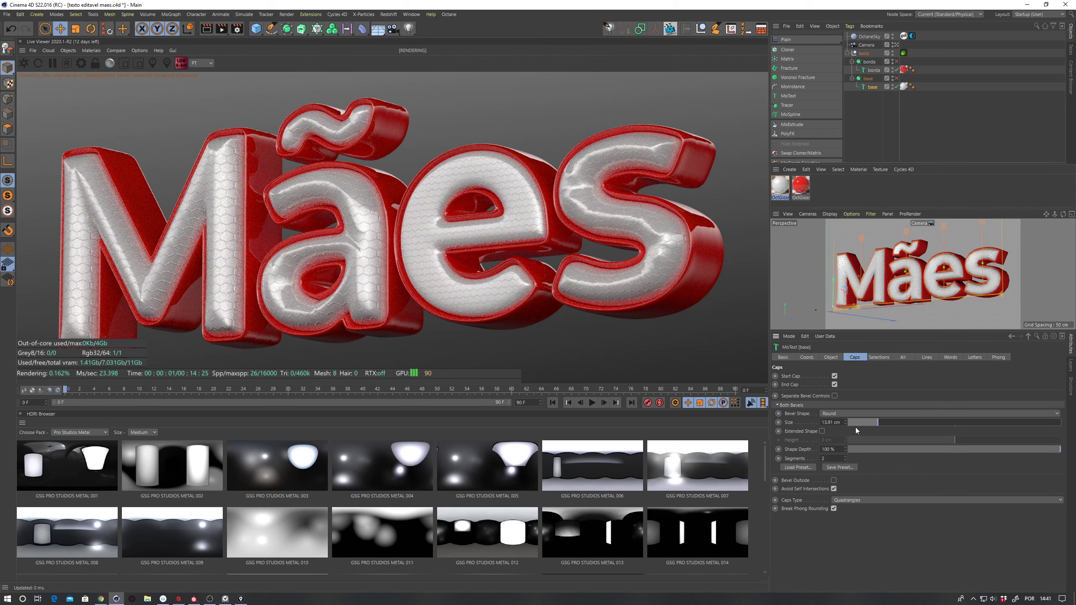
left_click_drag(862, 421, 854, 423)
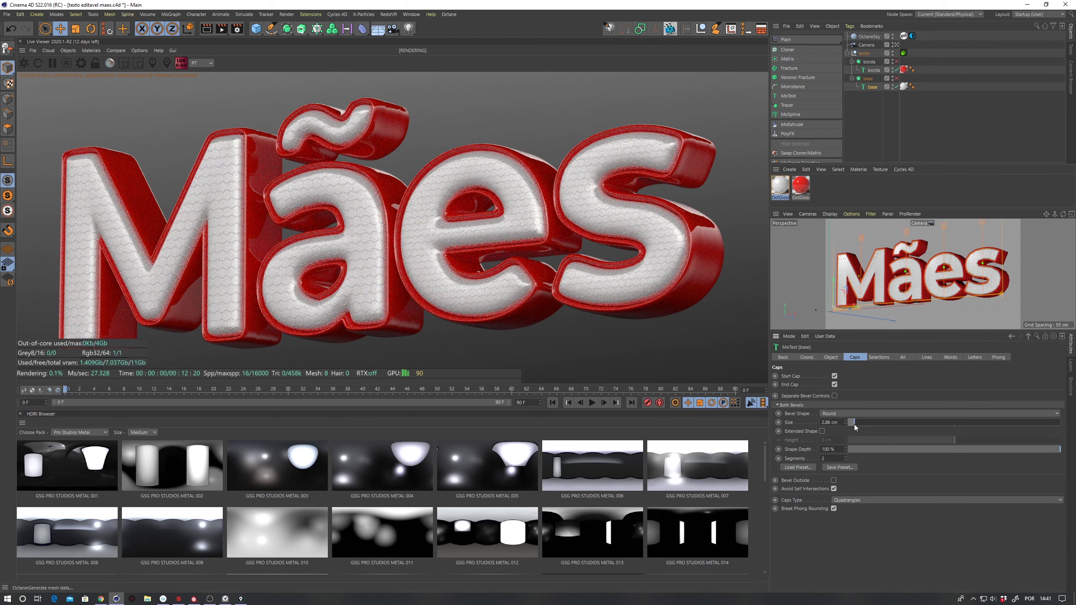
left_click_drag(854, 424, 854, 426)
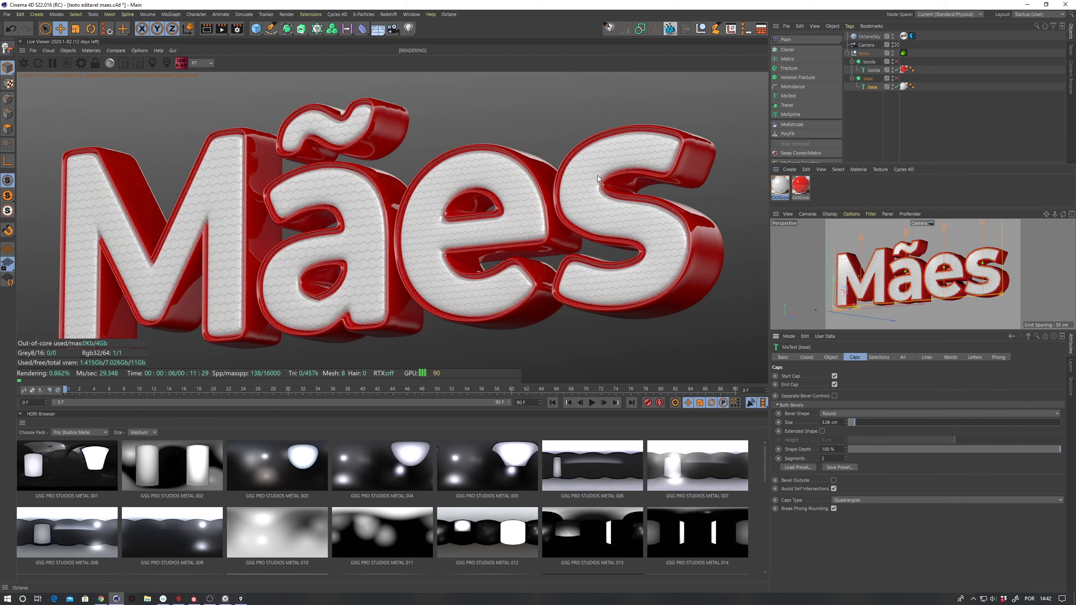
left_click_drag(874, 117, 845, 74)
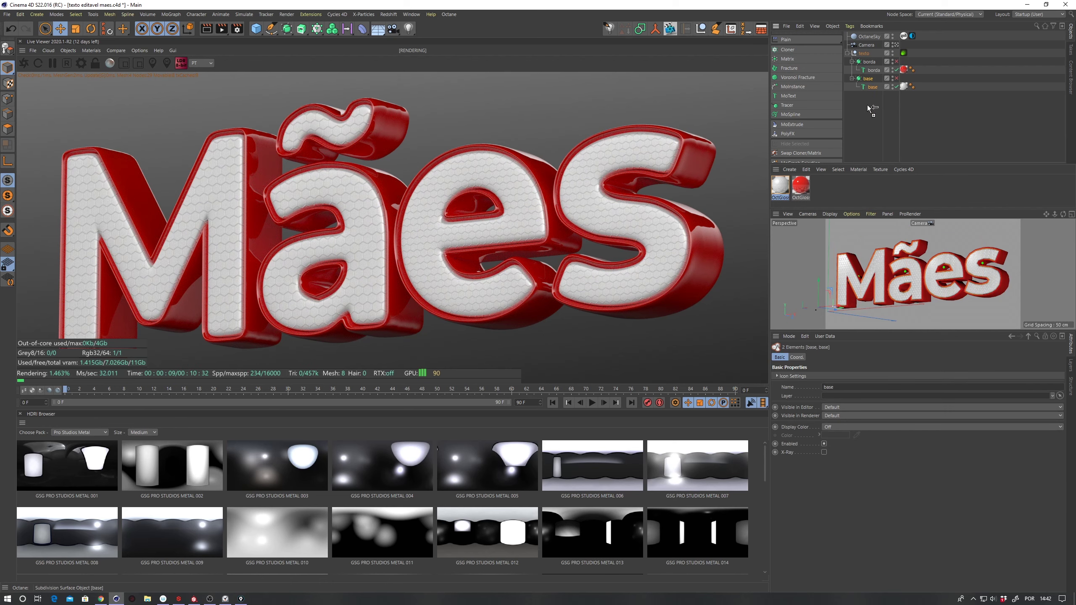
Step: Duplicate the base text's Subdivision Surface and rename both copies 'glass'
left_click_drag(867, 108, 869, 116, "ctrl")
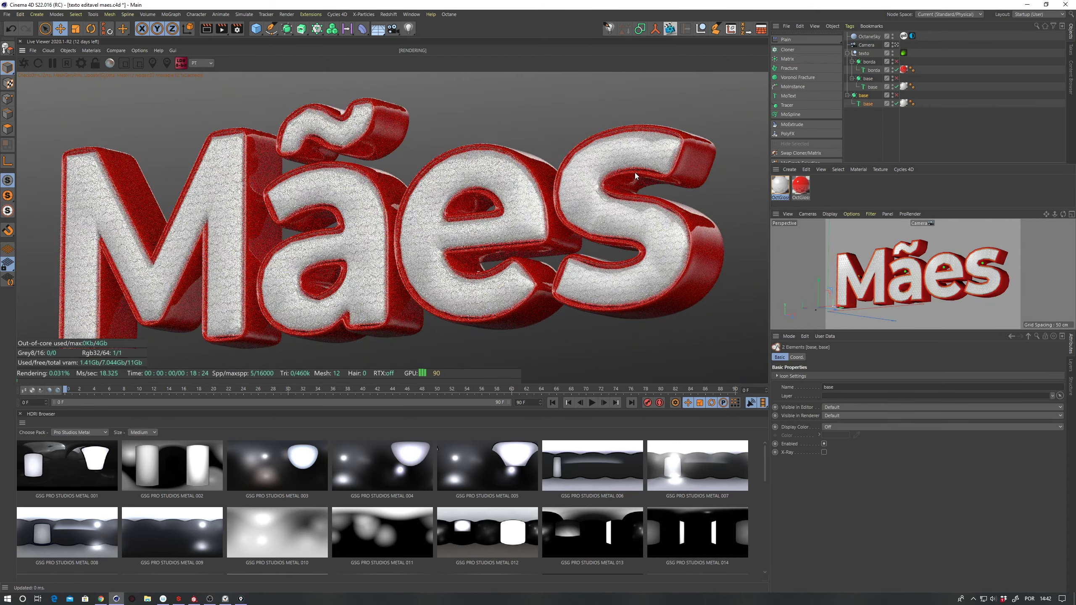
left_click_drag(880, 269, 852, 313, "alt")
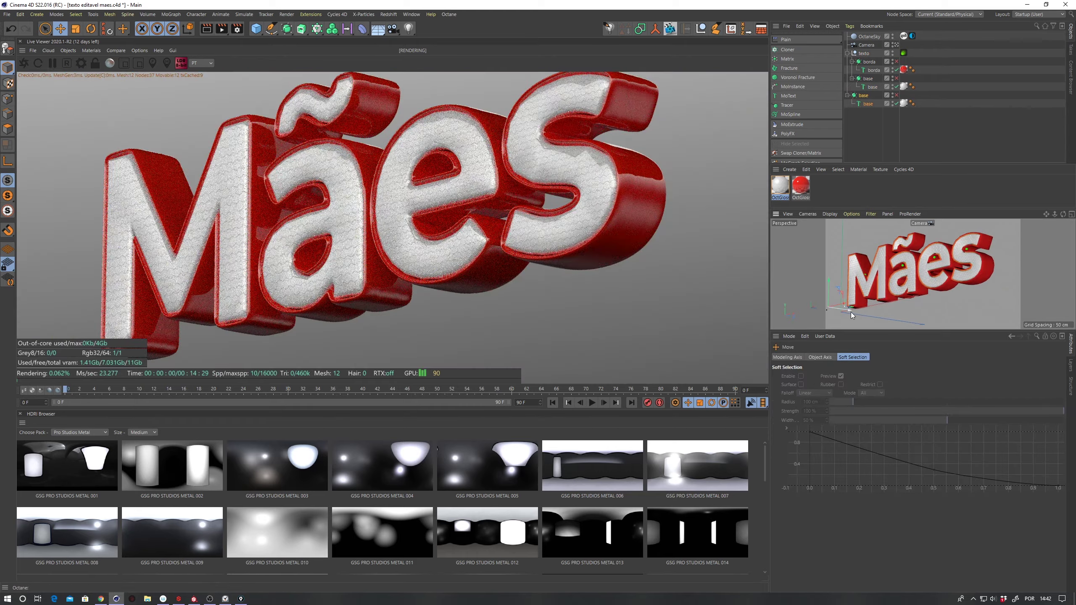
mouse_move(850, 312)
left_mouse_down()
mouse_move(874, 274)
mouse_move(864, 277)
left_mouse_up()
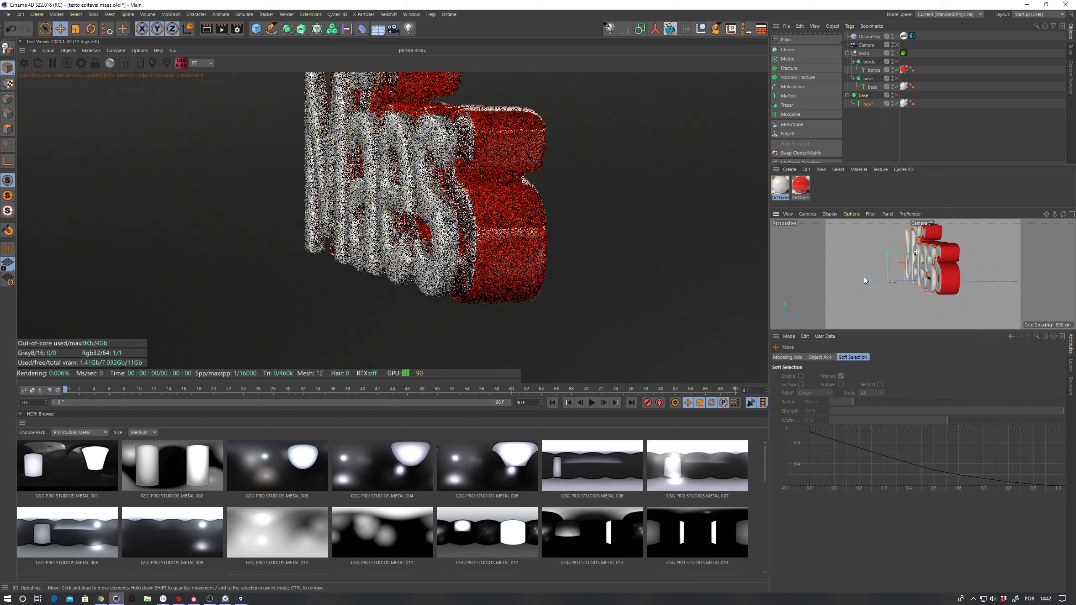
double_click(863, 96)
type("lass")
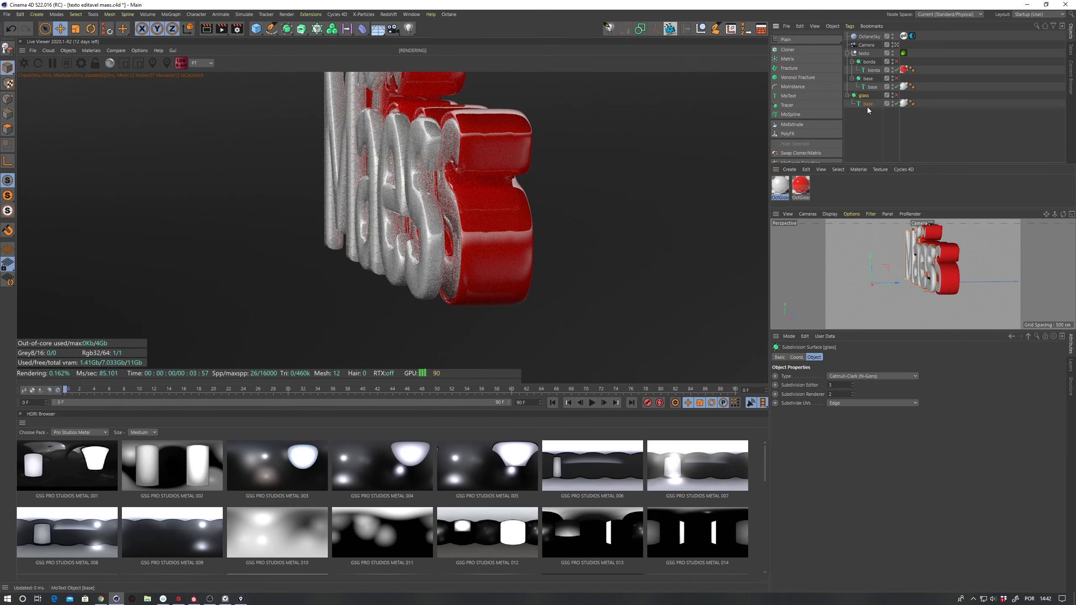
double_click(868, 103)
type("glass")
key("Return")
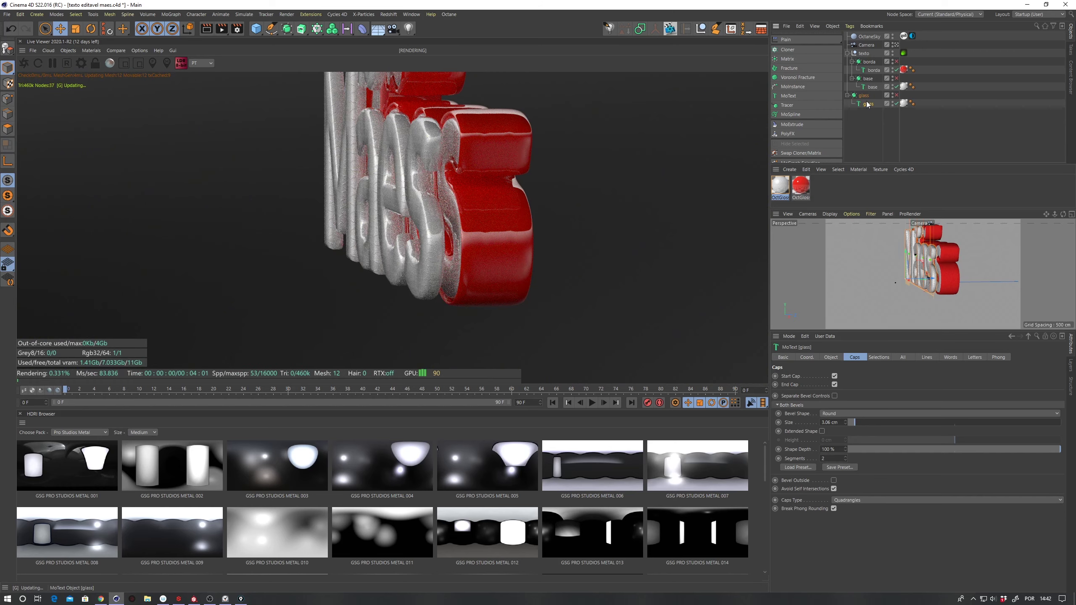
left_click(851, 128)
Step: Set the glass text's bevel size to 1 cm and move it above borda in texto
left_click(864, 95)
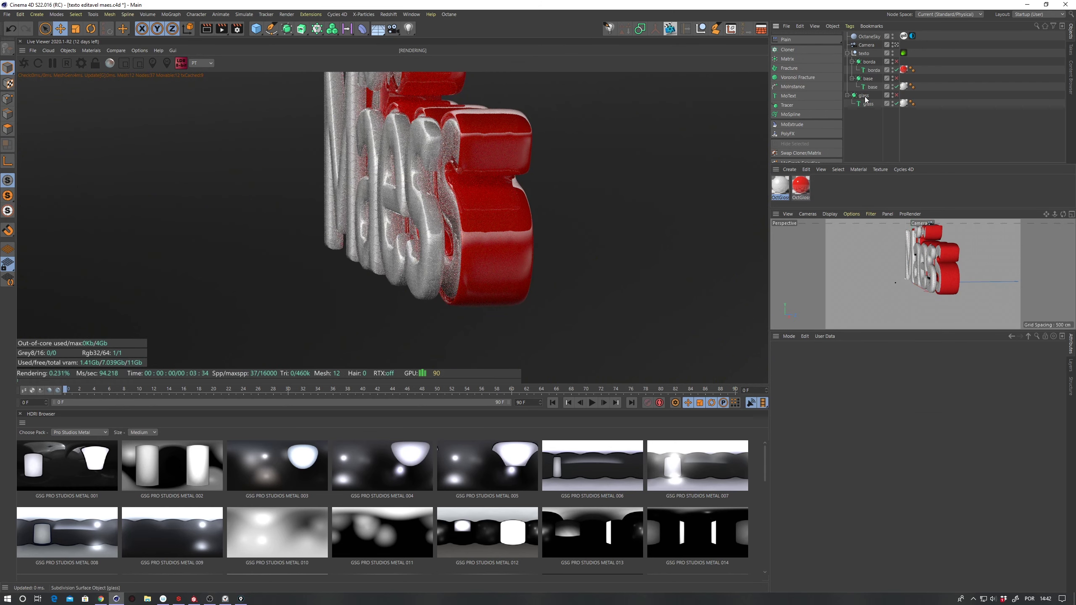
left_click(868, 104)
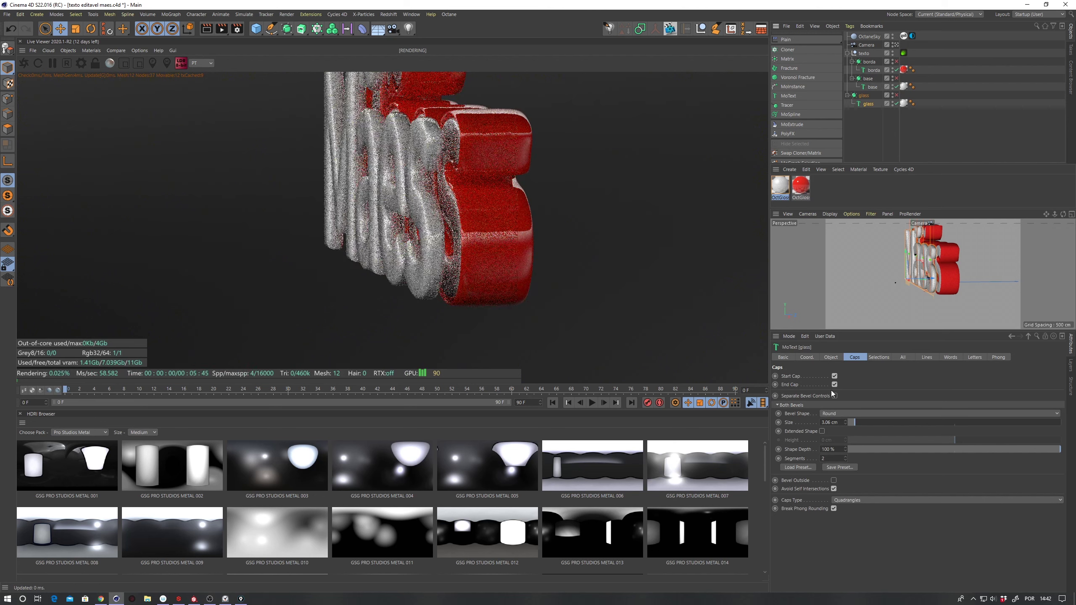
type("1")
key("Return")
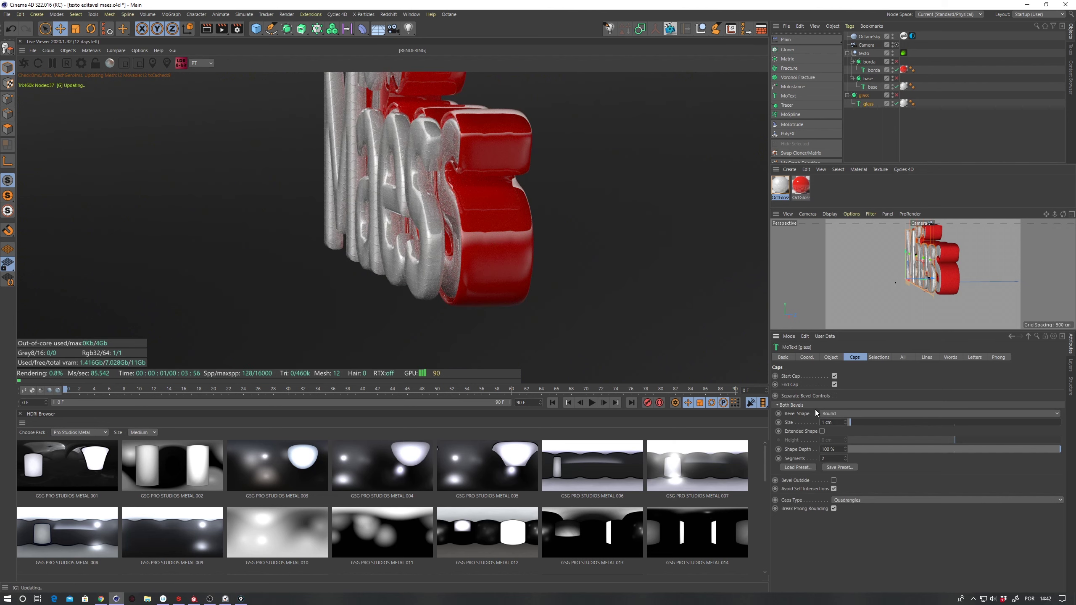
mouse_move(928, 259)
left_mouse_down("alt")
mouse_move(959, 259)
mouse_move(942, 268)
mouse_move(969, 280)
left_mouse_up("alt")
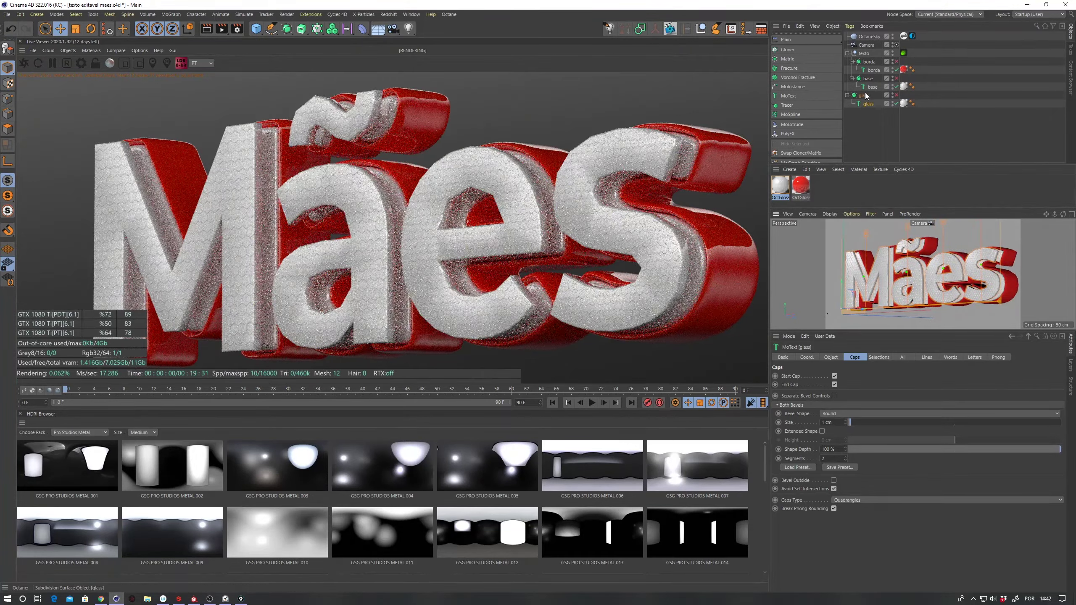
left_click_drag(863, 95, 859, 62)
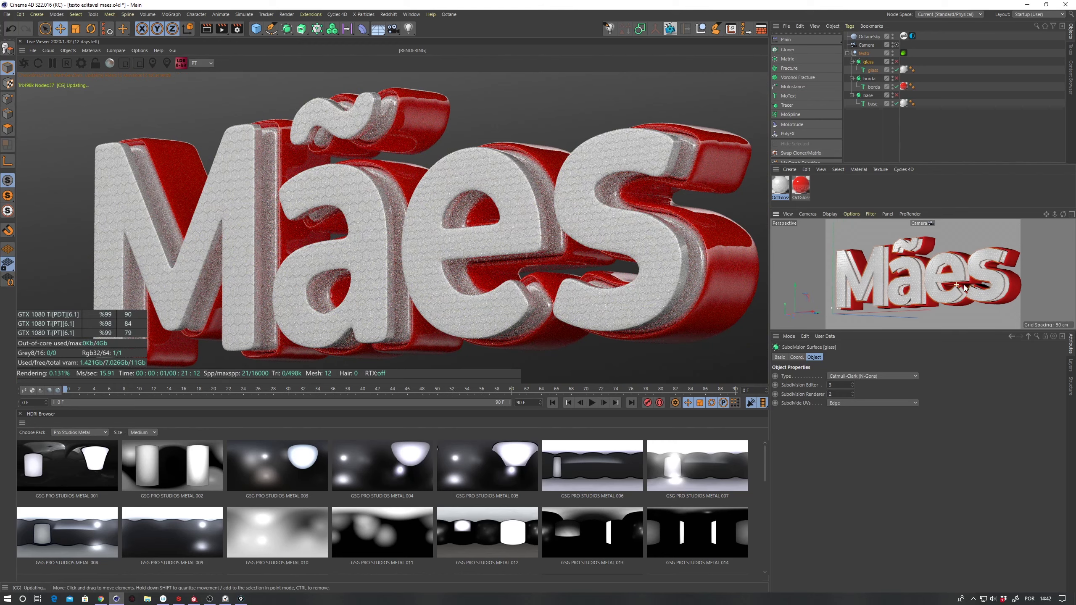
left_click_drag(834, 245, 898, 248, "alt")
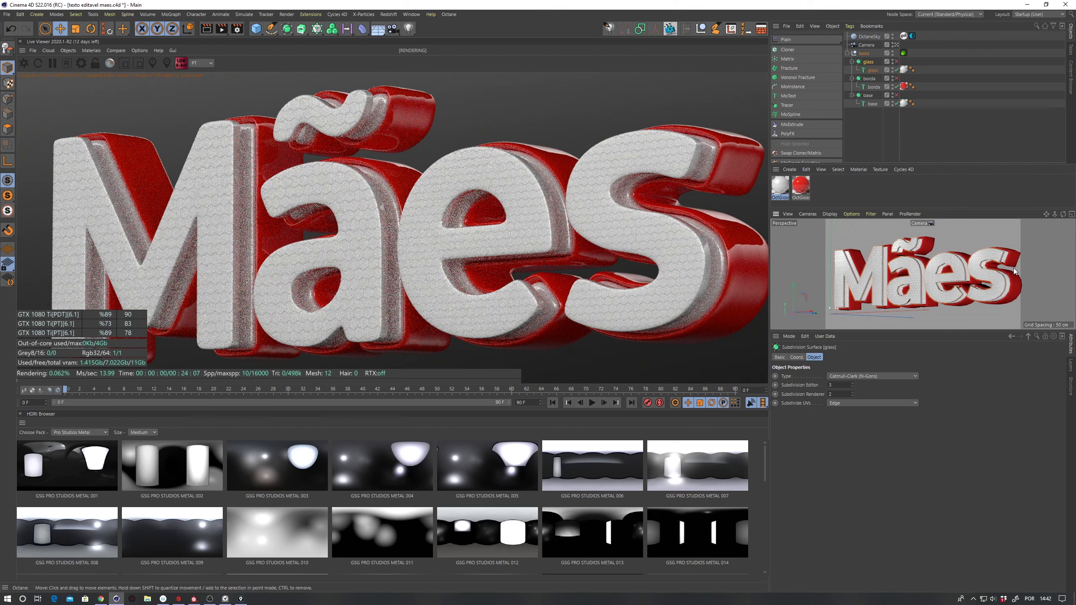
left_click(413, 15)
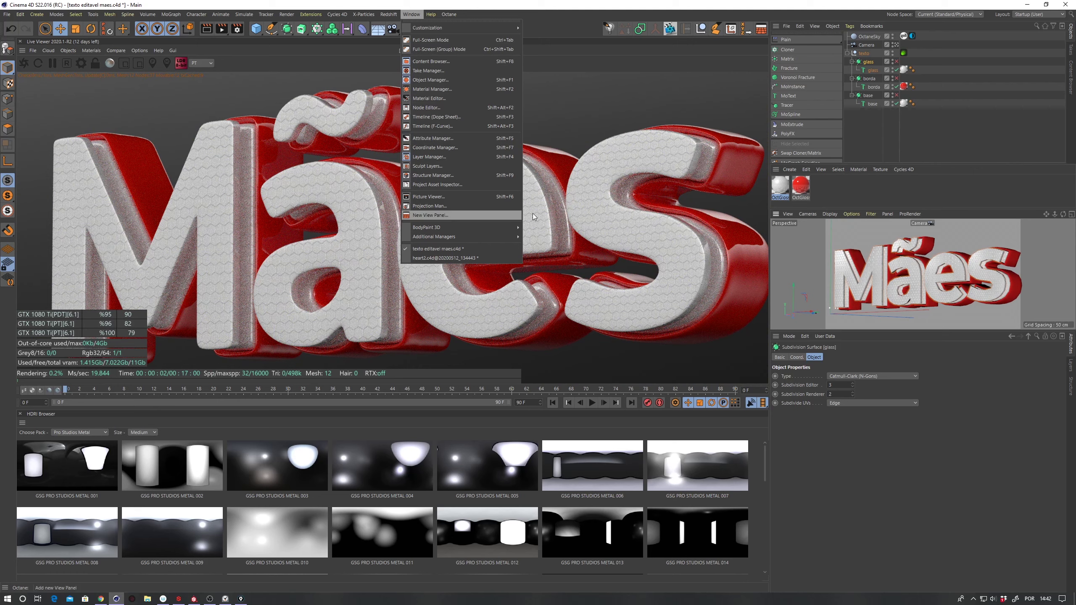
Step: Open a new floating View panel and enlarge it in the upper-right area
left_click(427, 216)
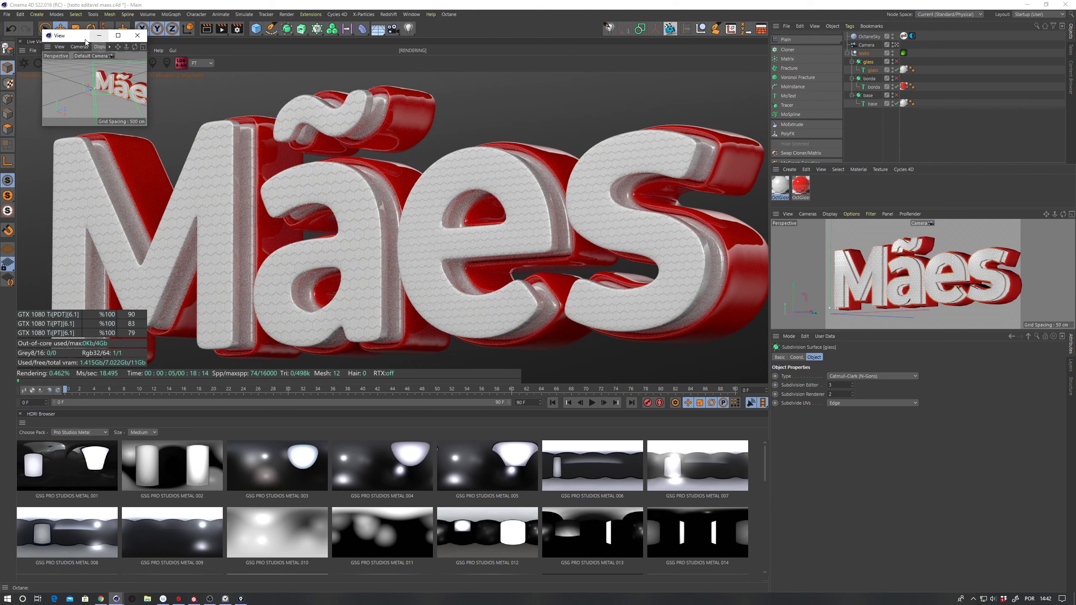
left_click_drag(72, 34, 455, 163)
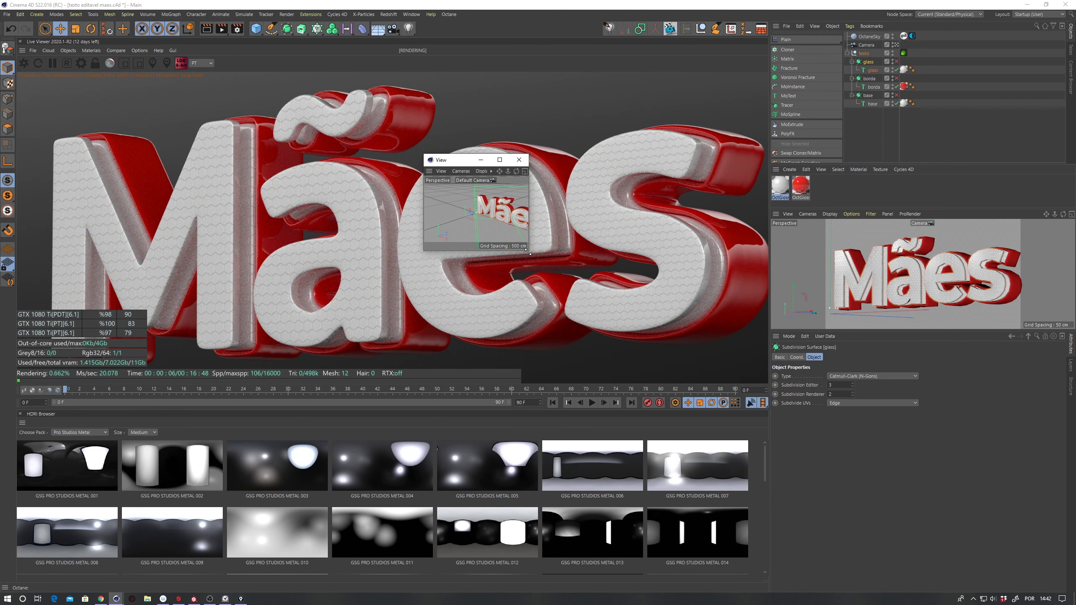
left_click_drag(527, 250, 622, 329)
left_click_drag(504, 162, 681, 374)
left_click_drag(938, 262, 932, 265, "alt")
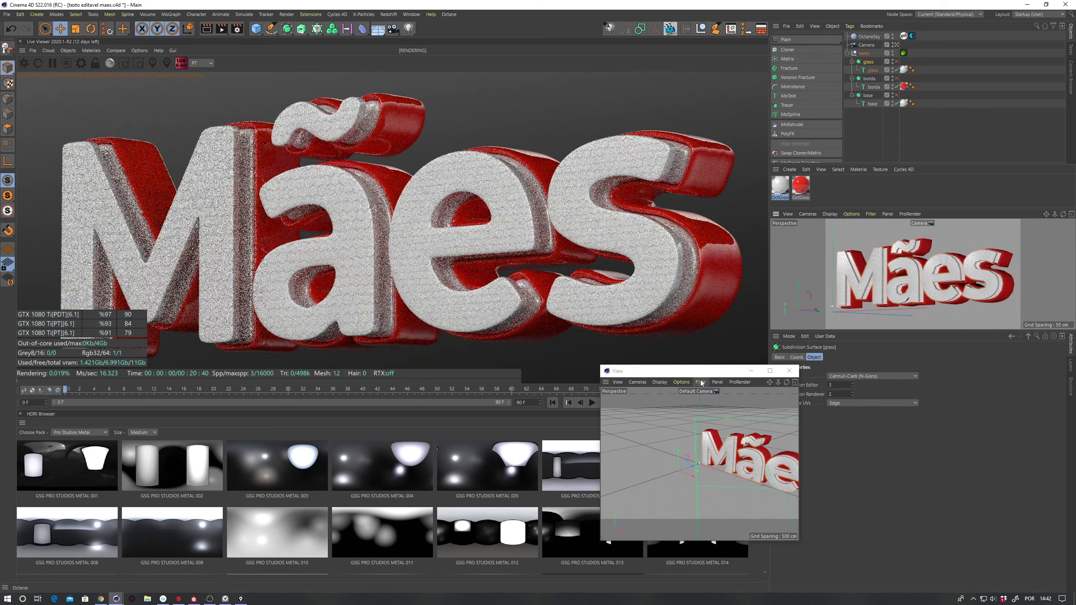
left_click_drag(680, 371, 798, 170)
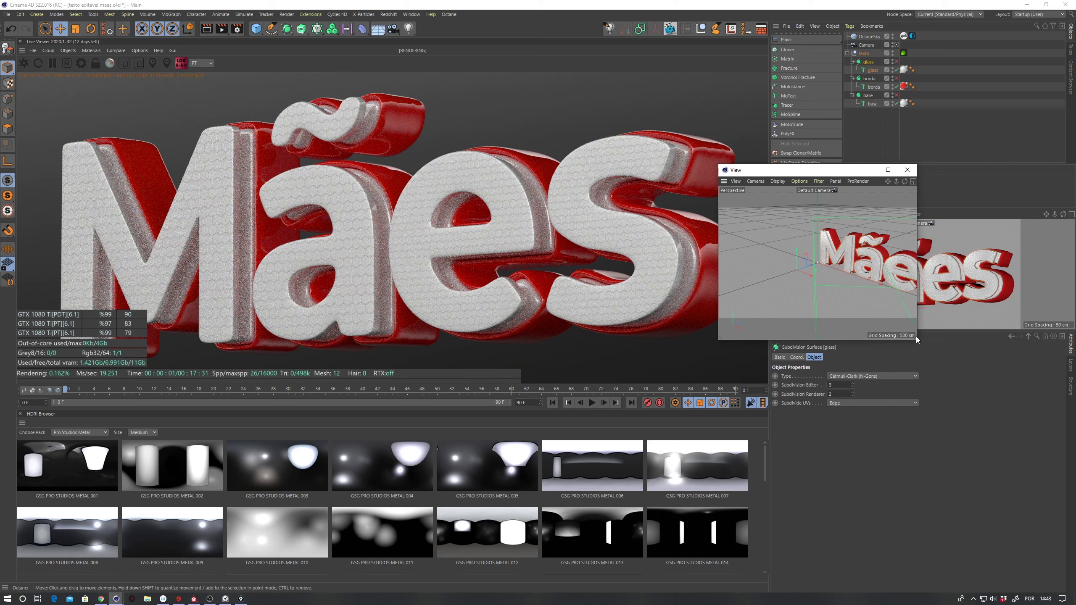
left_click_drag(915, 341, 1015, 444)
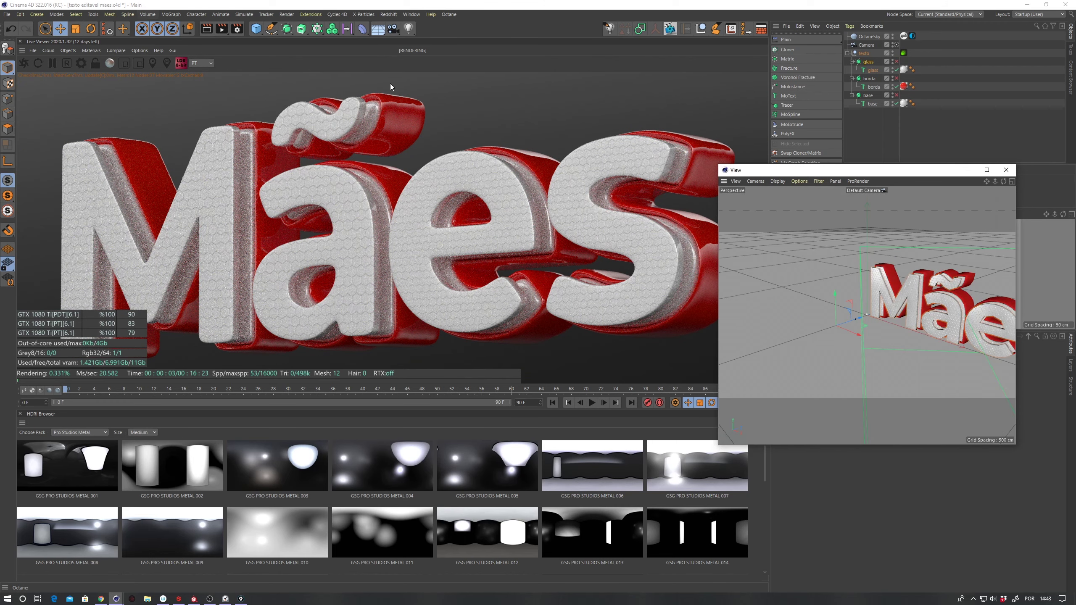
Step: Orbit and zoom the floating view onto the Mães text, parked at the top right
left_click(411, 14)
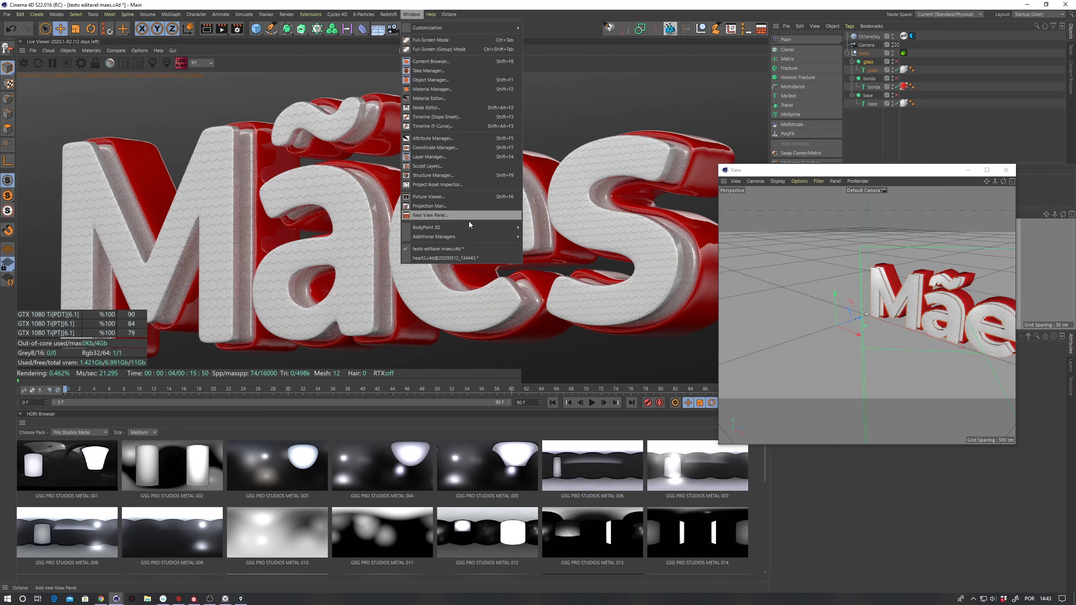
left_click(800, 185)
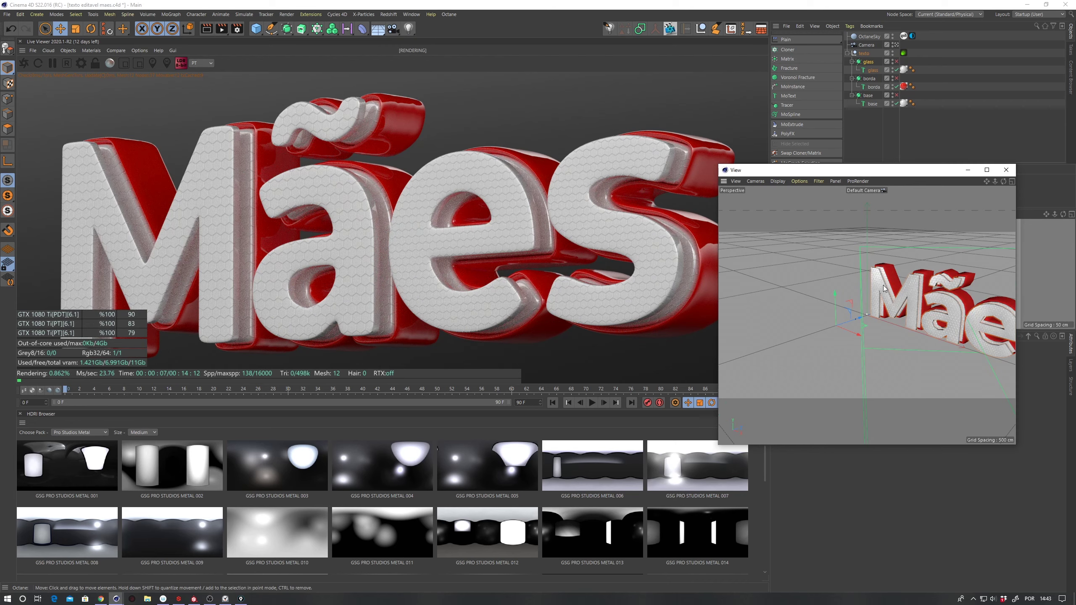
left_click_drag(804, 271, 829, 283, "alt")
scroll(830, 284, "up", 3)
scroll(878, 281, "up", 3)
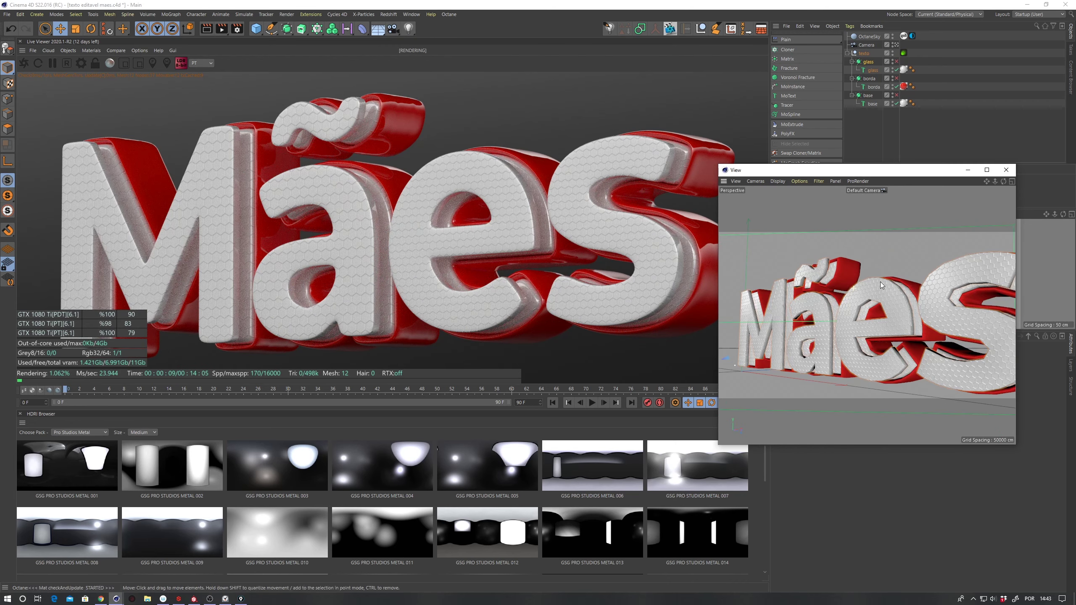
left_click(884, 299)
left_click_drag(870, 170, 862, 52)
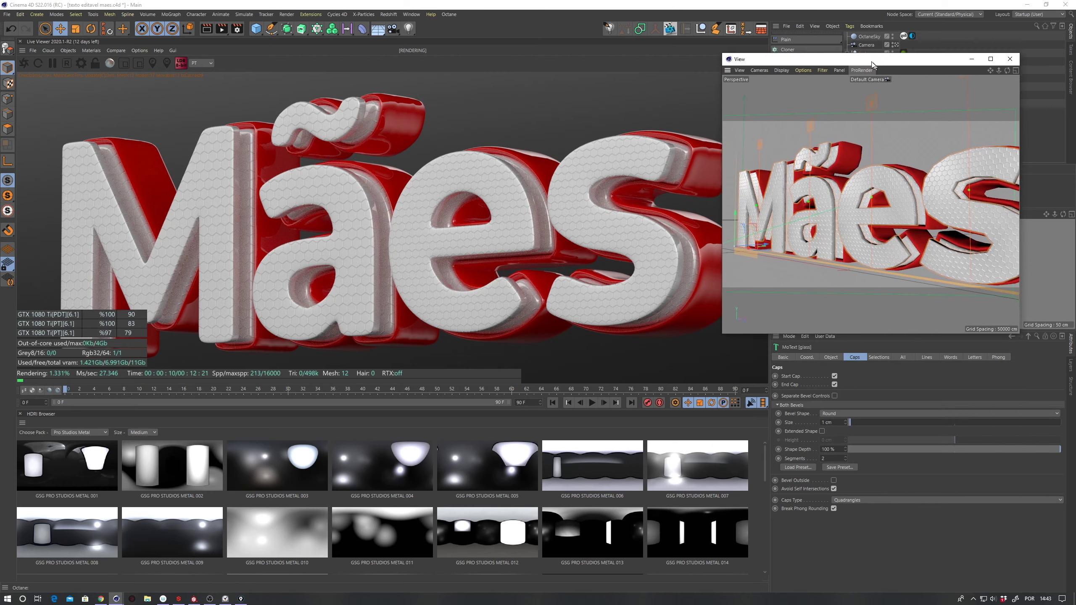
scroll(879, 155, "up", 2)
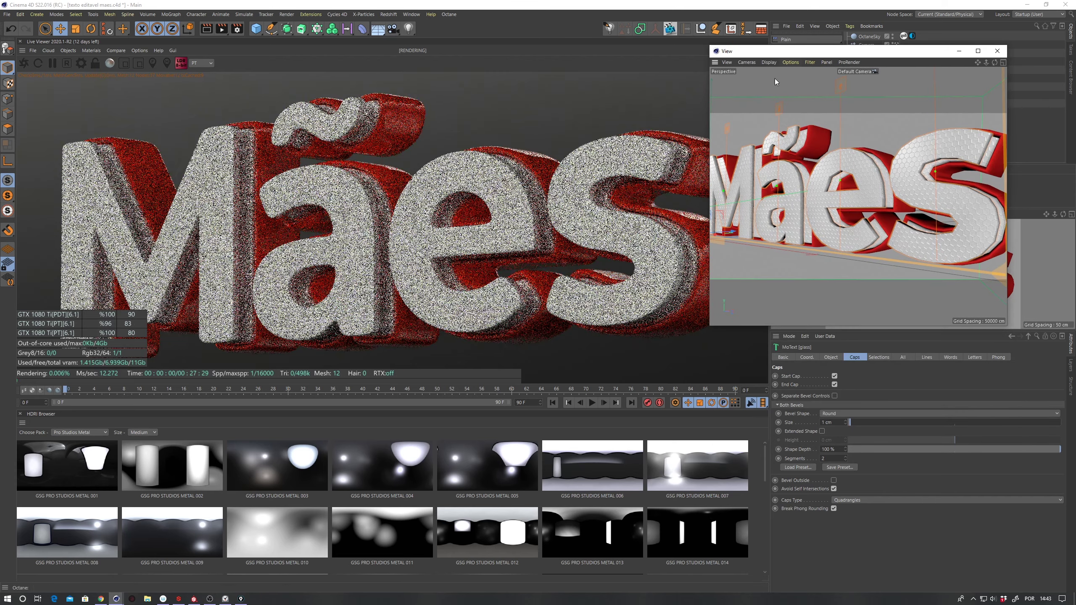
Step: Apply a new Octane Specular material, OctSpecular1, to the glass text from the Live Viewer
right_click(425, 188)
mouse_move(444, 237)
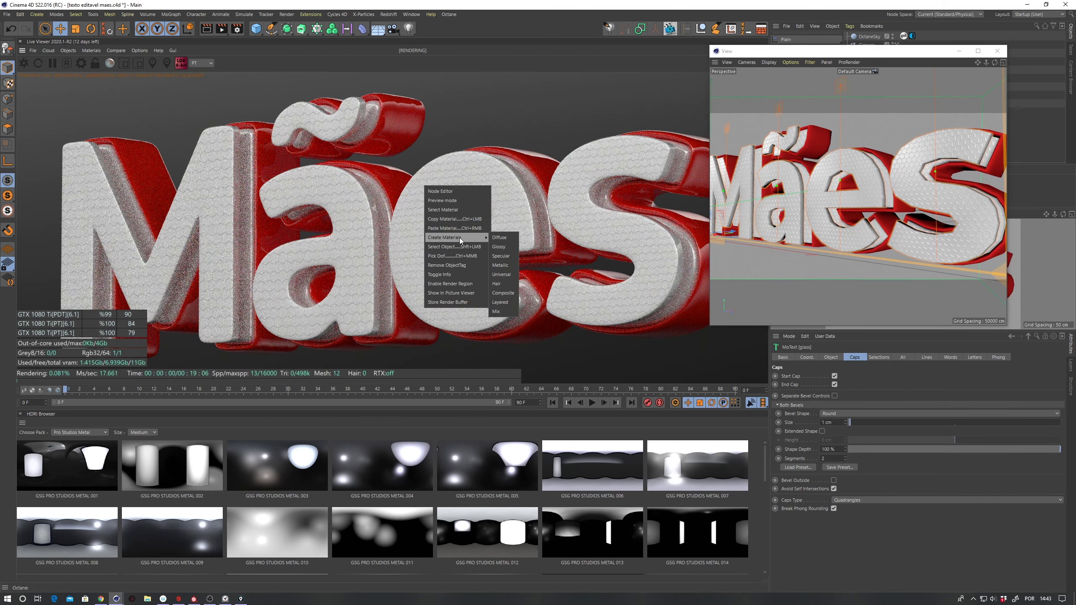
left_click(501, 256)
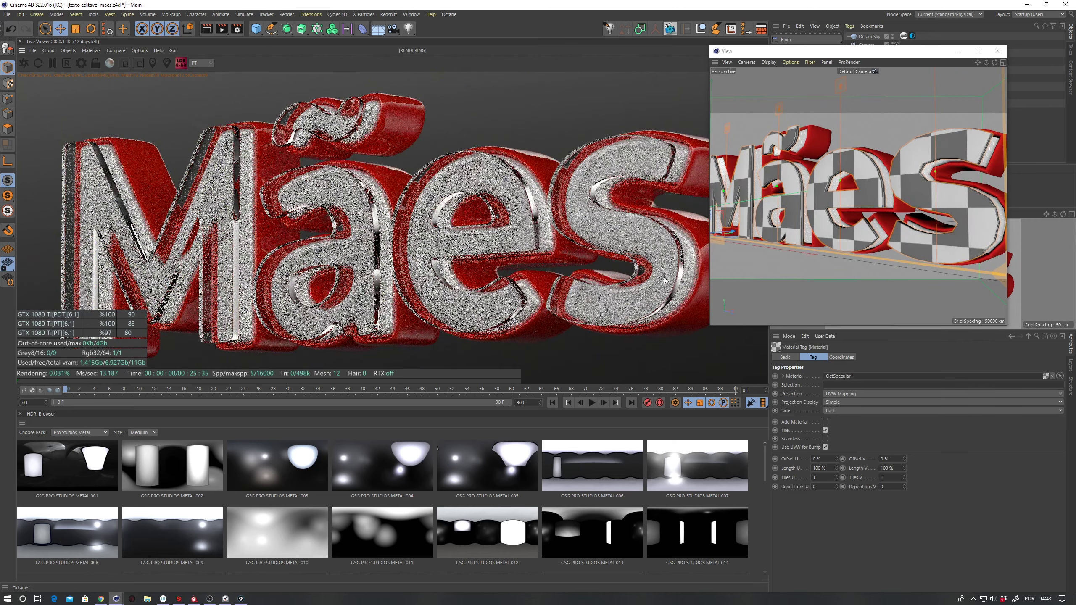
mouse_move(818, 51)
left_mouse_down()
mouse_move(708, 291)
mouse_move(446, 374)
mouse_move(891, 320)
left_mouse_up()
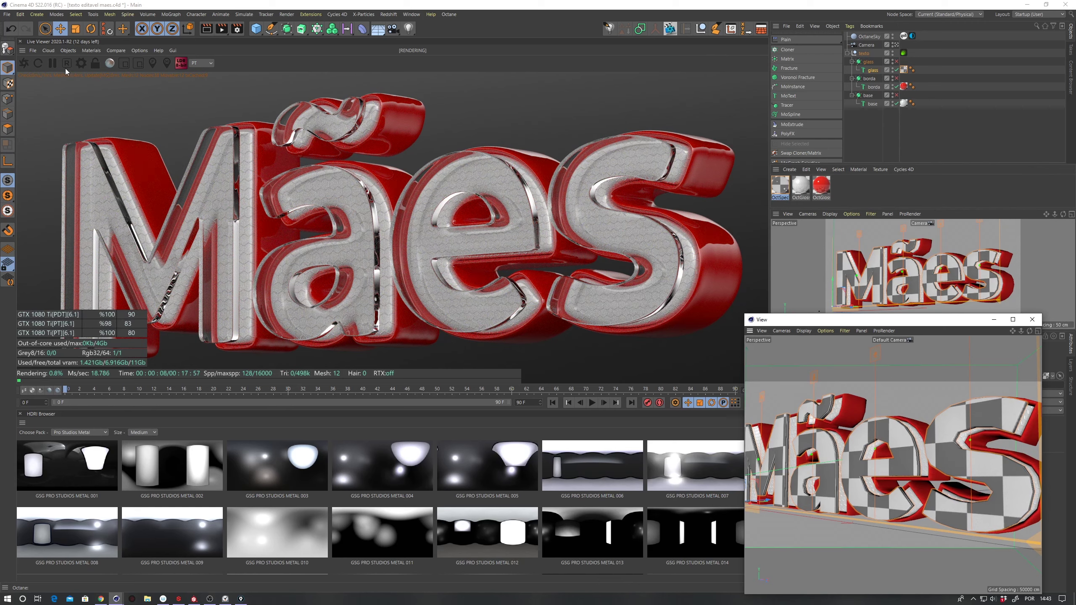
left_click(67, 50)
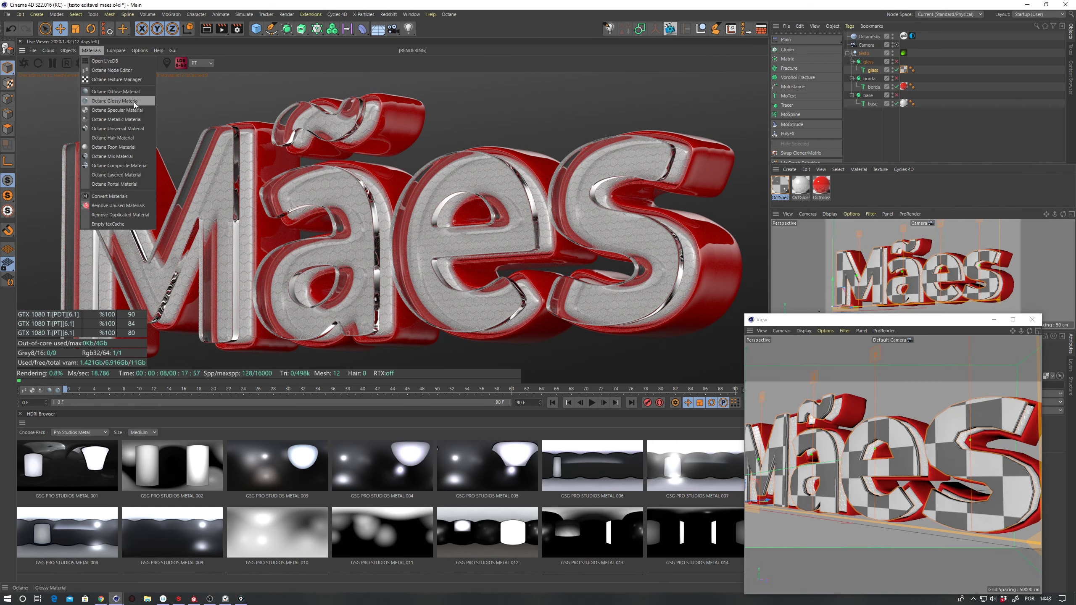
mouse_move(90, 50)
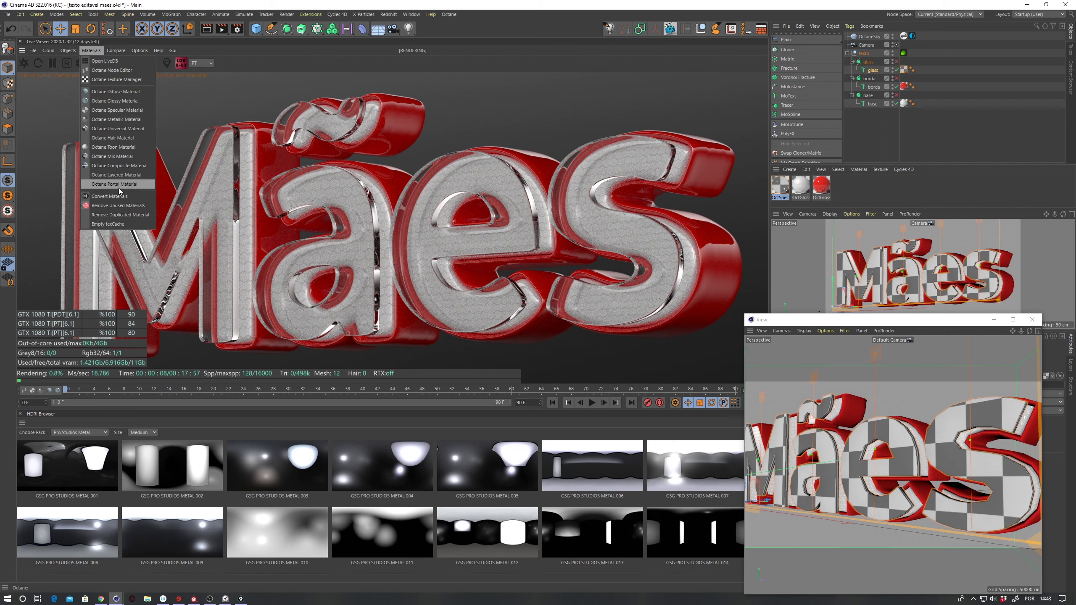
Step: Switch the Live Viewer kernel to DL and move the floating view to the lower middle
left_click(894, 321)
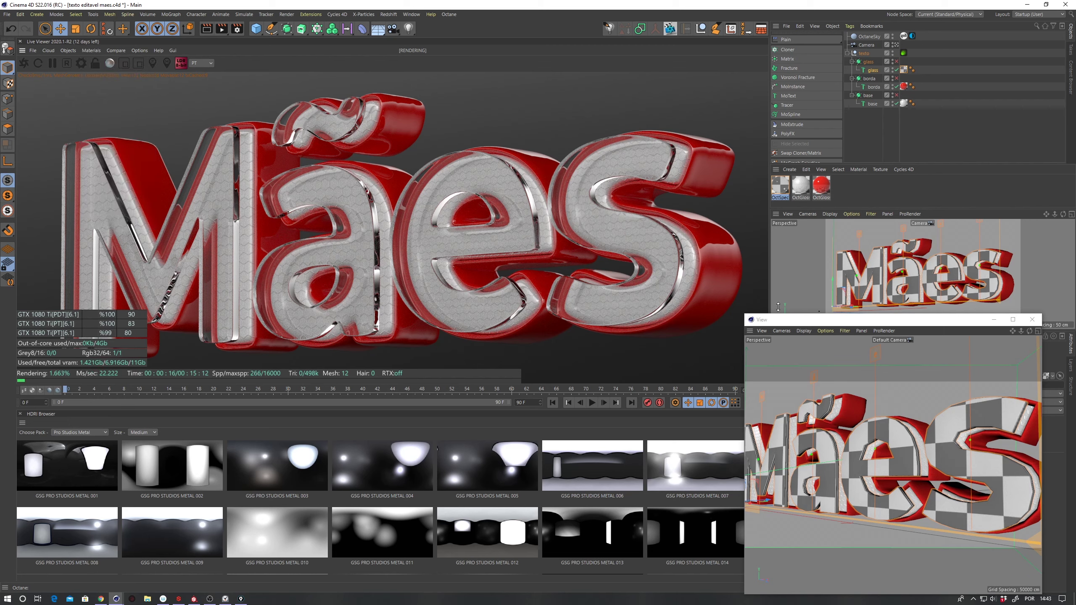
left_click(804, 330)
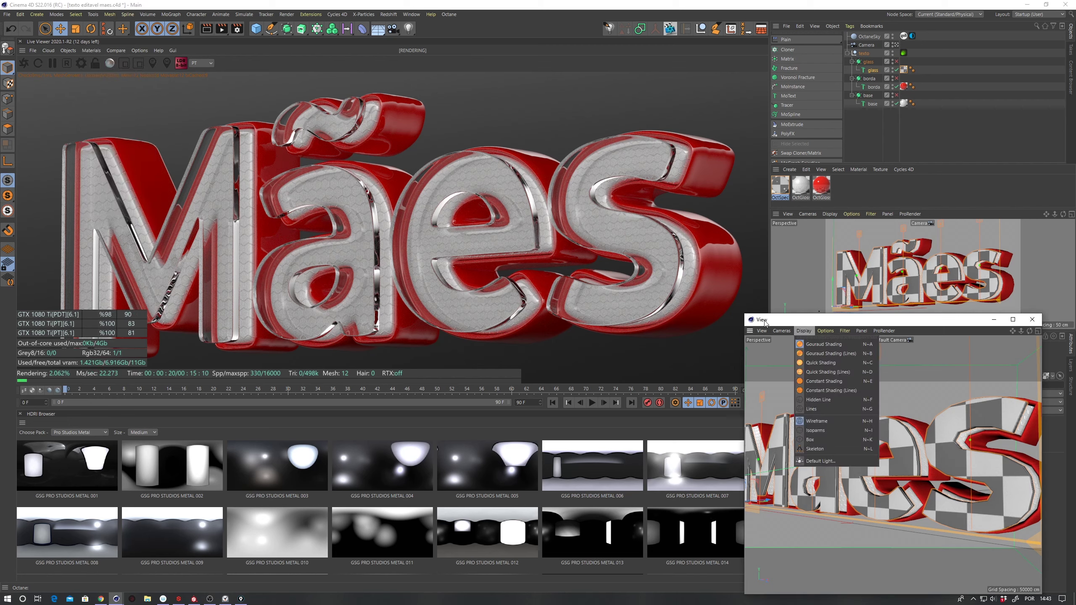
left_click(447, 219)
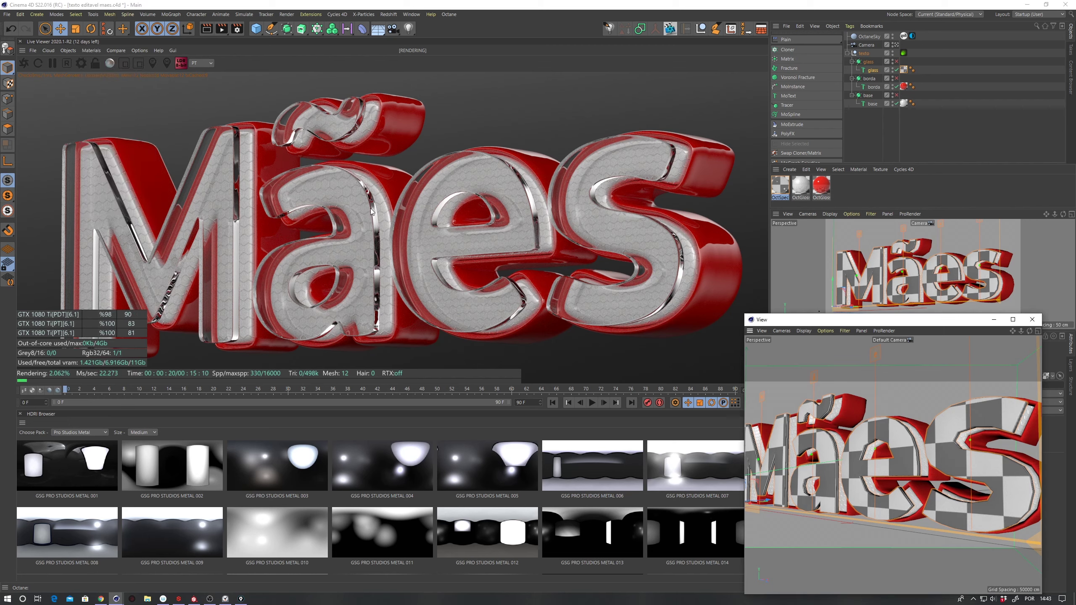
left_click(201, 63)
left_click(199, 73)
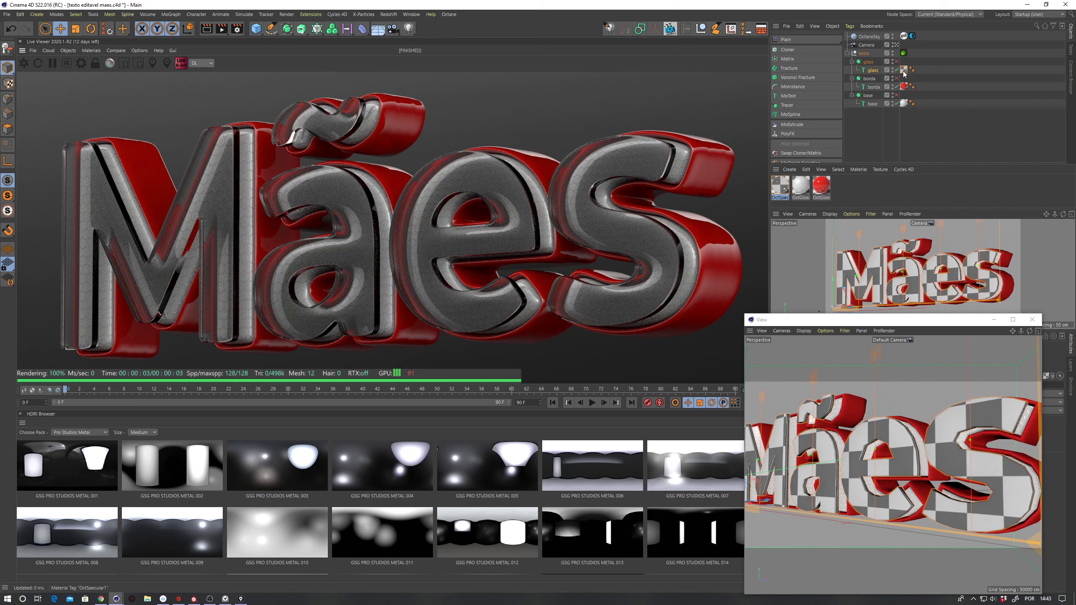
left_click_drag(847, 319, 446, 412)
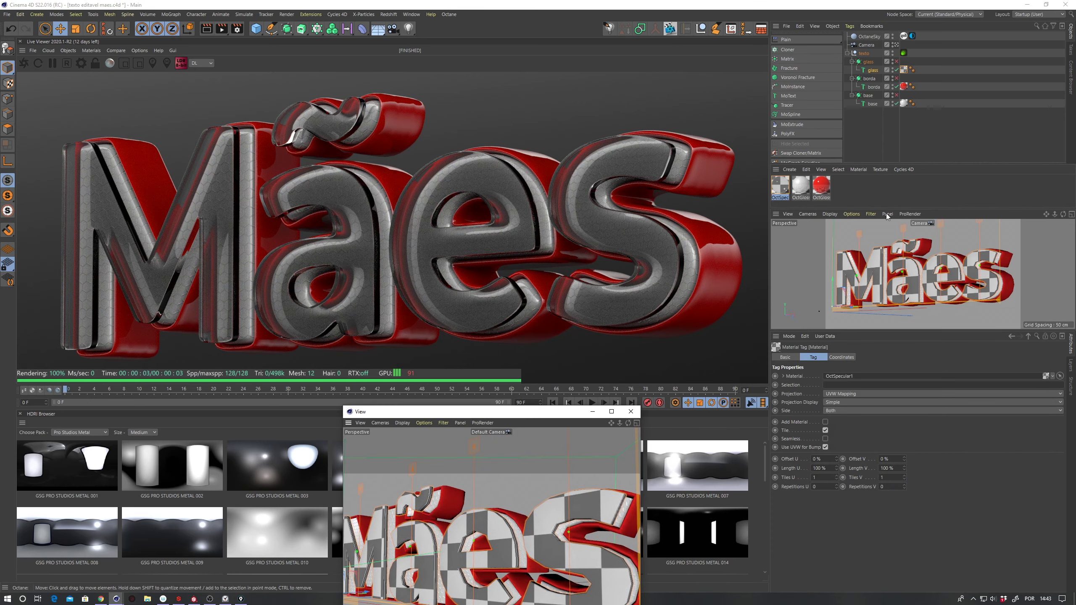
Step: Enable Fake shadows on OctSpecular1, switch the live render to PT, and open Octane Settings
left_click(779, 186)
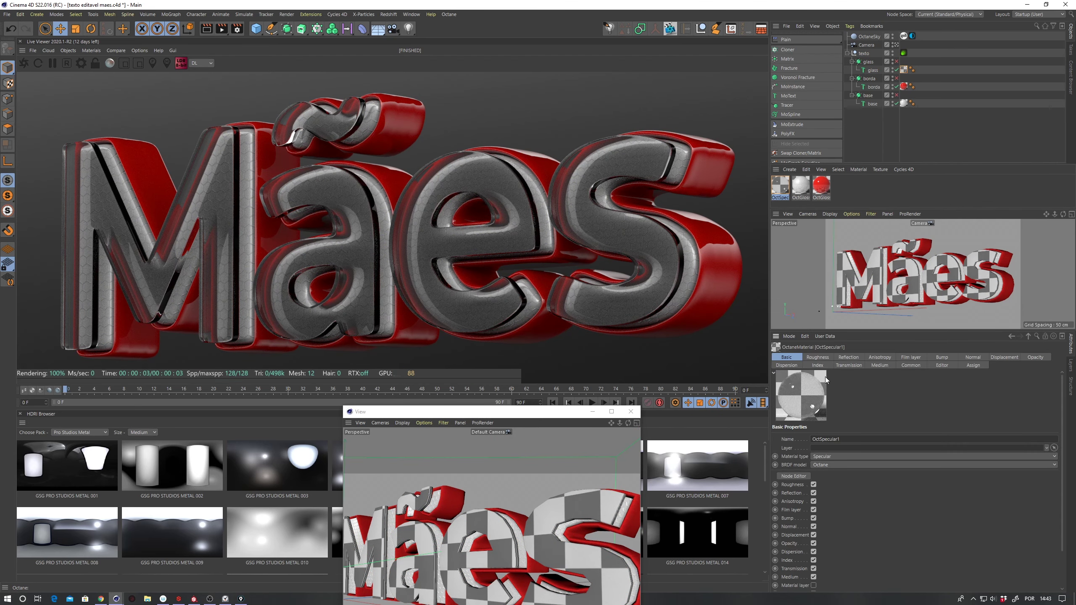
left_click(917, 365)
left_click(831, 443)
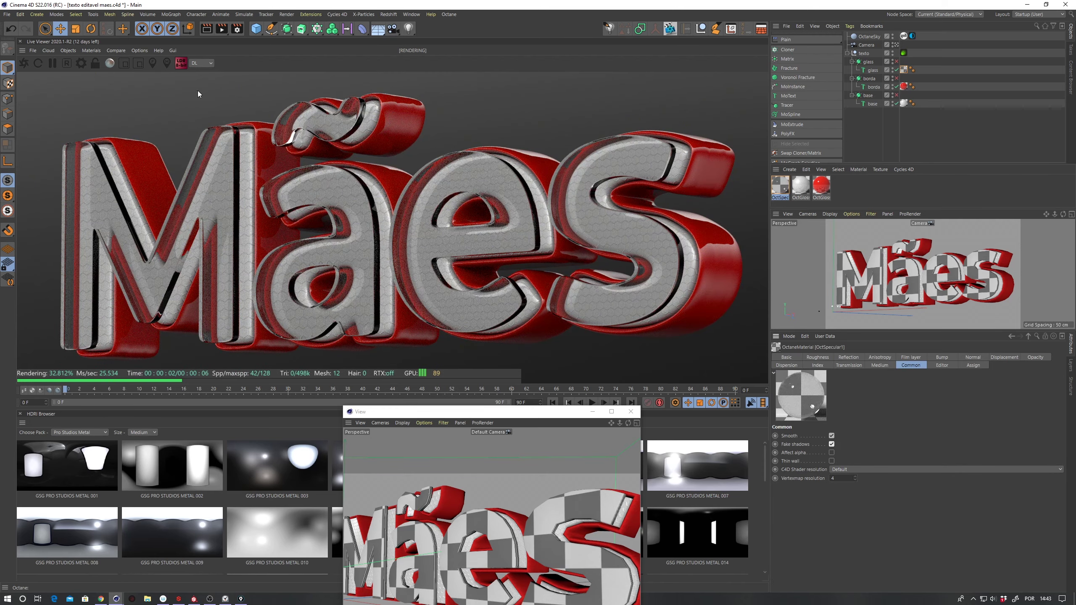
left_click(200, 62)
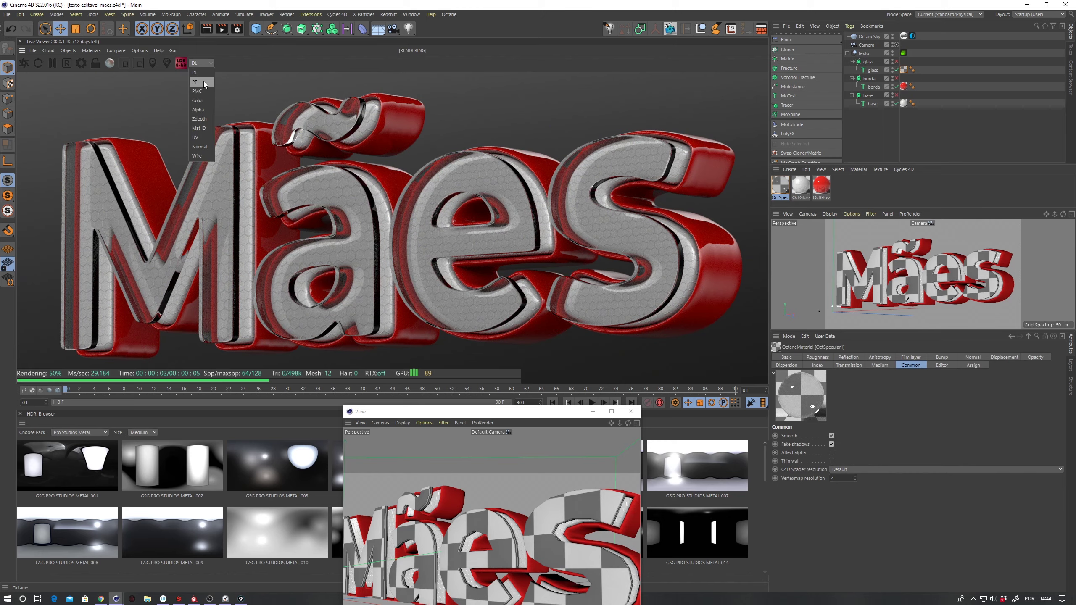
left_click(204, 82)
left_click(82, 65)
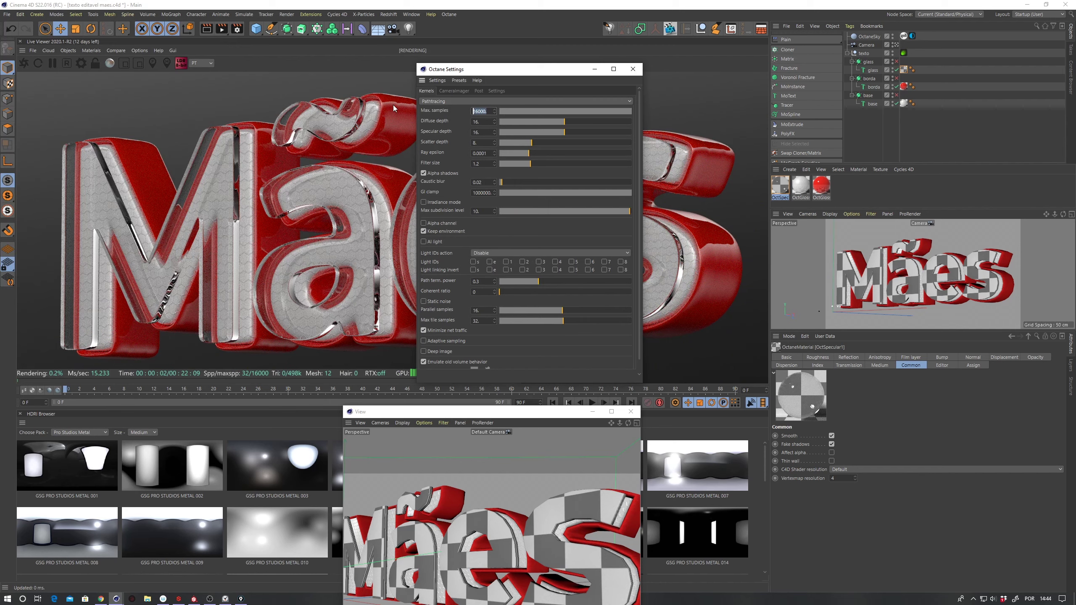
Step: Set Max samples to 350 and drag Scatter depth down to 9
type("350")
key("Tab")
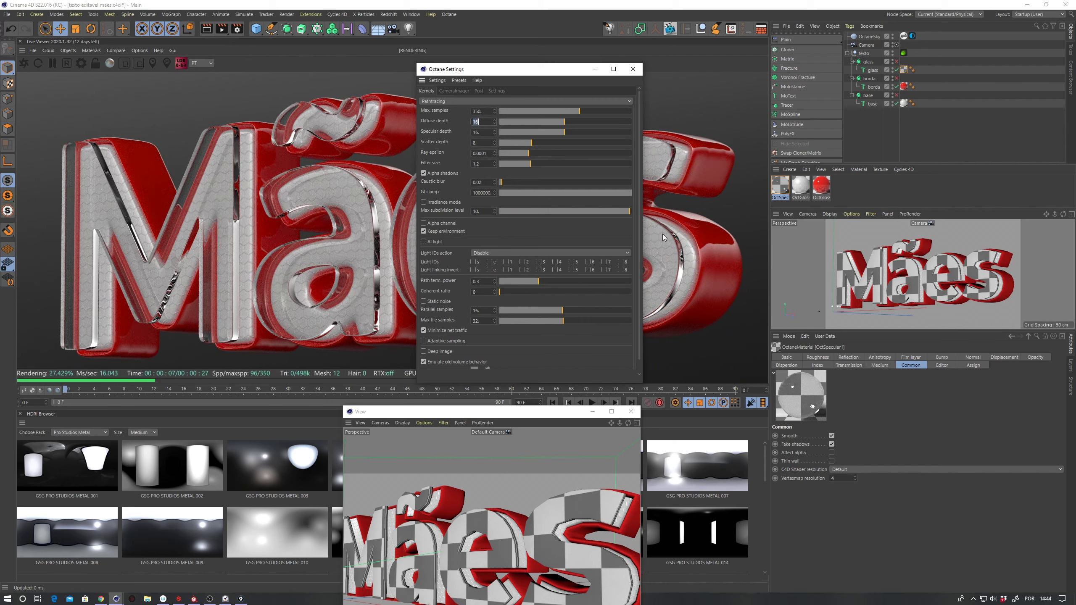
key("Return")
left_click_drag(496, 79, 657, 72)
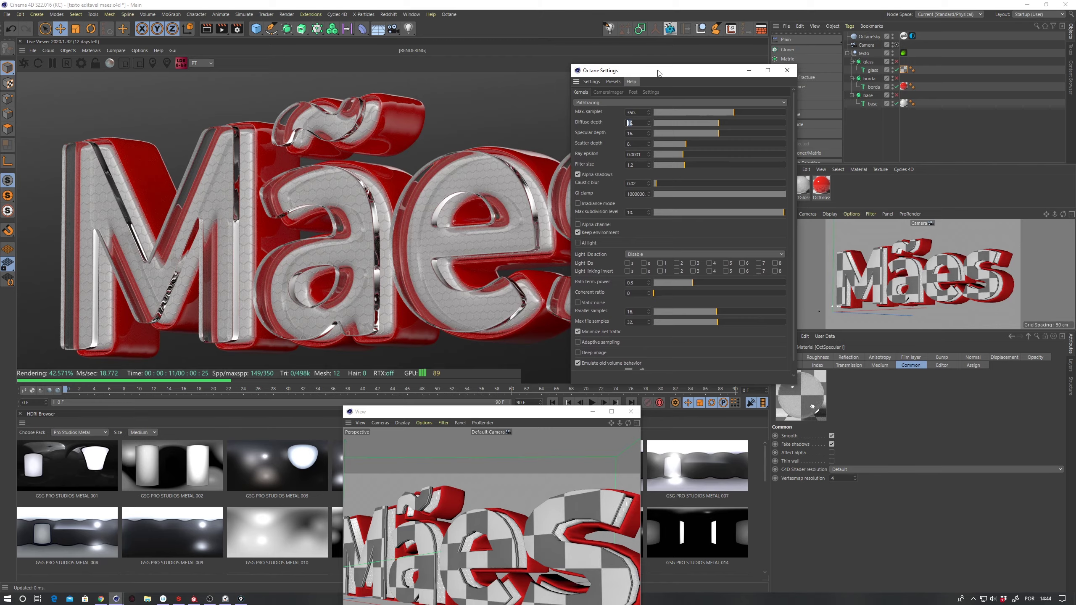
type("8.")
left_click_drag(657, 73, 842, 50)
left_click_drag(945, 124, 832, 117)
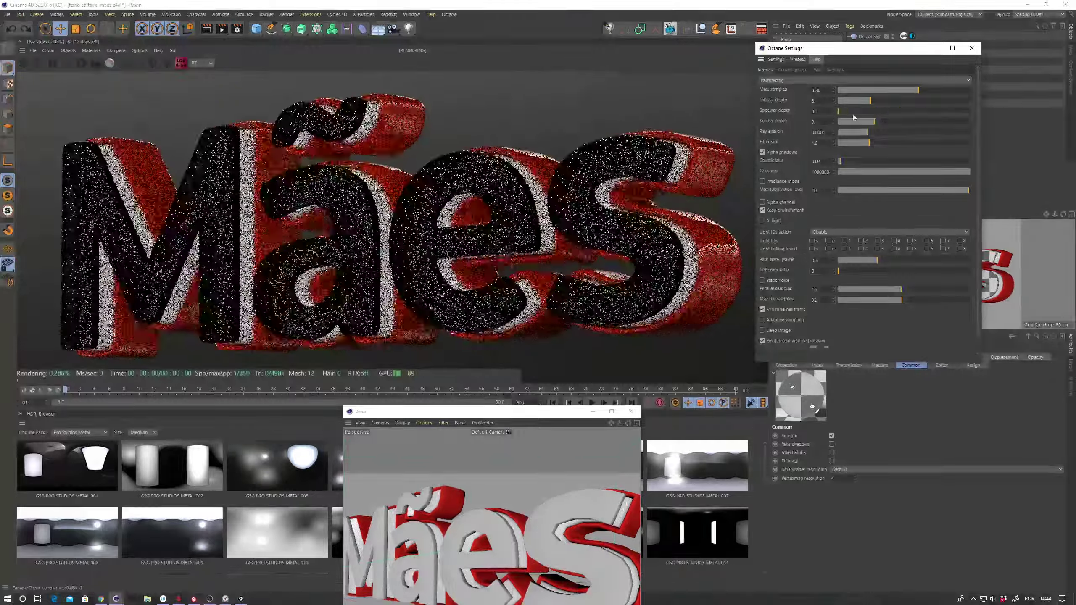
mouse_move(837, 112)
left_mouse_down()
mouse_move(845, 121)
mouse_move(843, 109)
left_mouse_up()
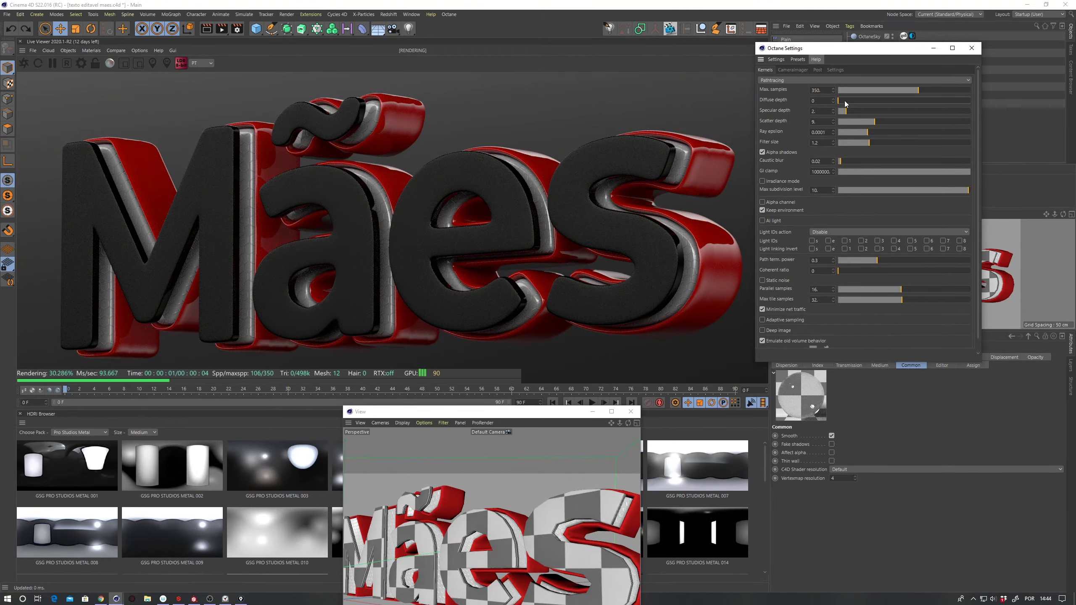
mouse_move(848, 107)
left_mouse_down()
mouse_move(923, 122)
mouse_move(874, 122)
mouse_move(896, 110)
left_mouse_up()
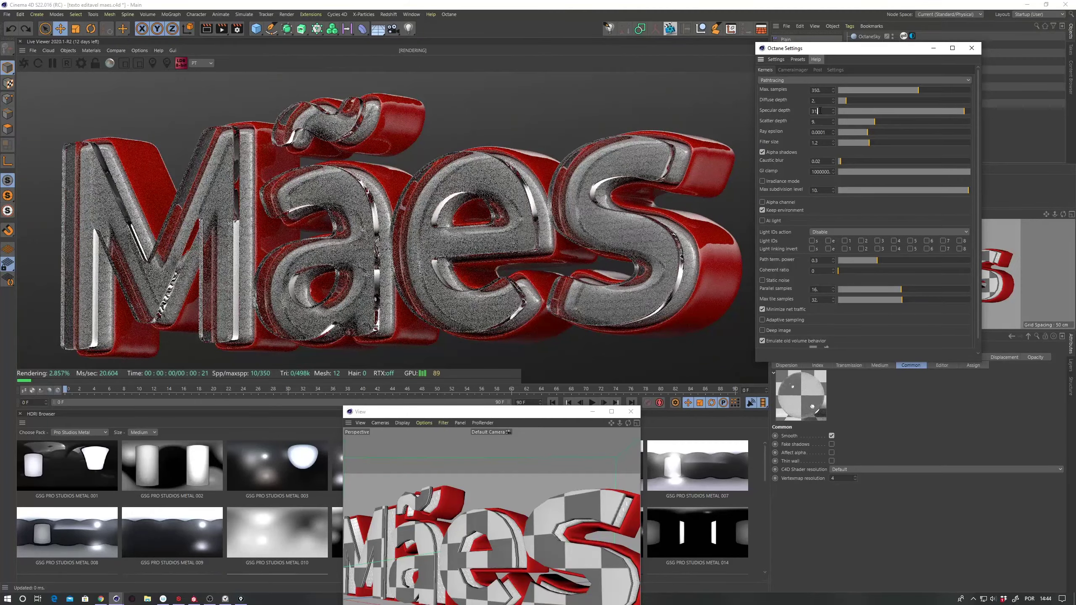
Step: Set both Diffuse depth and Specular depth to 12
key("BackSpace")
key("BackSpace")
key("BackSpace")
type("8")
key("Return")
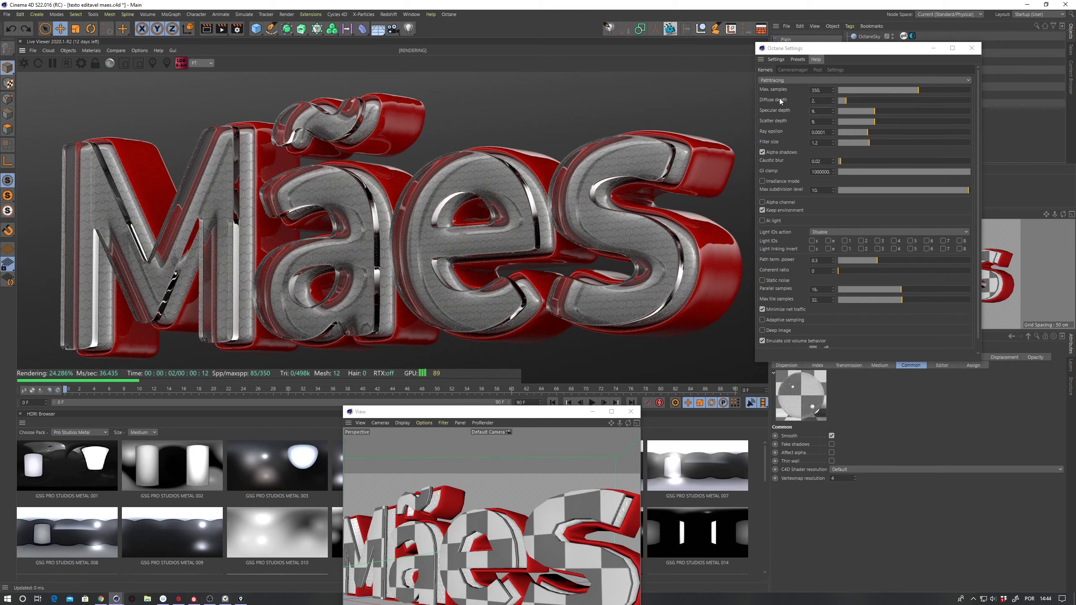
key("shift+Tab")
type("12")
key("Tab")
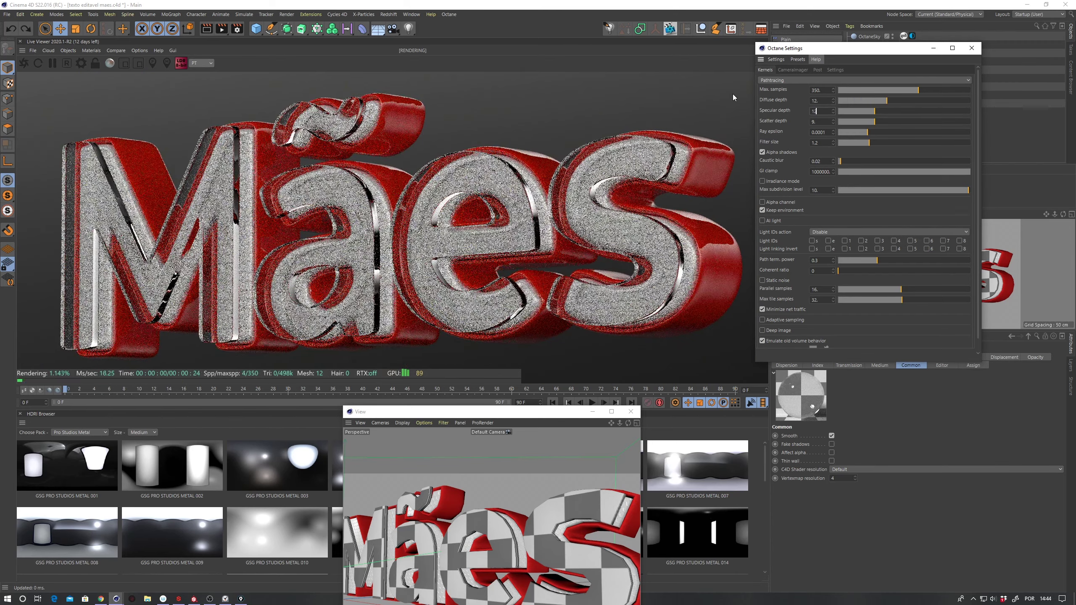
type("12")
key("Return")
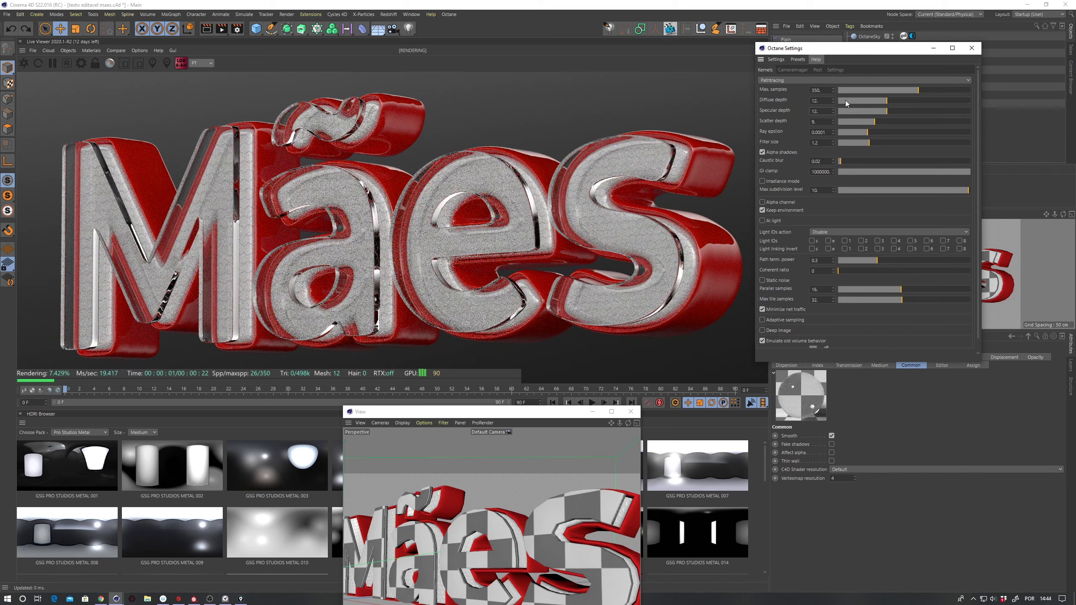
left_click_drag(843, 100, 836, 101)
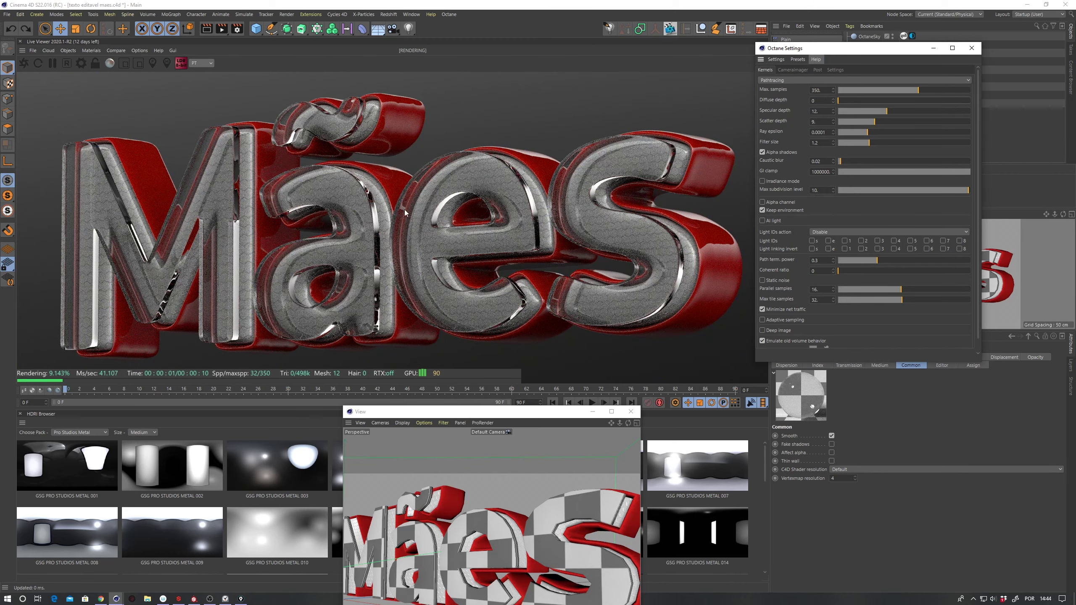
key("ctrl+z")
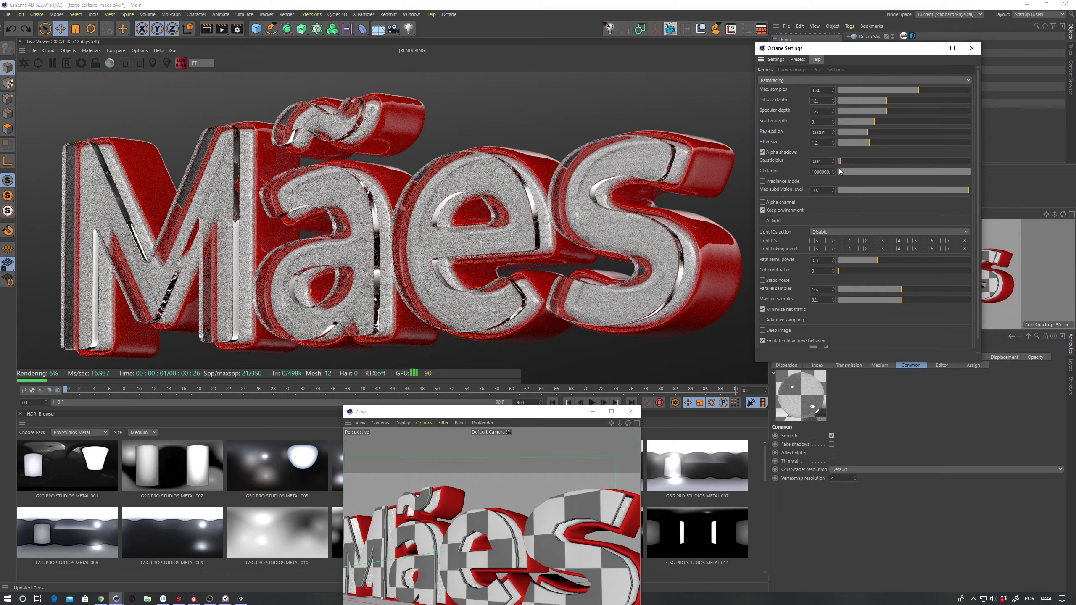
Step: Set GI clamp to 50 and close the Octane Settings window
type("10")
key("Return")
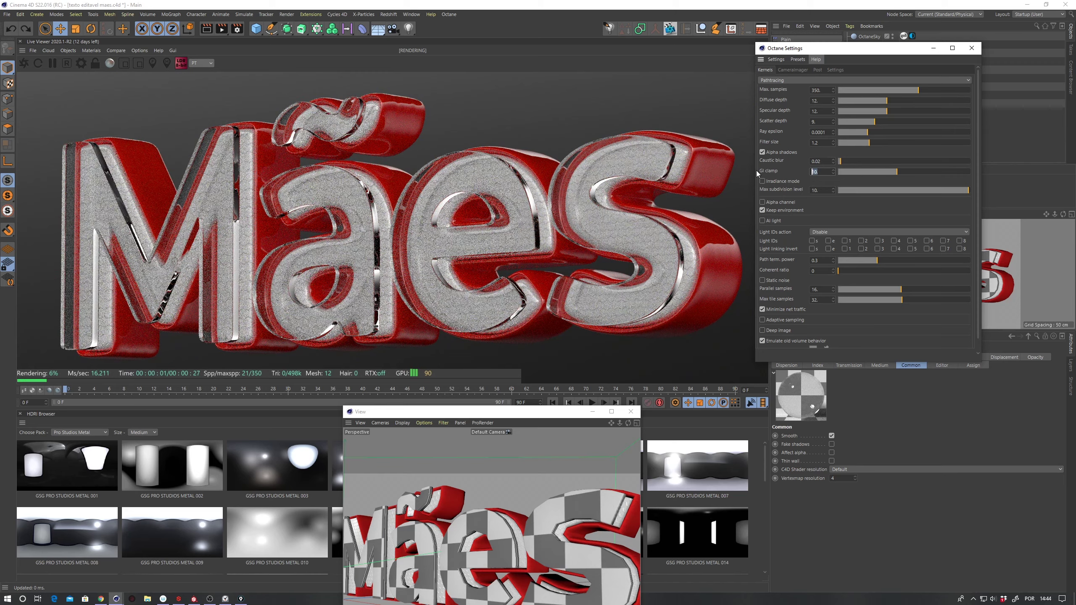
type("50")
key("Return")
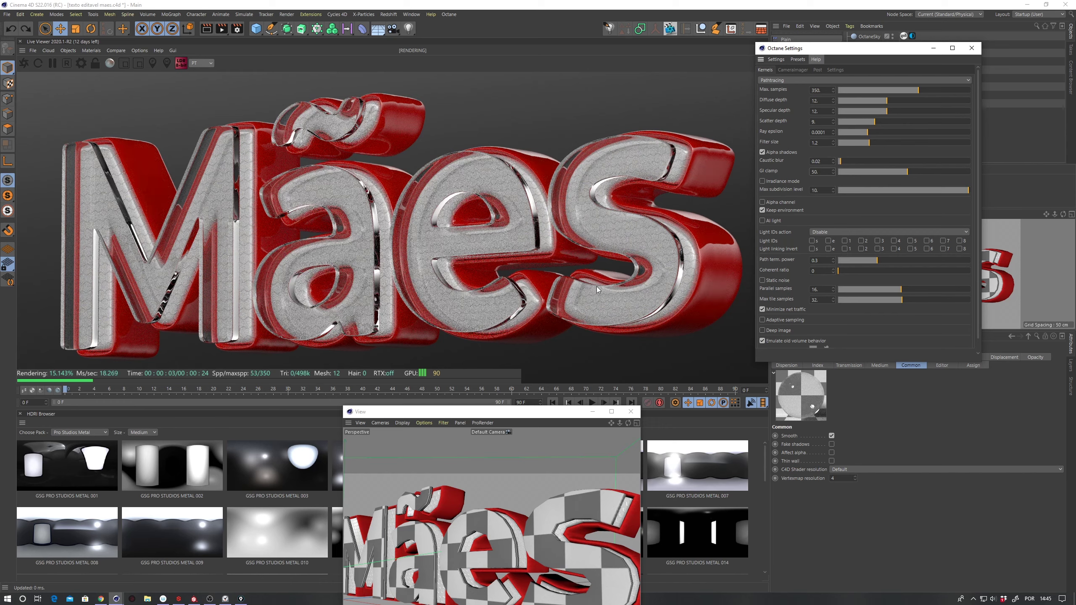
left_click(971, 48)
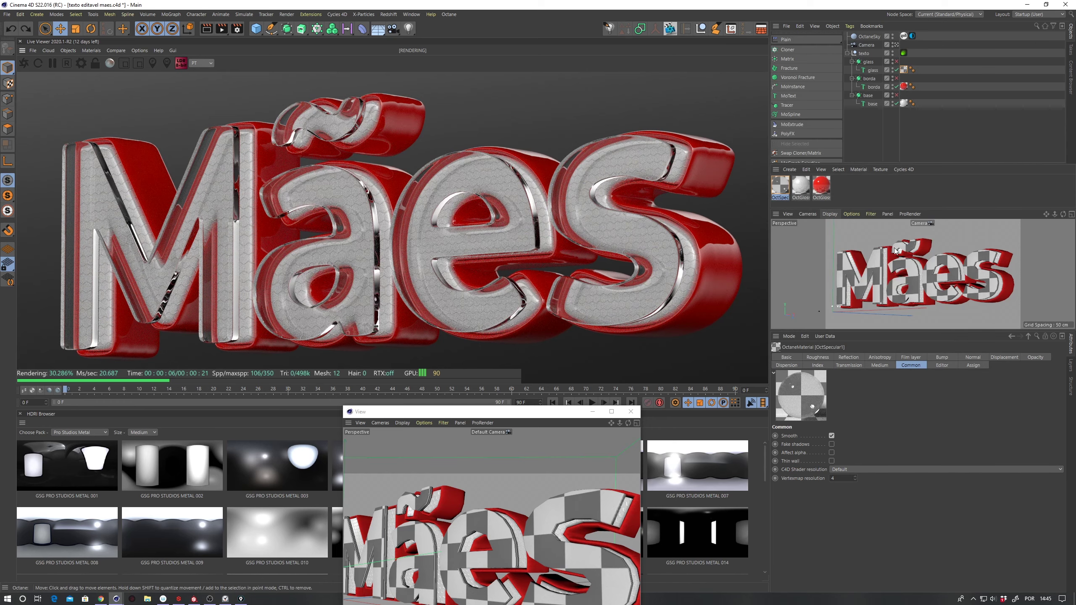
Step: Select the glass text and set its Caps bevel size to 2 cm
left_click(876, 285)
mouse_move(874, 292)
left_mouse_down("alt")
mouse_move(876, 273)
mouse_move(874, 307)
left_mouse_up("alt")
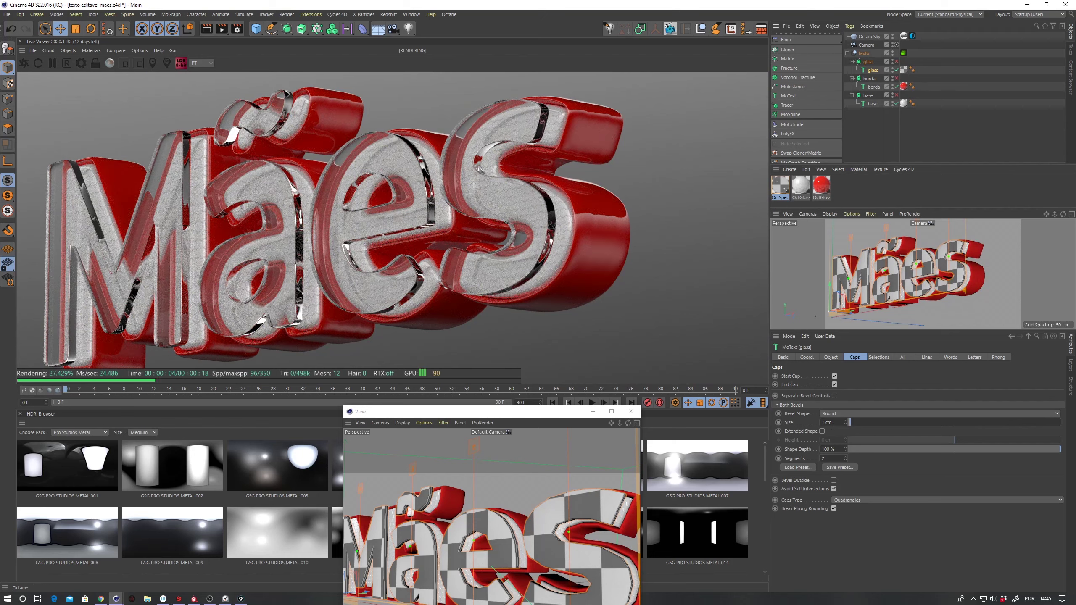
left_click_drag(855, 422, 858, 422)
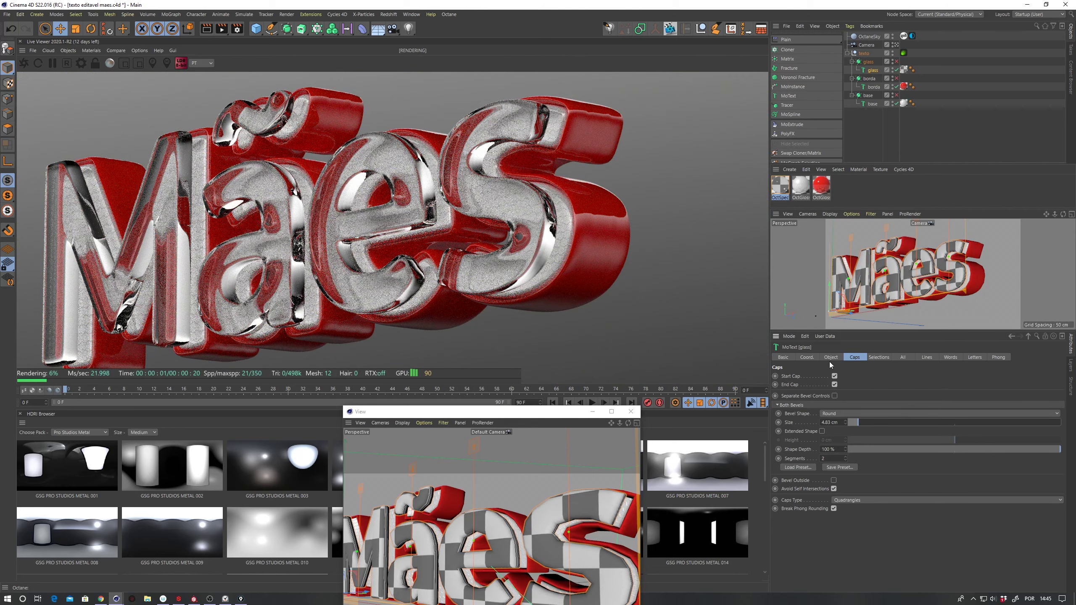
left_click_drag(857, 422, 852, 422)
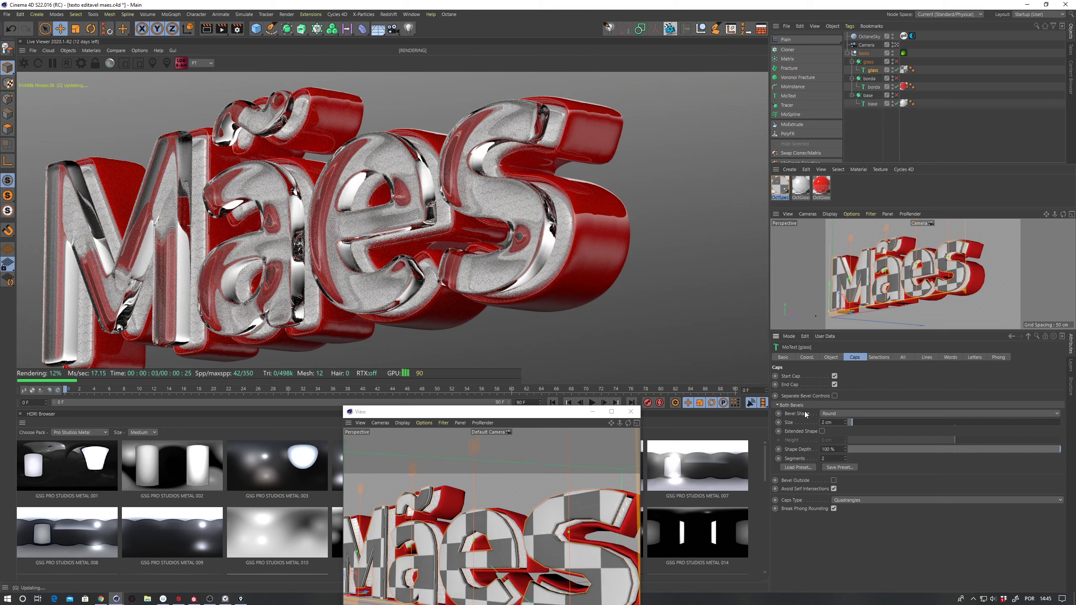
Step: Set the glass text's extrusion Depth to 1 cm
left_click(830, 357)
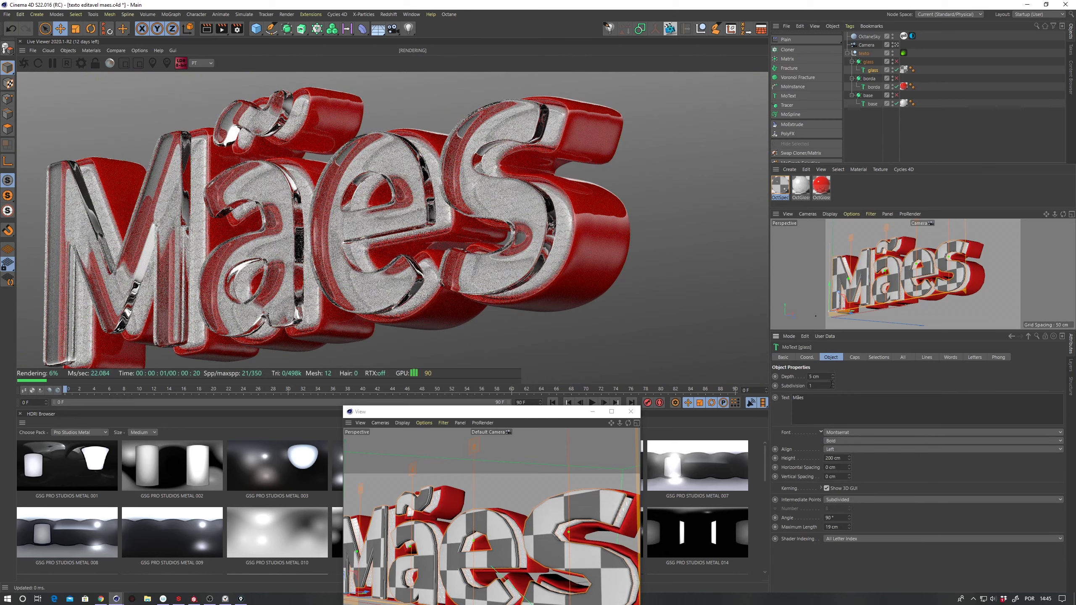
type(".5")
key("Return")
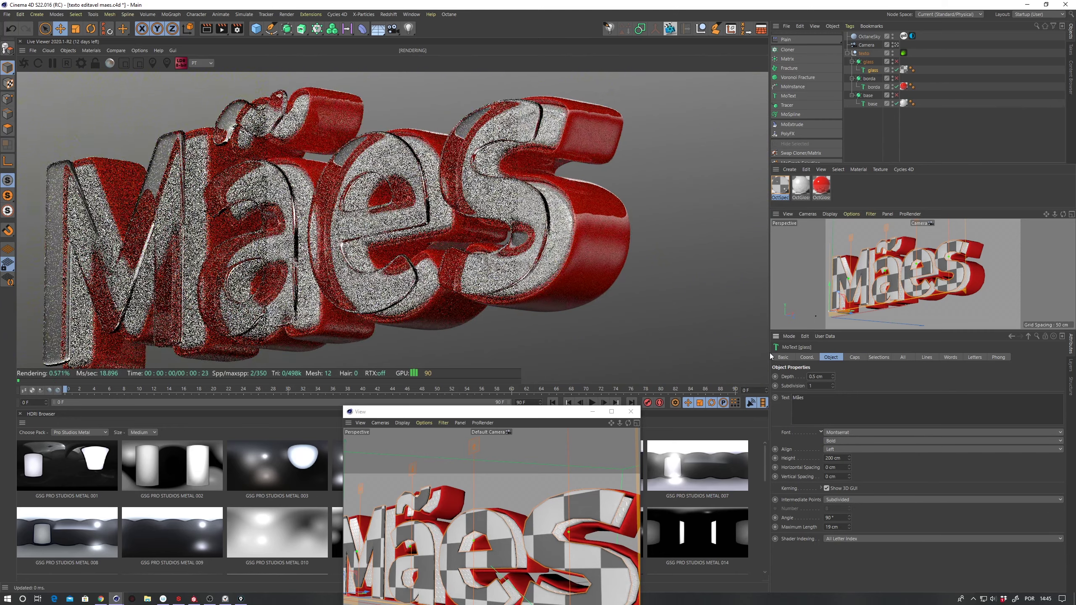
left_click(816, 377)
type("1")
key("Return")
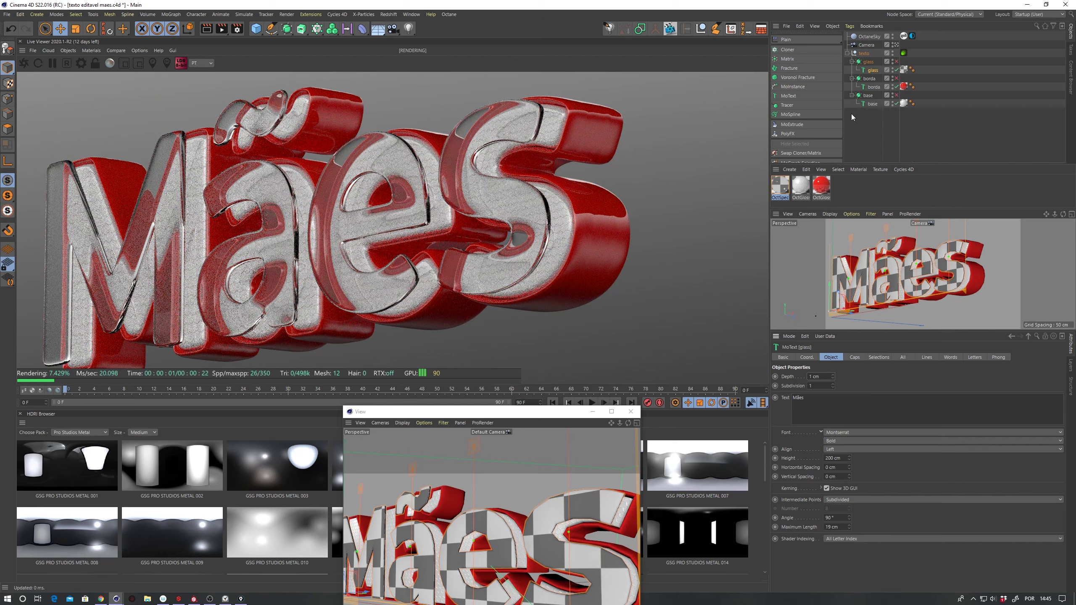
double_click(904, 71)
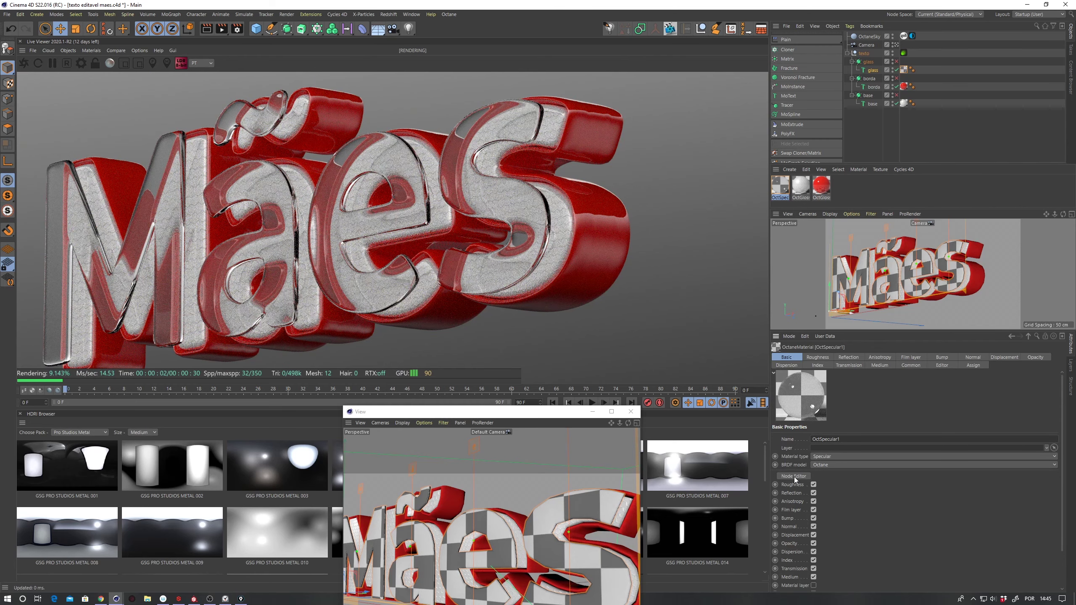
Step: Open OctSpecular1 in the Octane Node Editor and widen and reposition its window
left_click(793, 476)
left_click_drag(390, 169, 607, 114)
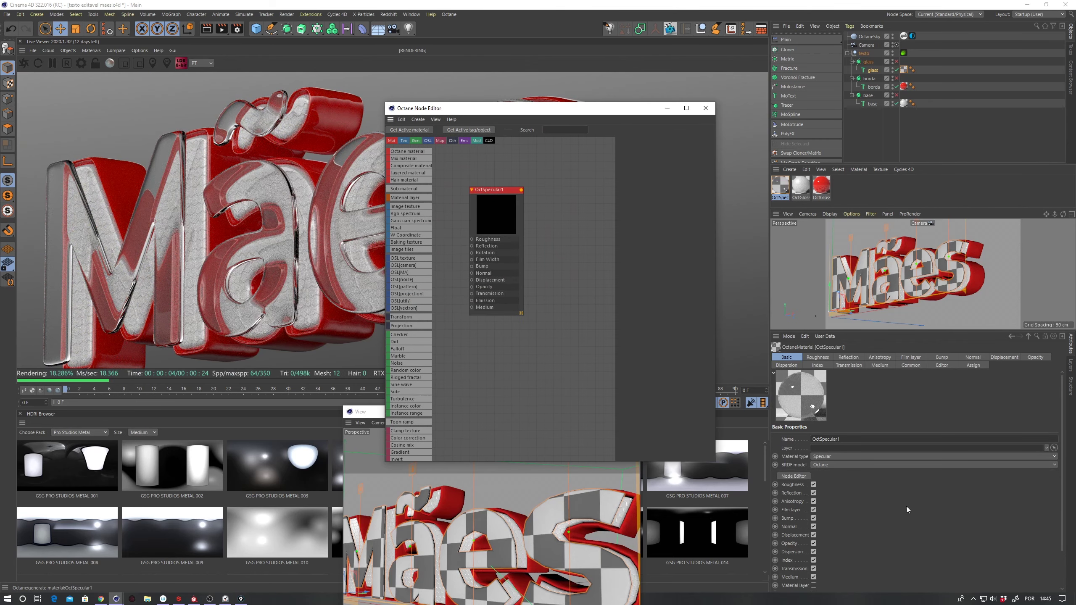
left_click_drag(638, 108, 731, 106)
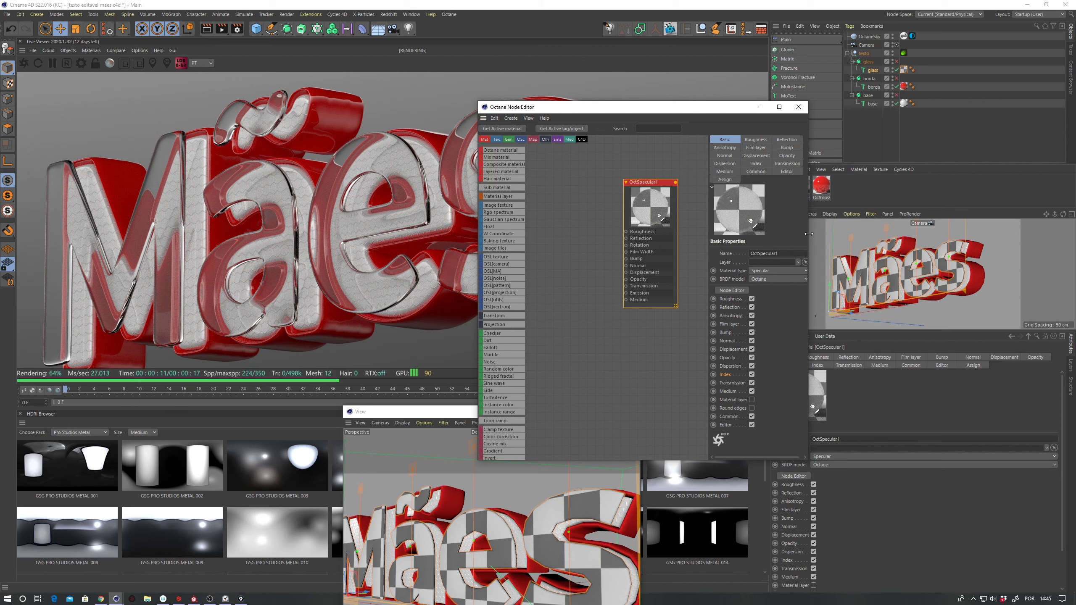
left_click_drag(809, 234, 868, 234)
left_click_drag(750, 226, 713, 226)
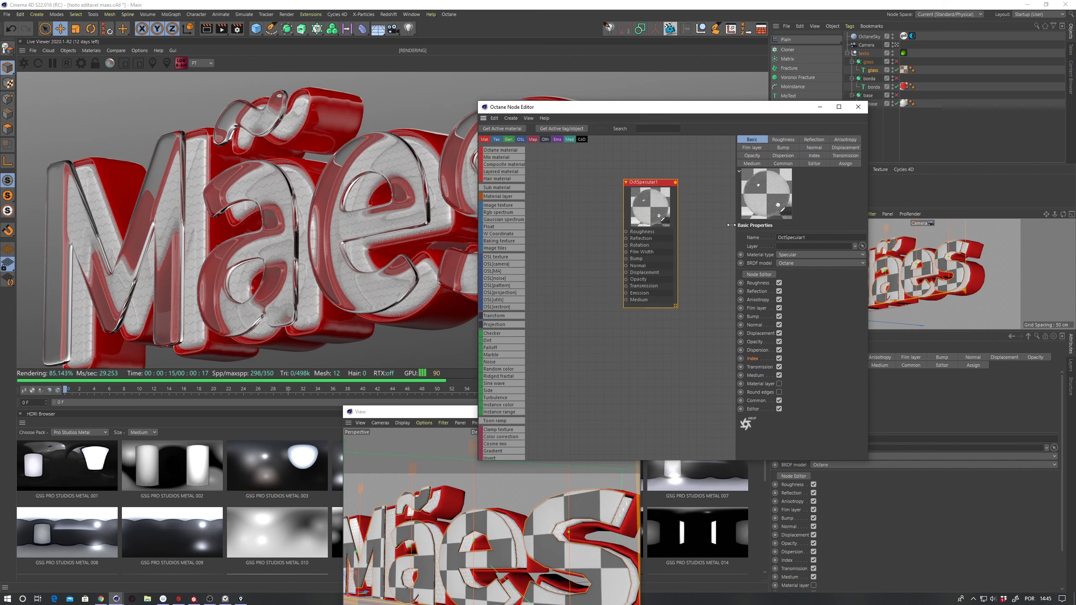
left_click_drag(652, 206, 636, 231)
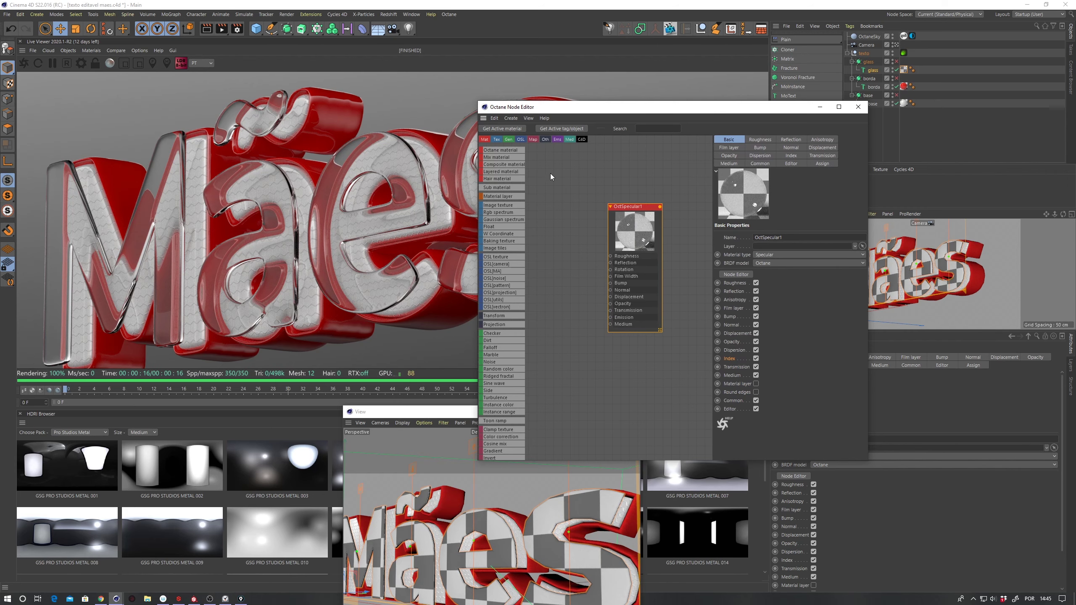
mouse_move(580, 103)
left_mouse_down()
mouse_move(702, 87)
mouse_move(719, 95)
left_mouse_up()
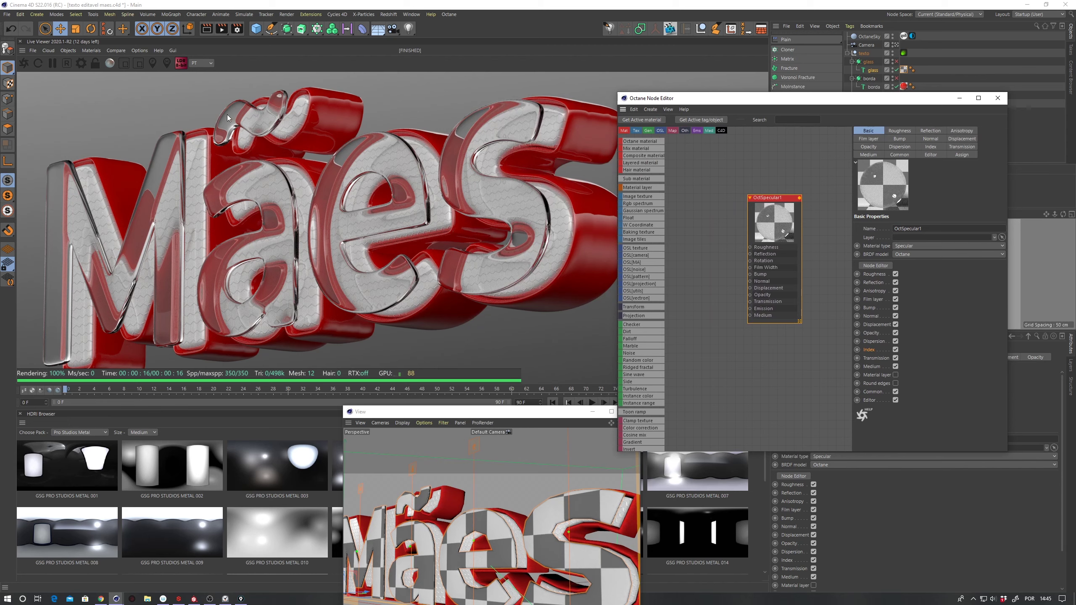
Step: Try several glass Index values, settling at about 1.68
left_click(934, 147)
left_click_drag(720, 98, 700, 97)
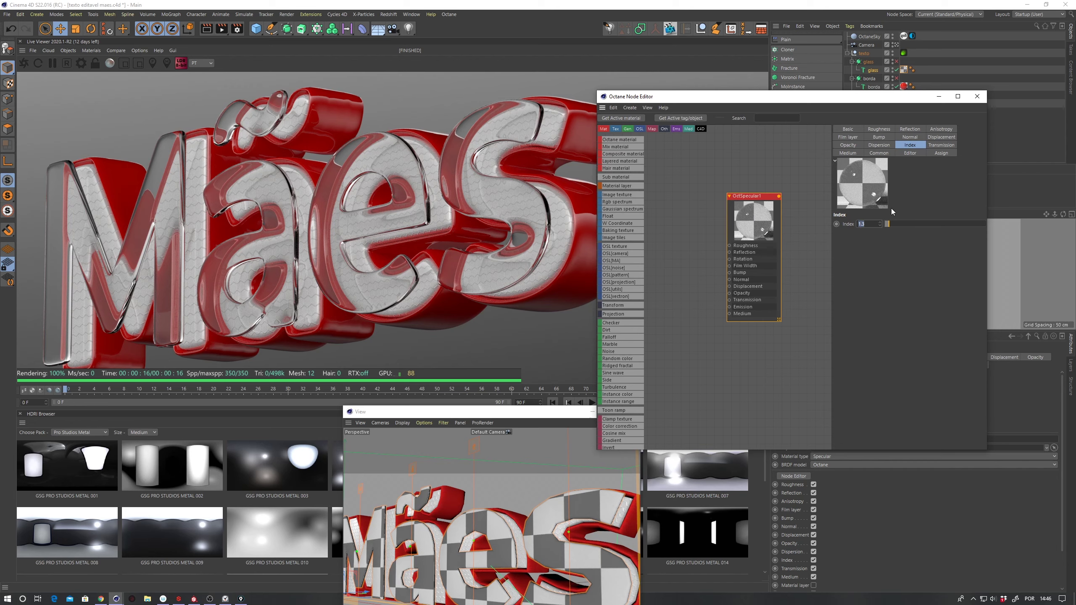
key("Return")
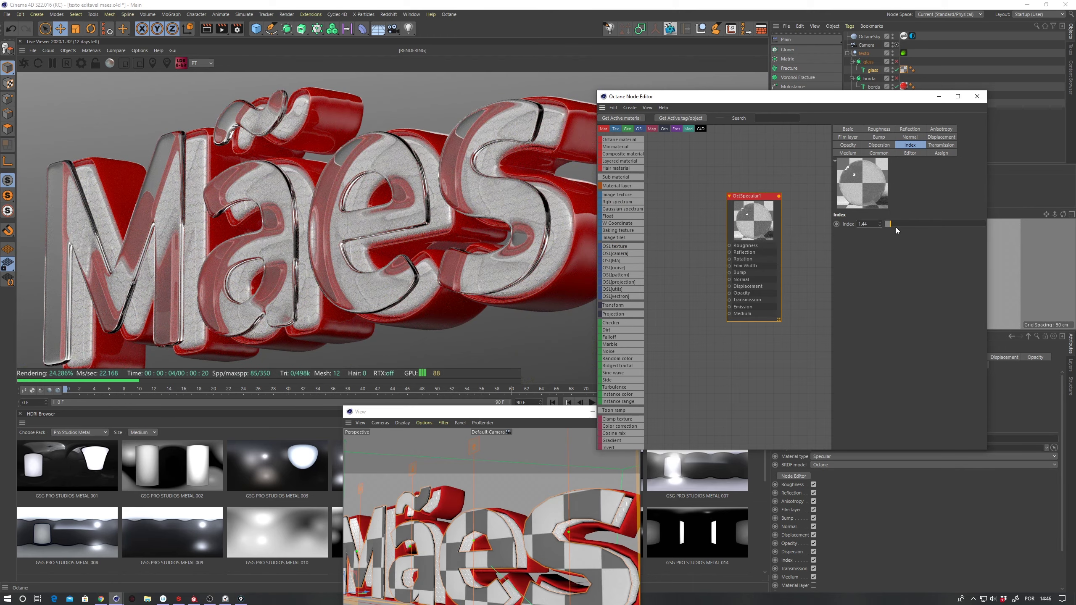
left_click_drag(896, 227, 899, 224)
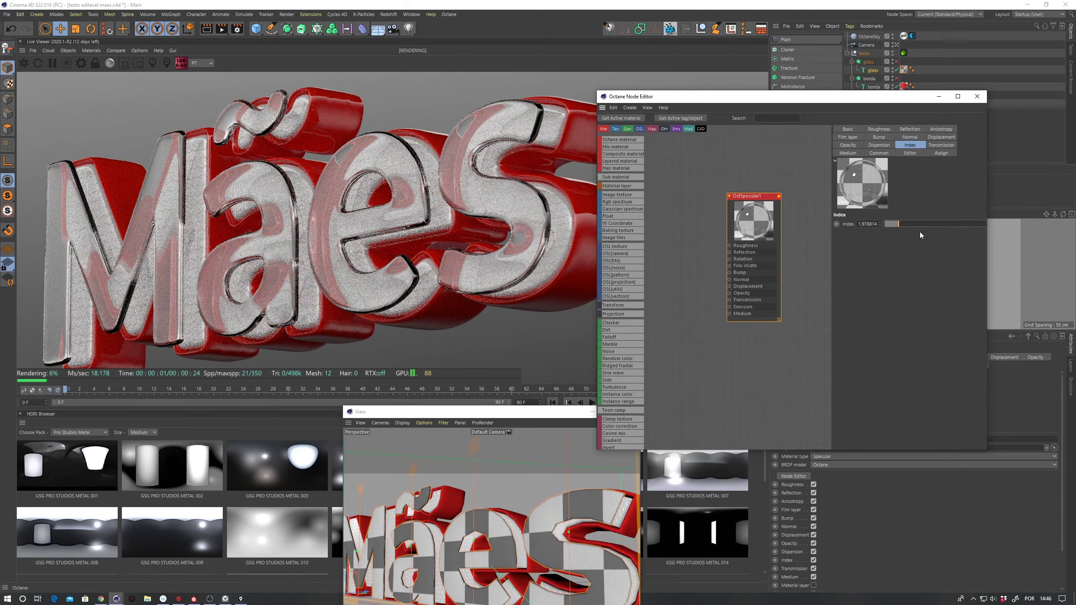
left_click_drag(911, 222, 900, 223)
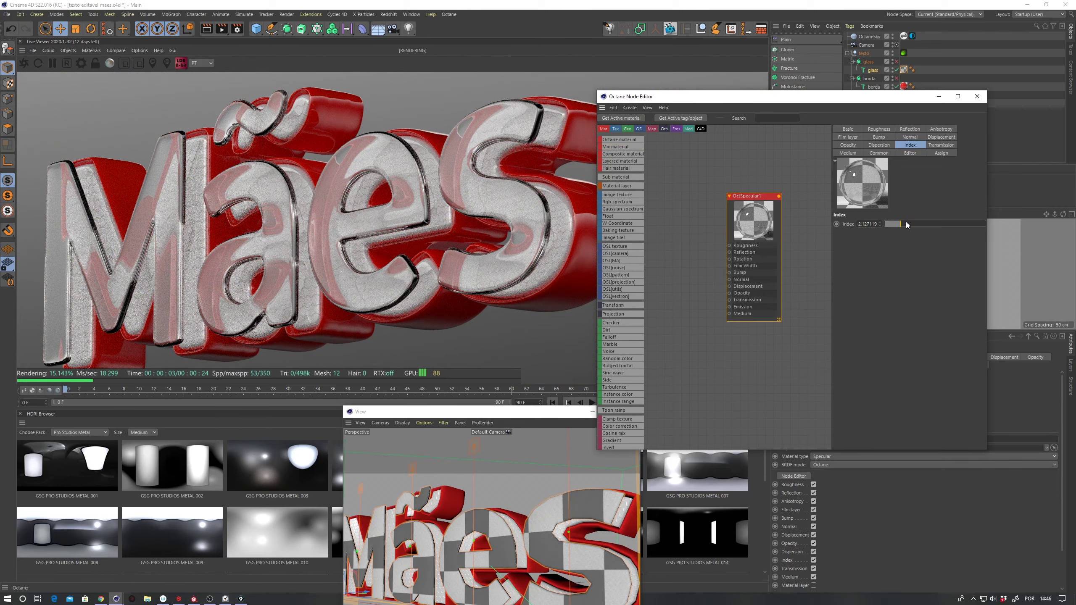
left_click_drag(906, 222, 894, 224)
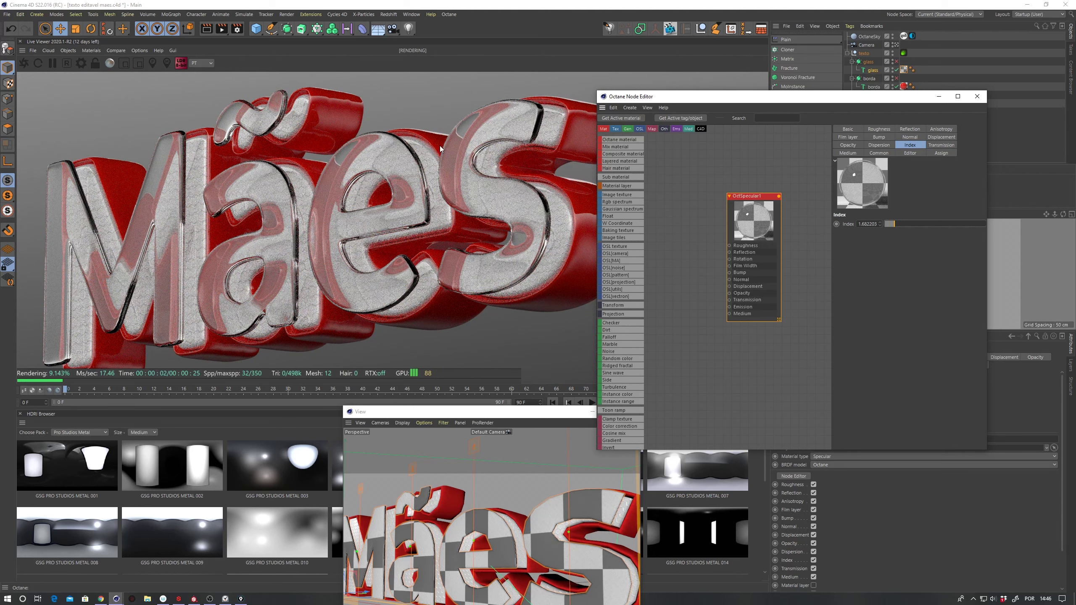
left_click(915, 128)
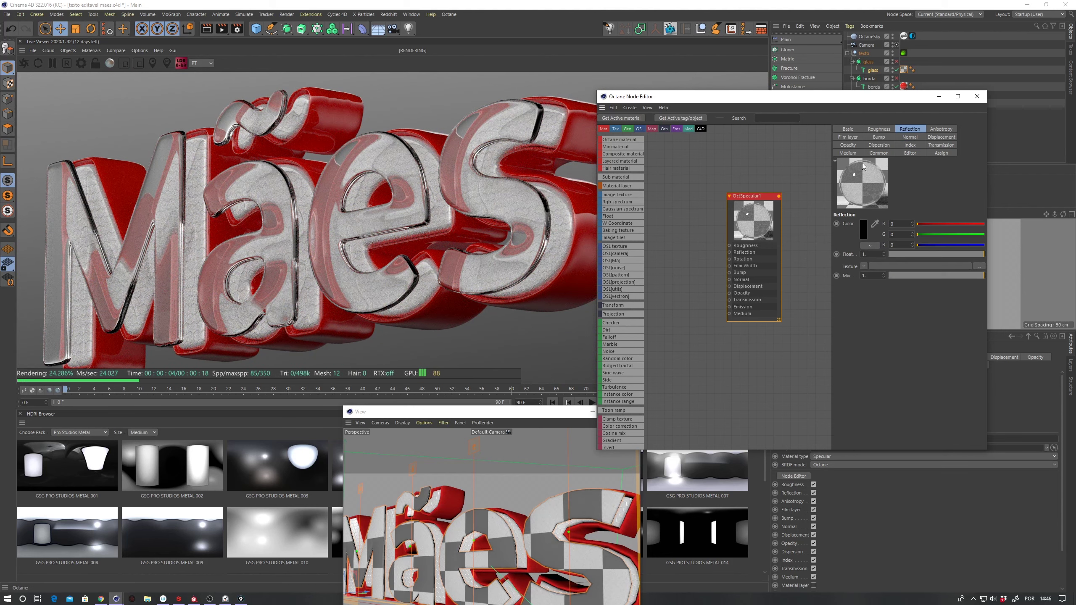
Step: Set the glass Reflection float to about 0.1 after trying 0 and 0.43
left_click(964, 255)
left_click_drag(939, 257, 888, 254)
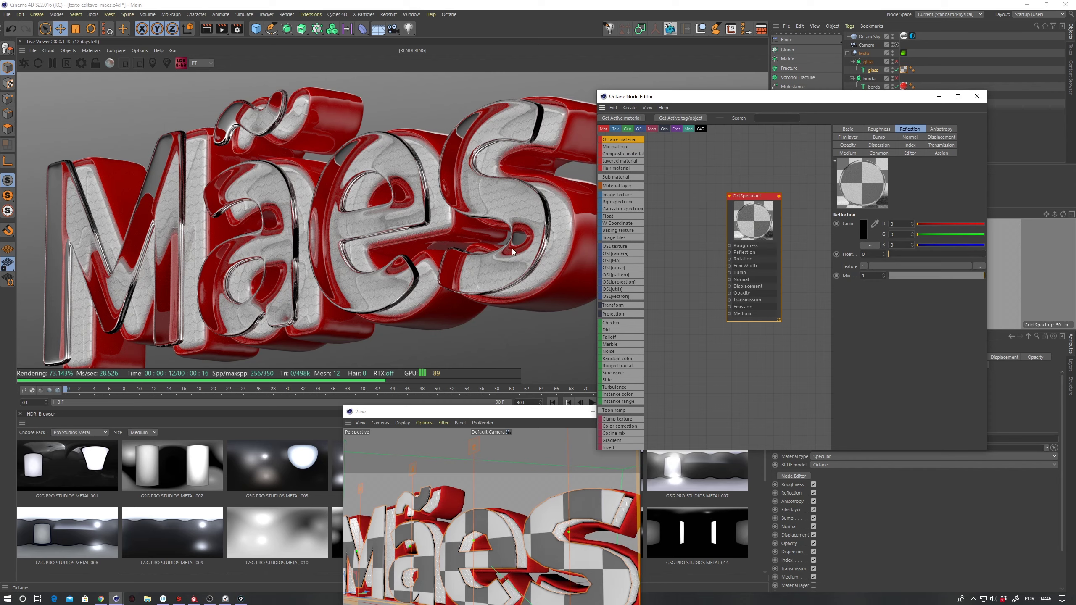
left_click_drag(684, 103, 441, 282)
mouse_move(675, 281)
left_mouse_down()
mouse_move(754, 209)
mouse_move(853, 186)
left_mouse_up()
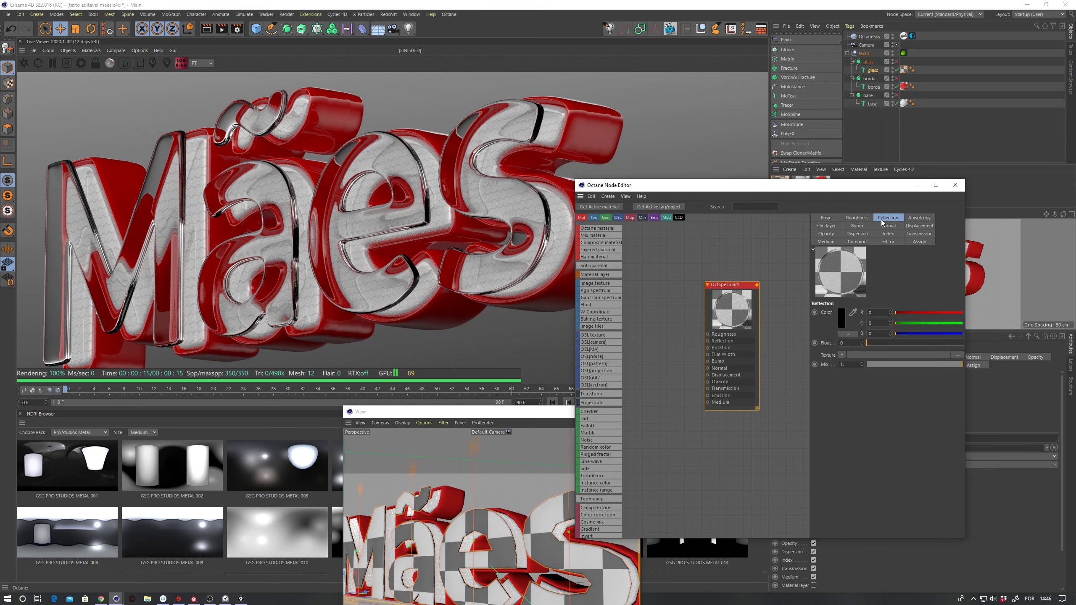
left_click_drag(872, 344, 964, 349)
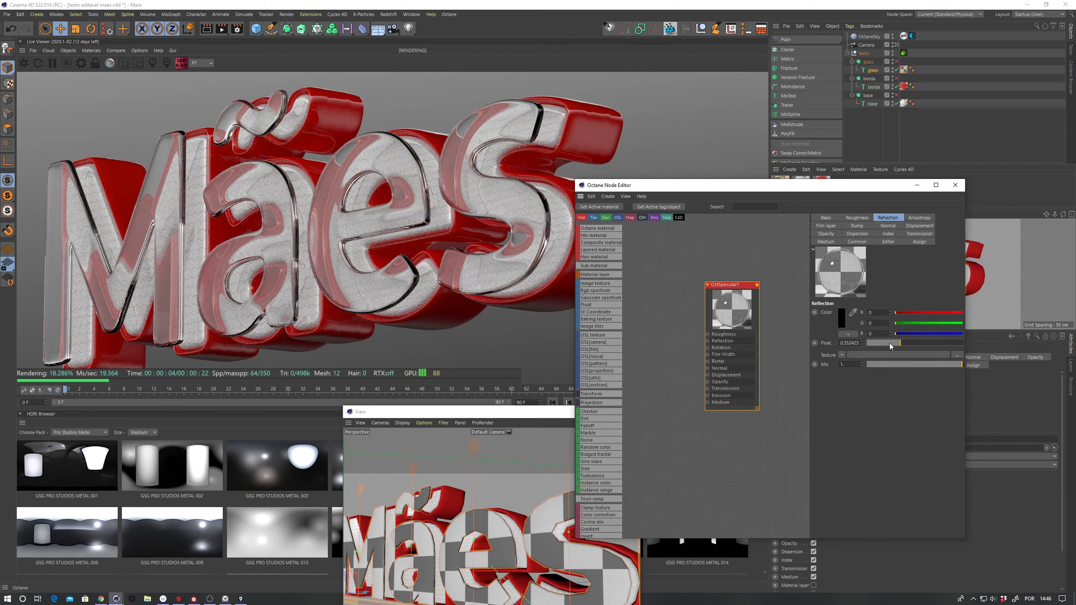
left_click_drag(889, 344, 877, 343)
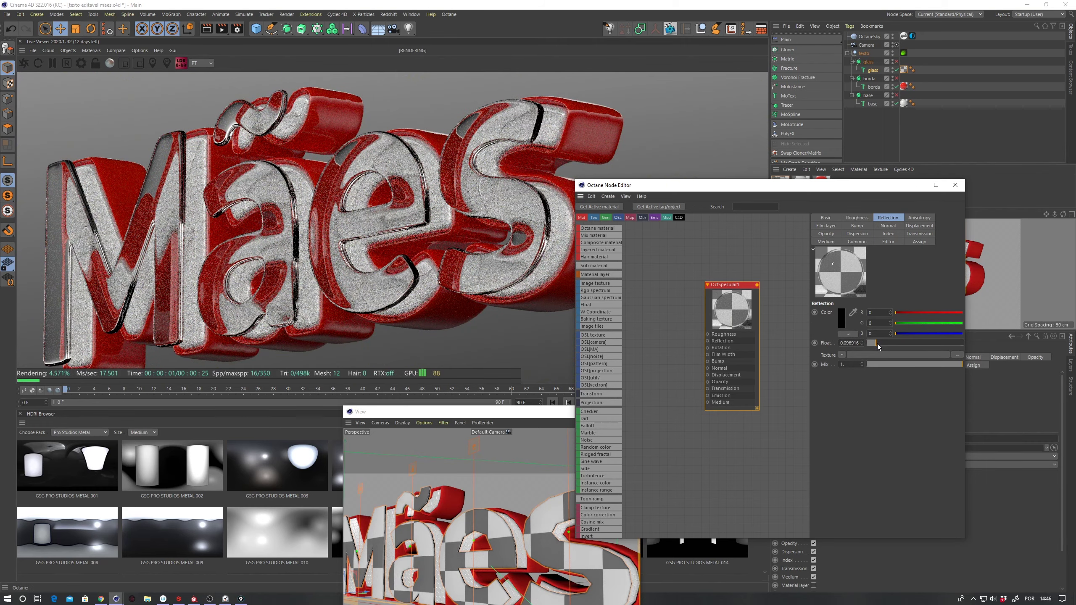
Step: Try small Roughness values on the glass, then leave Roughness at 0
left_click(856, 217)
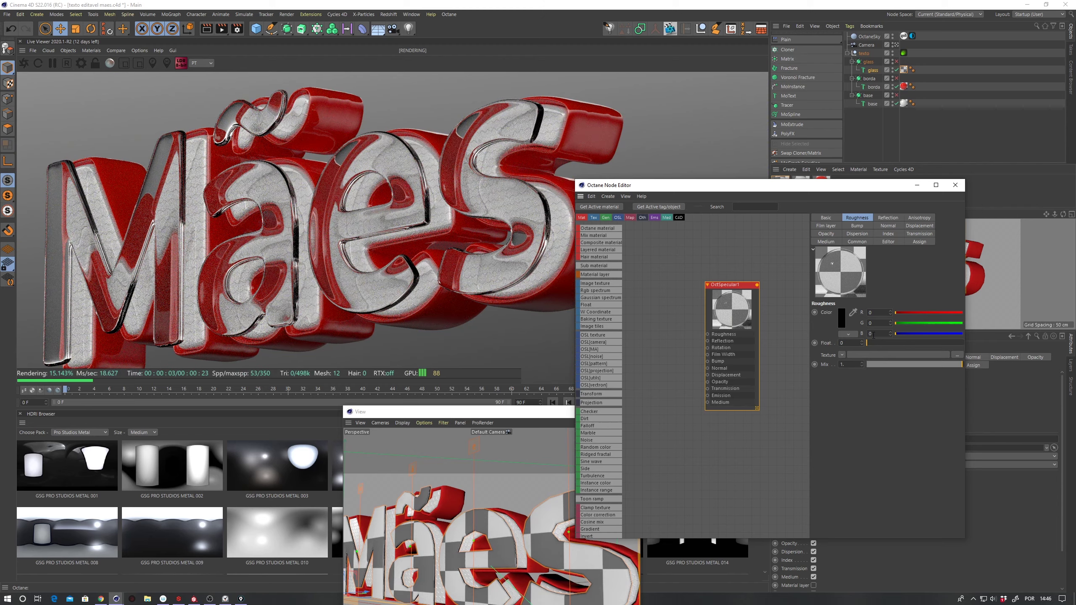
left_click_drag(869, 345, 878, 345)
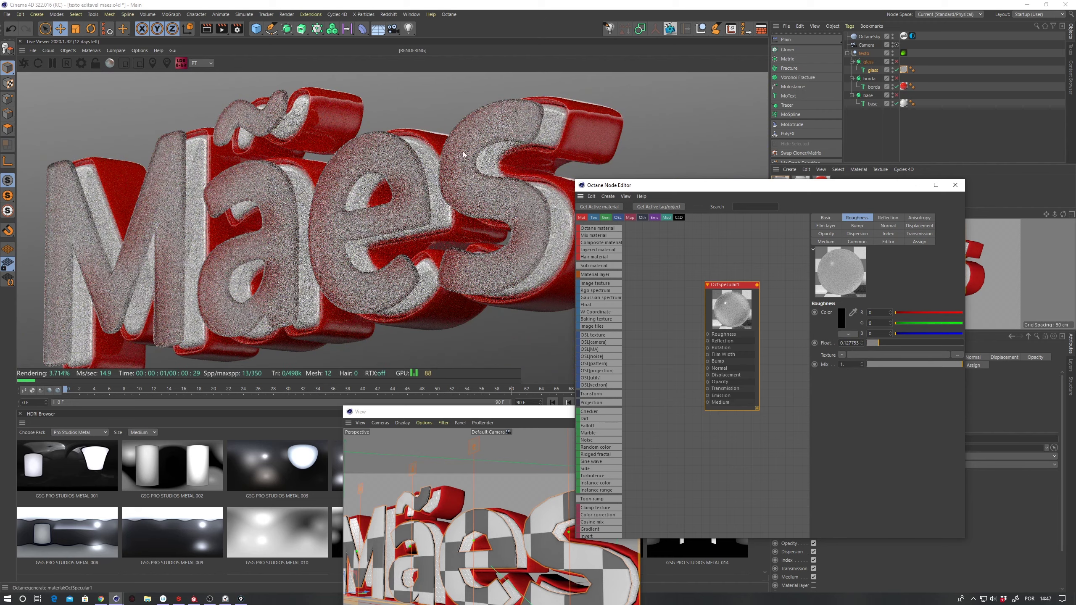
left_click(867, 343)
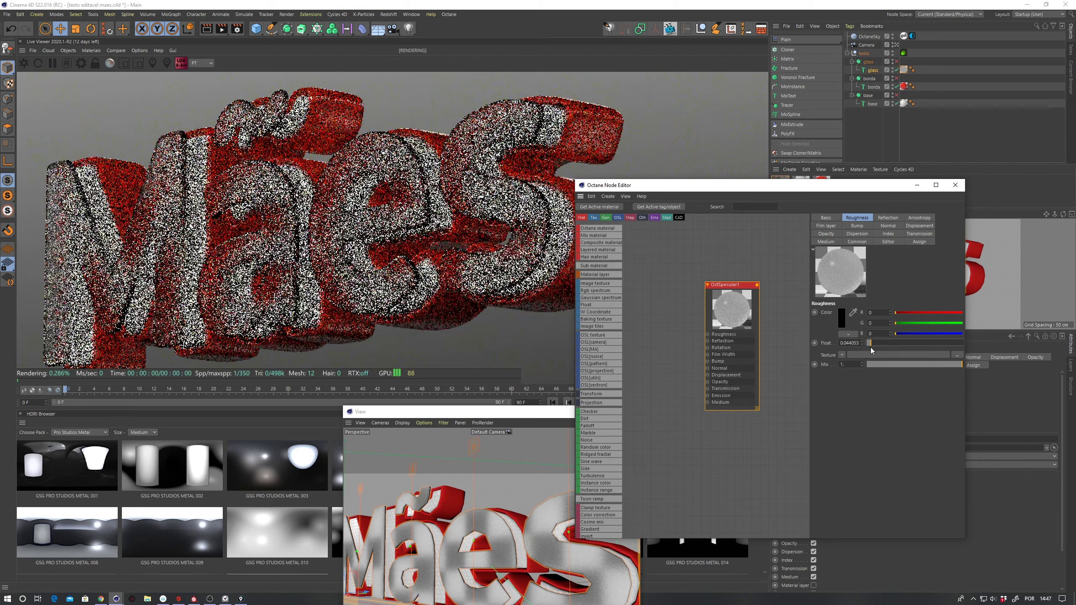
left_click_drag(869, 348, 867, 349)
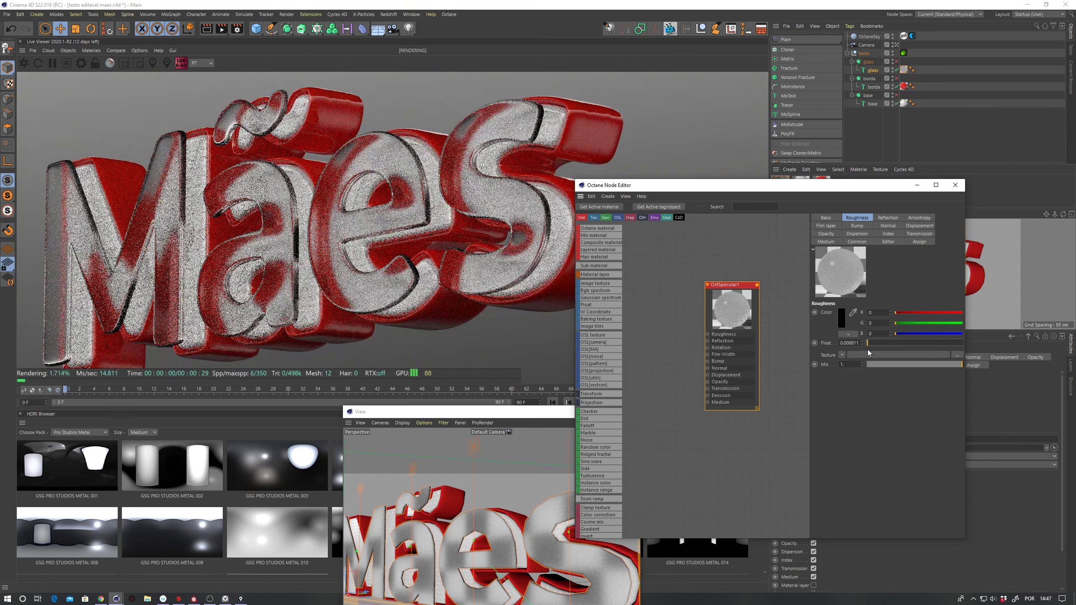
left_click_drag(867, 351, 862, 353)
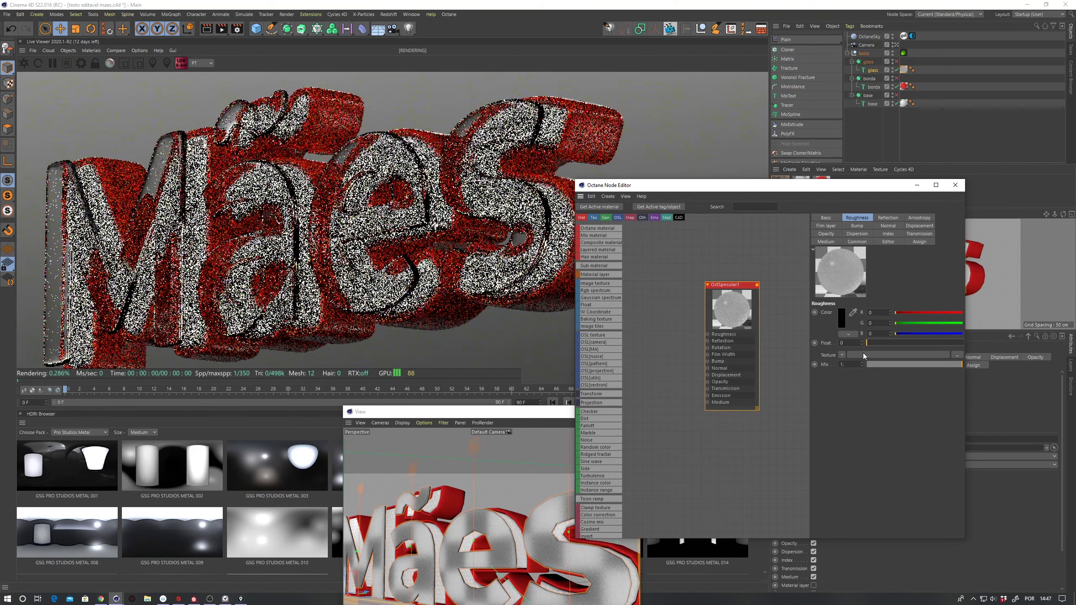
left_click(868, 344)
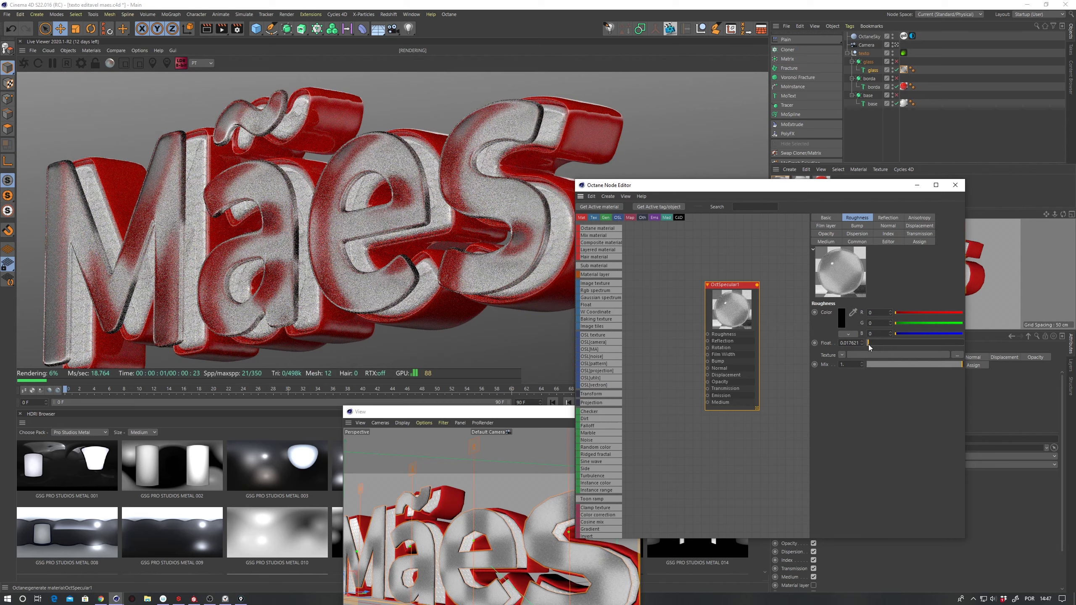
left_click_drag(869, 346, 866, 345)
mouse_move(815, 189)
left_mouse_down()
mouse_move(545, 225)
mouse_move(757, 246)
mouse_move(567, 283)
mouse_move(649, 277)
left_mouse_up()
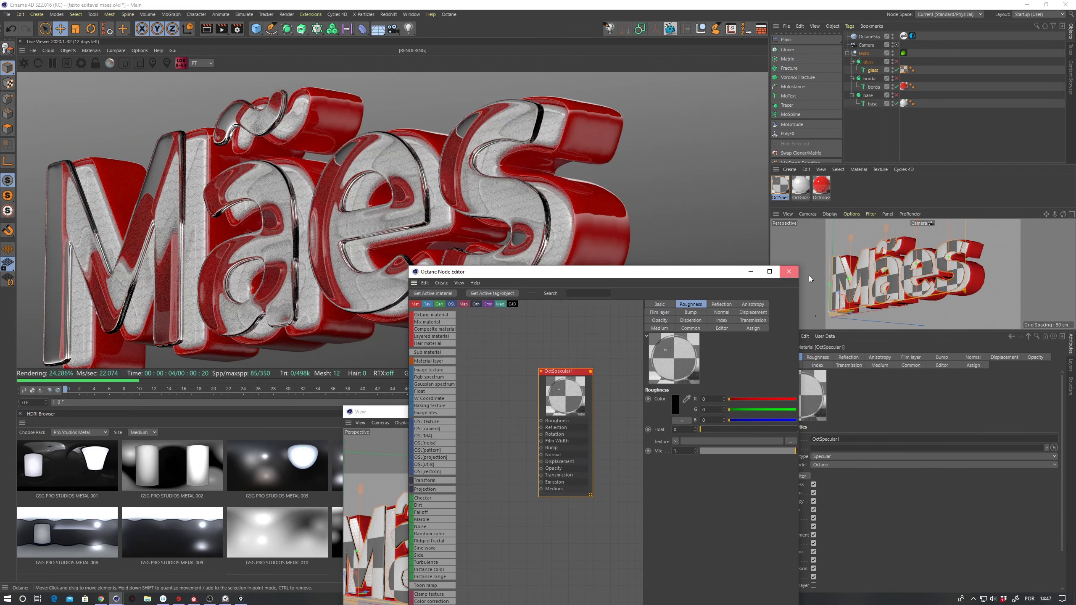
Step: Close the Node Editor and orbit the camera to a more frontal view of Mães
left_click(789, 271)
mouse_move(856, 309)
left_mouse_down("alt")
mouse_move(863, 319)
mouse_move(882, 279)
left_mouse_up("alt")
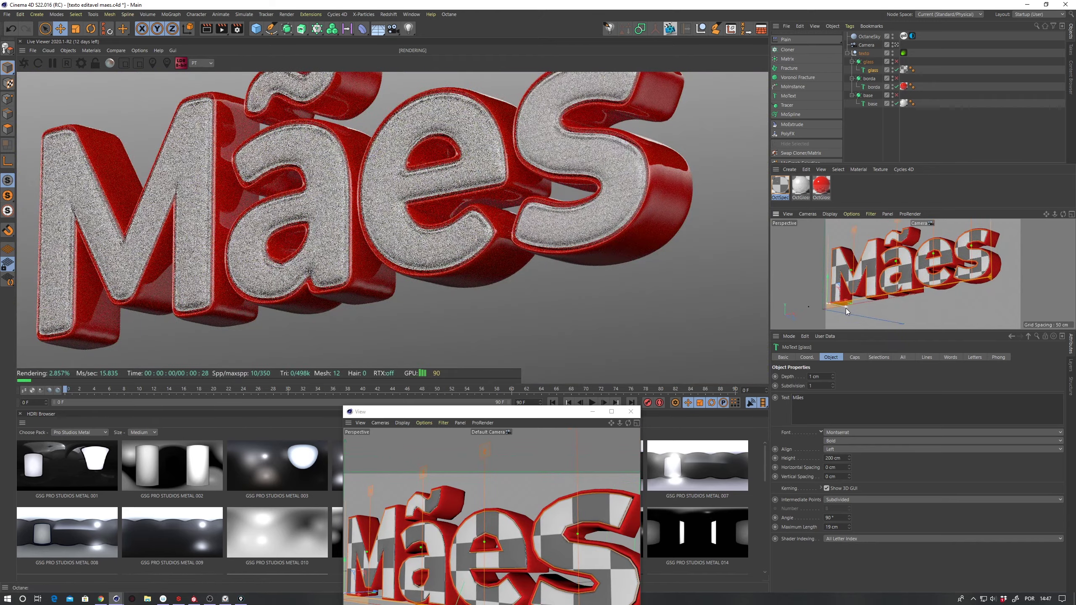
left_click_drag(846, 309, 843, 310, "alt")
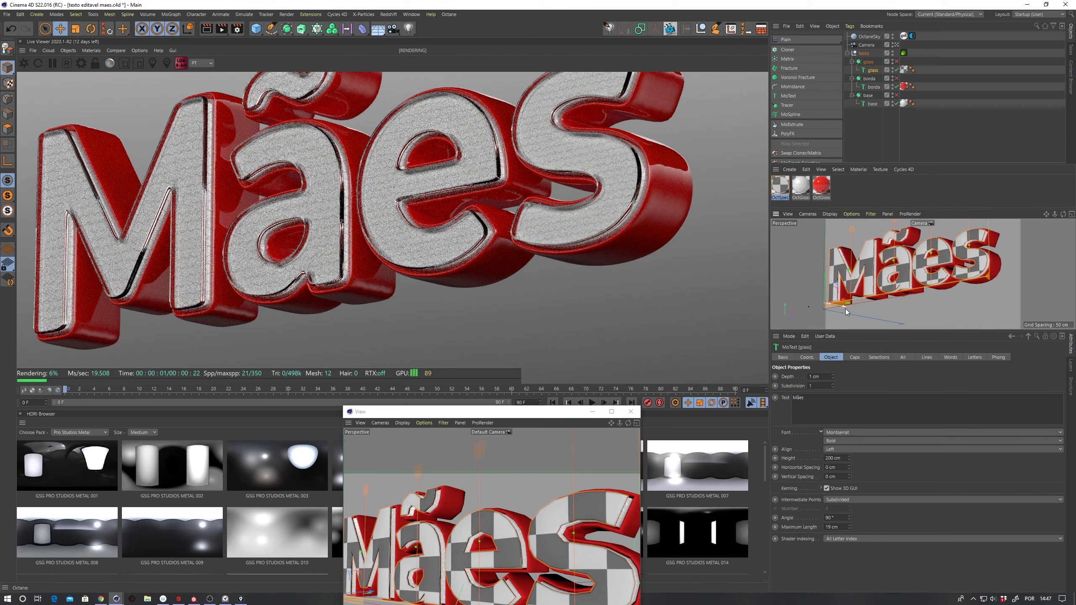
left_click_drag(846, 308, 847, 309, "alt")
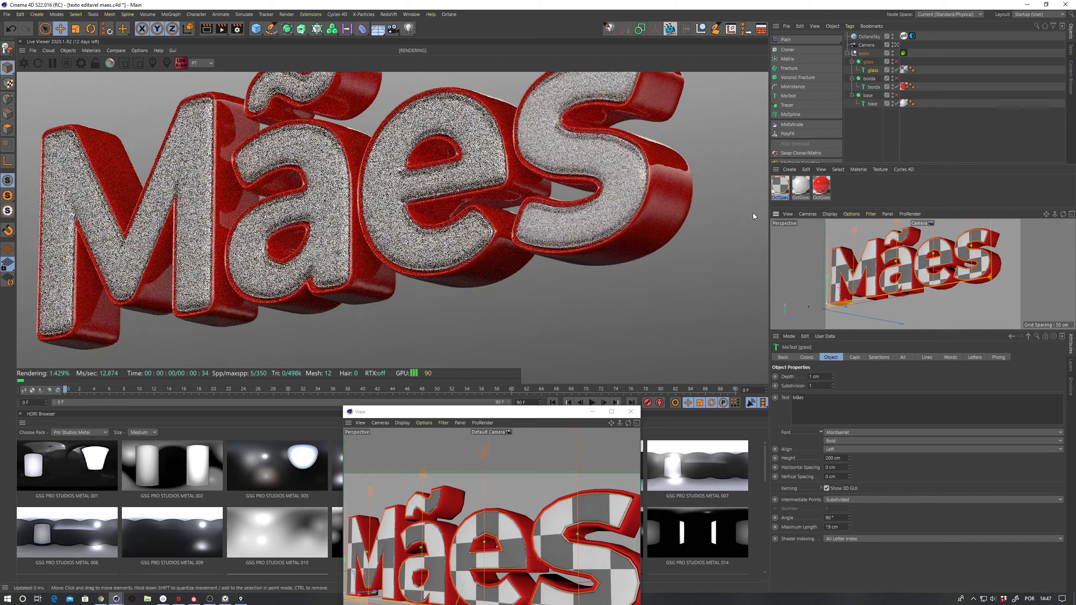
mouse_move(872, 292)
left_mouse_down("alt")
mouse_move(890, 274)
mouse_move(886, 302)
left_mouse_up("alt")
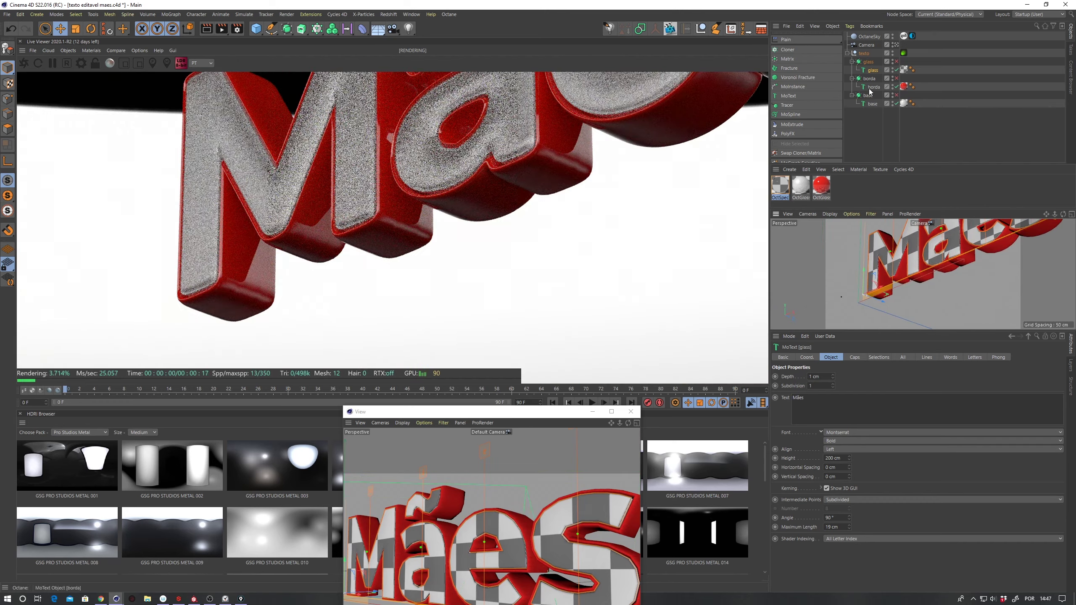
mouse_move(902, 271)
left_mouse_down("alt")
mouse_move(886, 304)
mouse_move(960, 281)
mouse_move(966, 295)
left_mouse_up("alt")
Step: Reposition and zoom the floating view, selecting the borda text, then the glass text
left_click_drag(508, 412, 672, 284)
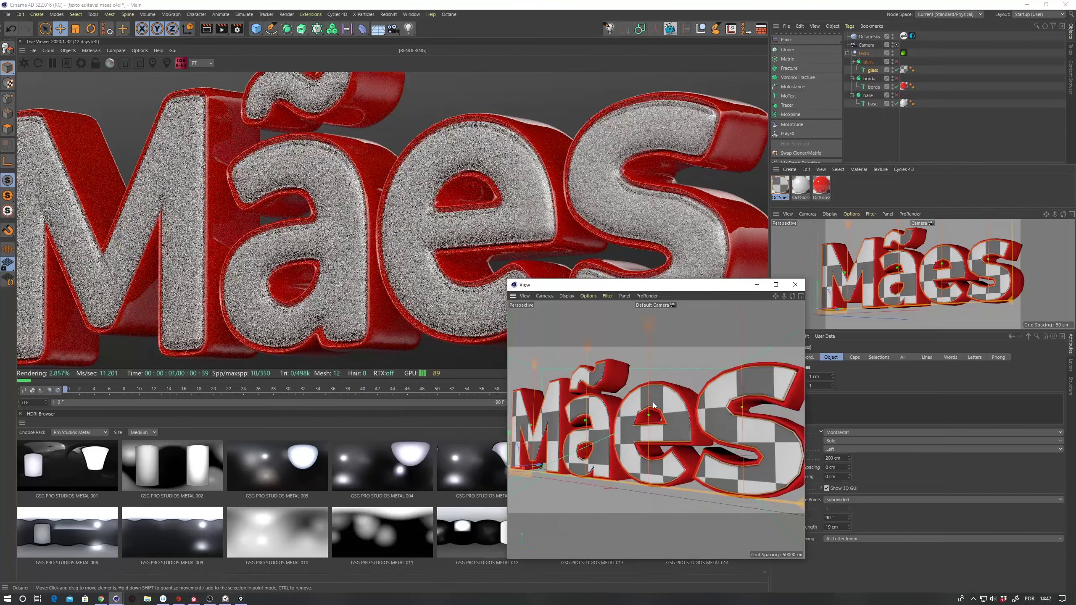
scroll(697, 383, "down", 5)
left_click(646, 411)
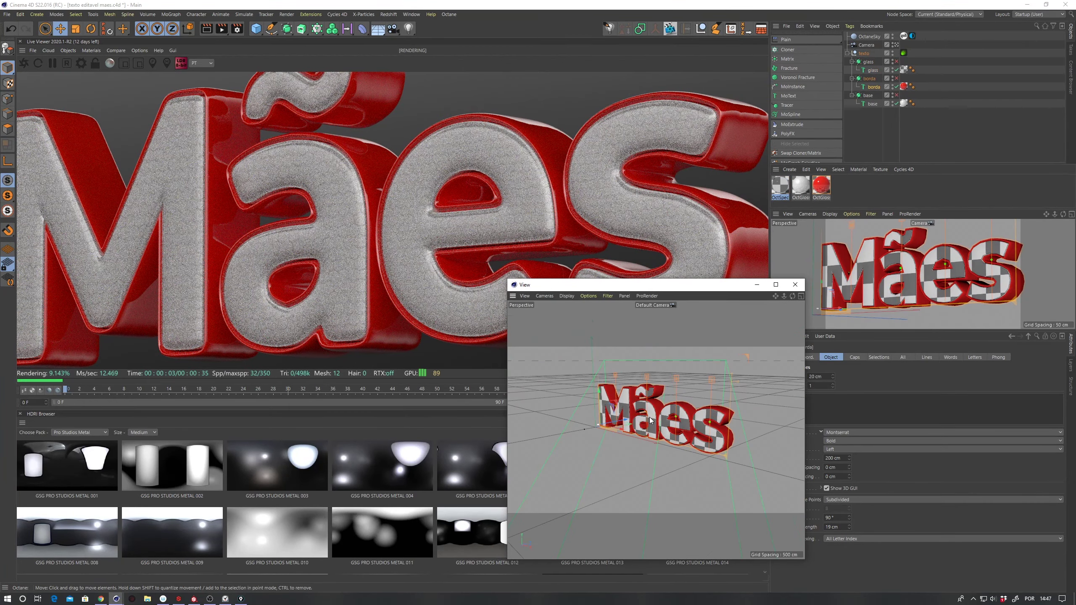
scroll(677, 407, "up", 3)
scroll(602, 431, "up", 3)
scroll(641, 350, "down", 2)
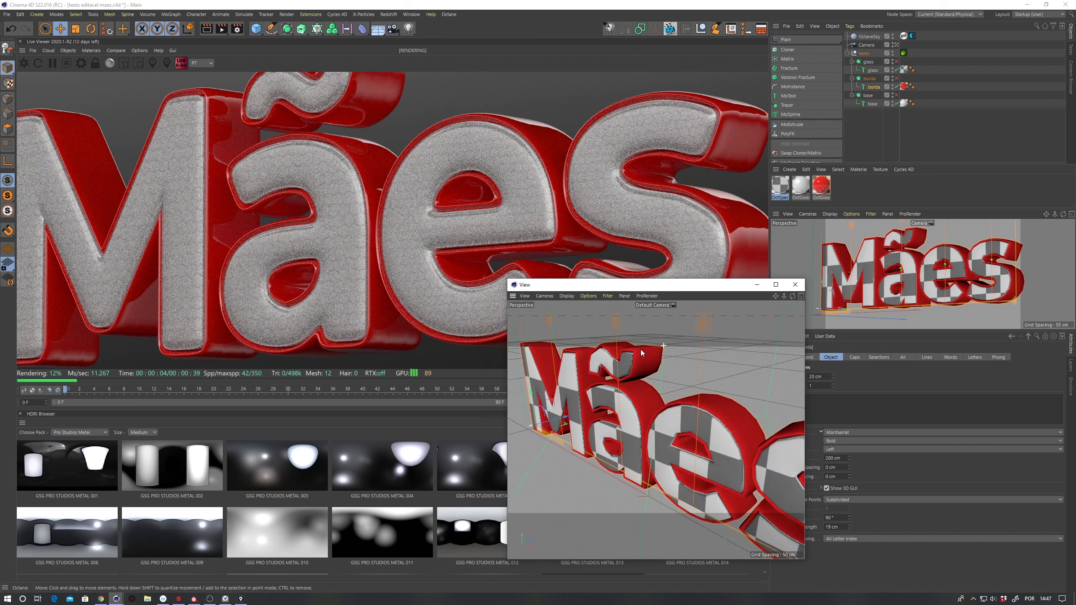
scroll(606, 350, "down", 1)
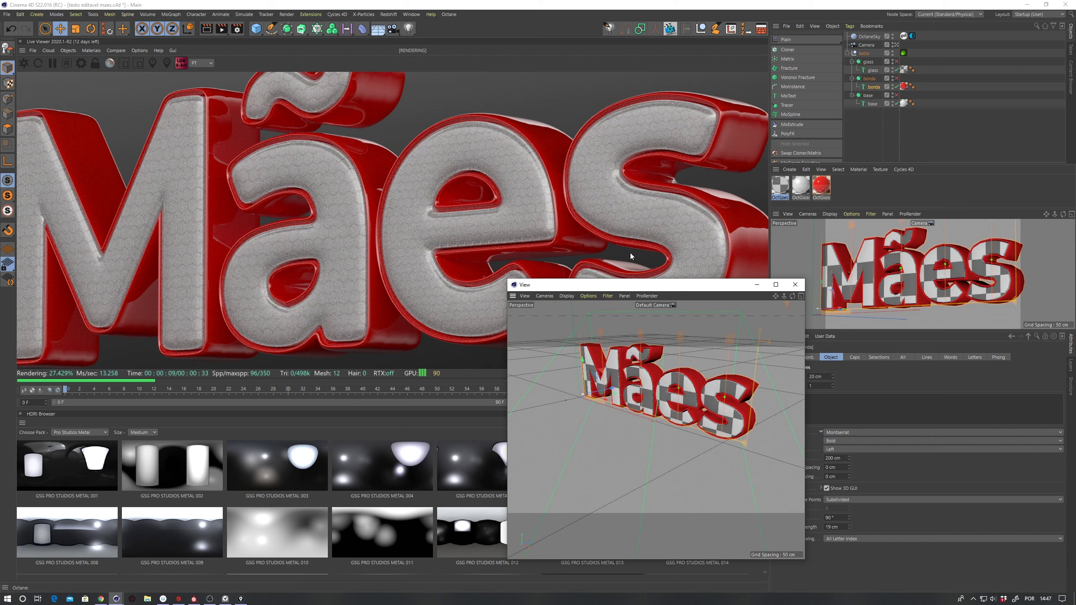
left_click(870, 73)
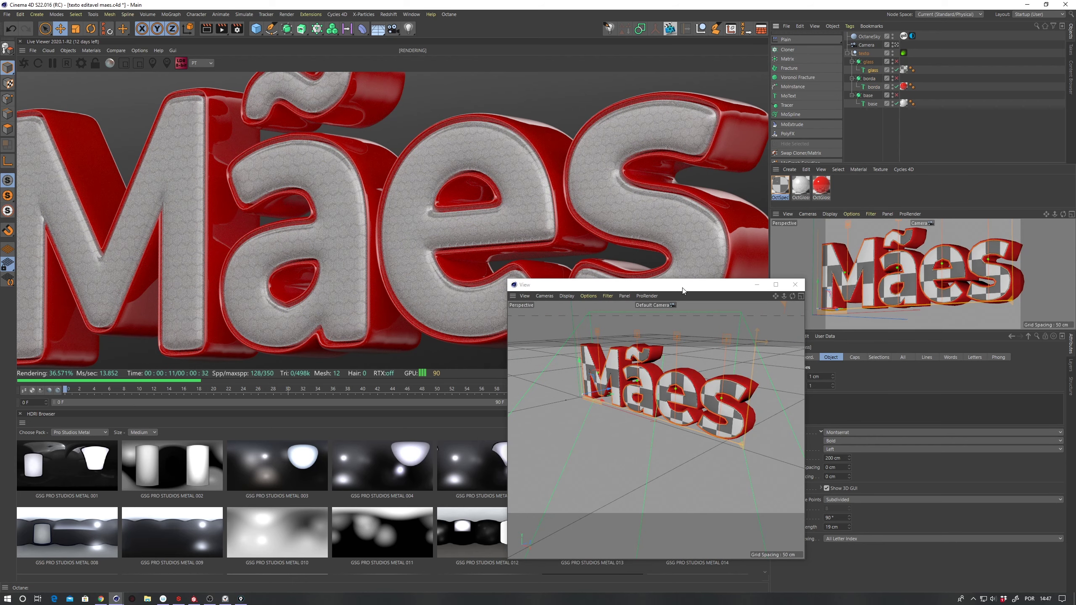
Step: Nudge the glass text's position, settling its Z at 113.615 cm
left_click_drag(593, 284, 475, 263)
left_click(806, 356)
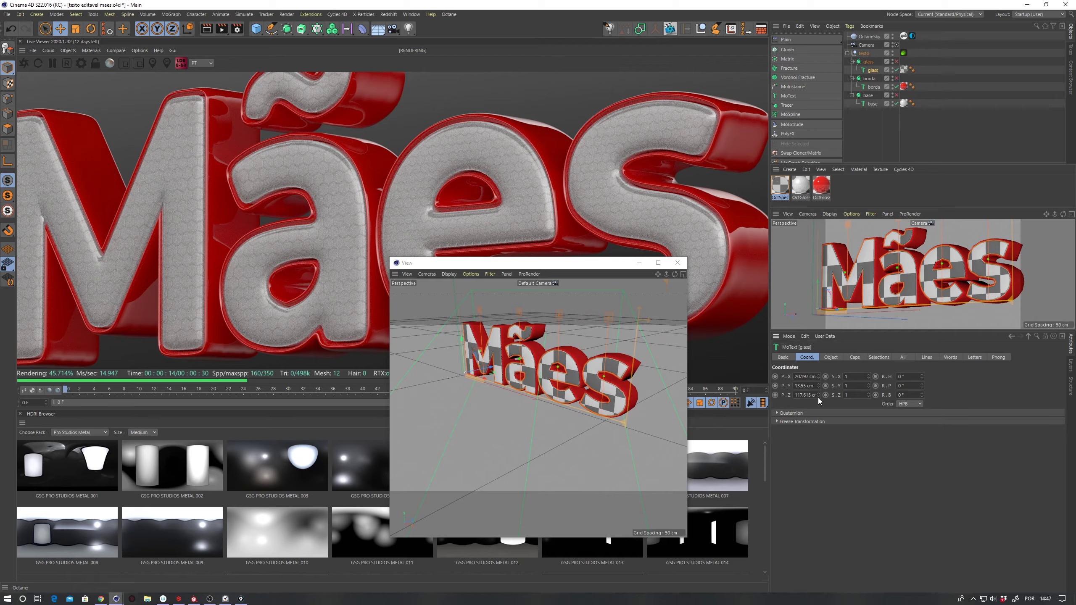
left_click(817, 393)
left_click(818, 387)
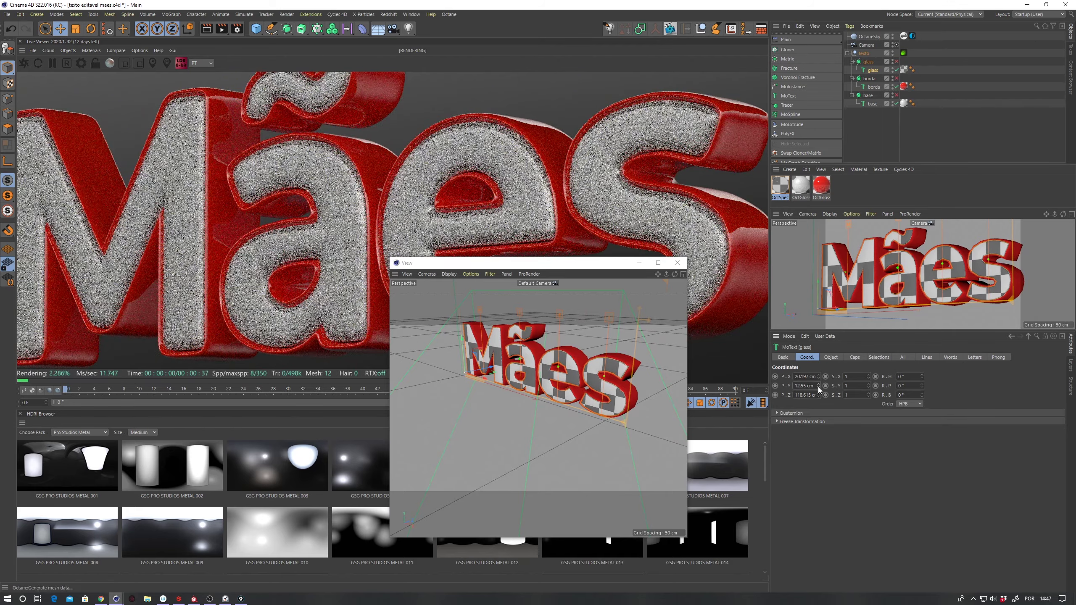
left_click(818, 374)
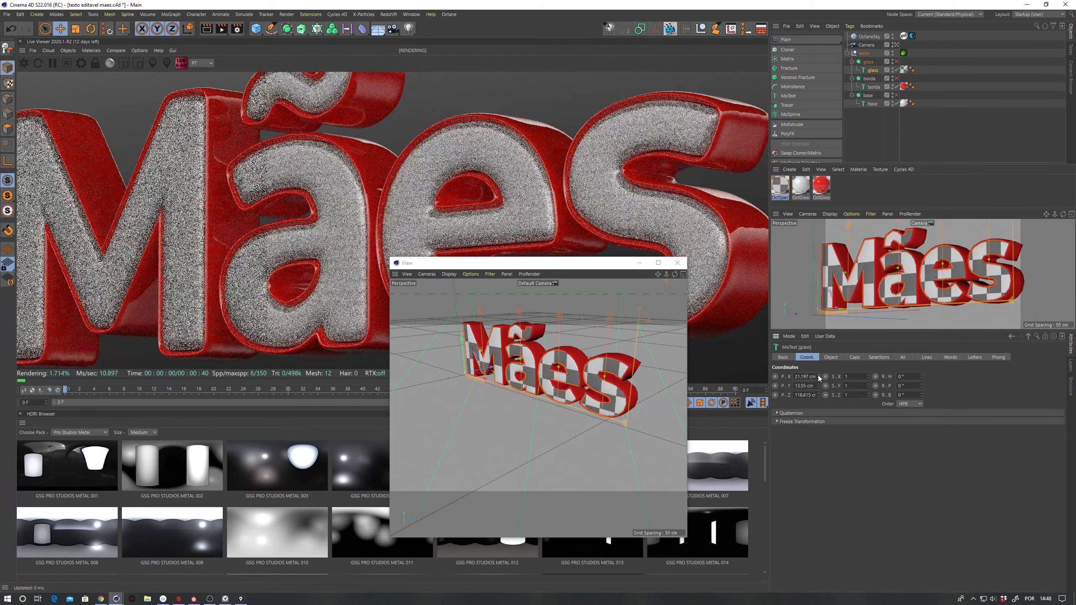
left_click(819, 378)
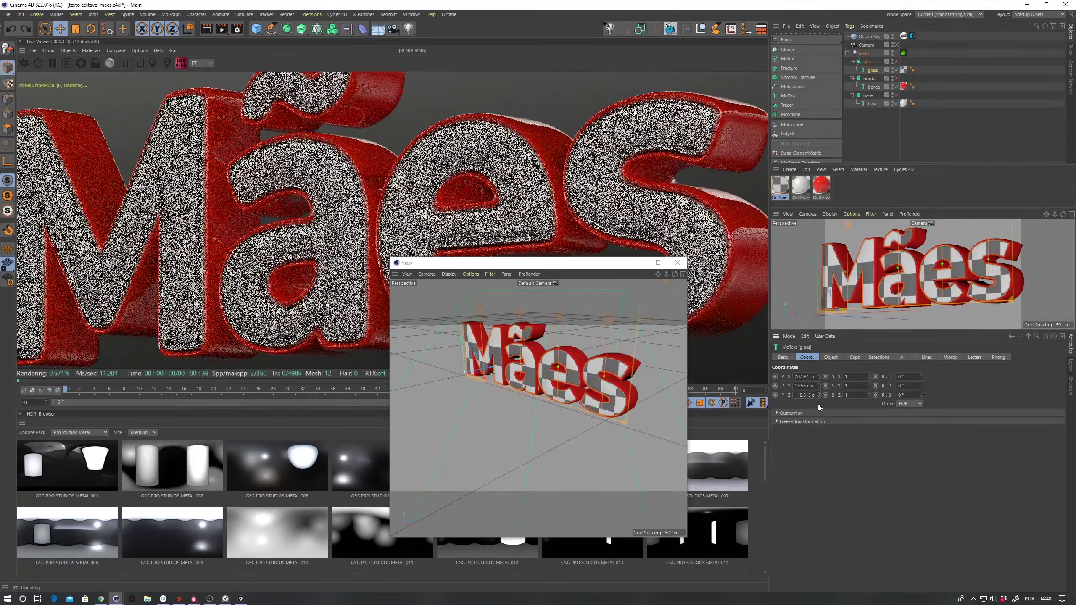
left_click(817, 397)
left_click(816, 396)
left_click(817, 397)
left_click(817, 396)
left_click(817, 397)
left_click(817, 396)
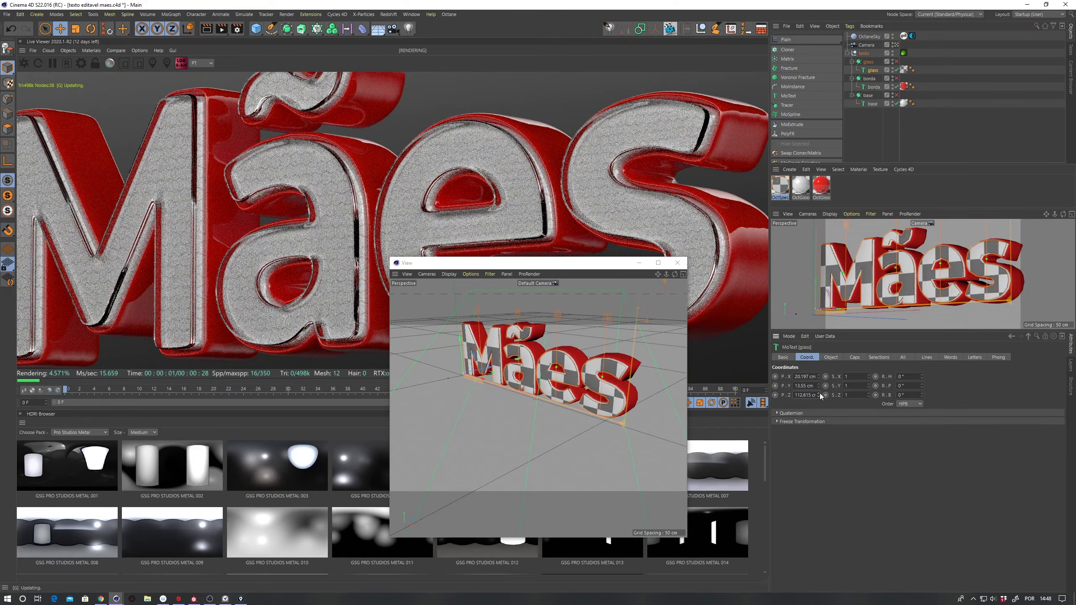
left_click(818, 393)
left_click(818, 393)
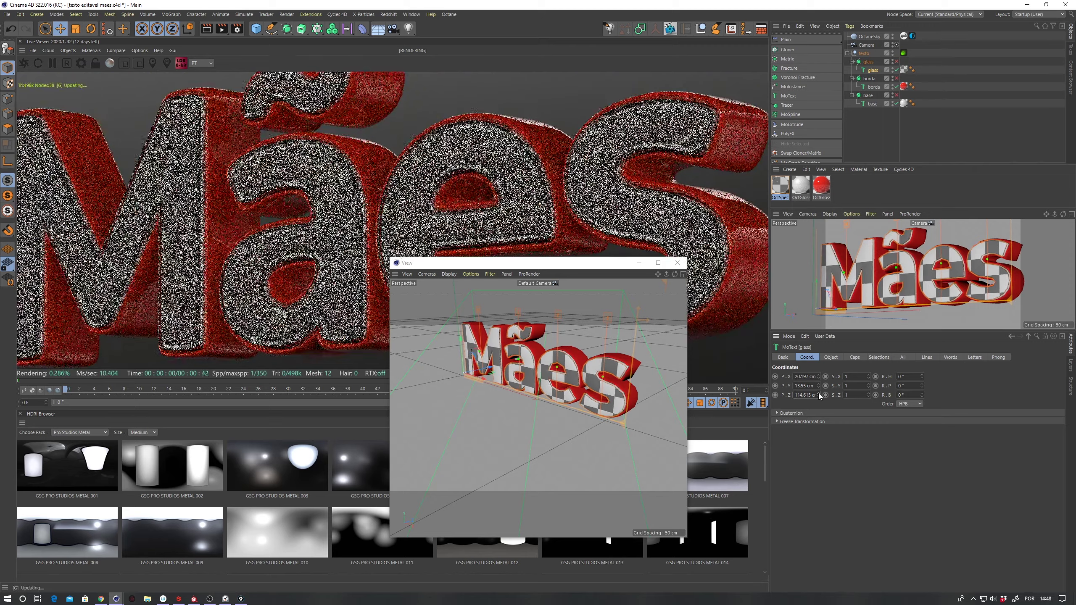
left_click(818, 397)
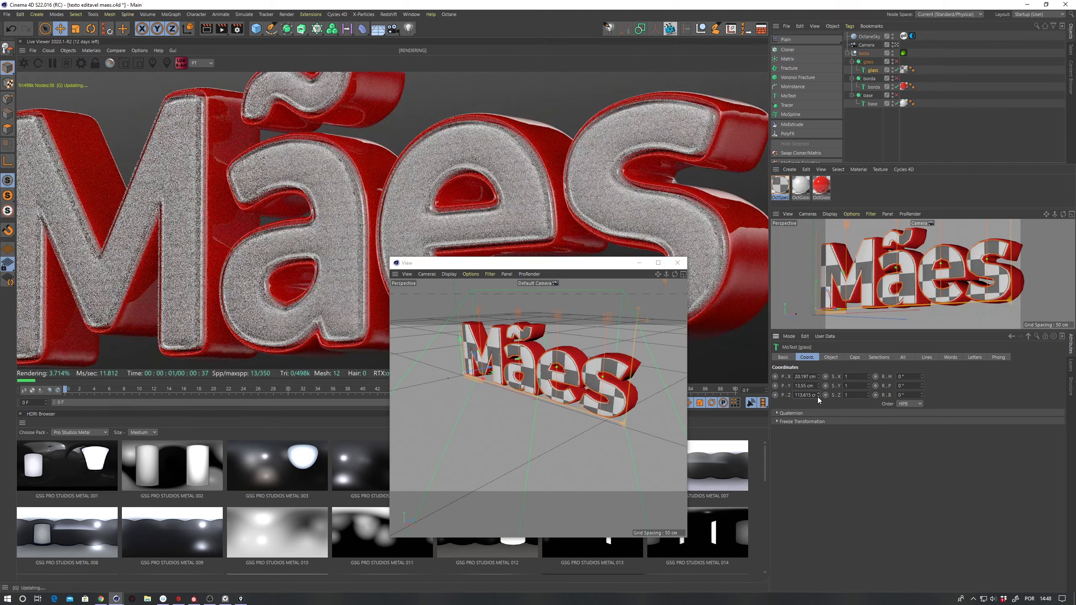
Step: Move the floating view down and orbit the camera to a new angle on Mães
left_click_drag(548, 270, 547, 431)
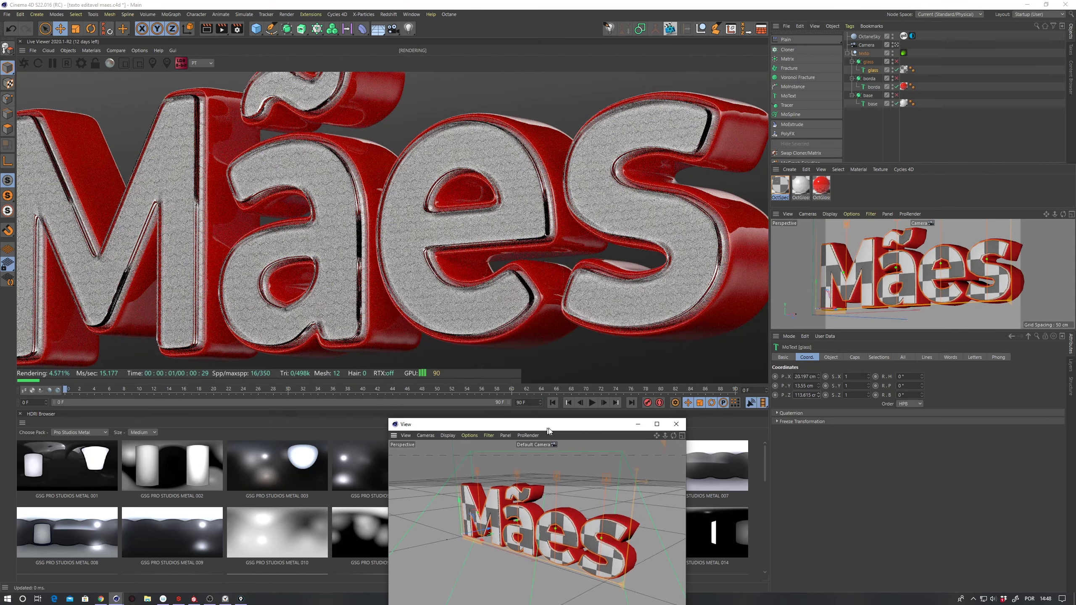
scroll(951, 269, "up", 2)
left_click_drag(952, 269, 935, 272, "alt")
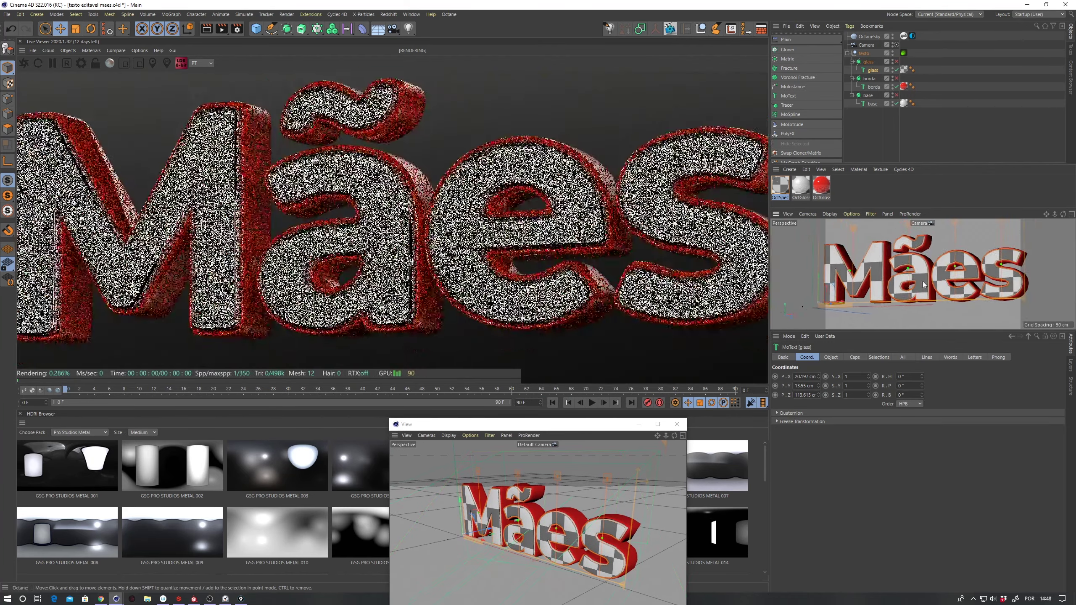
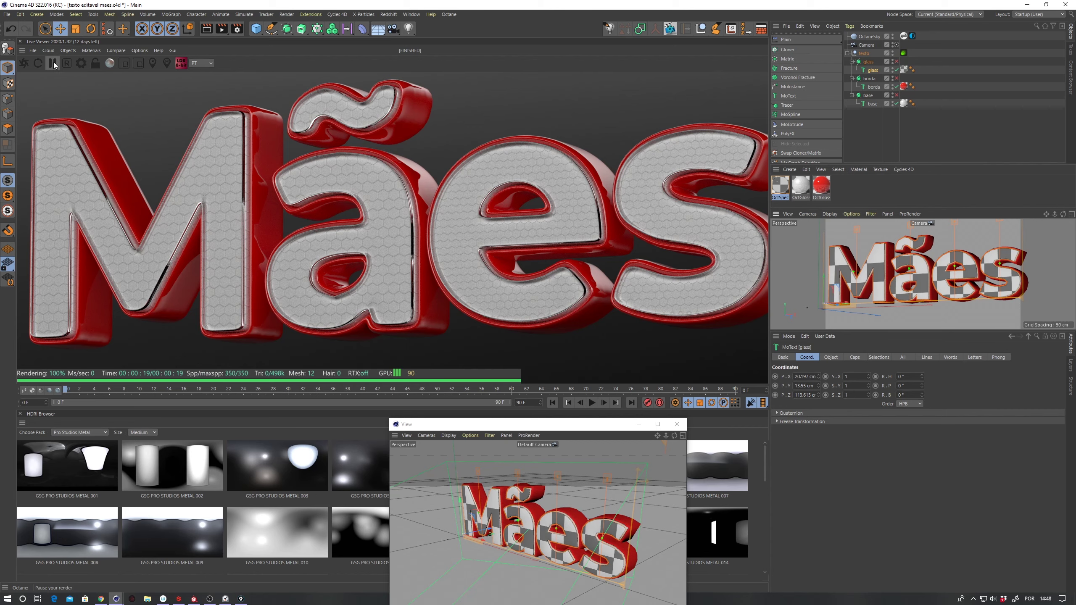
Step: Widen the side and materials panels and maximize the floating View window
left_click_drag(769, 259, 442, 276)
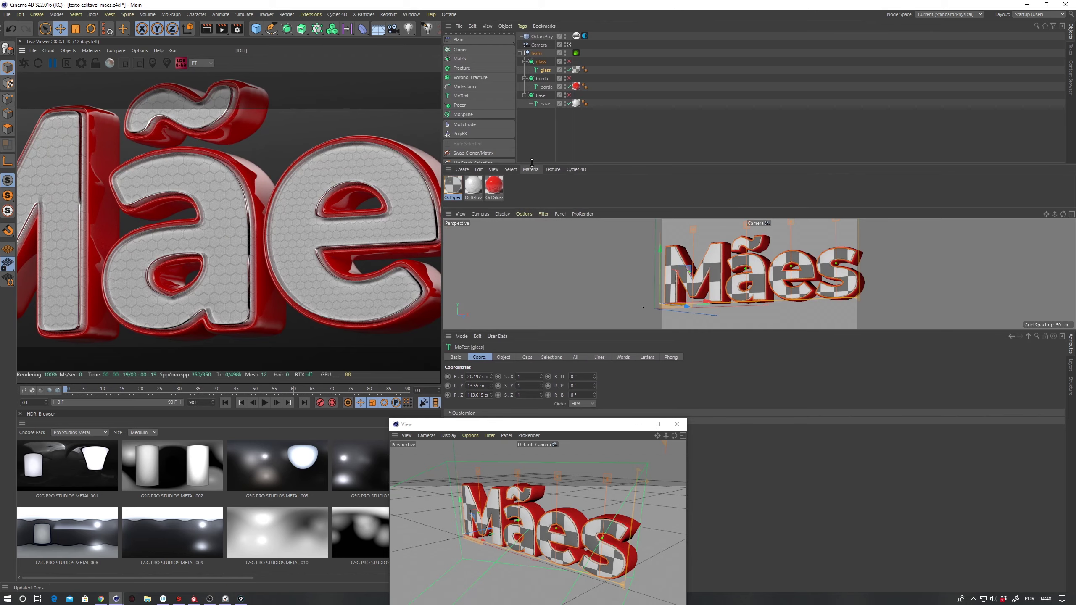
left_click_drag(532, 162, 541, 77)
mouse_move(590, 423)
left_mouse_down()
mouse_move(578, 91)
mouse_move(567, 231)
mouse_move(661, 88)
left_mouse_up()
double_click(618, 224)
Step: Close the floating View window and switch to the Startup layout with a large viewport
double_click(652, 4)
left_click_drag(650, 5, 398, 141)
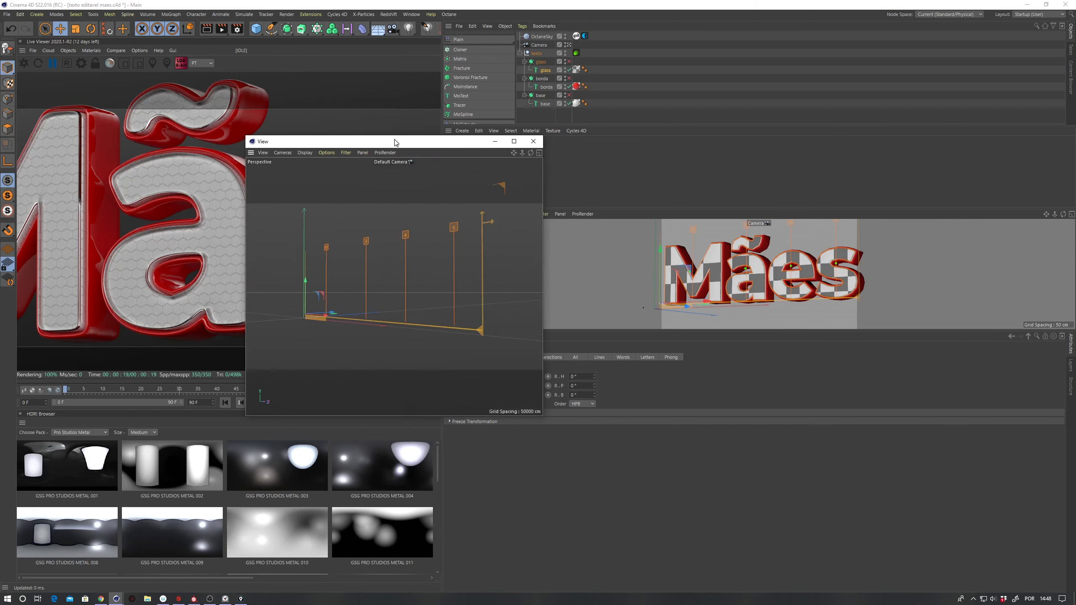
left_click(533, 142)
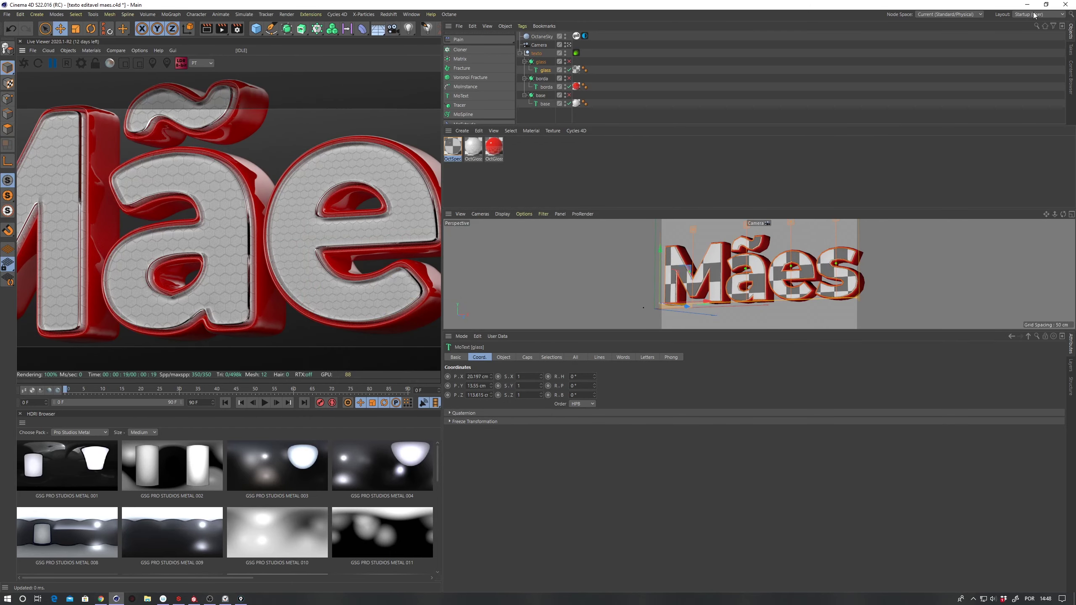
left_click(1034, 15)
left_click(1037, 126)
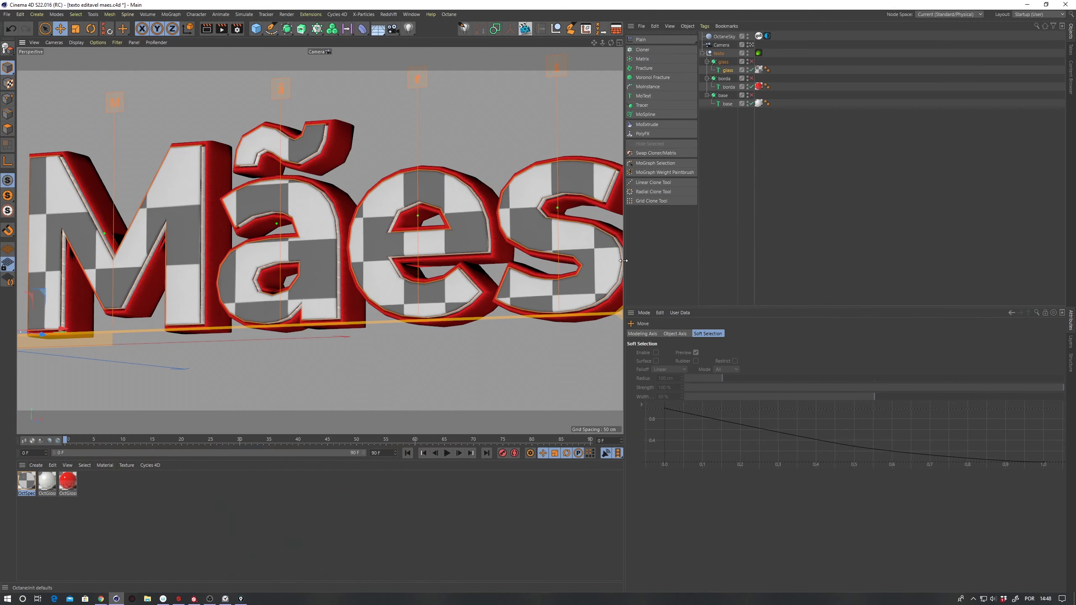
Step: Widen the viewport and collapse, then re-expand, the glass, borda and base hierarchies
left_click_drag(623, 260, 682, 260)
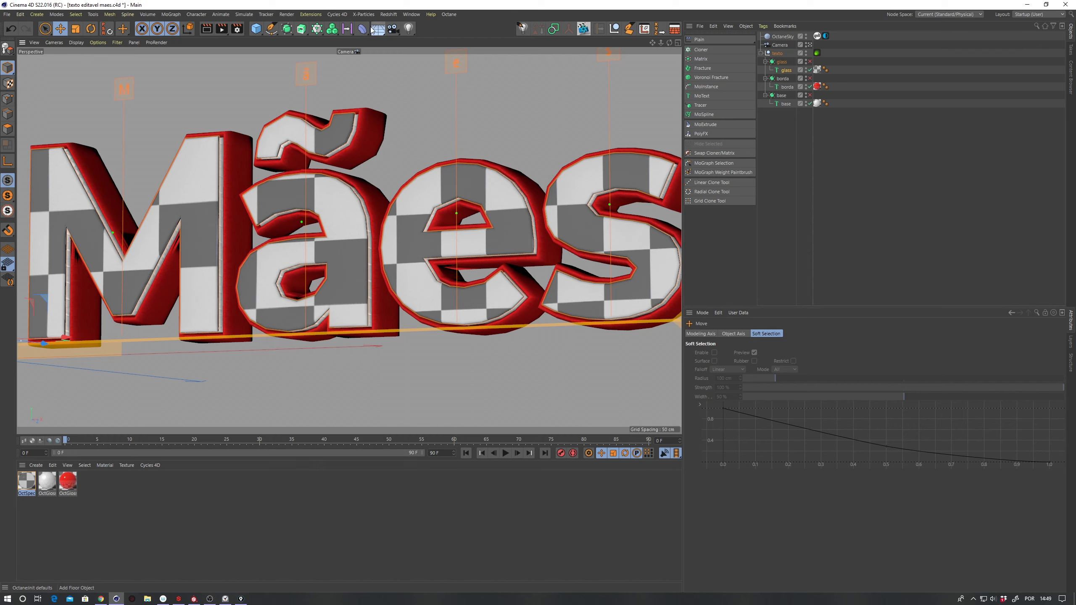
left_click(363, 27)
left_click(765, 61)
left_click(765, 70)
left_click(765, 79)
left_click(765, 79)
left_click(765, 70)
Step: Move base directly under texto and delete the glass, borda and base Subdivision Surfaces
left_click_drag(781, 58, 780, 79)
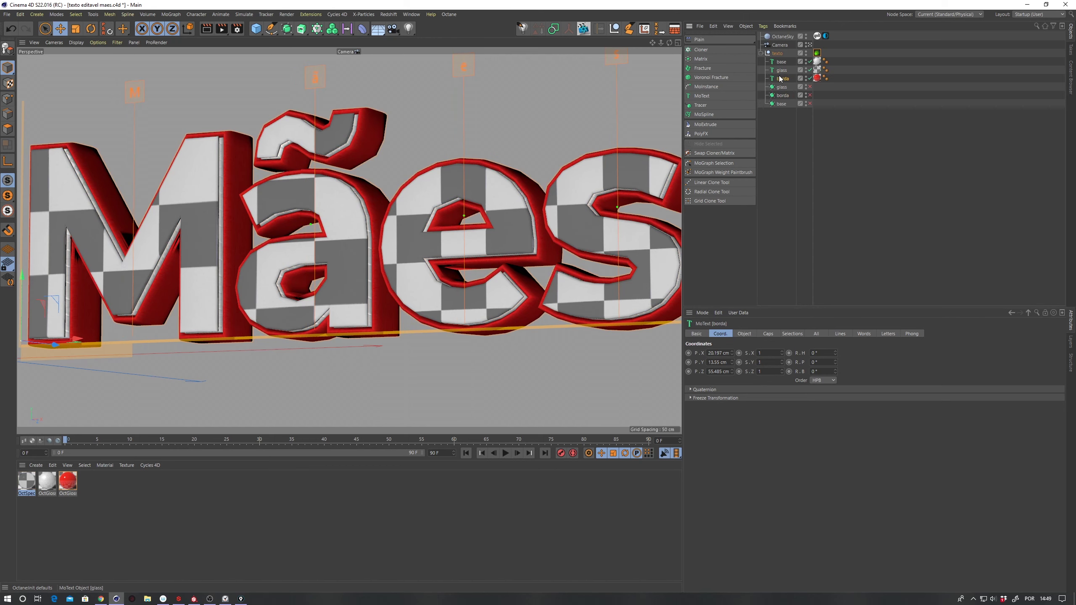
left_click_drag(786, 122, 779, 84)
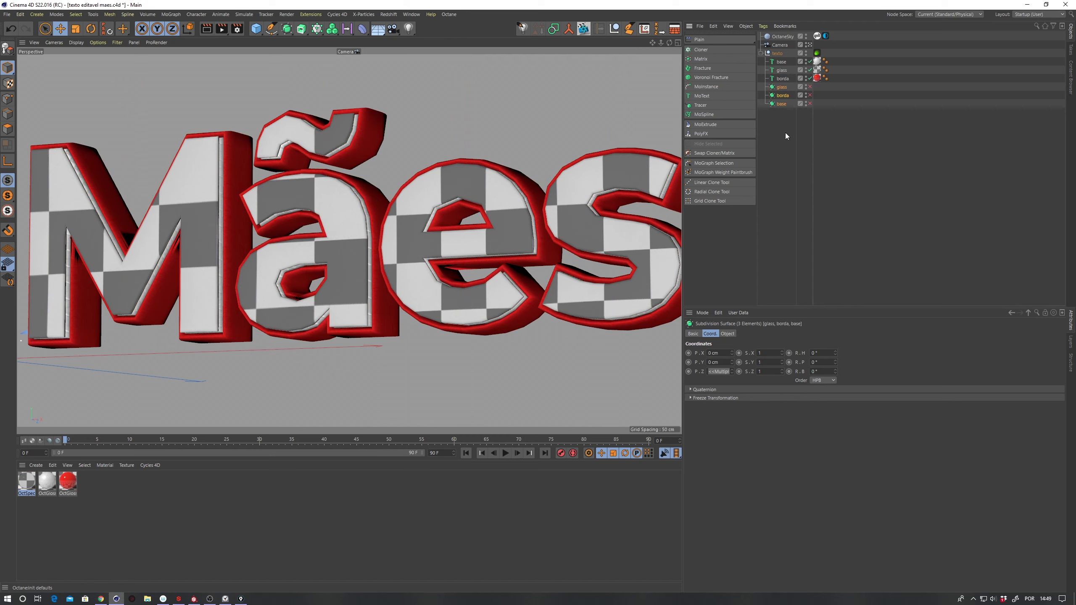
key("Delete")
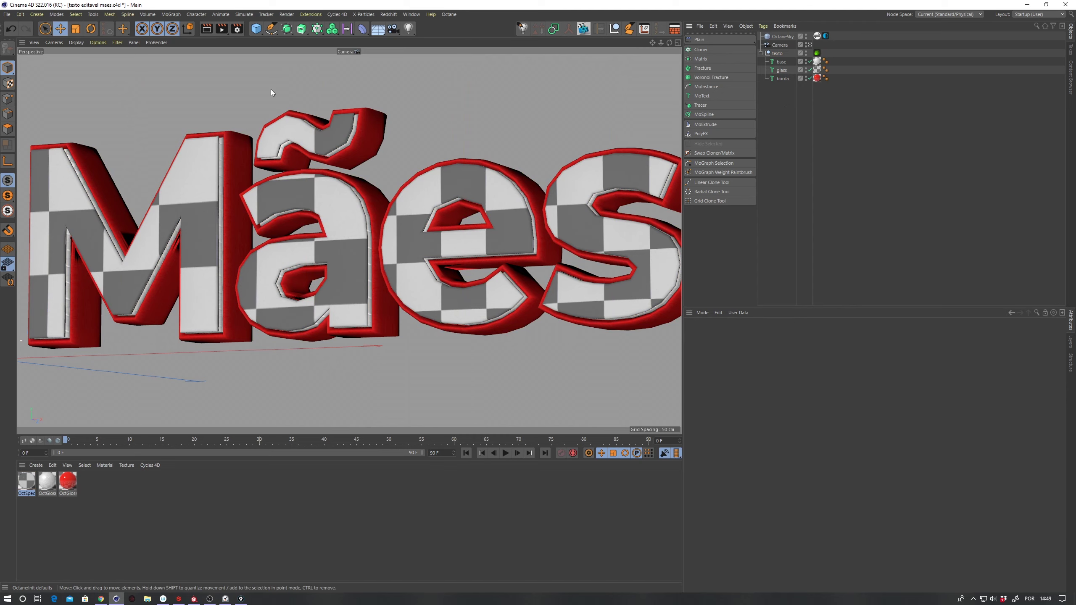
left_click(362, 28)
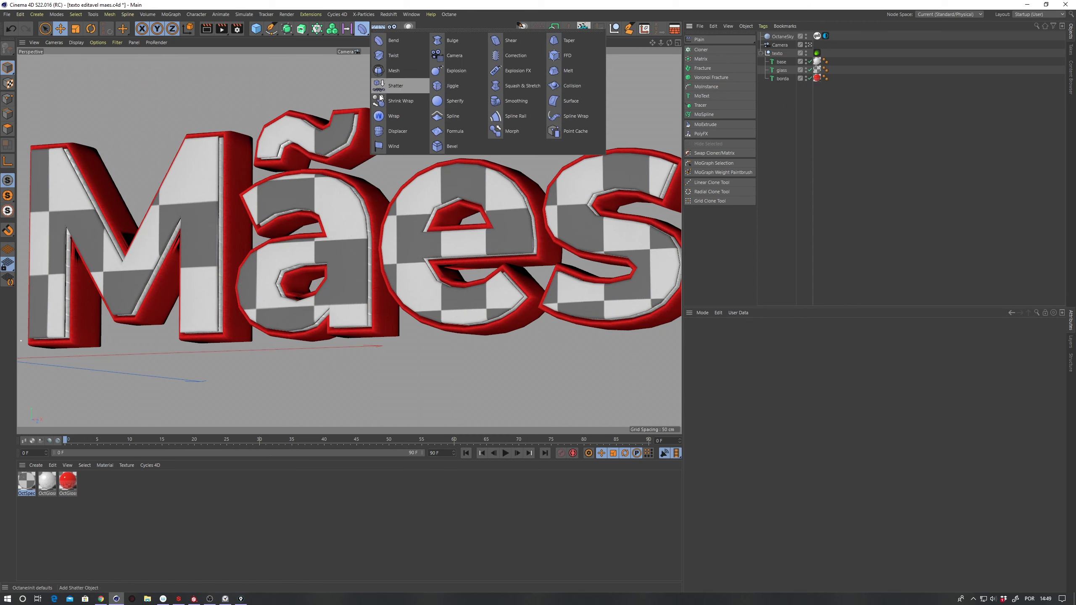
Step: Add an FFD deformer under texto and move its cage up over the text
left_click(562, 55)
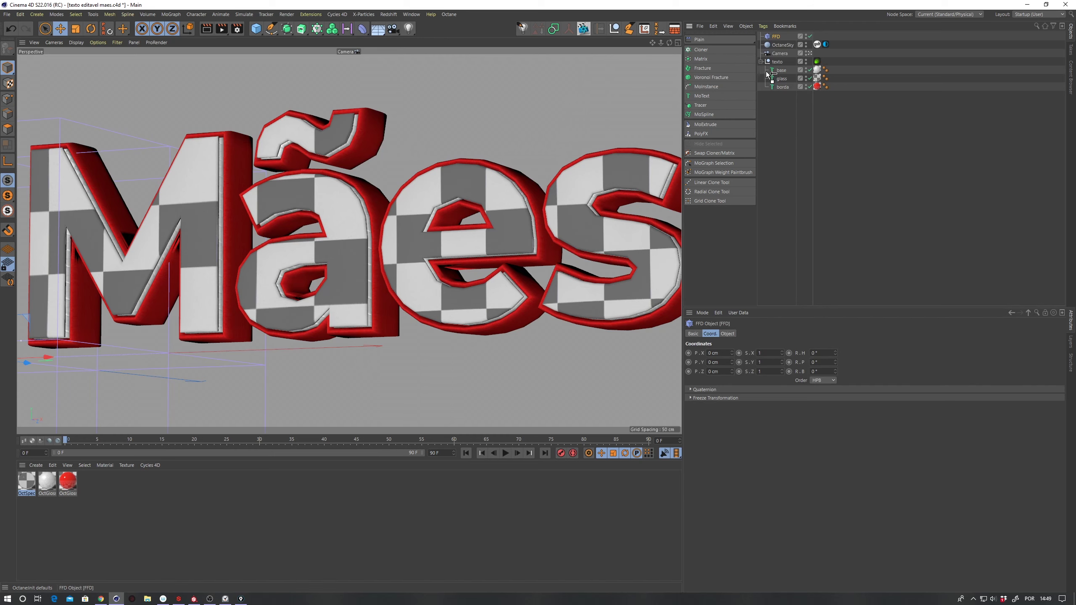
left_click_drag(770, 64, 771, 63)
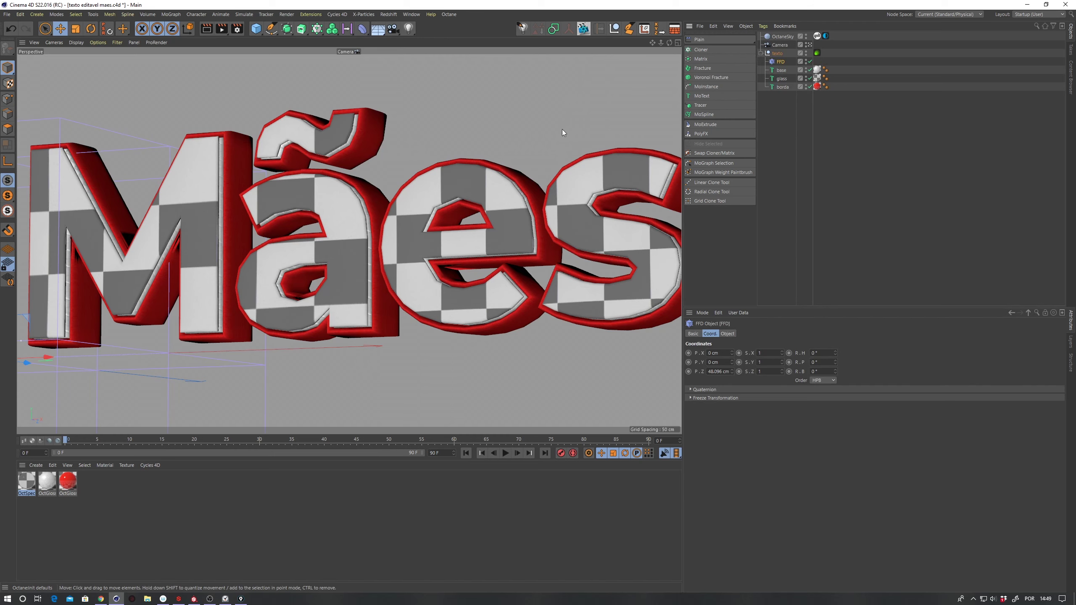
right_click_drag(430, 142, 266, 181, "alt")
mouse_move(200, 216)
left_mouse_down()
mouse_move(368, 158)
mouse_move(323, 207)
mouse_move(358, 210)
mouse_move(314, 223)
mouse_move(381, 209)
mouse_move(387, 173)
mouse_move(407, 199)
left_mouse_up()
Step: Select the base, glass and borda MoTexts together and set their Align to Middle
left_click(383, 201)
left_click(779, 62)
left_click(416, 206)
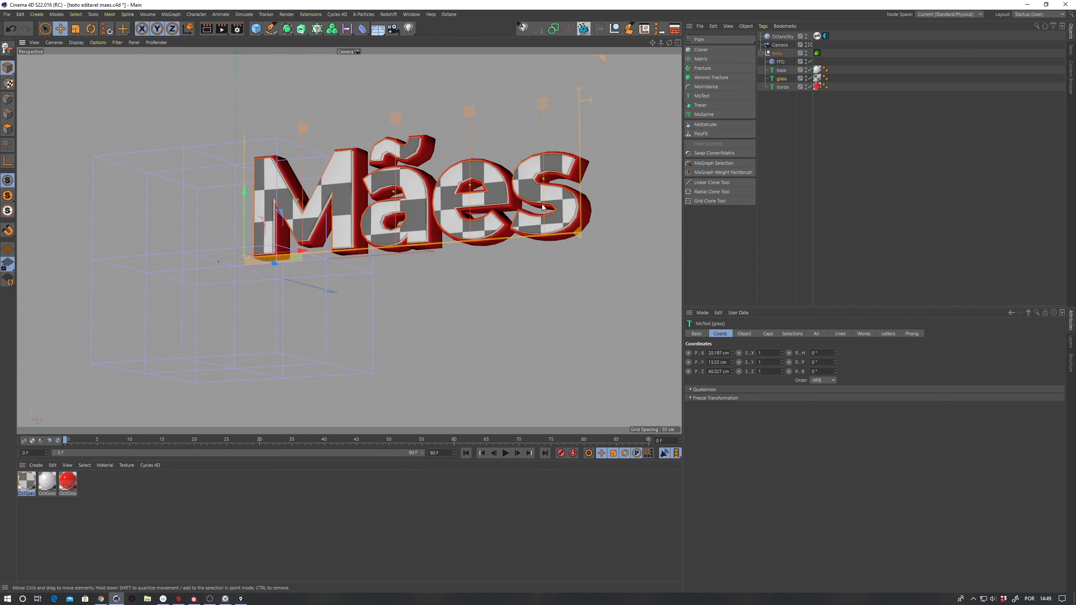
left_click_drag(777, 72, 776, 70)
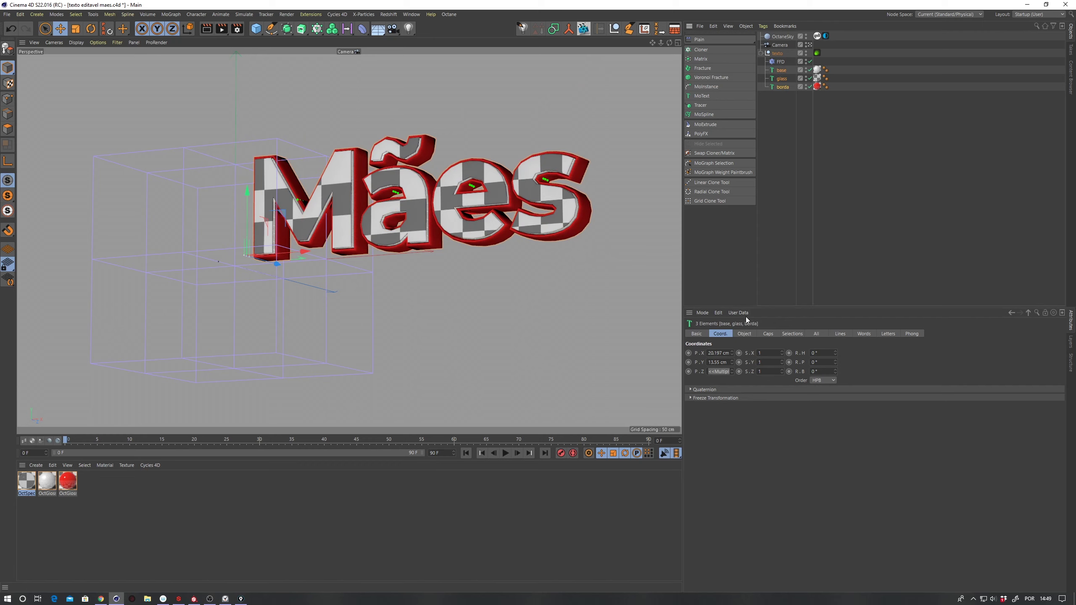
left_click_drag(734, 306, 735, 216)
left_click(746, 243)
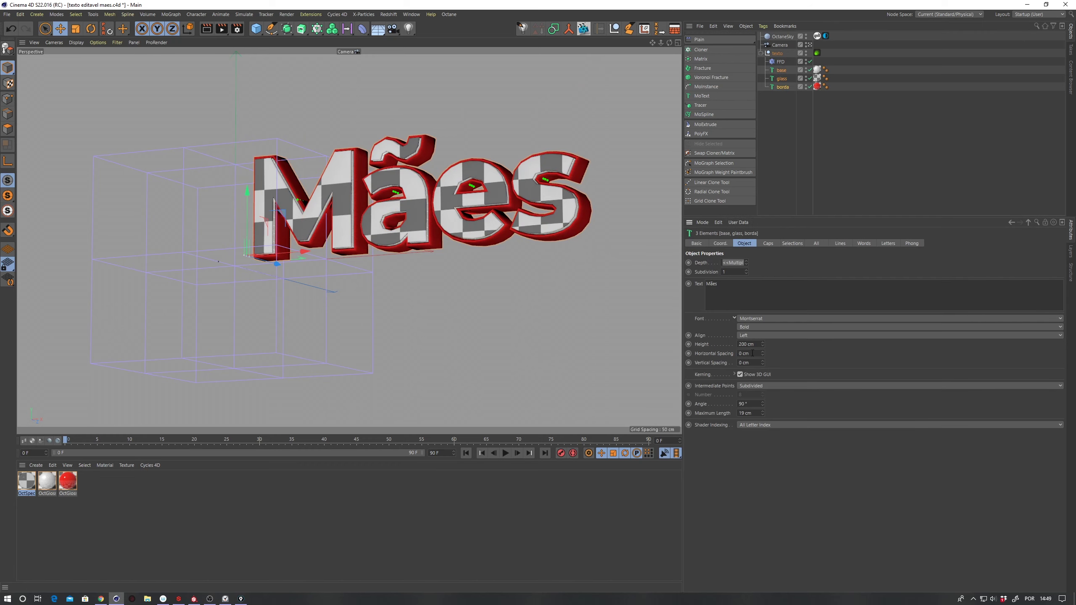
left_click(755, 335)
left_click(747, 355)
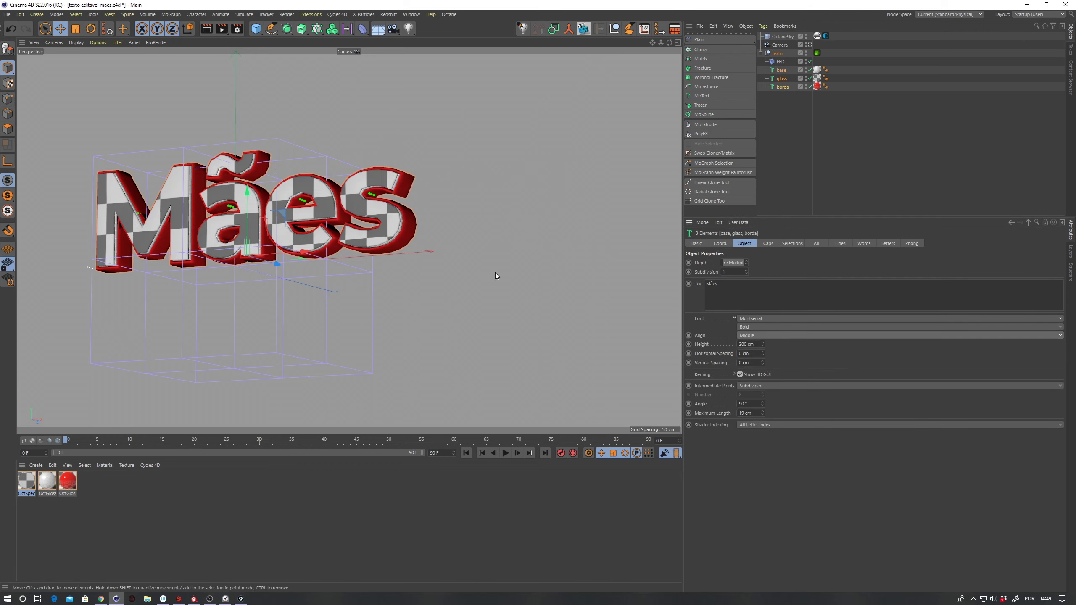
Step: Frame and orbit around the centred text, then deselect the three MoTexts
key("o")
mouse_move(442, 230)
left_mouse_down("alt")
mouse_move(457, 266)
mouse_move(452, 195)
left_mouse_up("alt")
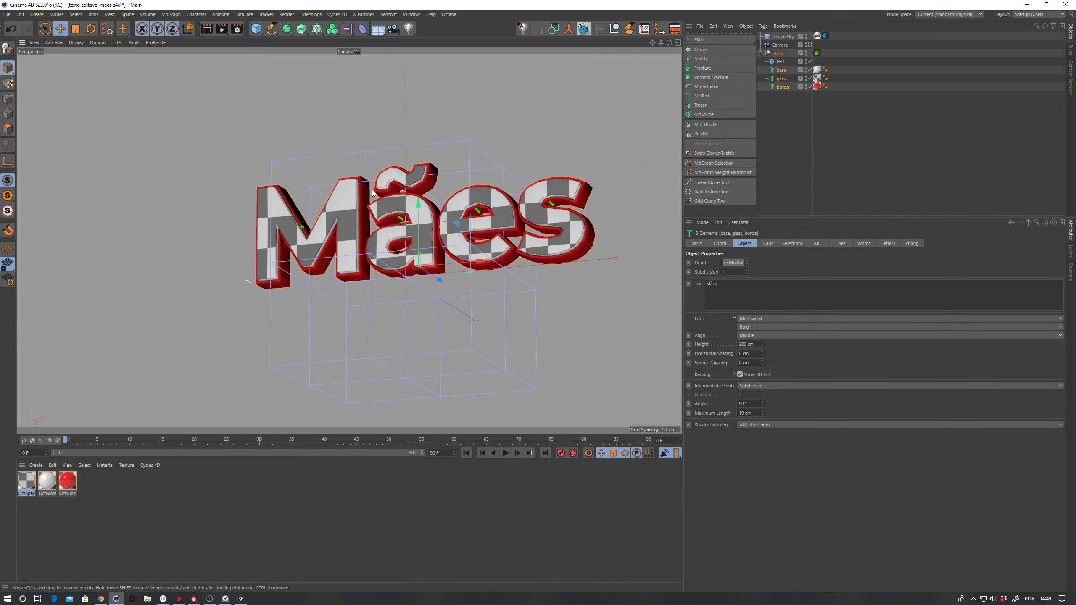
left_click_drag(373, 193, 398, 244, "alt")
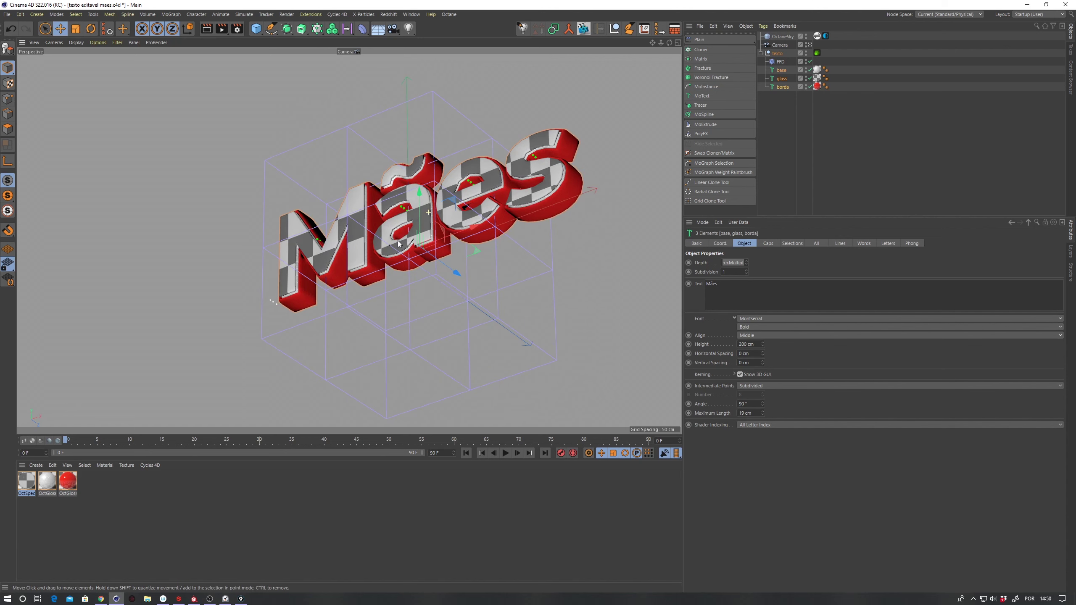
left_click(786, 122)
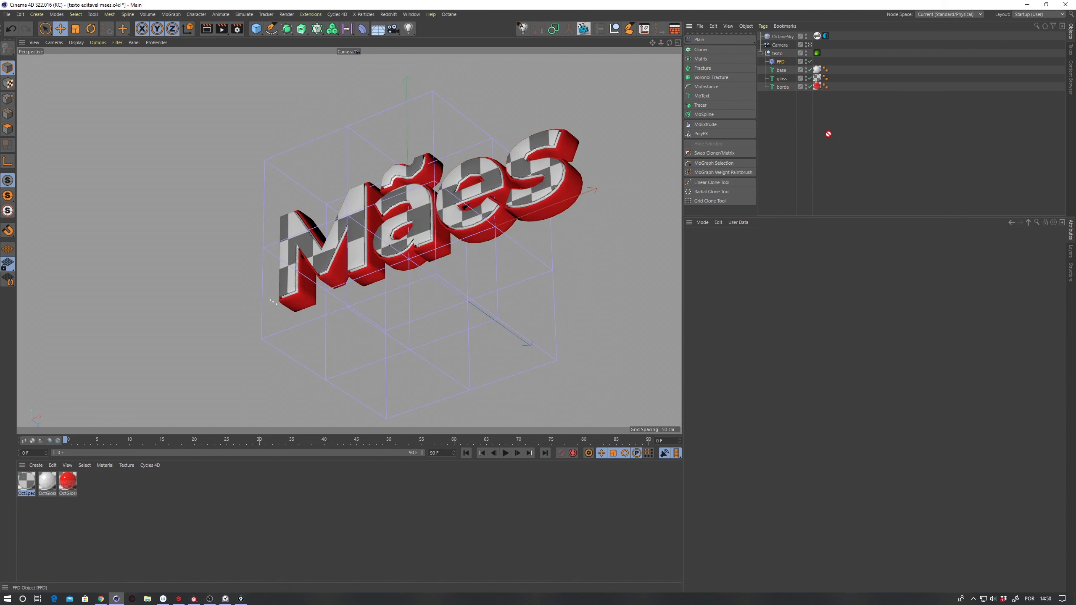
Step: Parent the FFD to borda, fit its cage to the text and deepen it to 66 cm
left_click_drag(792, 85, 785, 86)
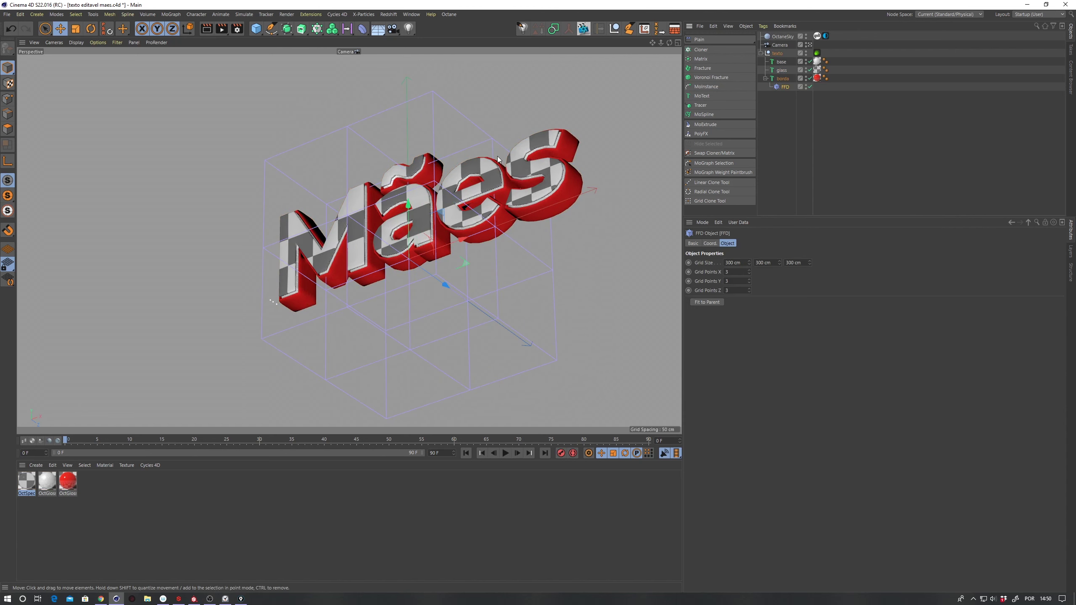
left_click(704, 304)
mouse_move(394, 165)
left_mouse_down("alt")
mouse_move(453, 199)
mouse_move(388, 232)
mouse_move(432, 270)
mouse_move(469, 200)
mouse_move(595, 260)
left_mouse_up("alt")
left_click_drag(417, 165, 432, 202, "alt")
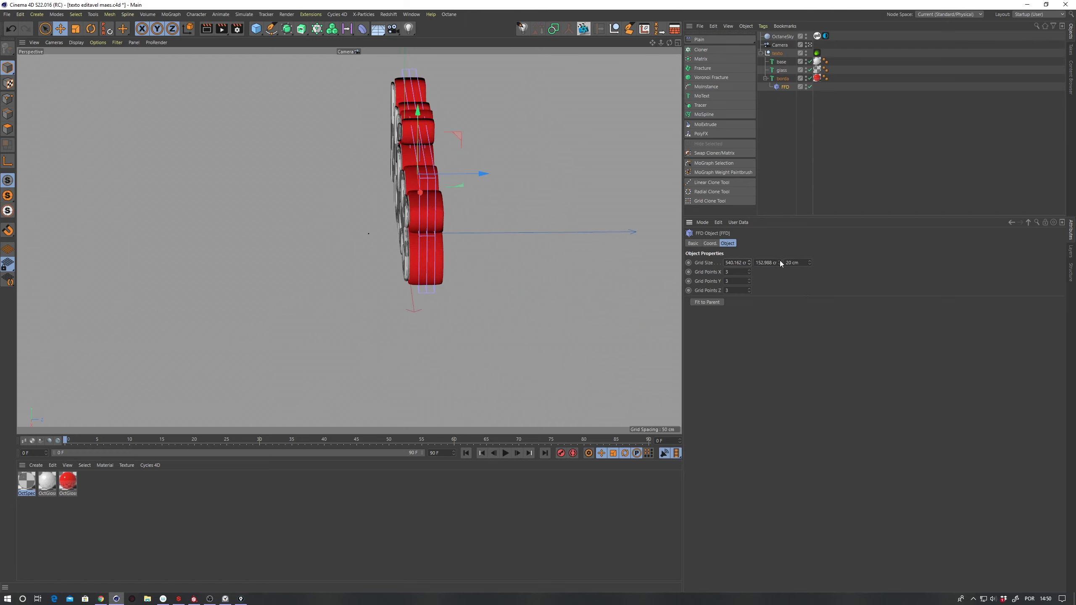
left_click_drag(812, 261, 810, 254)
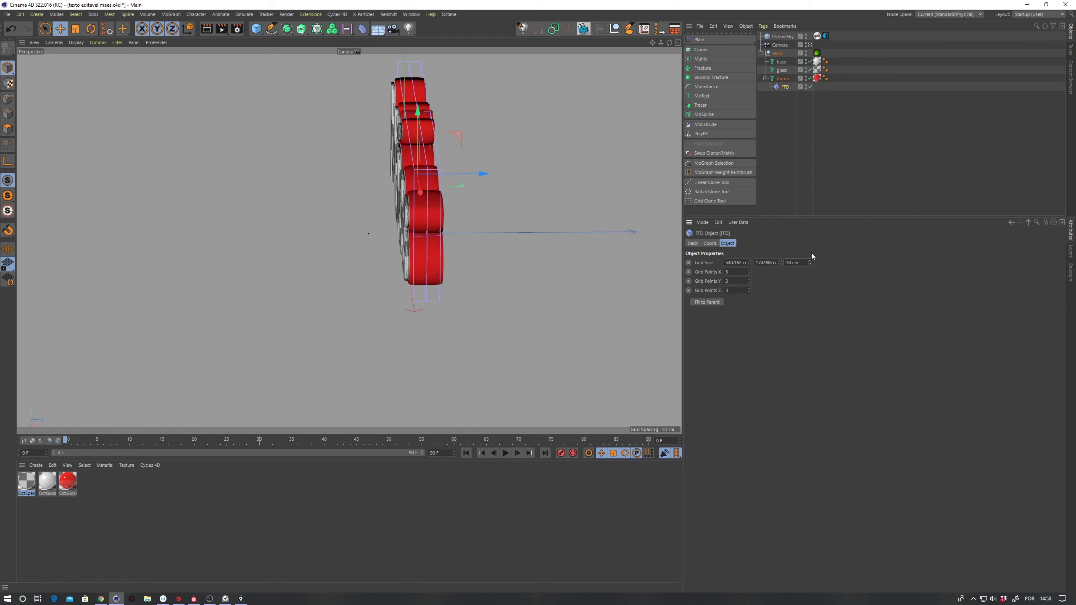
mouse_move(592, 220)
left_mouse_down("alt")
mouse_move(446, 187)
mouse_move(591, 148)
mouse_move(535, 168)
mouse_move(465, 169)
mouse_move(484, 204)
mouse_move(469, 210)
left_mouse_up("alt")
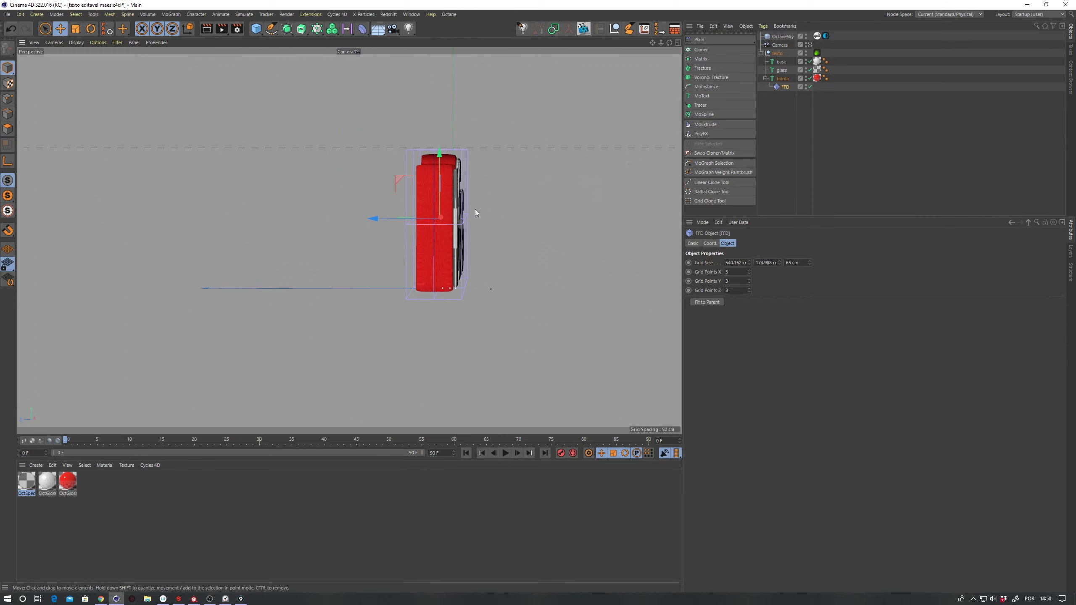
left_click(809, 262)
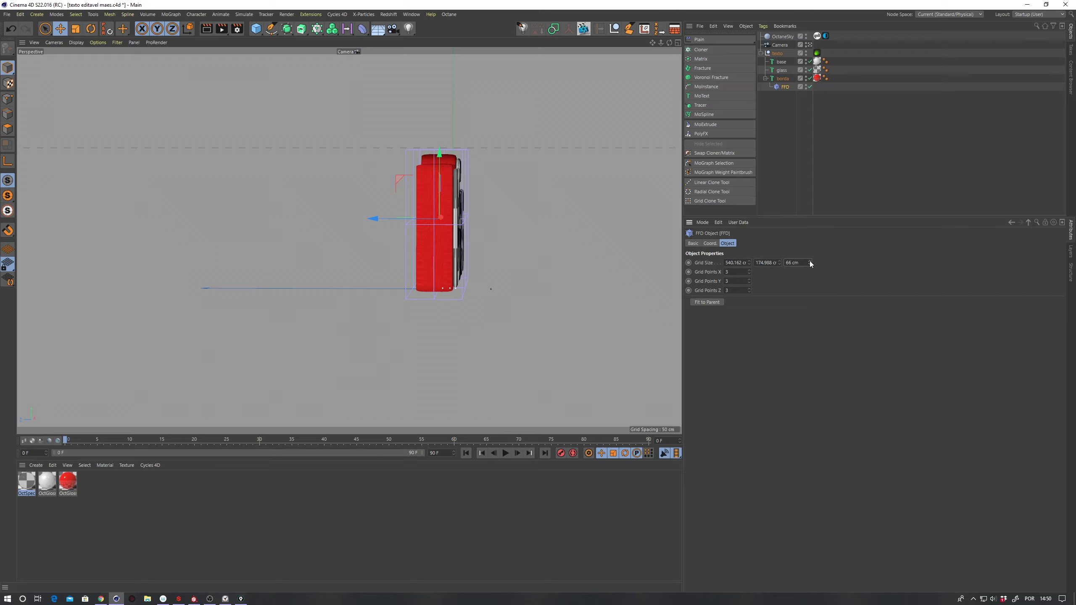
mouse_move(481, 213)
left_mouse_down("alt")
mouse_move(469, 219)
mouse_move(496, 210)
mouse_move(454, 225)
mouse_move(496, 212)
left_mouse_up("alt")
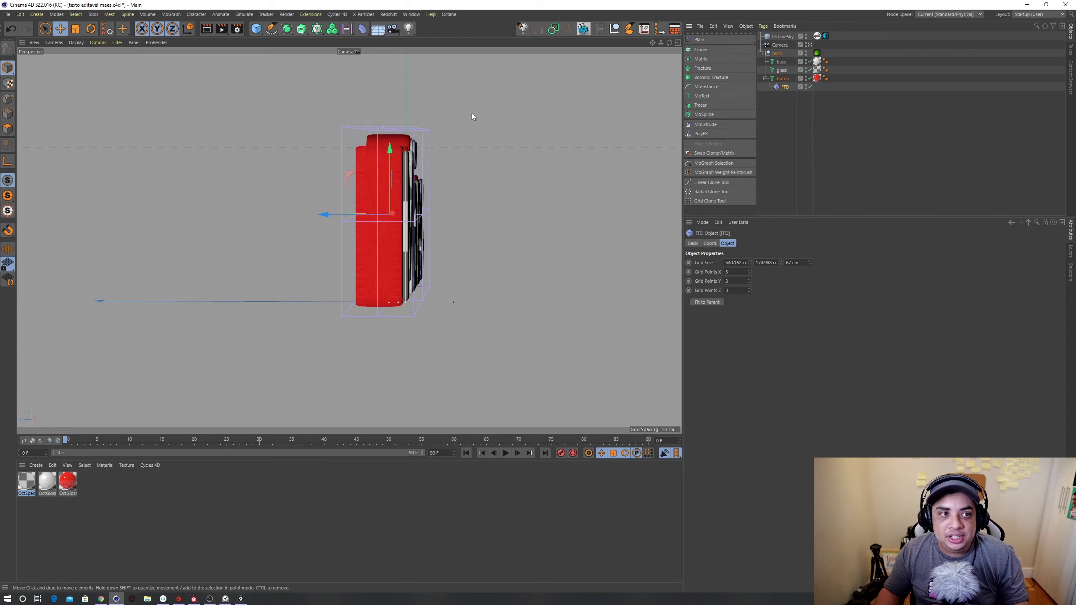
Step: Rectangle-select the cage's grid points, bulge them outward along X, and move the FFD under texto
left_click(7, 99)
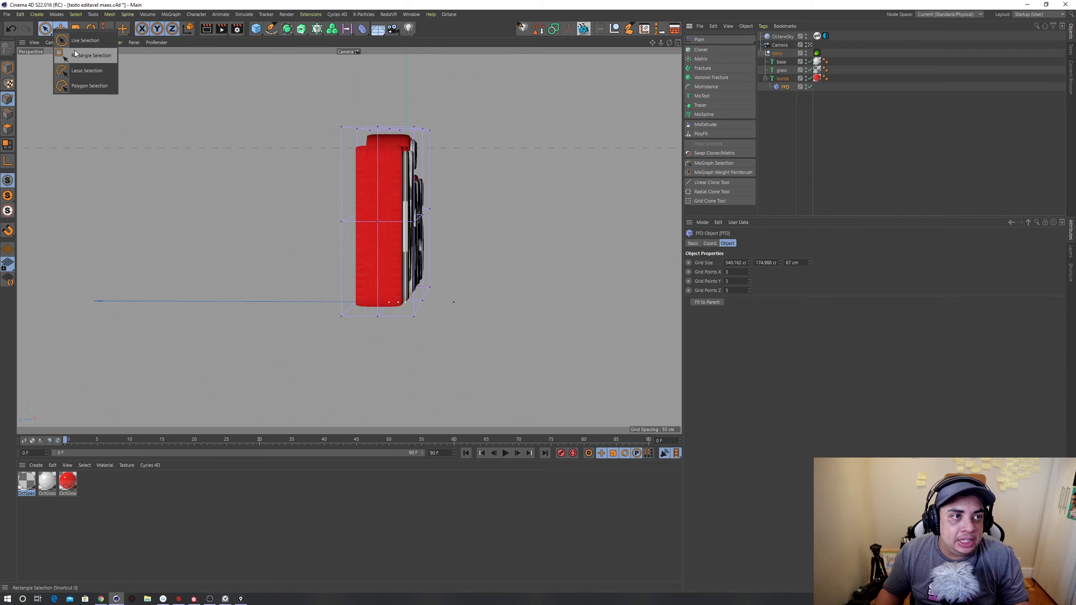
left_click_drag(46, 30, 76, 59)
left_click_drag(342, 140, 353, 147, "alt")
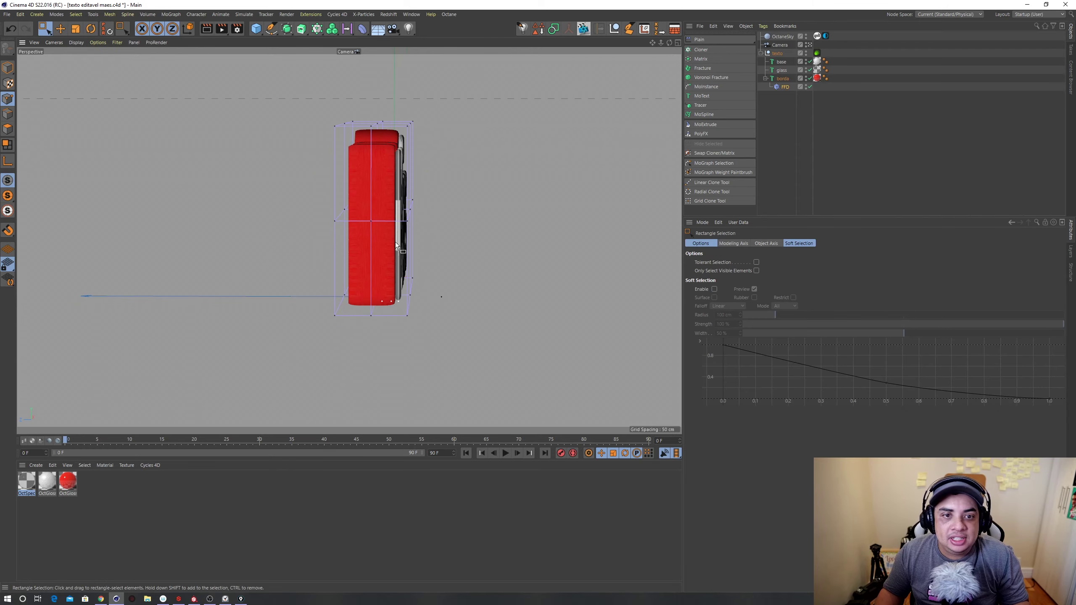
mouse_move(362, 210)
left_mouse_down()
mouse_move(403, 211)
mouse_move(317, 201)
mouse_move(395, 215)
mouse_move(363, 214)
mouse_move(383, 207)
left_mouse_up()
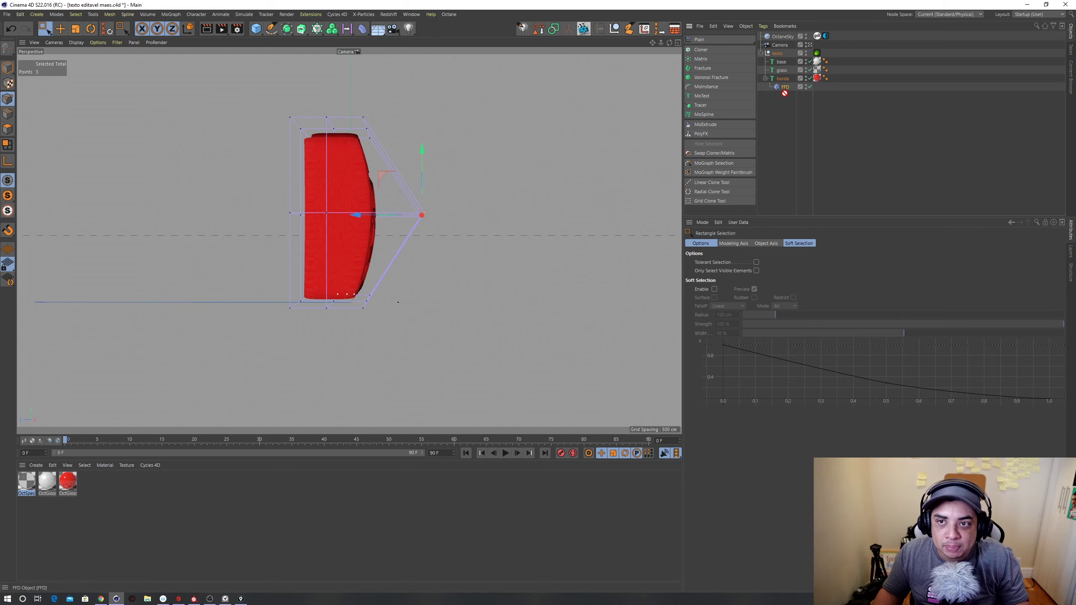
left_click_drag(779, 61, 779, 61)
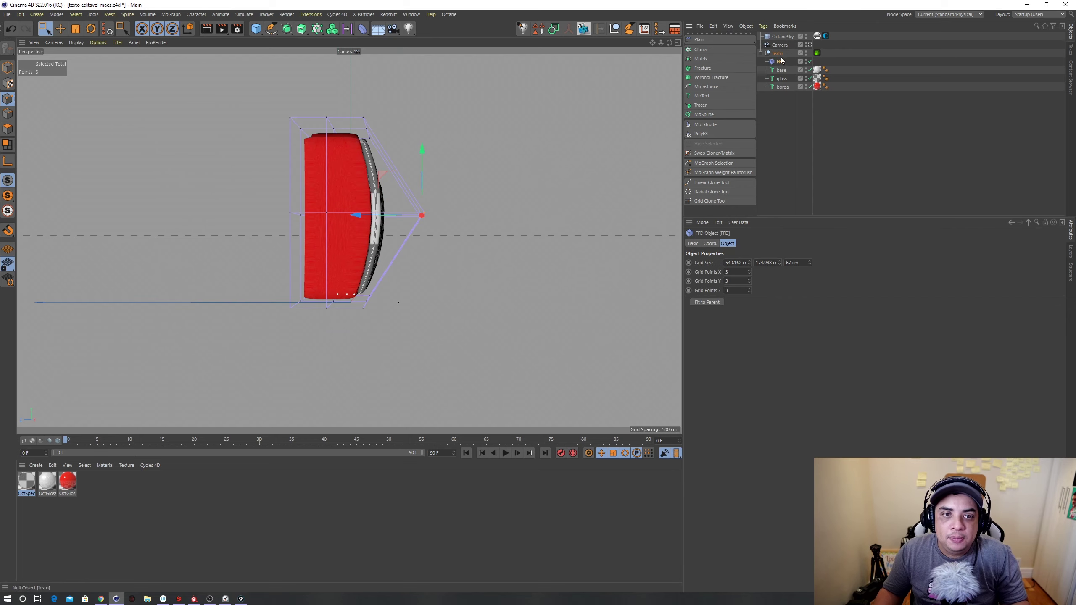
Step: Push the selected FFD points sideways and raise them to bend the Mães text upward
mouse_move(471, 171)
left_mouse_down("alt")
mouse_move(343, 198)
mouse_move(235, 180)
mouse_move(239, 232)
left_mouse_up("alt")
middle_click_drag(239, 233, 276, 203, "alt")
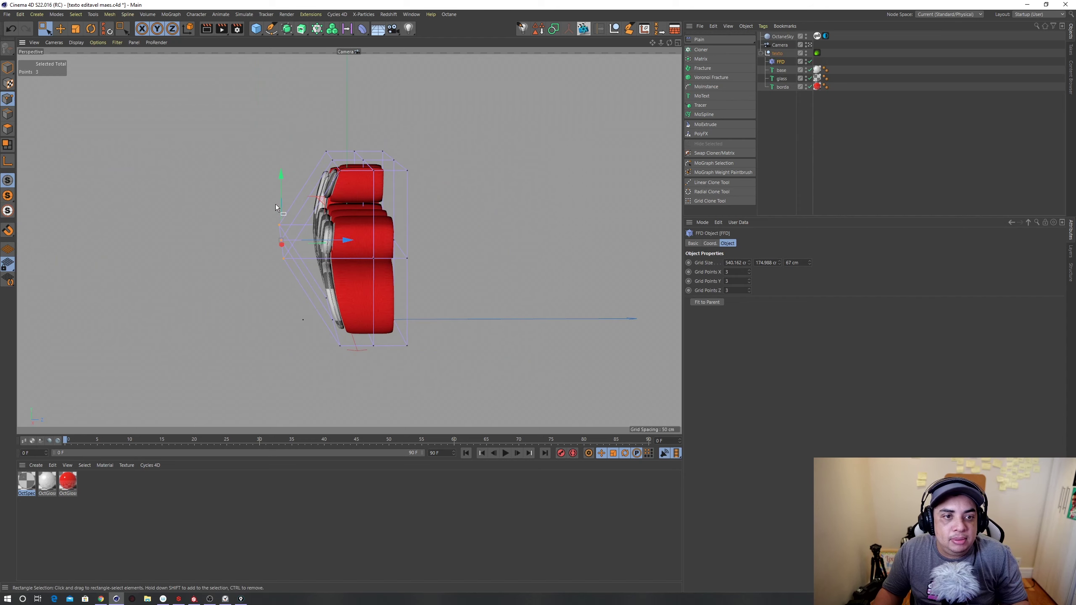
mouse_move(334, 241)
left_mouse_down()
mouse_move(300, 236)
mouse_move(360, 240)
mouse_move(351, 237)
left_mouse_up()
left_click_drag(223, 202, 353, 214)
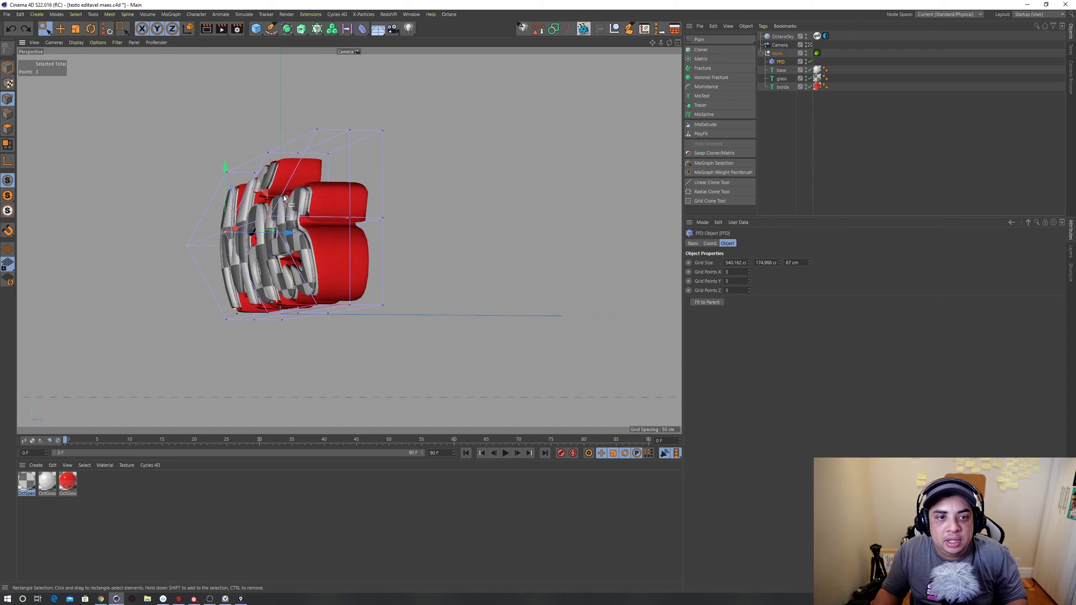
Step: Rectangle-select the FFD points on the right side and orbit to check the bend
left_click_drag(353, 214, 350, 212, "alt")
left_click_drag(367, 117, 410, 309)
mouse_move(380, 173)
left_mouse_down("alt")
mouse_move(380, 212)
mouse_move(530, 205)
mouse_move(442, 200)
mouse_move(459, 210)
left_mouse_up("alt")
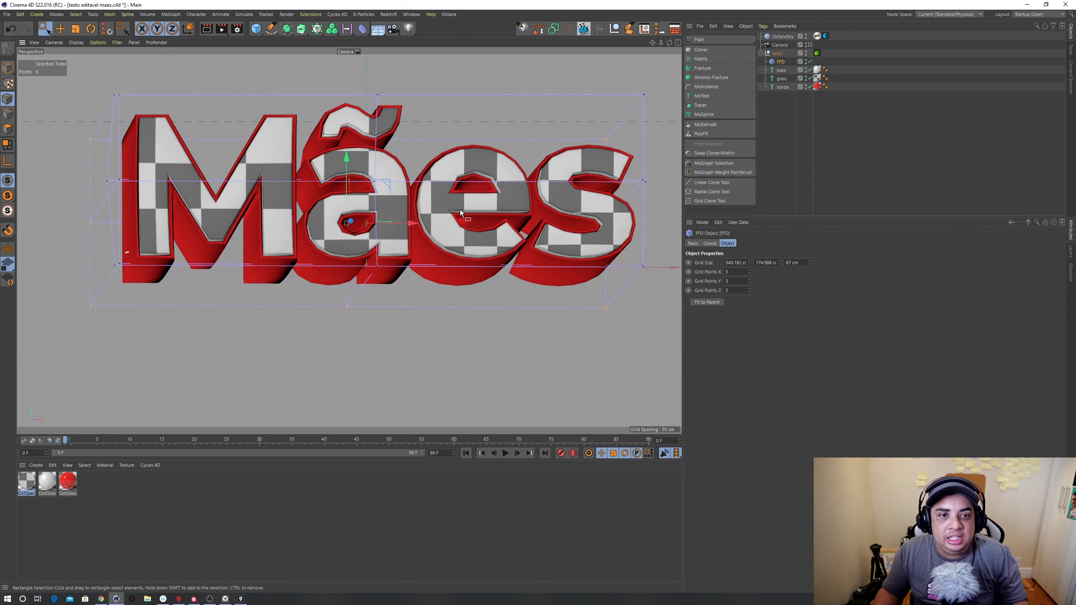
mouse_move(339, 203)
left_mouse_down("alt")
mouse_move(470, 201)
mouse_move(389, 146)
mouse_move(375, 184)
mouse_move(408, 195)
mouse_move(346, 223)
mouse_move(417, 154)
left_mouse_up("alt")
left_click_drag(437, 193, 298, 221, "alt")
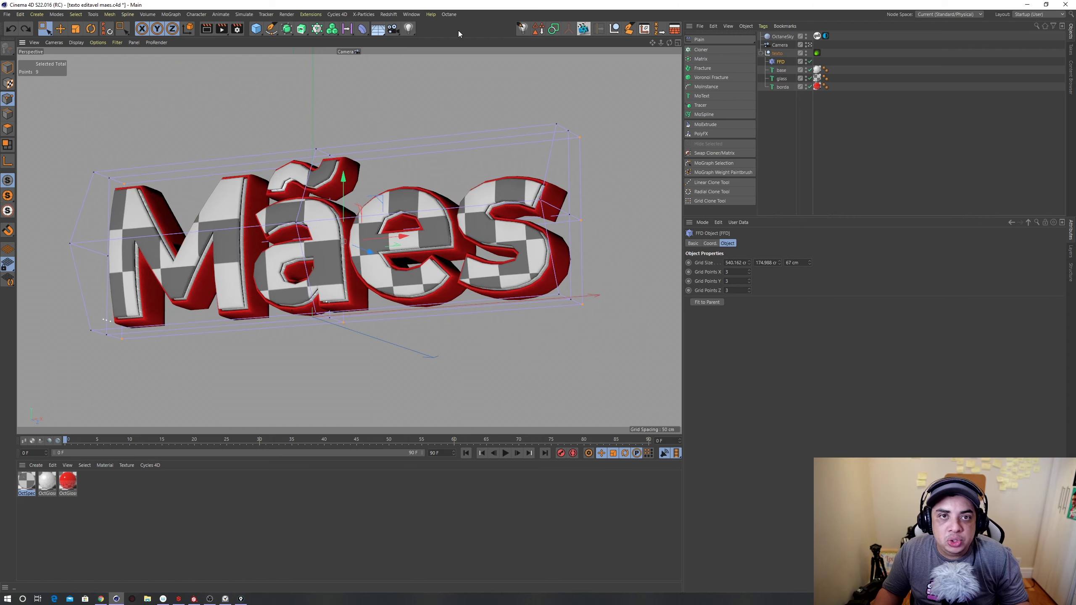
left_click(448, 14)
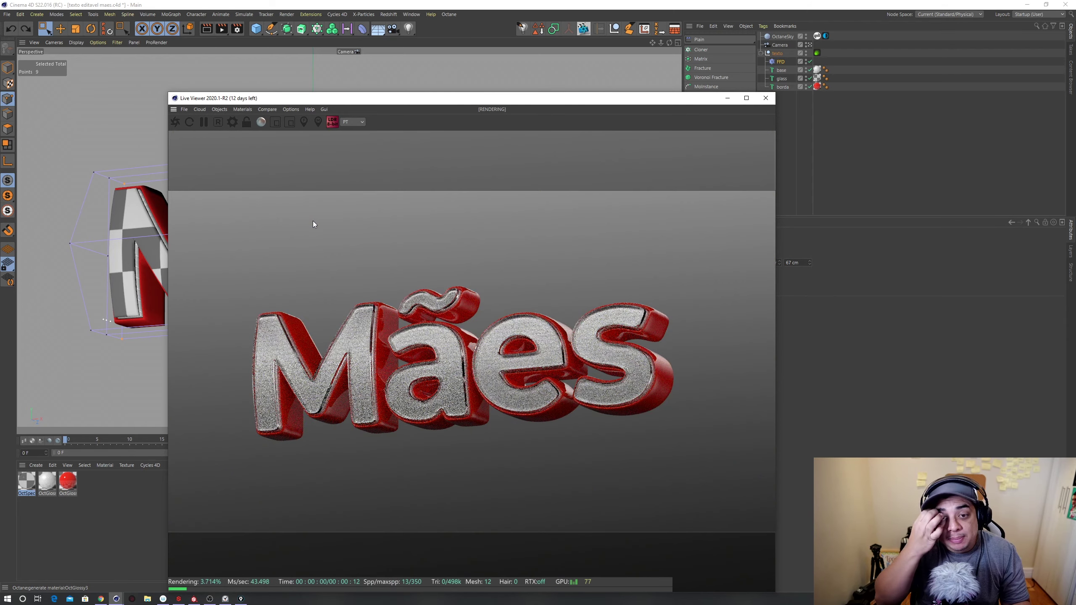
Step: Reposition the Octane Live Viewer, reframe the text, and drag the OctaneSky RotX to relight it
left_click_drag(512, 99, 730, 128)
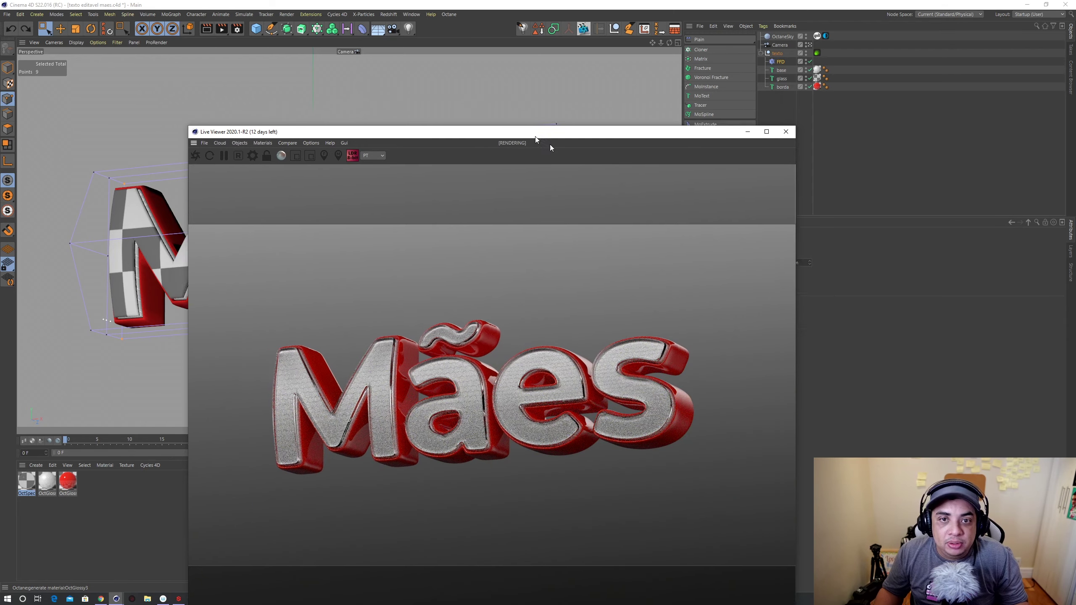
mouse_move(224, 187)
left_mouse_down("alt")
mouse_move(290, 204)
mouse_move(300, 246)
mouse_move(323, 241)
mouse_move(293, 241)
mouse_move(308, 238)
mouse_move(301, 229)
left_mouse_up("alt")
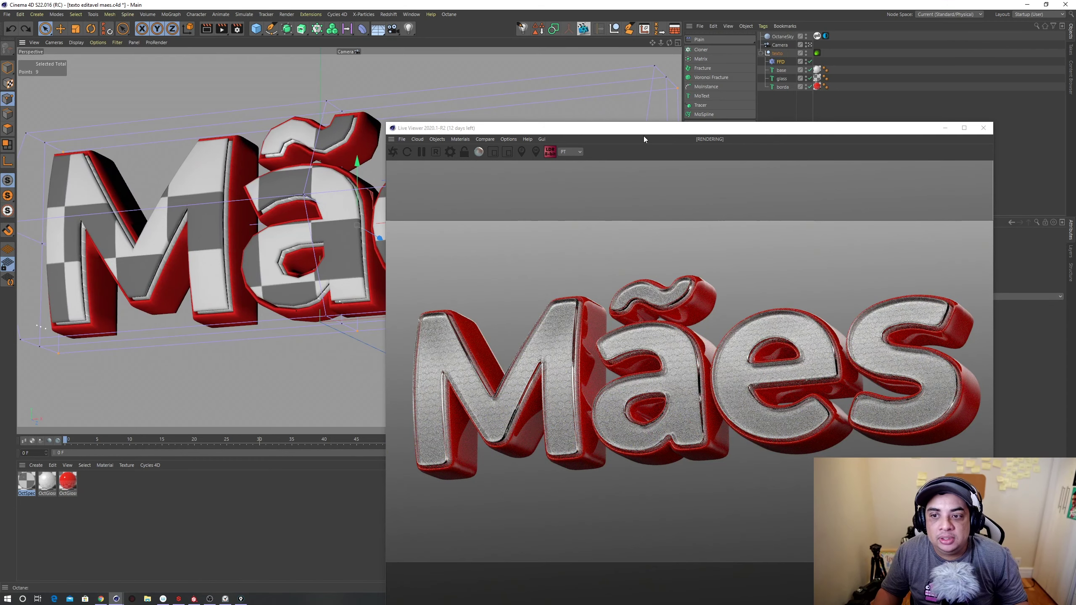
left_click_drag(736, 129, 408, 130)
left_click(825, 36)
mouse_move(866, 329)
left_mouse_down()
mouse_move(943, 336)
mouse_move(821, 342)
mouse_move(988, 351)
left_mouse_up()
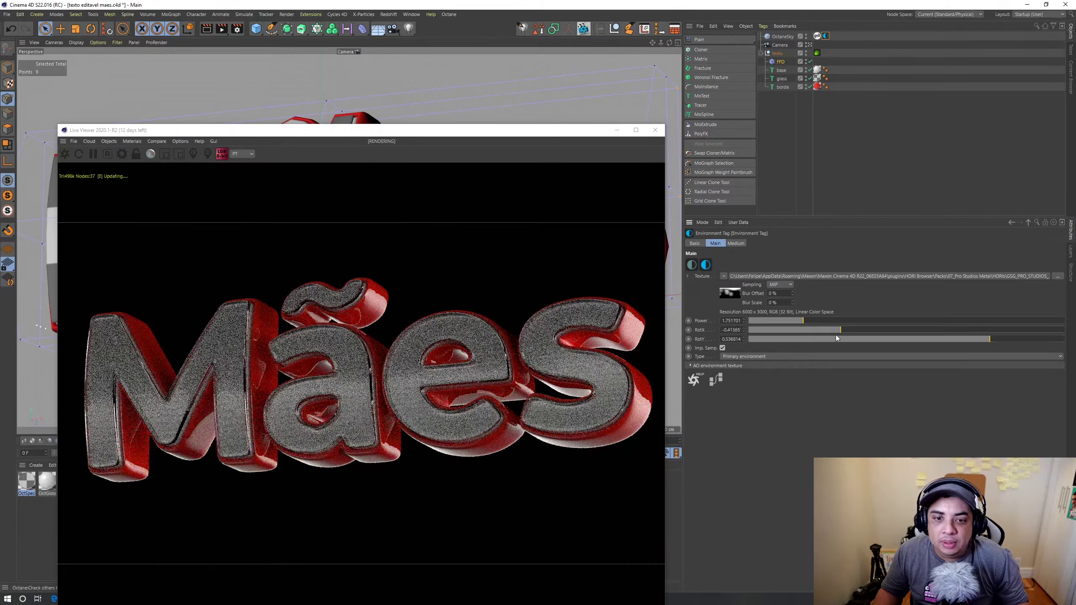
Step: Rotate the HDRI on both axes and pick a different environment in the HDRI browser
left_click_drag(861, 330, 829, 332)
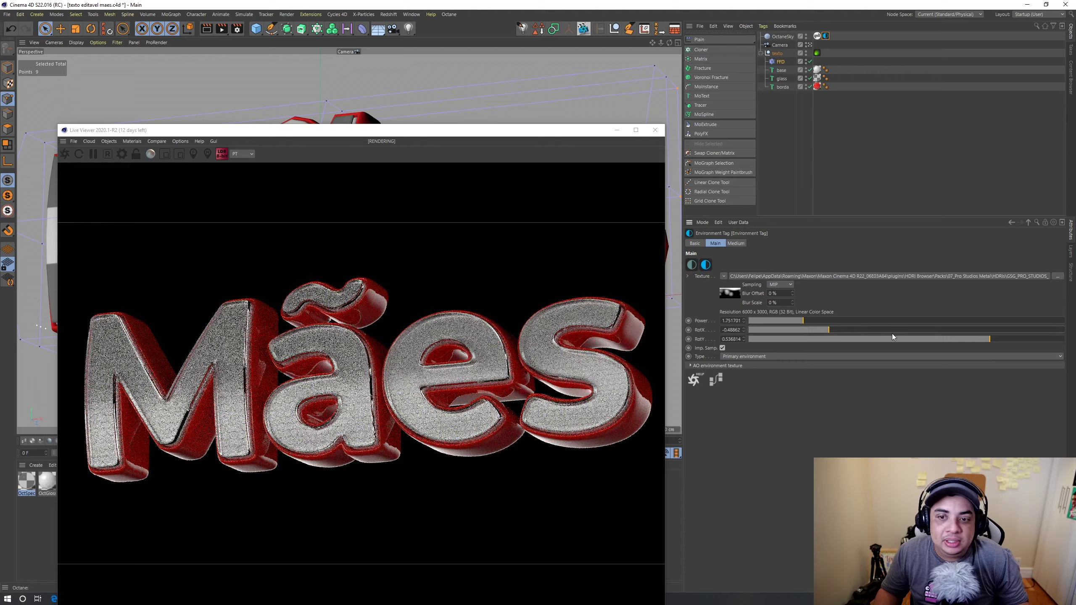
mouse_move(909, 338)
left_mouse_down()
mouse_move(840, 340)
mouse_move(859, 340)
left_mouse_up()
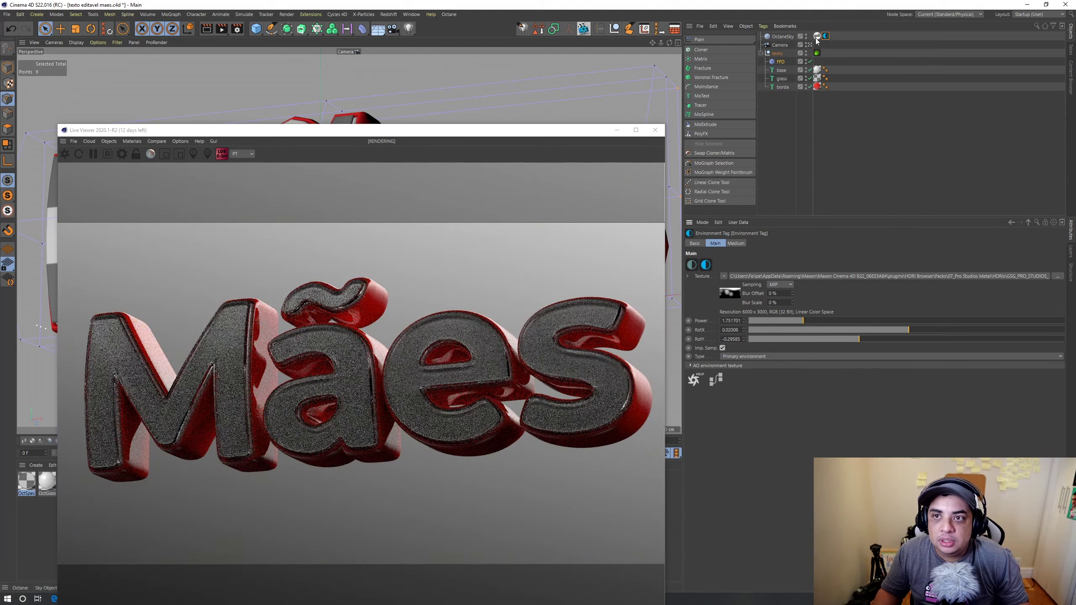
left_click(816, 37)
left_click(709, 266)
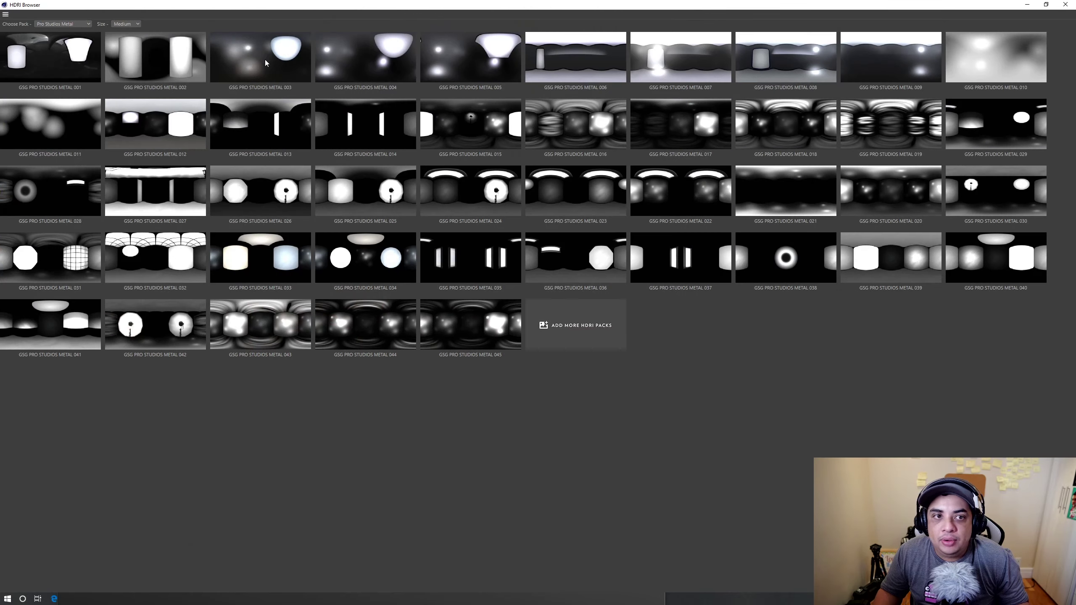
mouse_move(349, 10)
left_mouse_down()
mouse_move(156, 314)
mouse_move(0, 271)
left_mouse_up()
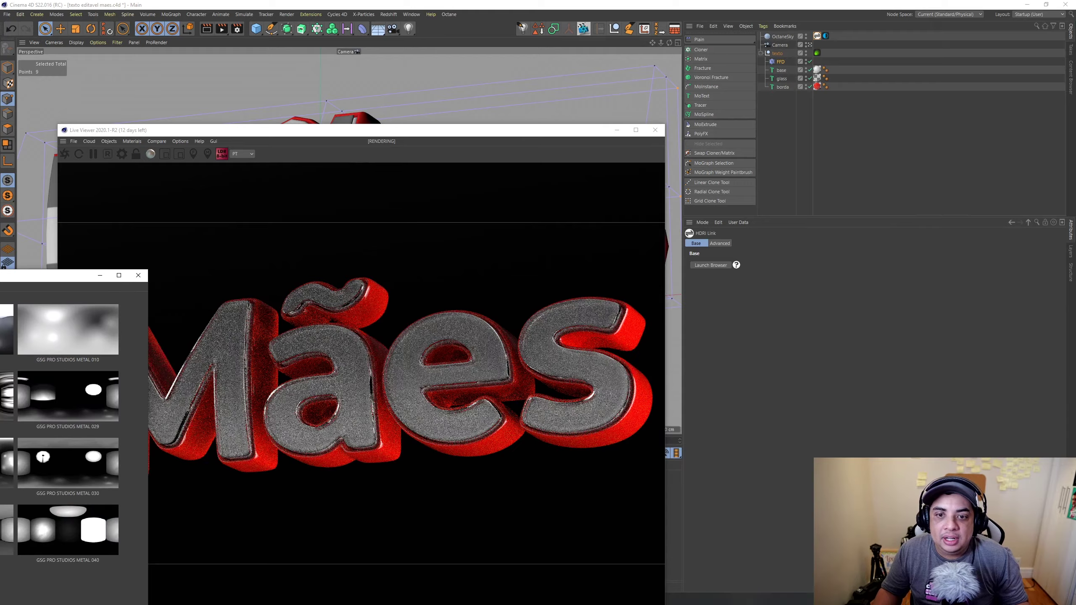
Step: Rotate the new studio HDRI on RotX and RotY to brighten the silver reflections
left_click(826, 36)
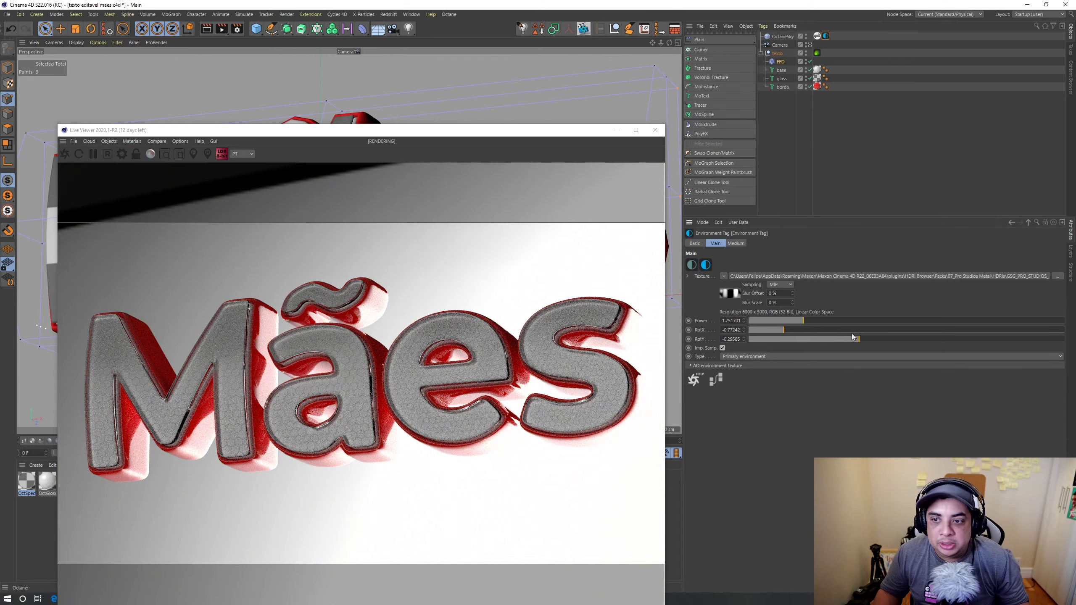
left_click_drag(853, 334, 926, 338)
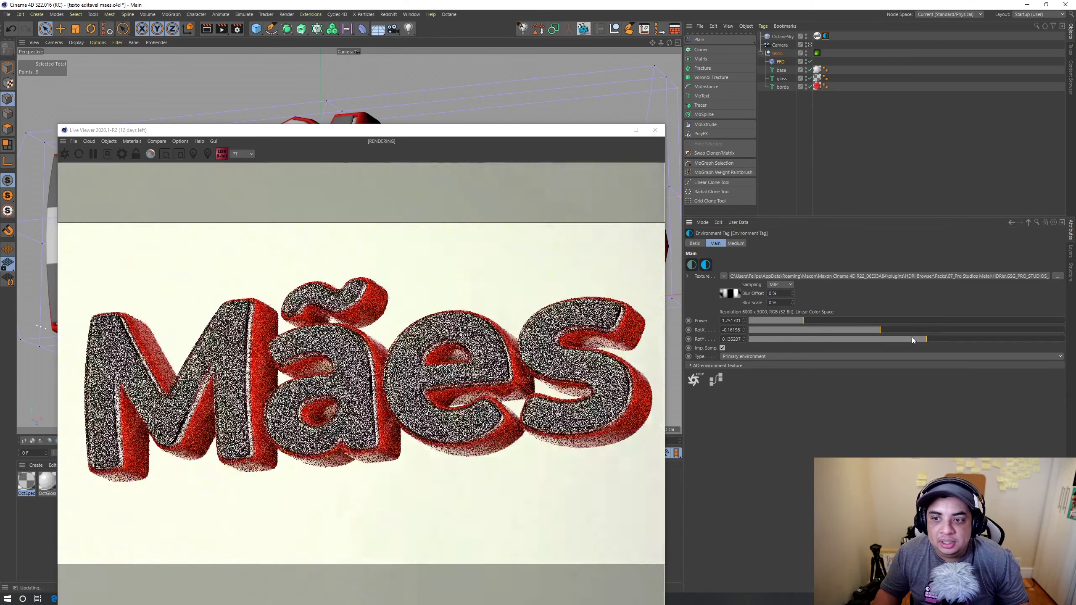
mouse_move(855, 330)
left_mouse_down()
mouse_move(870, 330)
mouse_move(782, 321)
left_mouse_up()
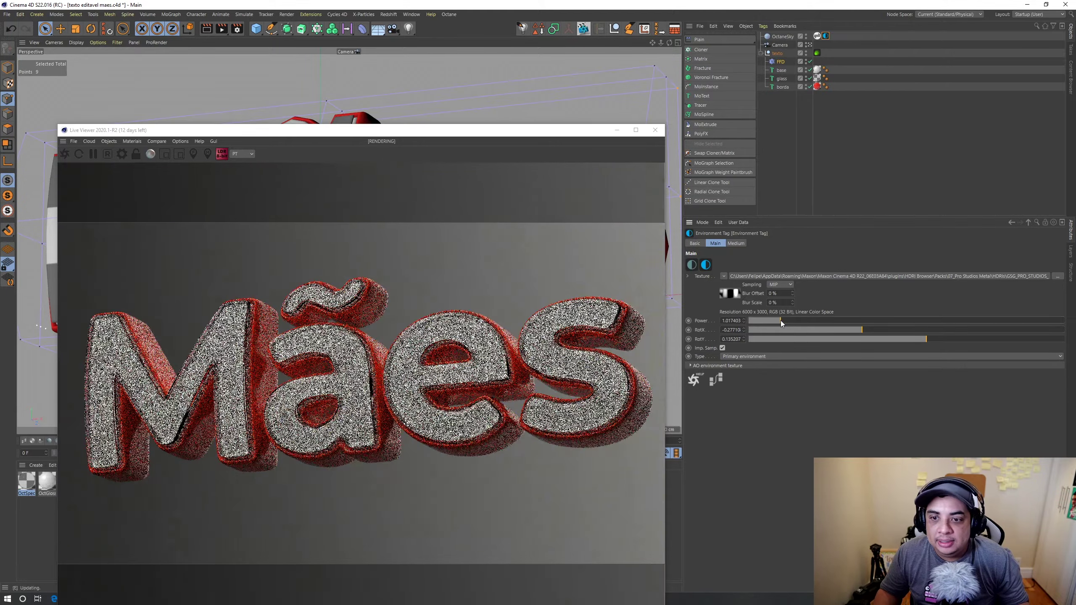
mouse_move(857, 329)
left_mouse_down()
mouse_move(943, 336)
mouse_move(863, 330)
left_mouse_up()
Step: Raise the Octane CameraImager Exposure to 1.217645
left_click(121, 154)
left_click_drag(99, 12, 686, 91)
left_click(598, 108)
left_click_drag(609, 87, 677, 88)
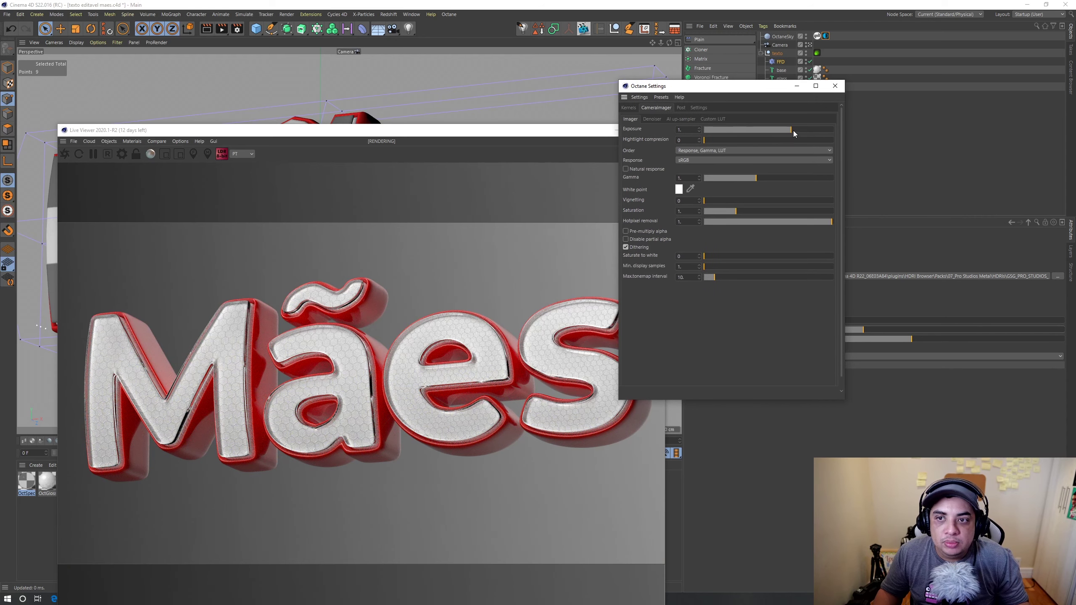
left_click(794, 132)
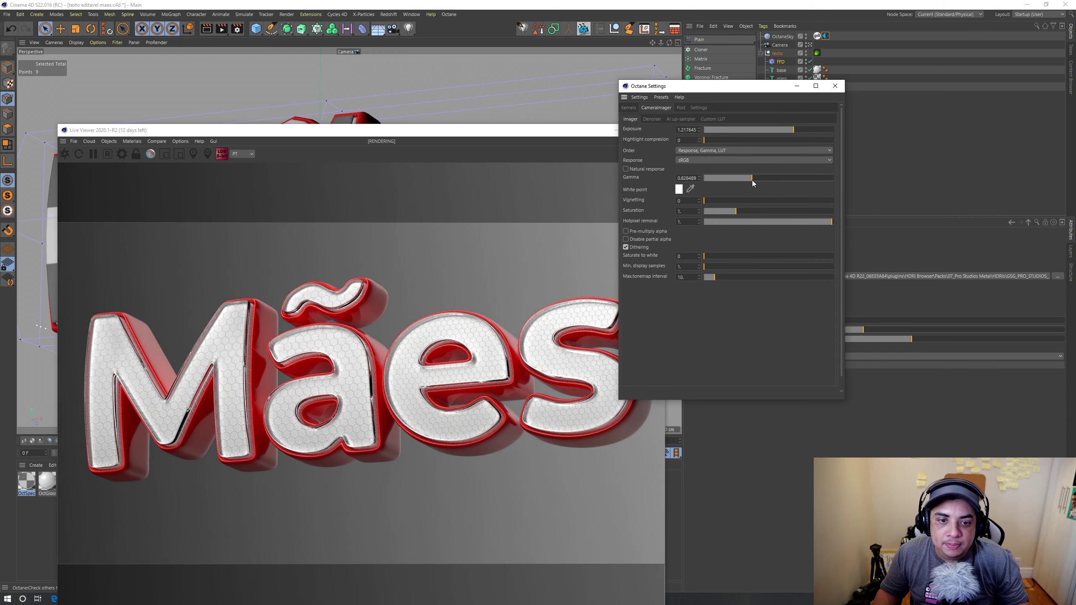
Step: Apply the Agfacolor_Optima_II_100CD response preset and lower Gamma to 0.741234
left_click(745, 160)
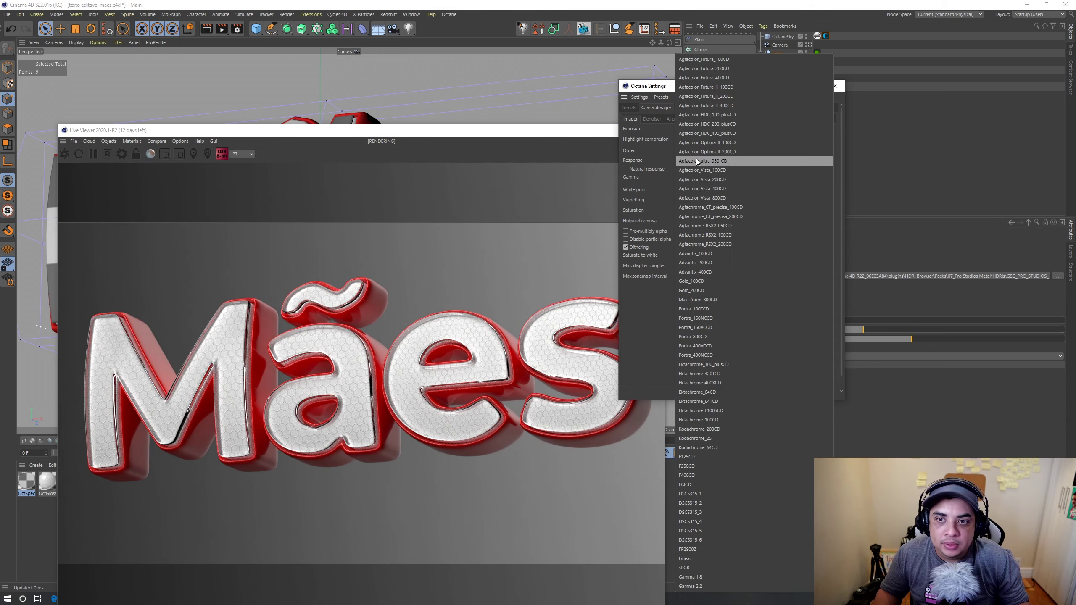
left_click(700, 60)
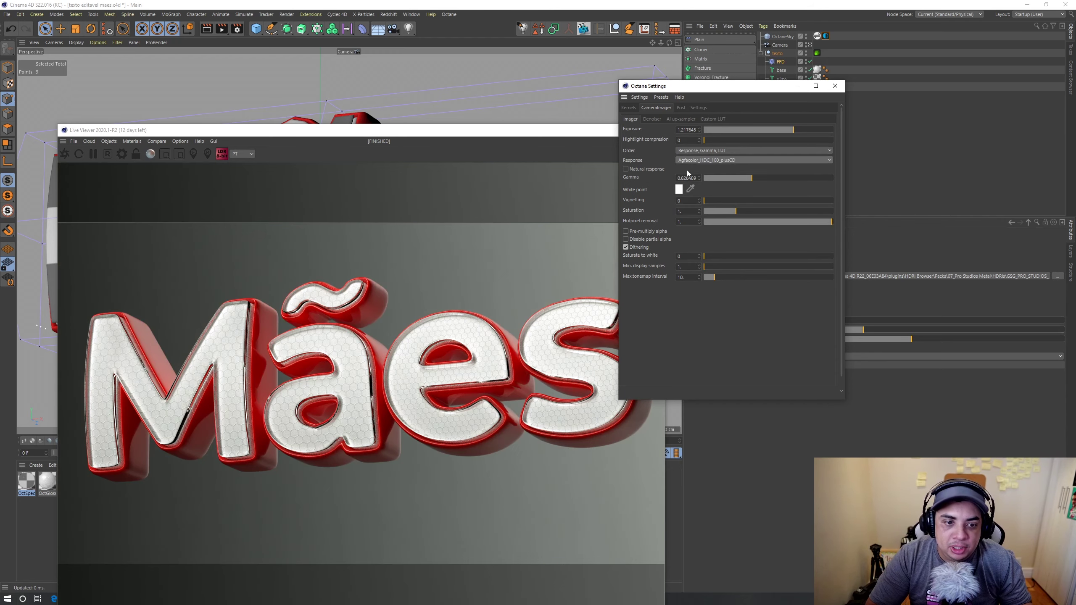
scroll(687, 170, "down", 7)
scroll(687, 172, "up", 2)
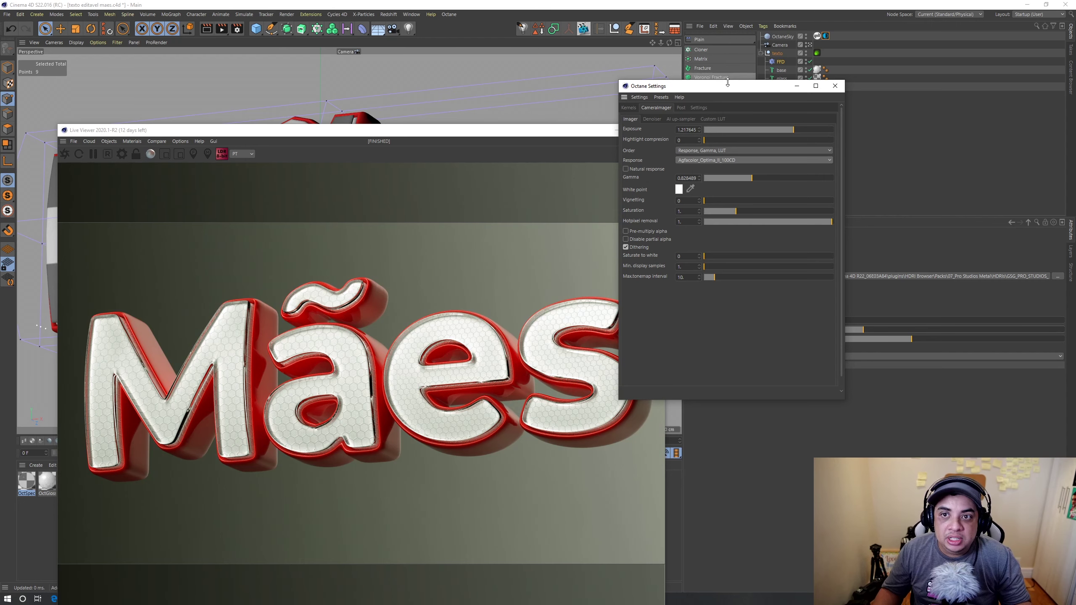
left_click_drag(730, 87, 815, 78)
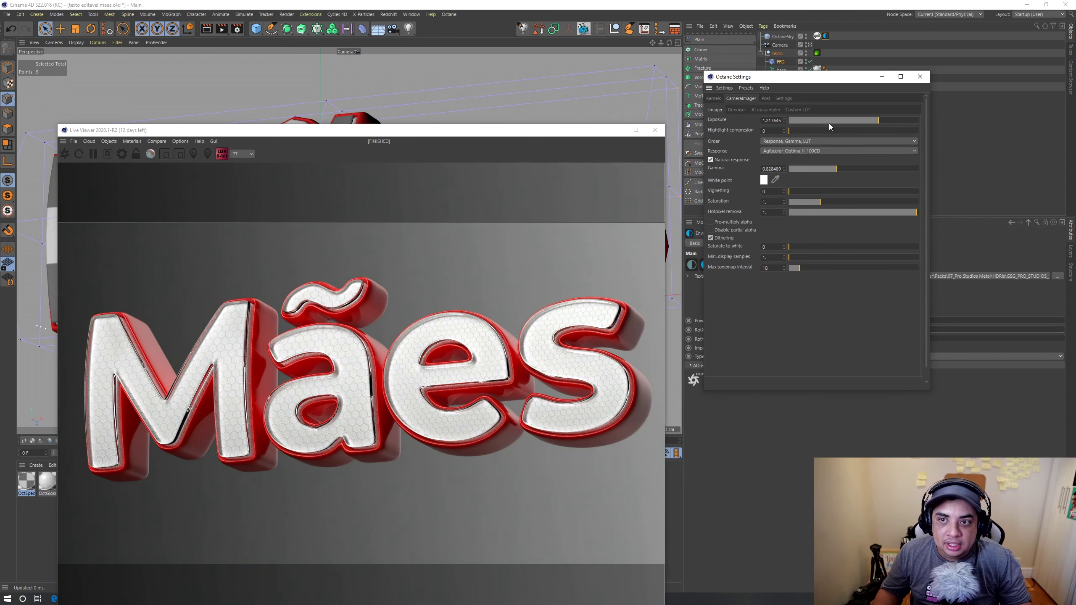
left_click(835, 168)
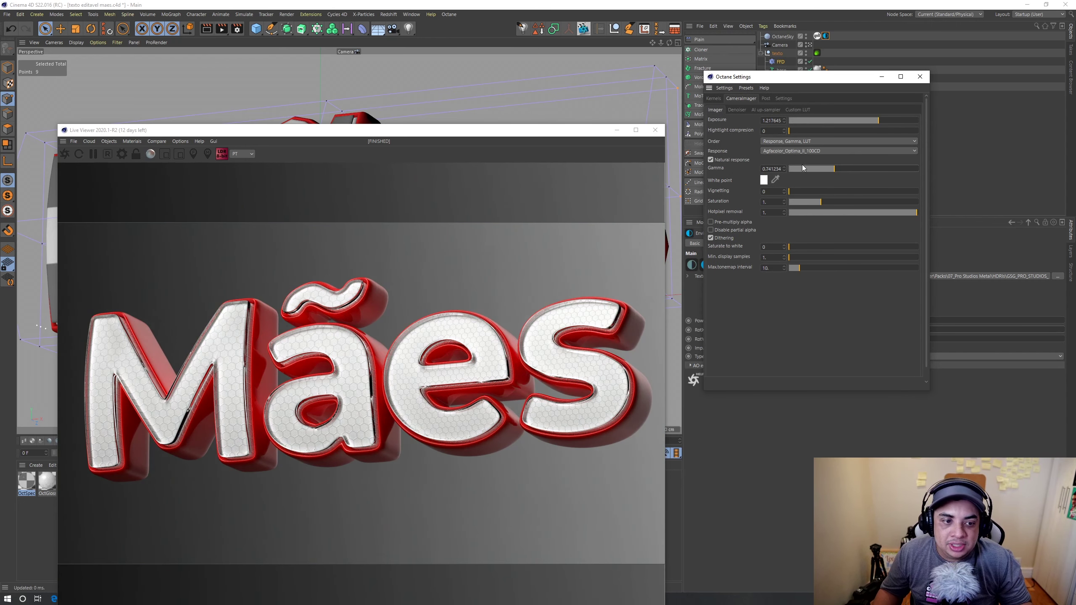